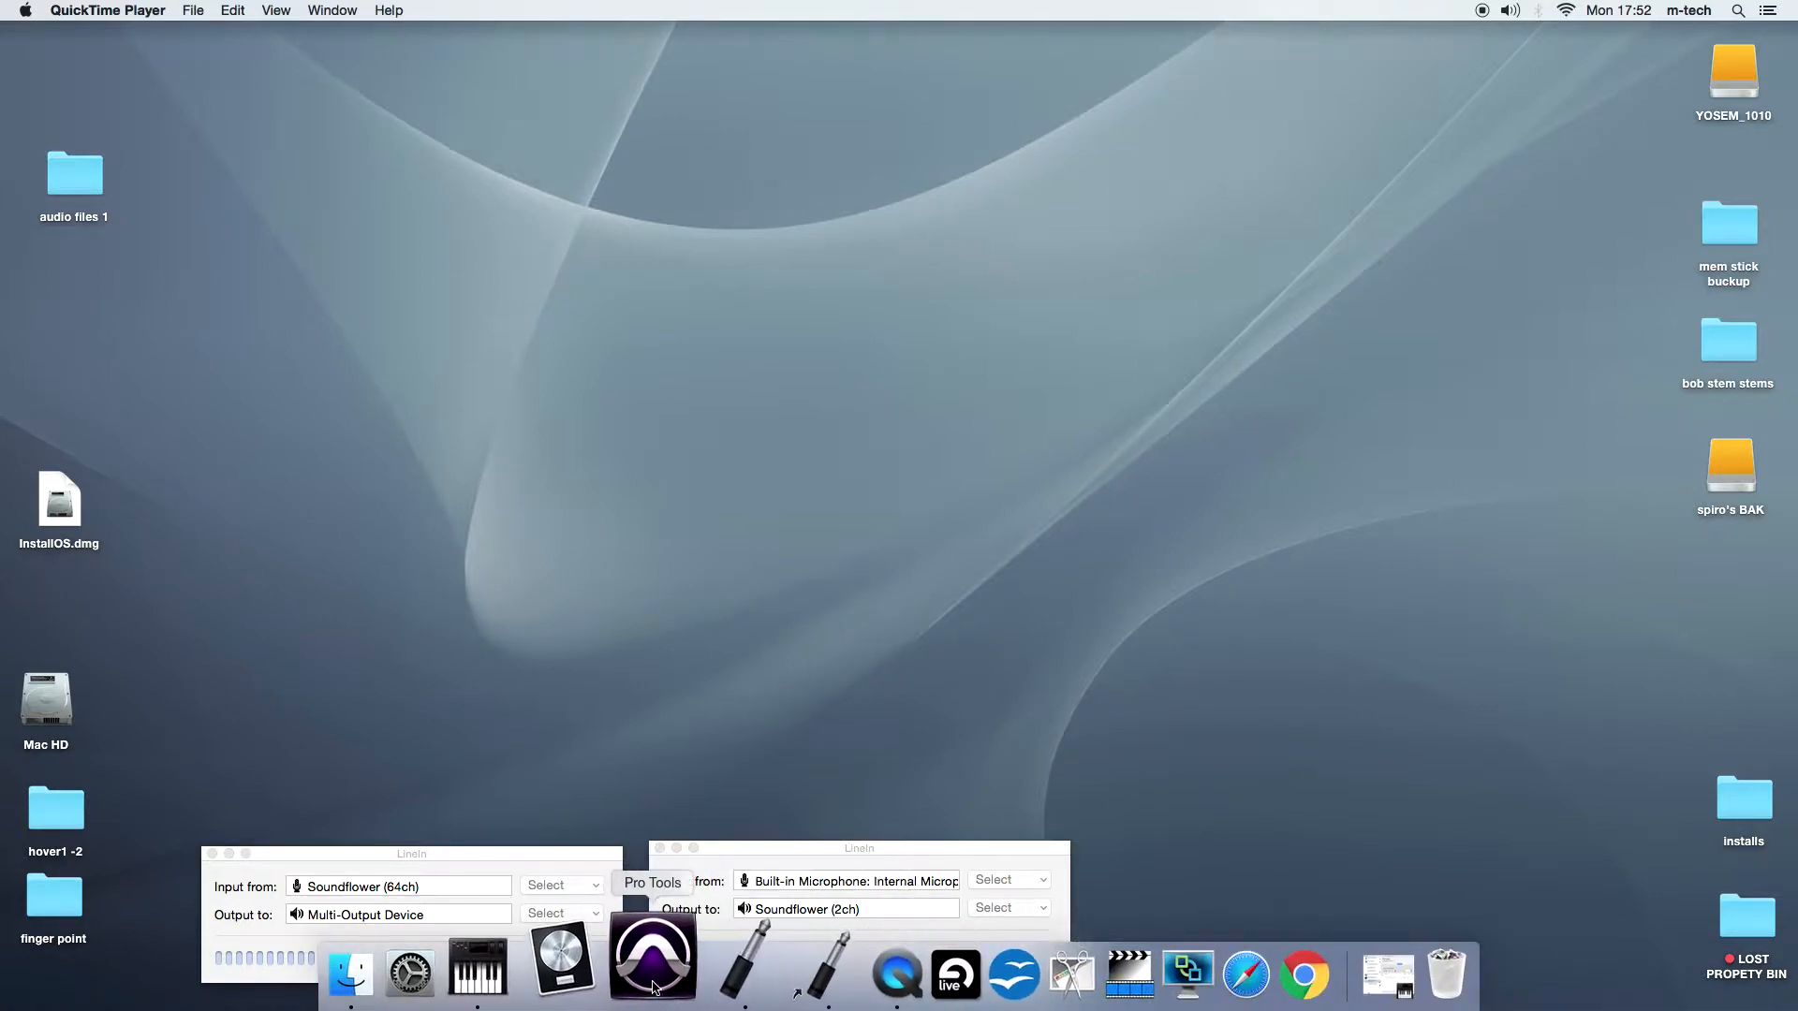
Step: Launch Pro Tools, decline moving the failed plug-ins to the unused folder, and choose to create a blank session
{"action": "left_click", "coordinate": [653, 975]}
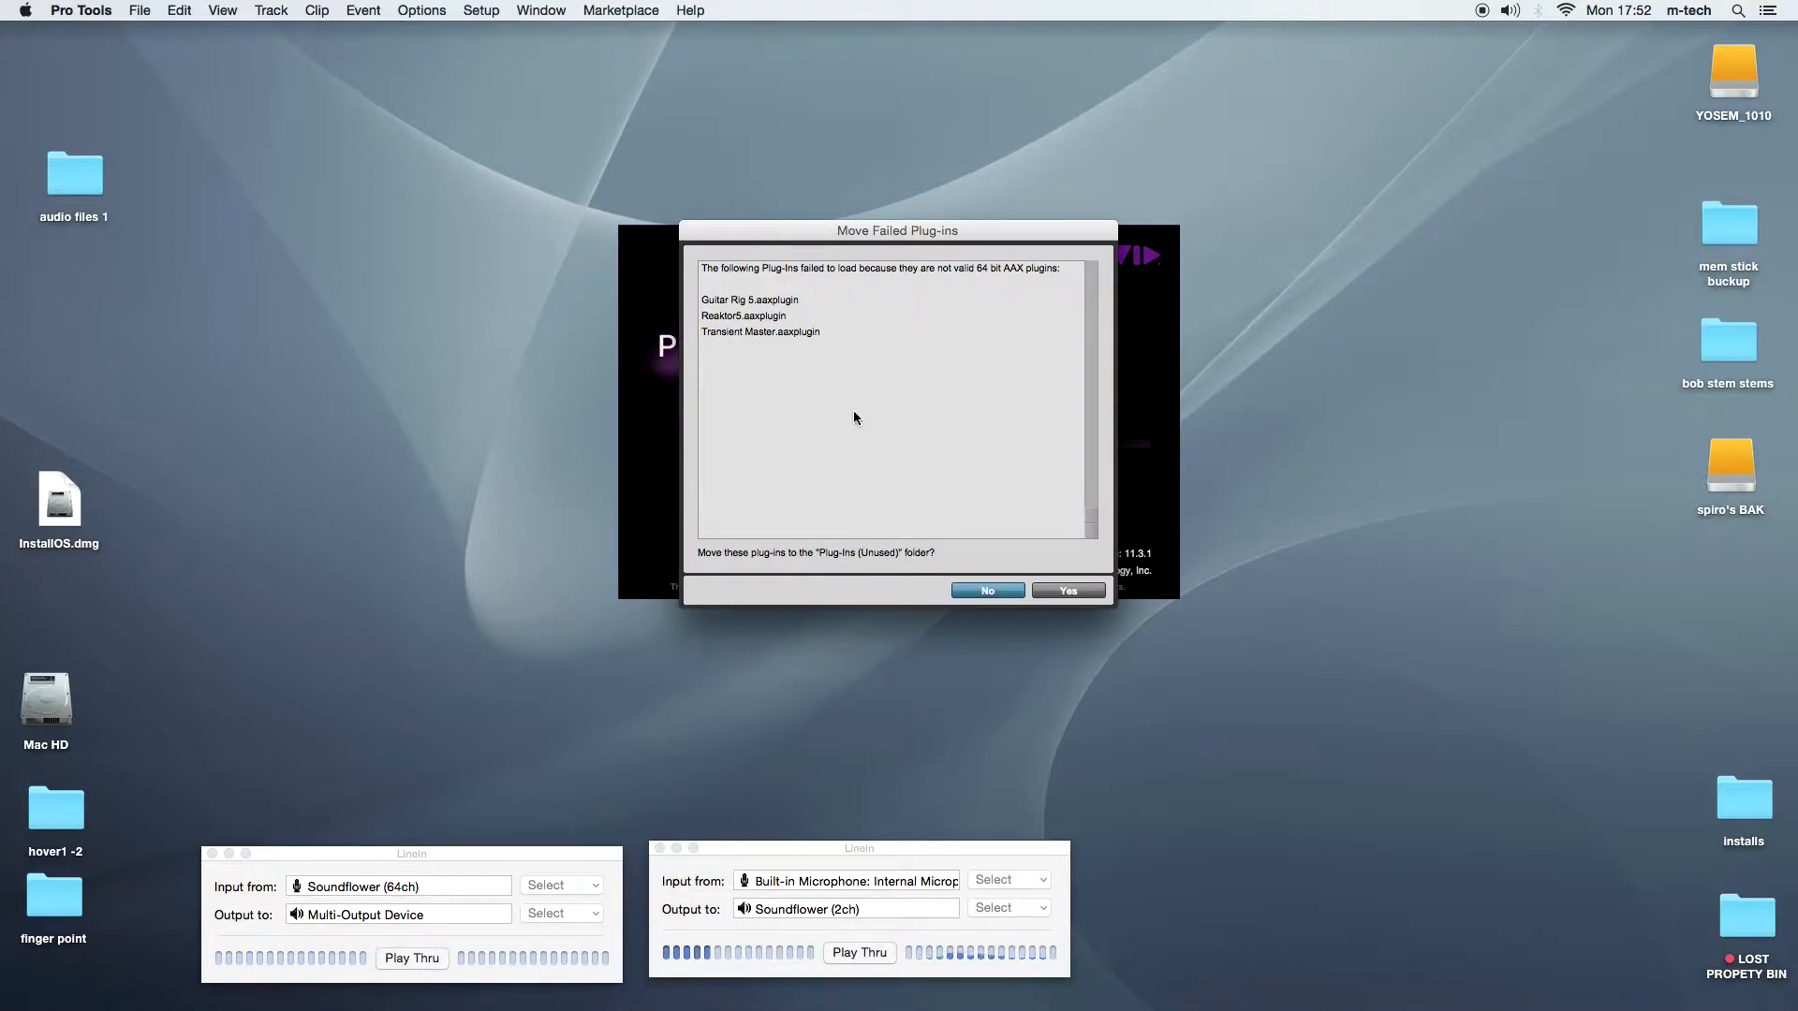
{"action": "left_click", "coordinate": [994, 591]}
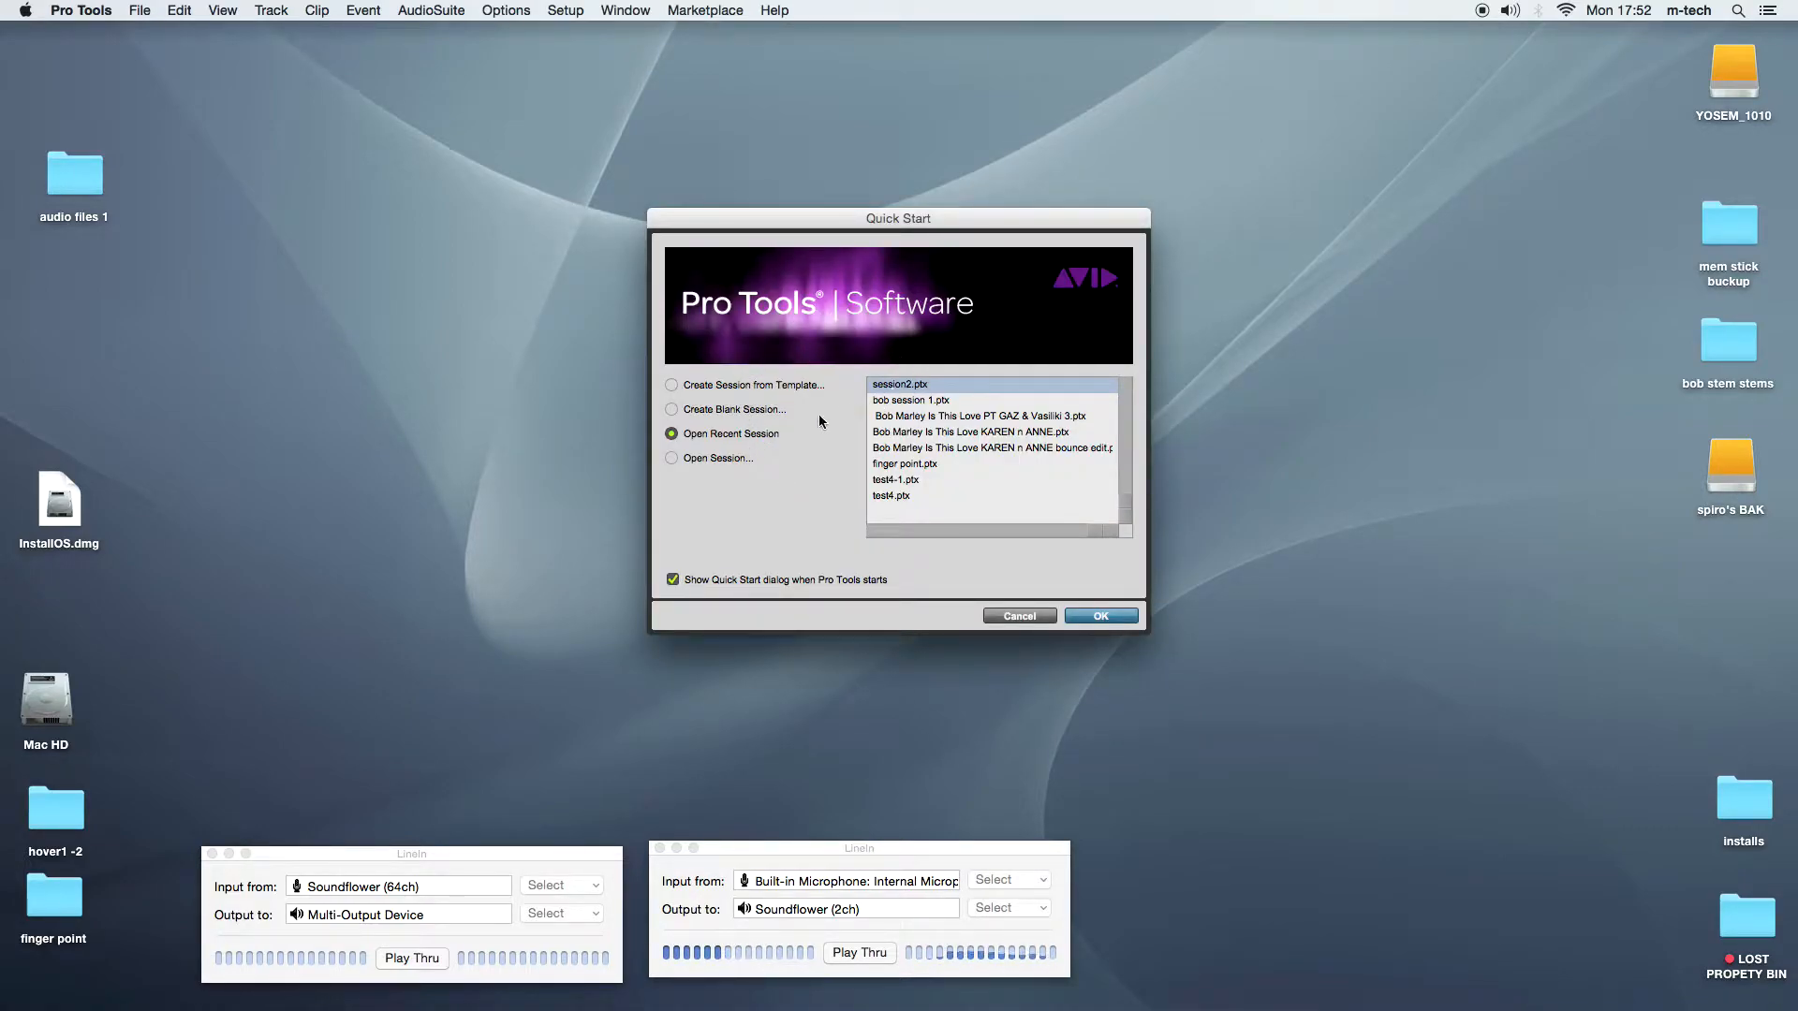
{"action": "left_click", "coordinate": [684, 410]}
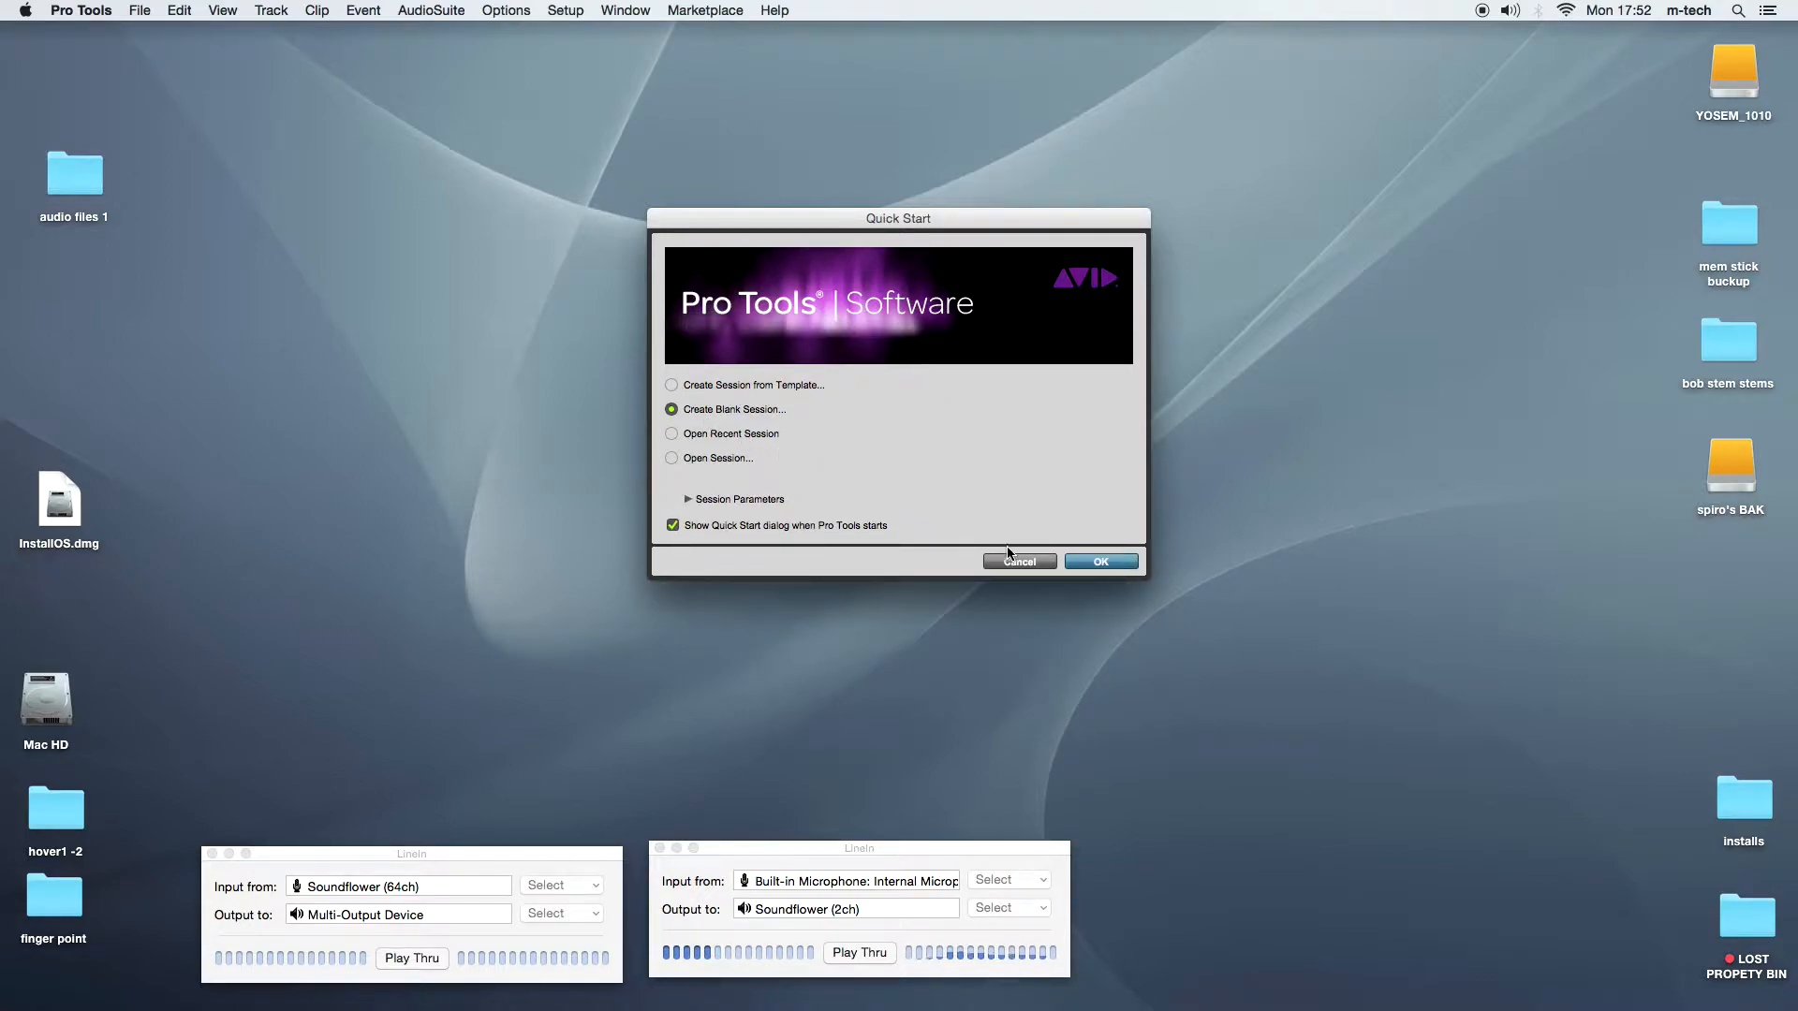
{"action": "left_click", "coordinate": [1082, 563]}
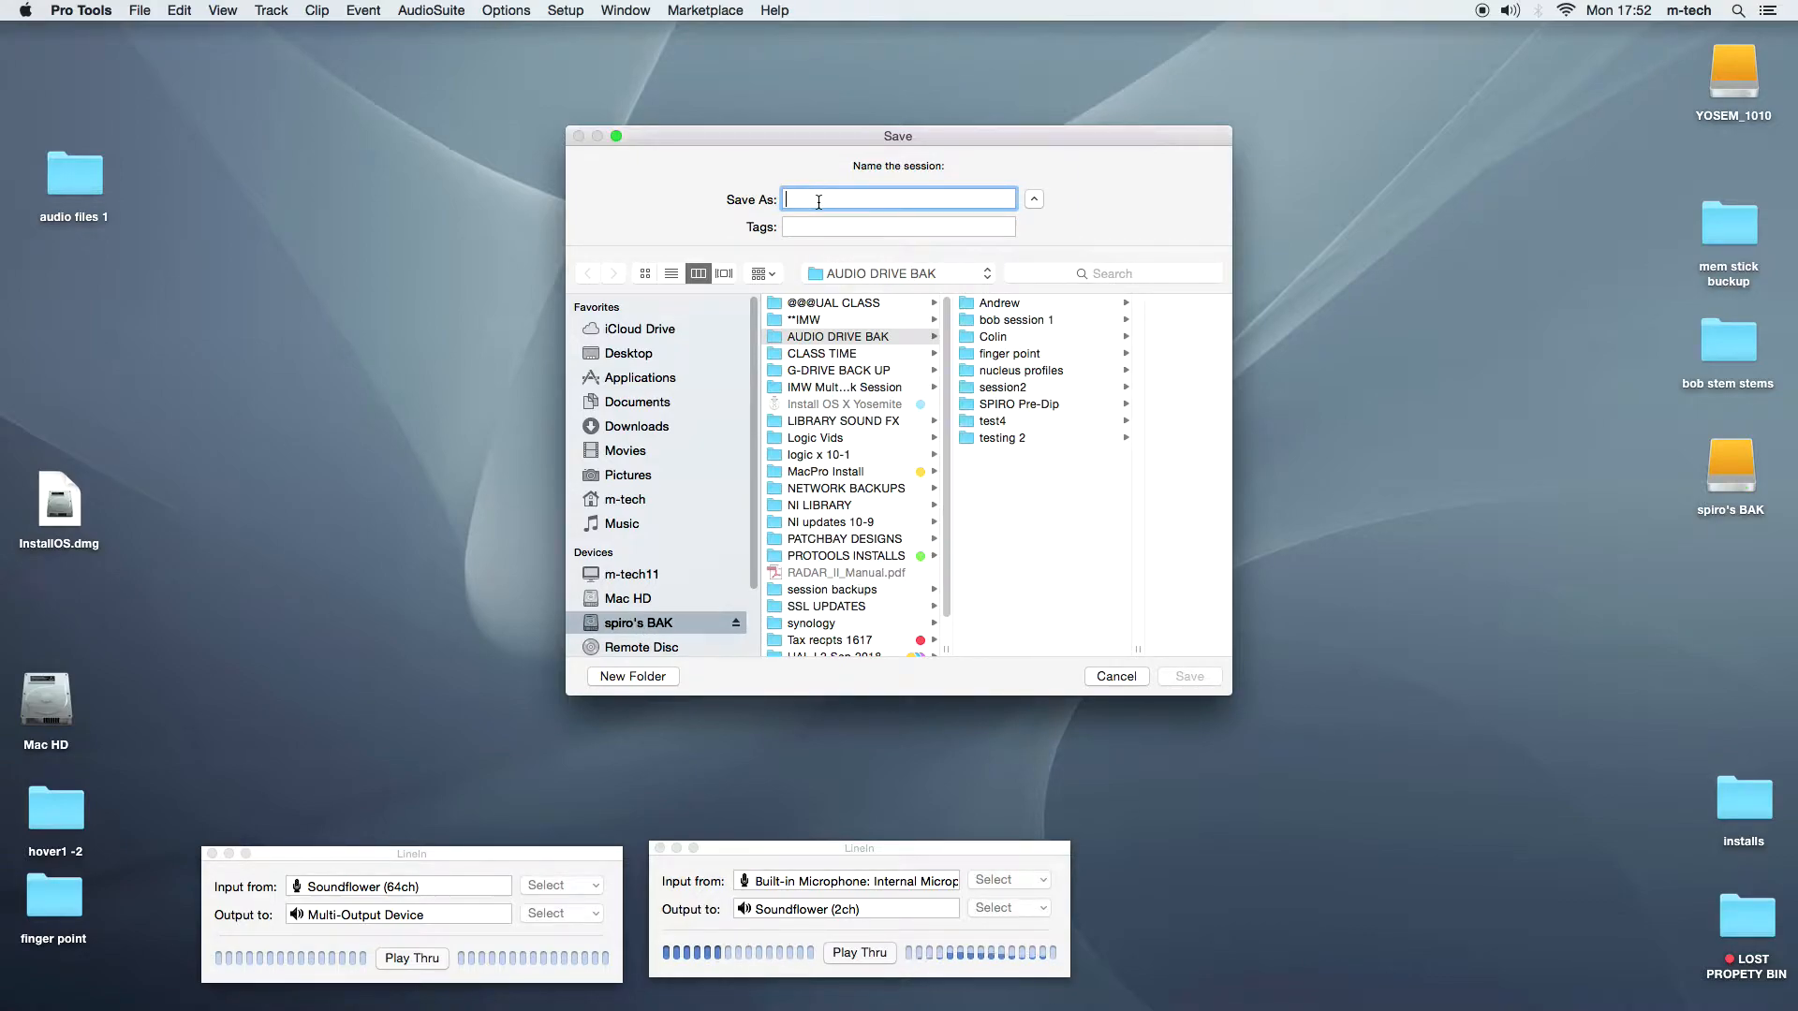
Step: Name the new session "session 5" and save it in the AUDIO DRIVE BAK folder
{"action": "type", "text": "se"}
{"action": "key", "text": "BackSpace"}
{"action": "key", "text": "BackSpace"}
{"action": "key", "text": "BackSpace"}
{"action": "type", "text": "session 5"}
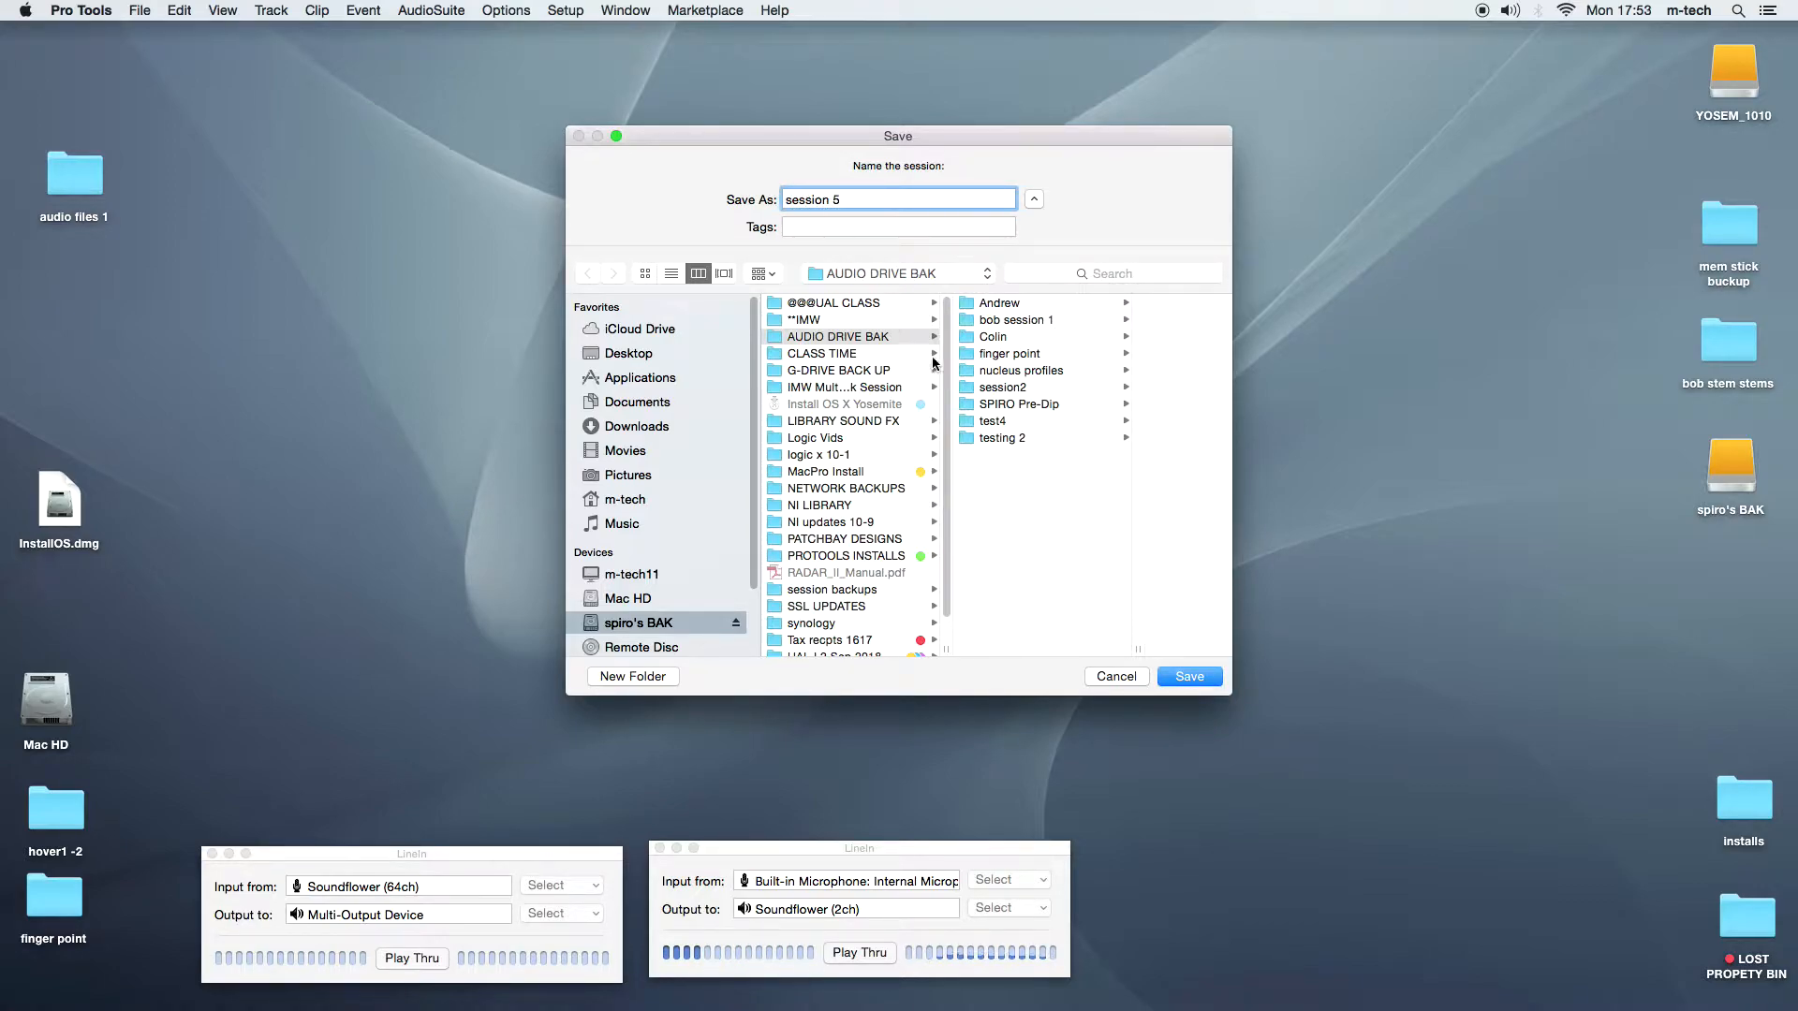
{"action": "left_click", "coordinate": [1201, 676]}
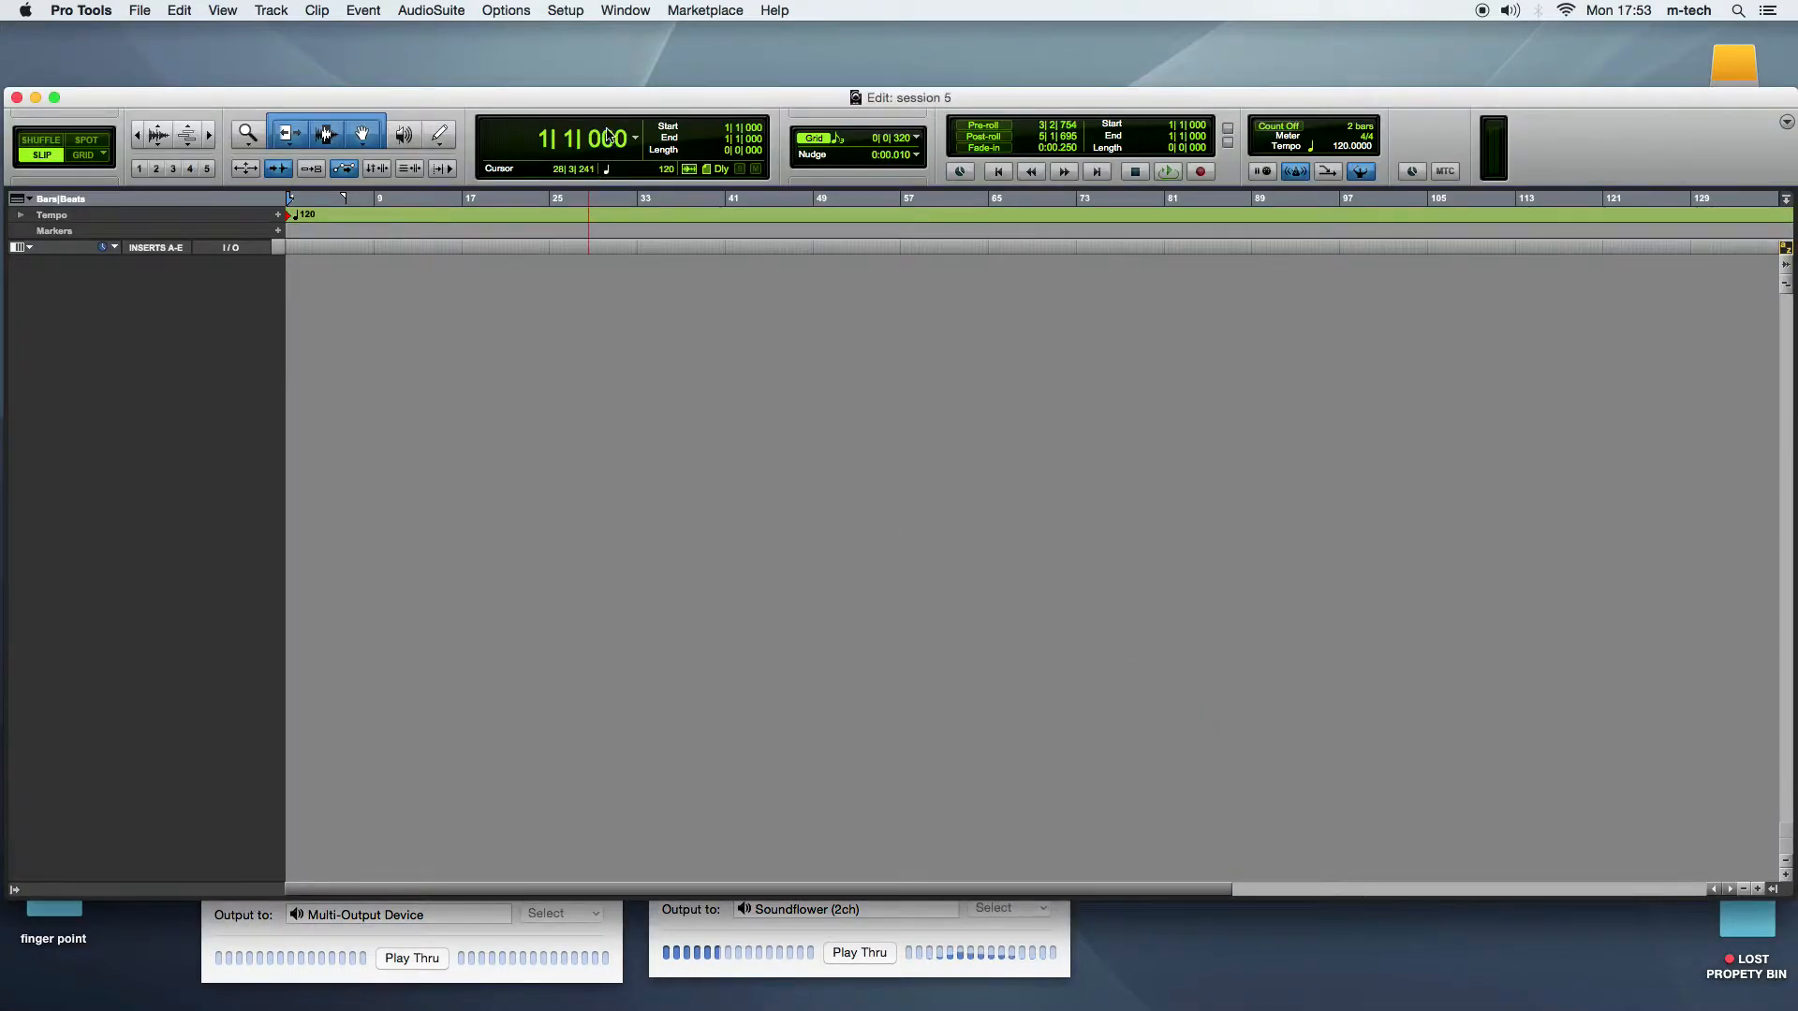
Step: Move the Edit window up to the menu bar, shrink it to about the upper half of the screen, and show the Mix window
{"action": "left_click_drag", "start_coordinate": [616, 97], "coordinate": [620, 32]}
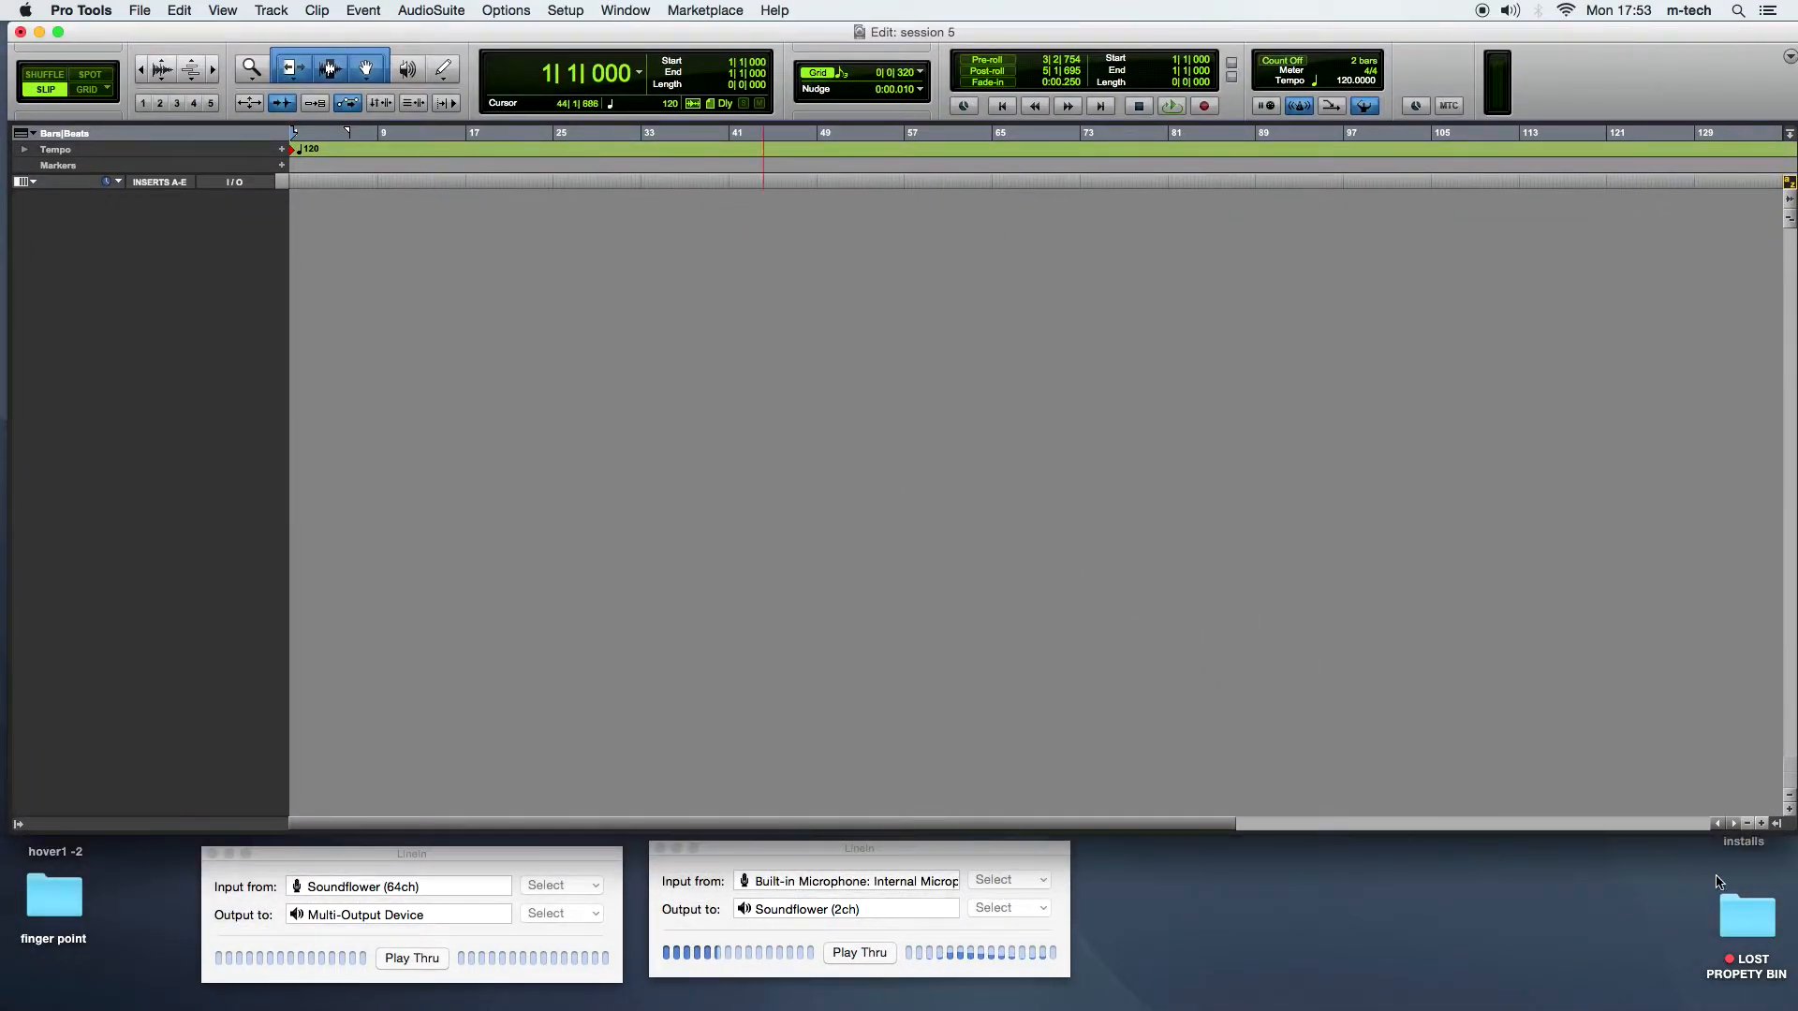
{"action": "left_click_drag", "start_coordinate": [1789, 827], "coordinate": [1765, 582]}
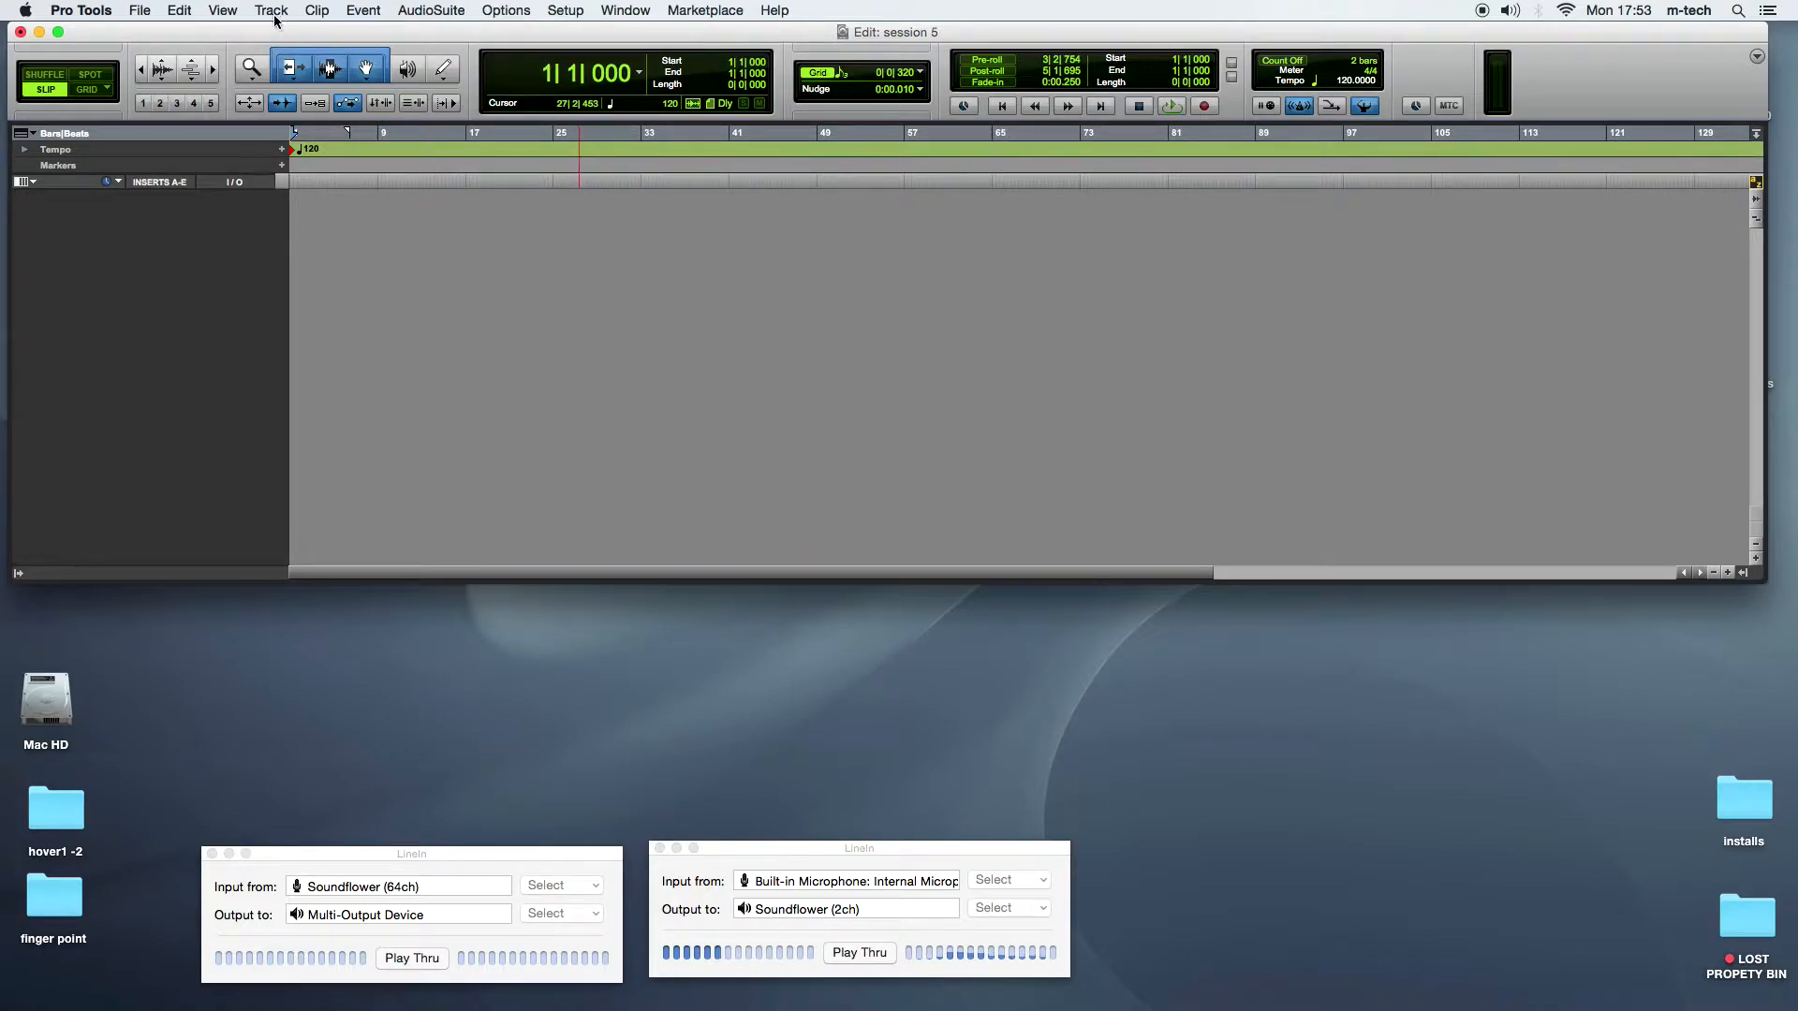
{"action": "left_click", "coordinate": [237, 11]}
{"action": "left_click", "coordinate": [229, 11]}
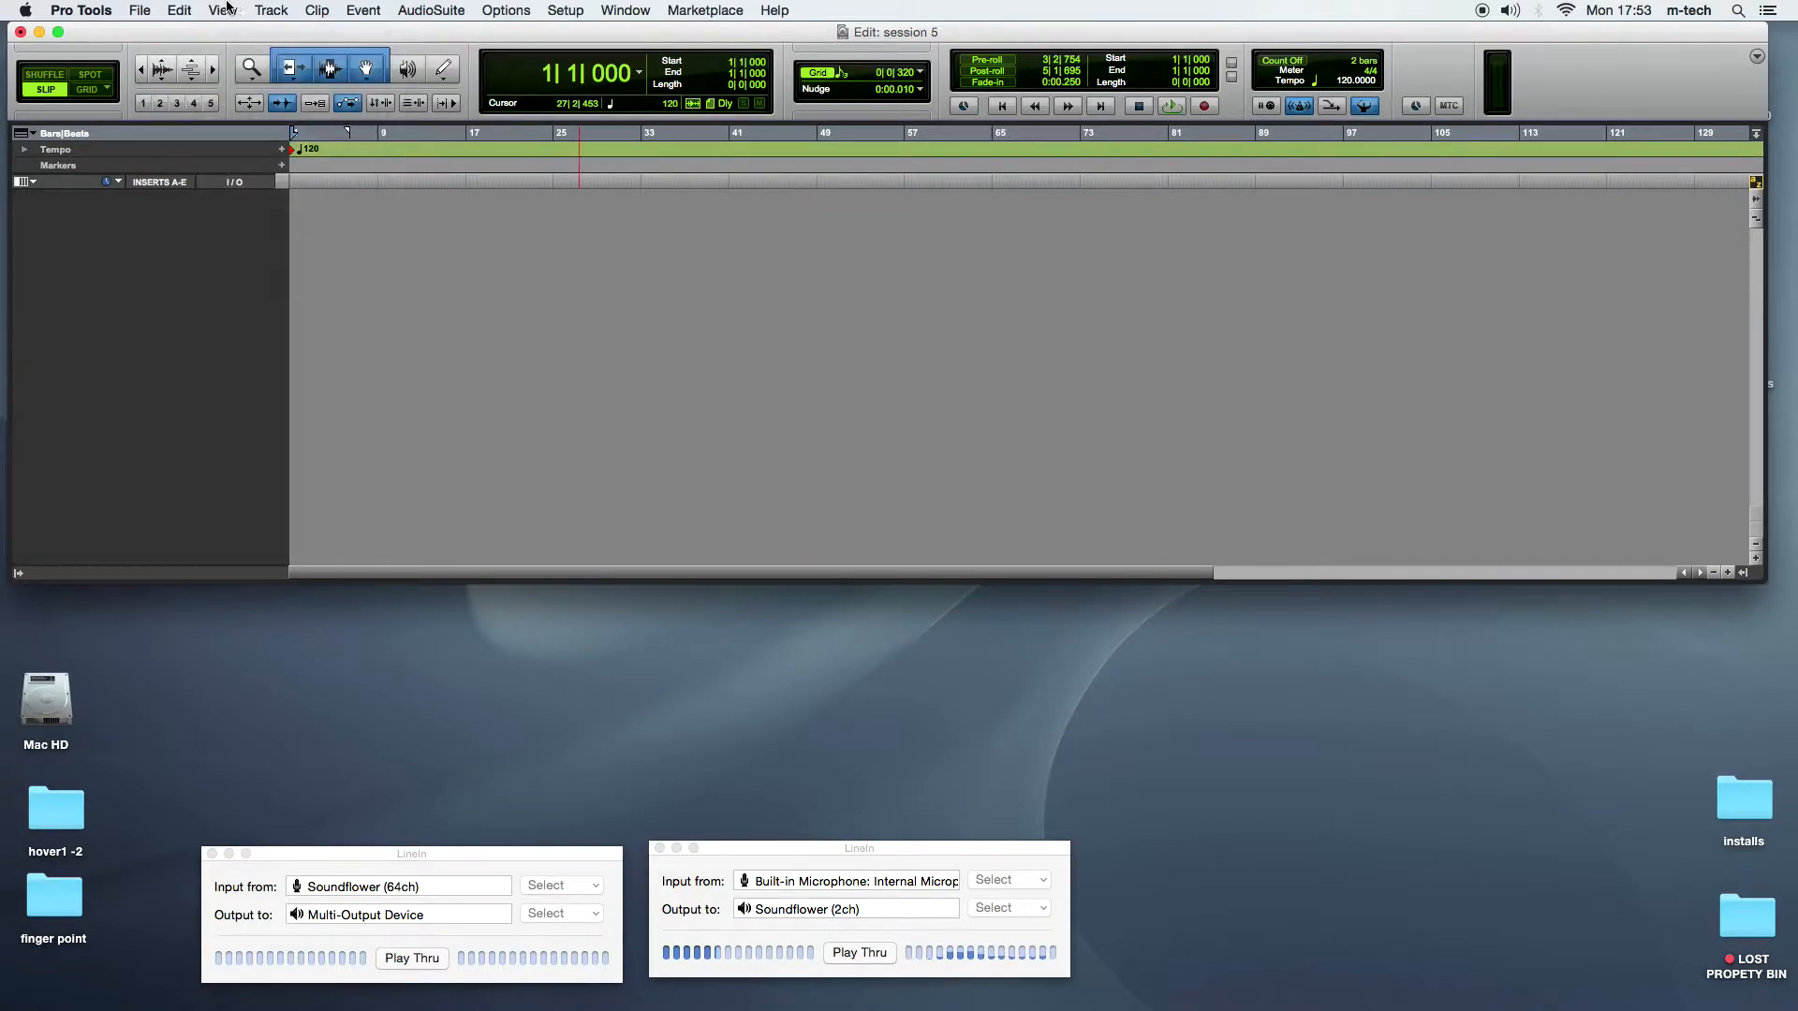
{"action": "left_click", "coordinate": [627, 10]}
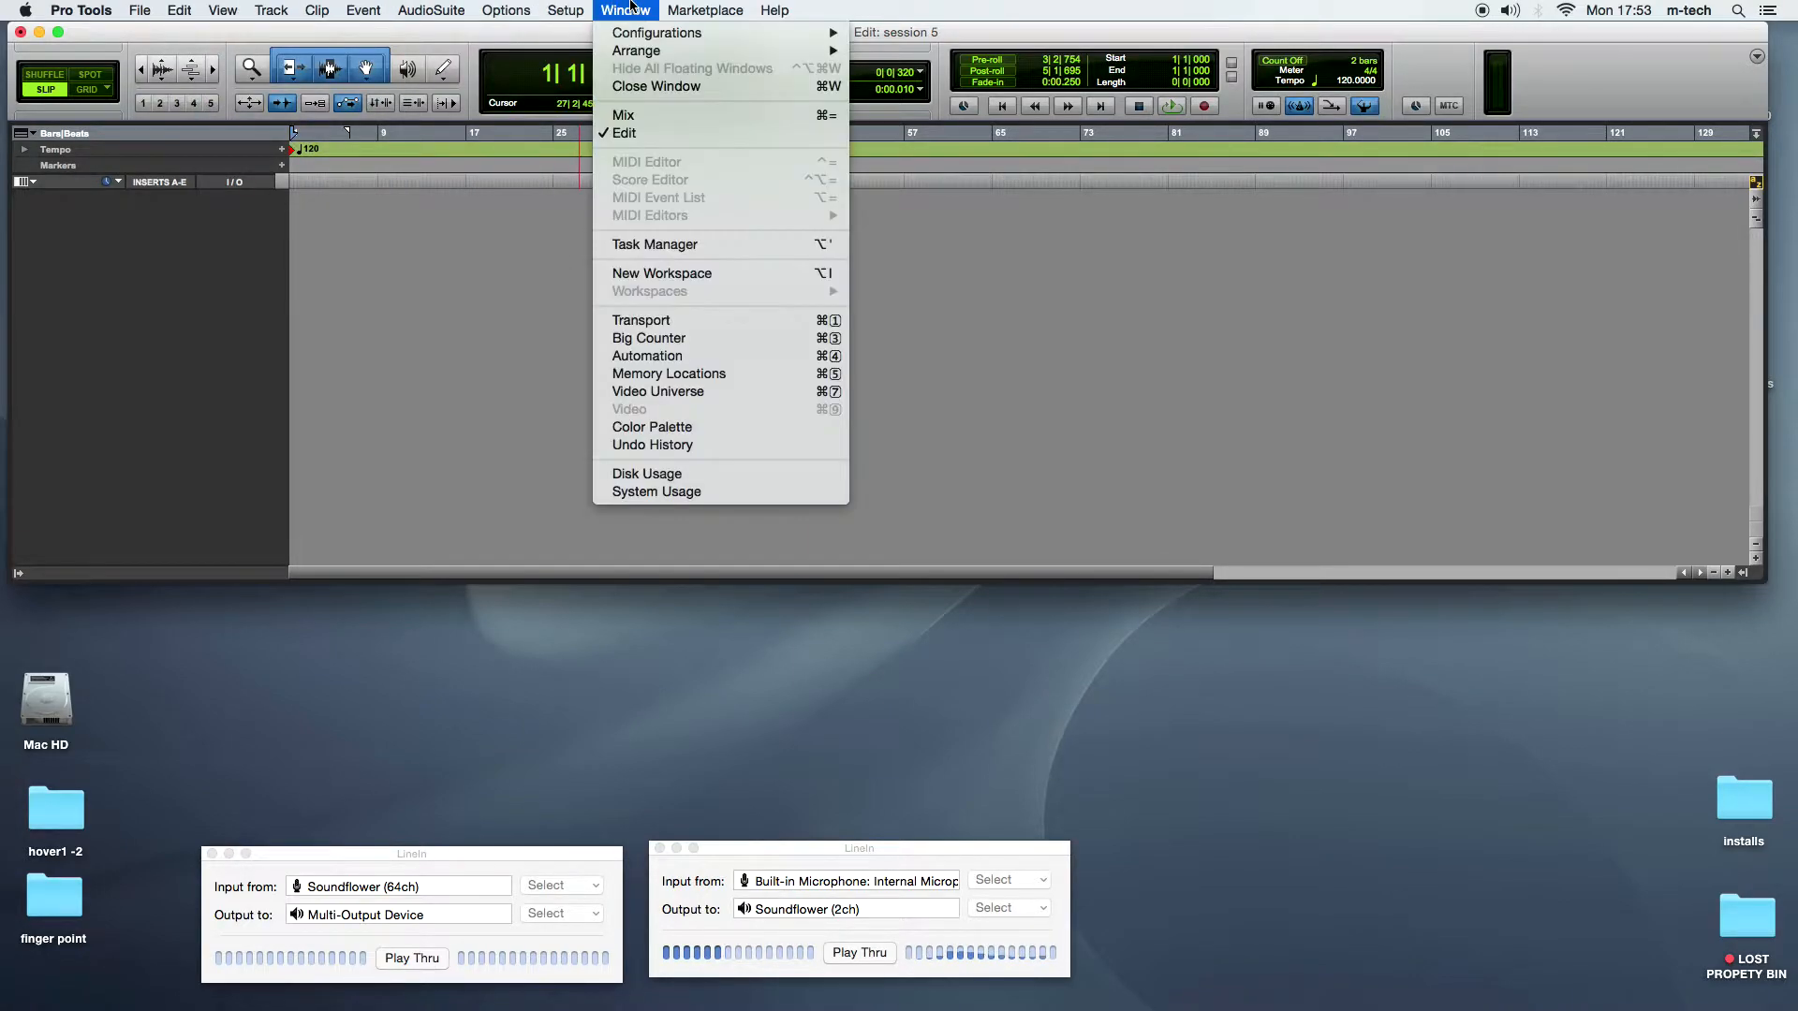
{"action": "left_click", "coordinate": [642, 116]}
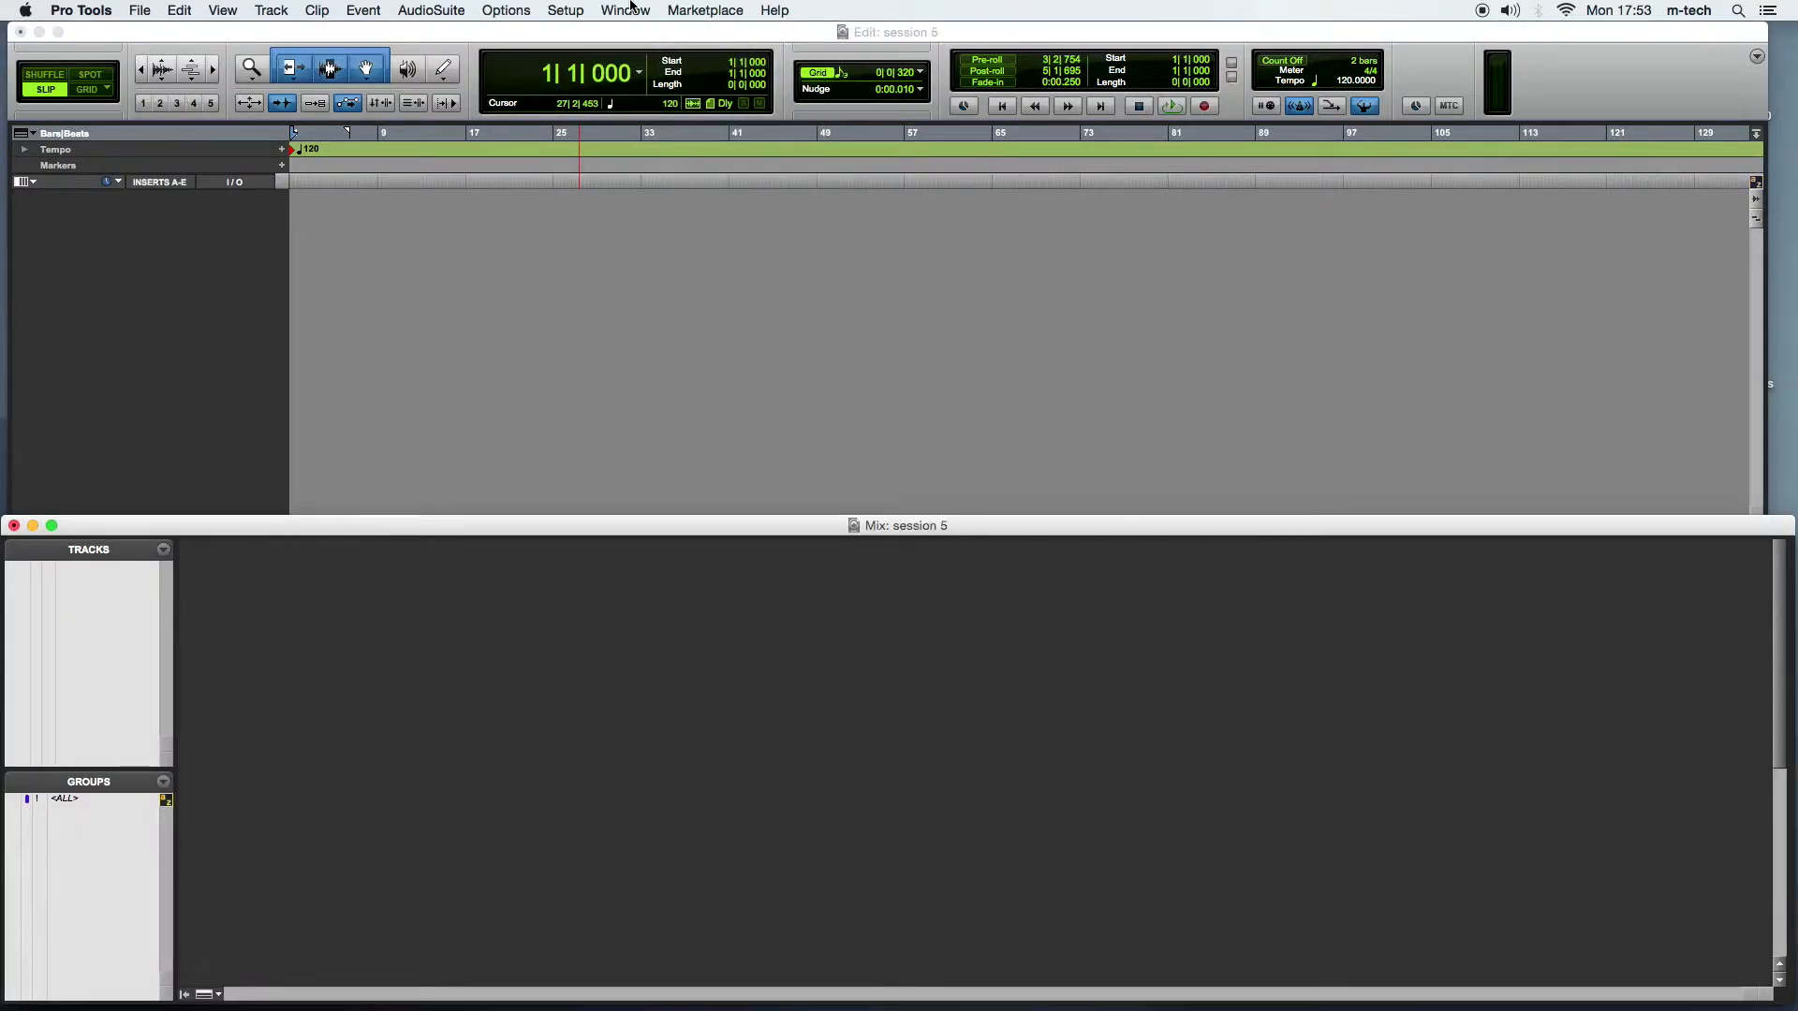
Step: Reposition the Mix window slightly and hide its Tracks and Groups lists
{"action": "left_click", "coordinate": [632, 10]}
{"action": "left_click", "coordinate": [632, 9]}
{"action": "mouse_move", "coordinate": [687, 527]}
{"action": "left_mouse_down"}
{"action": "mouse_move", "coordinate": [690, 590]}
{"action": "mouse_move", "coordinate": [707, 514]}
{"action": "left_mouse_up"}
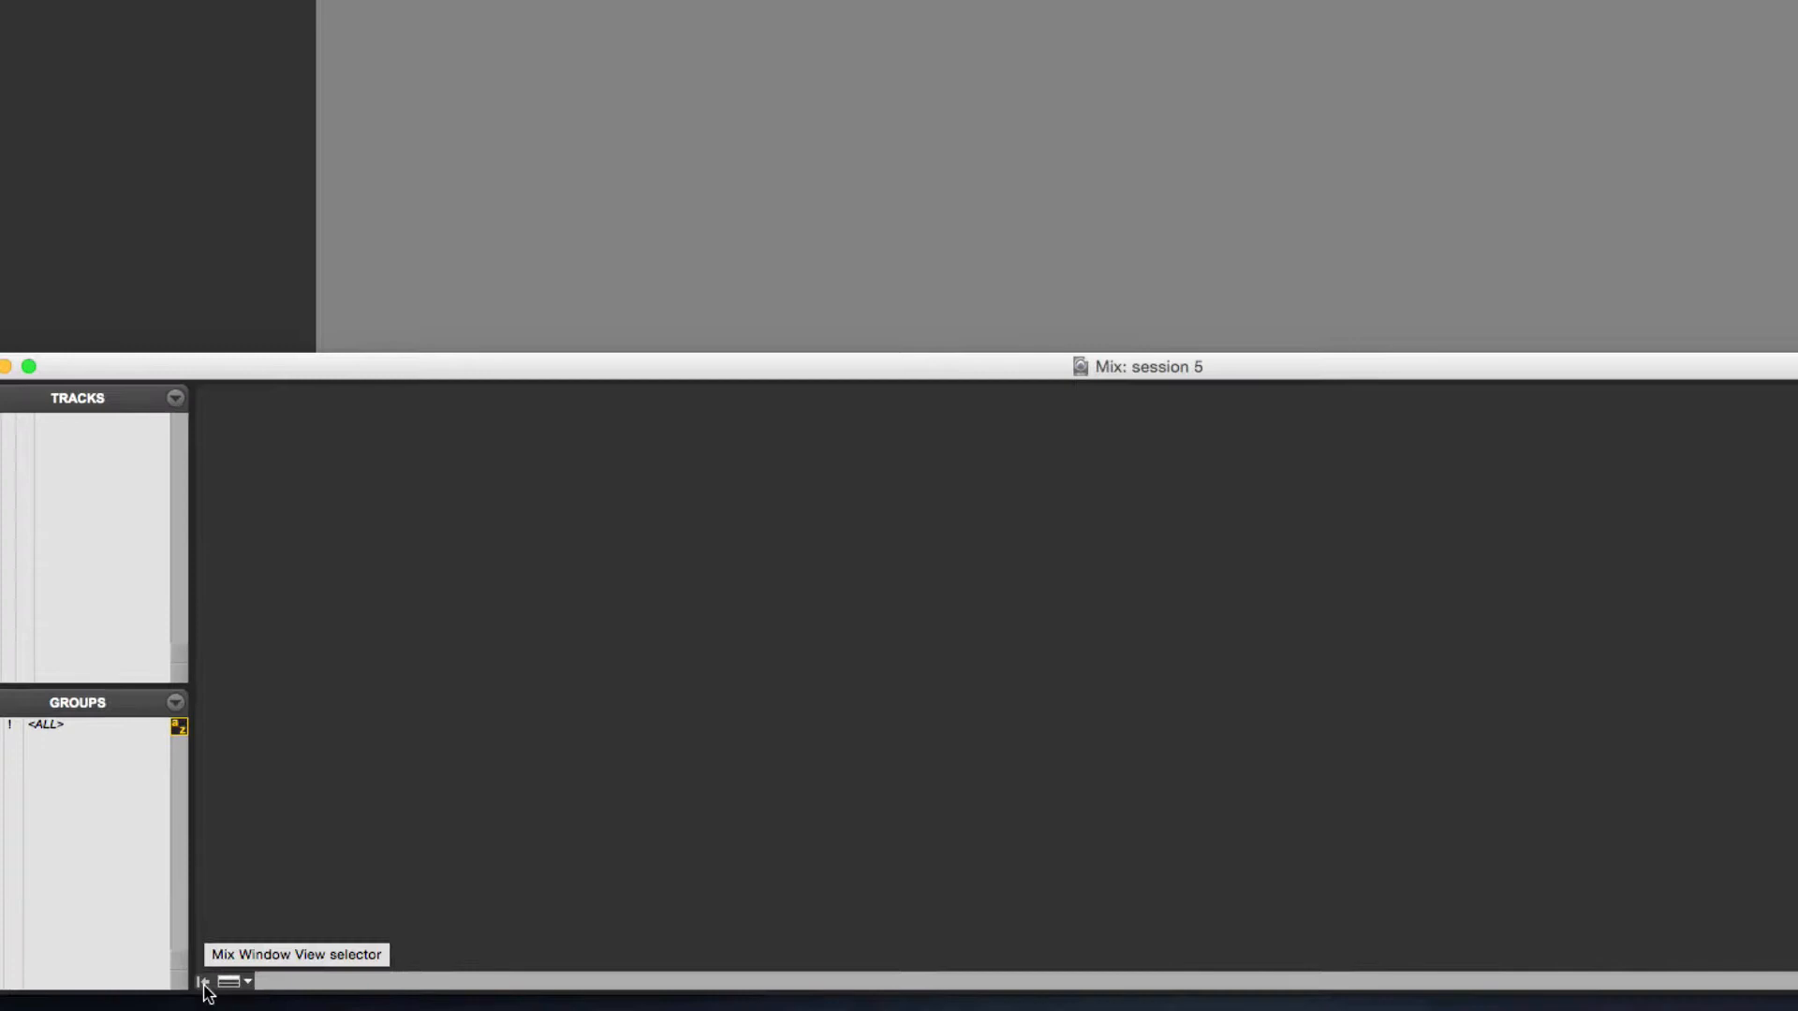
{"action": "left_click", "coordinate": [203, 982]}
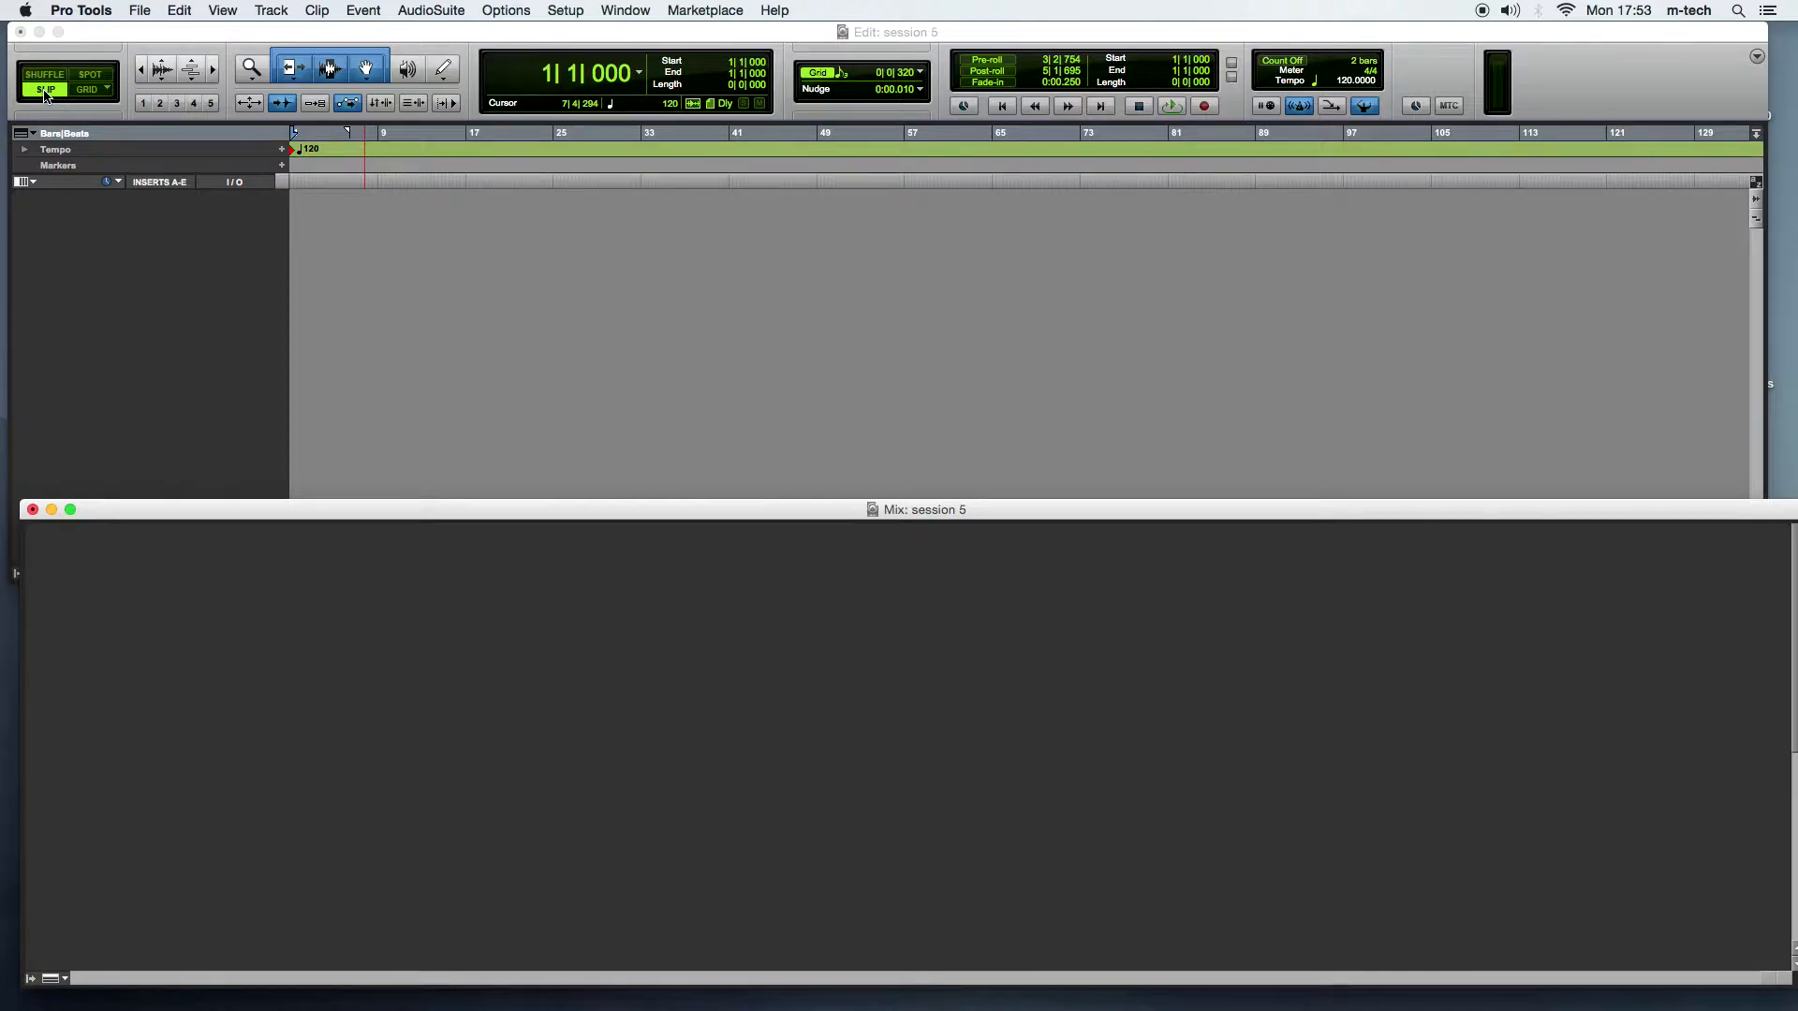
Step: Switch the edit mode between Grid and Slip, finishing in Slip, and look over the ruler view options without changing them
{"action": "left_click", "coordinate": [81, 94]}
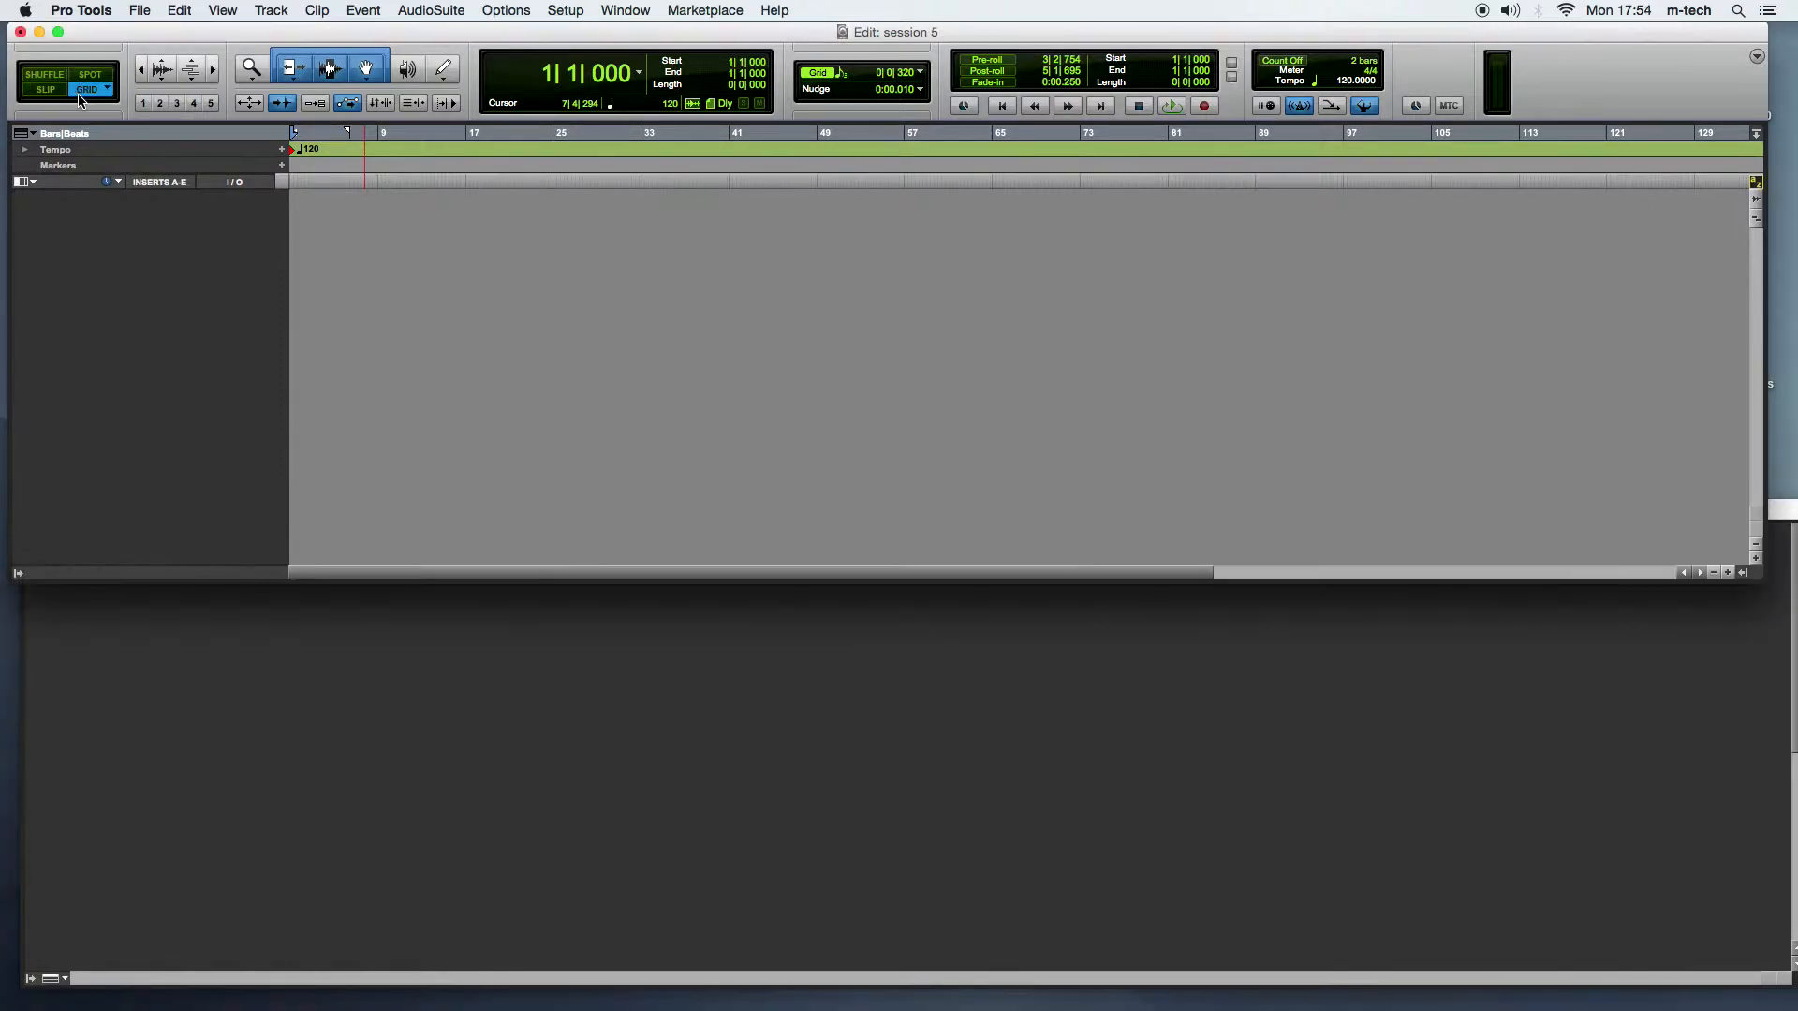
{"action": "left_click", "coordinate": [80, 93]}
{"action": "left_click", "coordinate": [53, 94]}
{"action": "left_click", "coordinate": [83, 96]}
{"action": "left_click", "coordinate": [53, 97]}
{"action": "left_click", "coordinate": [31, 139]}
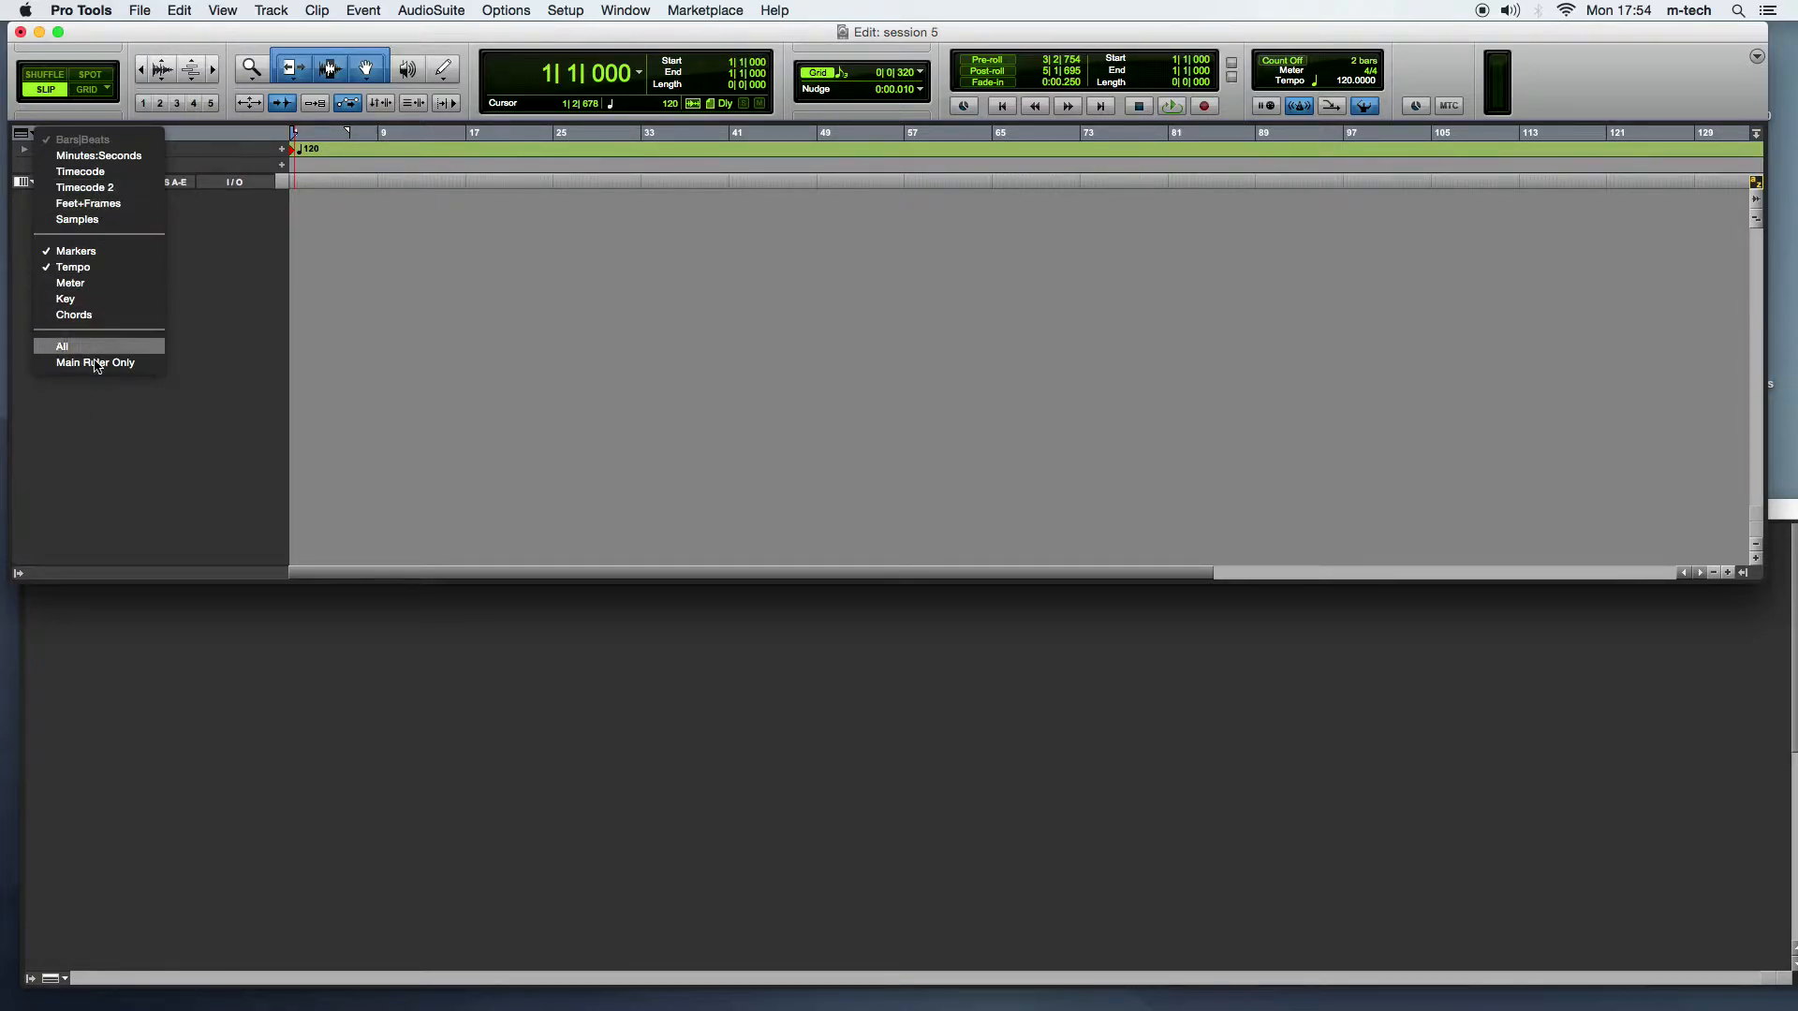
{"action": "left_click", "coordinate": [101, 414]}
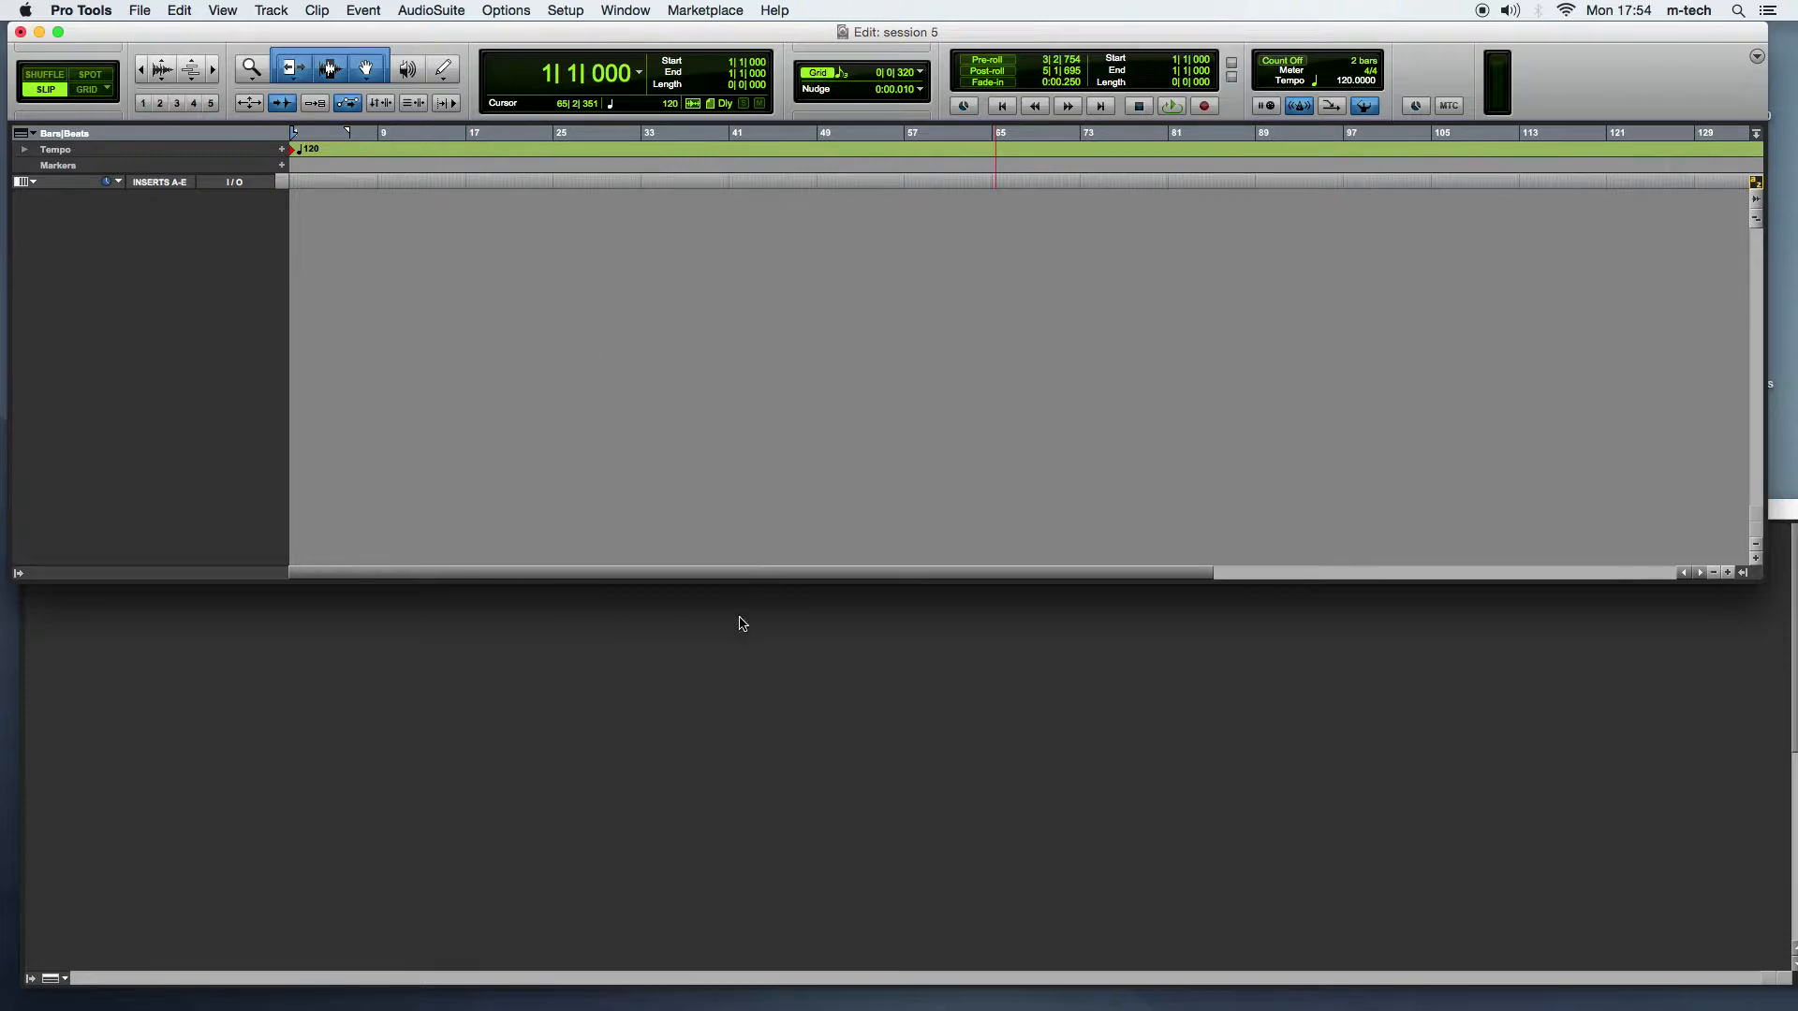
Step: Start an audio file import into the session
{"action": "left_click", "coordinate": [139, 11]}
{"action": "mouse_move", "coordinate": [184, 268]}
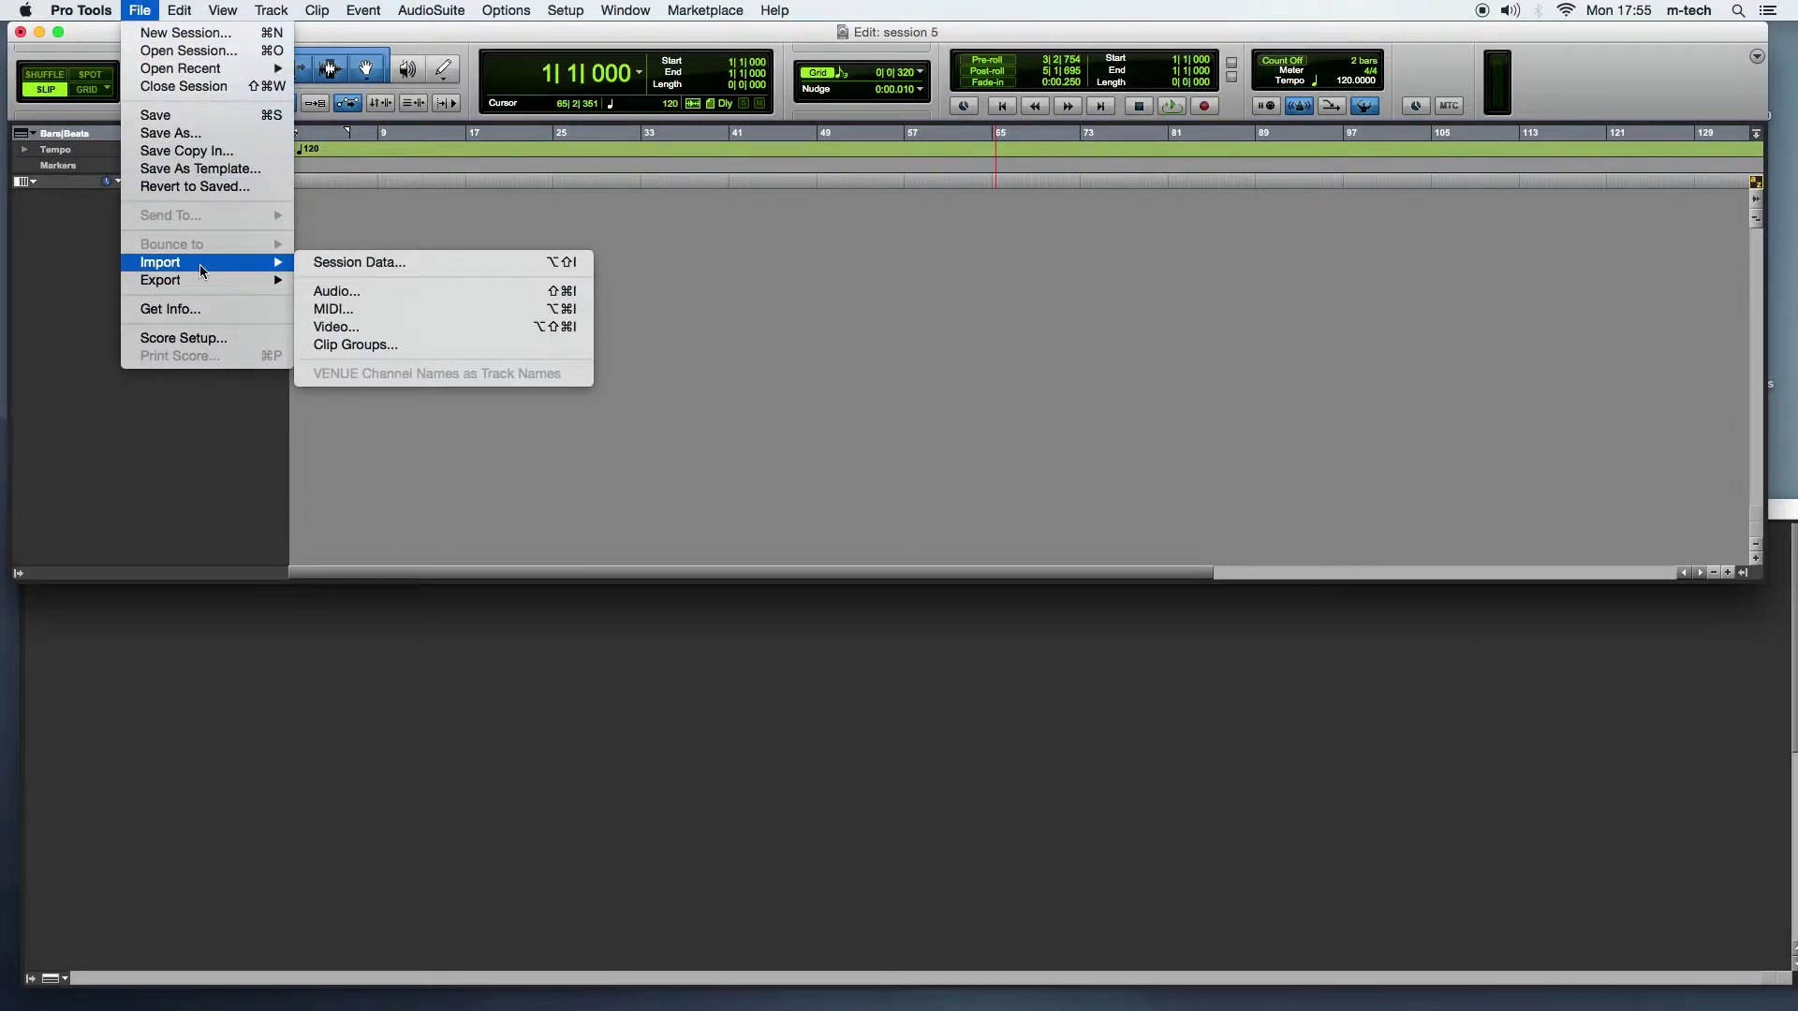
{"action": "left_click", "coordinate": [361, 293]}
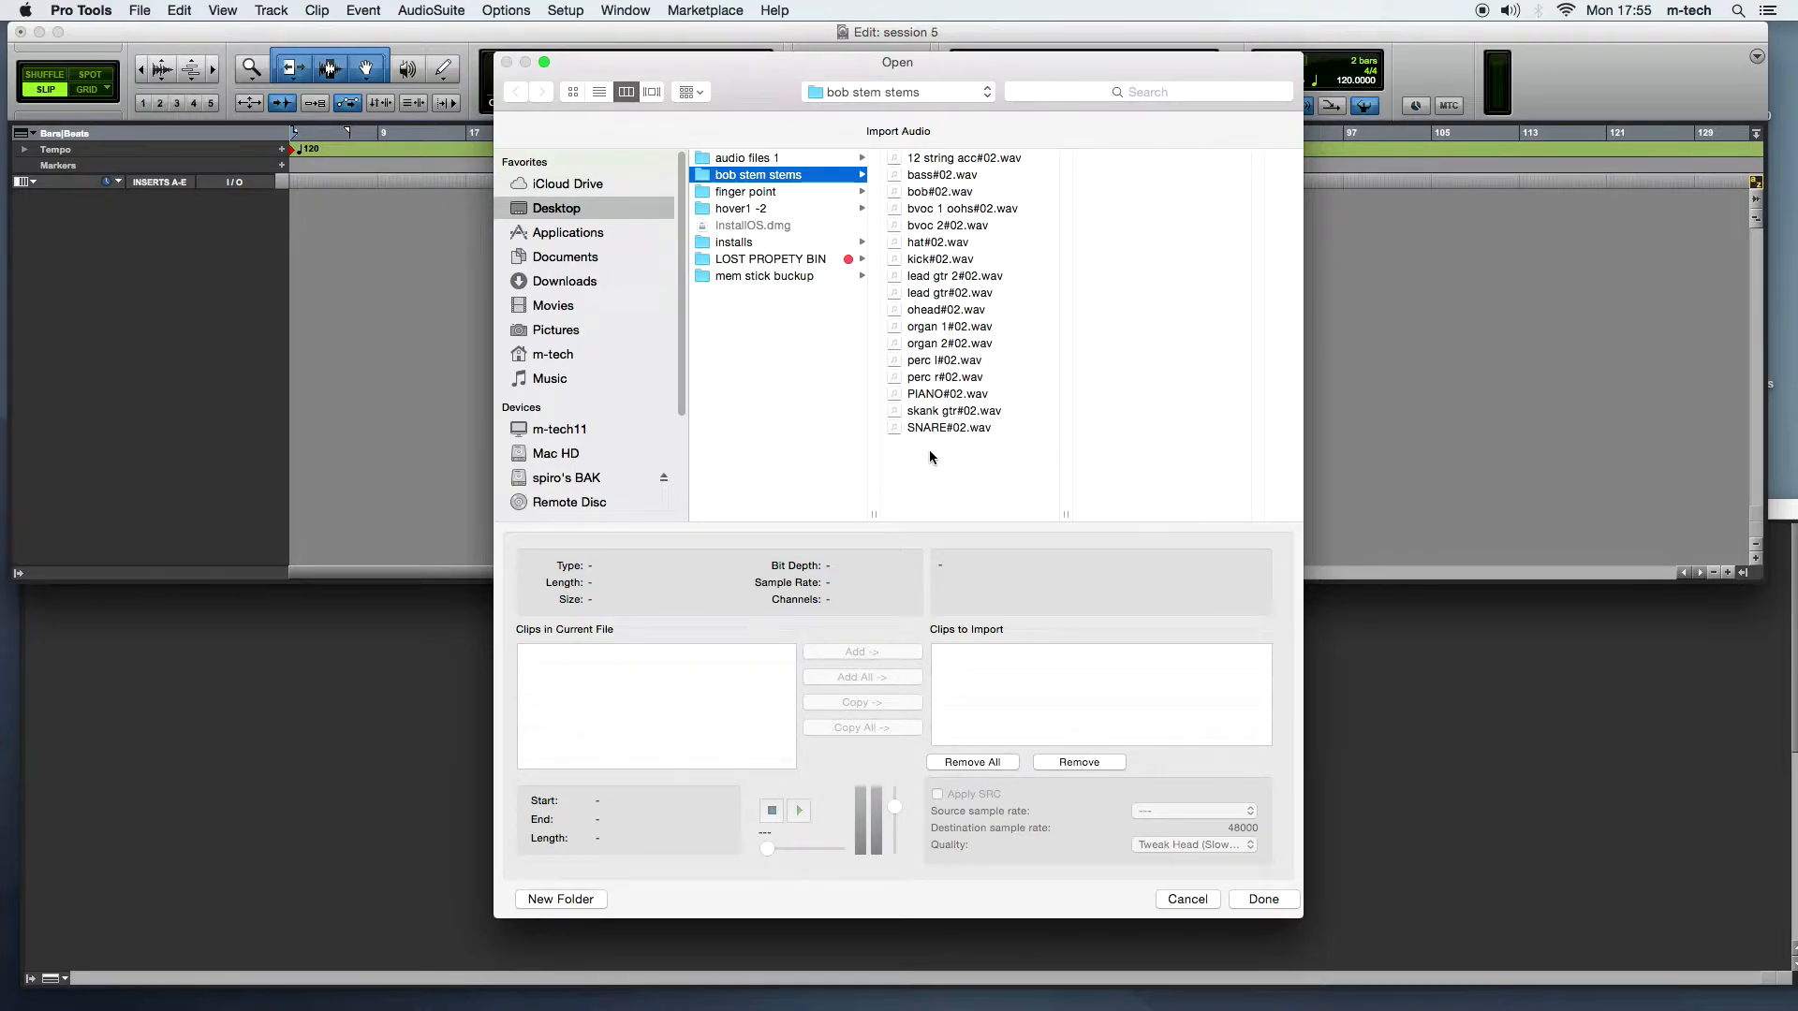
Step: Preview SNARE#02.wav from the bob stem stems folder, listening from different points in the file, and stop playback
{"action": "left_click", "coordinate": [936, 426]}
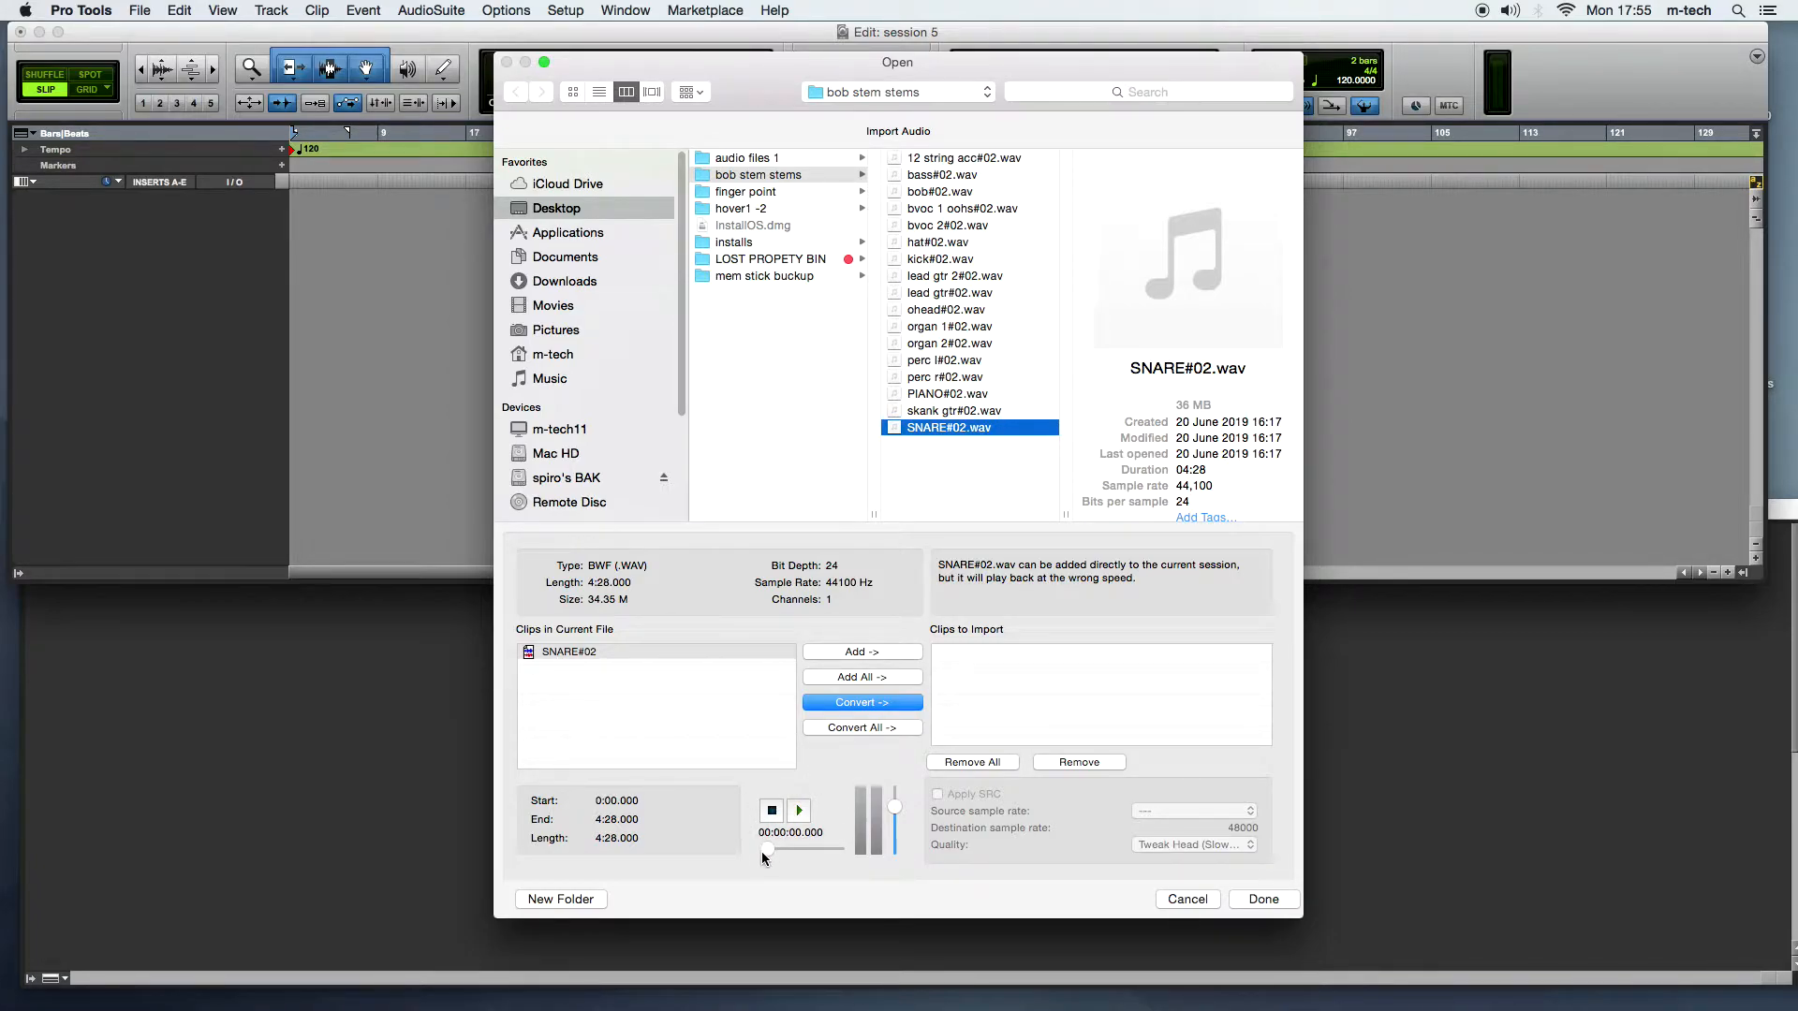
{"action": "left_click", "coordinate": [799, 811]}
{"action": "left_click_drag", "start_coordinate": [771, 852], "coordinate": [800, 850]}
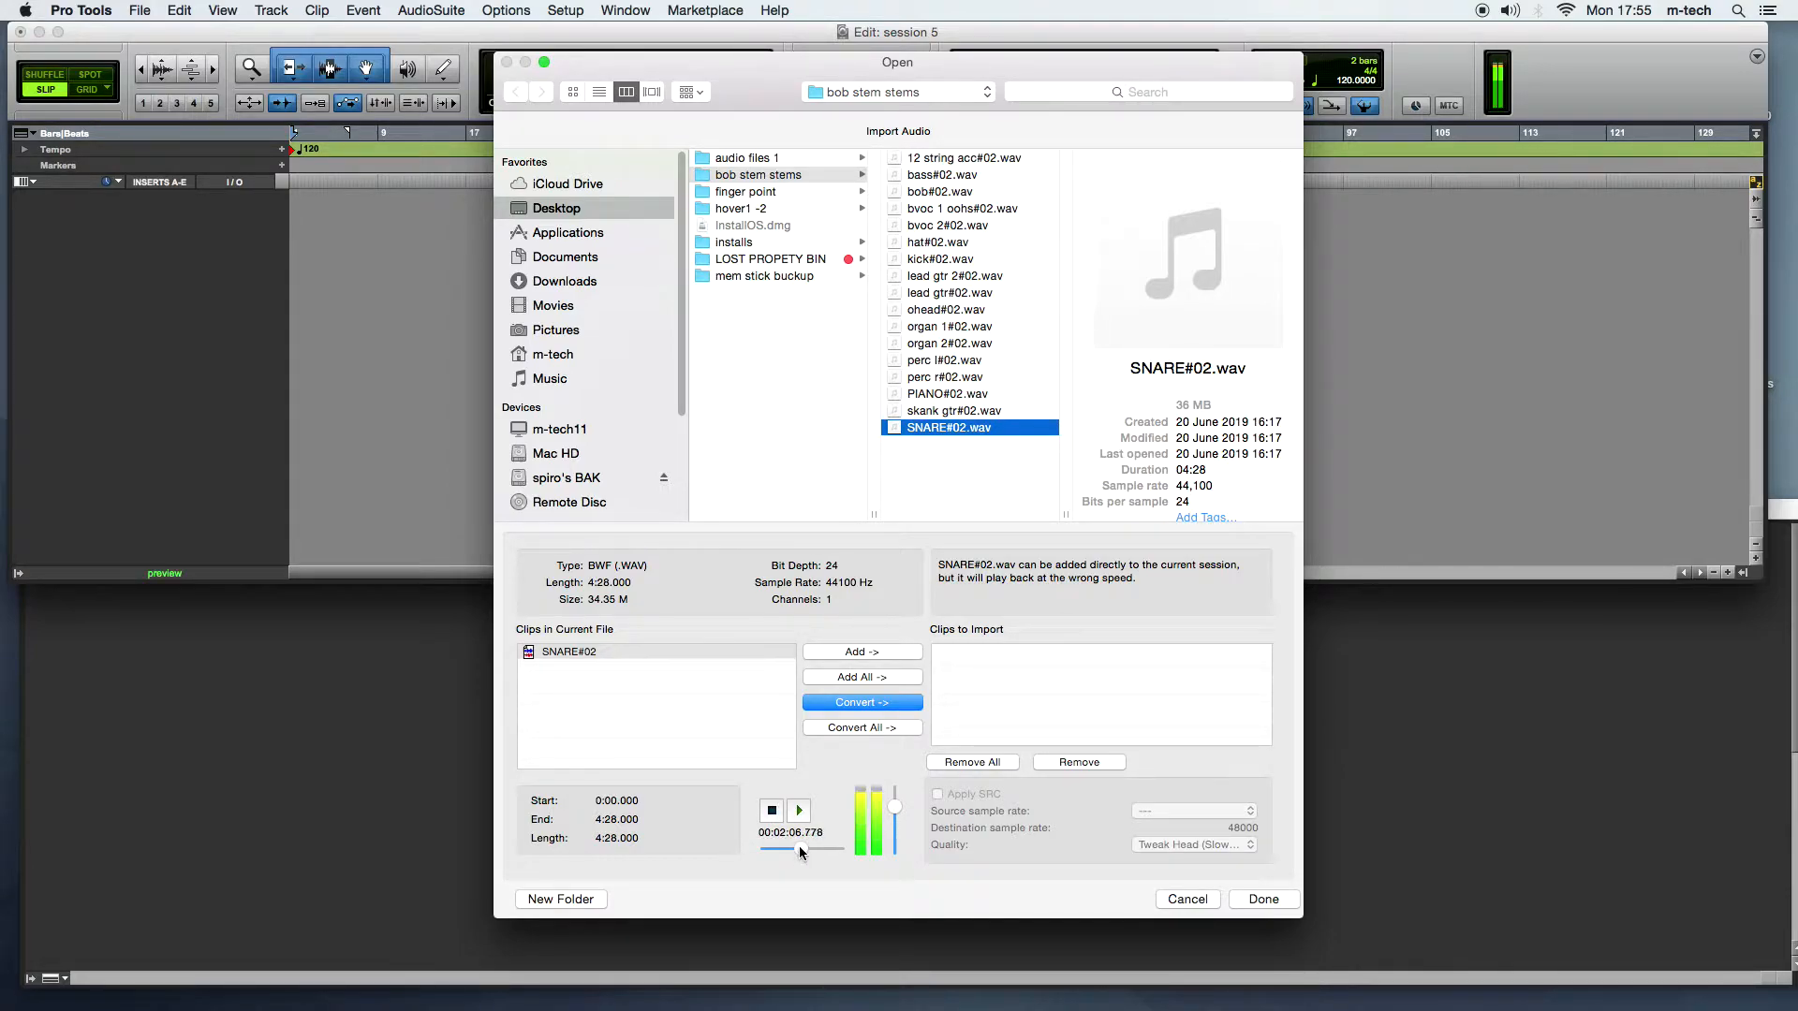
{"action": "left_click_drag", "start_coordinate": [800, 847], "coordinate": [783, 846]}
{"action": "left_click", "coordinate": [772, 811]}
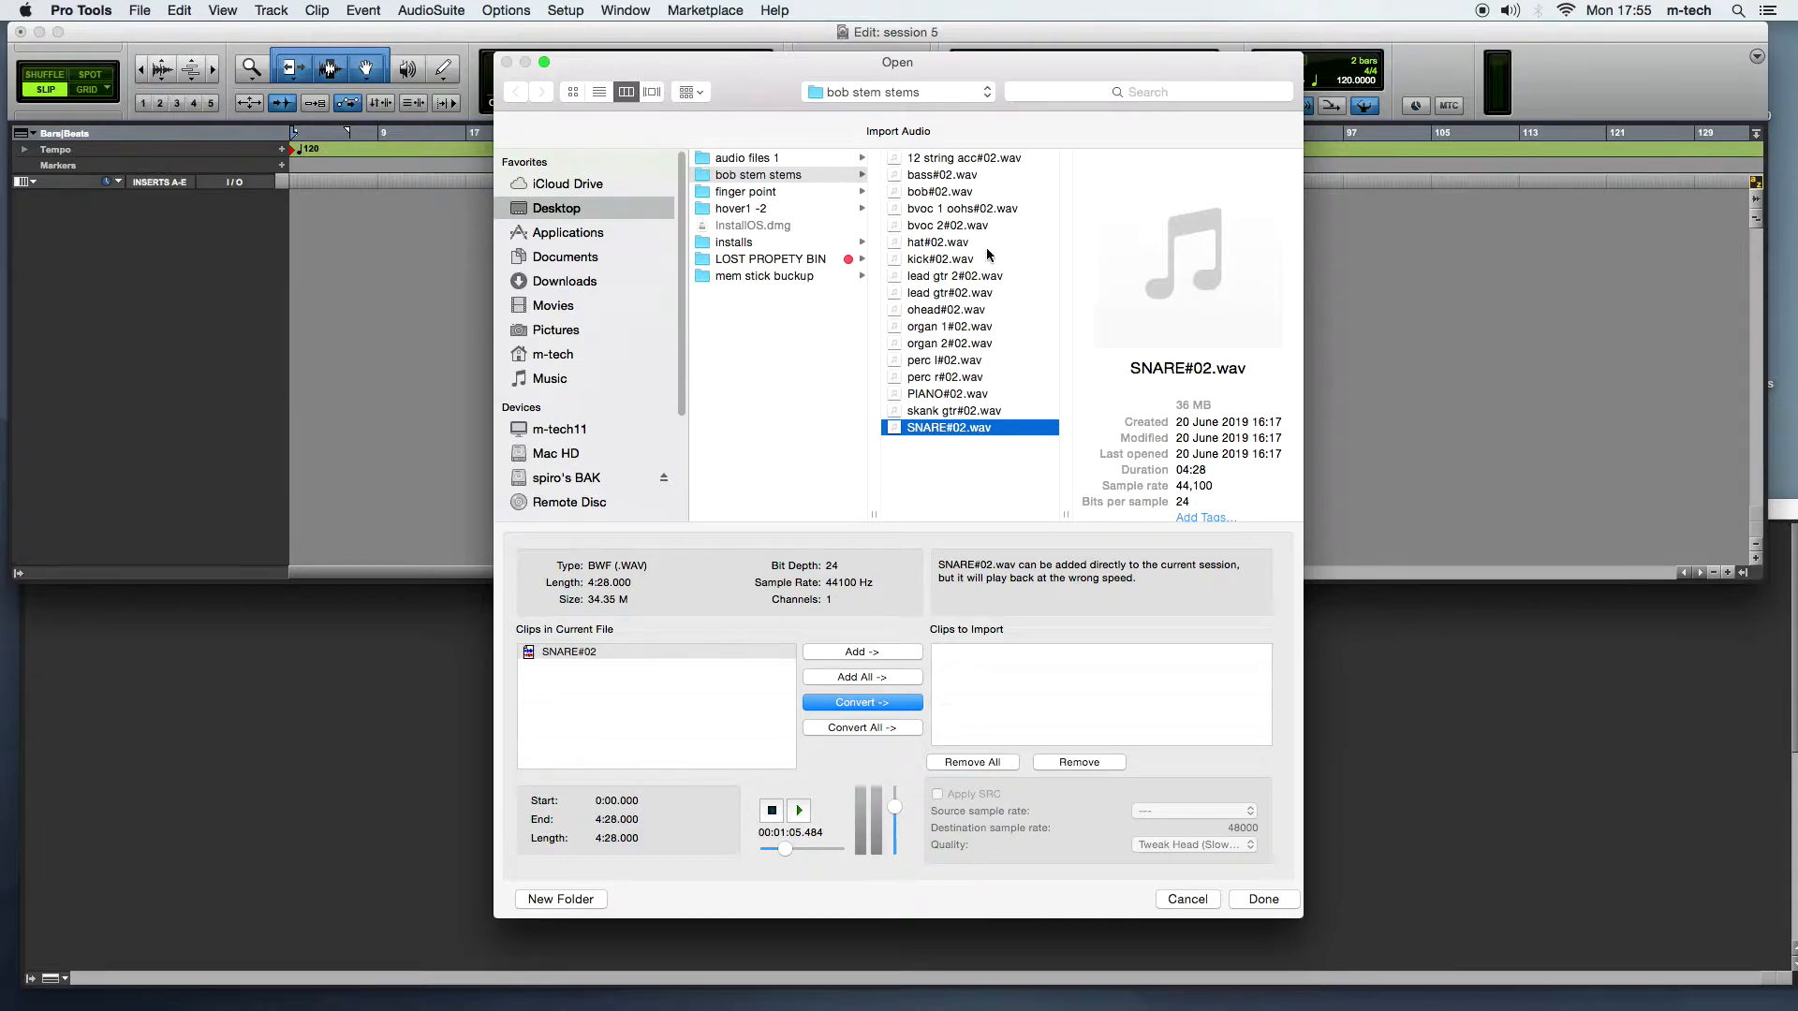
Step: Select kick#02.wav, SNARE#02.wav, hat#02.wav and perc l#02.wav together and add them to the import list with conversion
{"action": "left_click", "coordinate": [955, 263]}
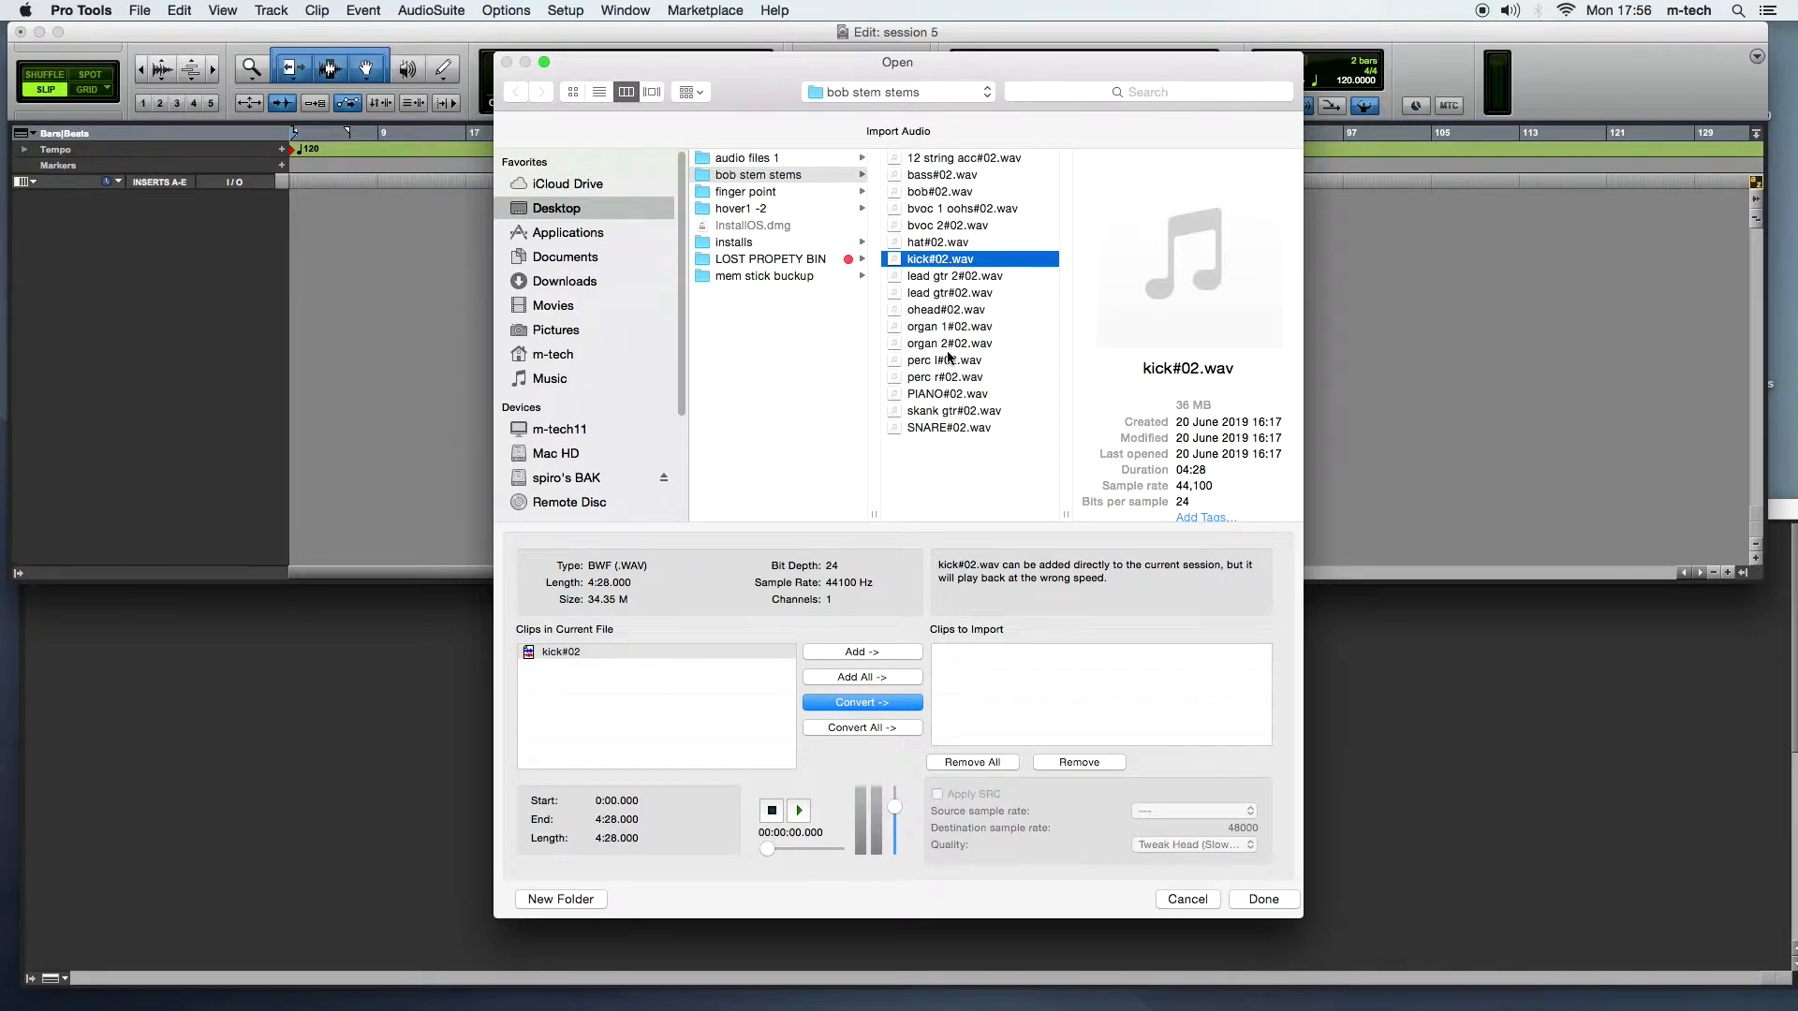
{"action": "left_click", "coordinate": [934, 430], "text": "super"}
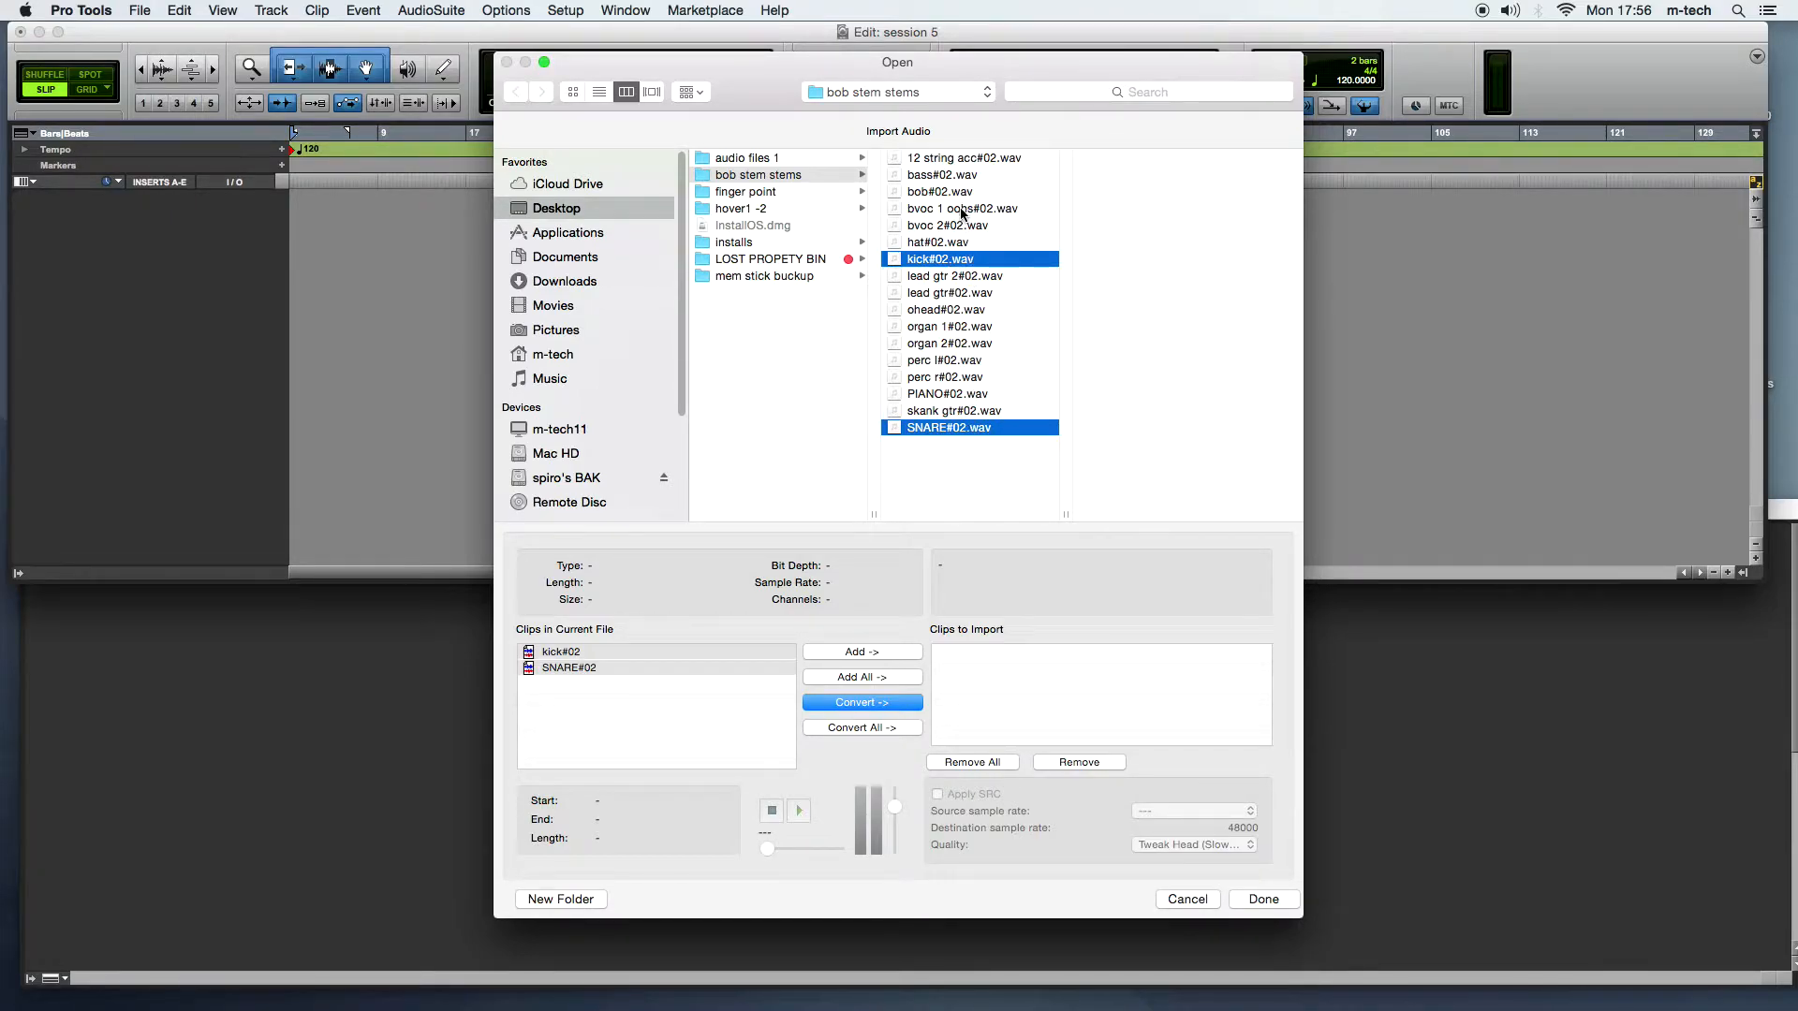
{"action": "left_click", "coordinate": [955, 245], "text": "super"}
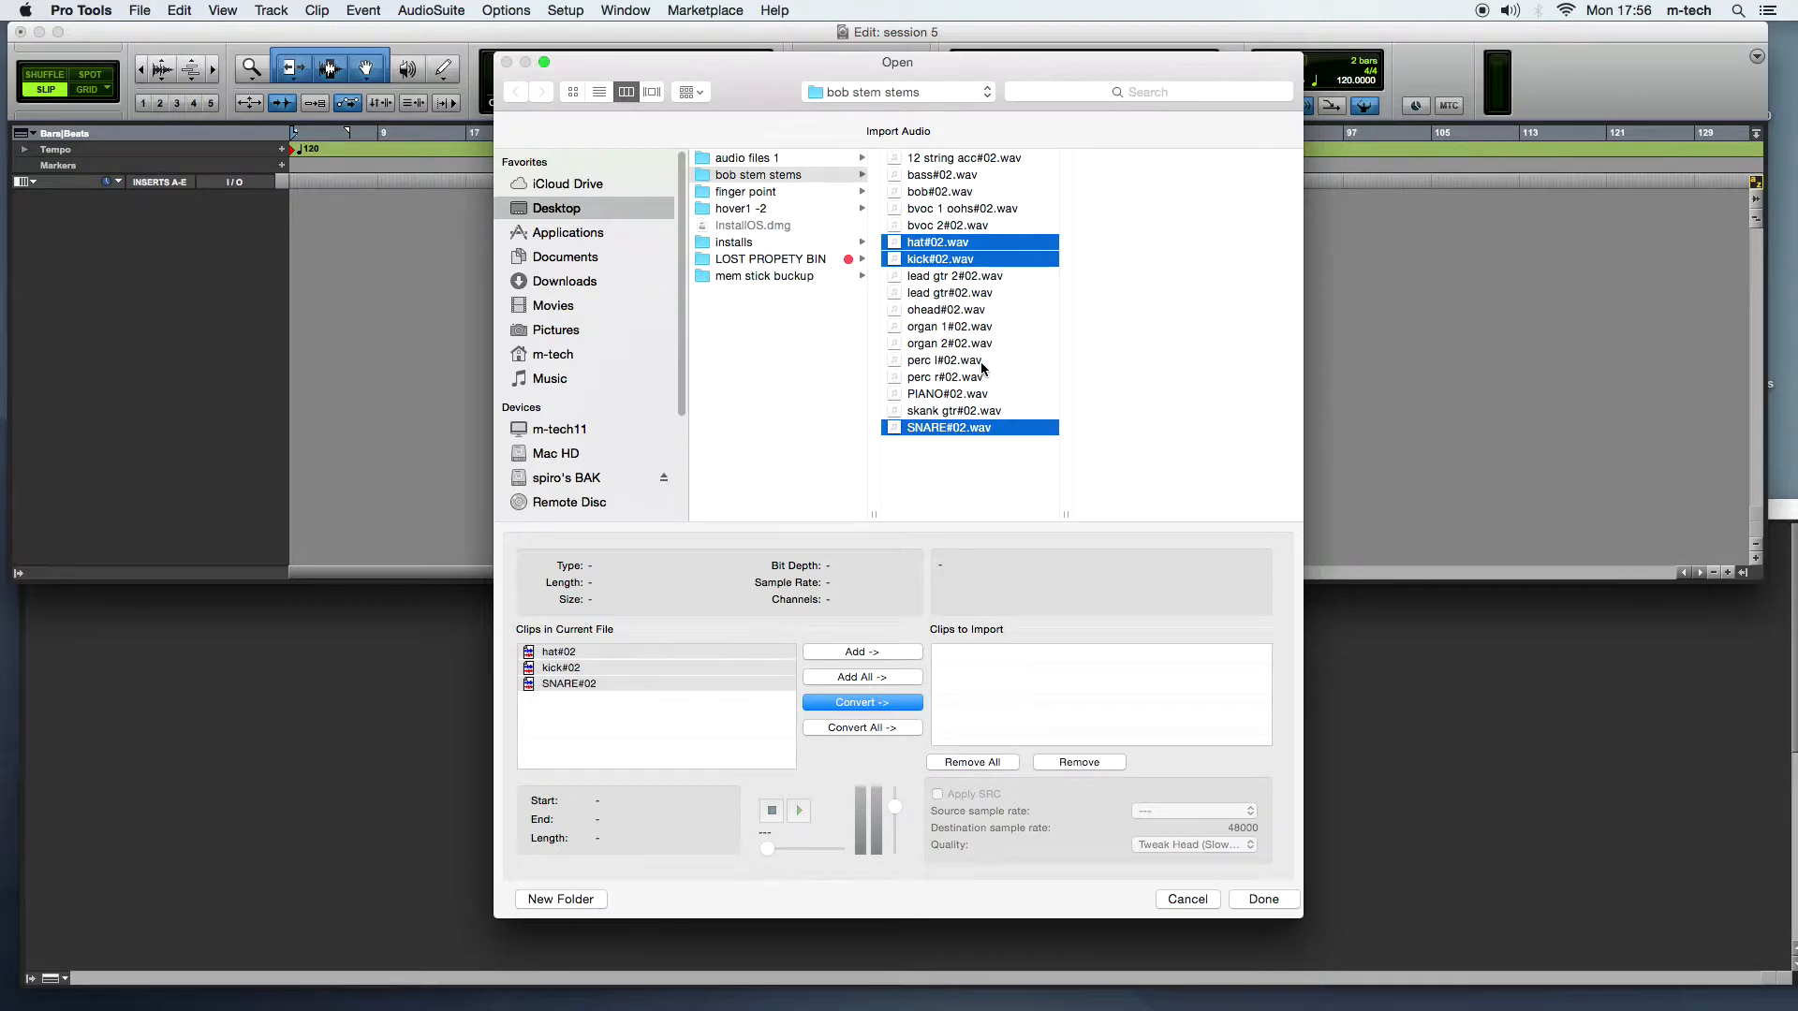
{"action": "left_click", "coordinate": [967, 363], "text": "super"}
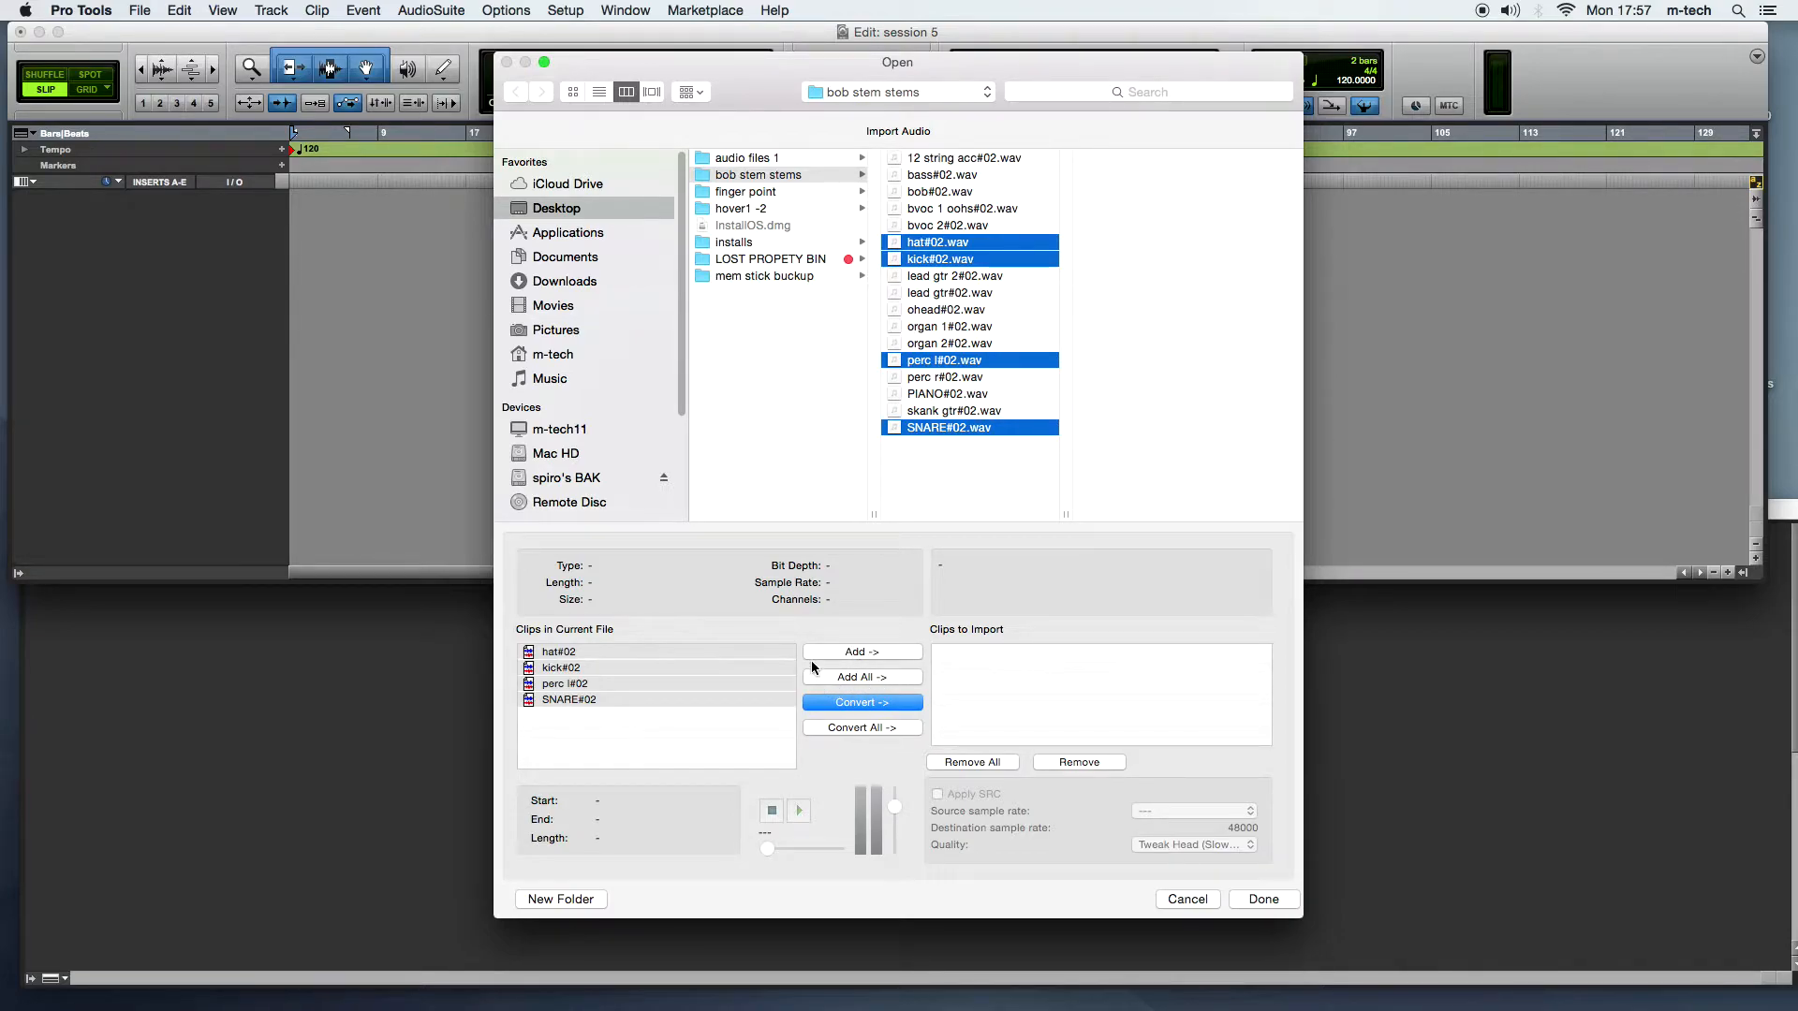
{"action": "left_click", "coordinate": [854, 704]}
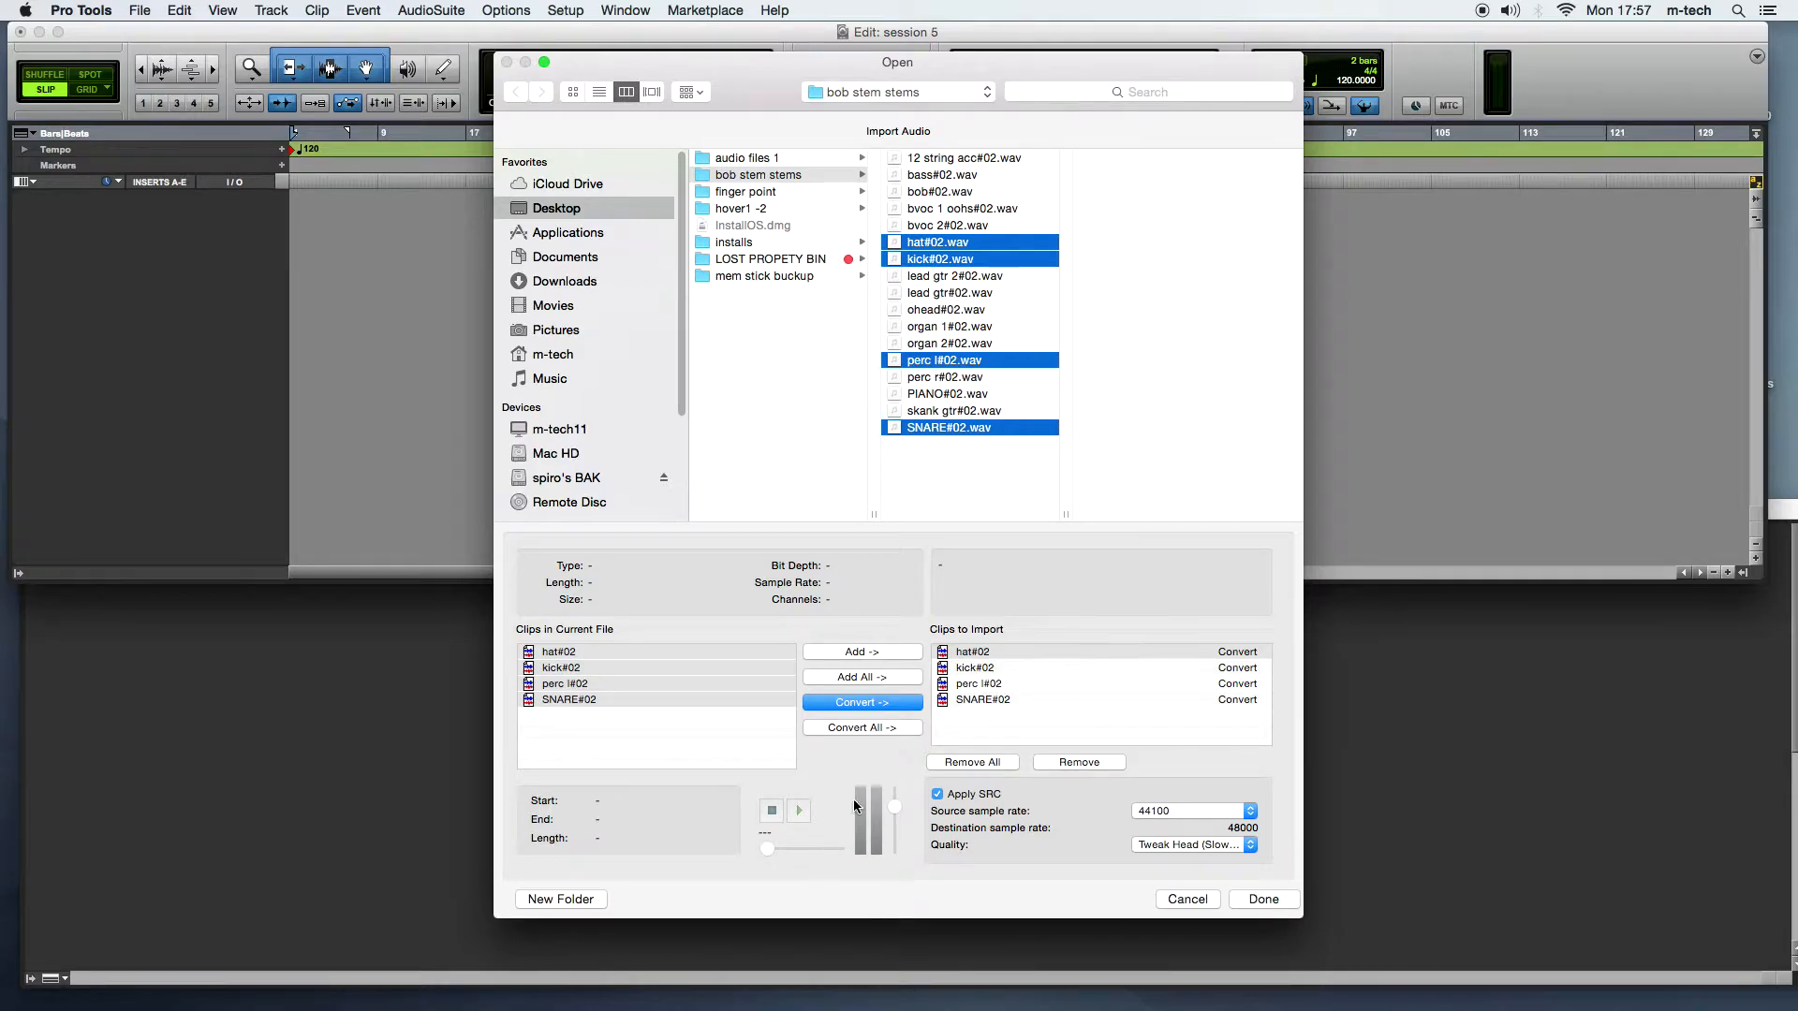
Step: Import the converted clips into session 5's Audio Files folder, with the Clip List as their destination
{"action": "left_click", "coordinate": [1263, 899]}
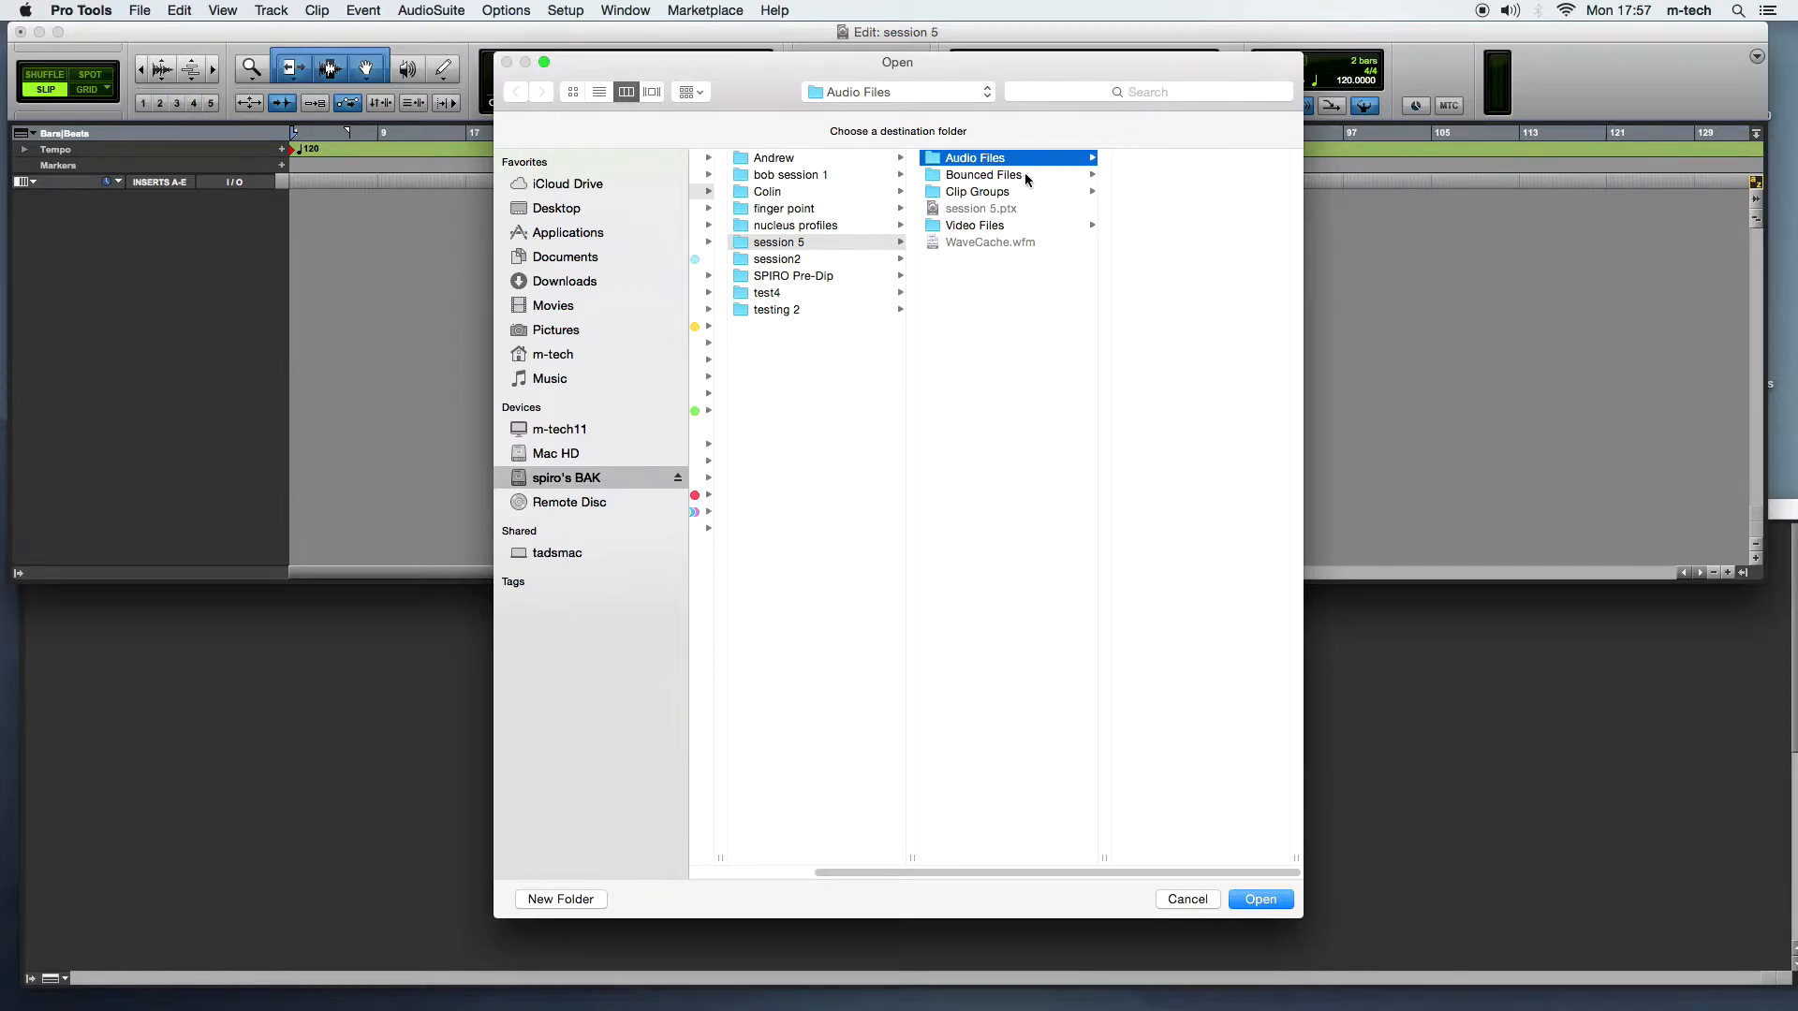
{"action": "left_click", "coordinate": [1252, 899]}
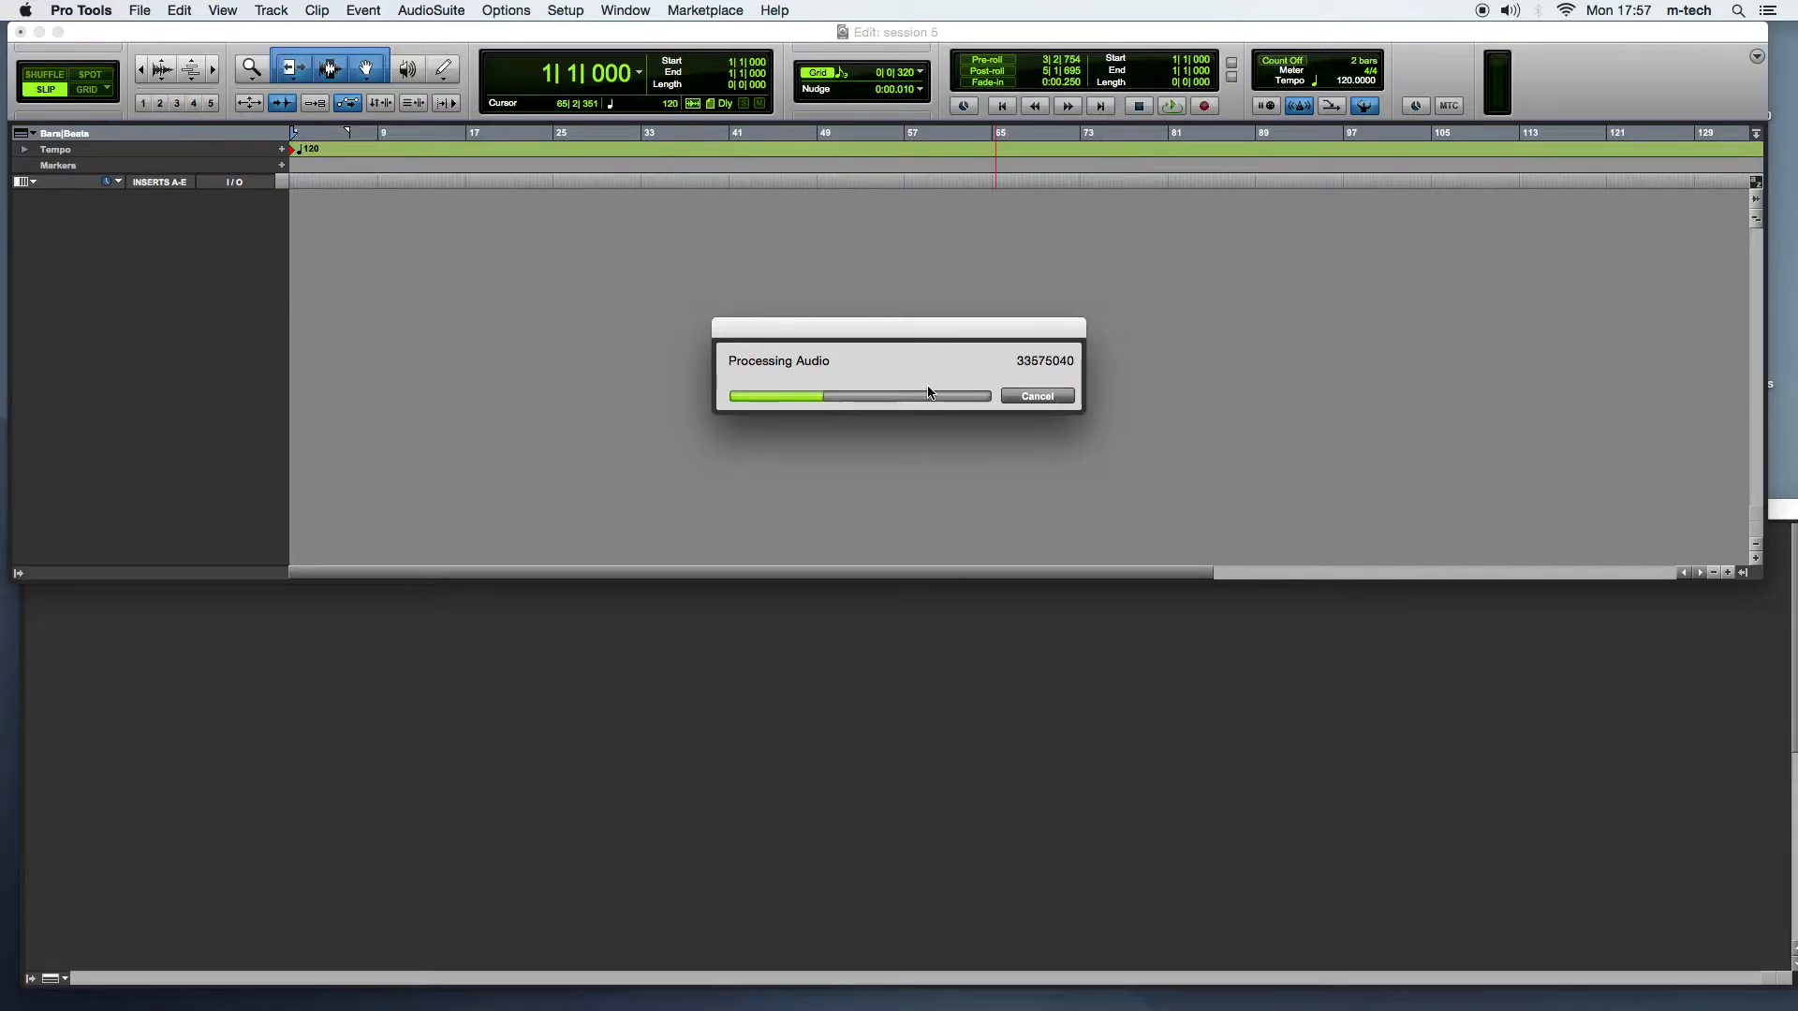
{"action": "left_click_drag", "start_coordinate": [852, 329], "coordinate": [816, 369]}
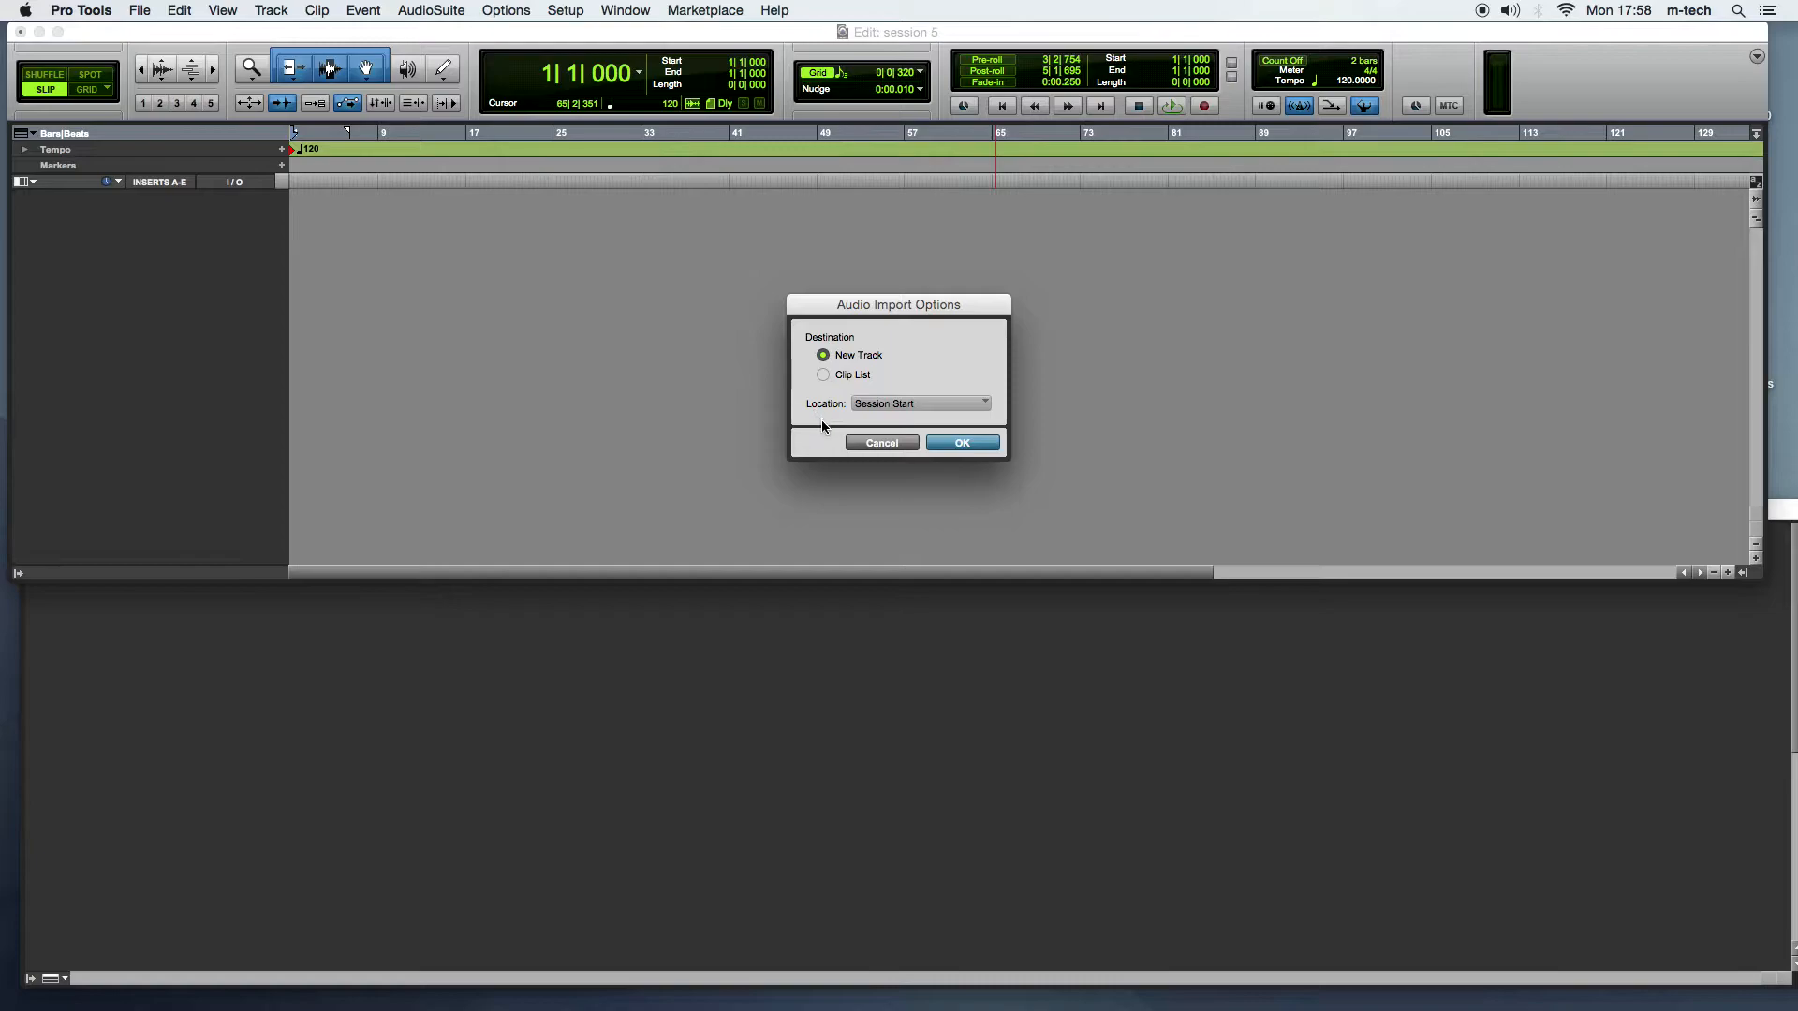
{"action": "left_click", "coordinate": [825, 375]}
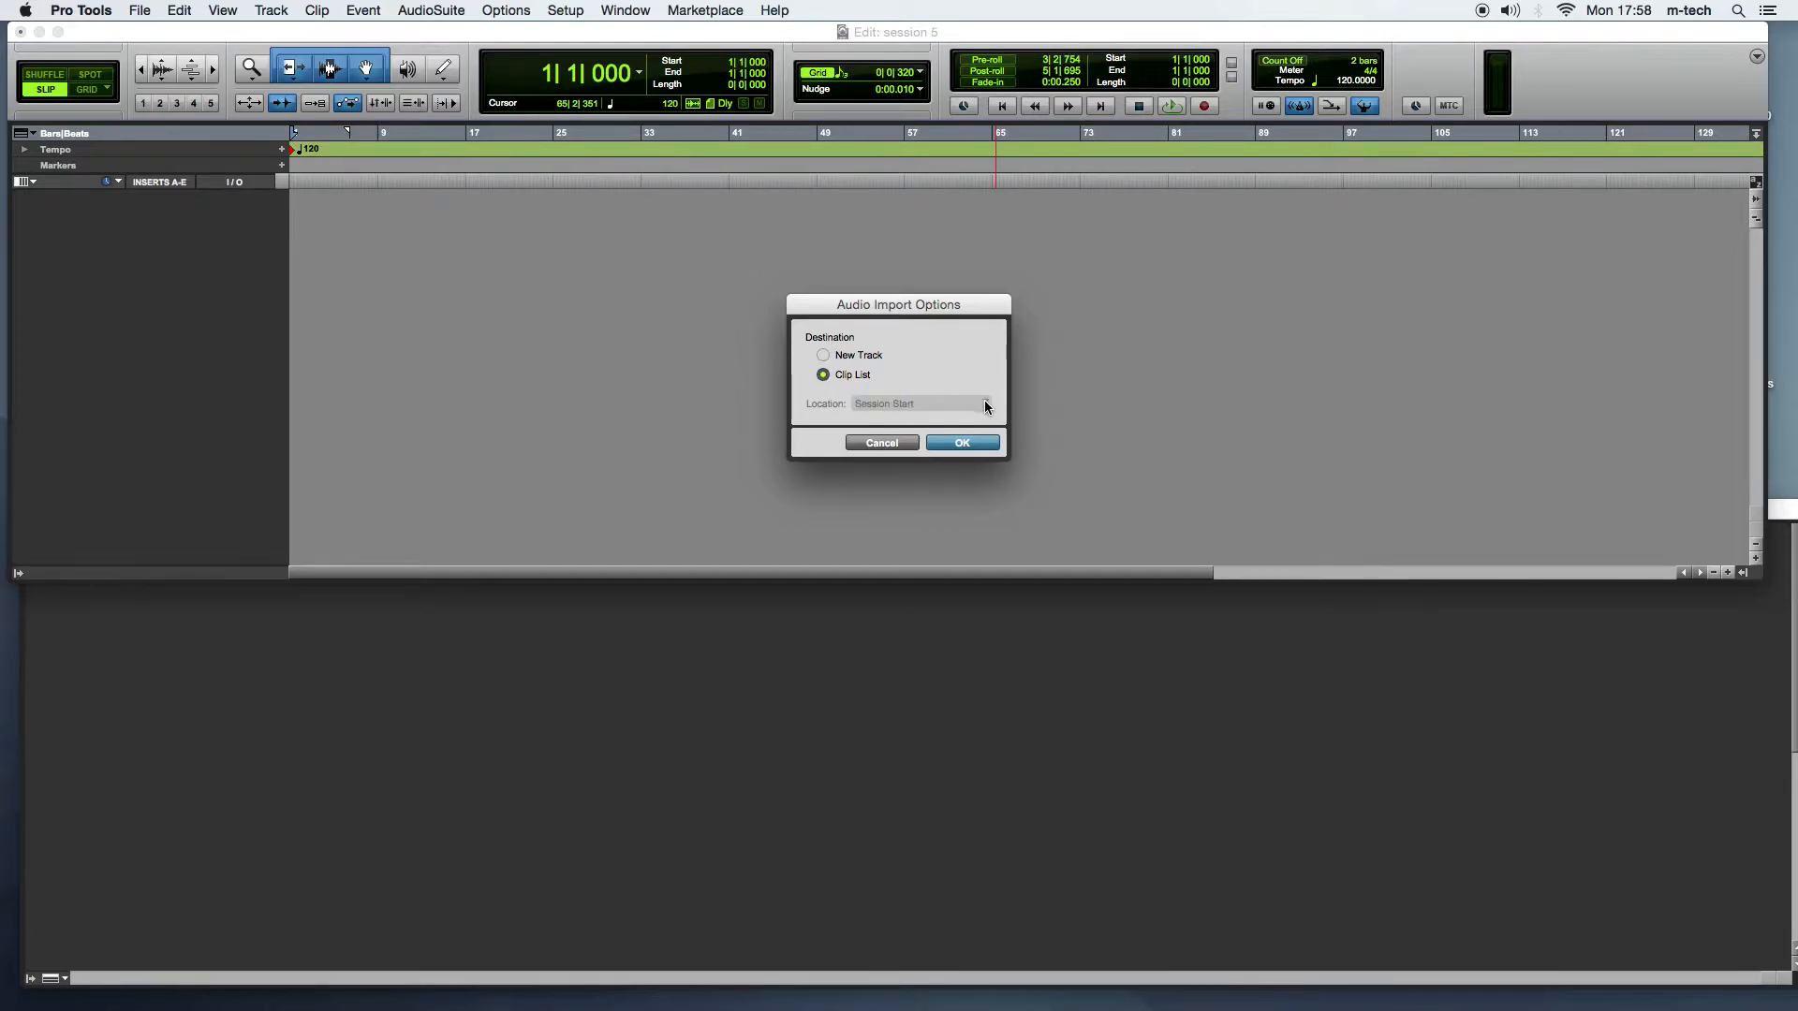
{"action": "left_click", "coordinate": [970, 443]}
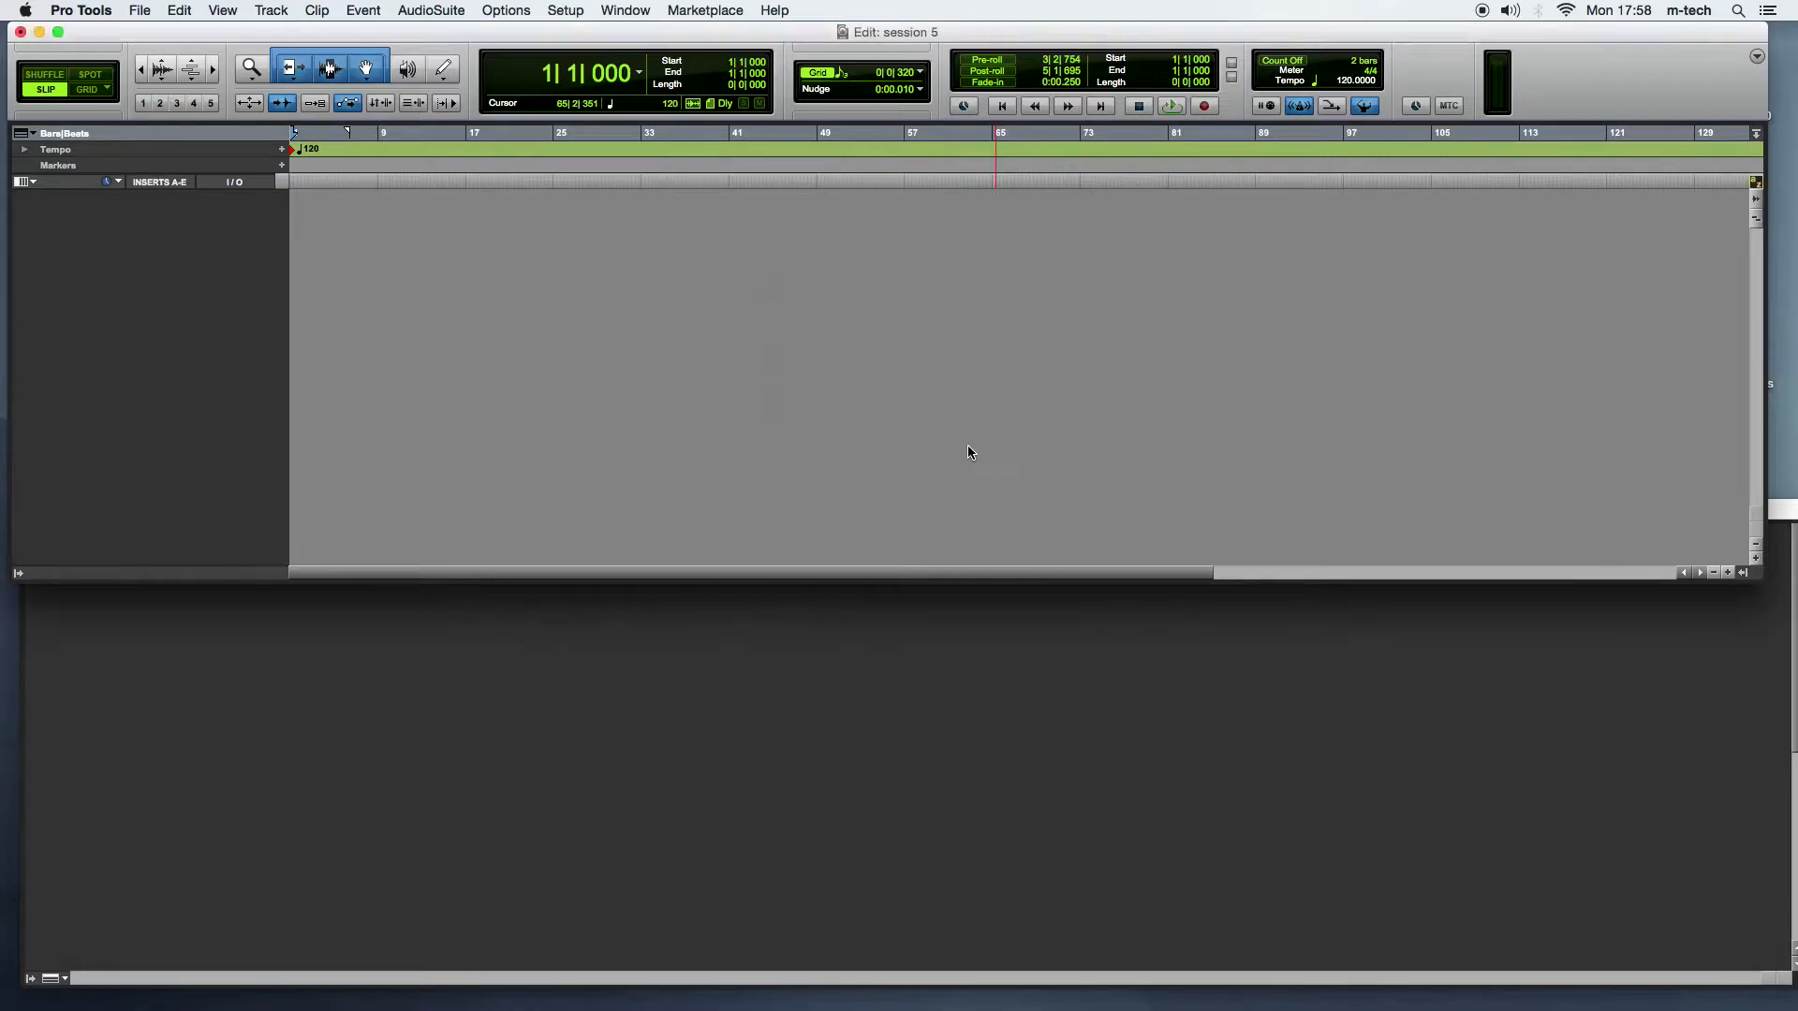
Step: Show the Clips list in the Edit window, select SNARE#02 and hat#02 individually, and leave all clips deselected
{"action": "left_click", "coordinate": [1742, 573]}
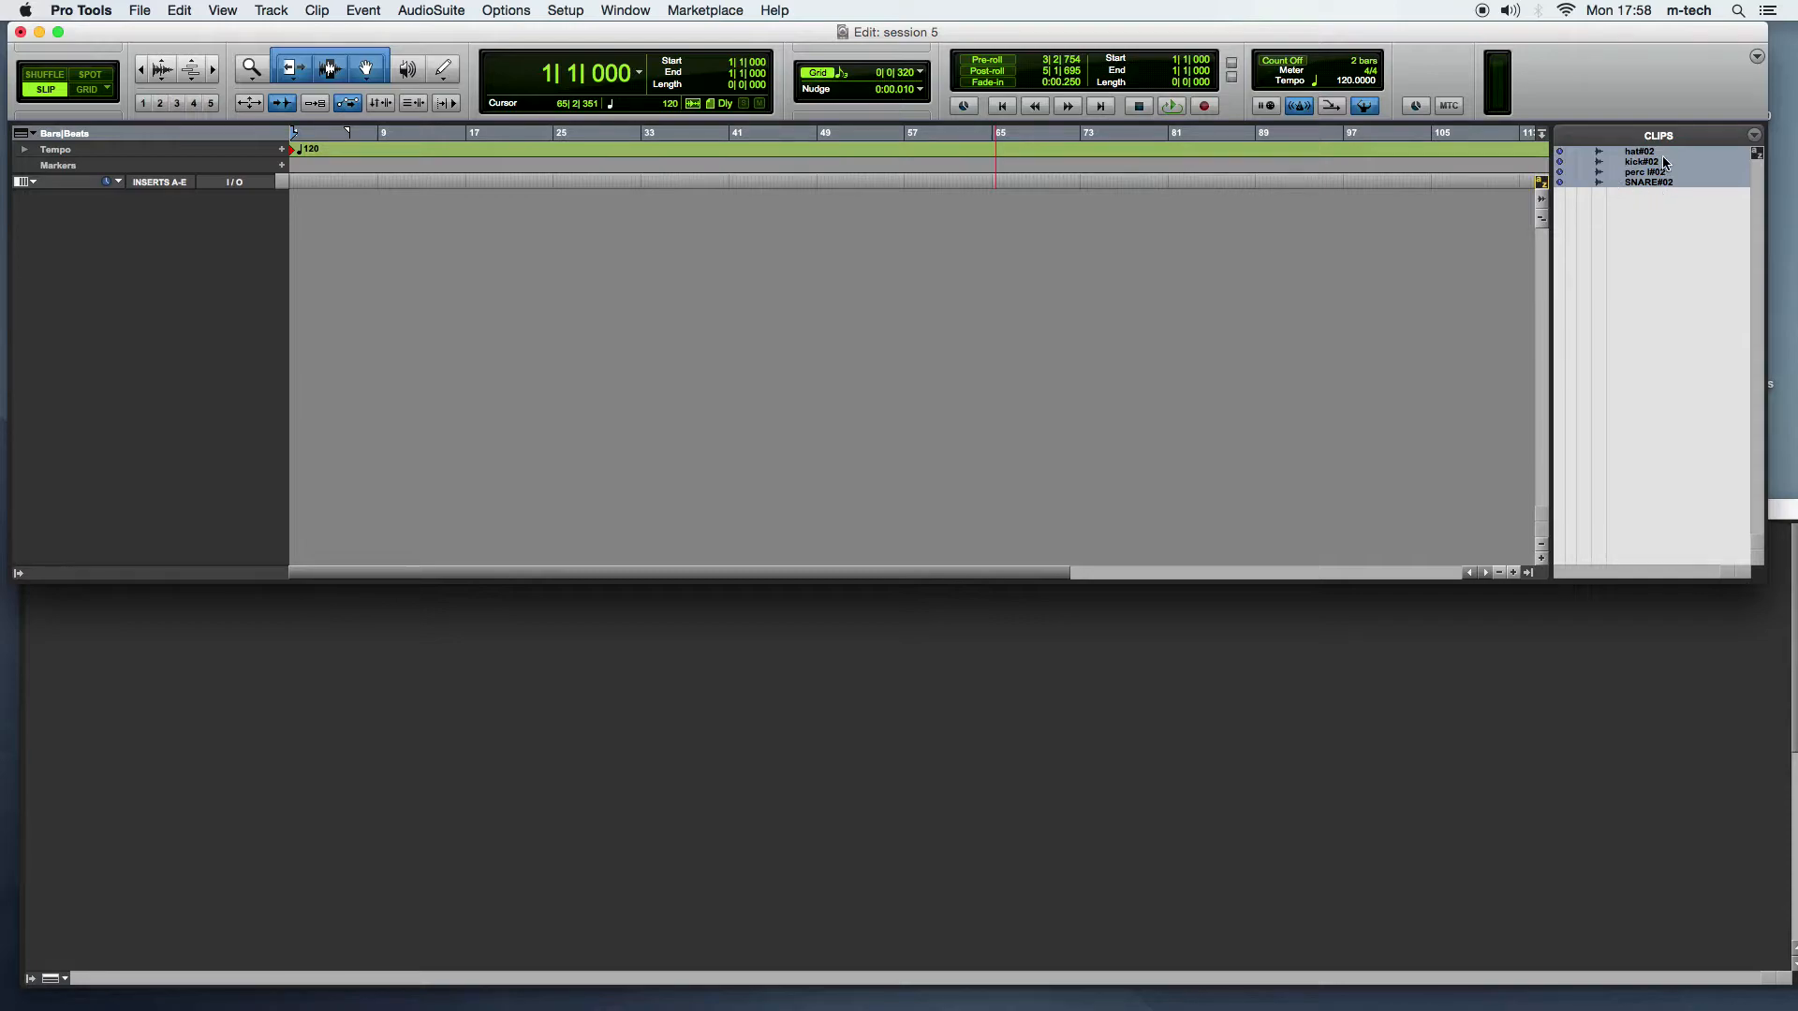
{"action": "left_click", "coordinate": [1671, 211]}
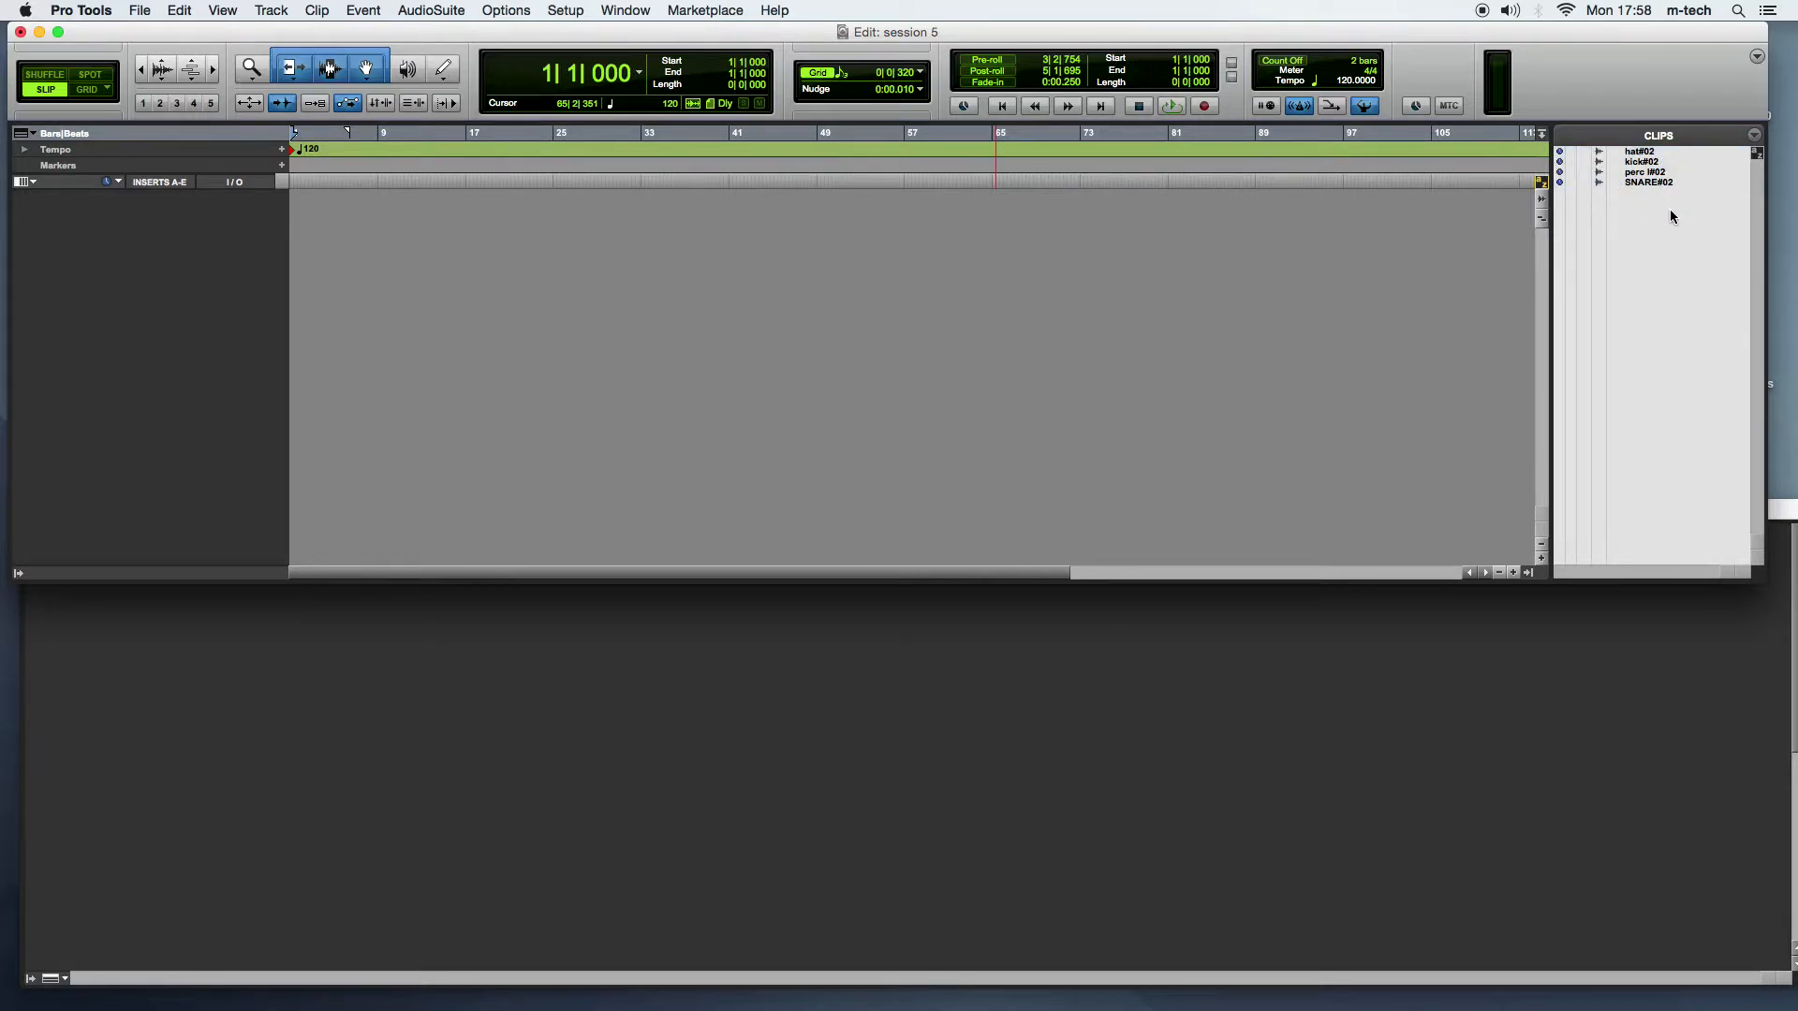
{"action": "left_click", "coordinate": [1644, 184]}
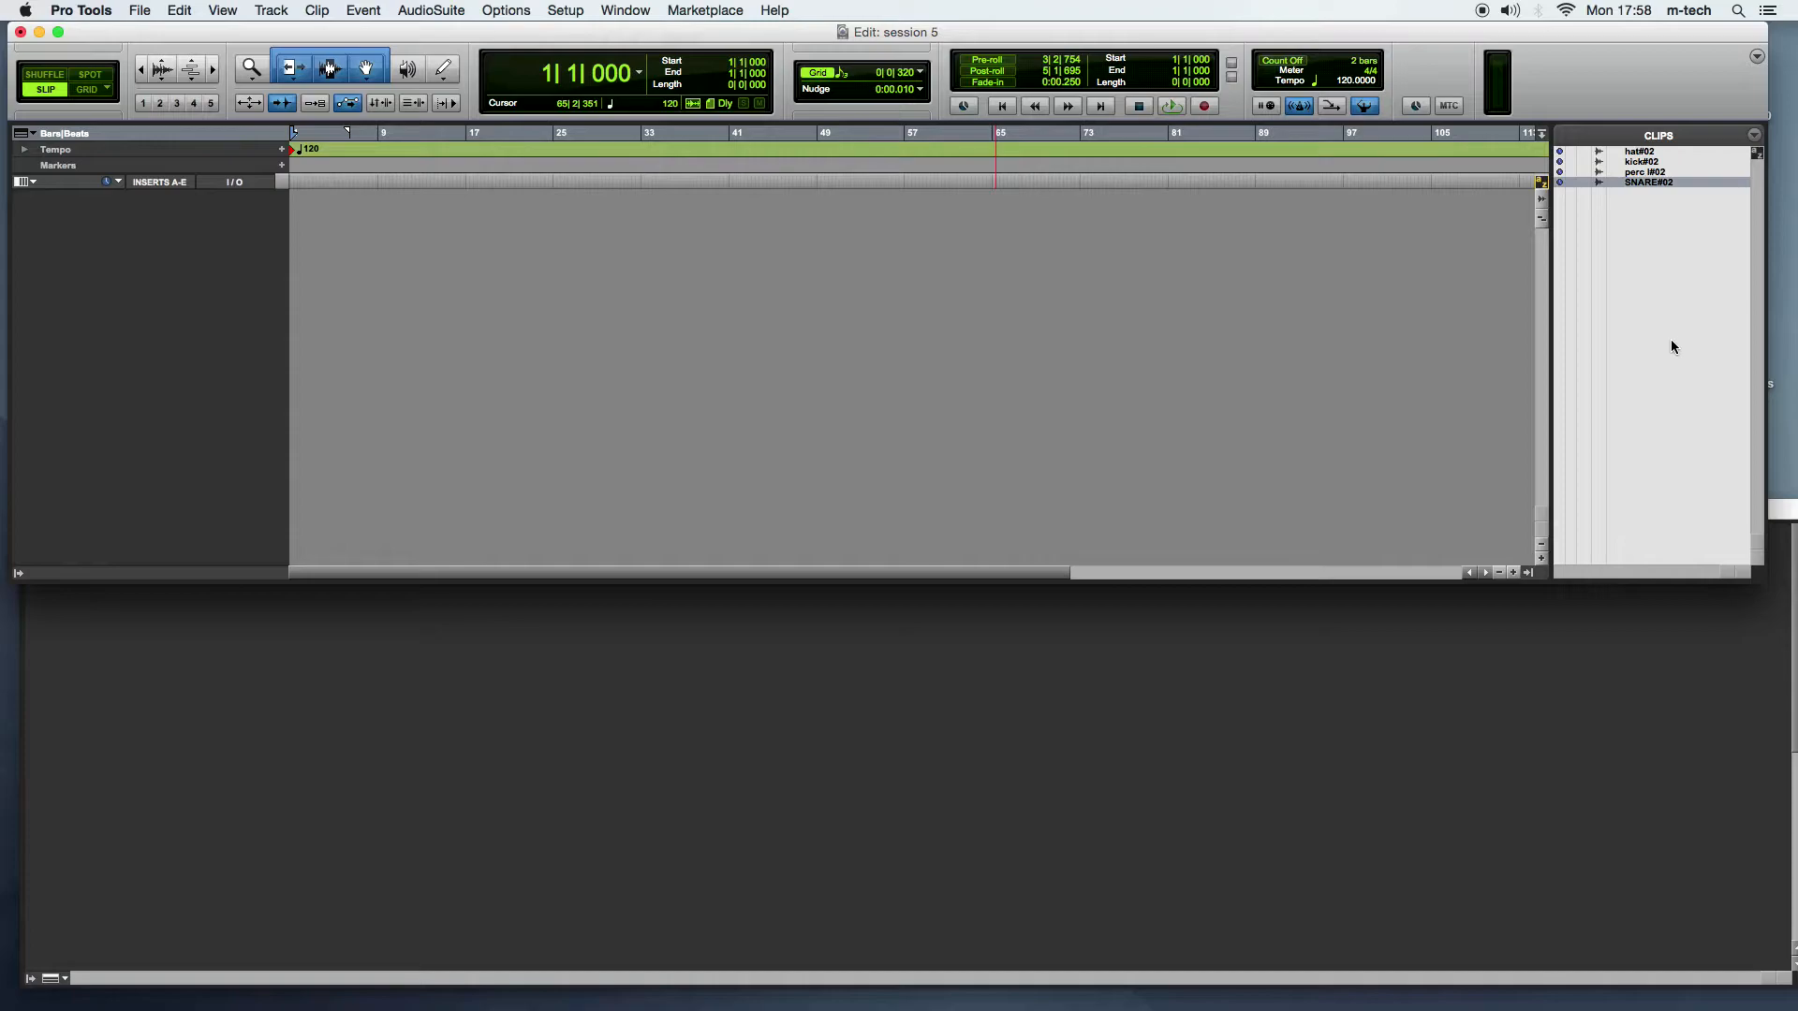
{"action": "left_click", "coordinate": [1646, 150]}
{"action": "left_click", "coordinate": [1662, 233]}
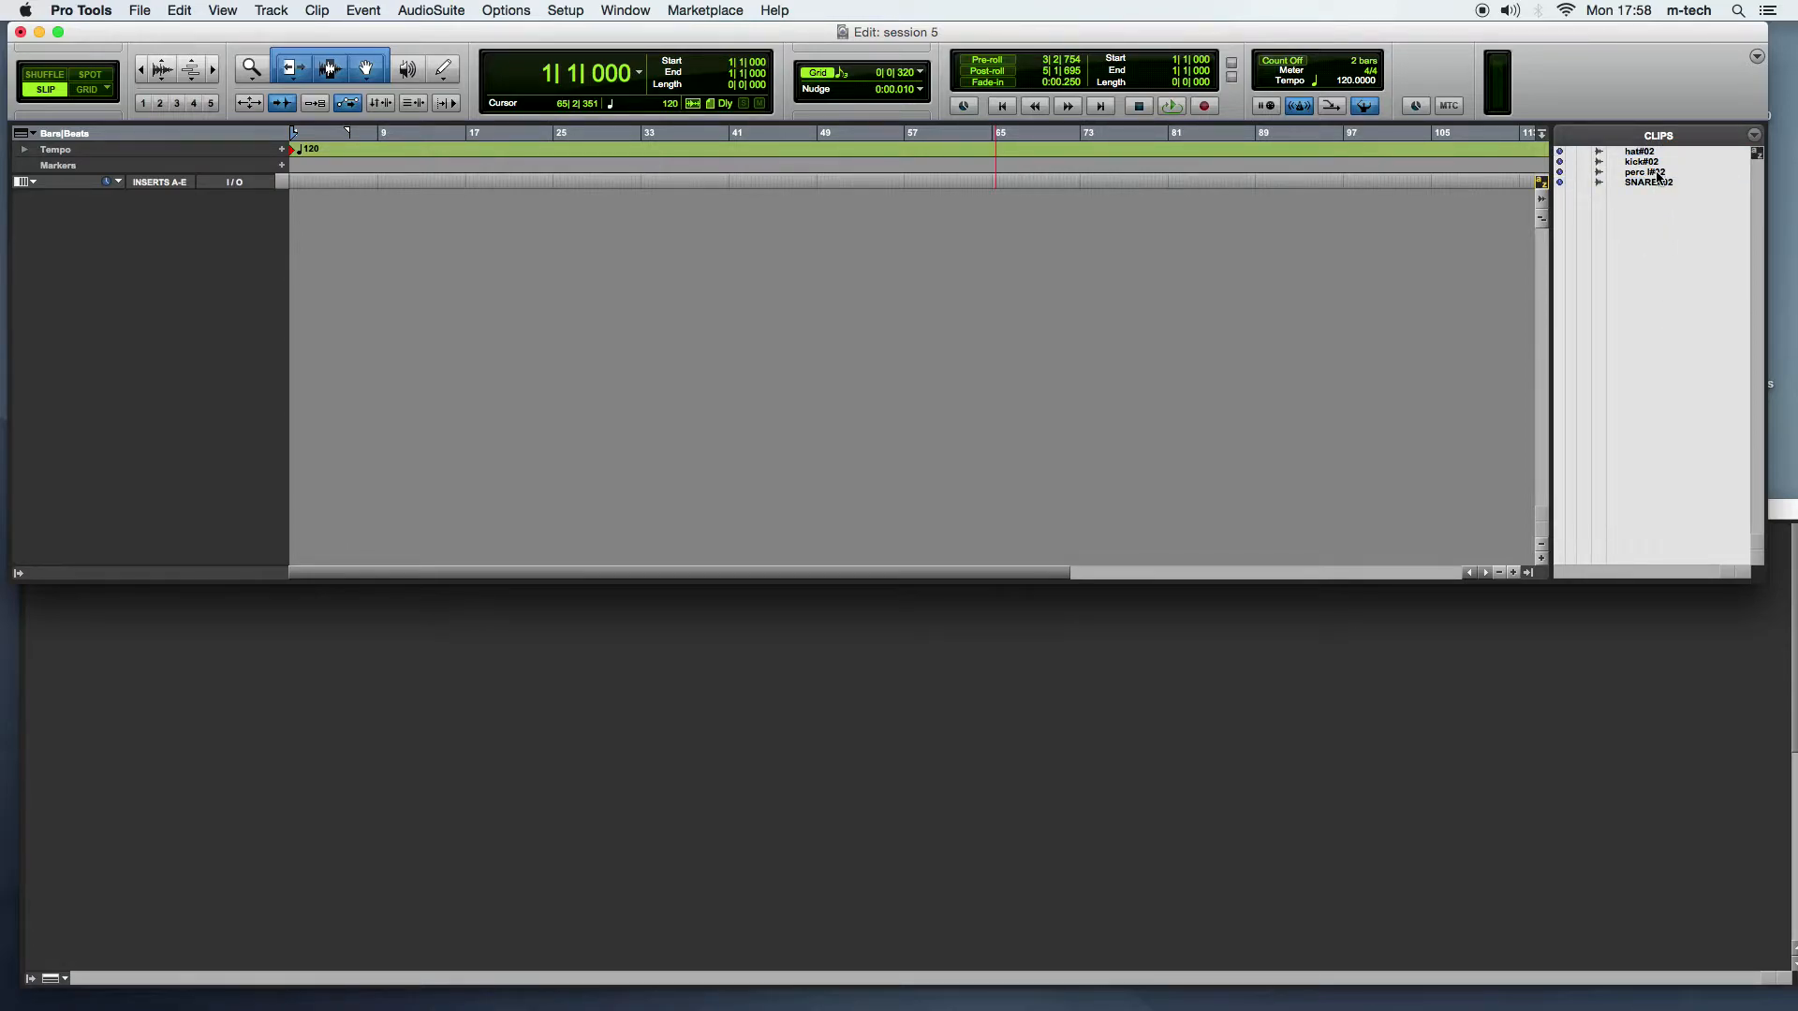
Step: Create tracks for kick#02 and SNARE#02 by placing each clip from the Clips list in the timeline around bar 4
{"action": "left_click", "coordinate": [1656, 164]}
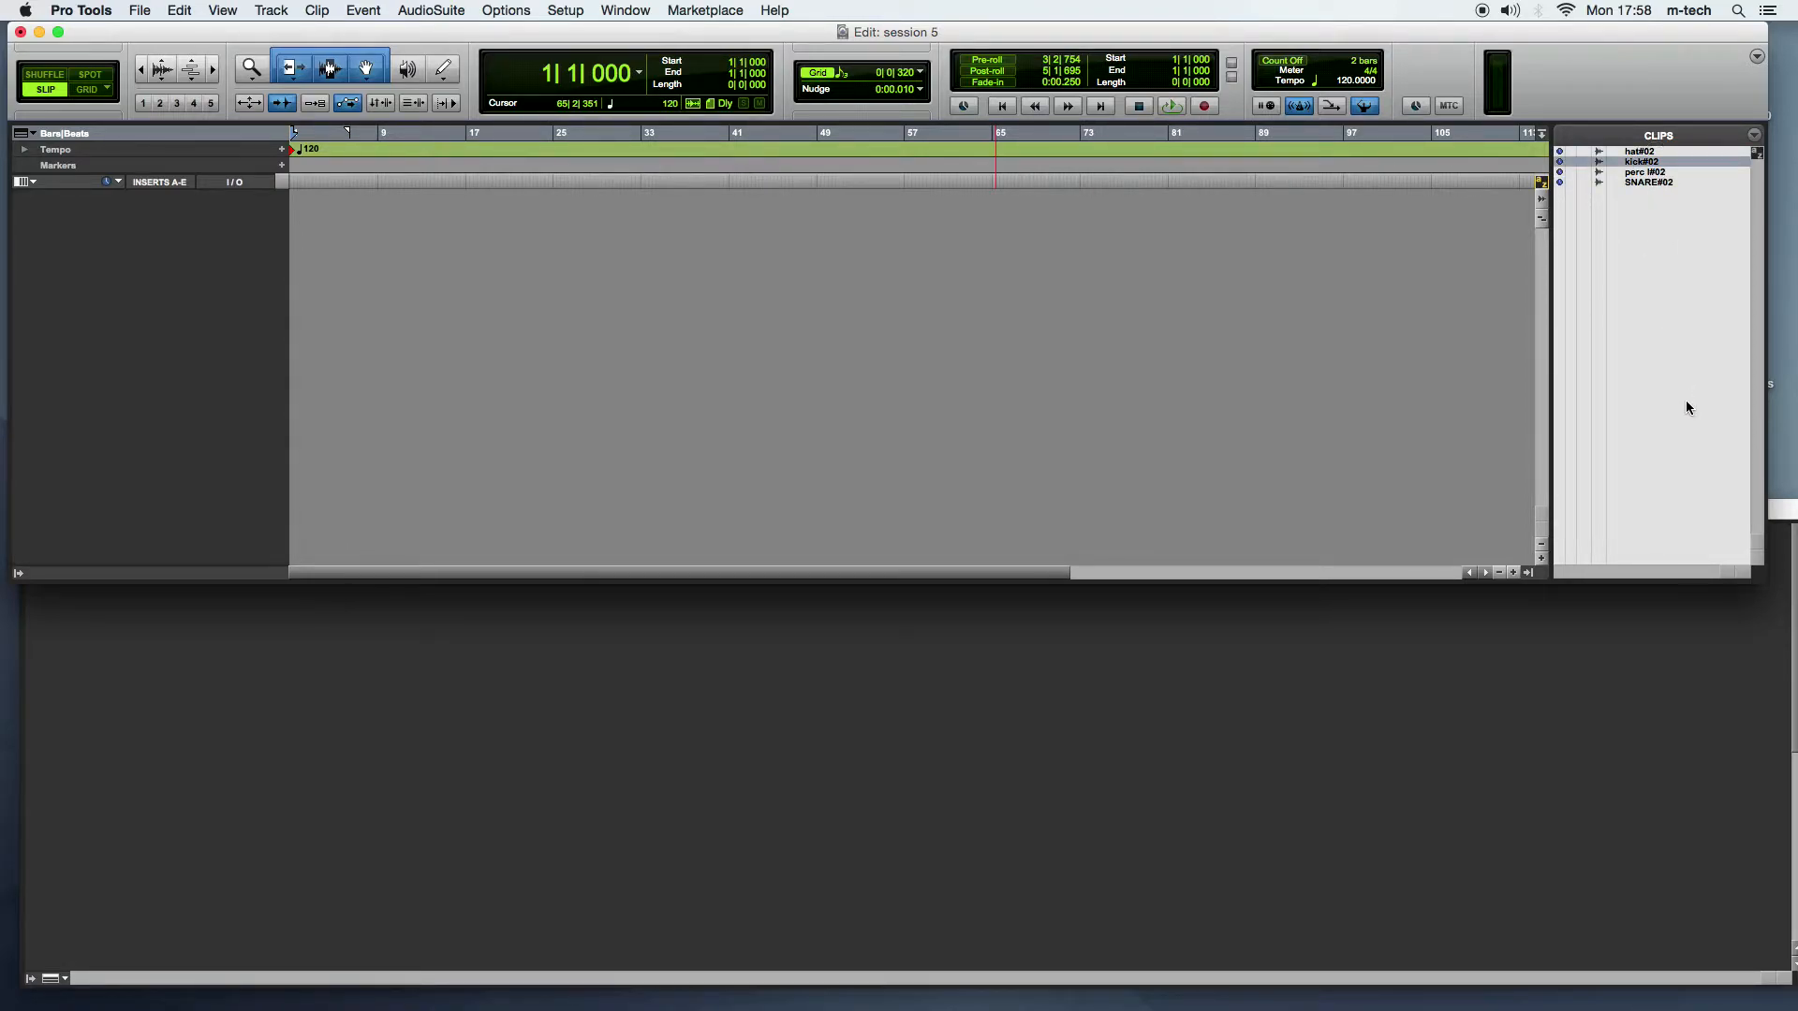
{"action": "left_click", "coordinate": [1646, 164]}
{"action": "left_click_drag", "start_coordinate": [1645, 164], "coordinate": [333, 211]}
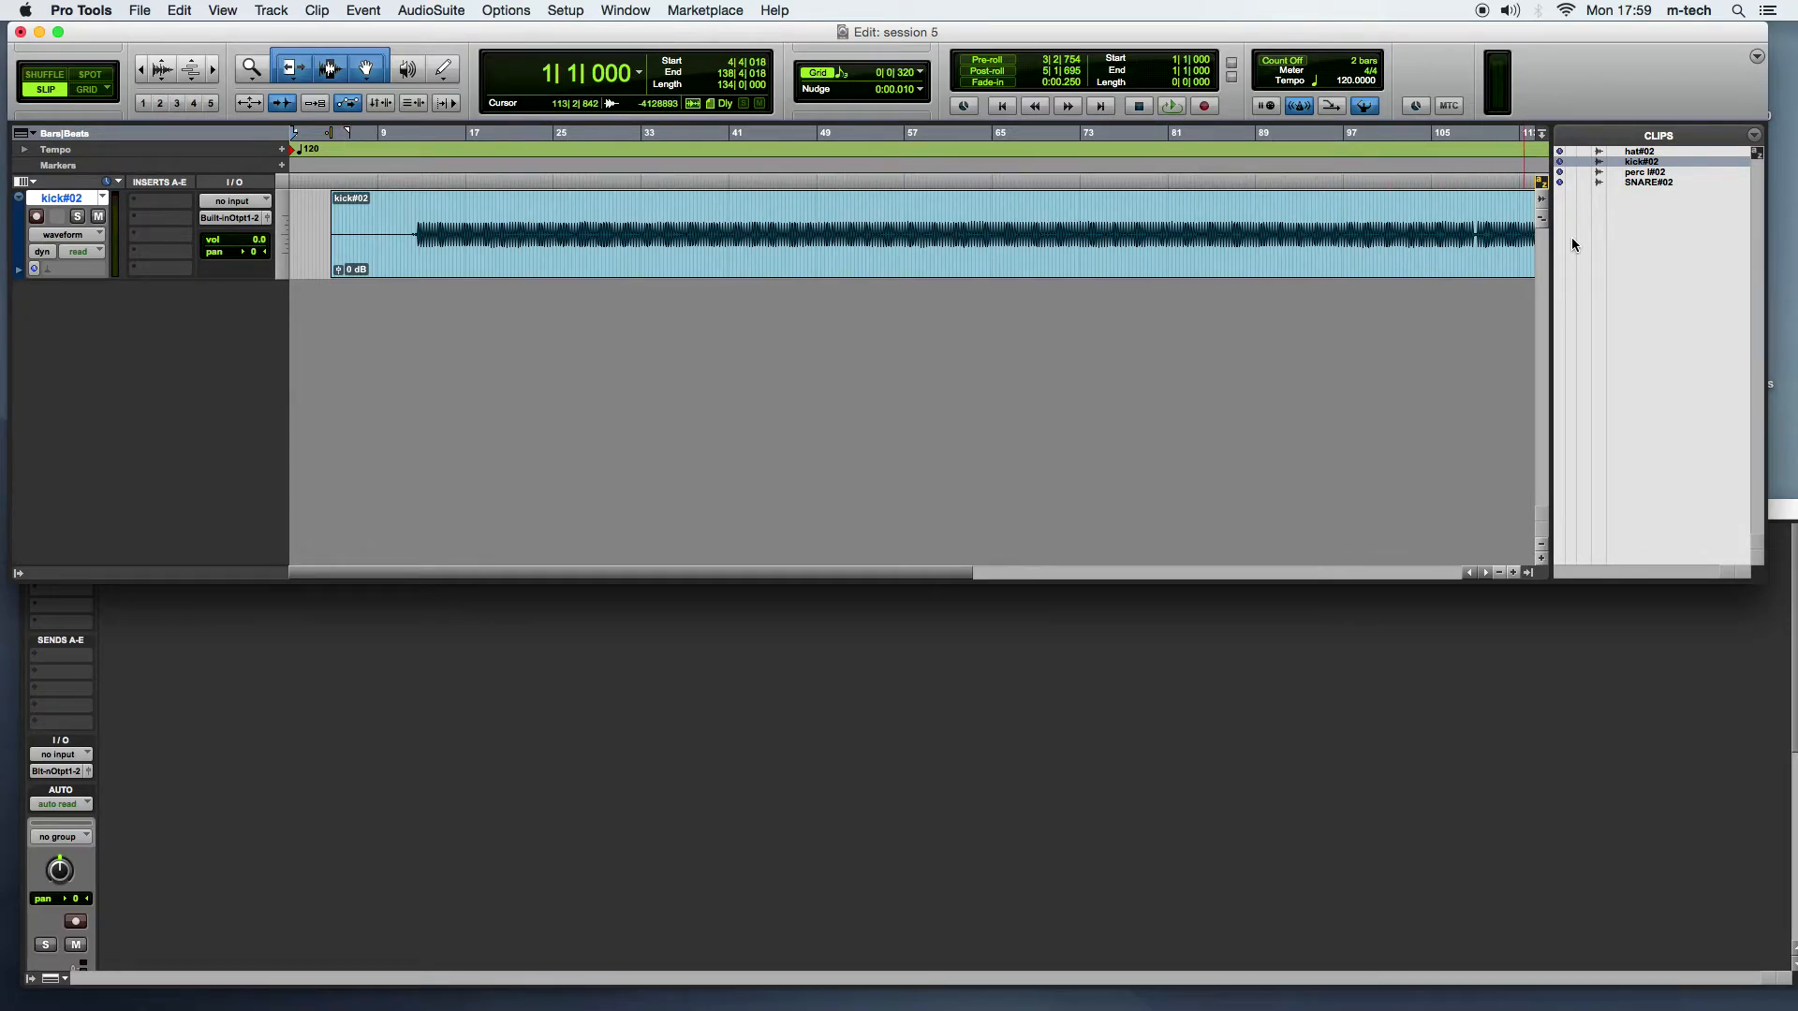
{"action": "left_click", "coordinate": [1634, 152]}
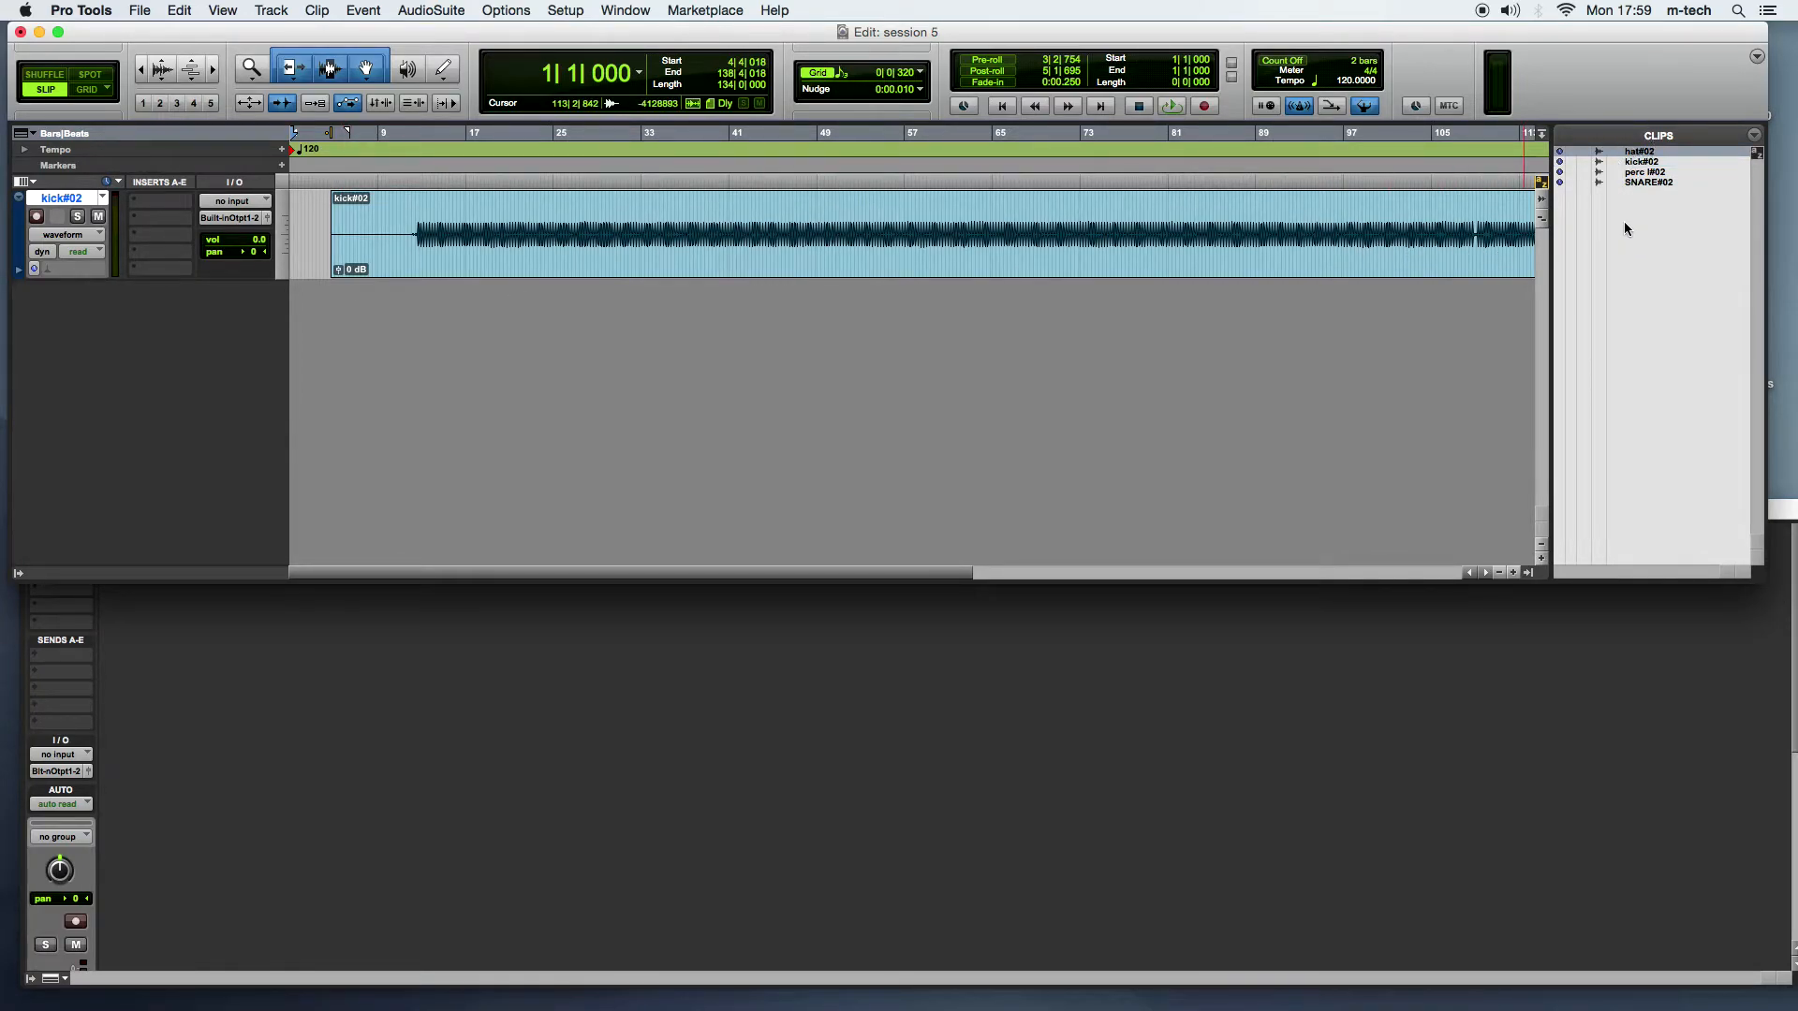
{"action": "left_click", "coordinate": [1638, 183]}
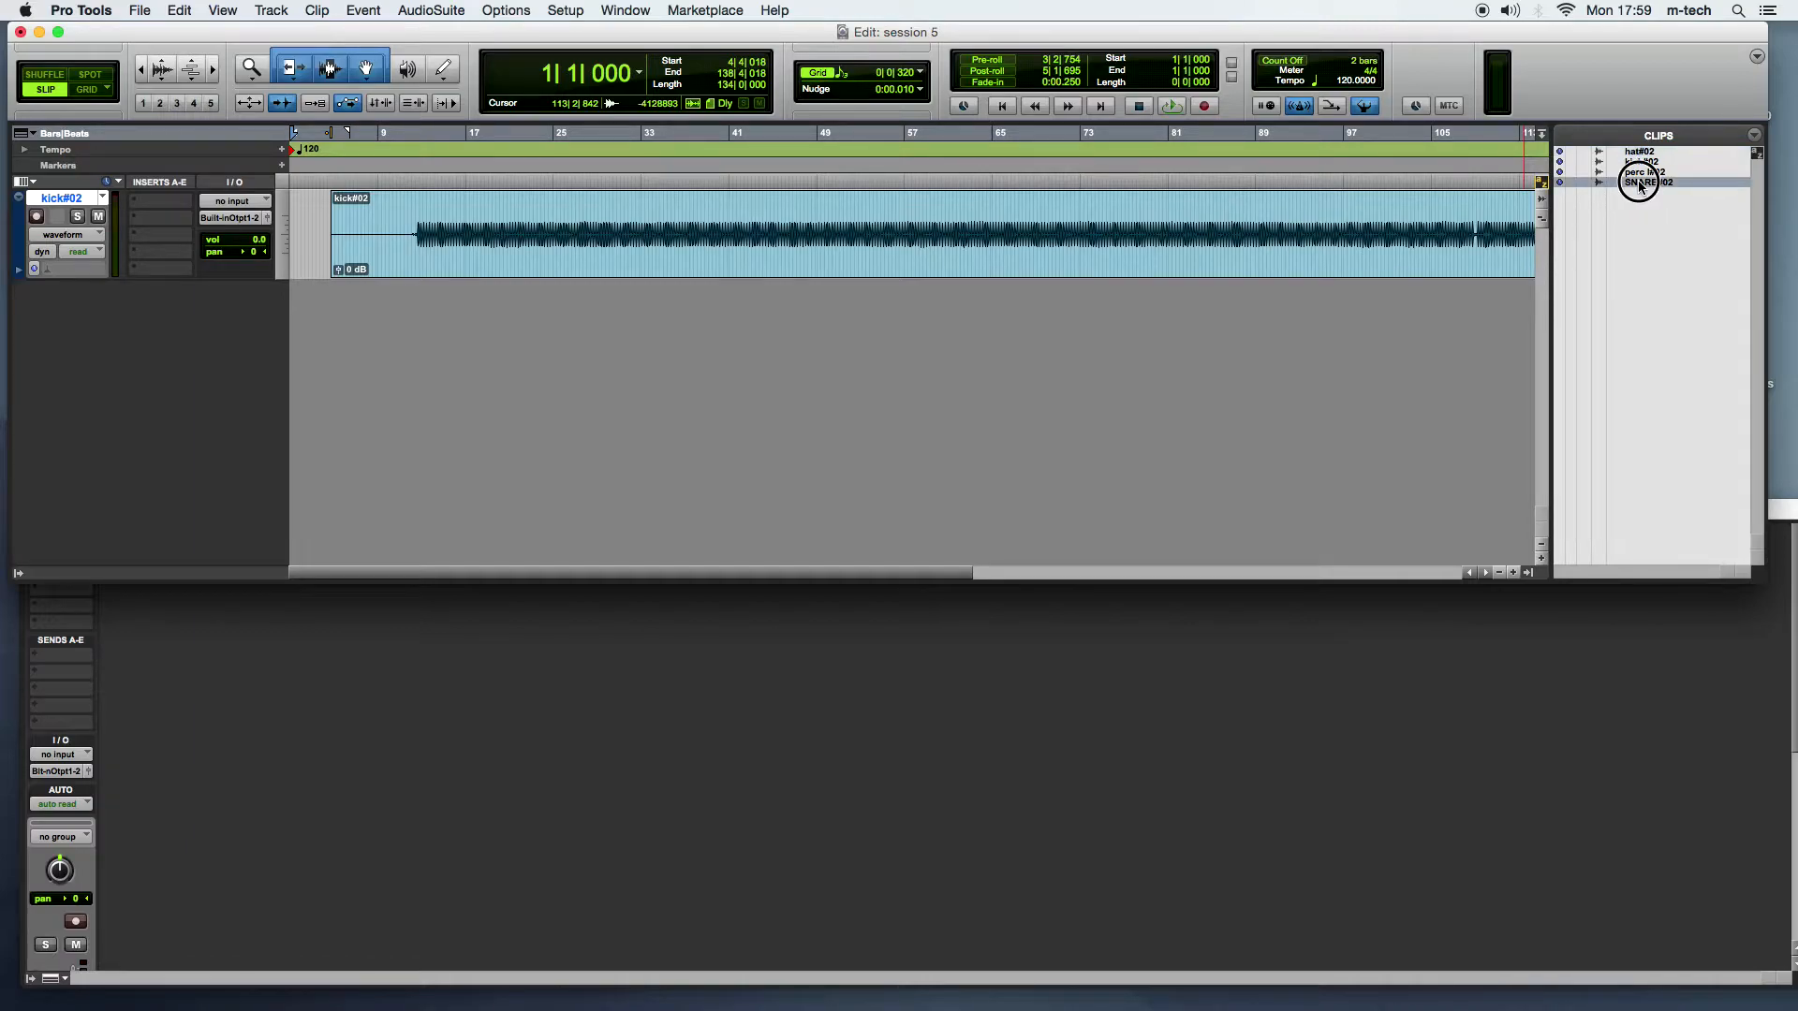
{"action": "mouse_move", "coordinate": [1654, 187]}
{"action": "left_mouse_down"}
{"action": "mouse_move", "coordinate": [1586, 272]}
{"action": "mouse_move", "coordinate": [943, 413]}
{"action": "mouse_move", "coordinate": [762, 417]}
{"action": "mouse_move", "coordinate": [825, 416]}
{"action": "mouse_move", "coordinate": [731, 371]}
{"action": "mouse_move", "coordinate": [767, 373]}
{"action": "mouse_move", "coordinate": [430, 369]}
{"action": "mouse_move", "coordinate": [441, 387]}
{"action": "mouse_move", "coordinate": [328, 341]}
{"action": "left_mouse_up"}
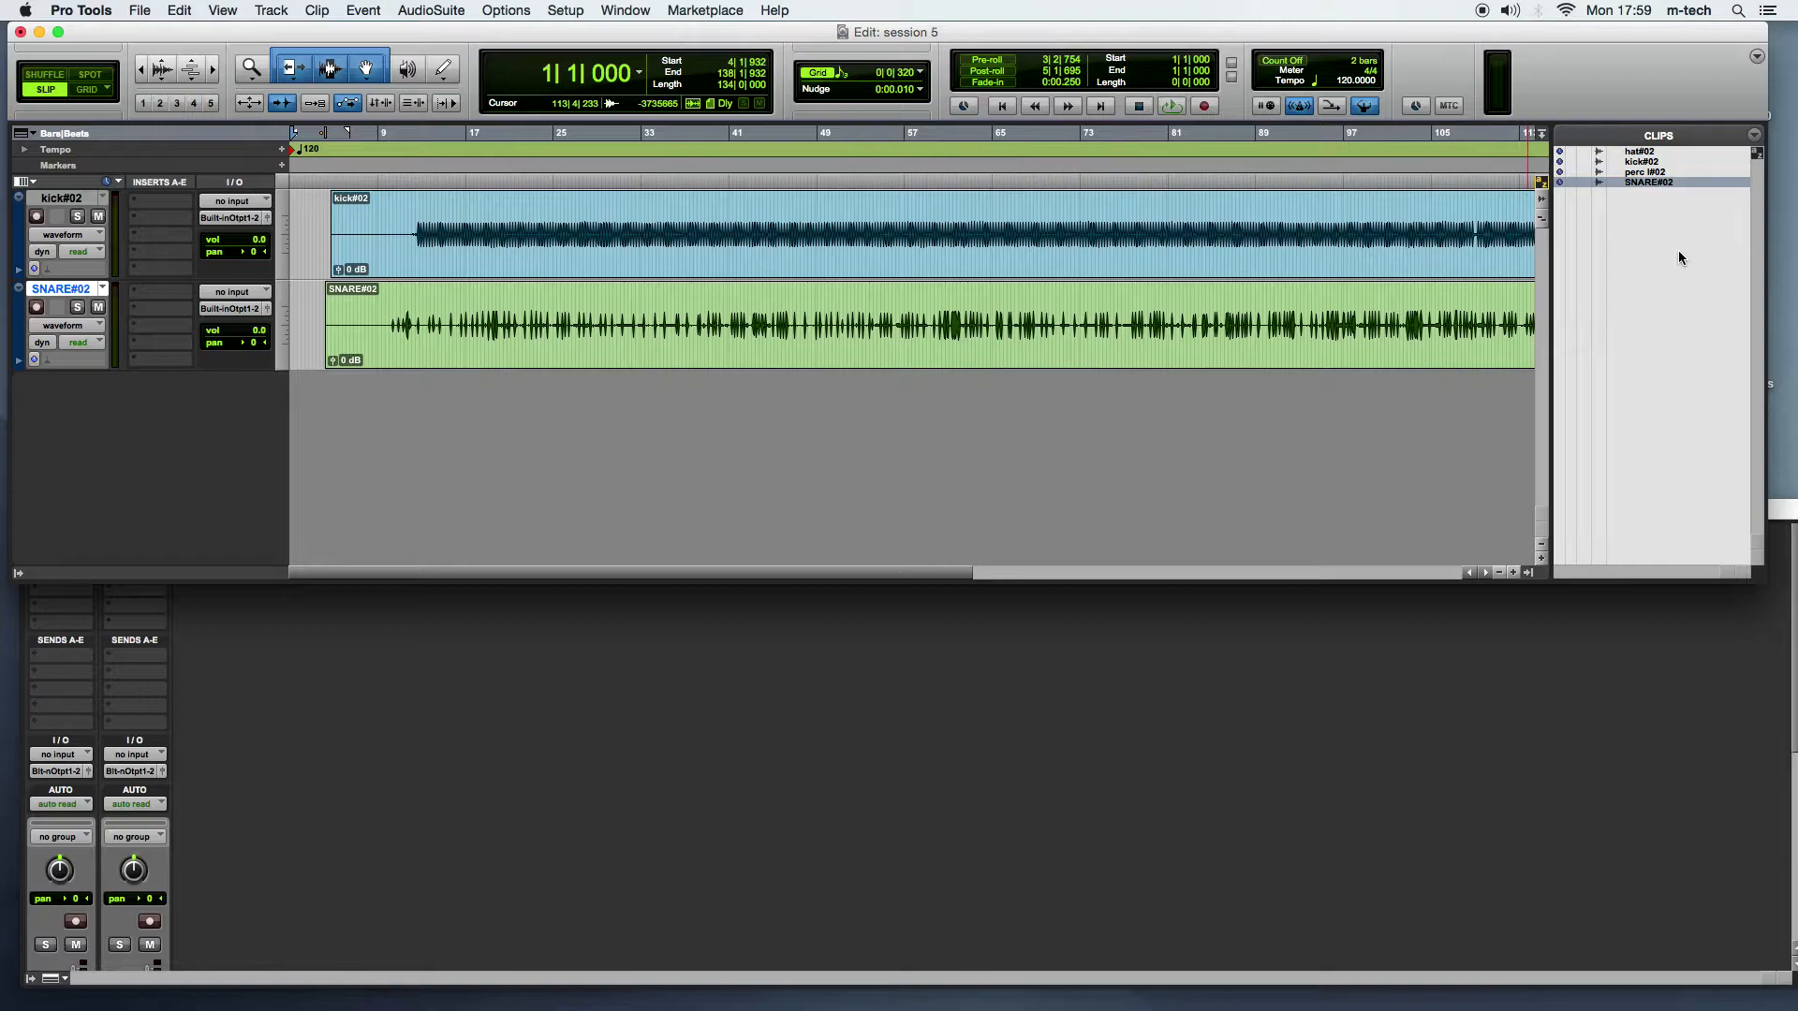
Step: Create tracks from the hat#02 clip near bar 4 and the perc l#02 clip, shifting perc l#02 to about bar 6
{"action": "left_click", "coordinate": [1656, 173]}
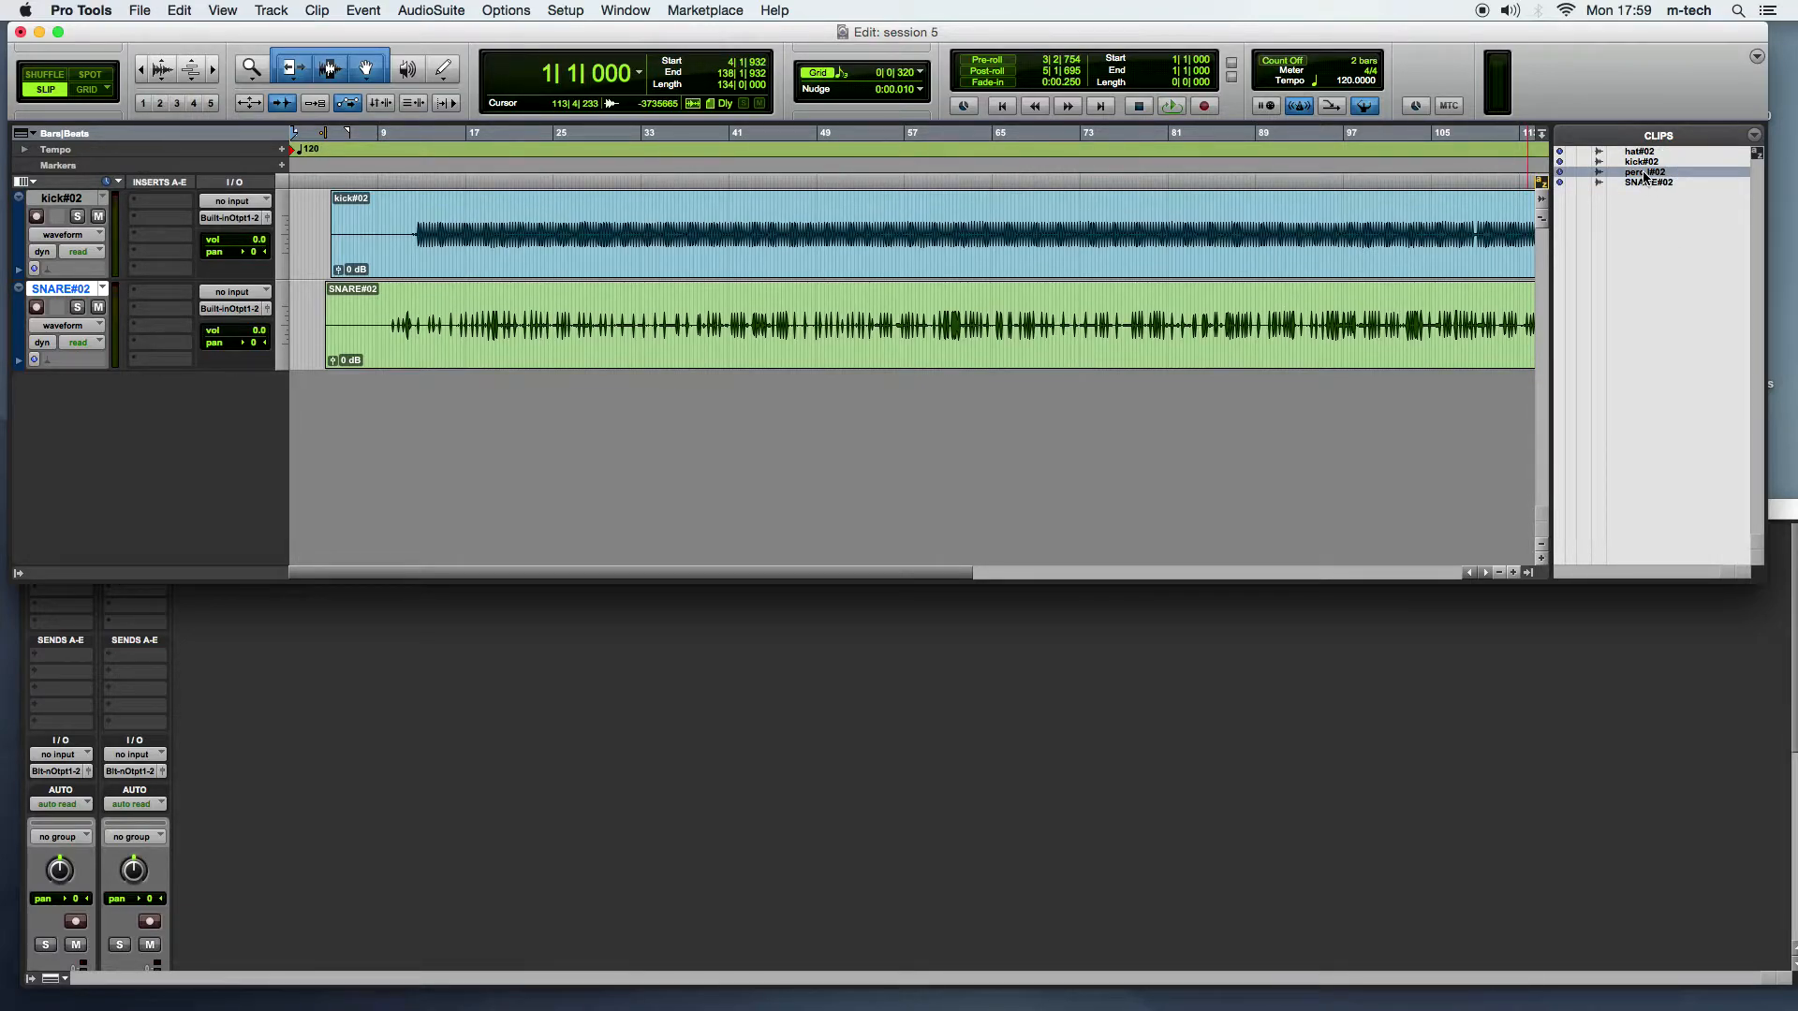
{"action": "left_click", "coordinate": [1644, 150]}
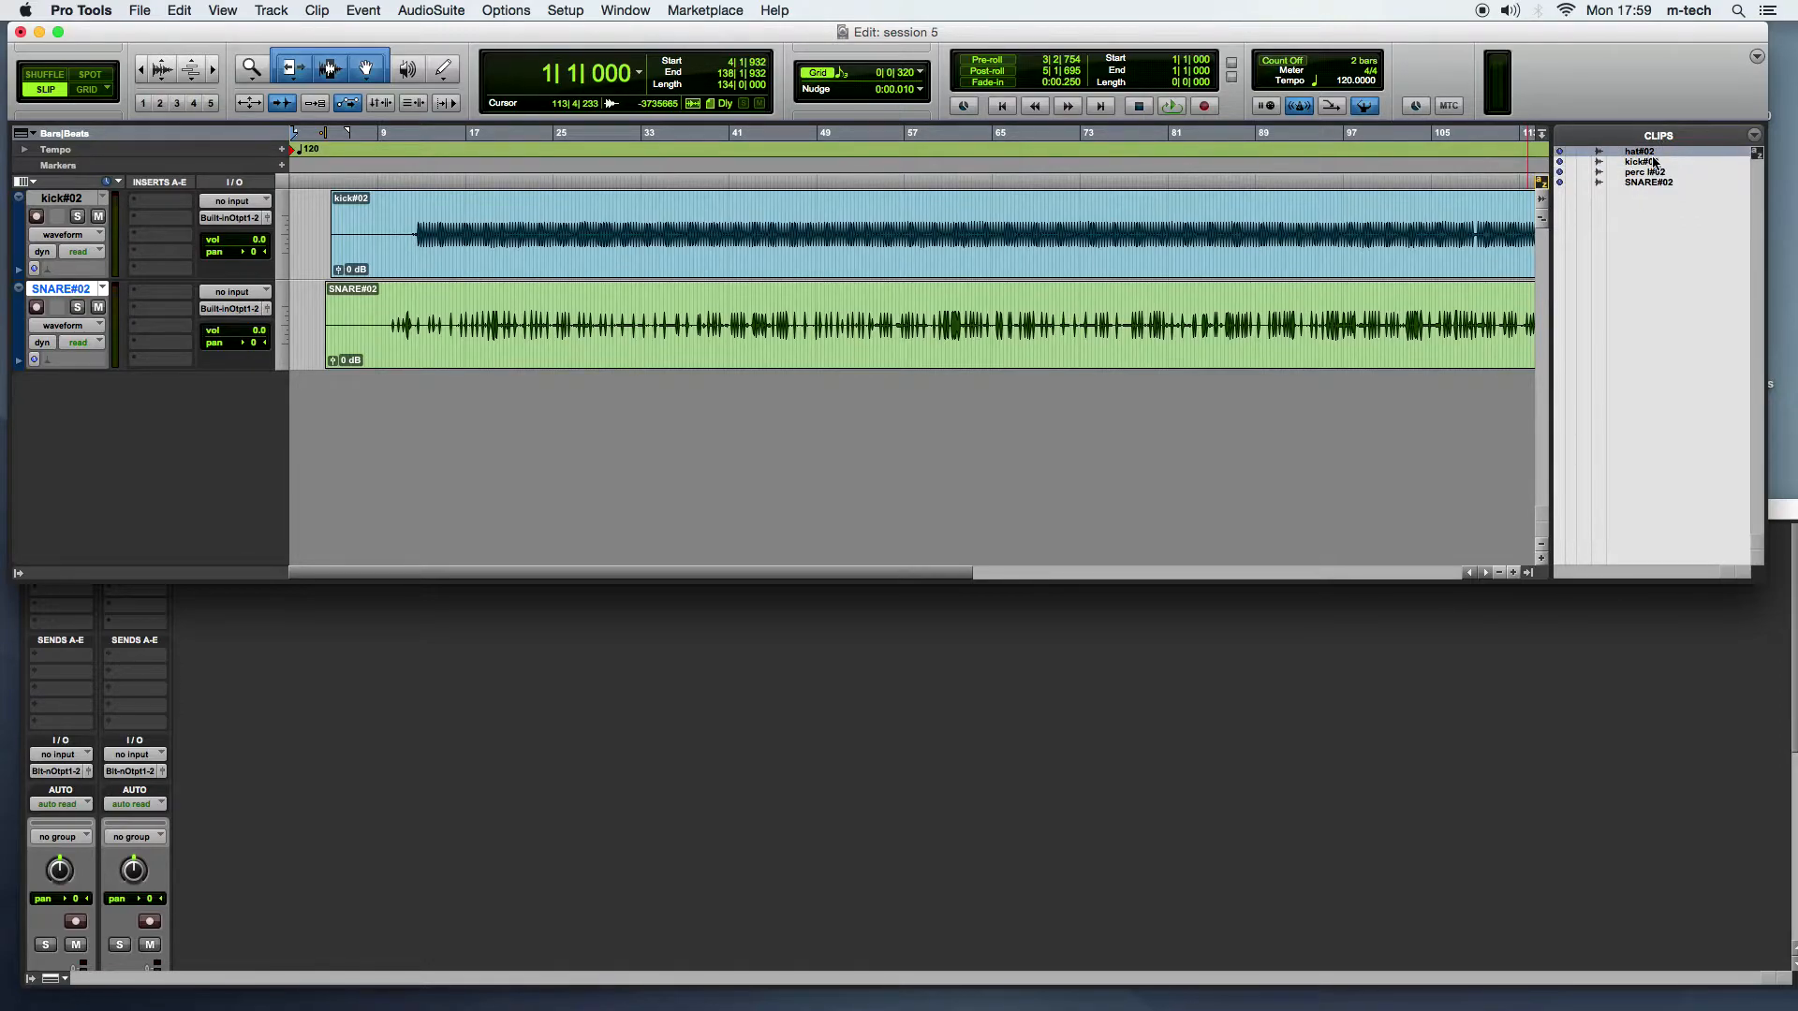
{"action": "left_click_drag", "start_coordinate": [1638, 151], "coordinate": [333, 398]}
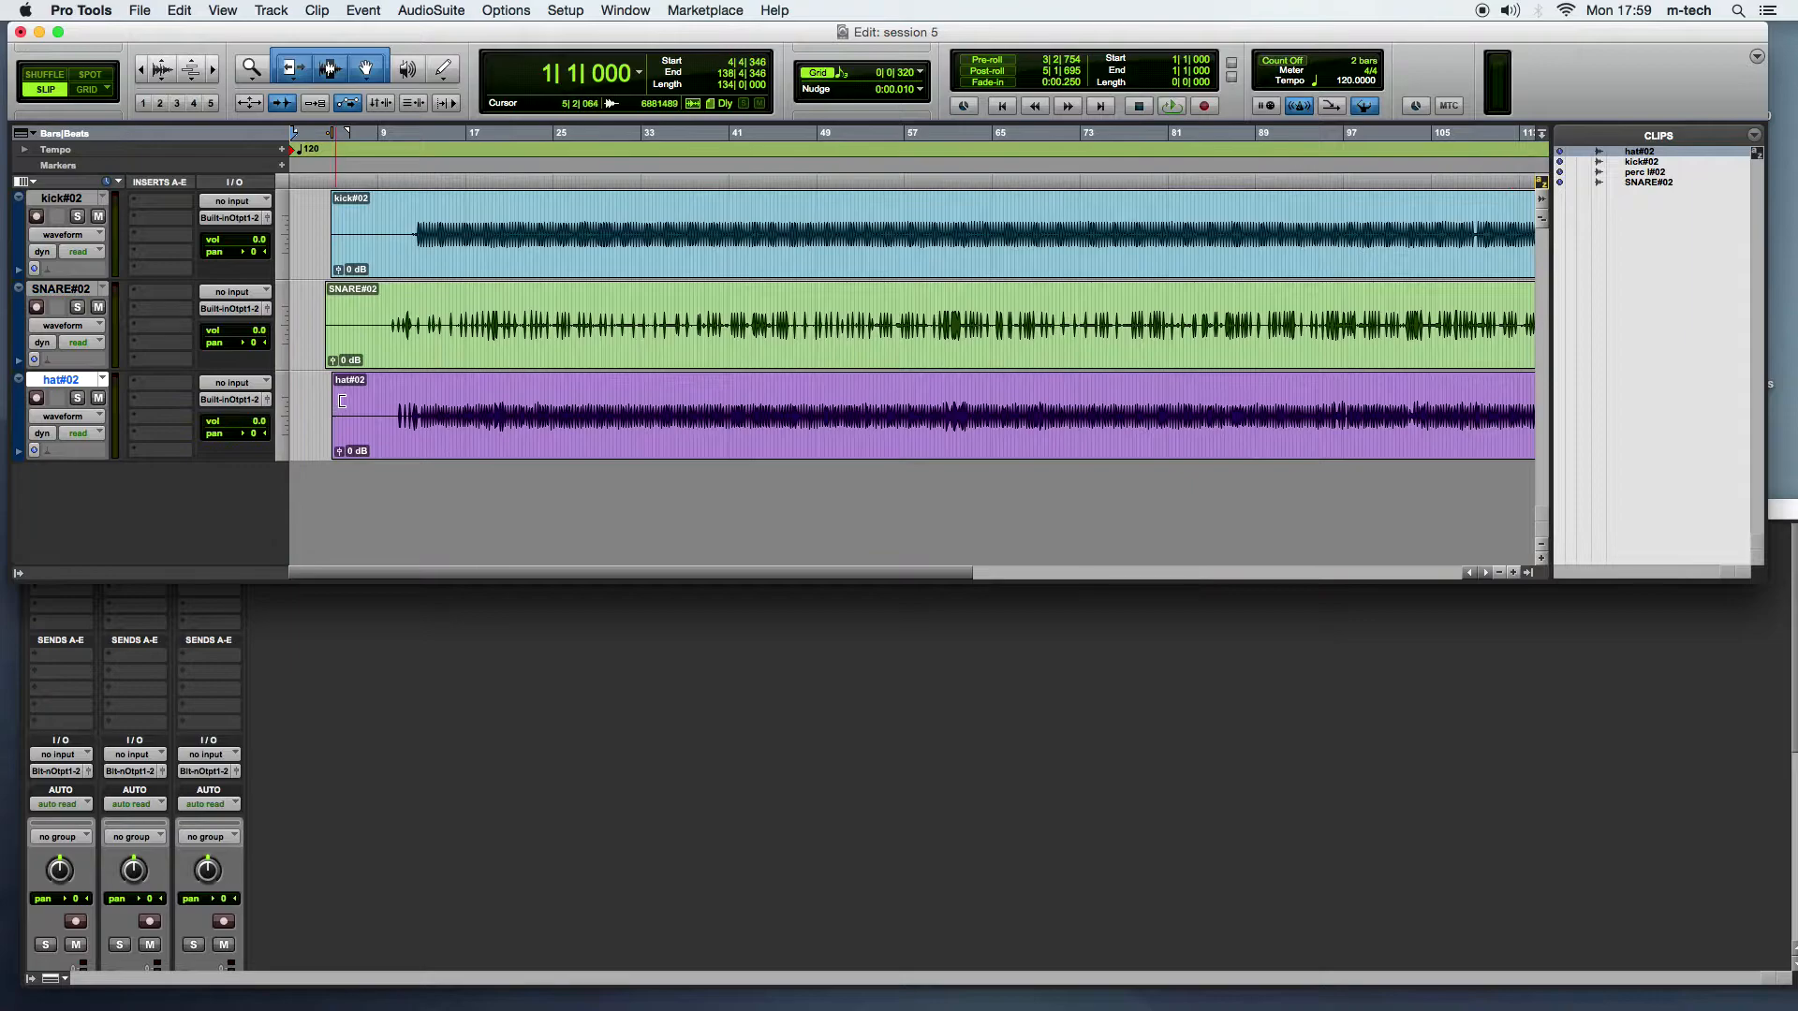
{"action": "left_click", "coordinate": [1645, 174]}
{"action": "left_click_drag", "start_coordinate": [1654, 179], "coordinate": [459, 506]}
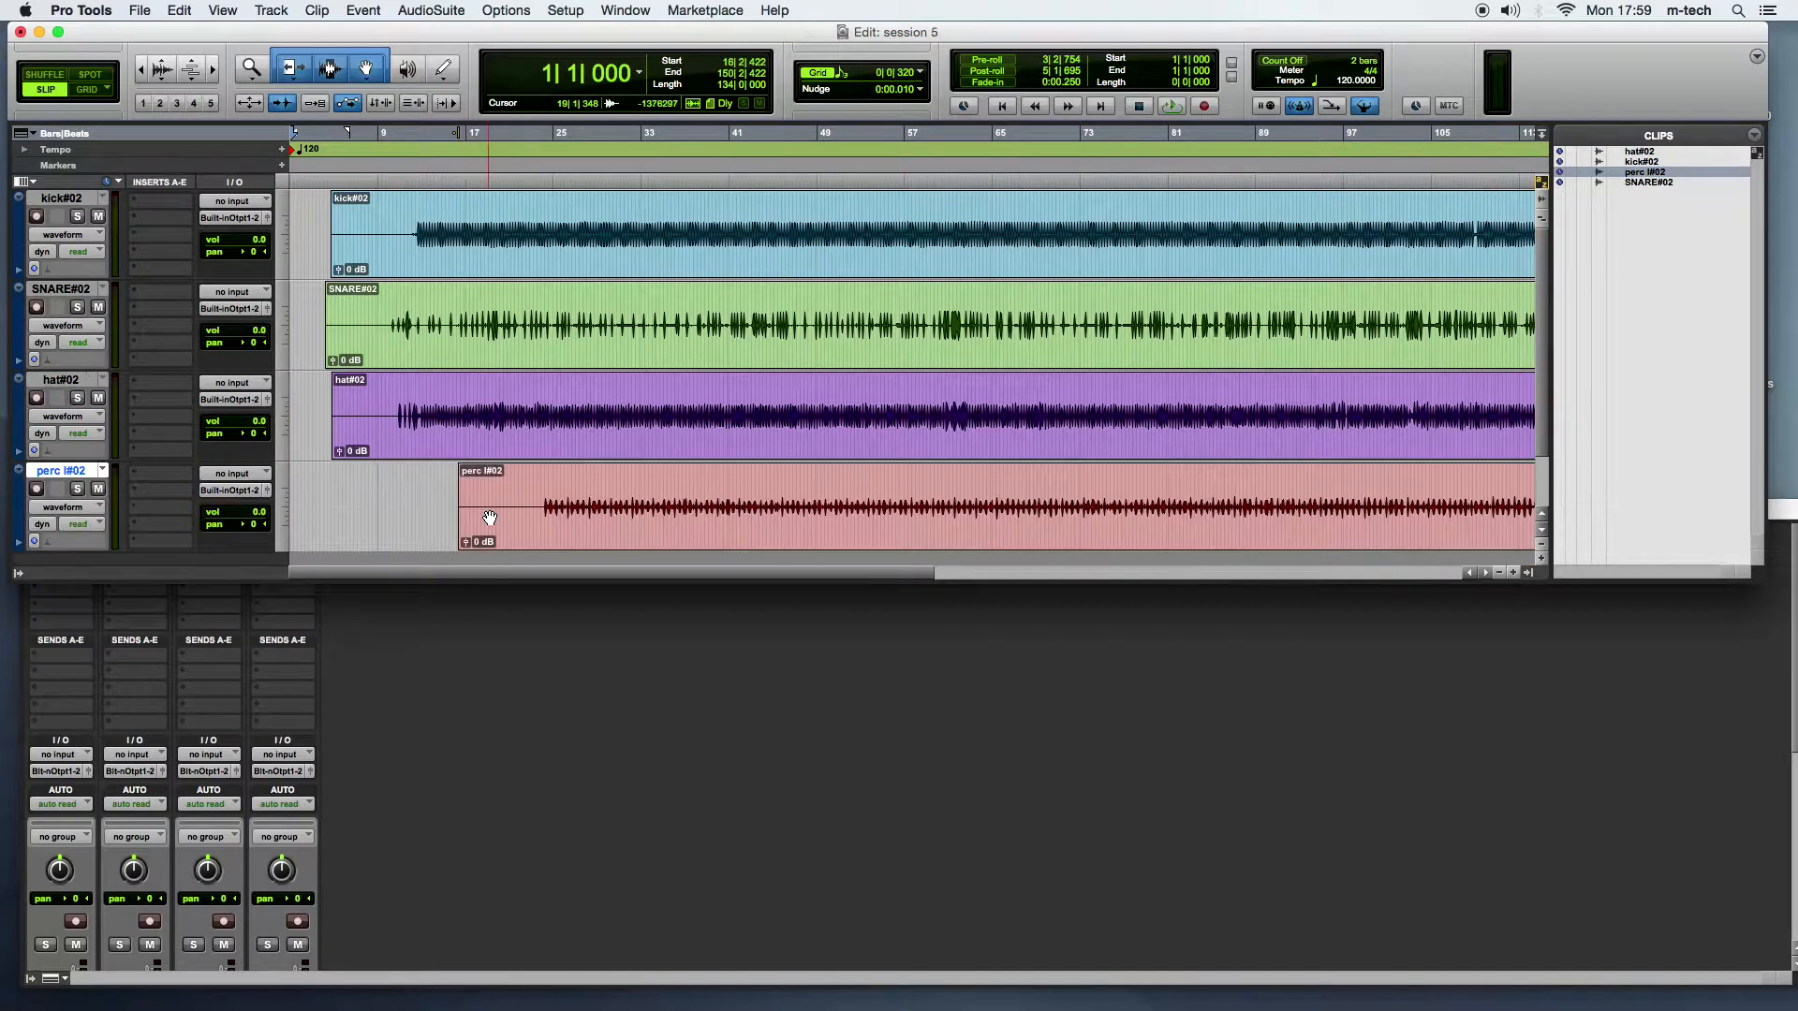
{"action": "left_click_drag", "start_coordinate": [571, 530], "coordinate": [462, 540]}
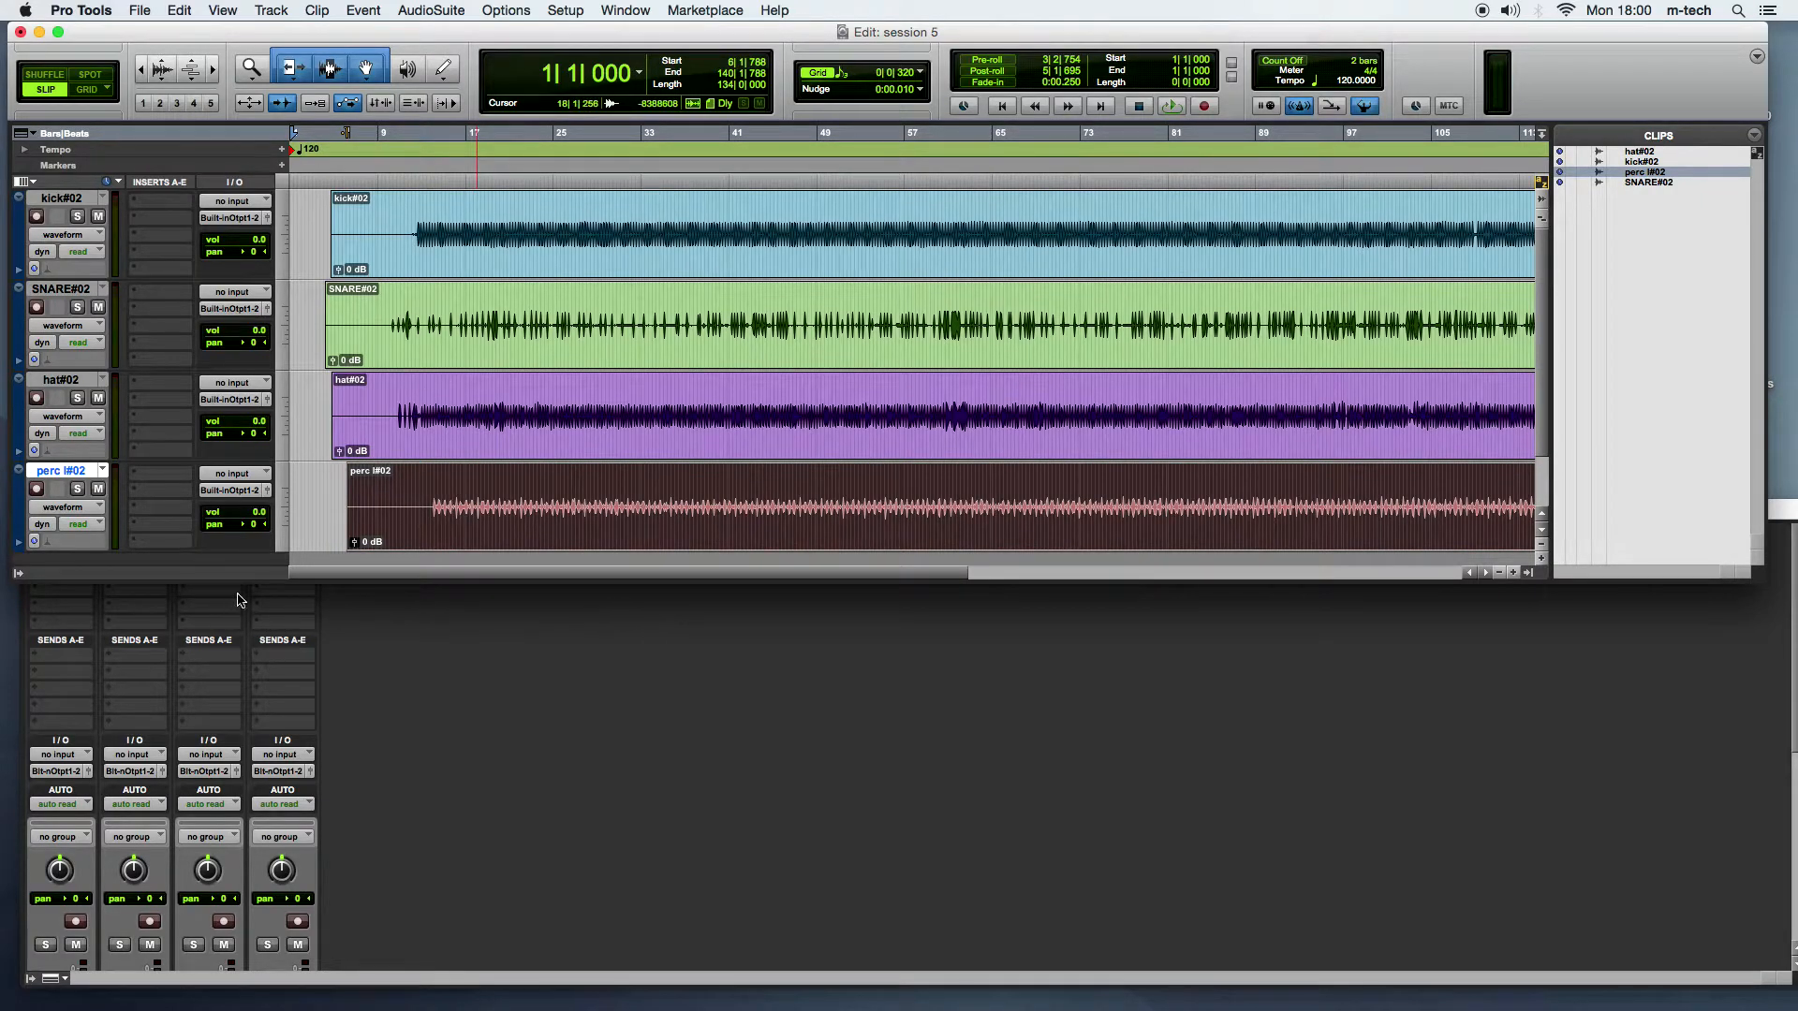
Step: Extend the Edit window's height down to the lower part of the mixer and hide the Clips list
{"action": "mouse_move", "coordinate": [252, 585]}
{"action": "left_mouse_down"}
{"action": "mouse_move", "coordinate": [269, 775]}
{"action": "mouse_move", "coordinate": [273, 612]}
{"action": "left_mouse_up"}
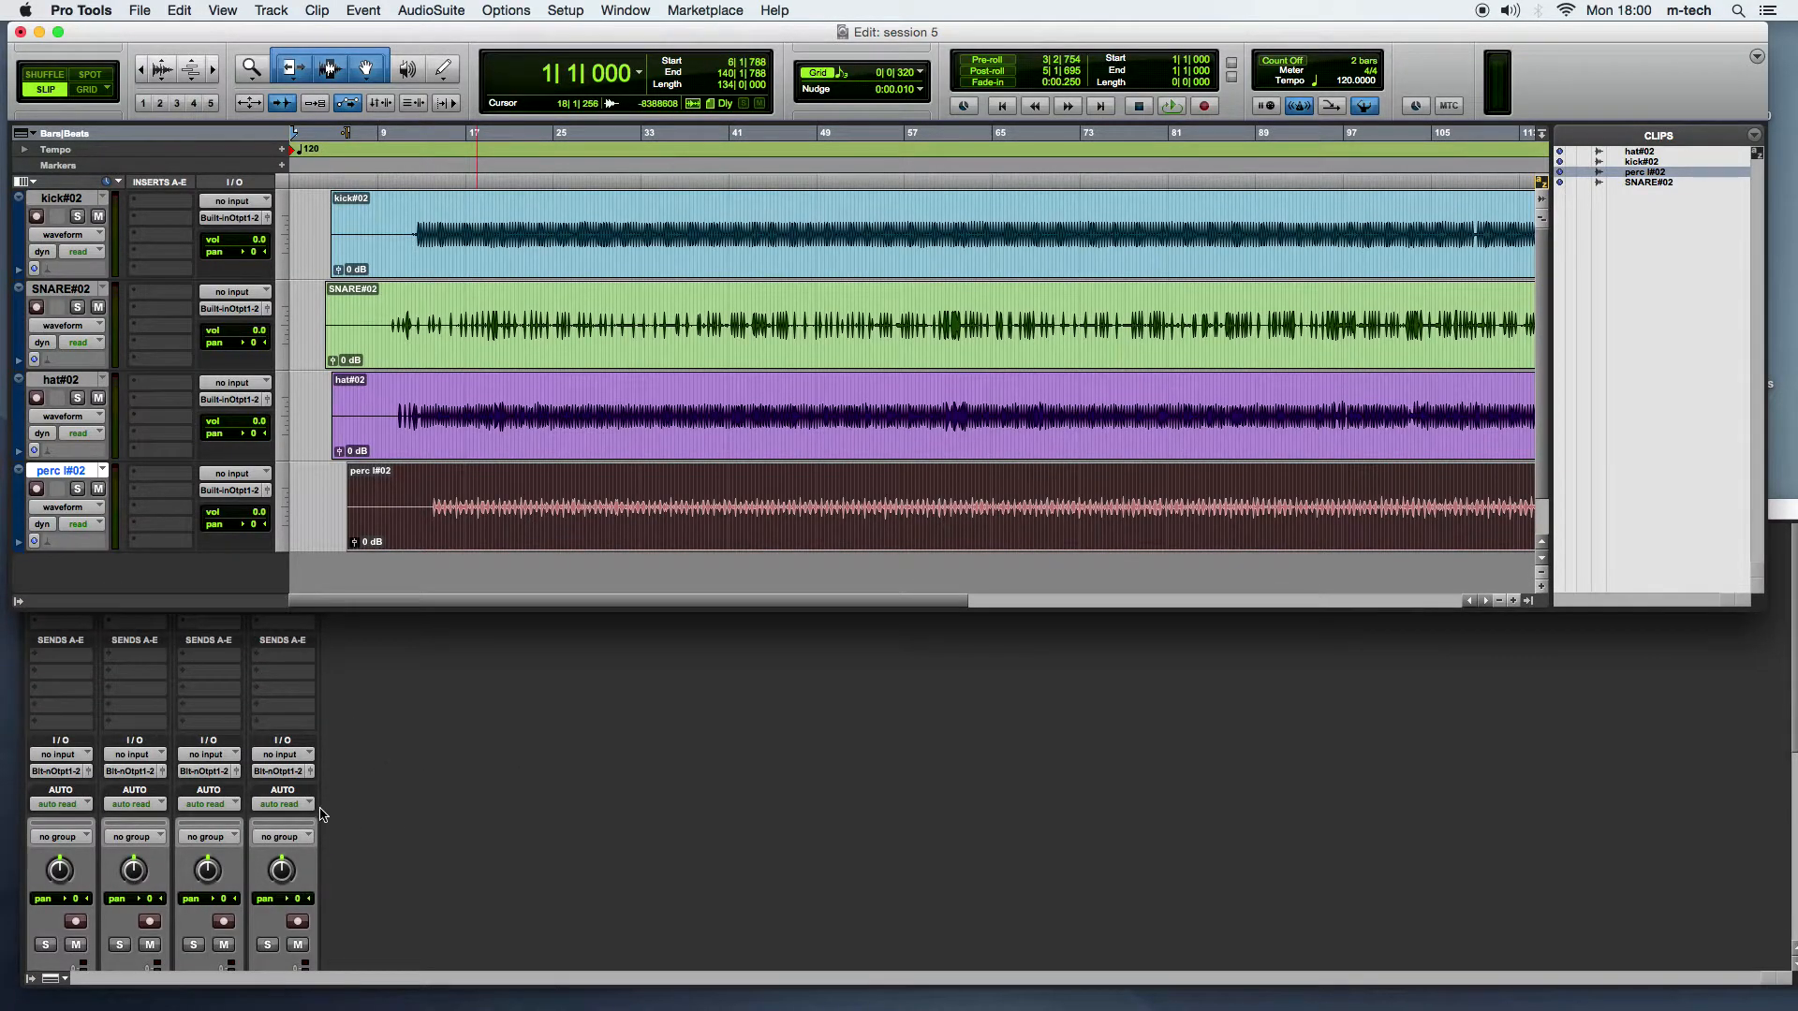
{"action": "left_click_drag", "start_coordinate": [253, 612], "coordinate": [263, 805]}
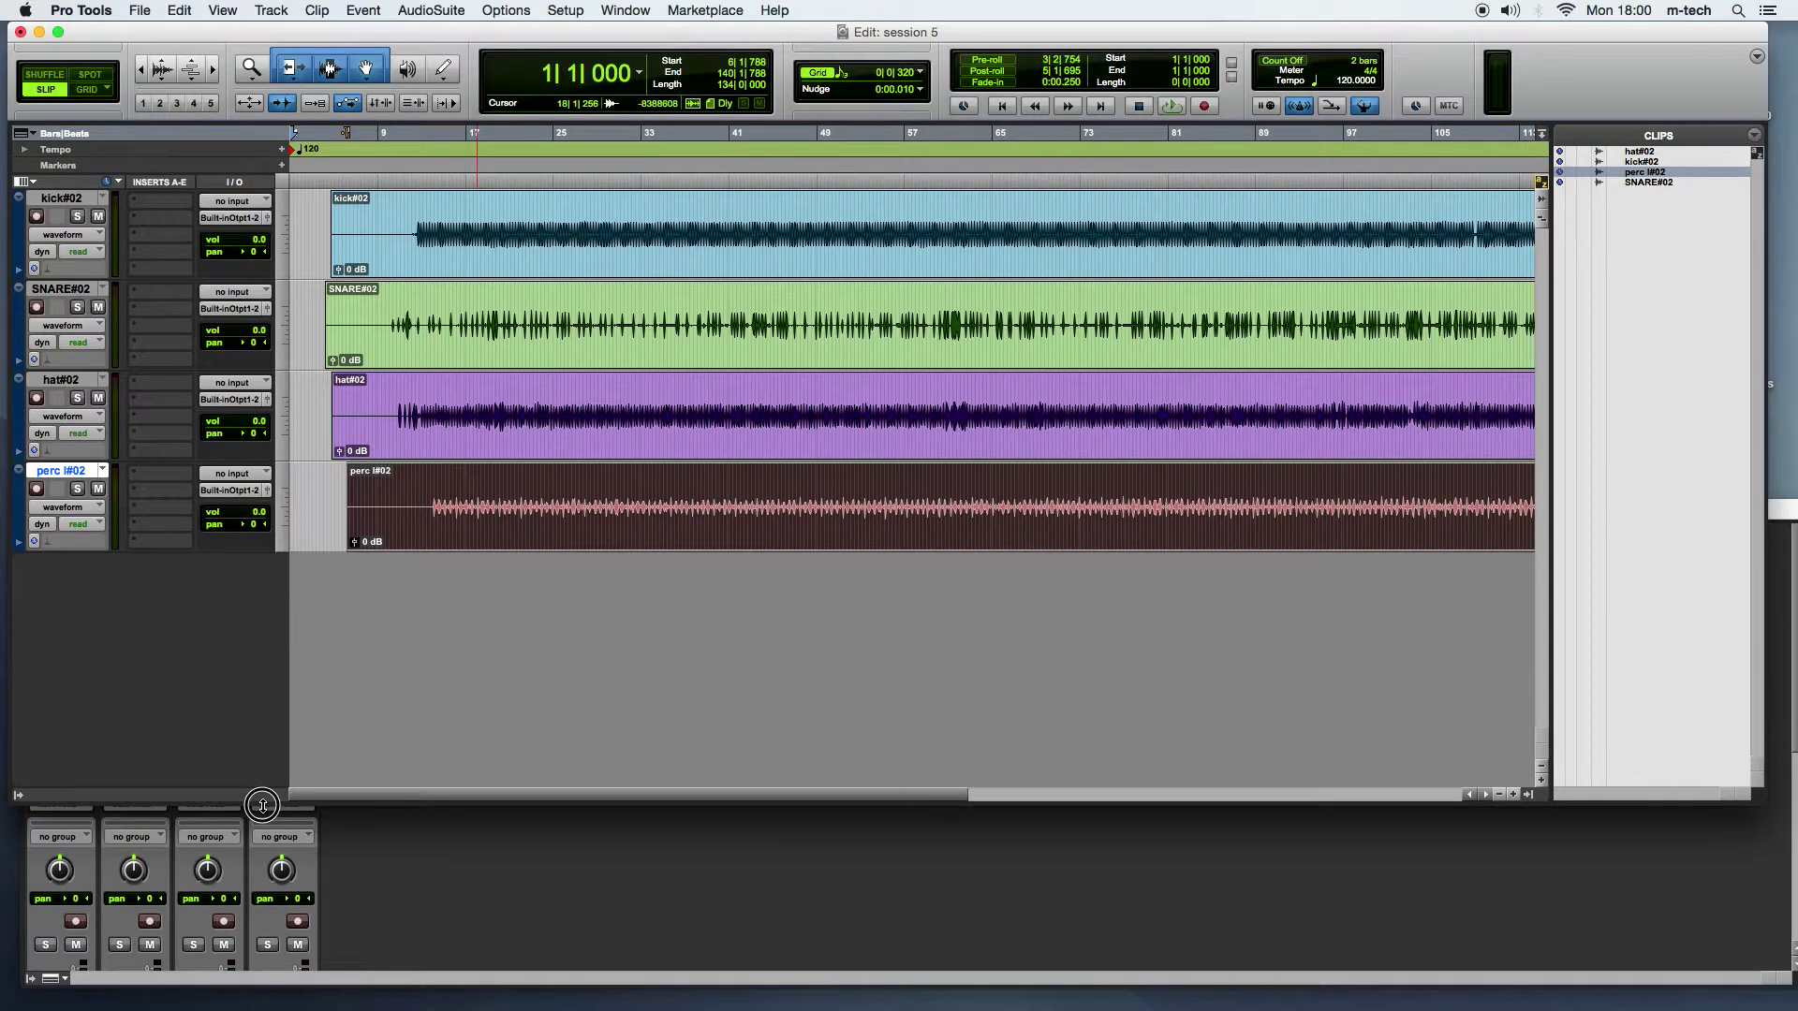
{"action": "left_click", "coordinate": [1530, 795]}
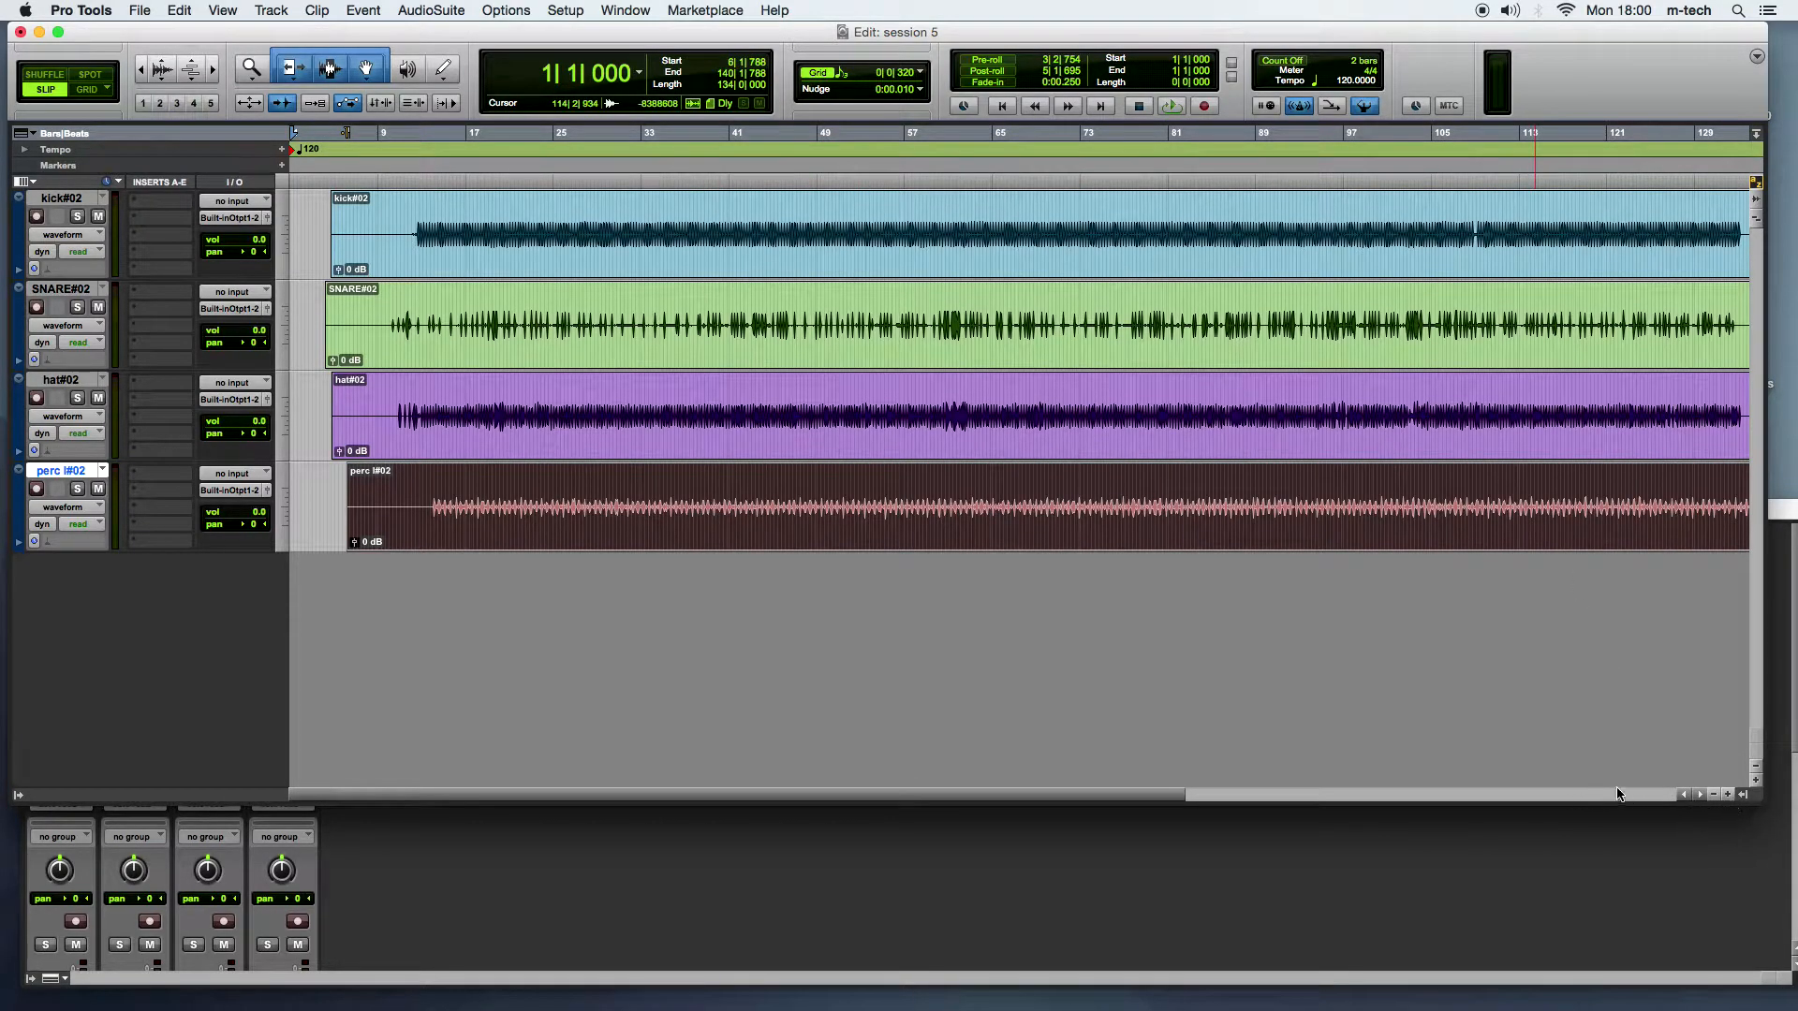
Step: Zoom the timeline out to view the complete clips, and back in until about 17 bars fill the Edit window
{"action": "left_click", "coordinate": [1712, 795]}
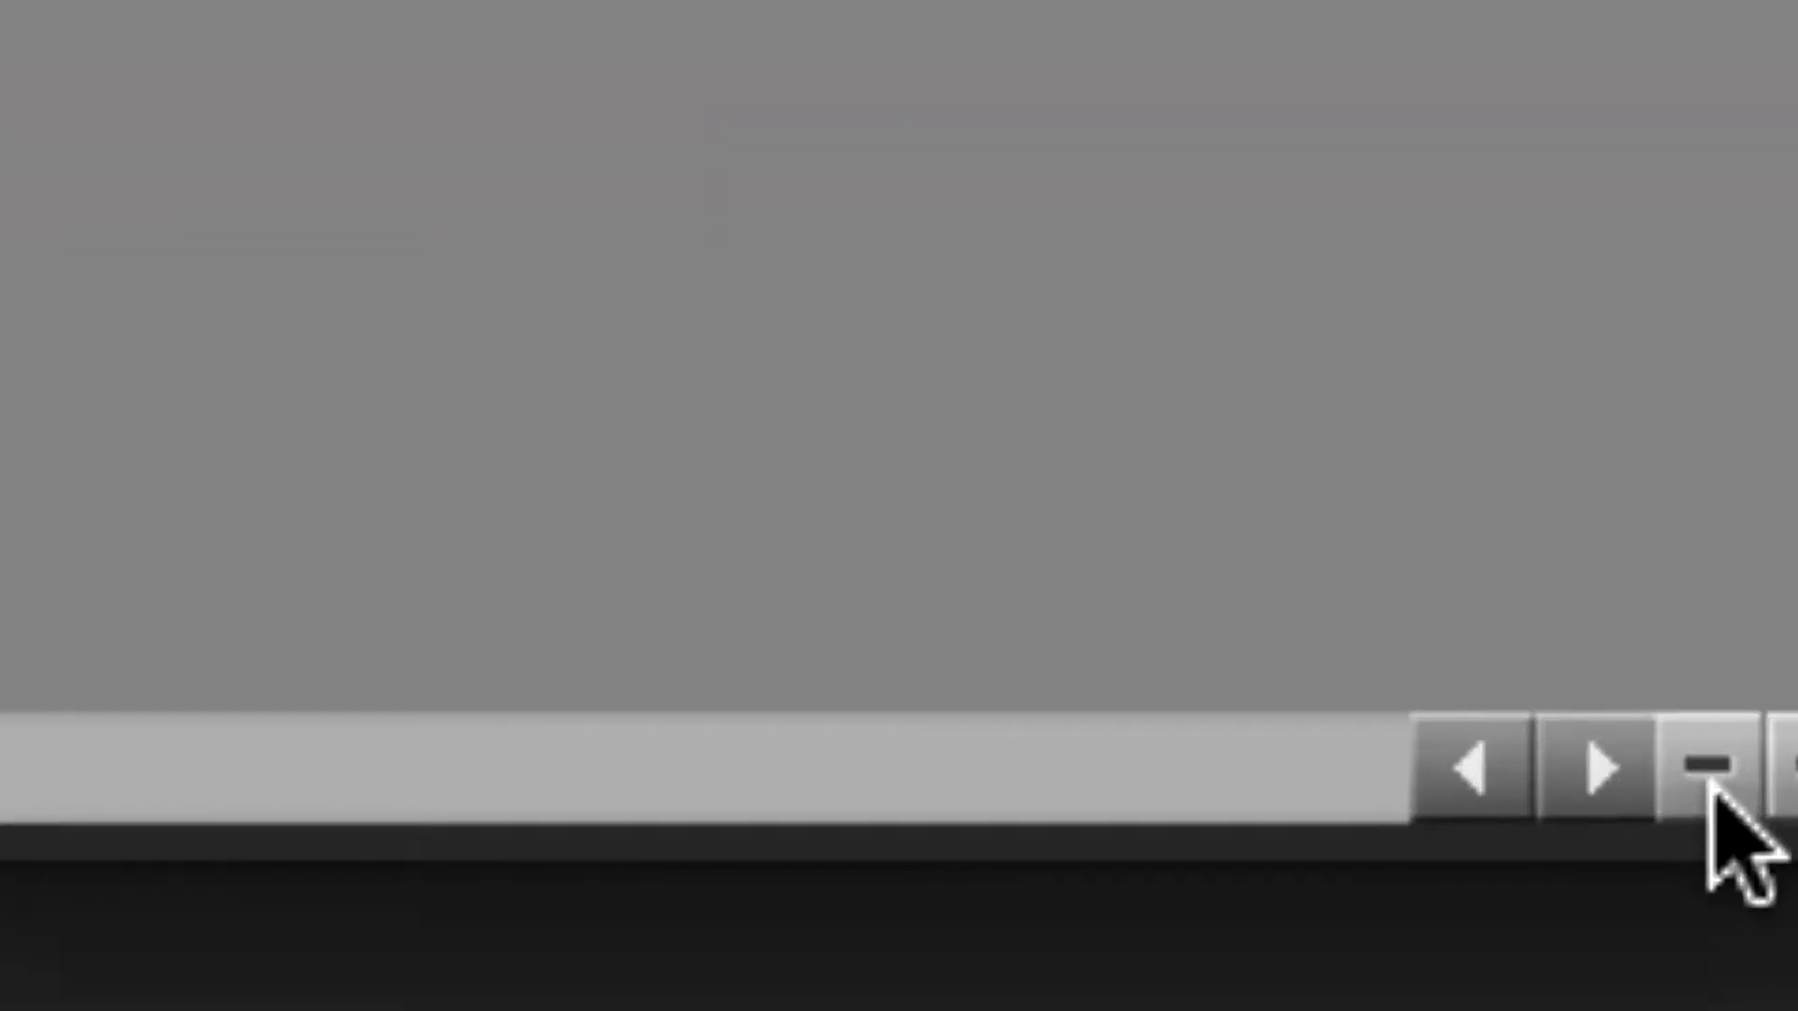
{"action": "left_click", "coordinate": [1709, 783]}
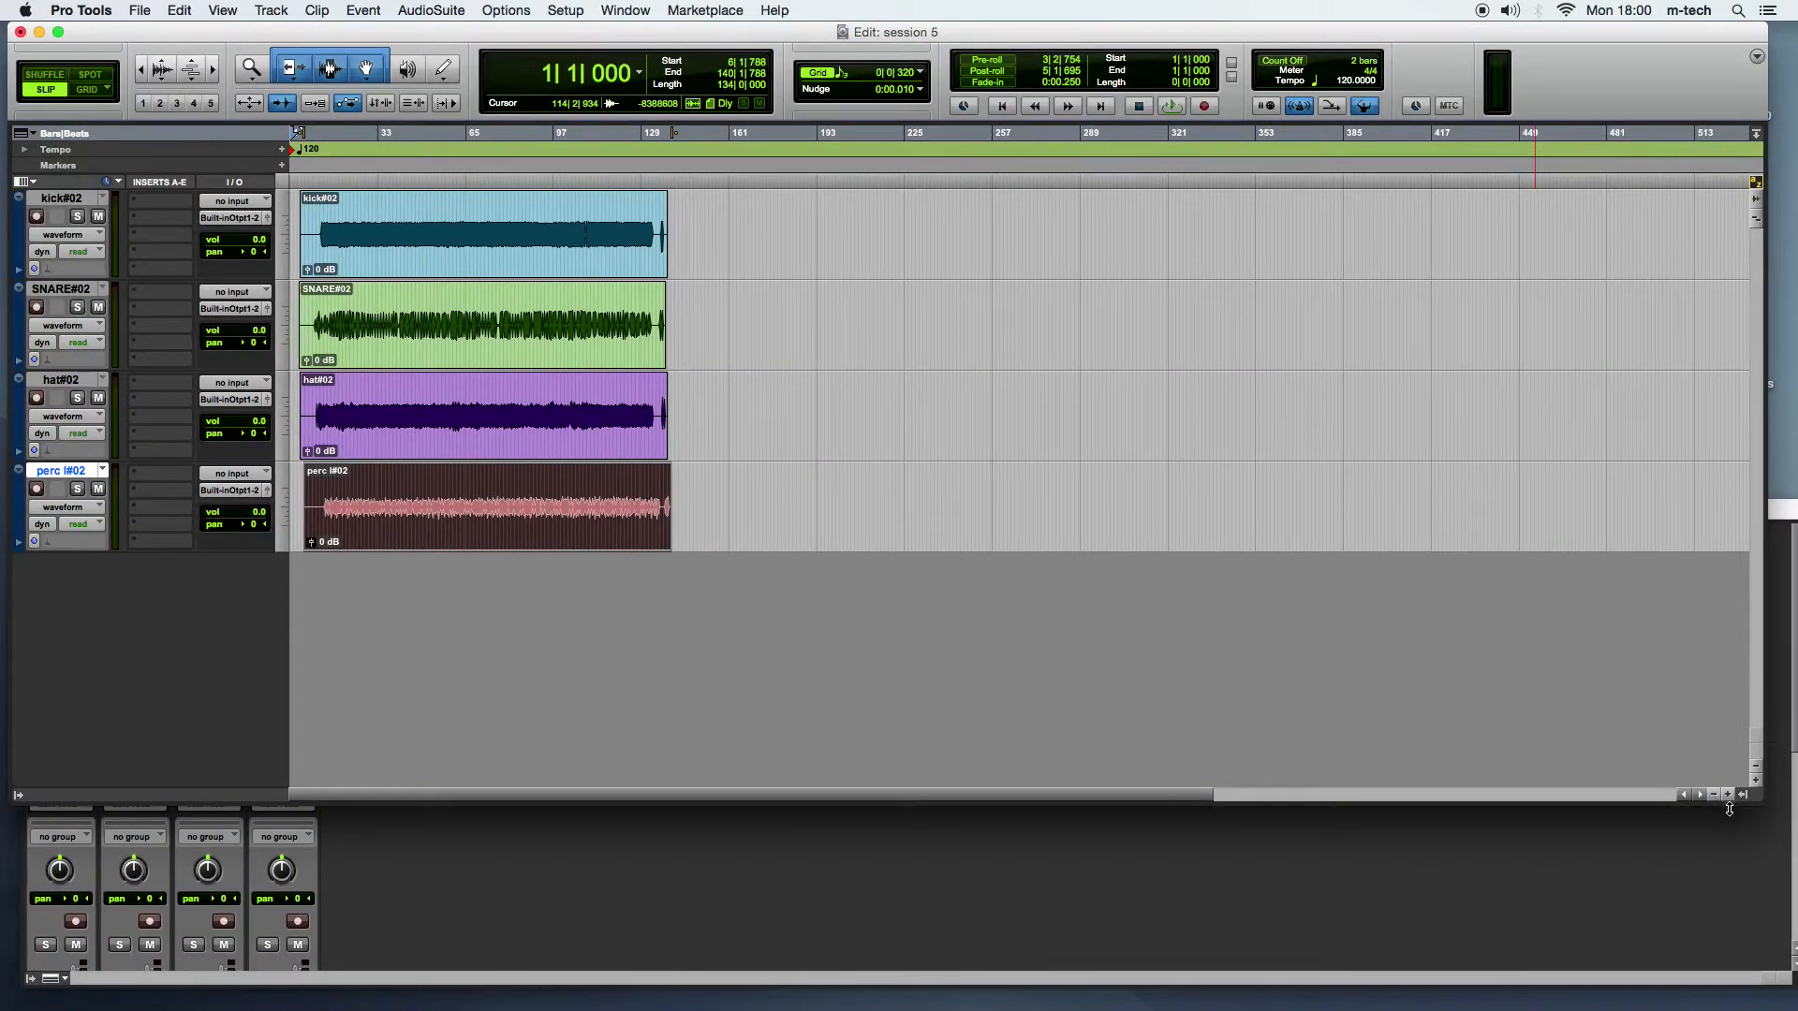
{"action": "left_click", "coordinate": [1728, 795]}
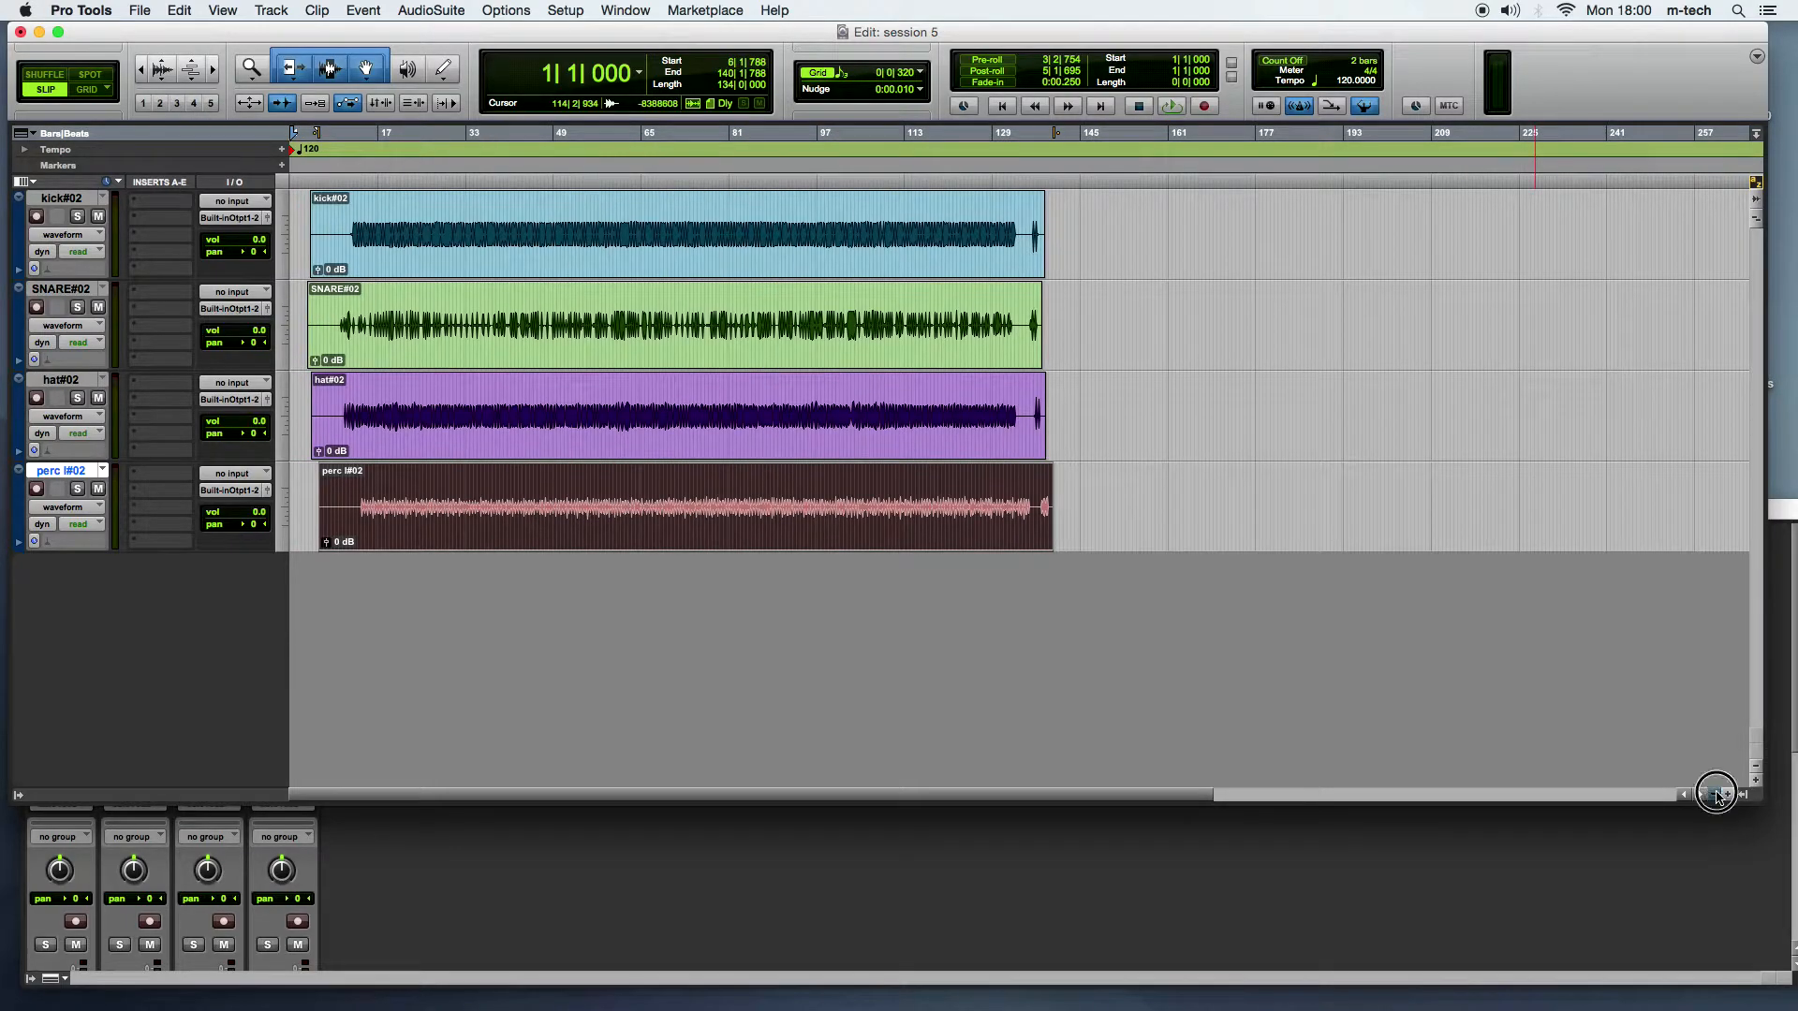
{"action": "left_click", "coordinate": [1717, 795]}
{"action": "left_click", "coordinate": [1728, 796]}
{"action": "left_click", "coordinate": [1728, 795]}
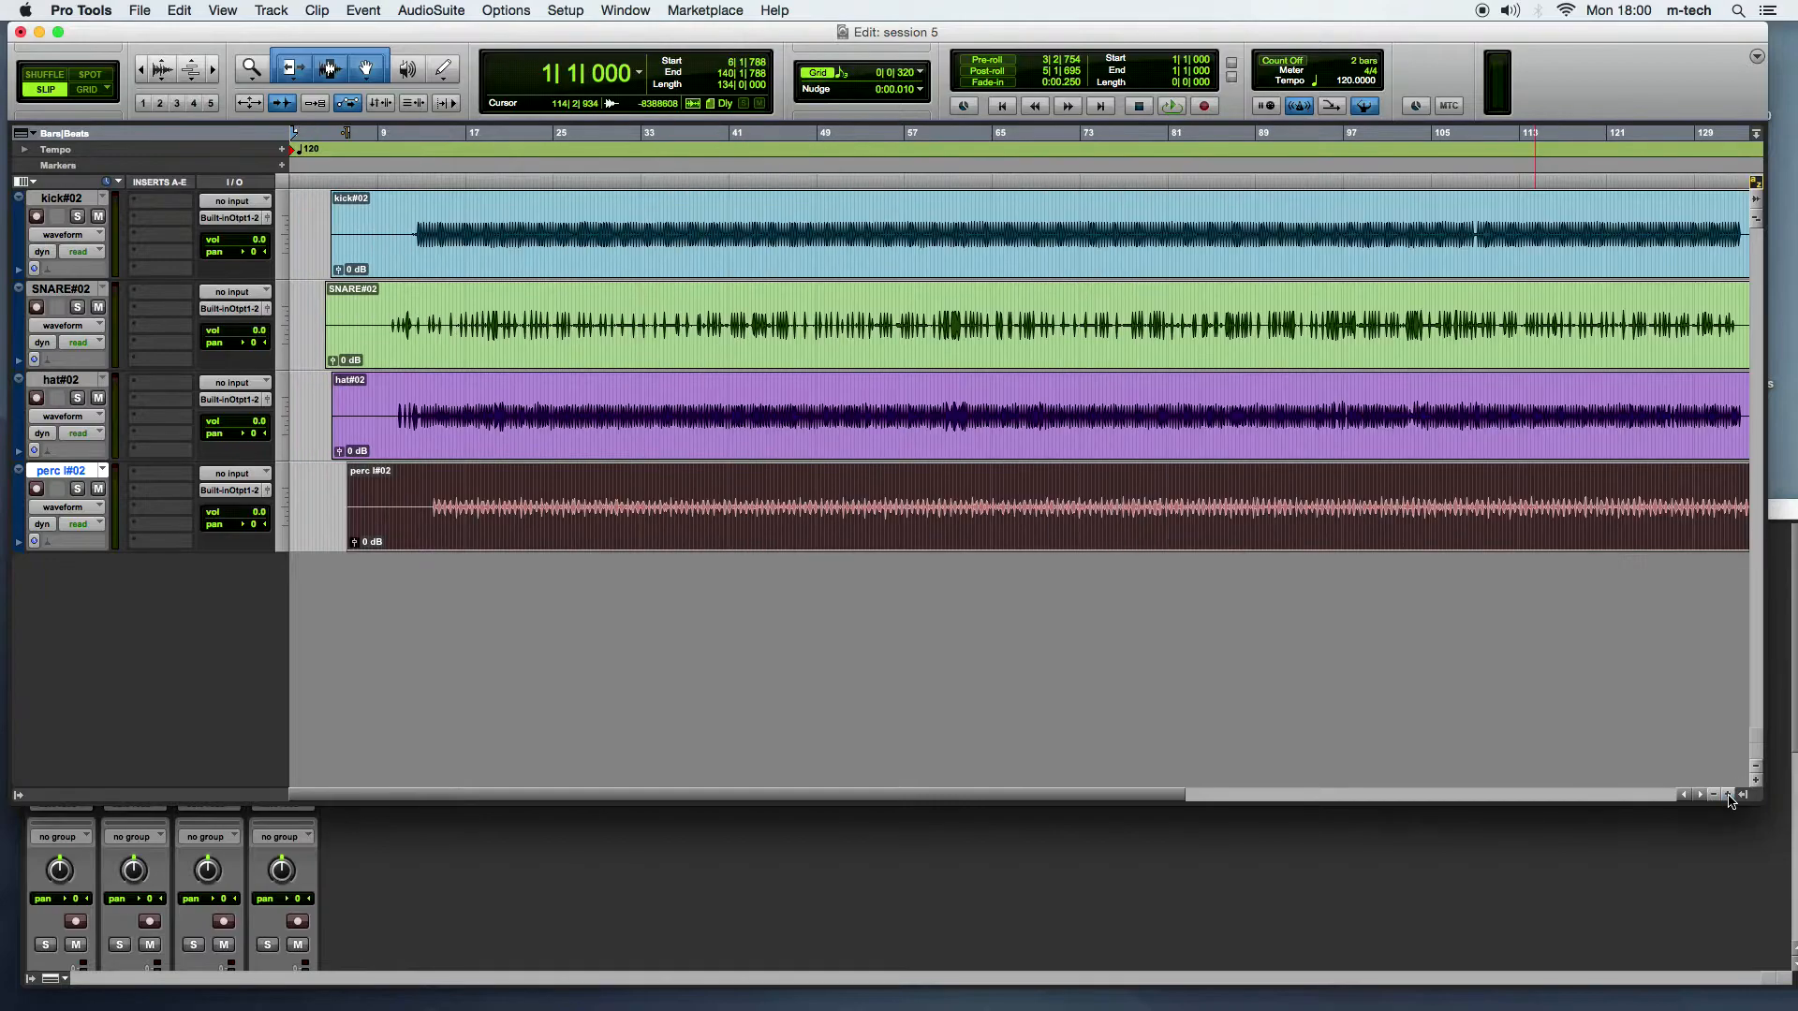
{"action": "left_click", "coordinate": [1728, 796]}
{"action": "left_click", "coordinate": [1728, 796]}
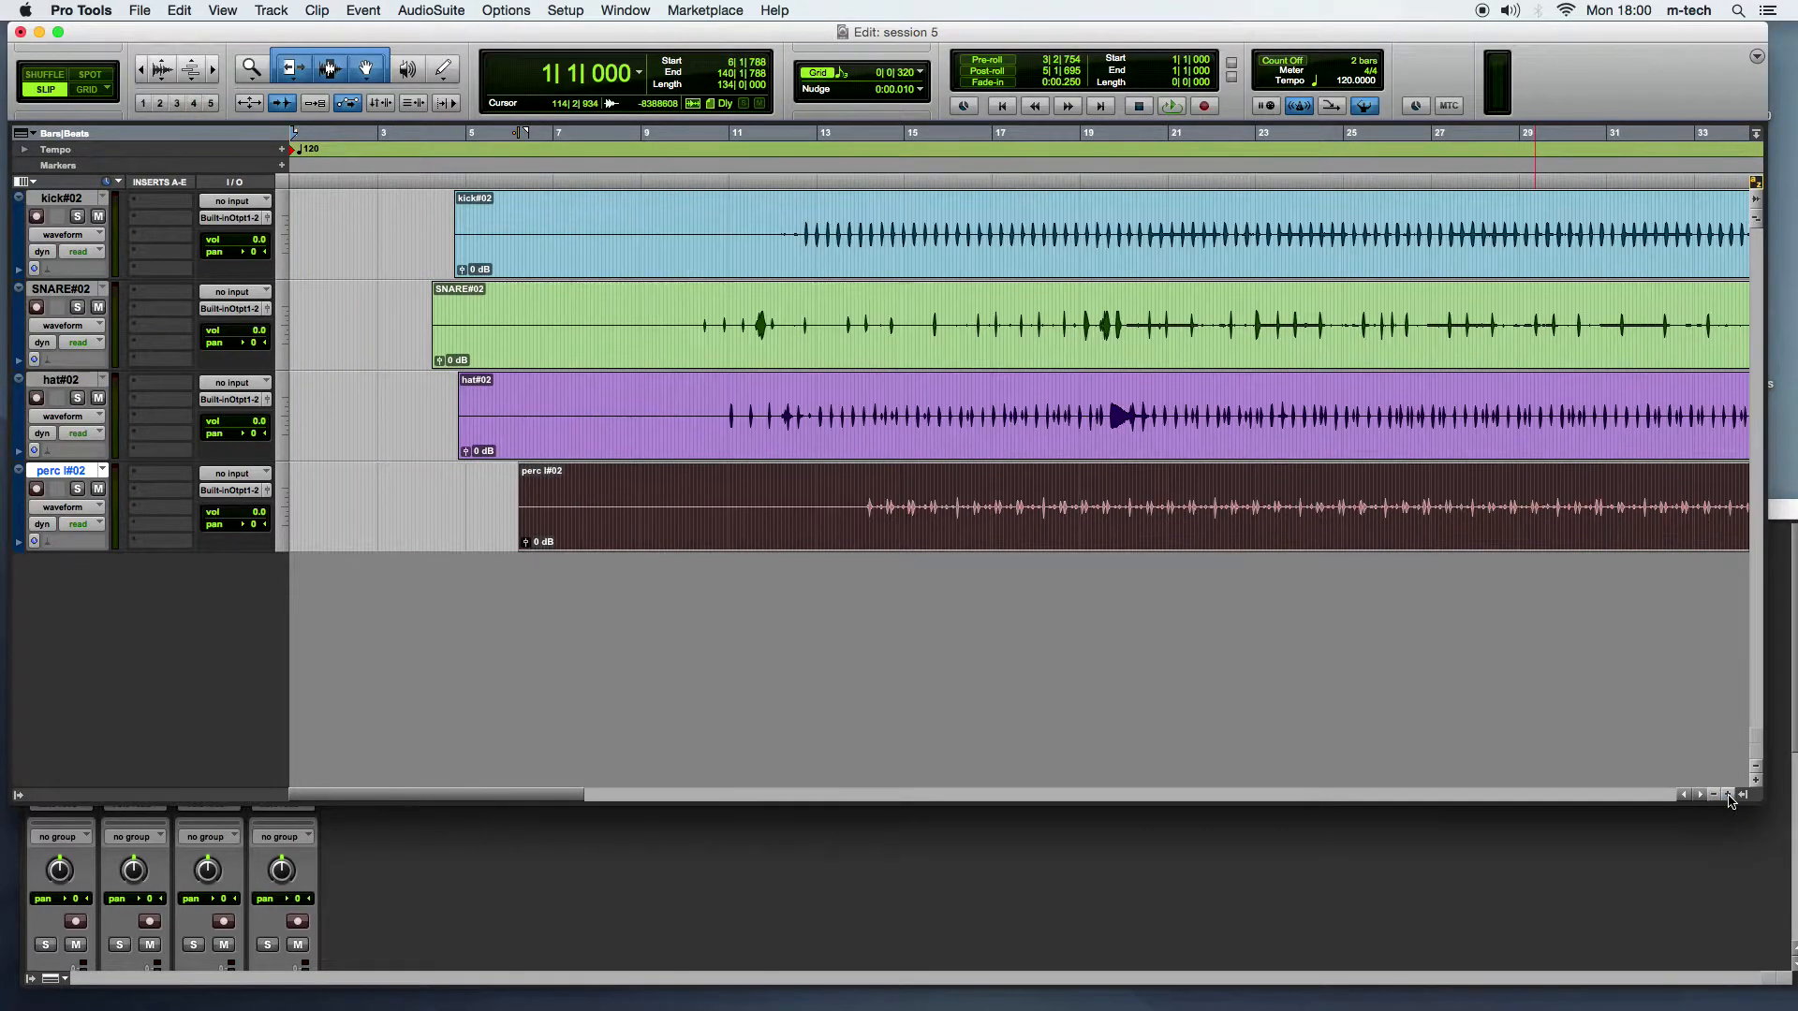
{"action": "left_click", "coordinate": [1728, 796]}
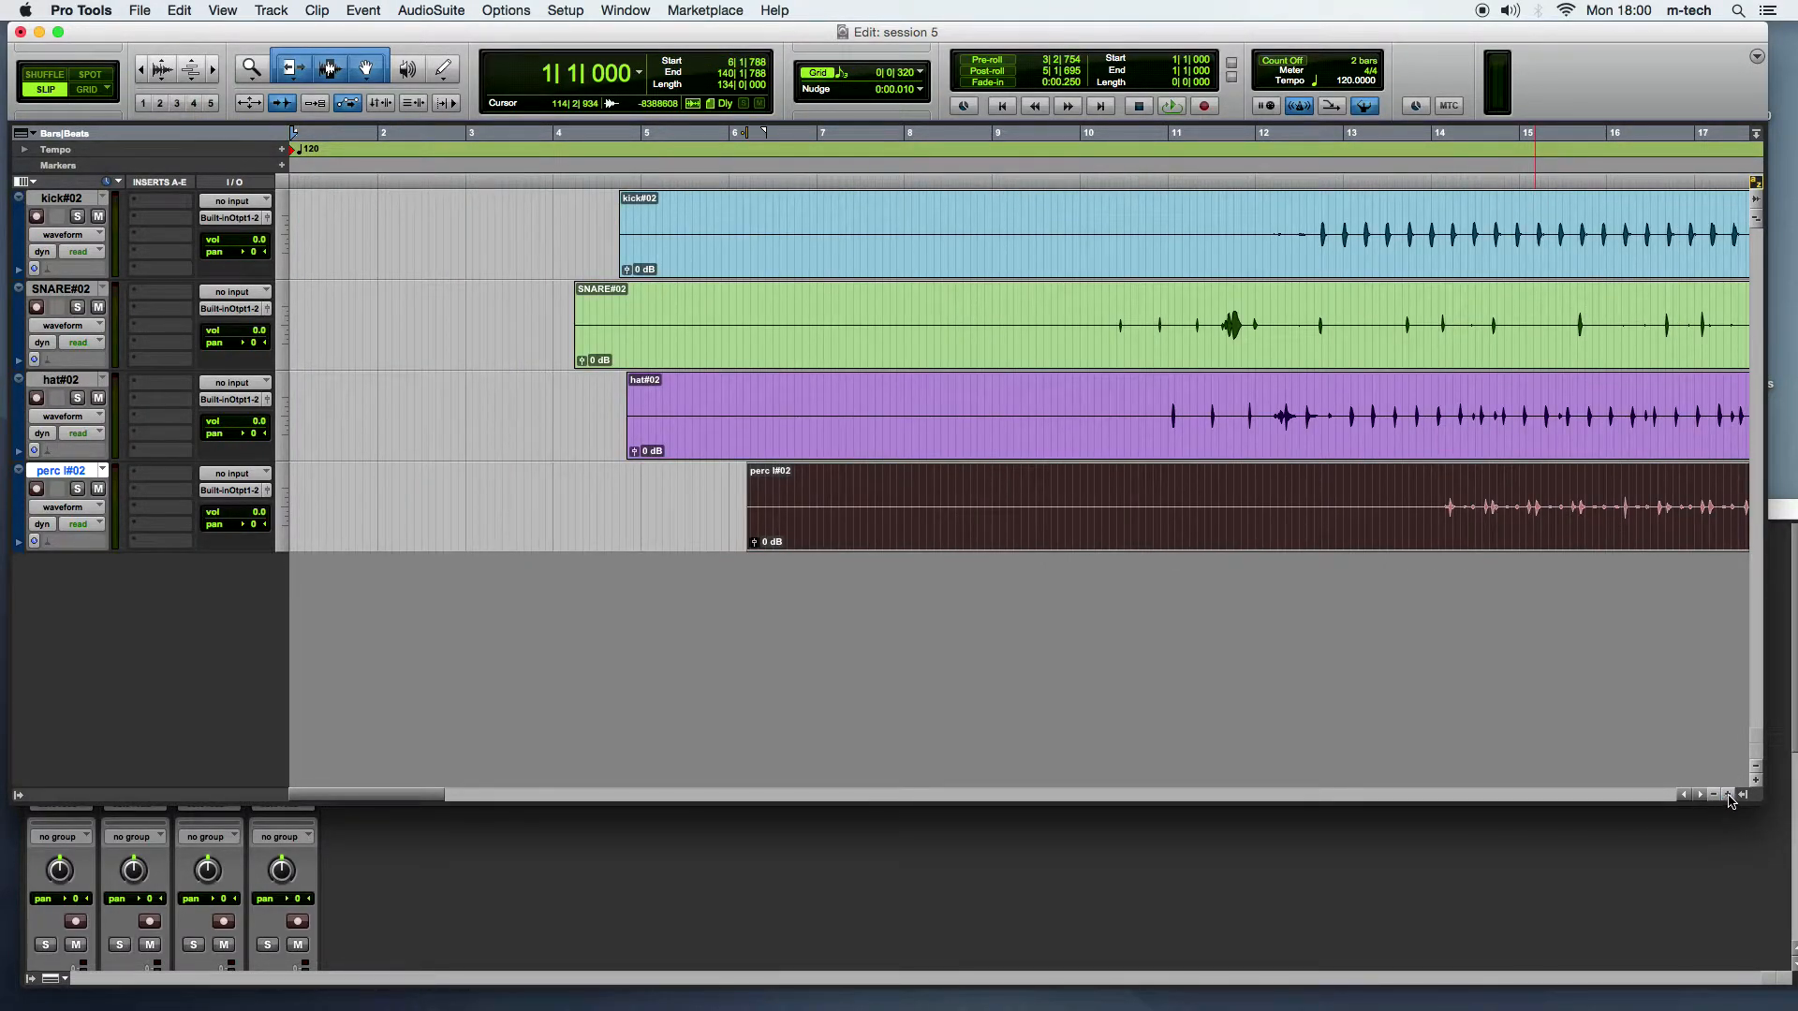
{"action": "left_click", "coordinate": [1729, 796]}
{"action": "left_click", "coordinate": [1713, 794]}
Step: Try different vertical zoom levels and leave all four tracks slightly taller
{"action": "left_click", "coordinate": [1757, 783]}
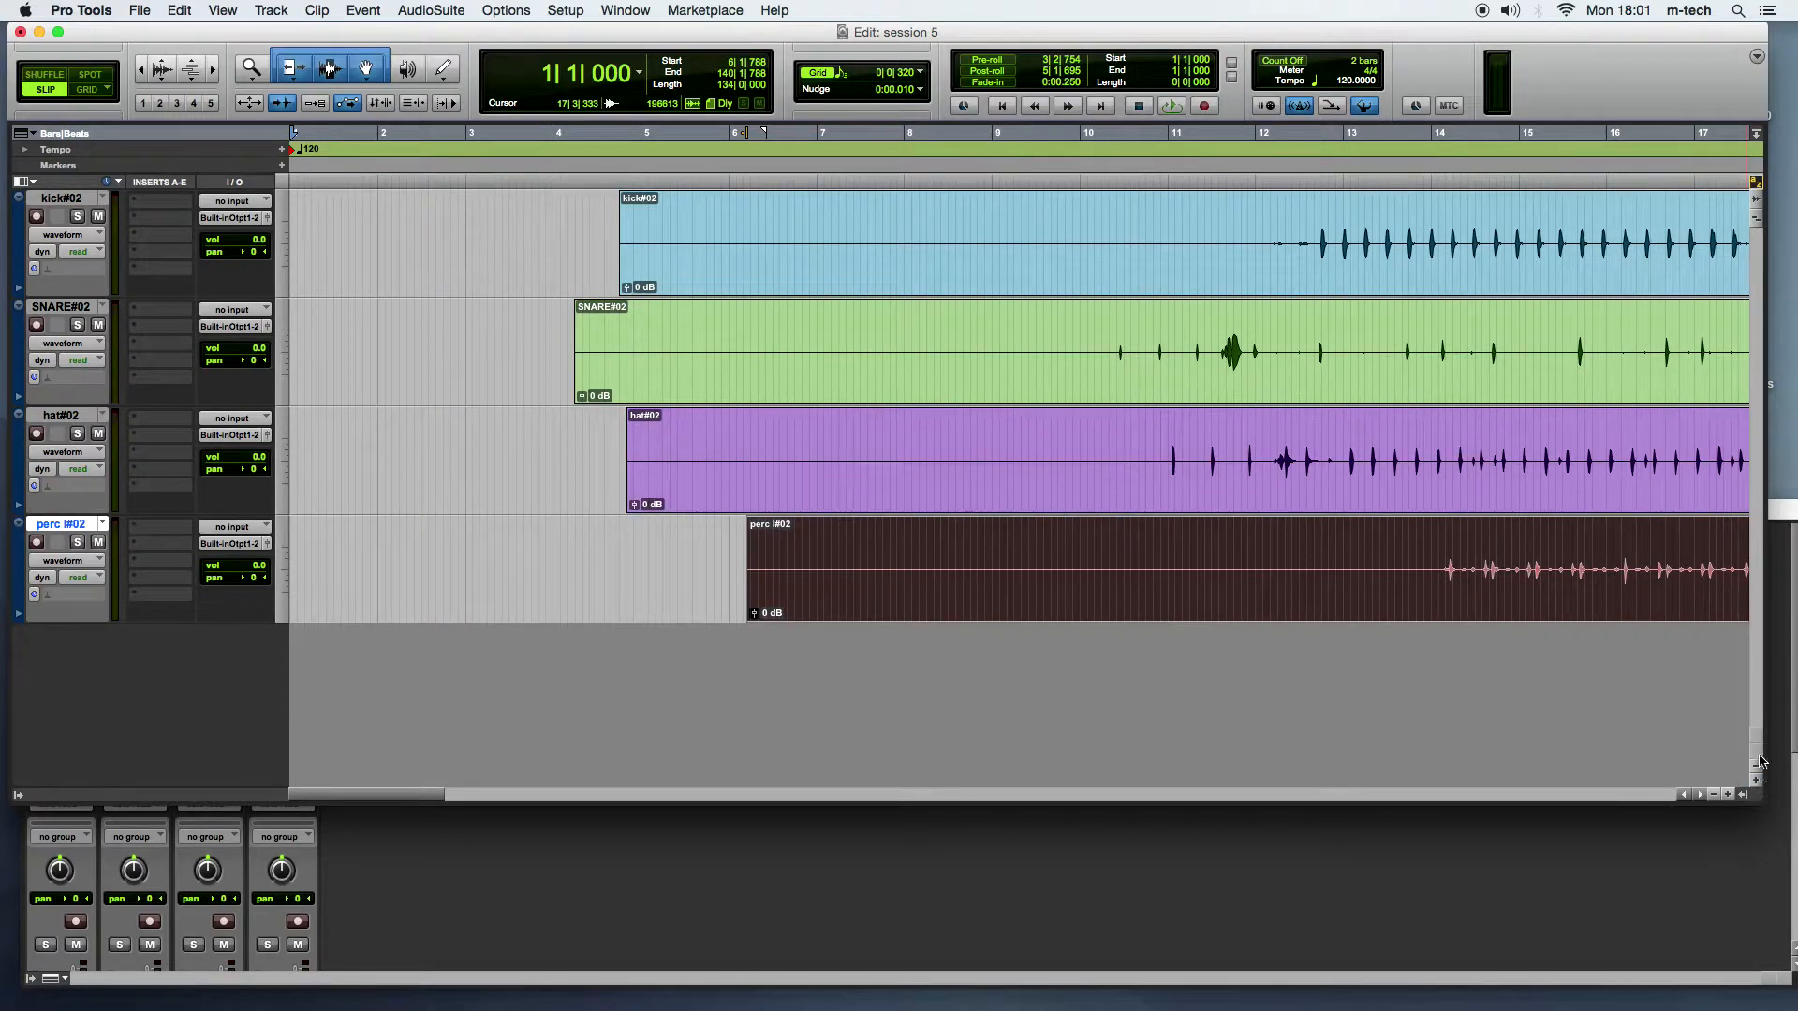
{"action": "left_click", "coordinate": [1757, 770]}
{"action": "left_click", "coordinate": [1758, 783]}
{"action": "left_click", "coordinate": [1757, 783]}
Step: Move the kick#02 clip earlier to about bar 3, and snap it to 3|3|000 in Grid mode
{"action": "left_click_drag", "start_coordinate": [730, 273], "coordinate": [585, 268]}
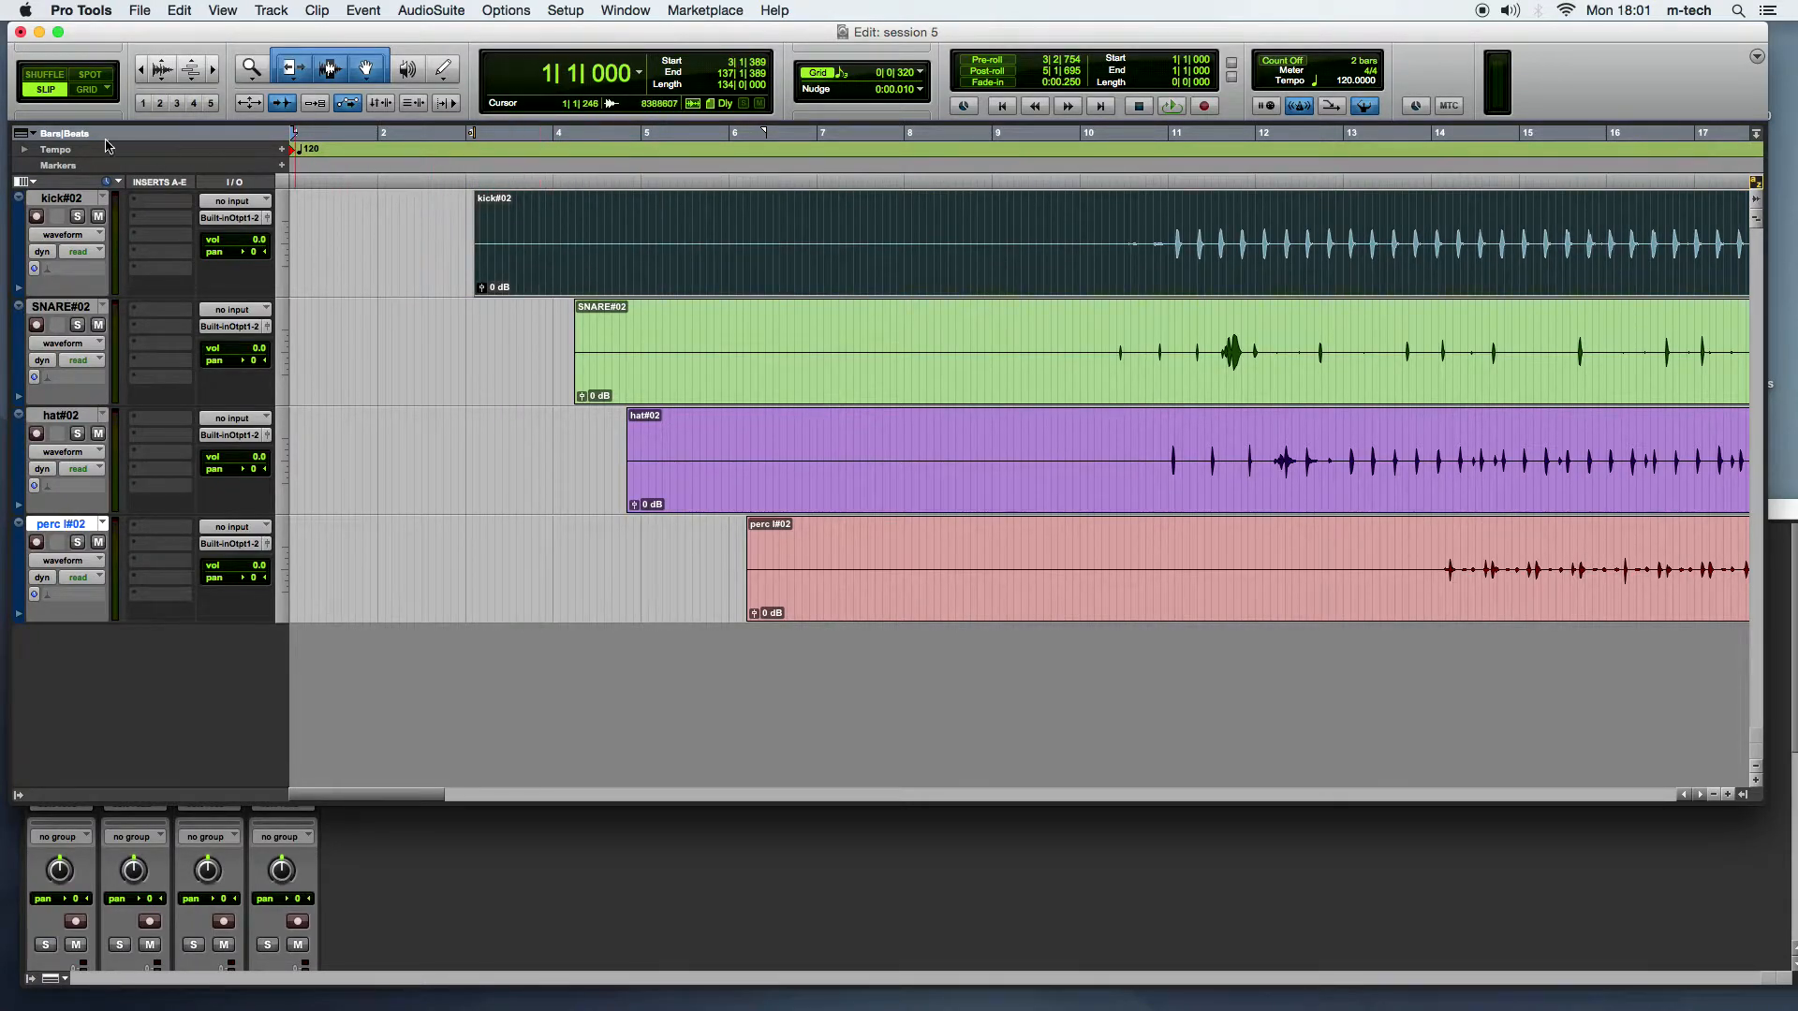
{"action": "left_click", "coordinate": [87, 89]}
{"action": "left_click_drag", "start_coordinate": [543, 279], "coordinate": [585, 278]}
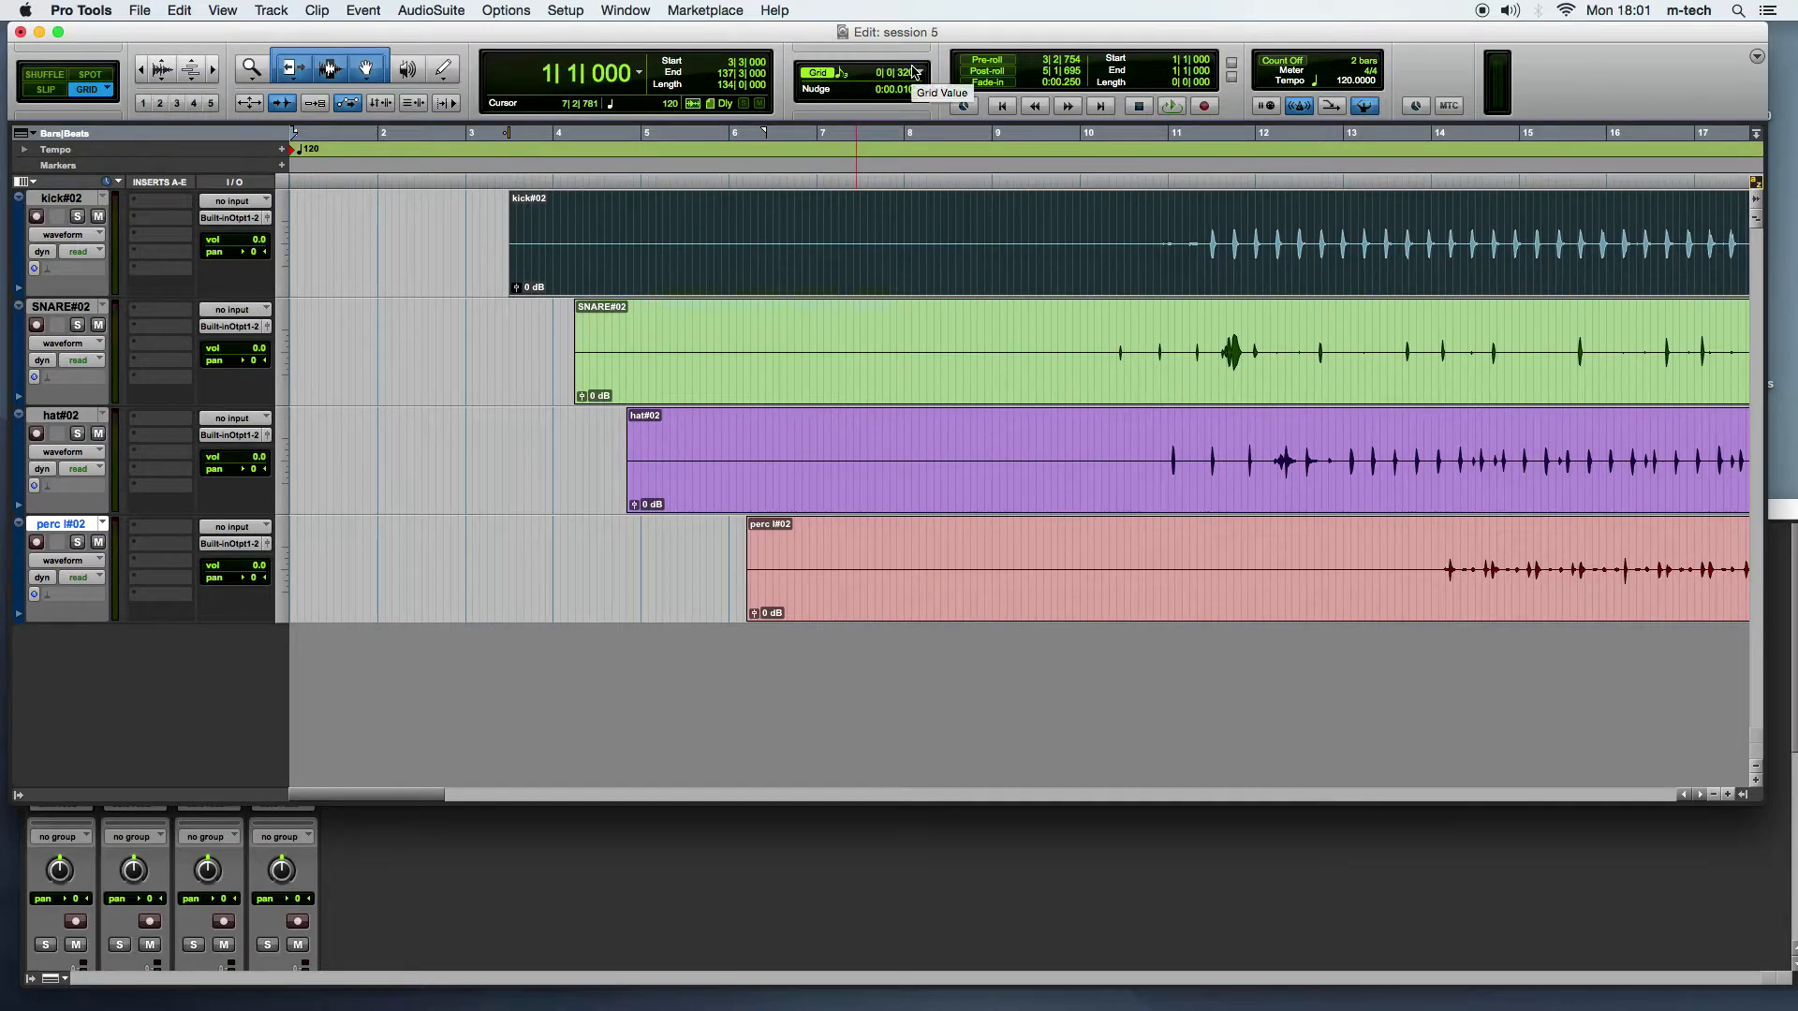
Step: In Slip mode, move the kick#02, SNARE#02 and hat#02 clips earlier so they all start at about bar 2
{"action": "left_click", "coordinate": [44, 89]}
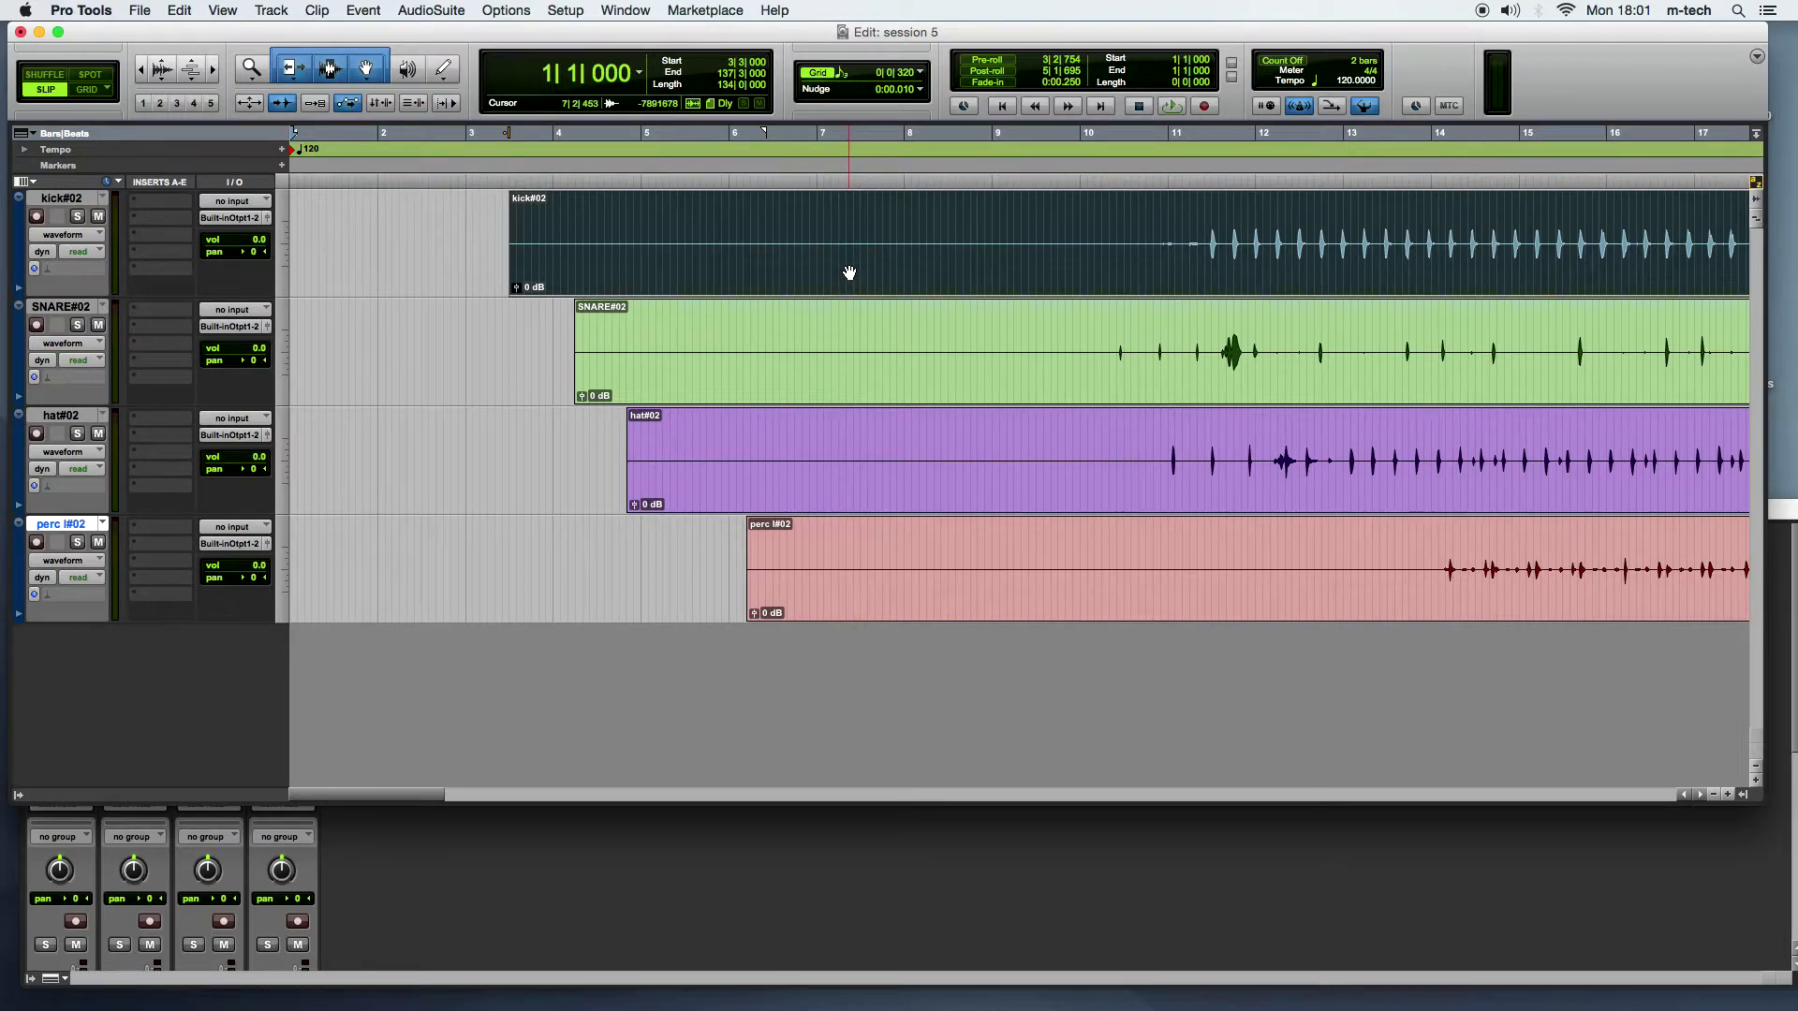
{"action": "left_click_drag", "start_coordinate": [823, 272], "coordinate": [692, 258]}
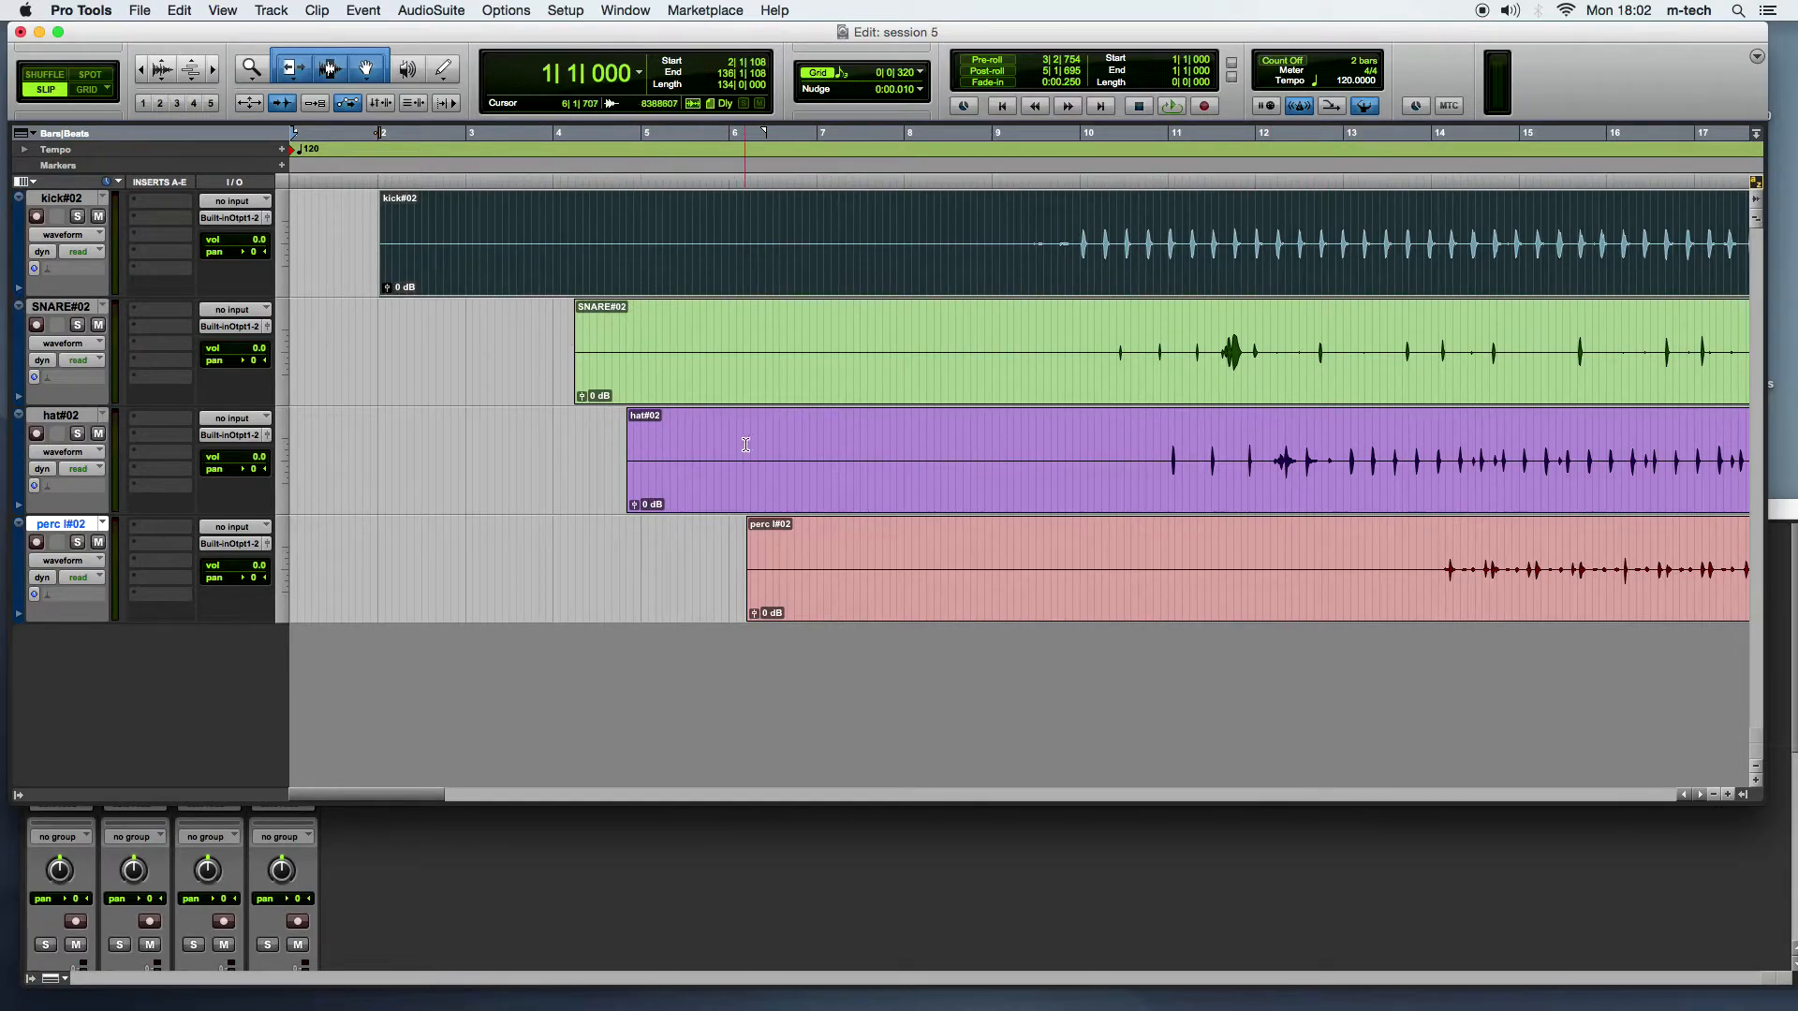
{"action": "left_click_drag", "start_coordinate": [634, 359], "coordinate": [443, 355]}
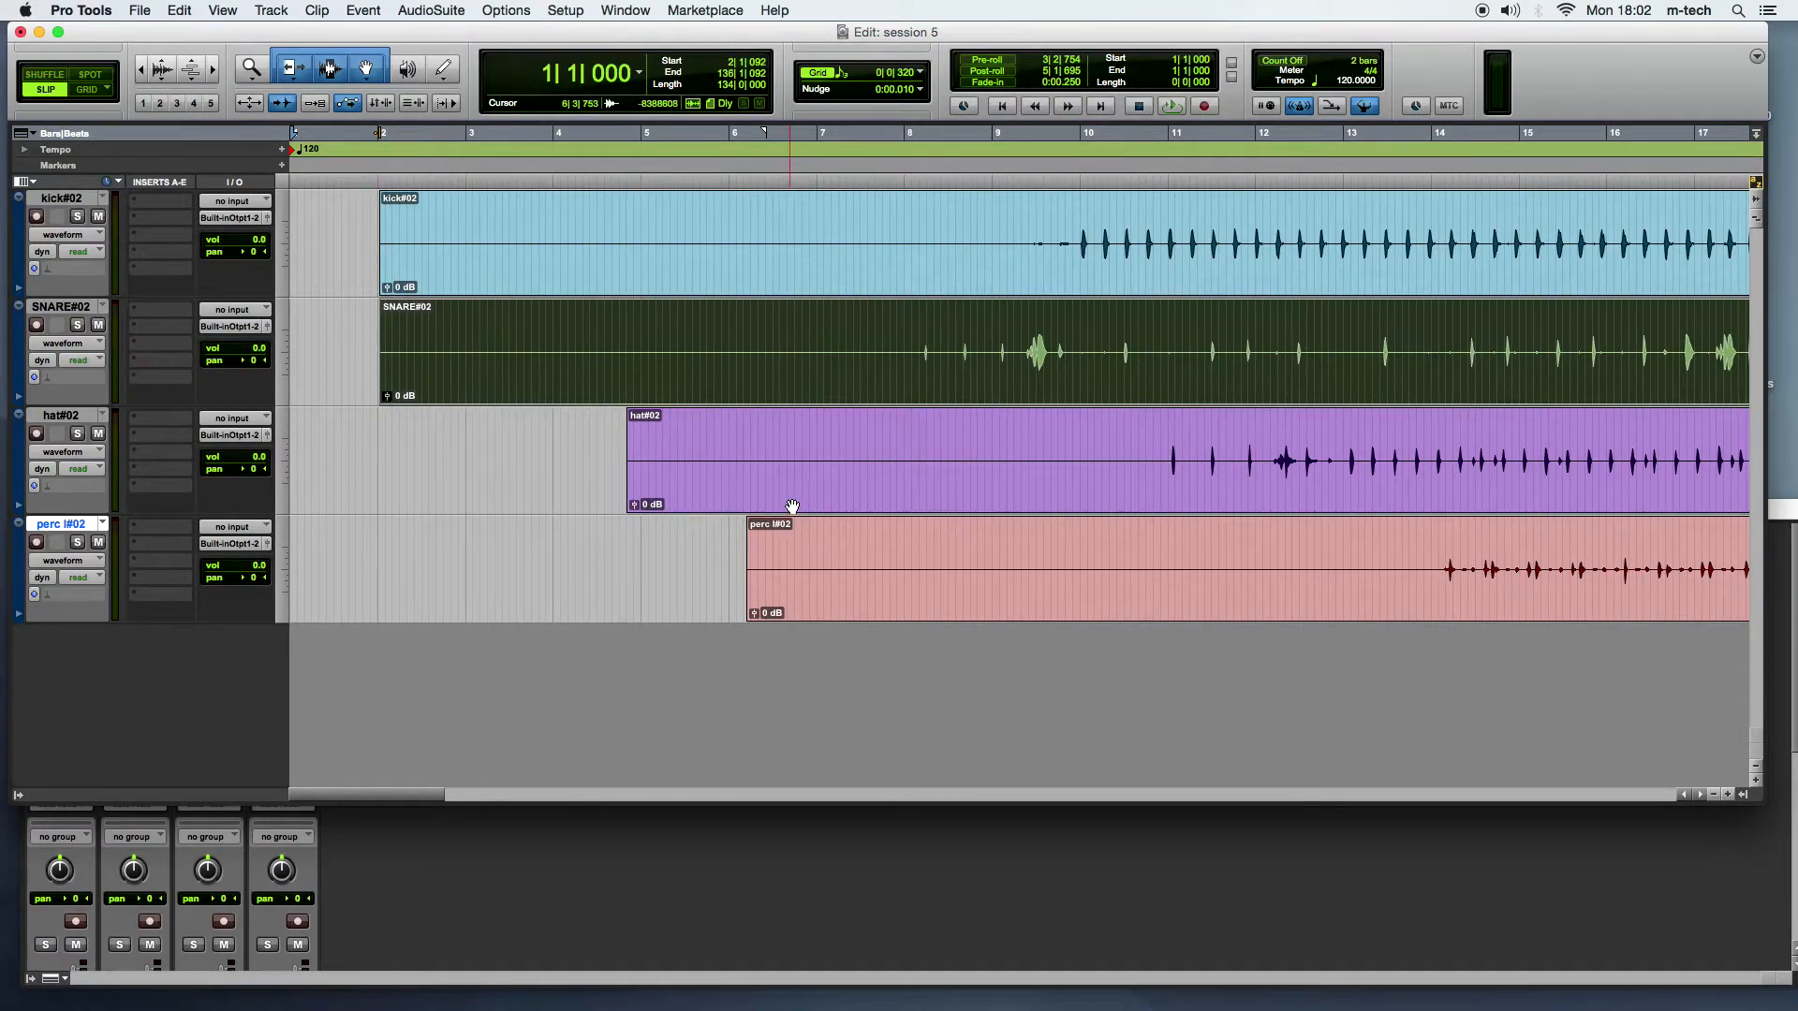
{"action": "left_click_drag", "start_coordinate": [790, 489], "coordinate": [546, 474]}
Step: Move the kick#02 clip later to about 2|3|727, cancelling its Name dialog
{"action": "left_click_drag", "start_coordinate": [502, 242], "coordinate": [649, 233]}
{"action": "double_click", "coordinate": [458, 271]}
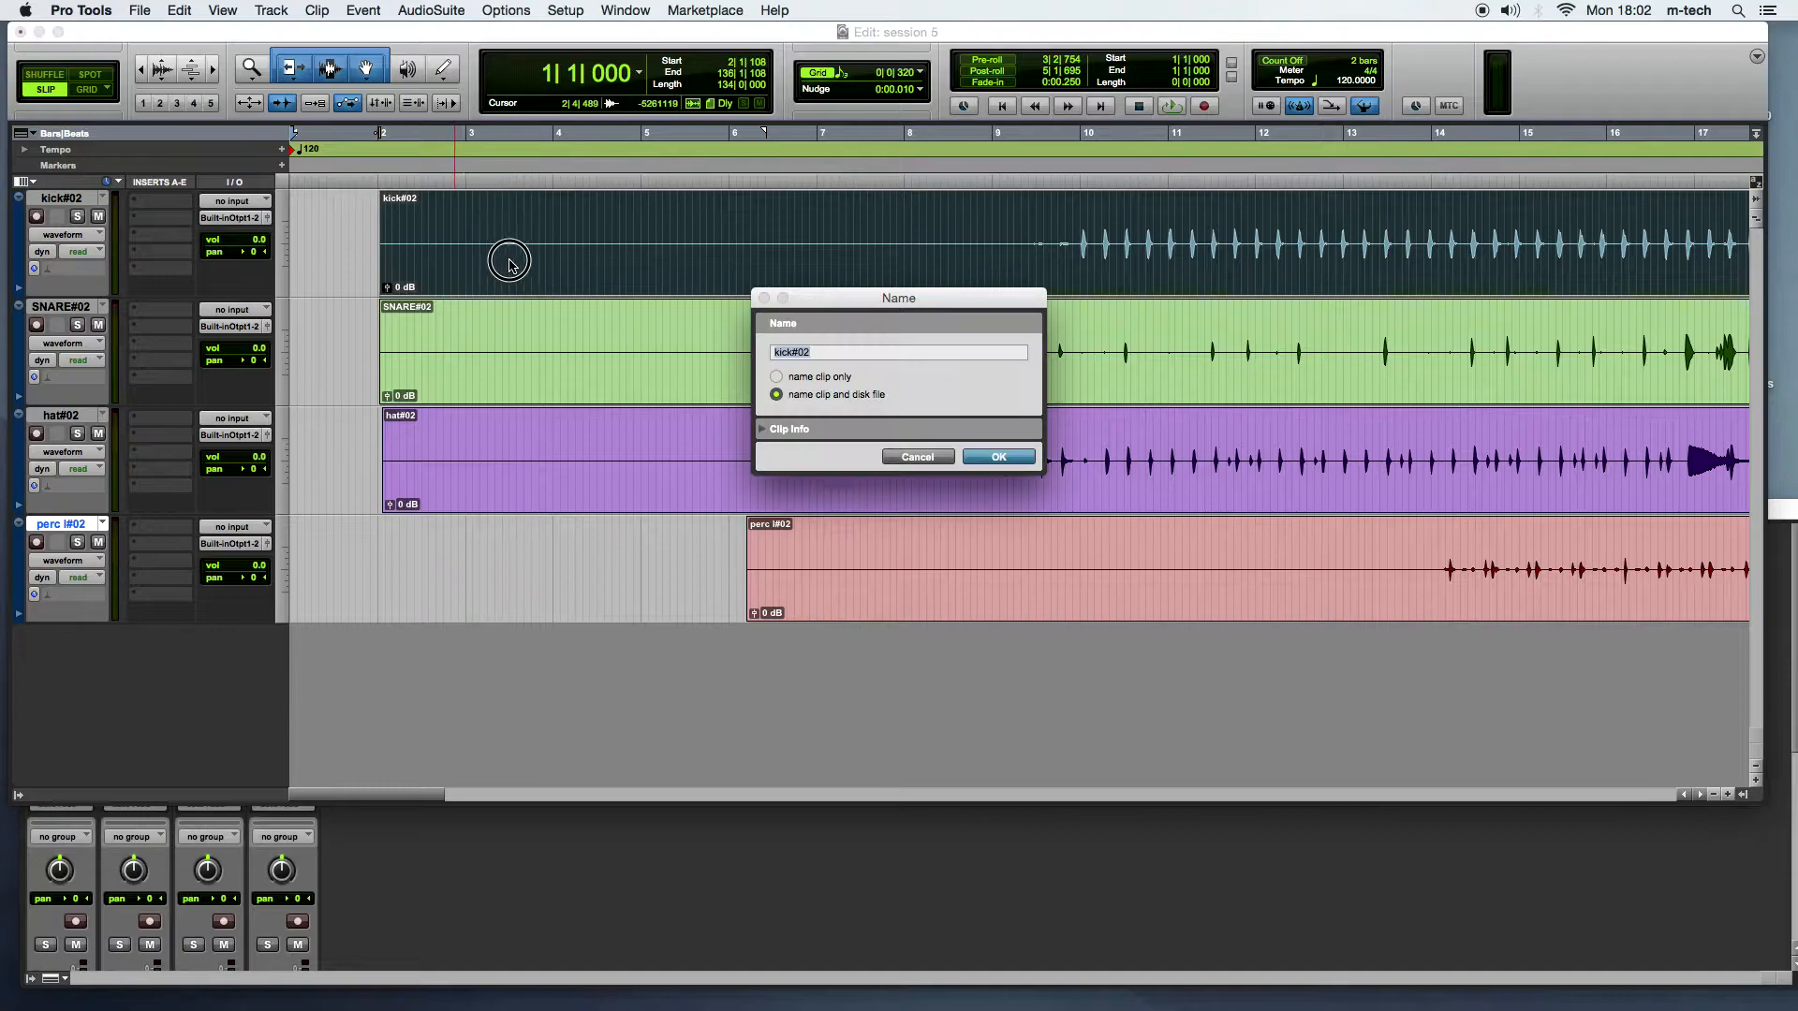
{"action": "left_click", "coordinate": [953, 458]}
{"action": "left_click_drag", "start_coordinate": [578, 269], "coordinate": [635, 261]}
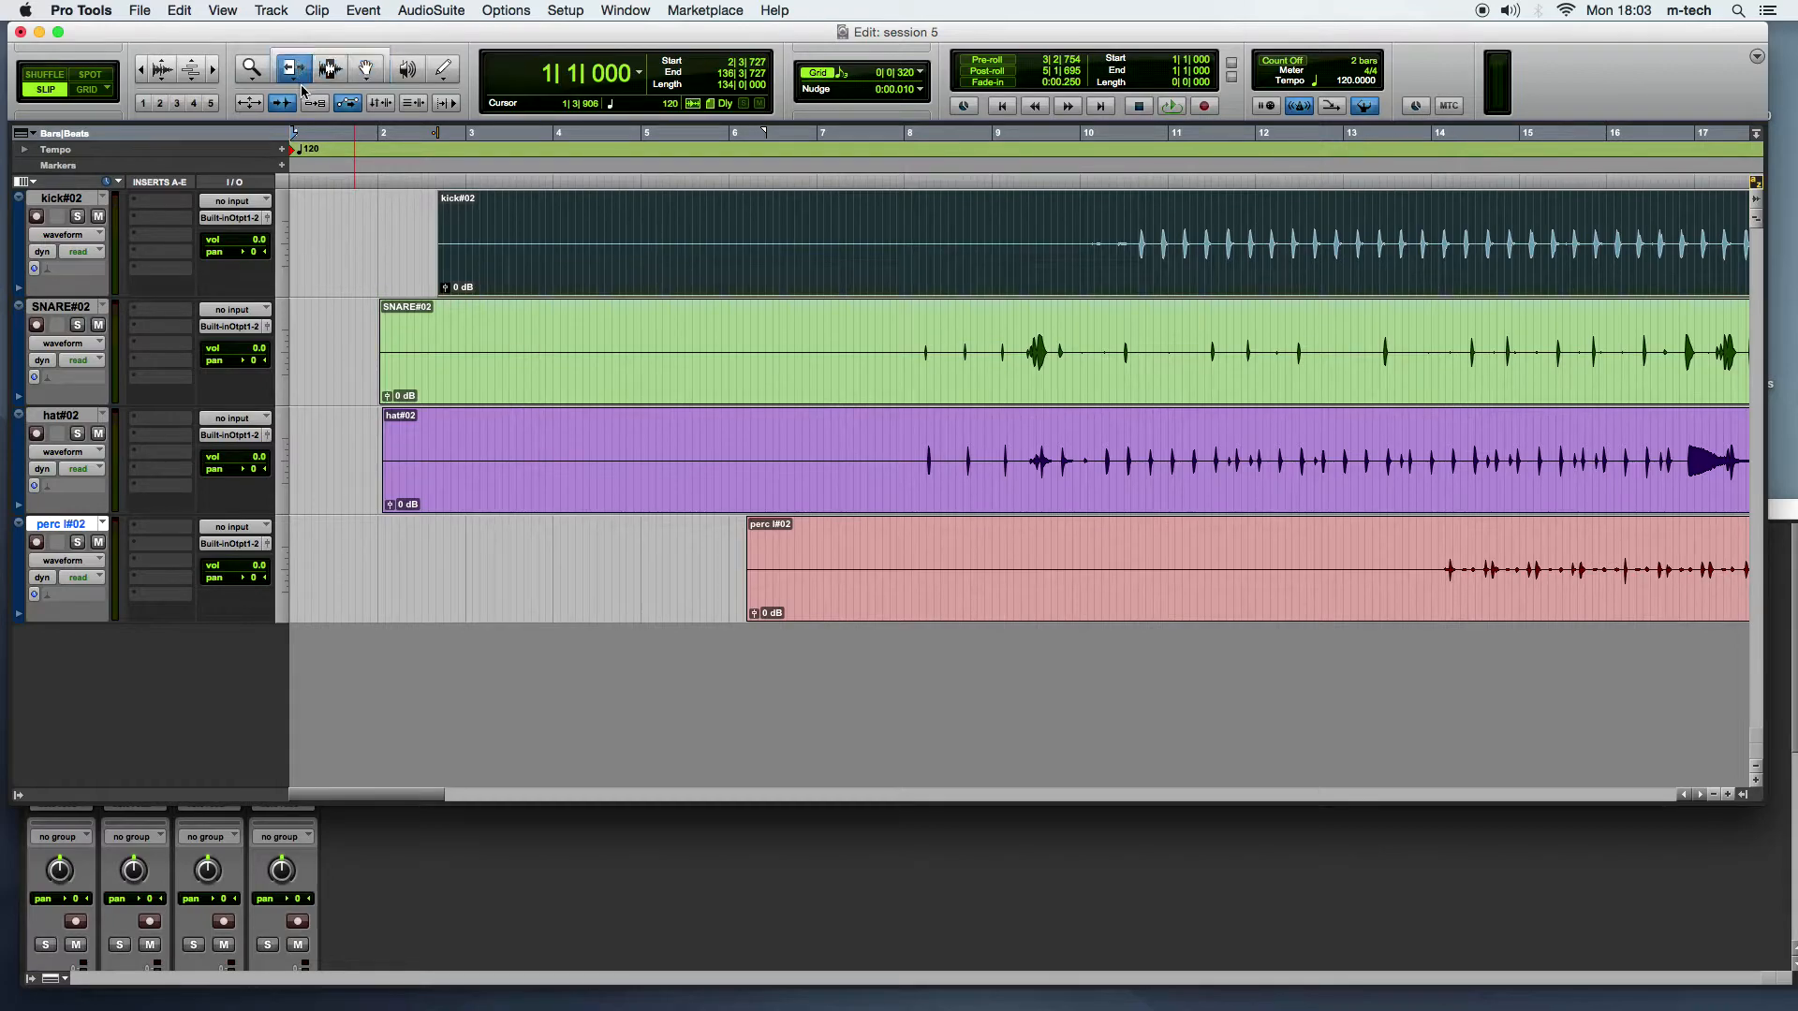
Step: Try the editing tools individually, and activate the Smart Tool that combines Trim, Selector and Grabber
{"action": "left_click", "coordinate": [329, 70]}
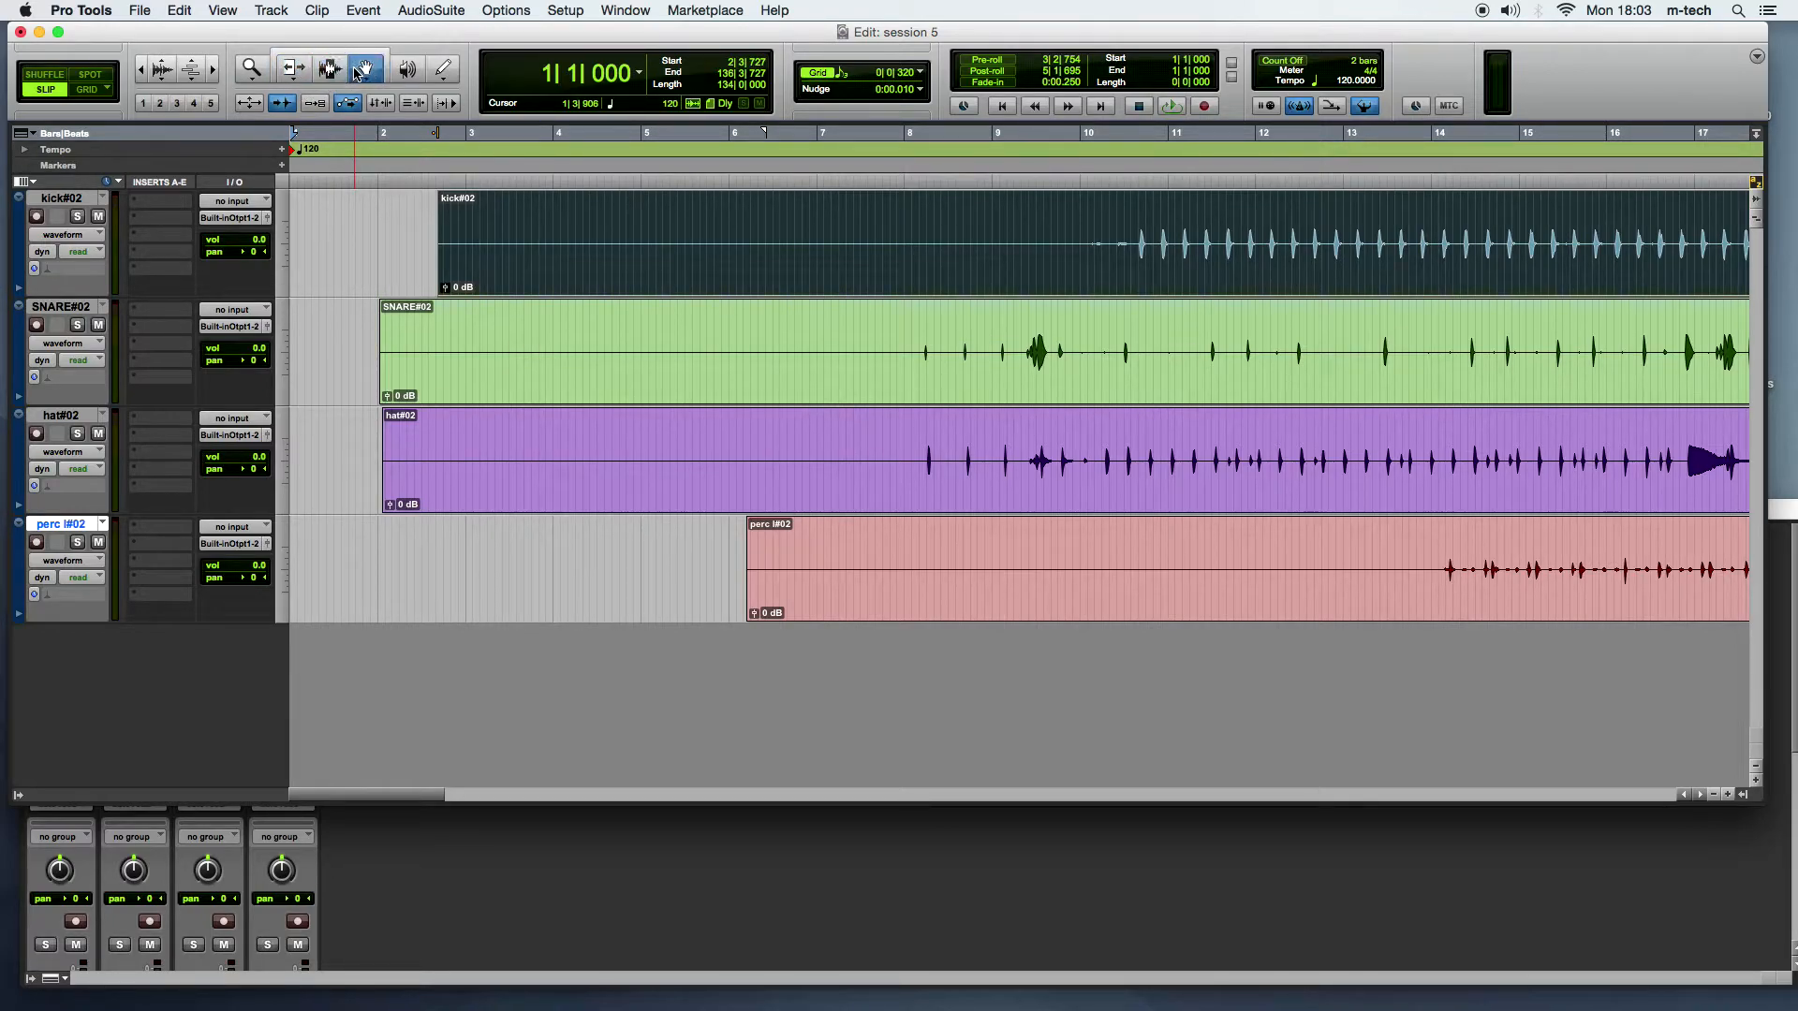
{"action": "left_click", "coordinate": [329, 55]}
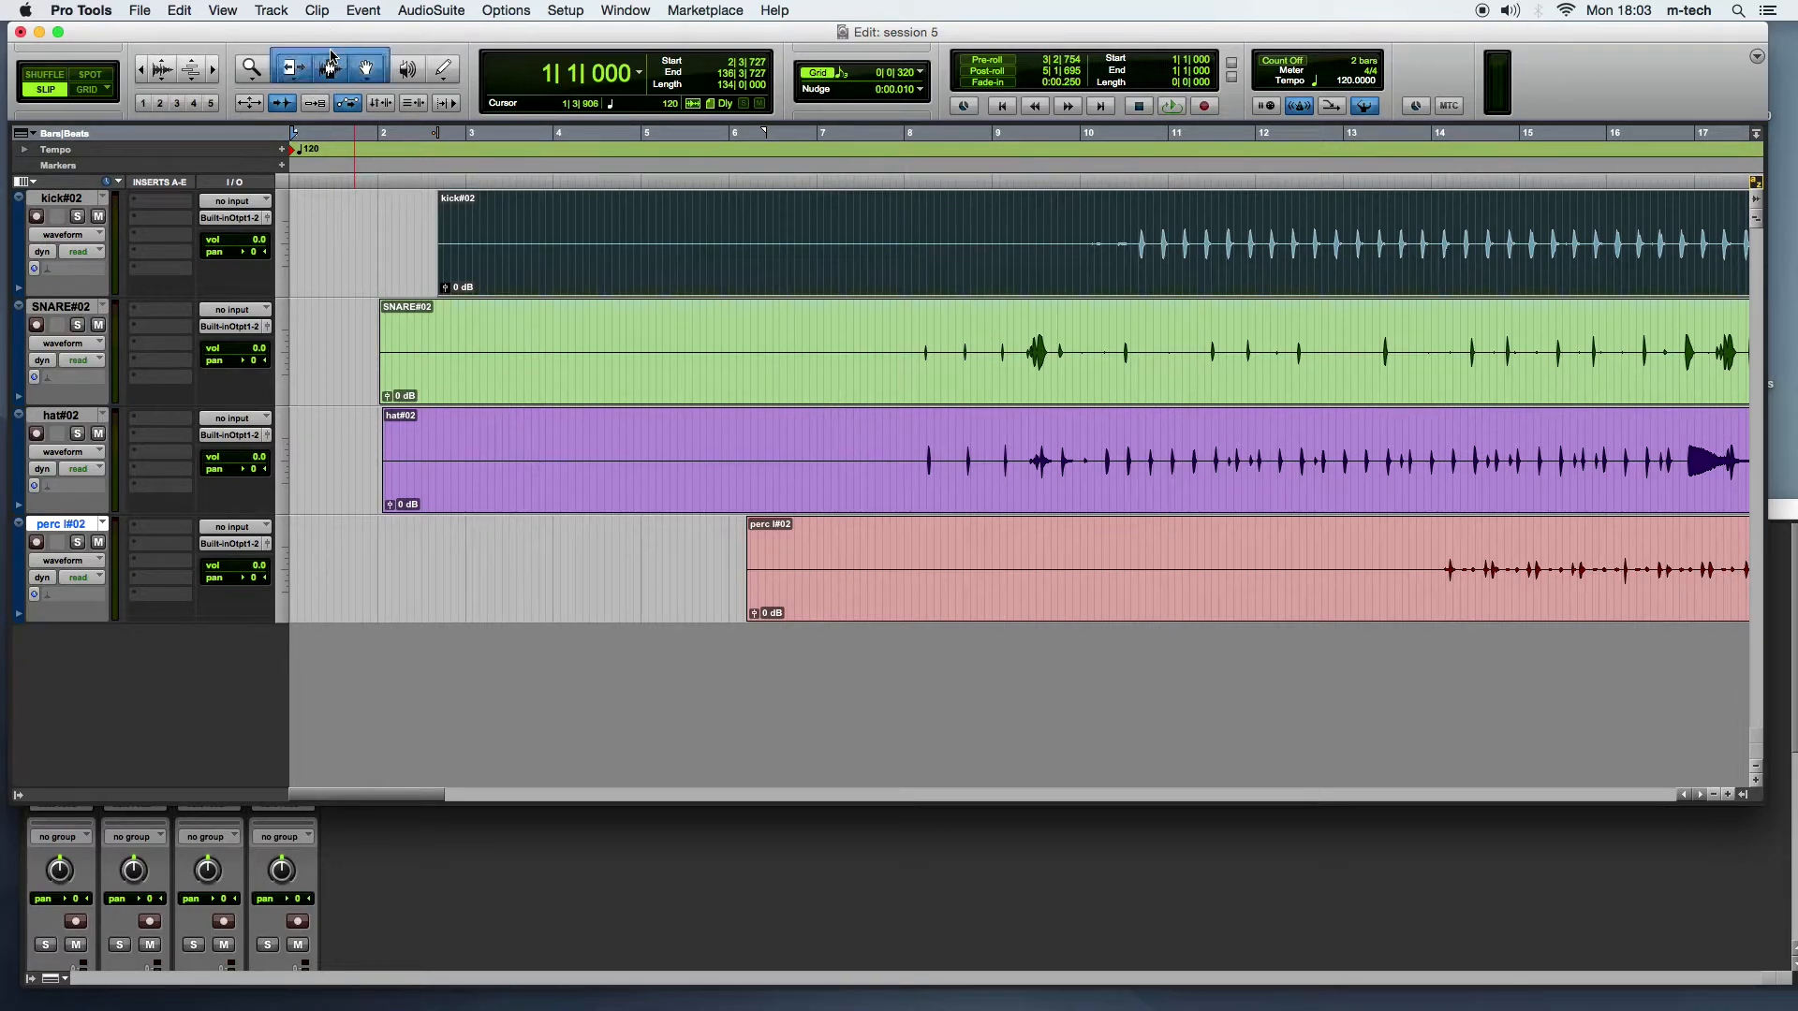
{"action": "left_click", "coordinate": [316, 103]}
Step: Select a range of kick#02 from about 2|4|776 to 3|3|271, and adjust a short fade-in at the clip's start
{"action": "left_click_drag", "start_coordinate": [516, 222], "coordinate": [461, 214]}
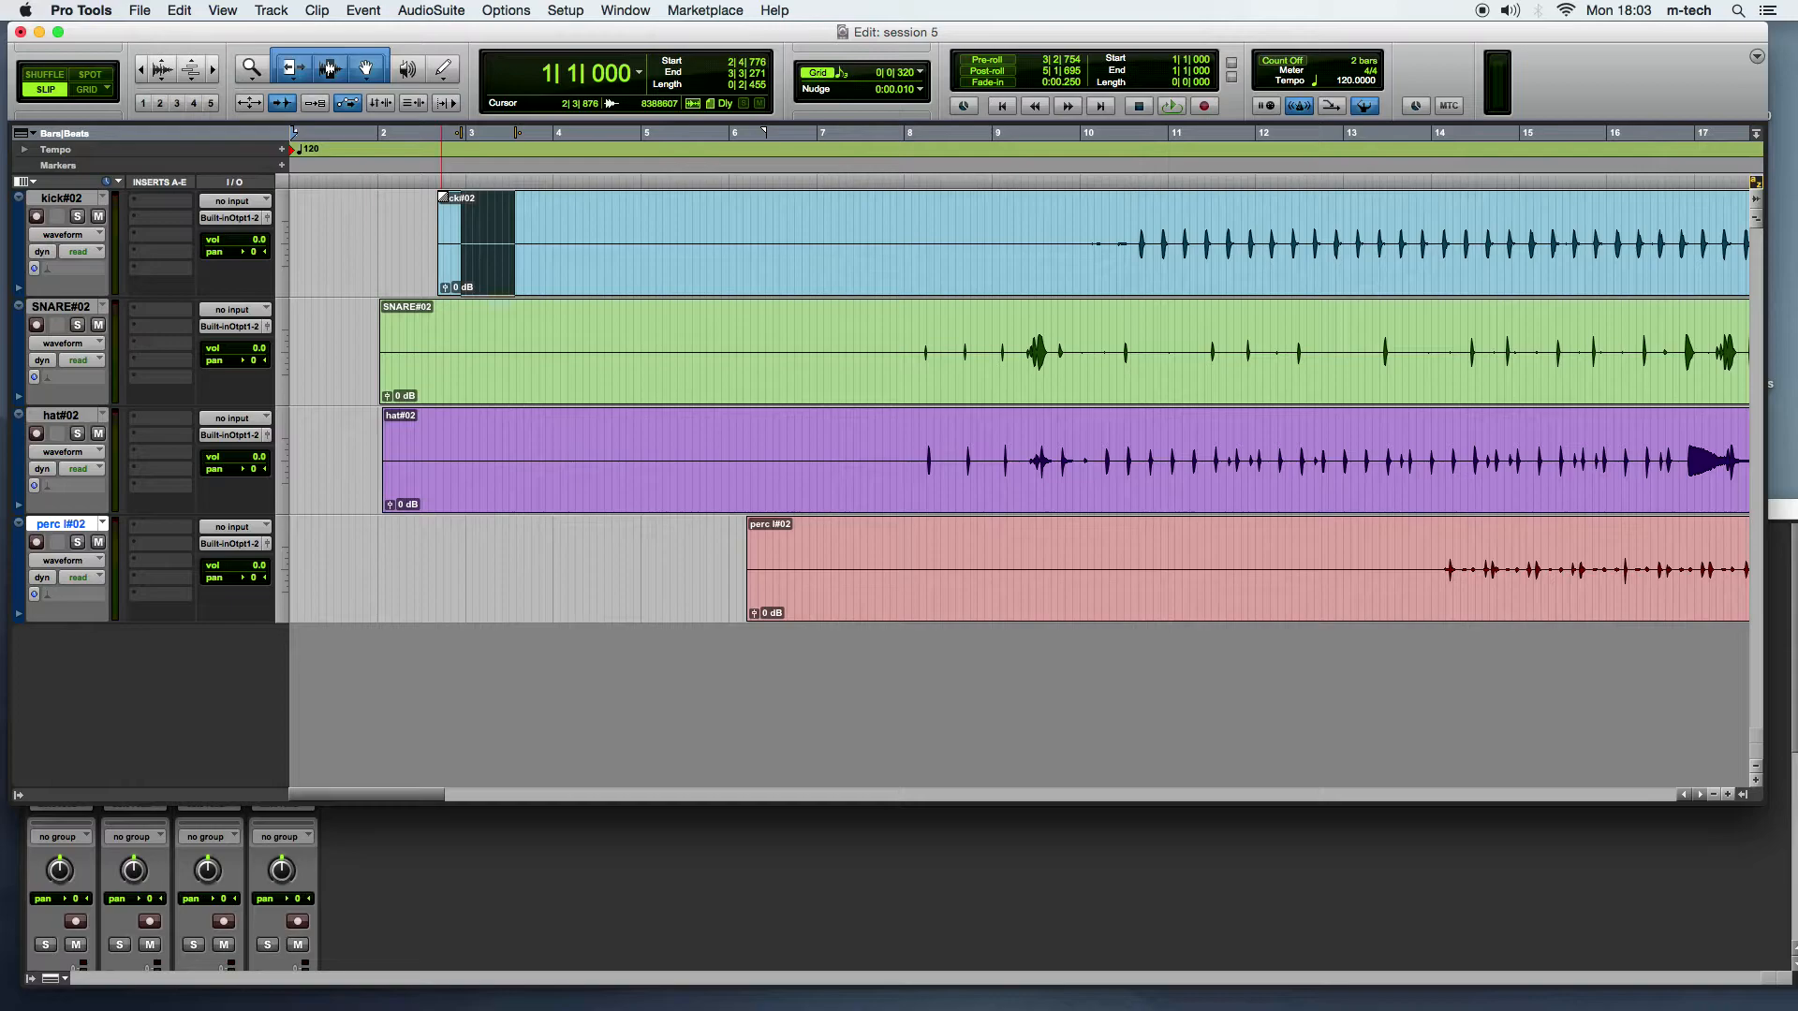
{"action": "mouse_move", "coordinate": [442, 196]}
{"action": "left_mouse_down"}
{"action": "mouse_move", "coordinate": [488, 192]}
{"action": "mouse_move", "coordinate": [412, 194]}
{"action": "left_mouse_up"}
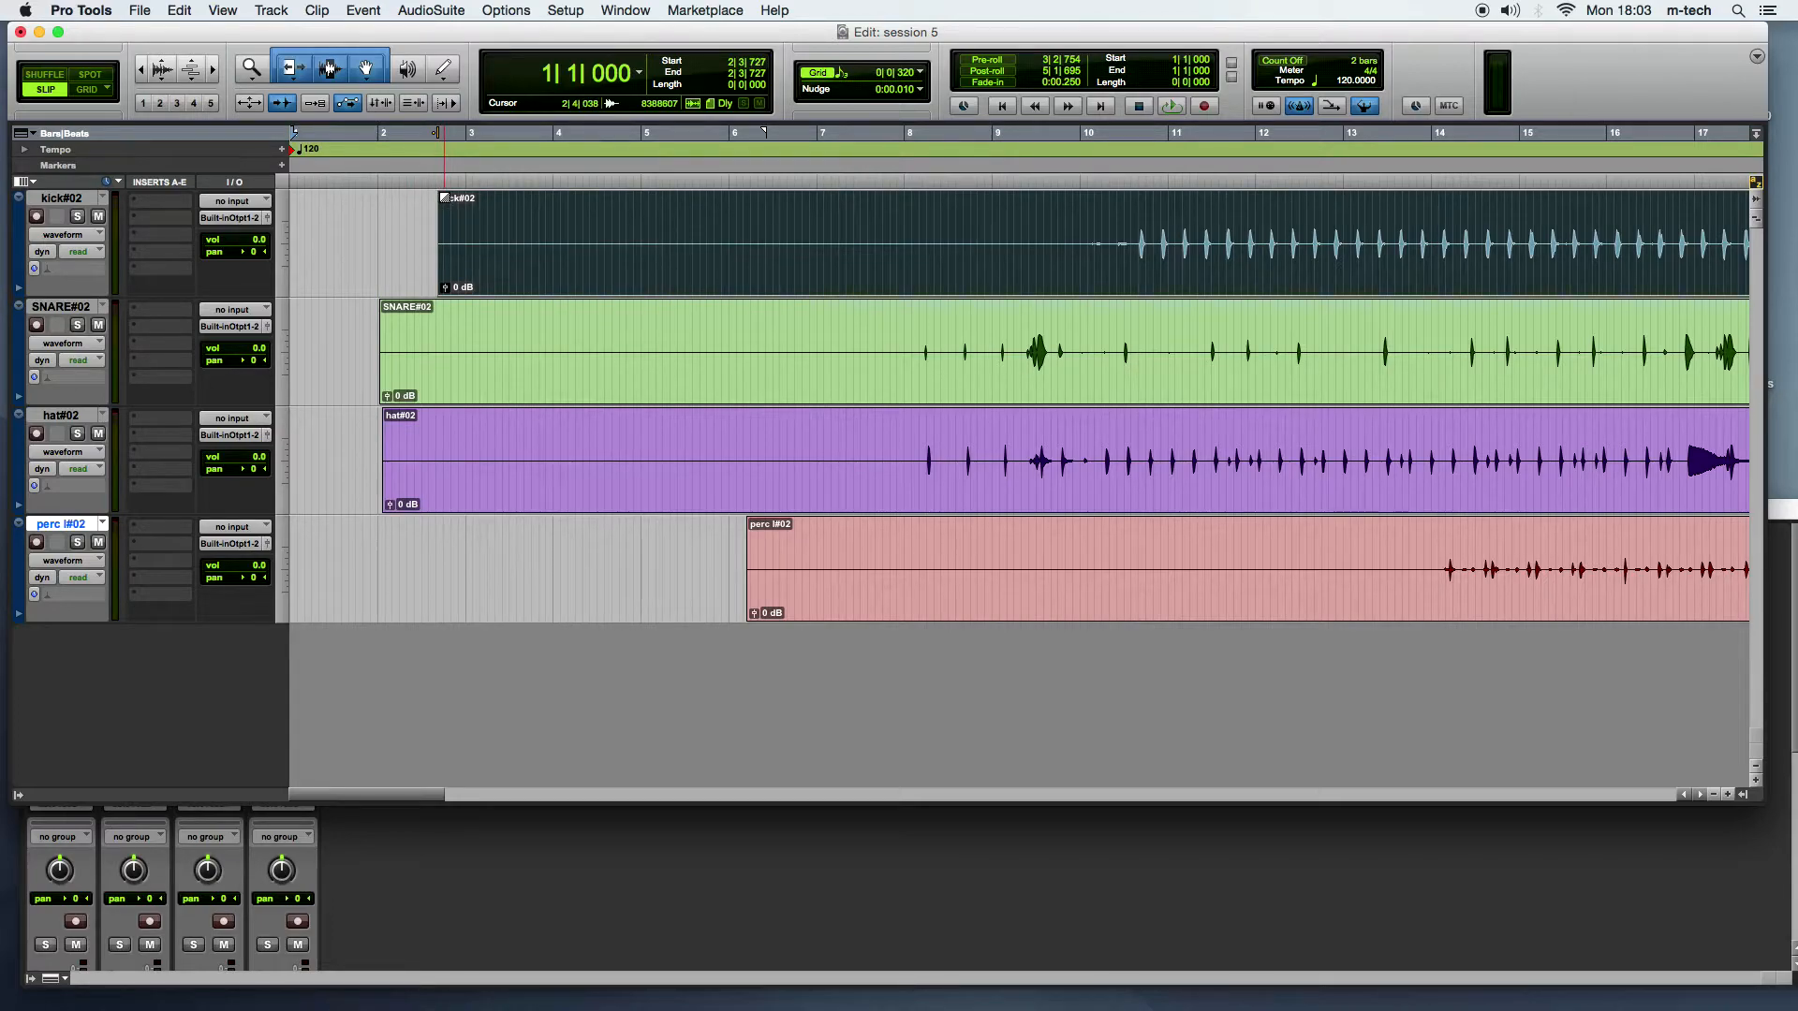
Step: Move the kick#02 clip earlier to about 2|1|722, and try range and whole-clip selection on it with the Smart Tool
{"action": "left_click", "coordinate": [512, 272]}
{"action": "left_click_drag", "start_coordinate": [590, 256], "coordinate": [546, 252]}
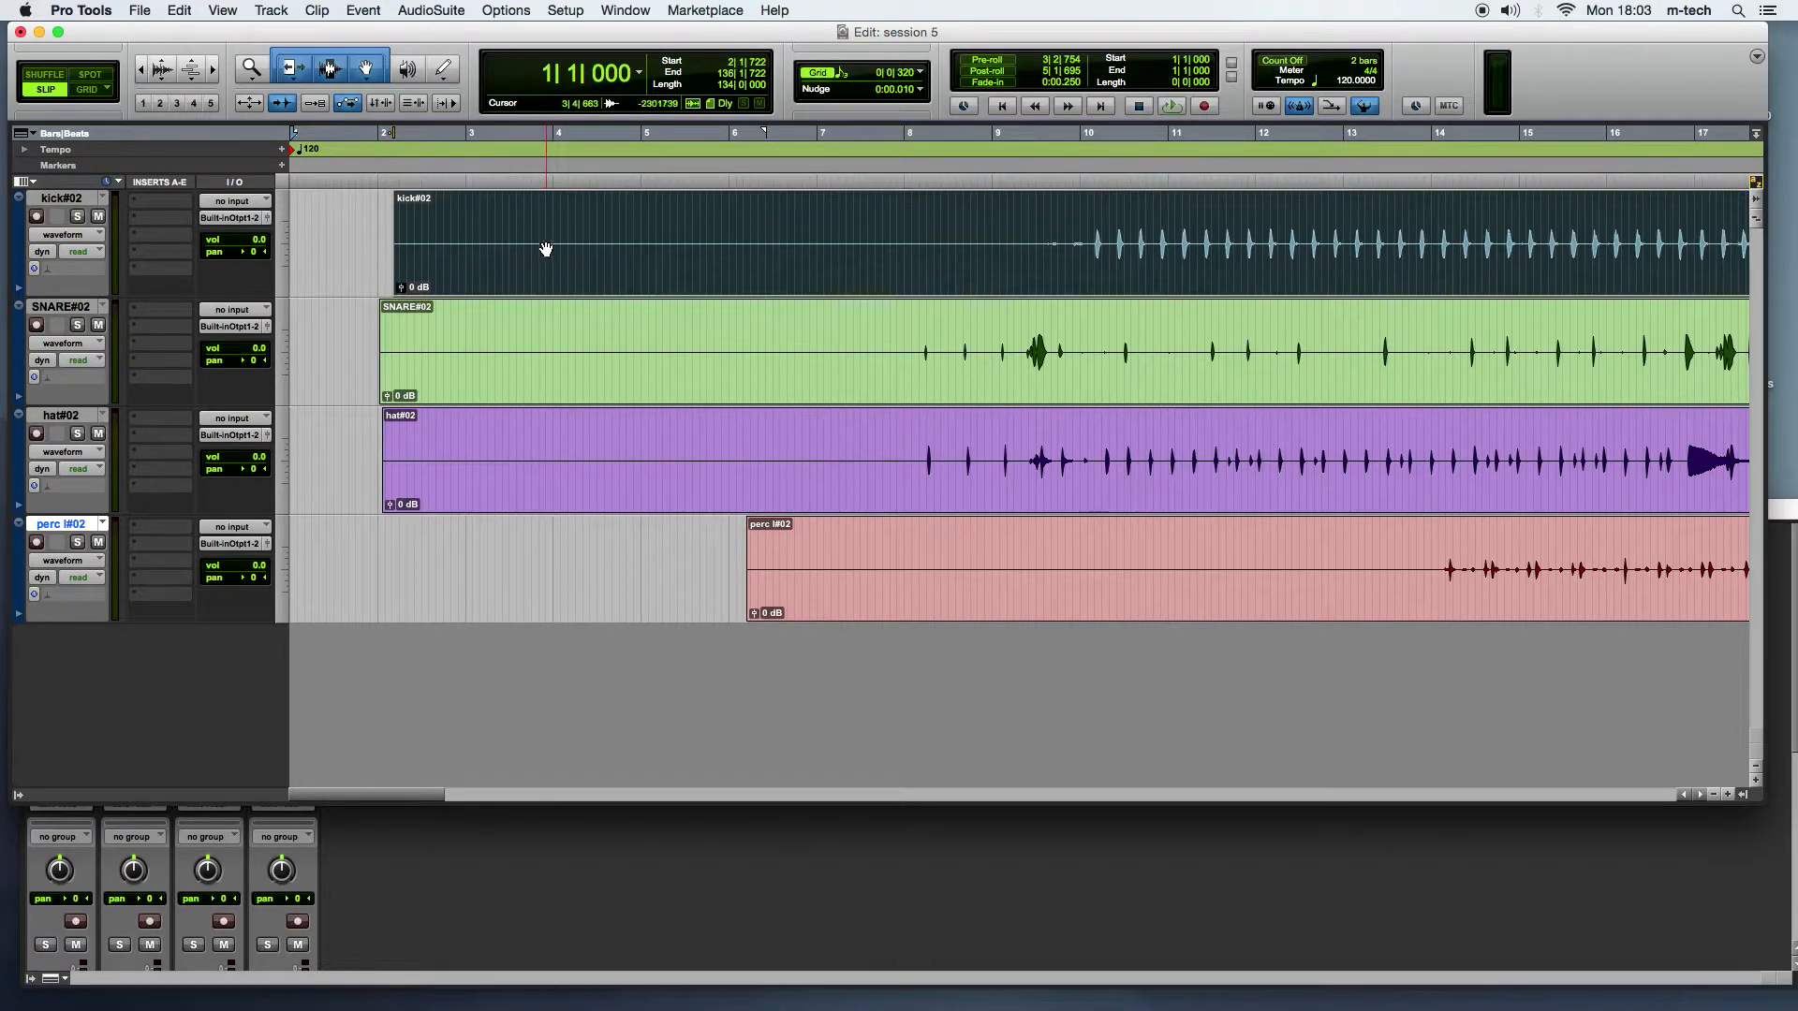
{"action": "left_click", "coordinate": [544, 220]}
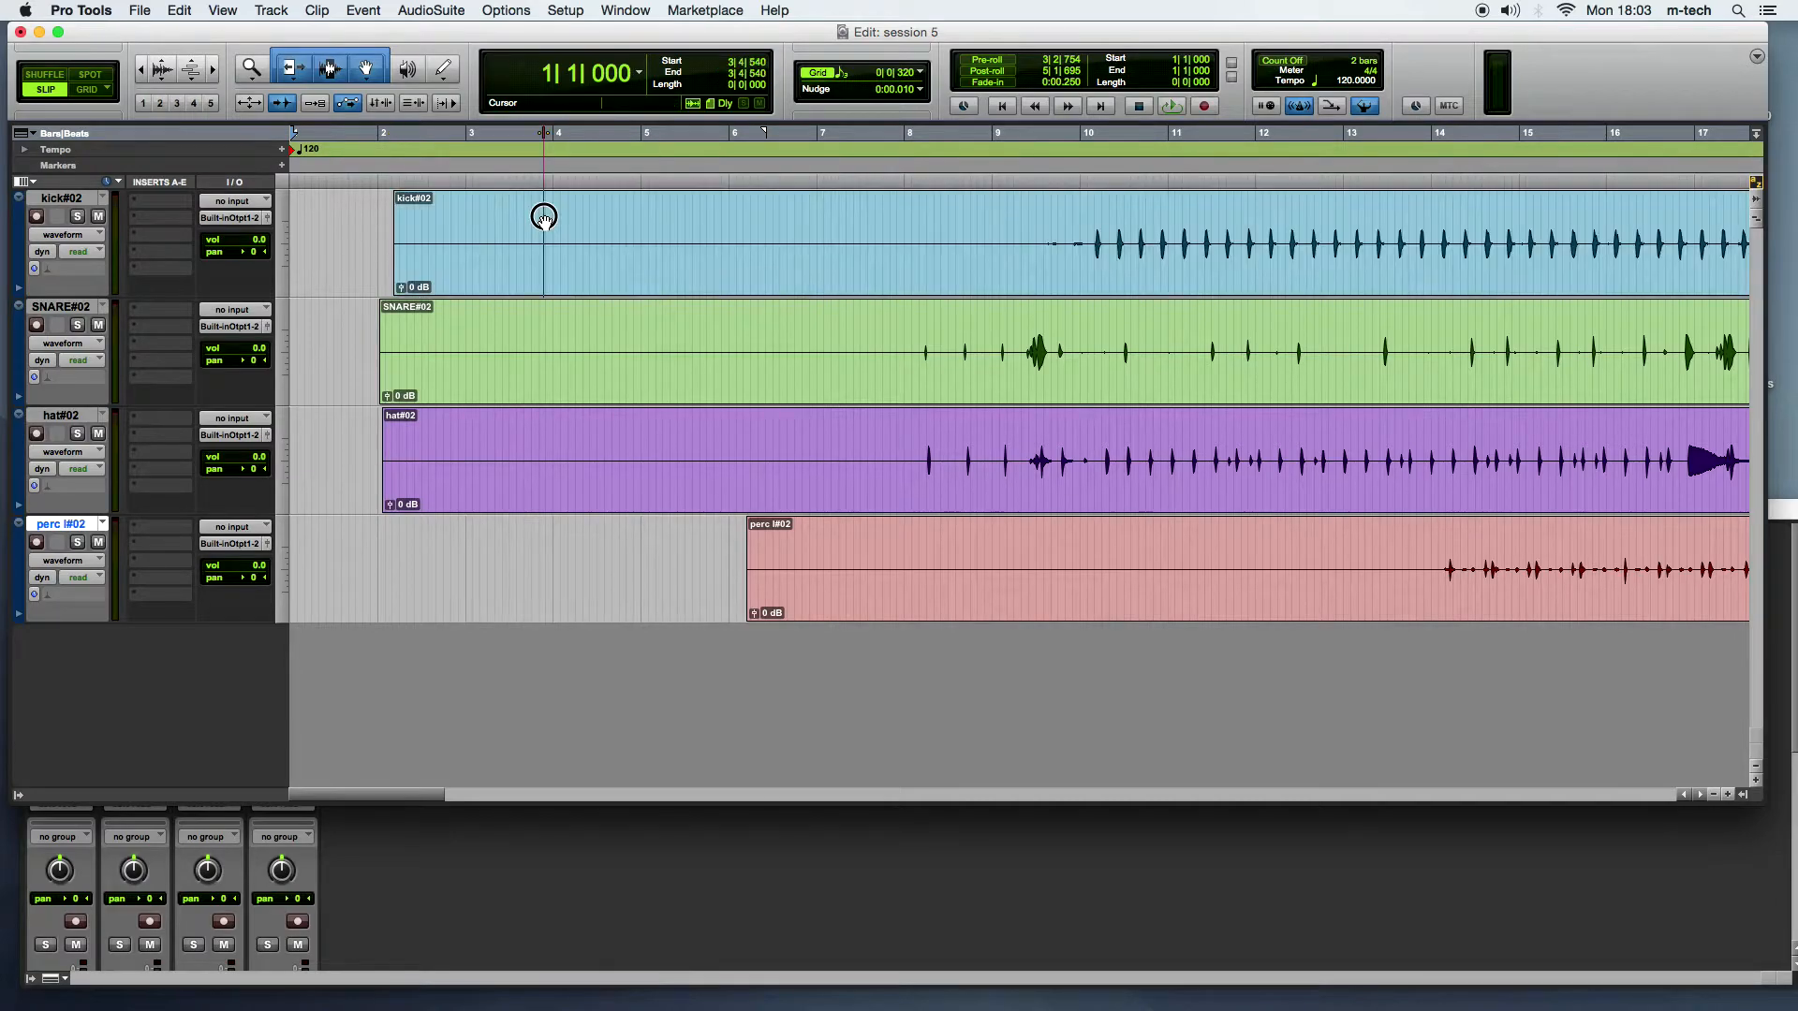
{"action": "left_click_drag", "start_coordinate": [544, 219], "coordinate": [640, 215]}
{"action": "left_click", "coordinate": [528, 288]}
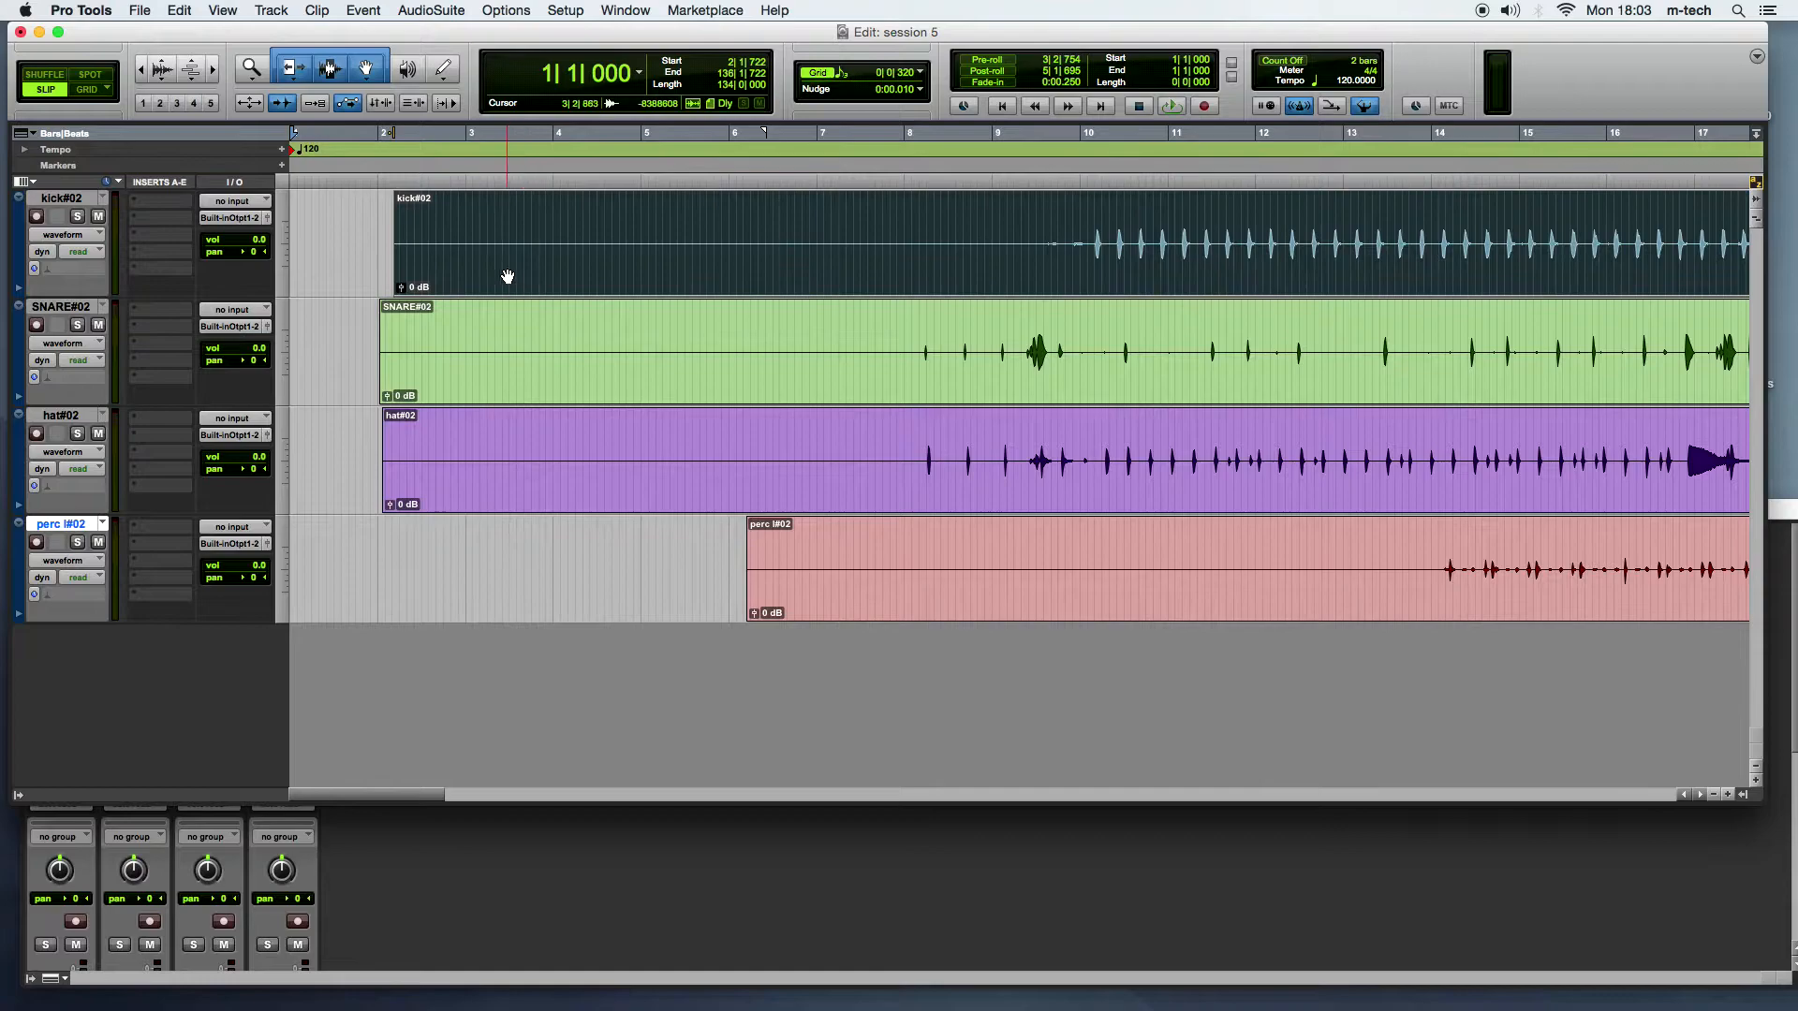
{"action": "mouse_move", "coordinate": [397, 198]}
{"action": "left_mouse_down"}
{"action": "mouse_move", "coordinate": [418, 189]}
{"action": "mouse_move", "coordinate": [395, 192]}
{"action": "left_mouse_up"}
{"action": "left_click", "coordinate": [400, 243]}
{"action": "mouse_move", "coordinate": [396, 243]}
{"action": "left_mouse_down"}
{"action": "mouse_move", "coordinate": [441, 242]}
{"action": "mouse_move", "coordinate": [392, 242]}
{"action": "left_mouse_up"}
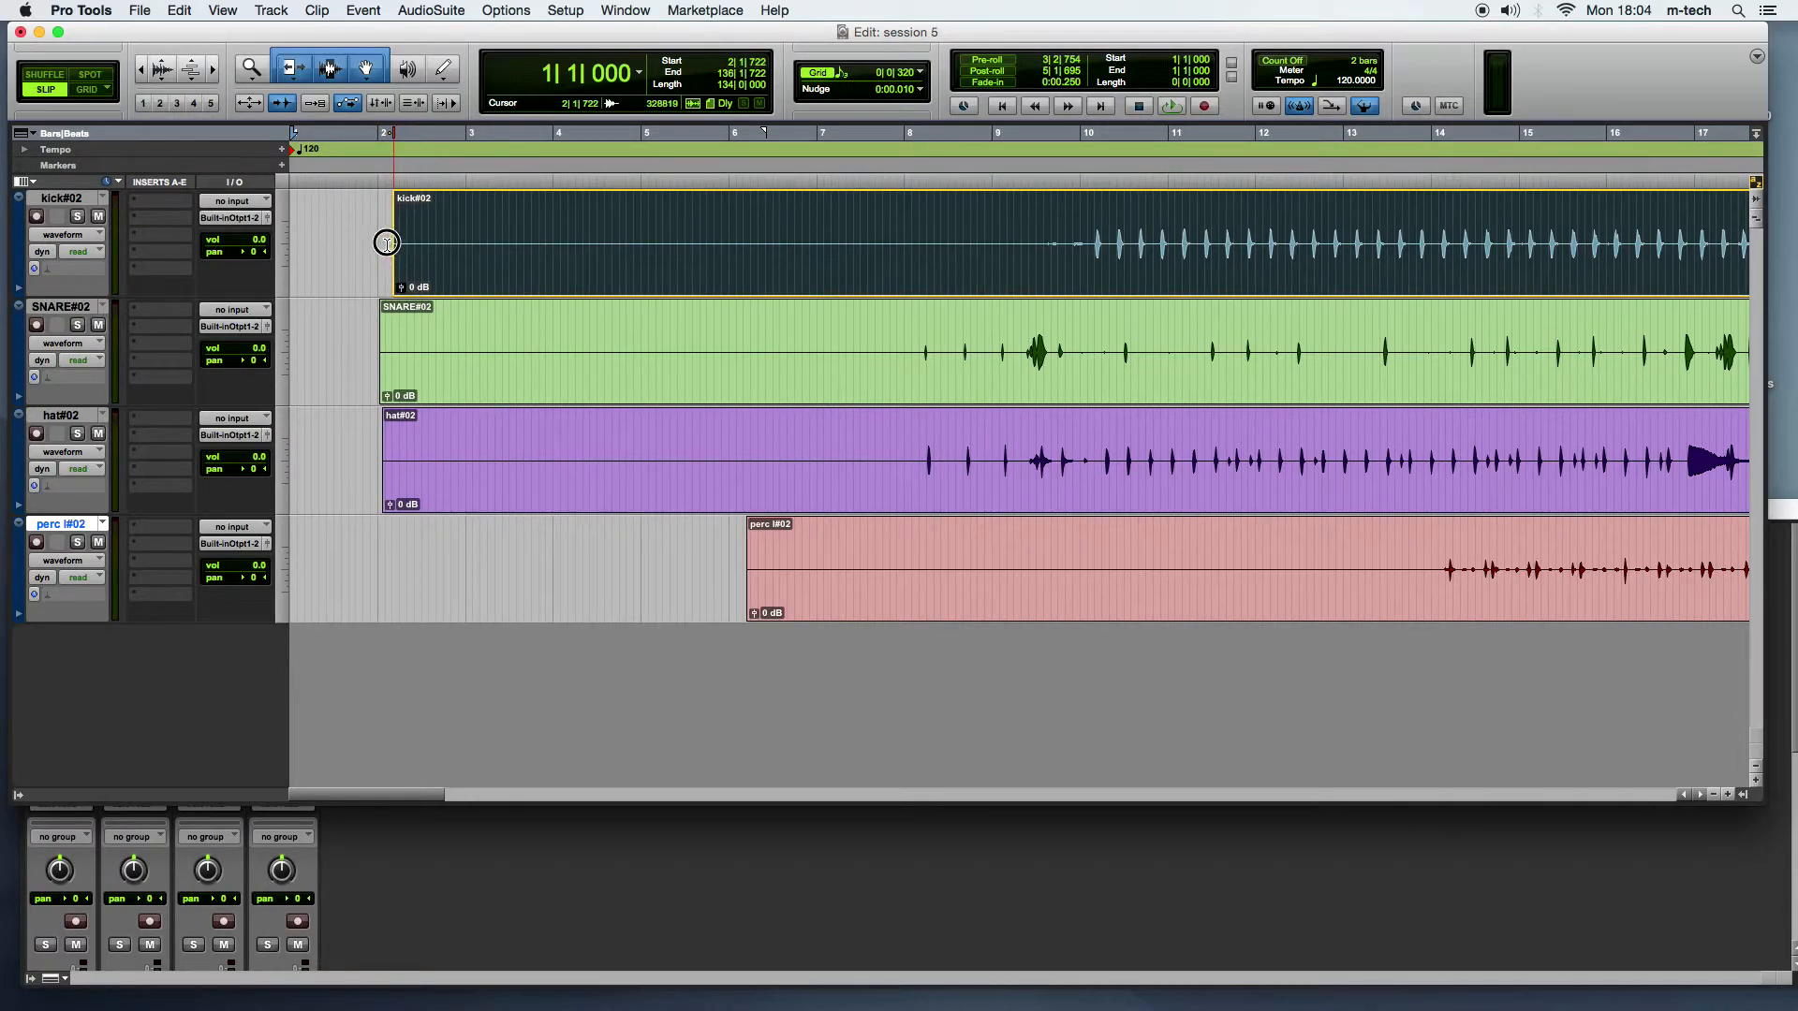
{"action": "left_click", "coordinate": [356, 270]}
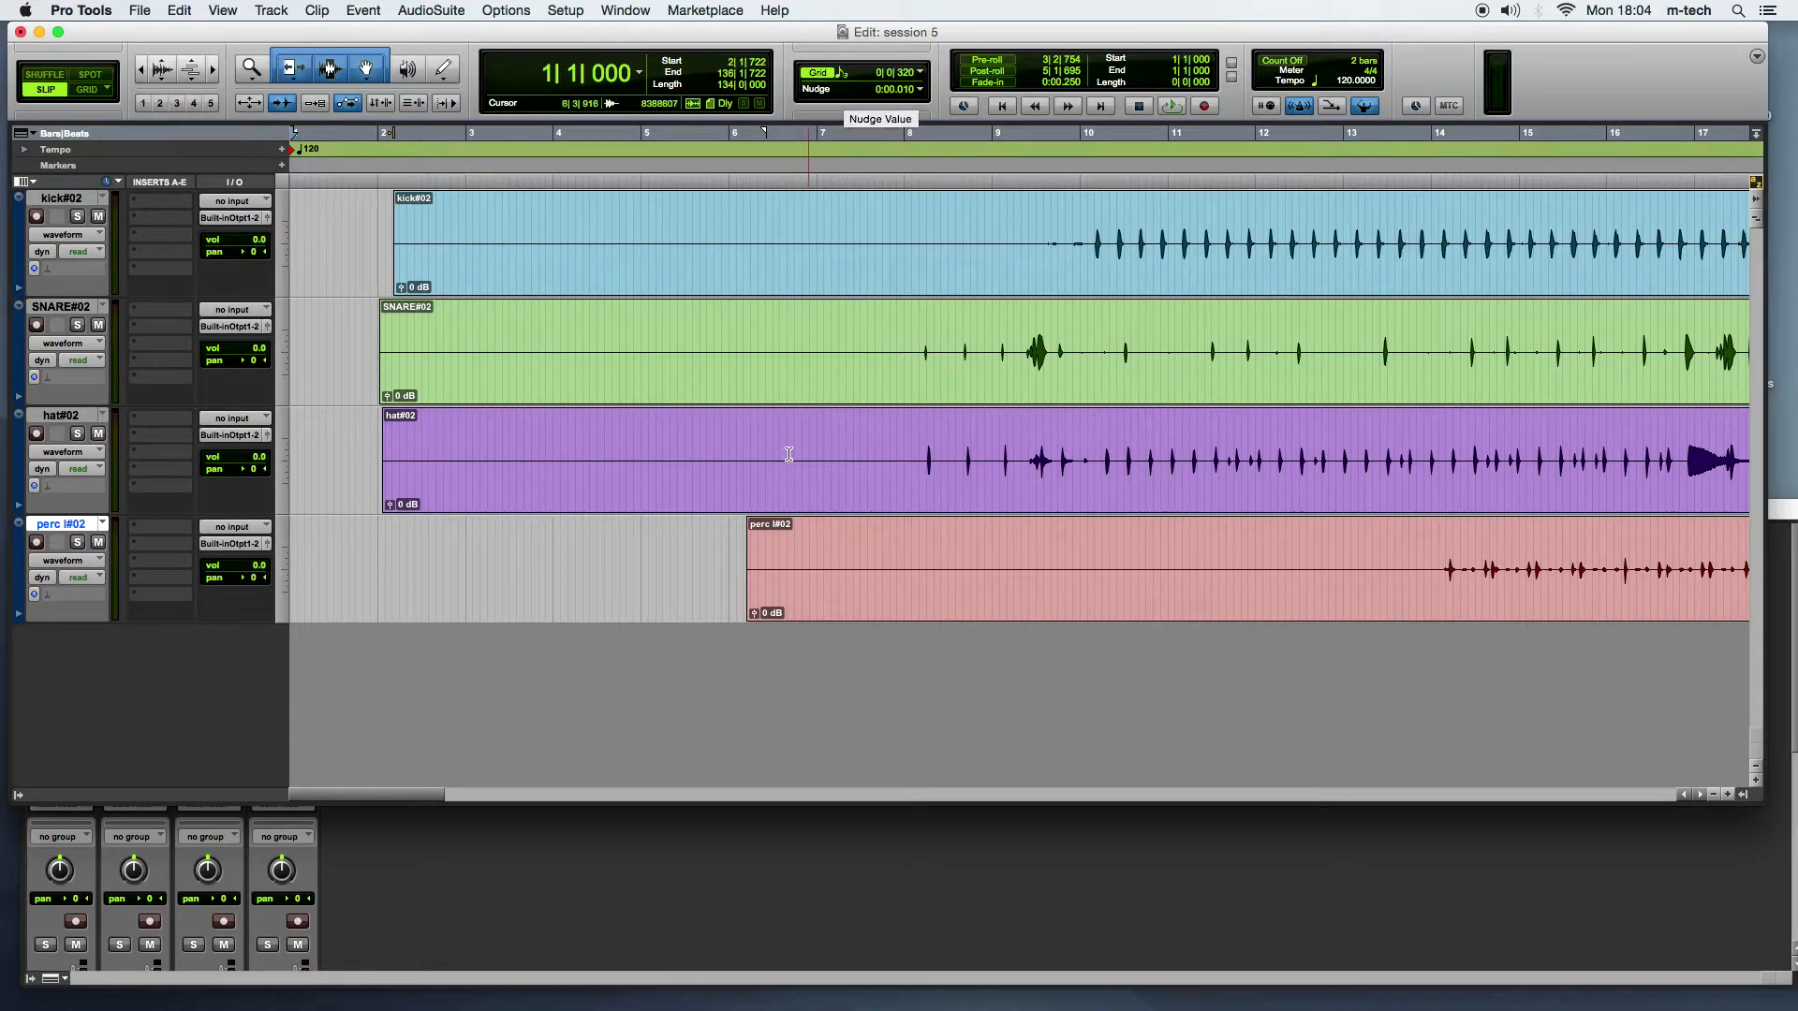
Step: Select the kick#02 clip and set the nudge value to 500 msec
{"action": "left_click", "coordinate": [777, 269]}
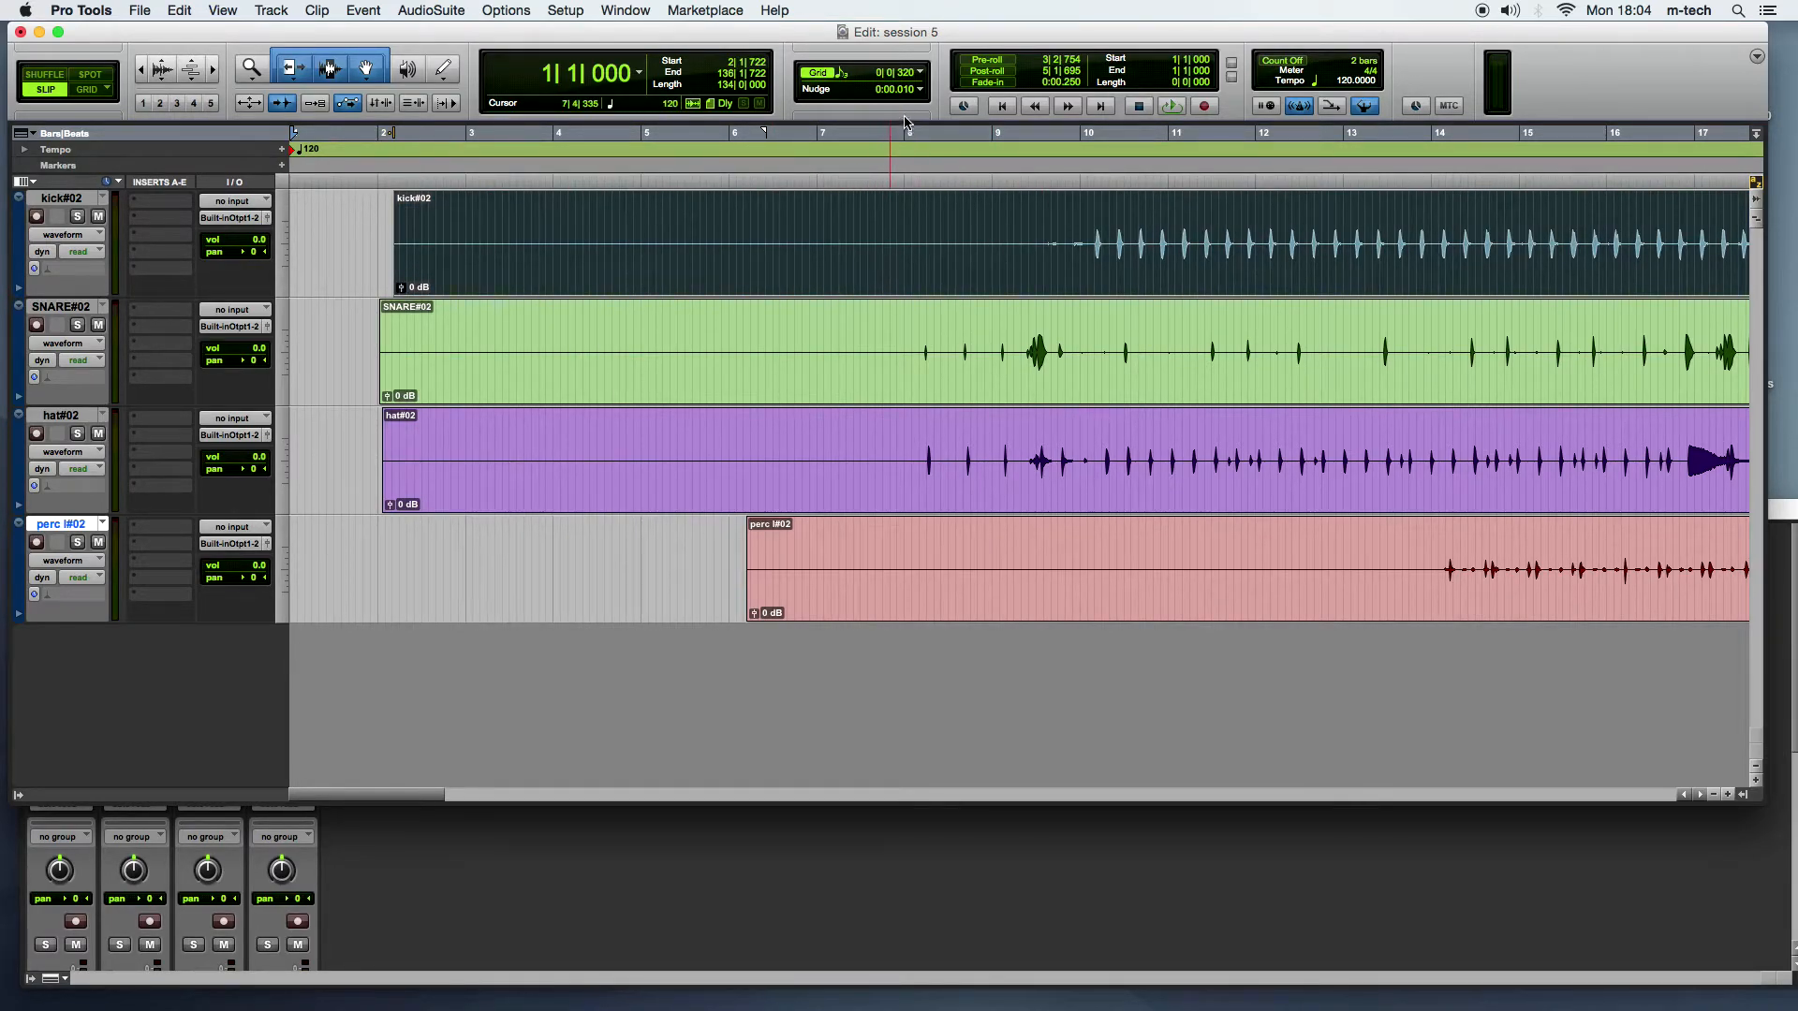
{"action": "left_click", "coordinate": [920, 90]}
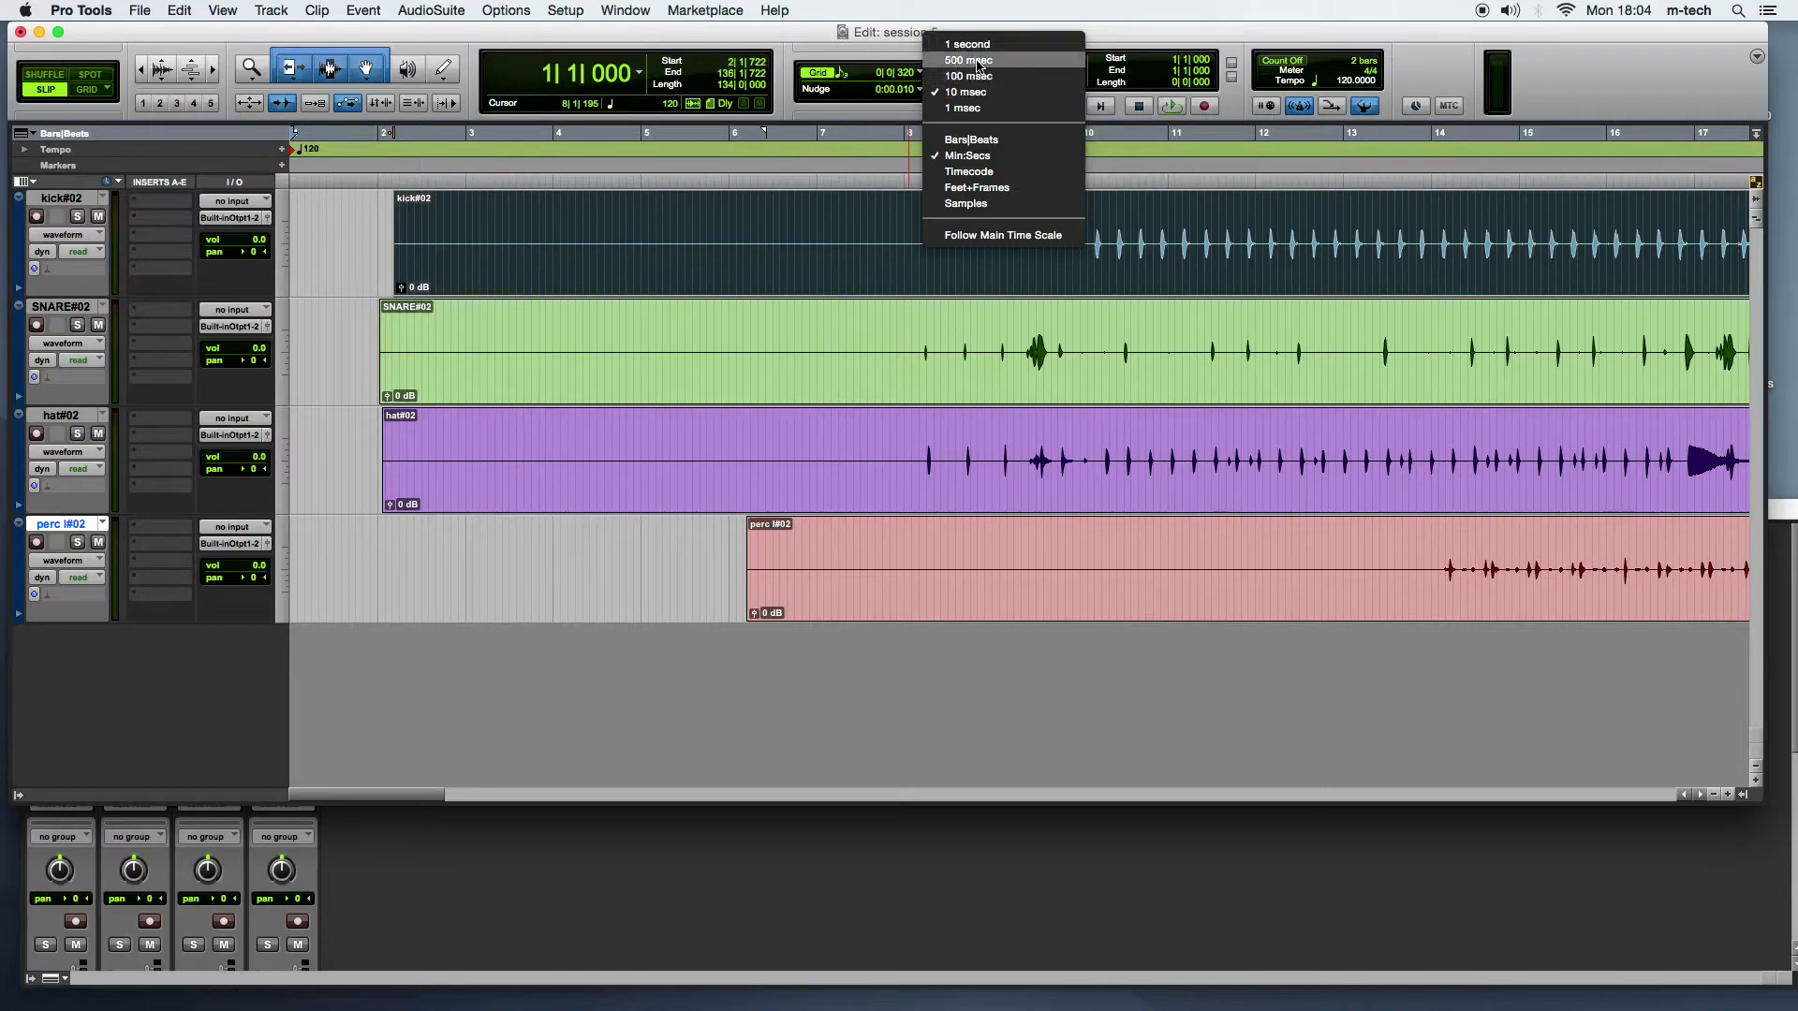
{"action": "left_click", "coordinate": [974, 62]}
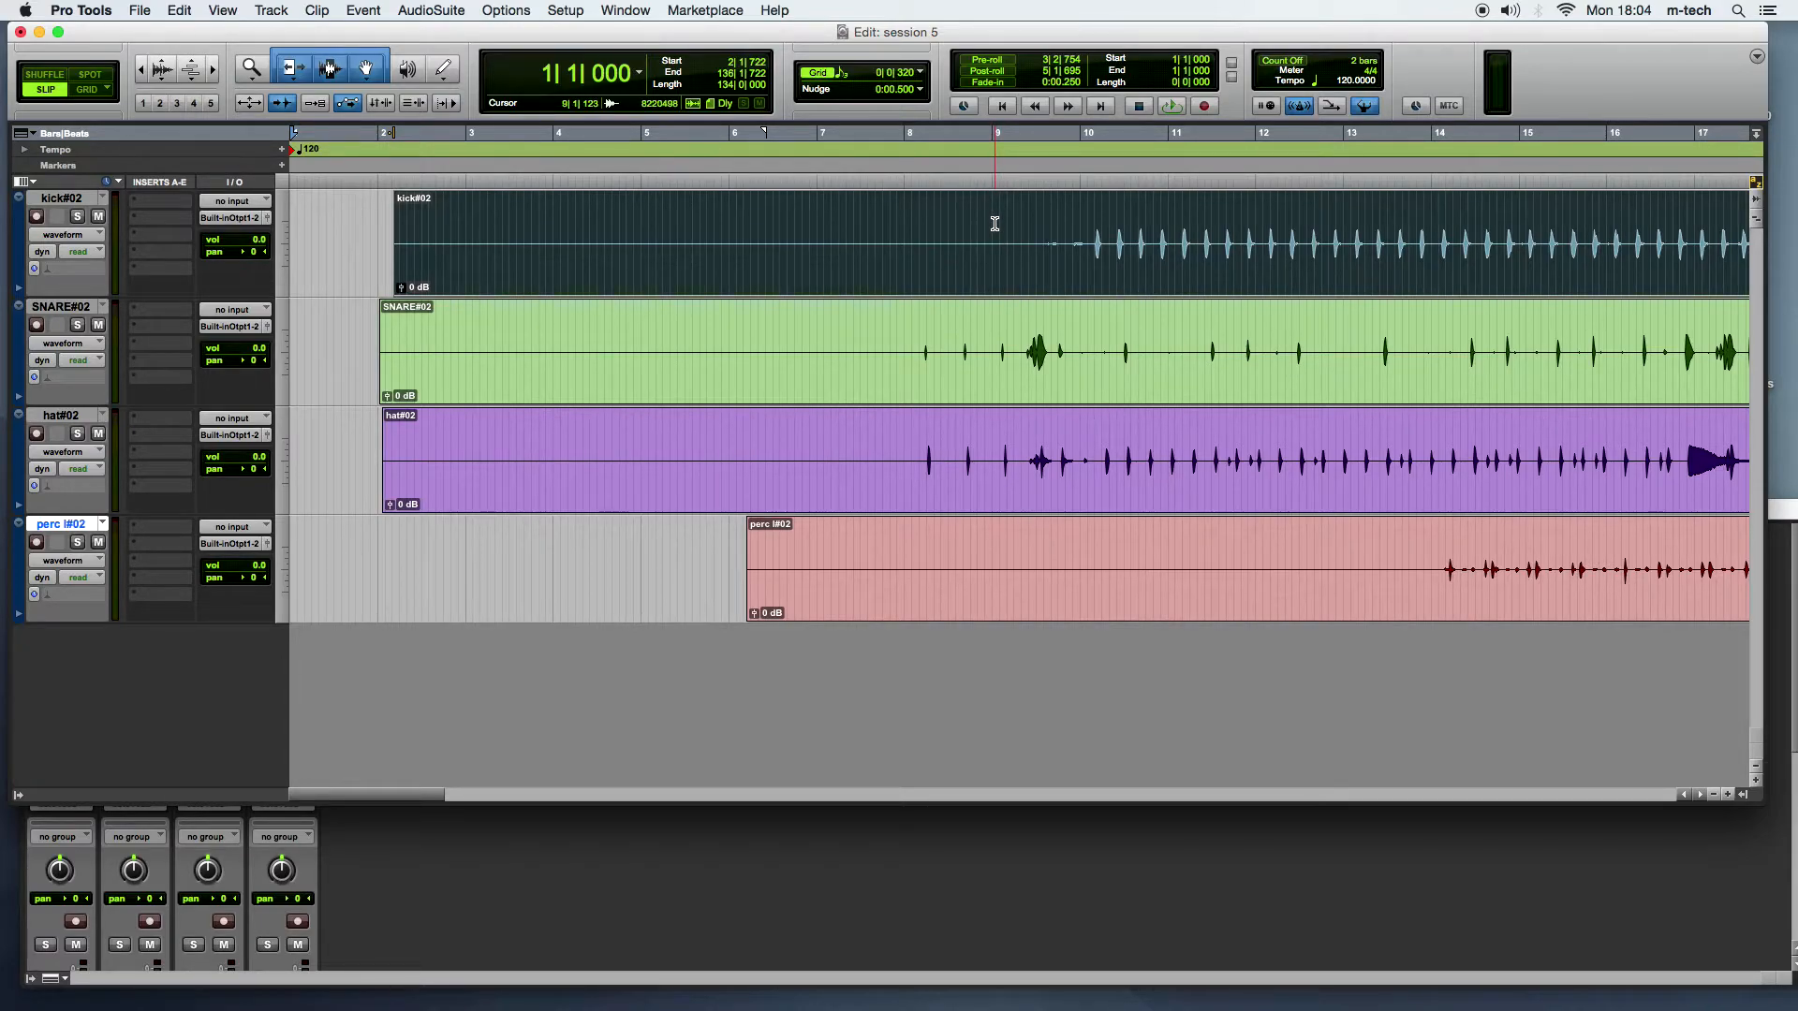
Step: Nudge the kick#02 clip earlier and later in 500 msec increments, finishing with its start at 1|3|722
{"action": "key", "text": "minus"}
{"action": "key", "text": "minus"}
{"action": "key", "text": "minus"}
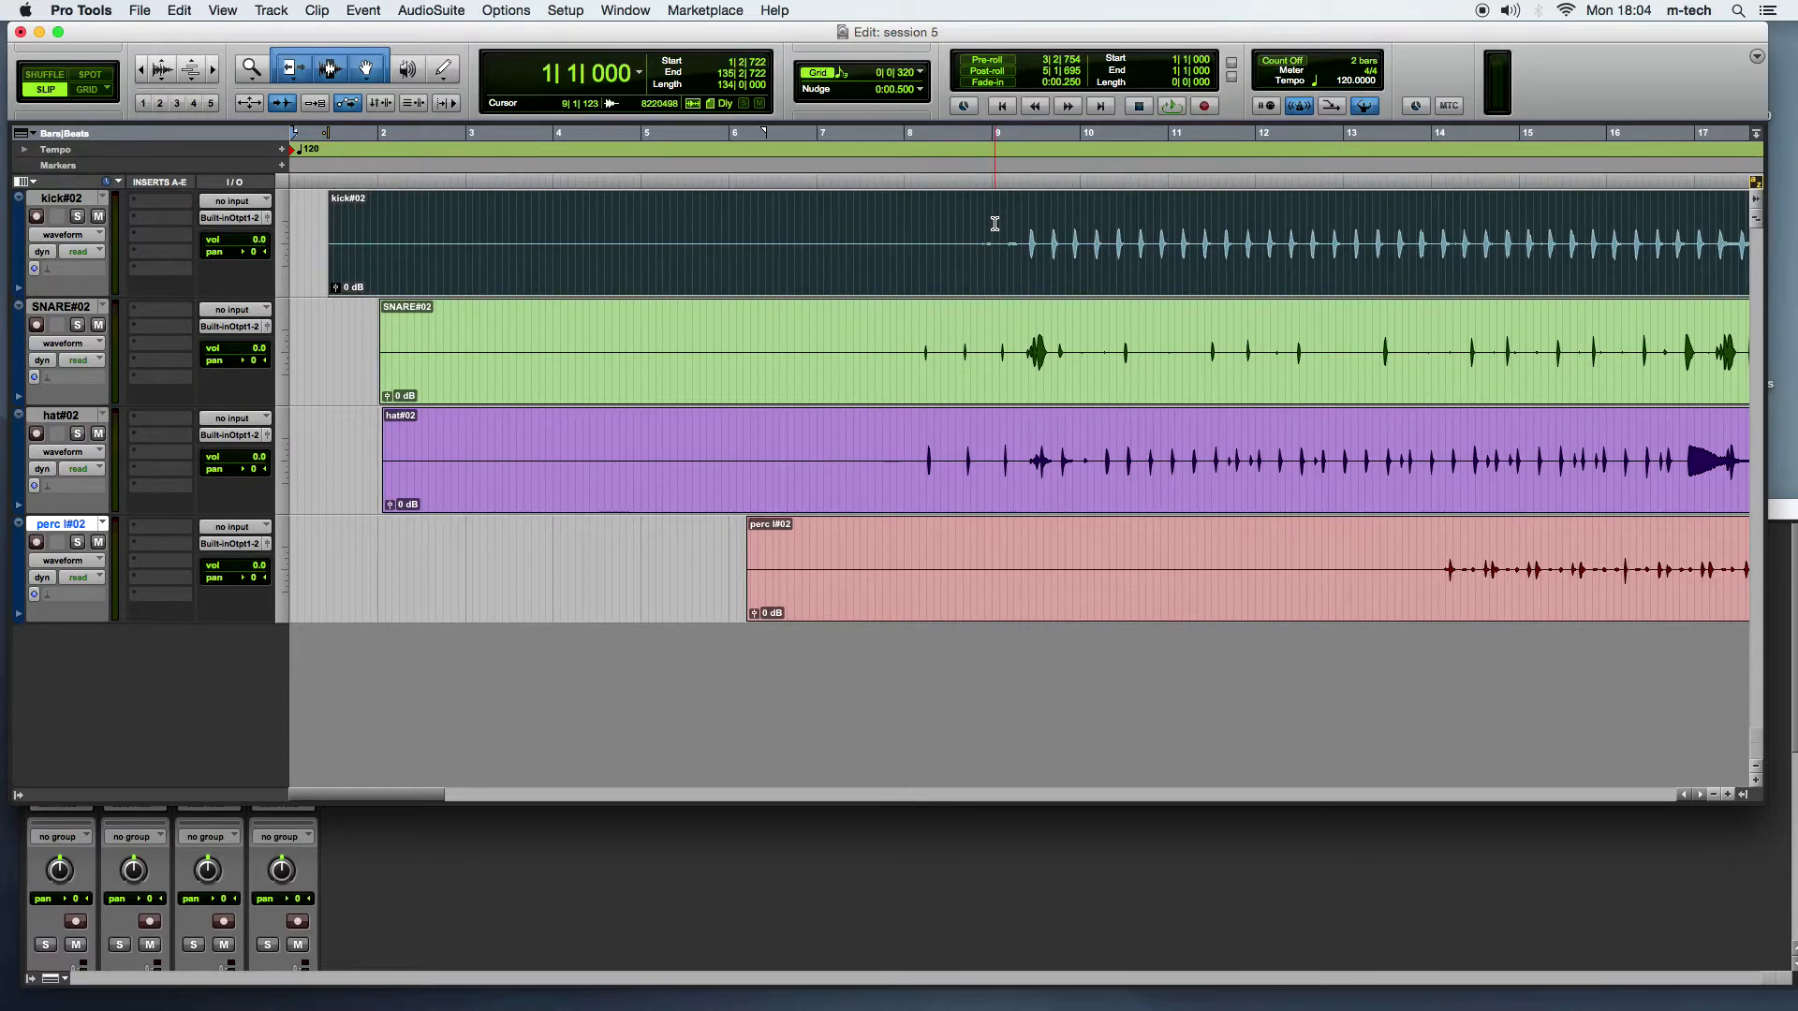
{"action": "key", "text": "plus"}
{"action": "key", "text": "plus"}
{"action": "key", "text": "plus"}
{"action": "key", "text": "plus"}
{"action": "key", "text": "plus"}
{"action": "key", "text": "minus"}
{"action": "key", "text": "minus"}
{"action": "key", "text": "minus"}
{"action": "key", "text": "plus"}
{"action": "key", "text": "plus"}
{"action": "key", "text": "plus"}
{"action": "key", "text": "minus"}
{"action": "key", "text": "minus"}
{"action": "key", "text": "minus"}
{"action": "key", "text": "minus"}
{"action": "key", "text": "plus"}
{"action": "key", "text": "plus"}
{"action": "key", "text": "minus"}
{"action": "key", "text": "minus"}
{"action": "key", "text": "plus"}
{"action": "key", "text": "plus"}
{"action": "key", "text": "minus"}
{"action": "key", "text": "minus"}
{"action": "key", "text": "minus"}
{"action": "key", "text": "plus"}
{"action": "key", "text": "plus"}
{"action": "key", "text": "plus"}
{"action": "key", "text": "minus"}
{"action": "key", "text": "minus"}
{"action": "key", "text": "minus"}
{"action": "key", "text": "plus"}
{"action": "key", "text": "minus"}
{"action": "key", "text": "plus"}
{"action": "key", "text": "plus"}
{"action": "key", "text": "minus"}
{"action": "key", "text": "minus"}
{"action": "key", "text": "plus"}
{"action": "key", "text": "minus"}
{"action": "key", "text": "plus"}
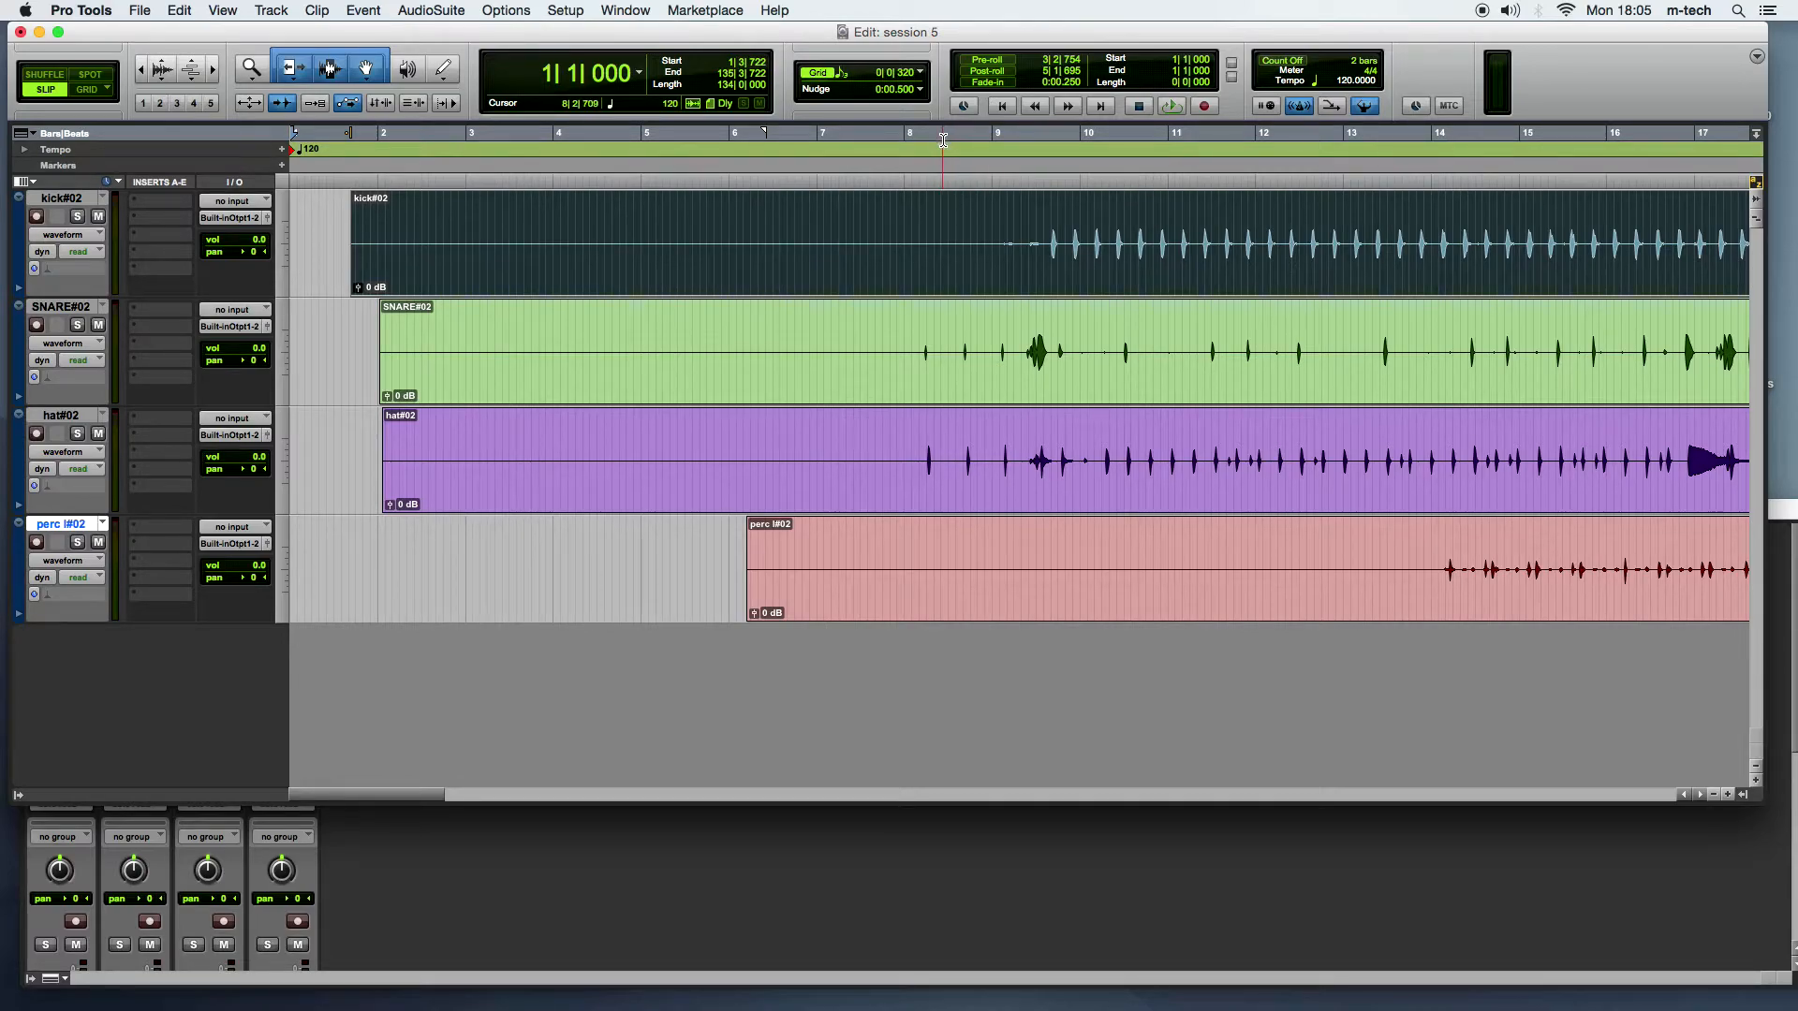
Step: Select the SNARE#02 clip, then bring up the Mix window and enlarge it to show all channel faders
{"action": "left_click", "coordinate": [871, 368]}
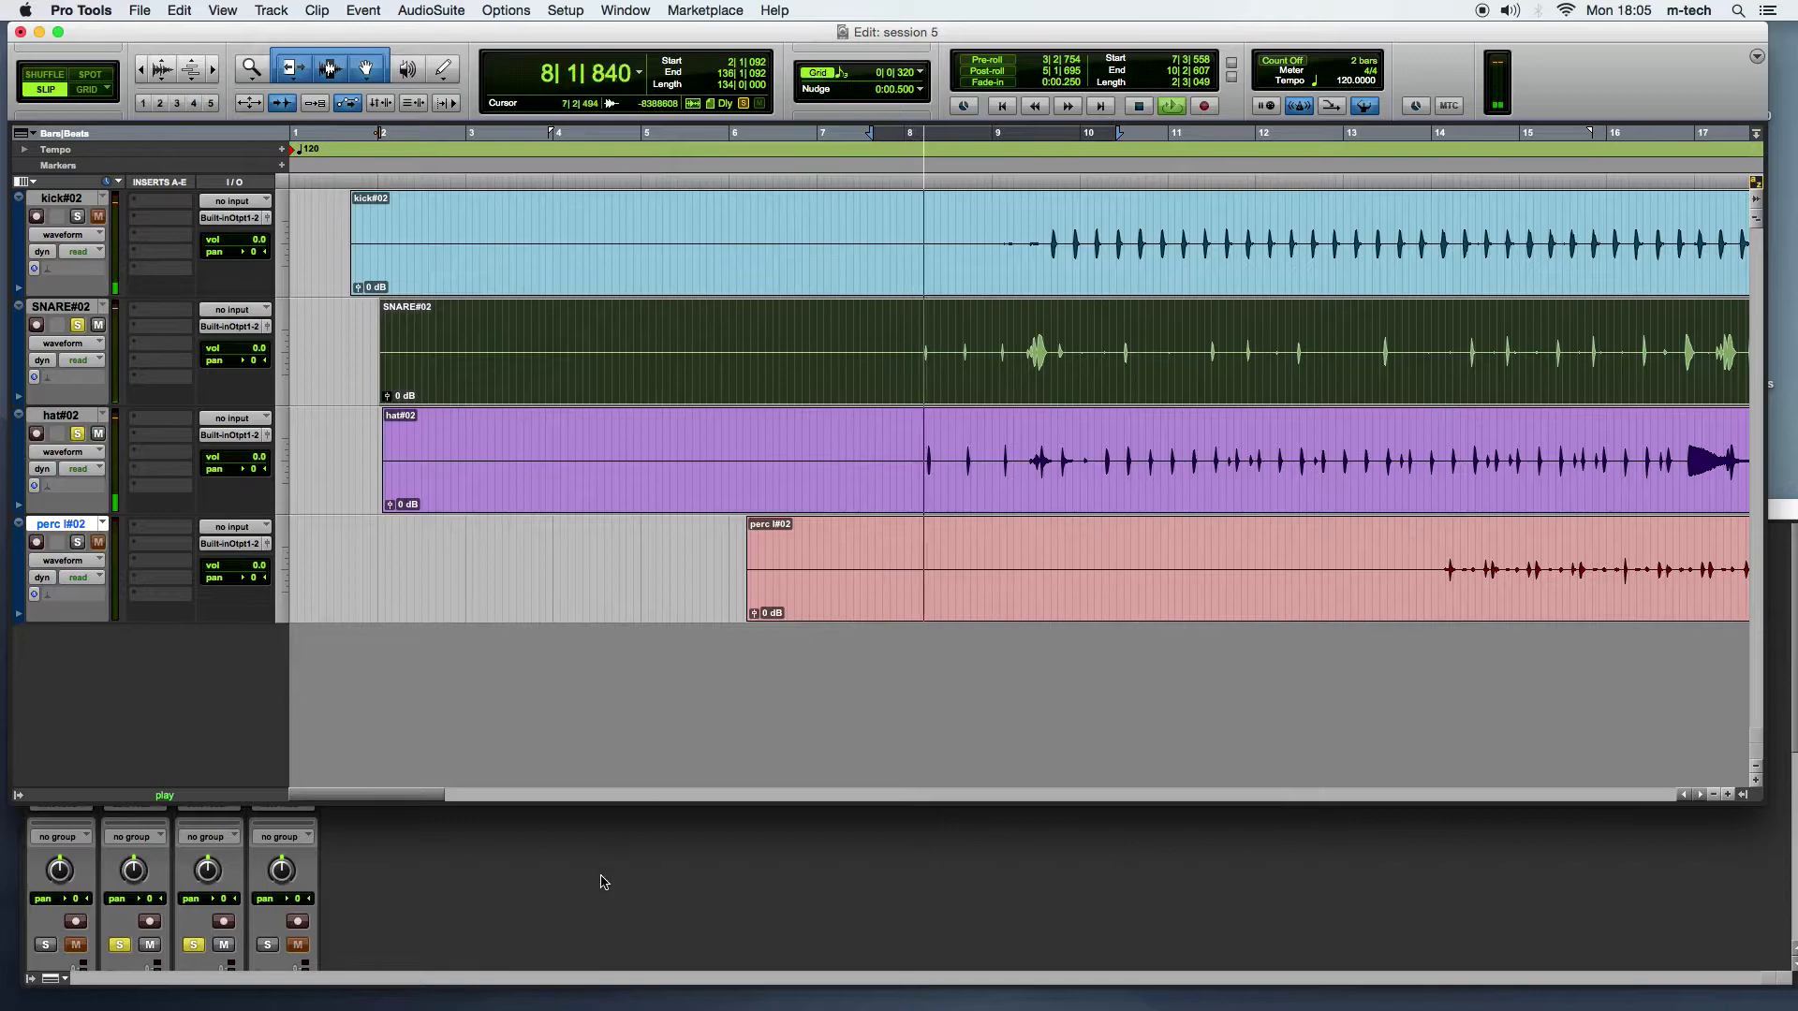
{"action": "left_click", "coordinate": [449, 862]}
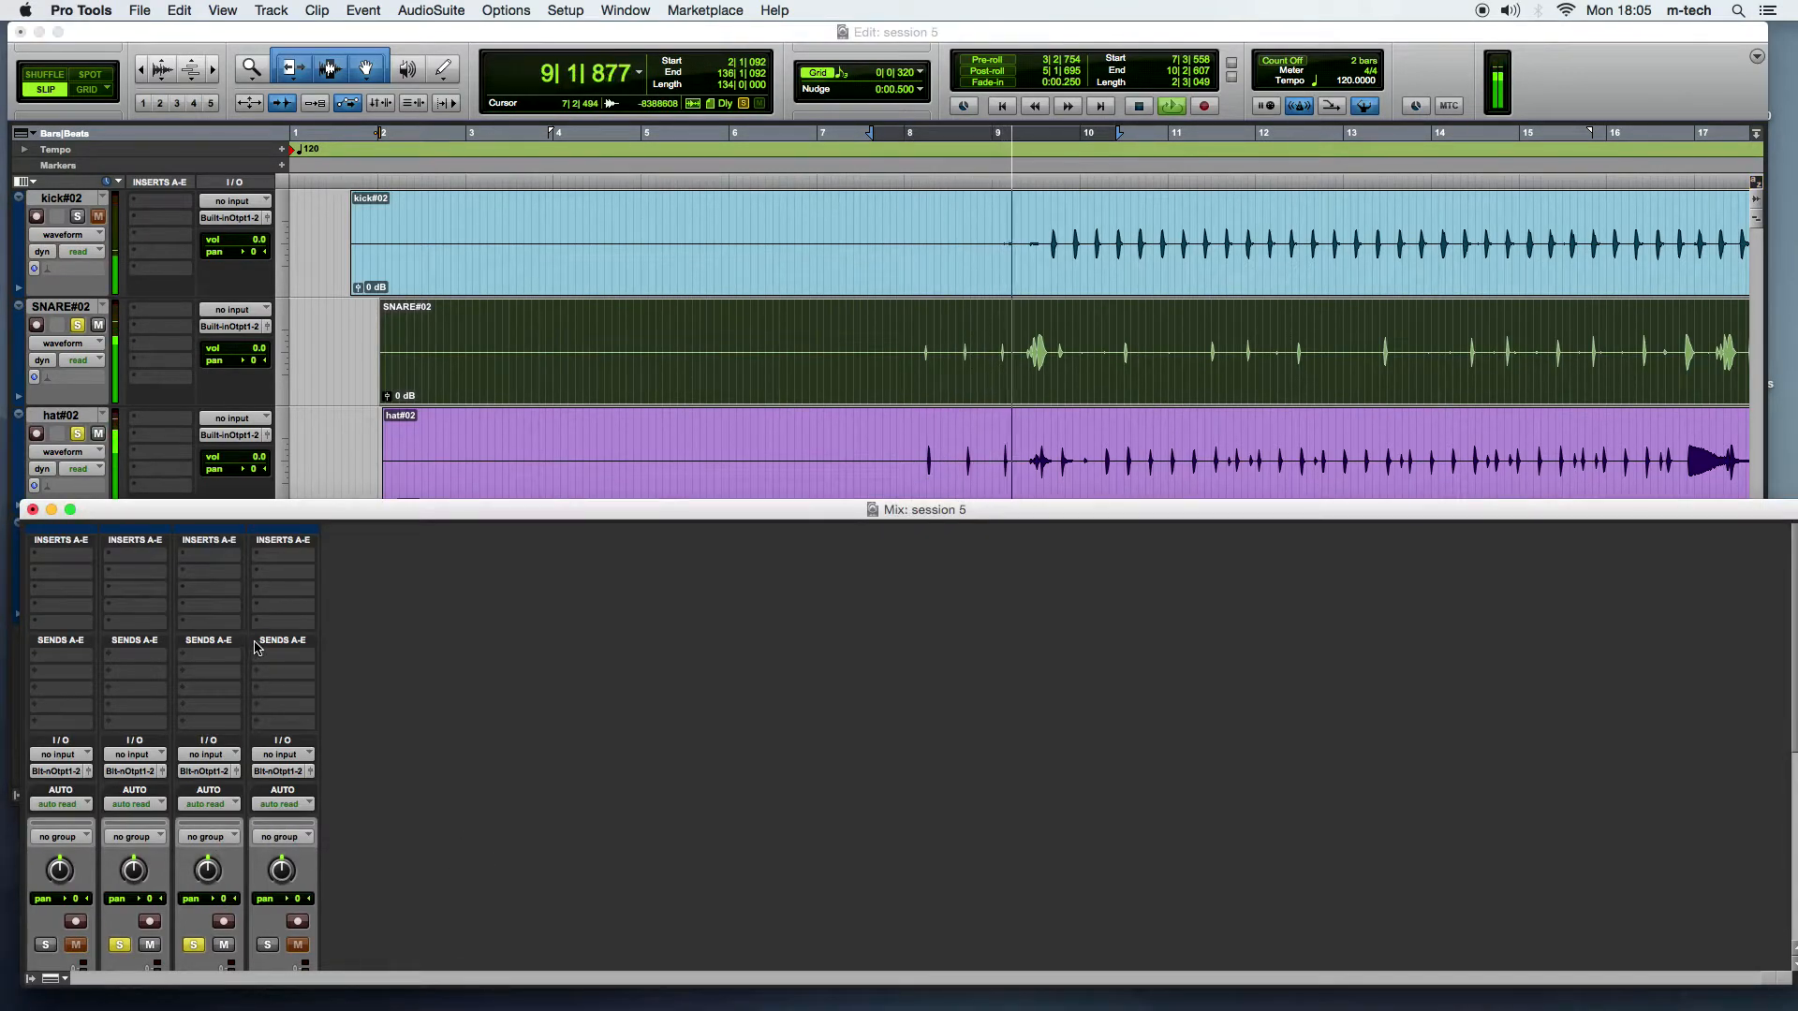
{"action": "left_click_drag", "start_coordinate": [371, 511], "coordinate": [409, 280]}
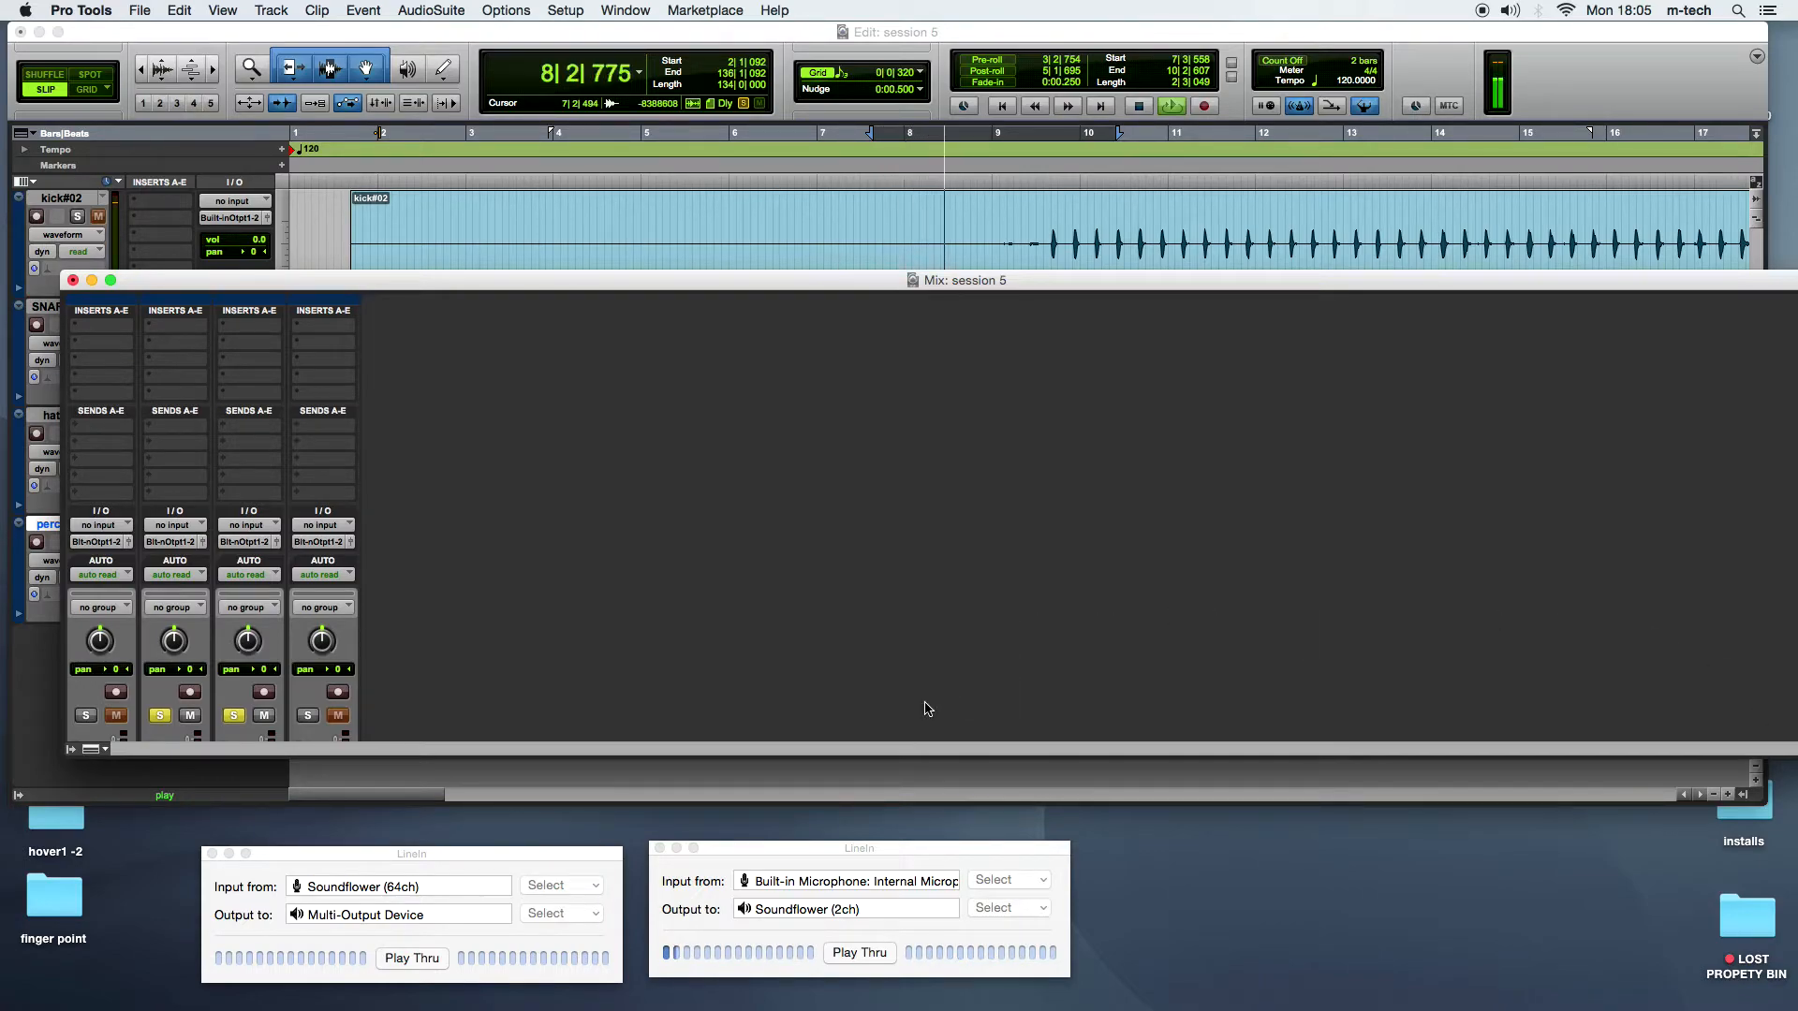
{"action": "left_click_drag", "start_coordinate": [1292, 279], "coordinate": [1127, 254]}
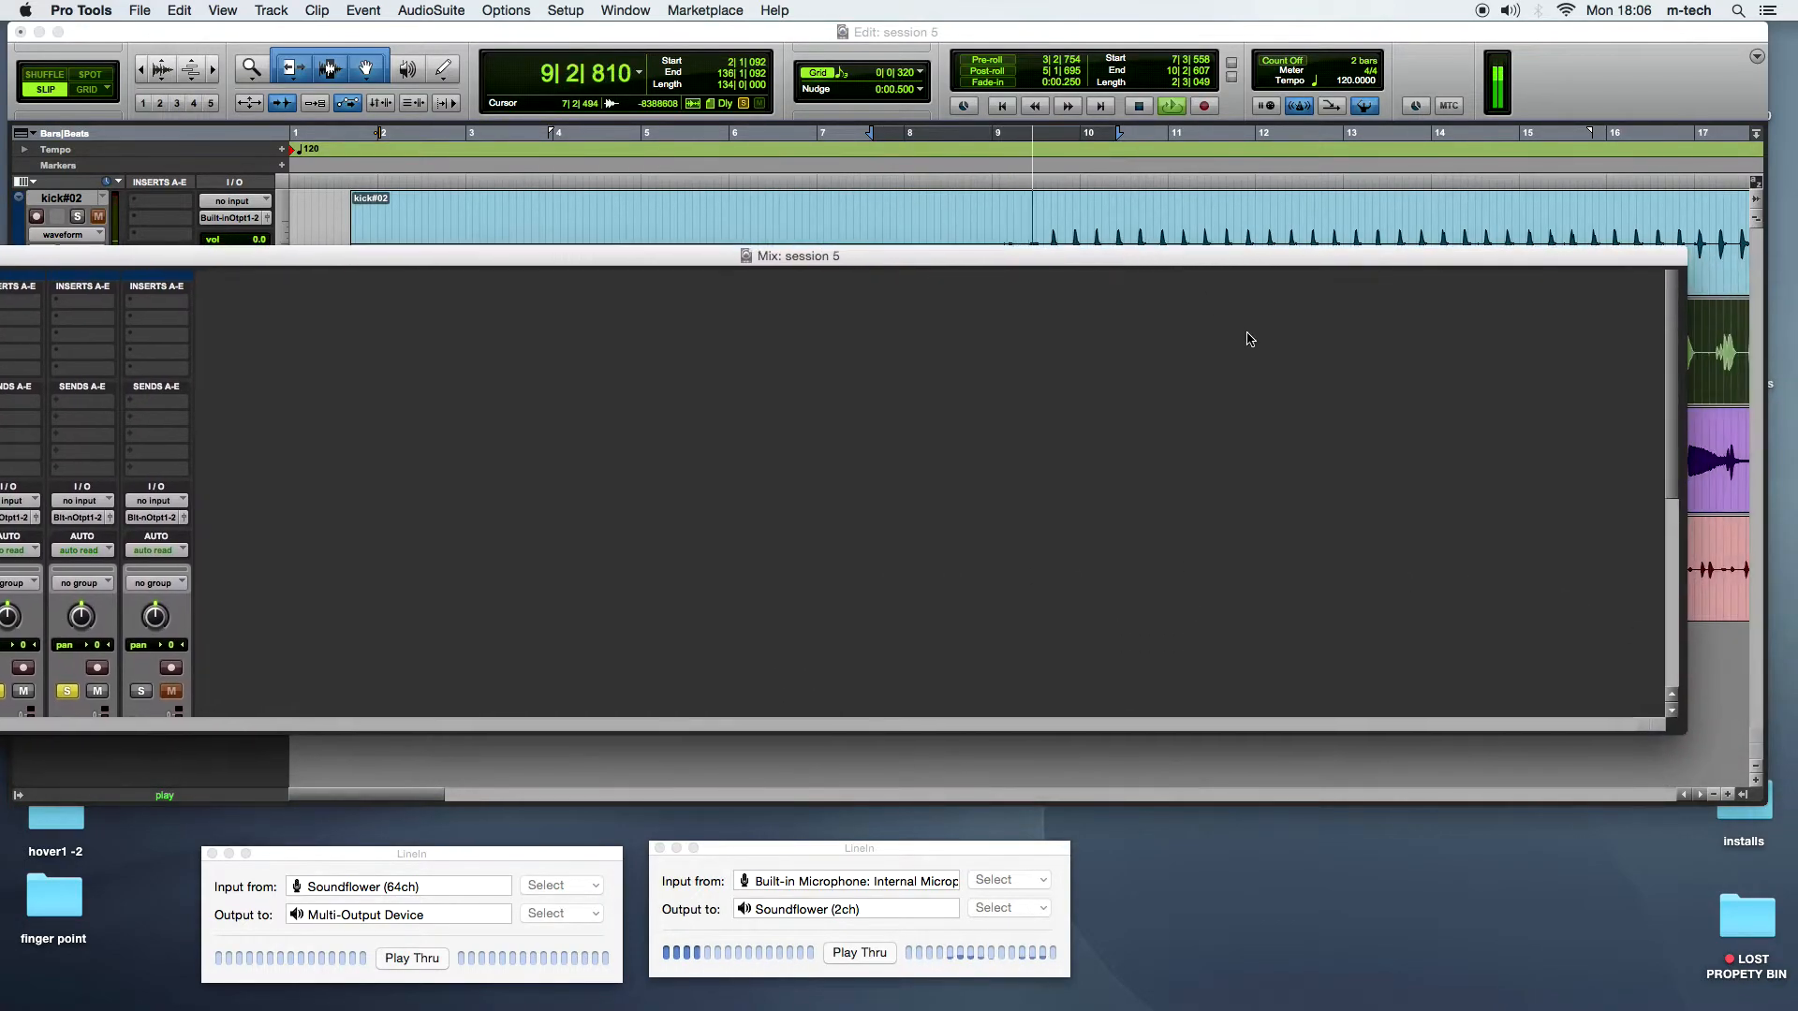
{"action": "left_click_drag", "start_coordinate": [1680, 733], "coordinate": [1749, 978]}
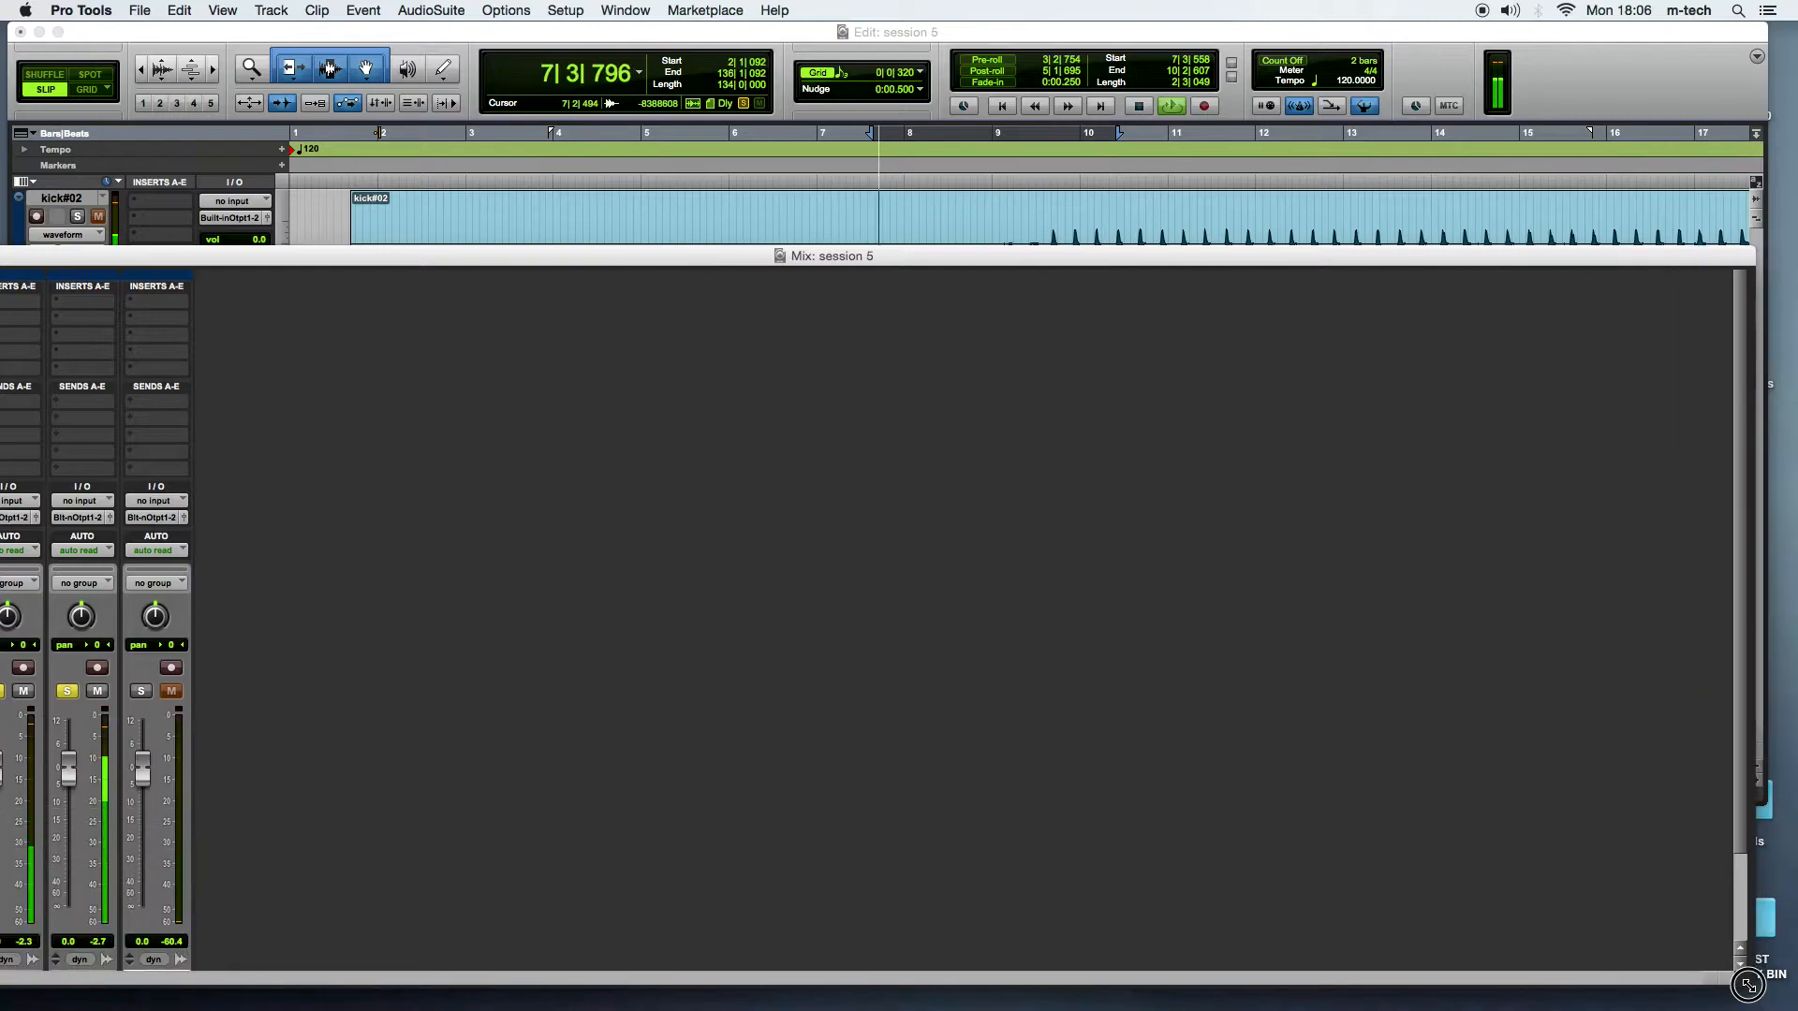
{"action": "left_click_drag", "start_coordinate": [749, 261], "coordinate": [1027, 235]}
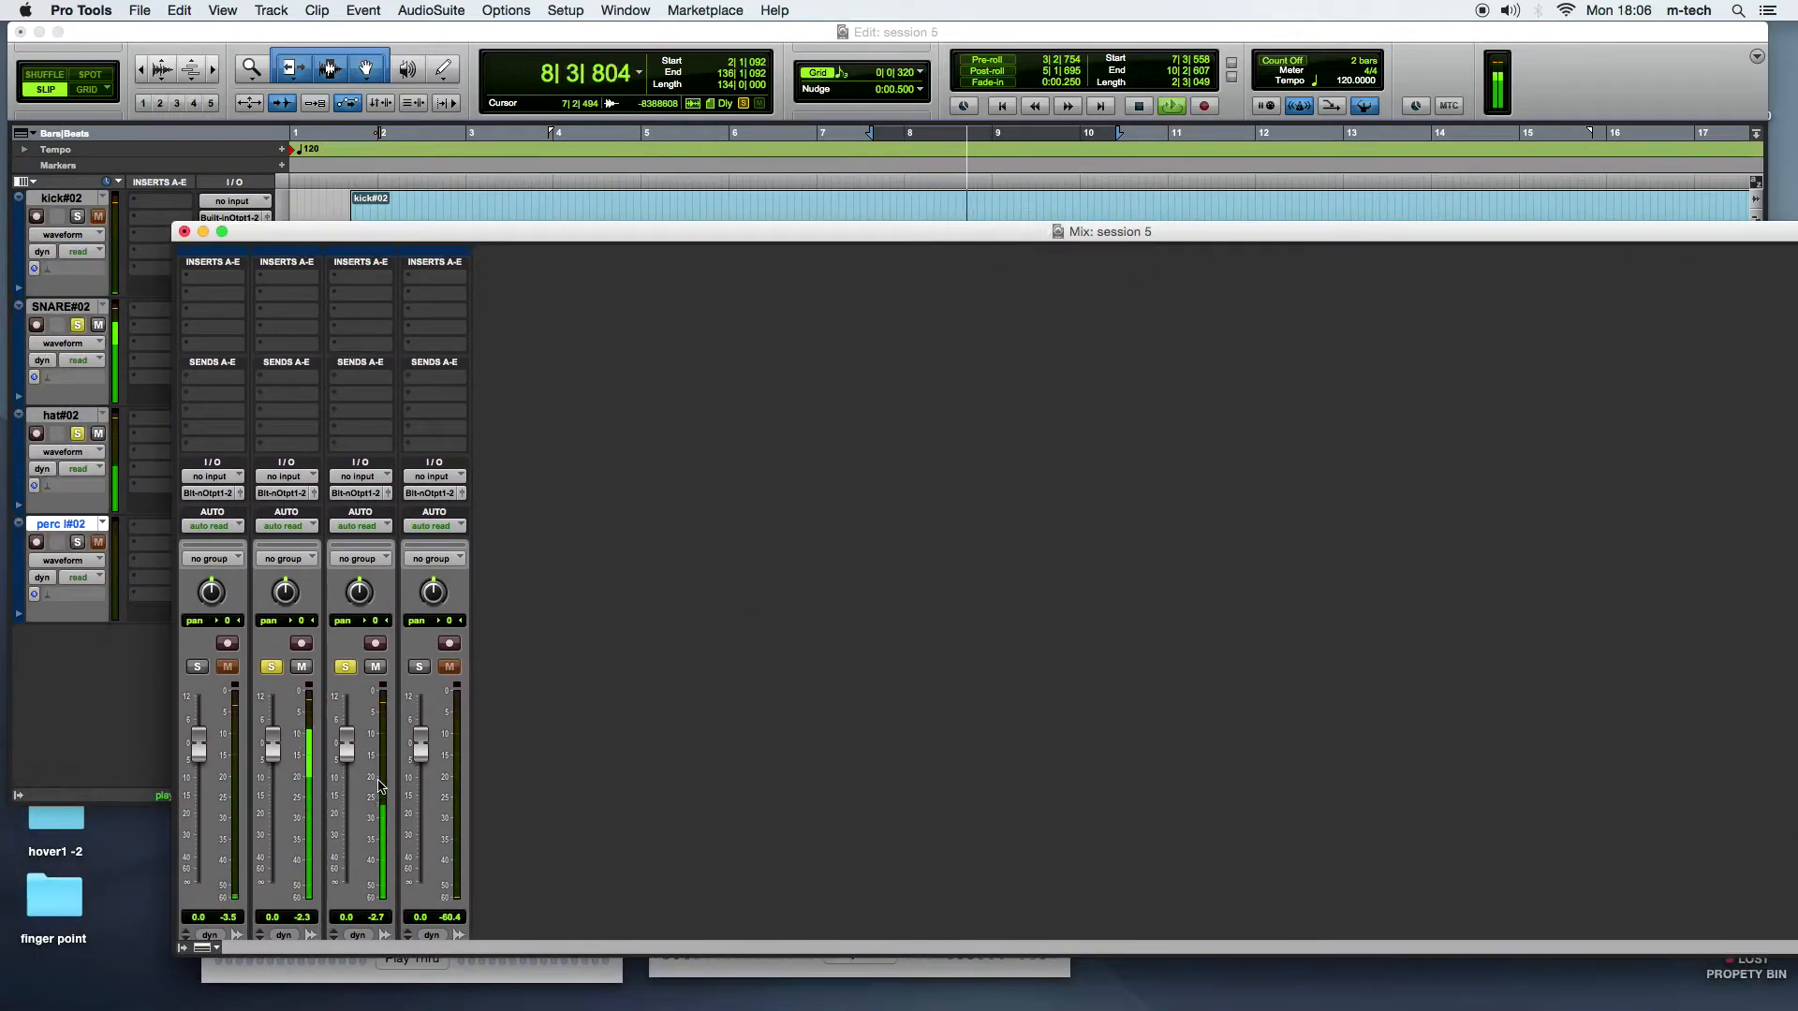
Step: Lower the faders to -12.6 for kick#02, -10.7 for SNARE#02 and -10.2 for hat#02, and move the Mix window off the tracks
{"action": "left_click_drag", "start_coordinate": [339, 749], "coordinate": [276, 814]}
{"action": "left_click_drag", "start_coordinate": [200, 746], "coordinate": [208, 793]}
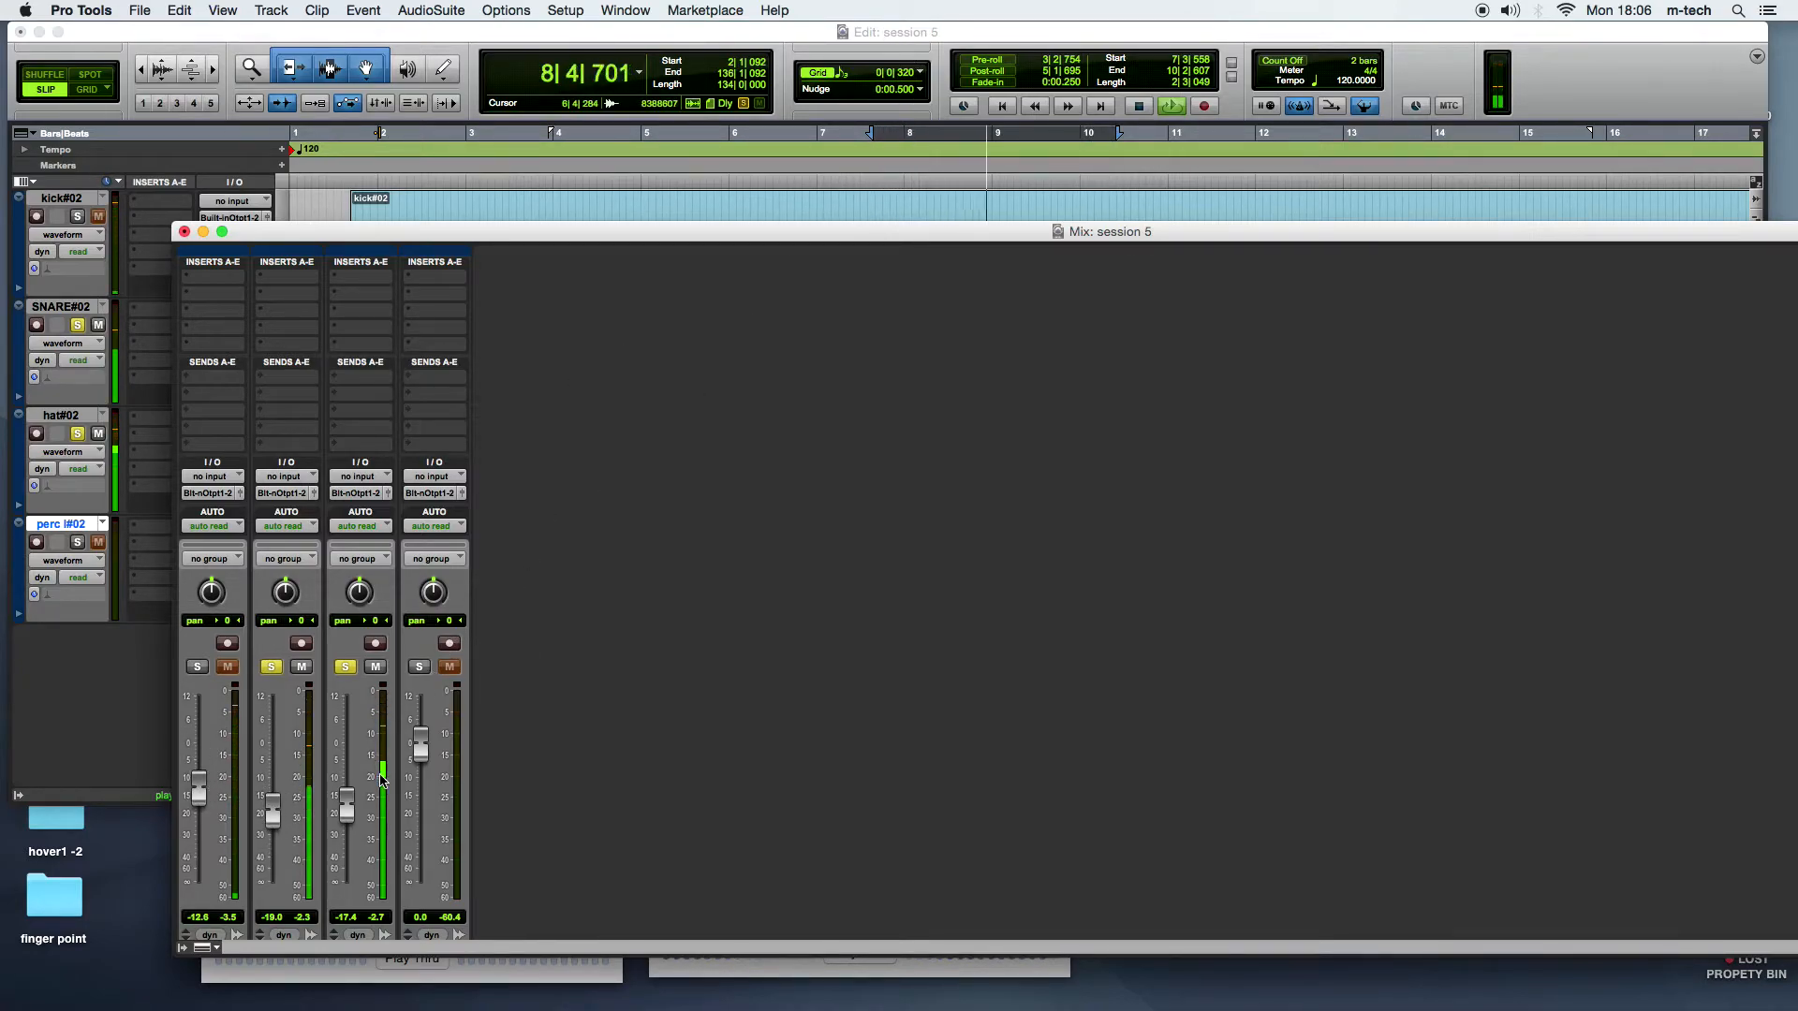
{"action": "left_click_drag", "start_coordinate": [346, 809], "coordinate": [273, 782]}
{"action": "left_click_drag", "start_coordinate": [613, 233], "coordinate": [587, 705]}
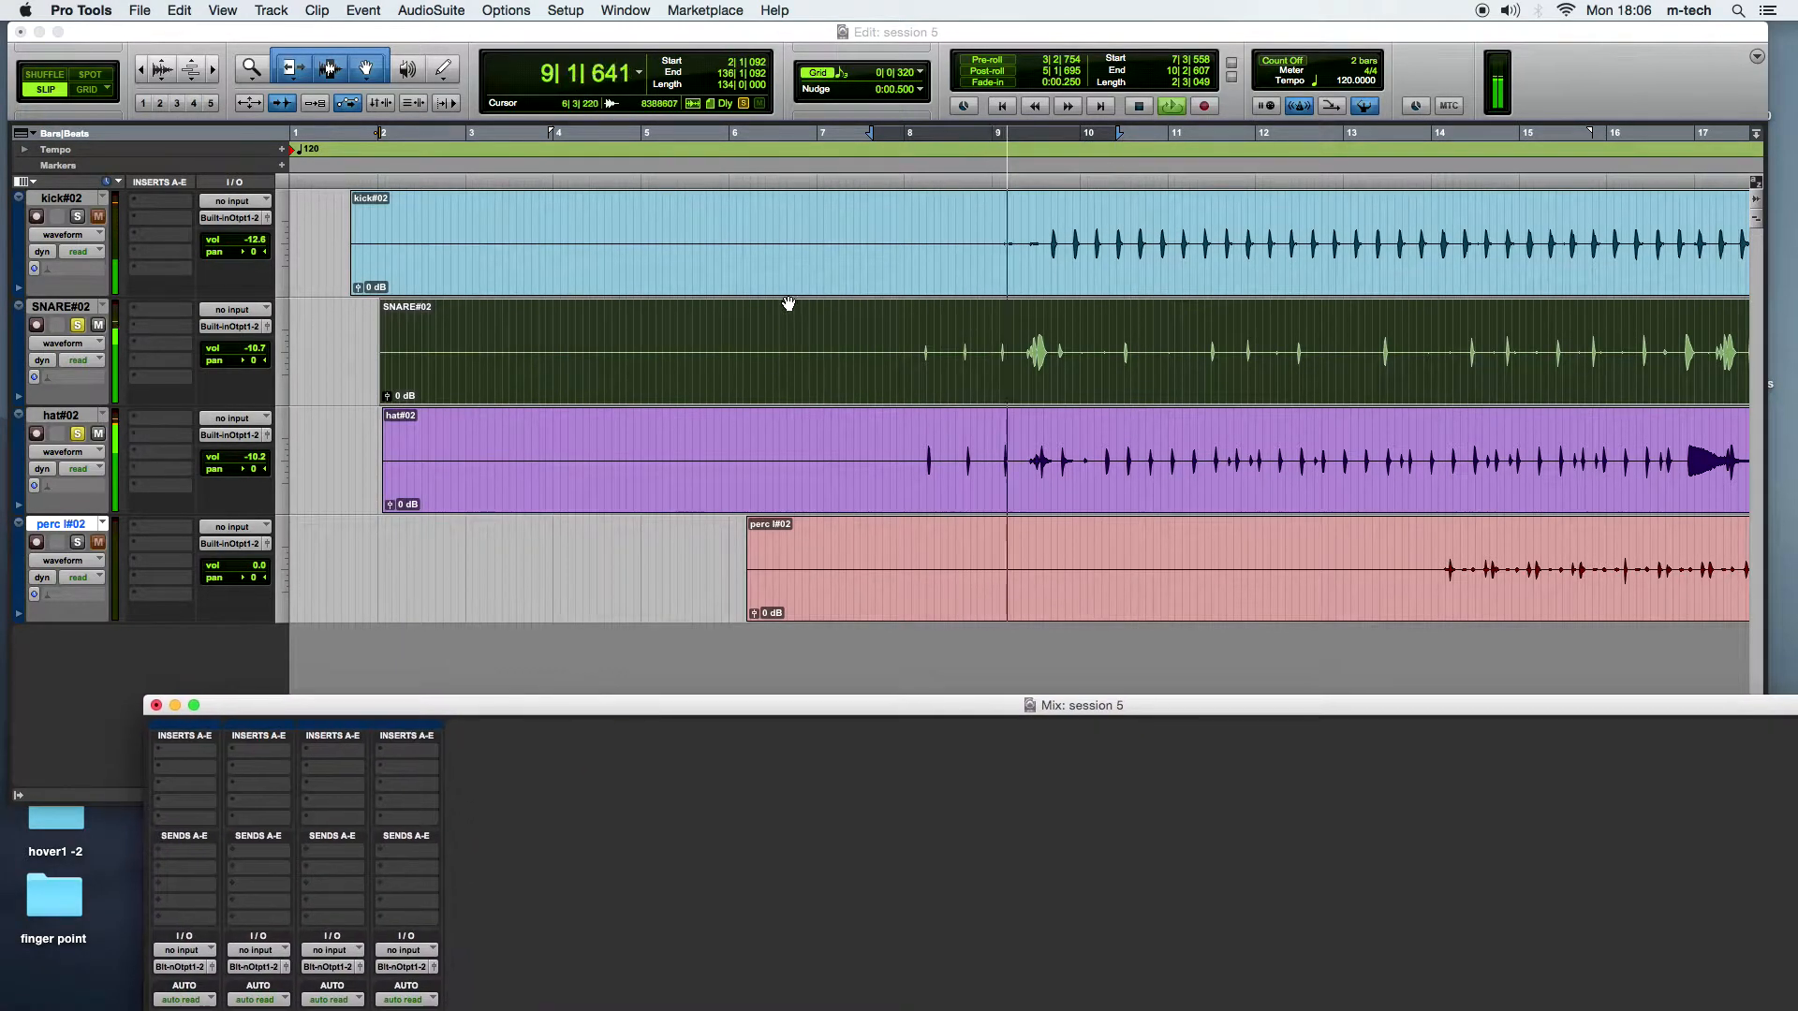
Step: Return to the Edit window and move the SNARE#02 clip slightly later, to start at about 2|1|215
{"action": "left_click", "coordinate": [1164, 457]}
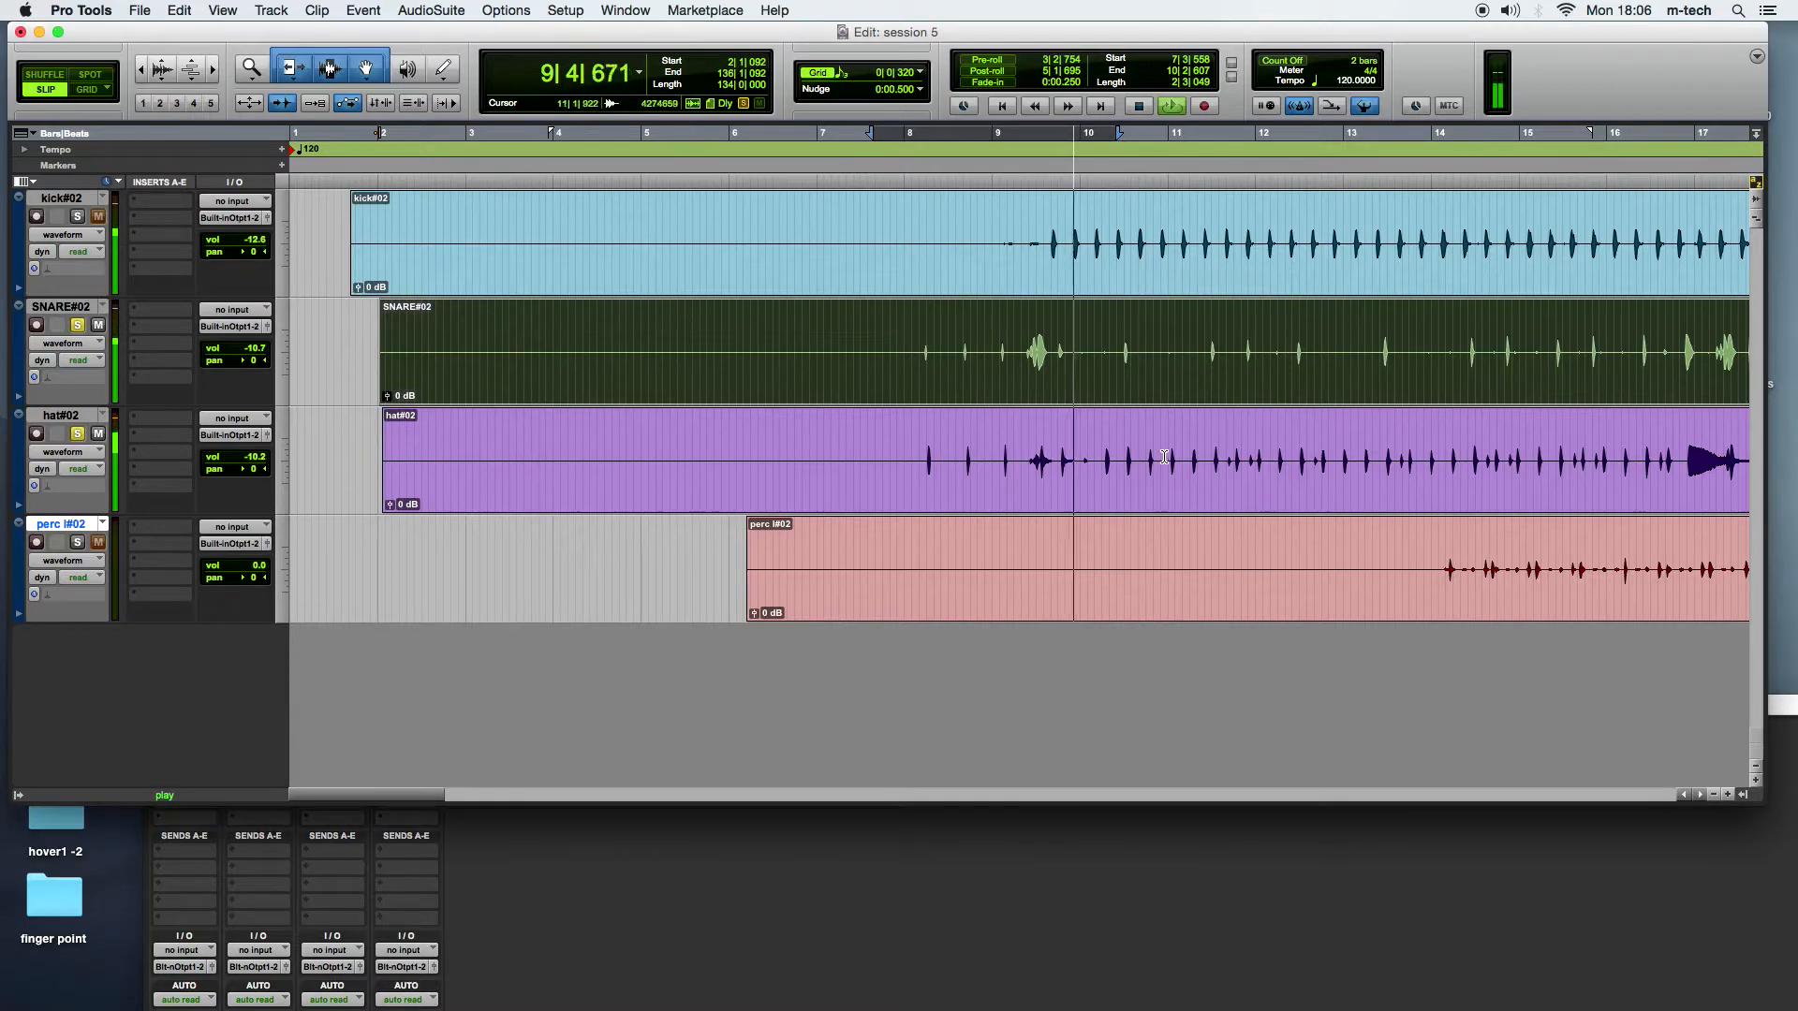
{"action": "left_click", "coordinate": [919, 367]}
{"action": "left_click_drag", "start_coordinate": [933, 373], "coordinate": [925, 375]}
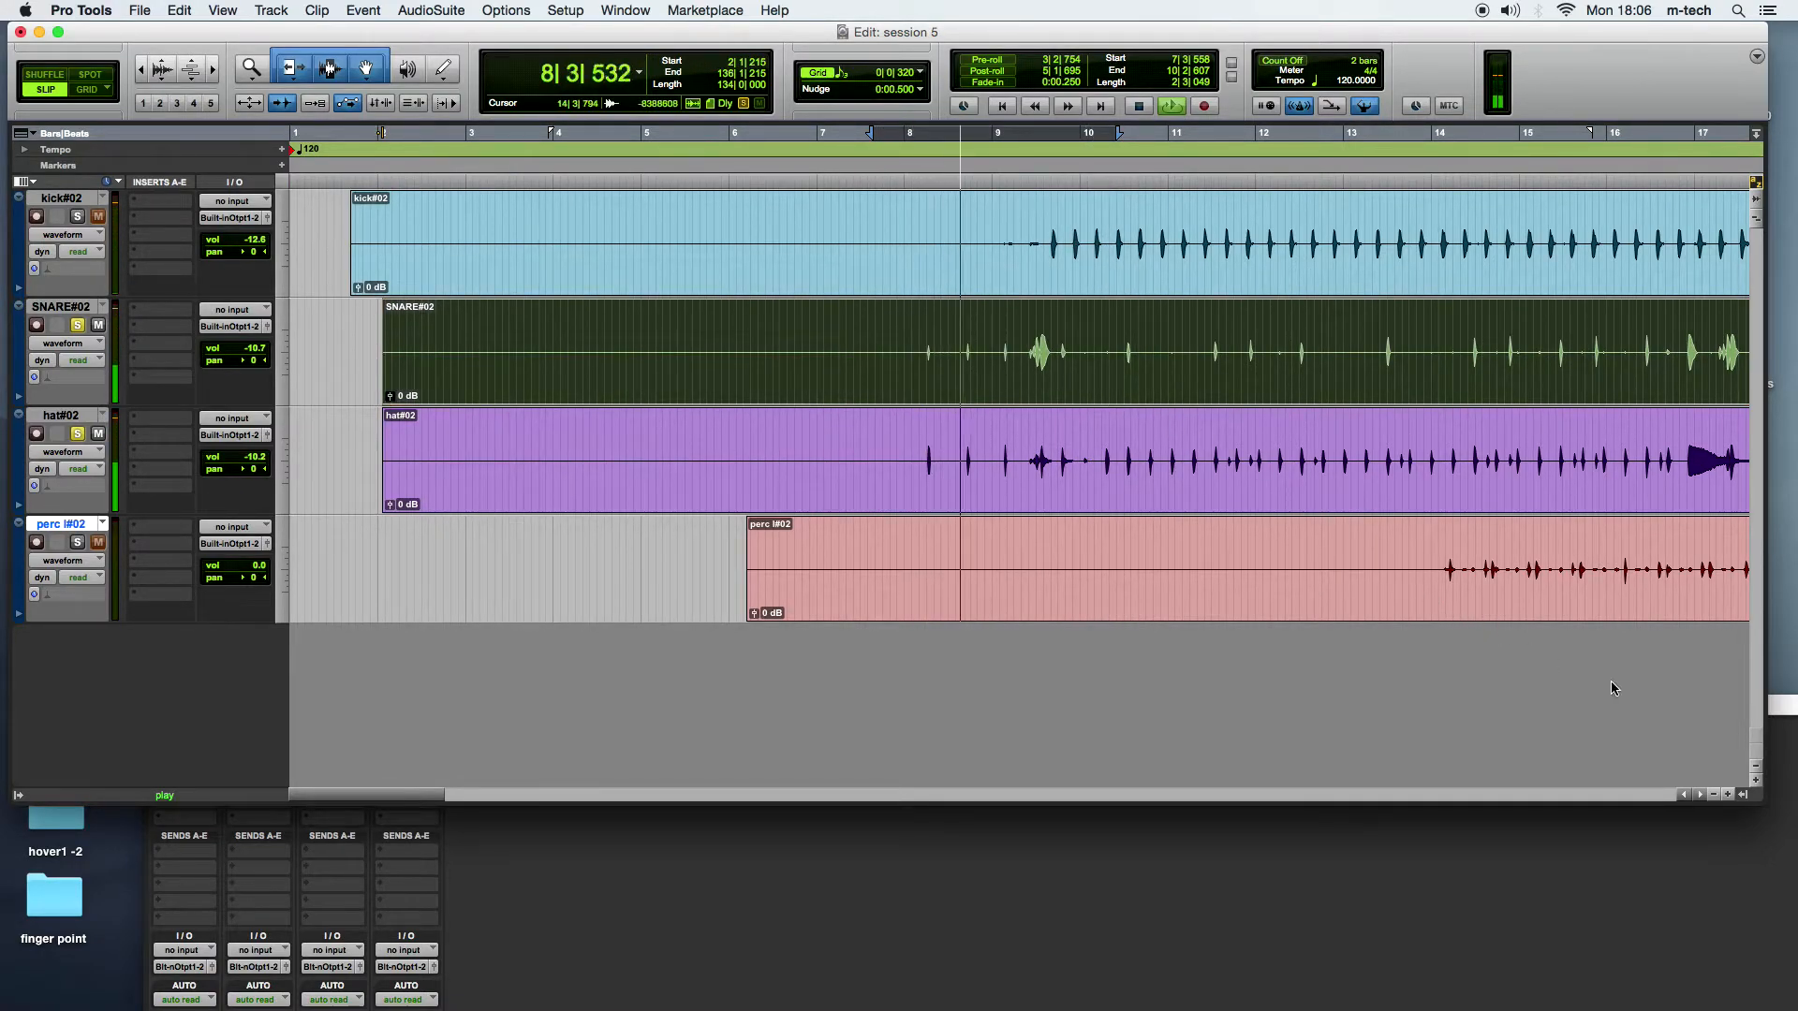
Step: Set the nudge value to 10 msec and nudge the SNARE#02 clip later to 2|1|234
{"action": "left_click", "coordinate": [1729, 795]}
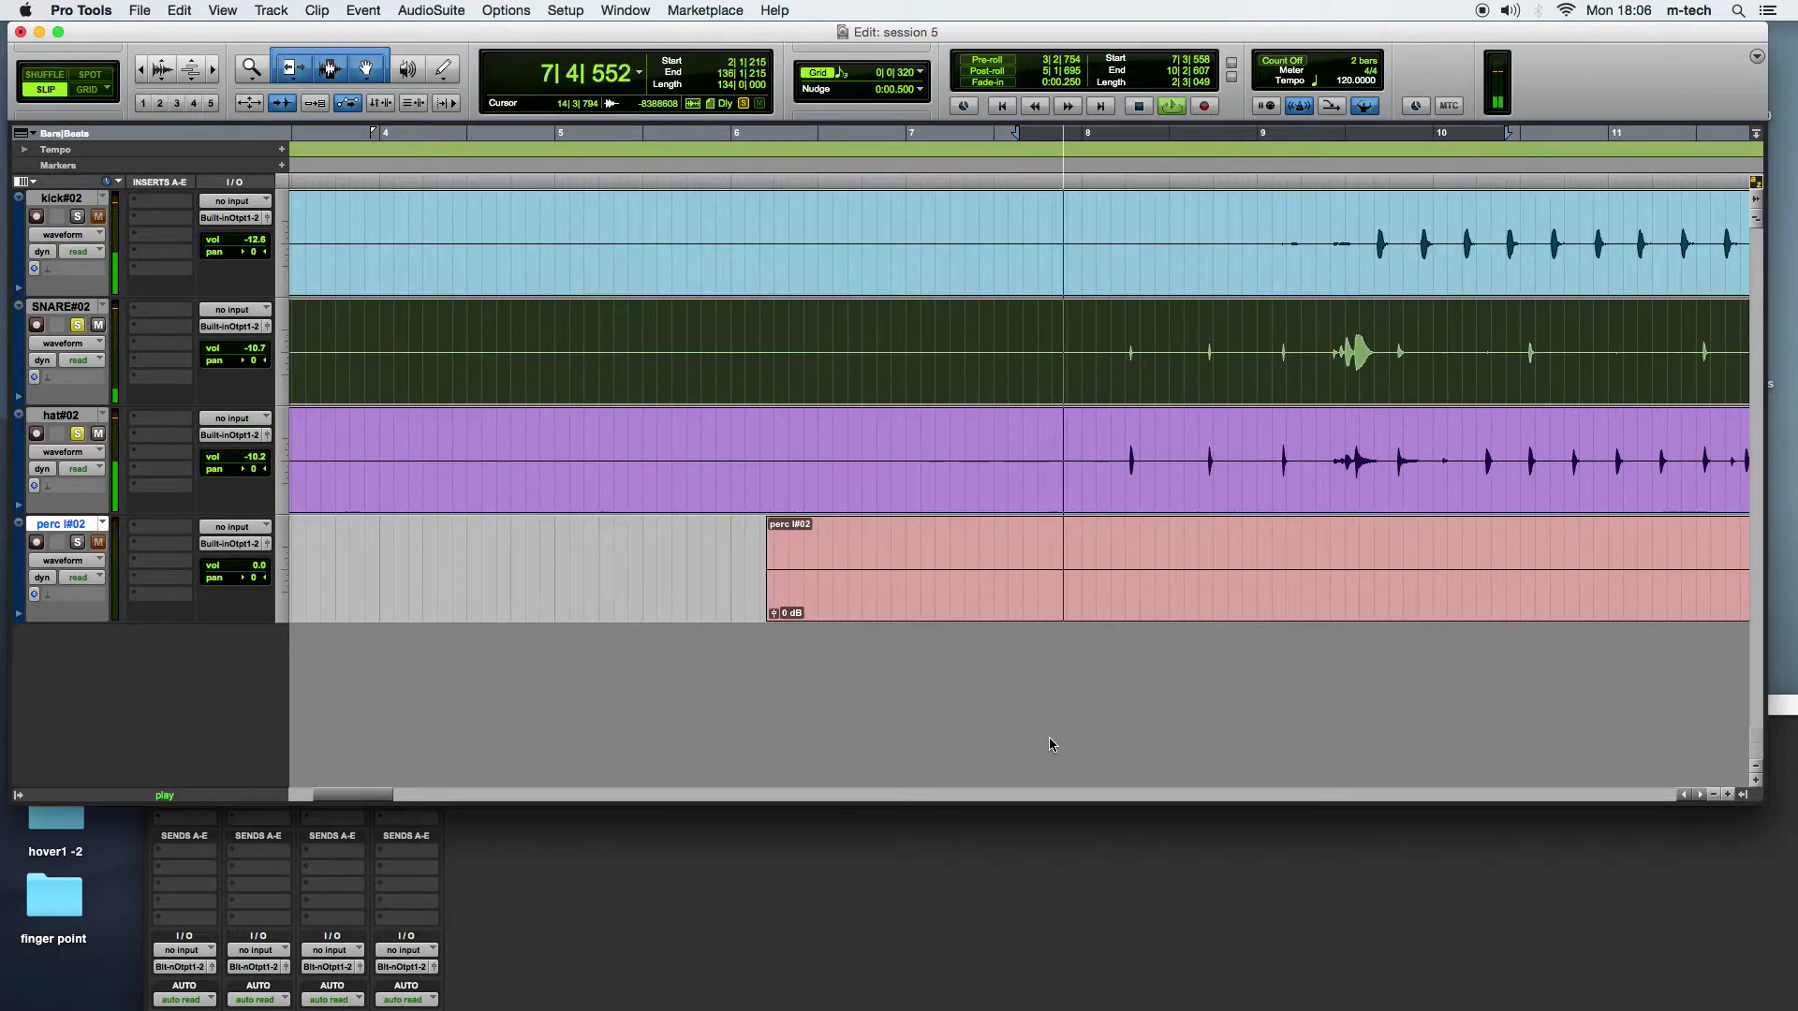
{"action": "left_click_drag", "start_coordinate": [364, 793], "coordinate": [387, 798]}
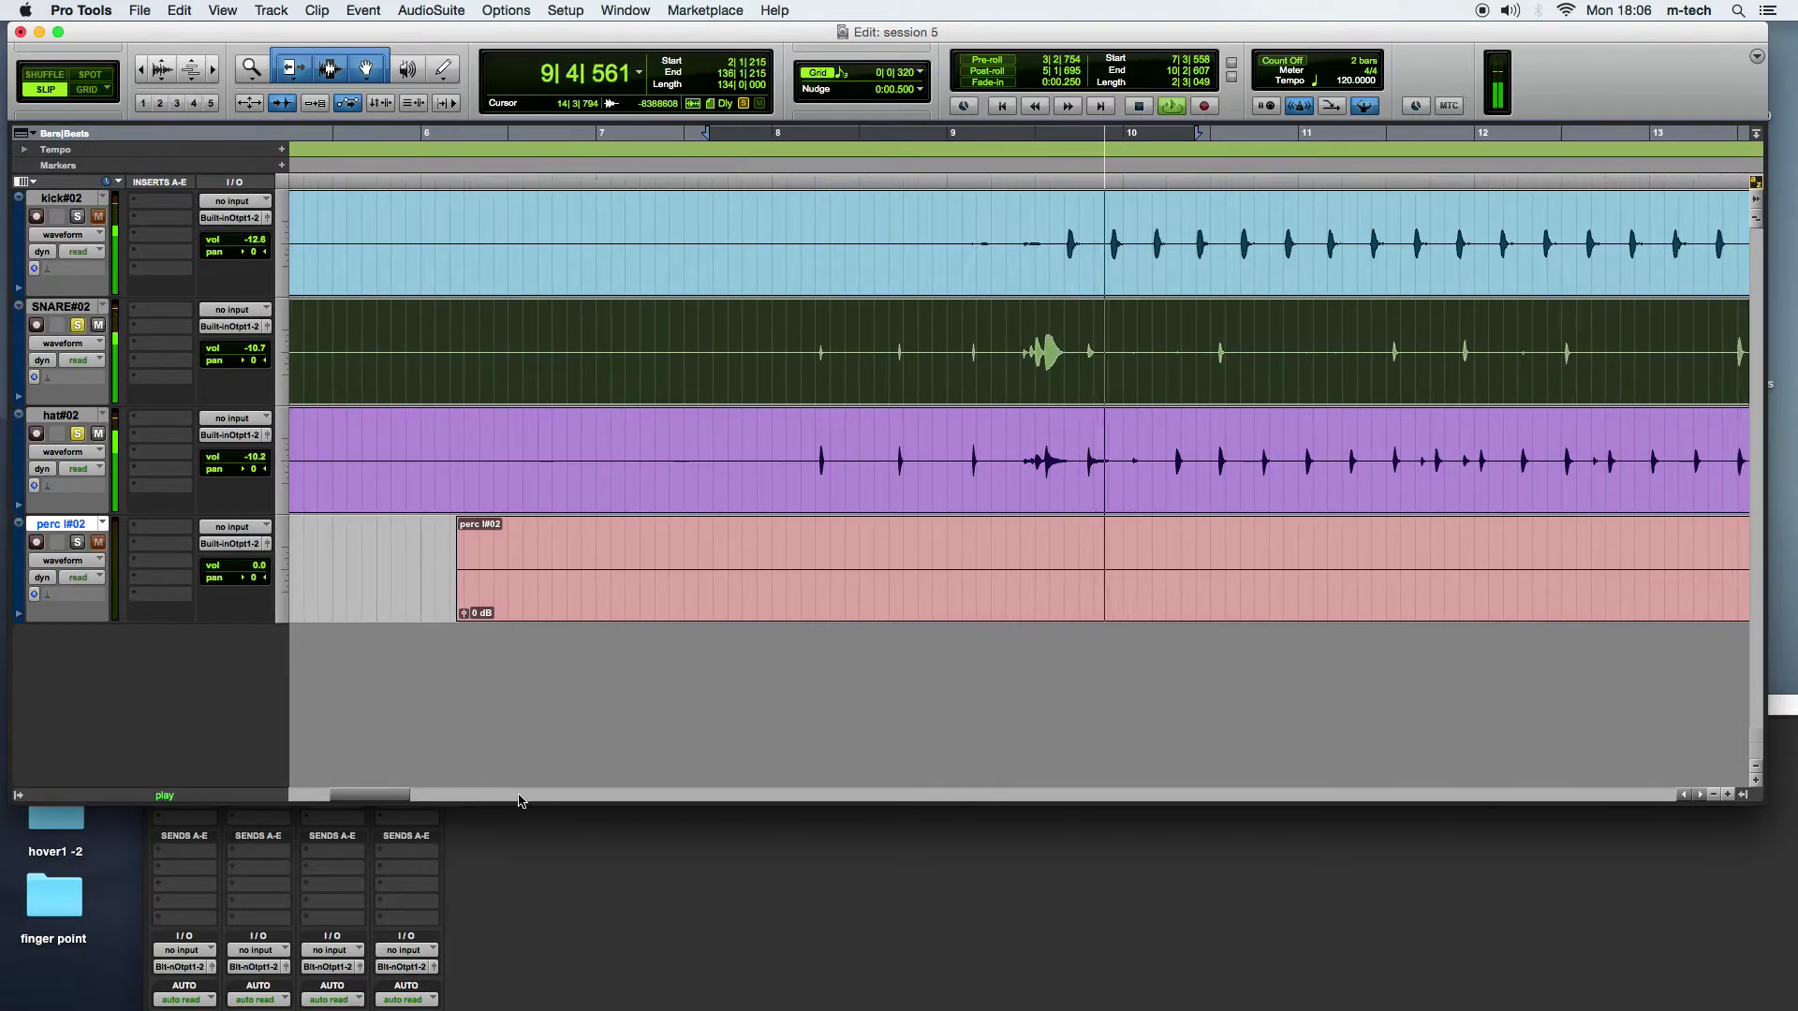
{"action": "left_click", "coordinate": [1727, 795]}
{"action": "left_click_drag", "start_coordinate": [356, 796], "coordinate": [376, 799]}
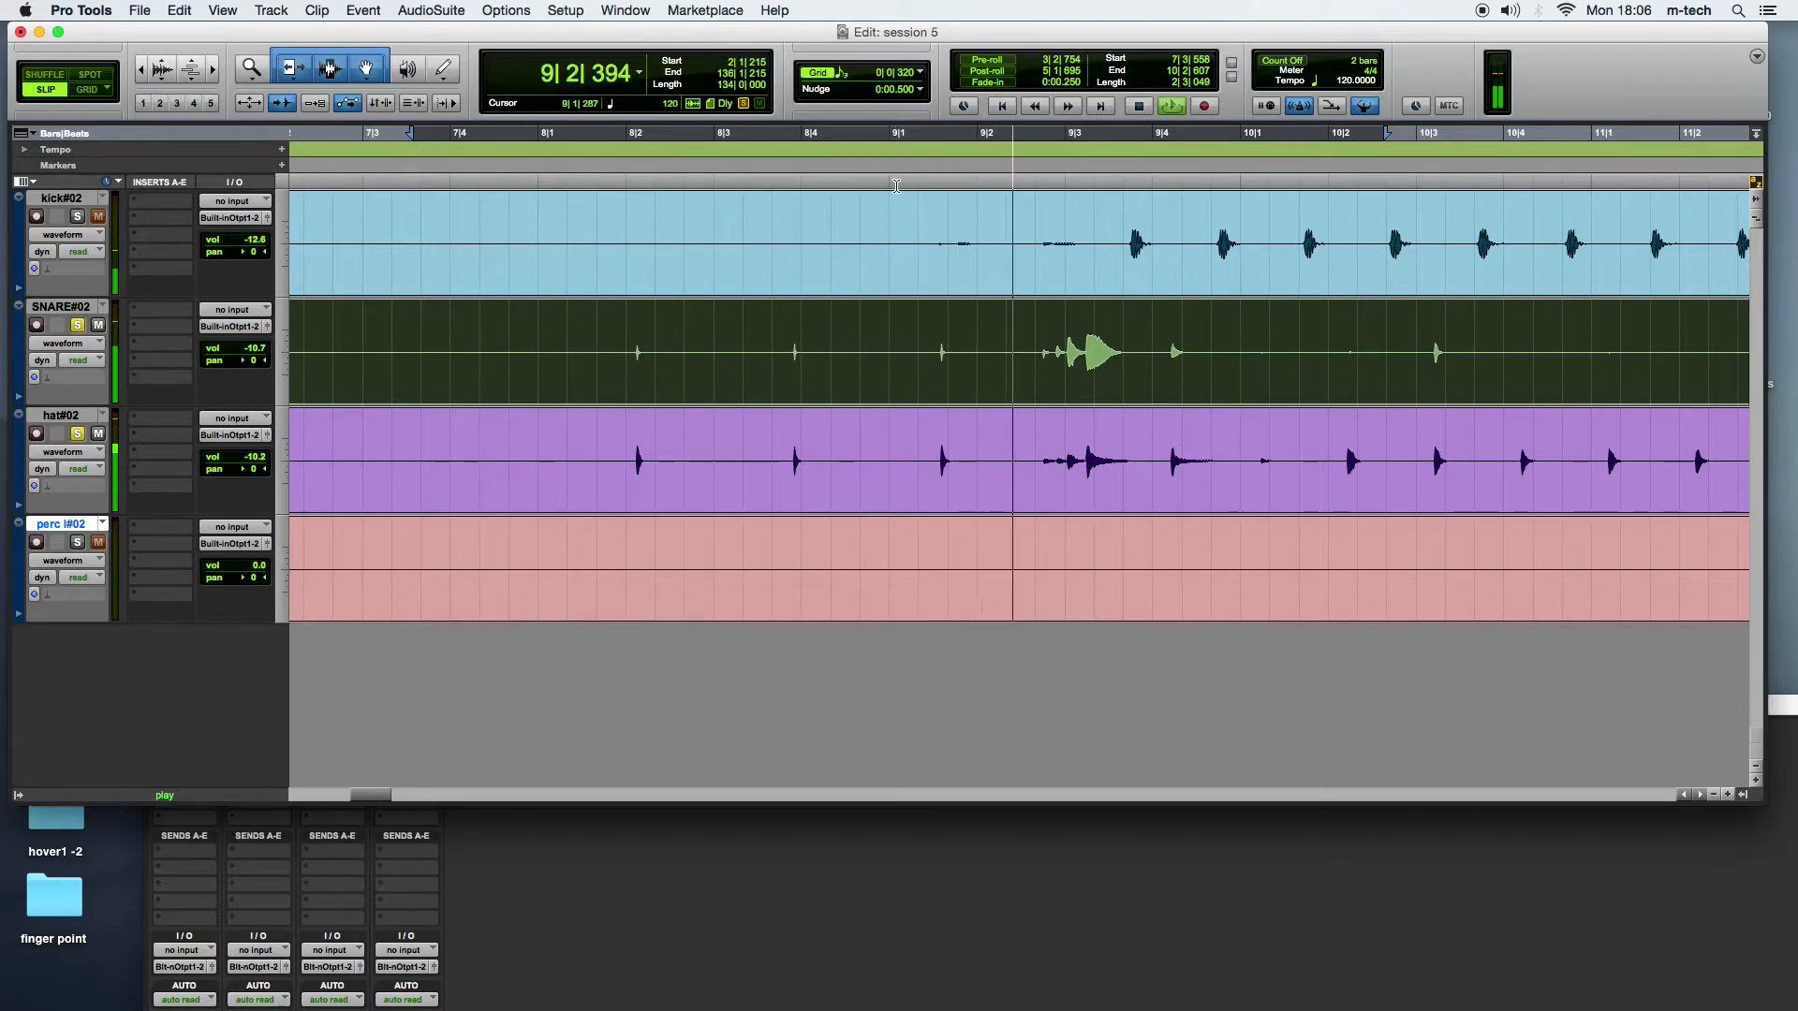
{"action": "left_click", "coordinate": [919, 89]}
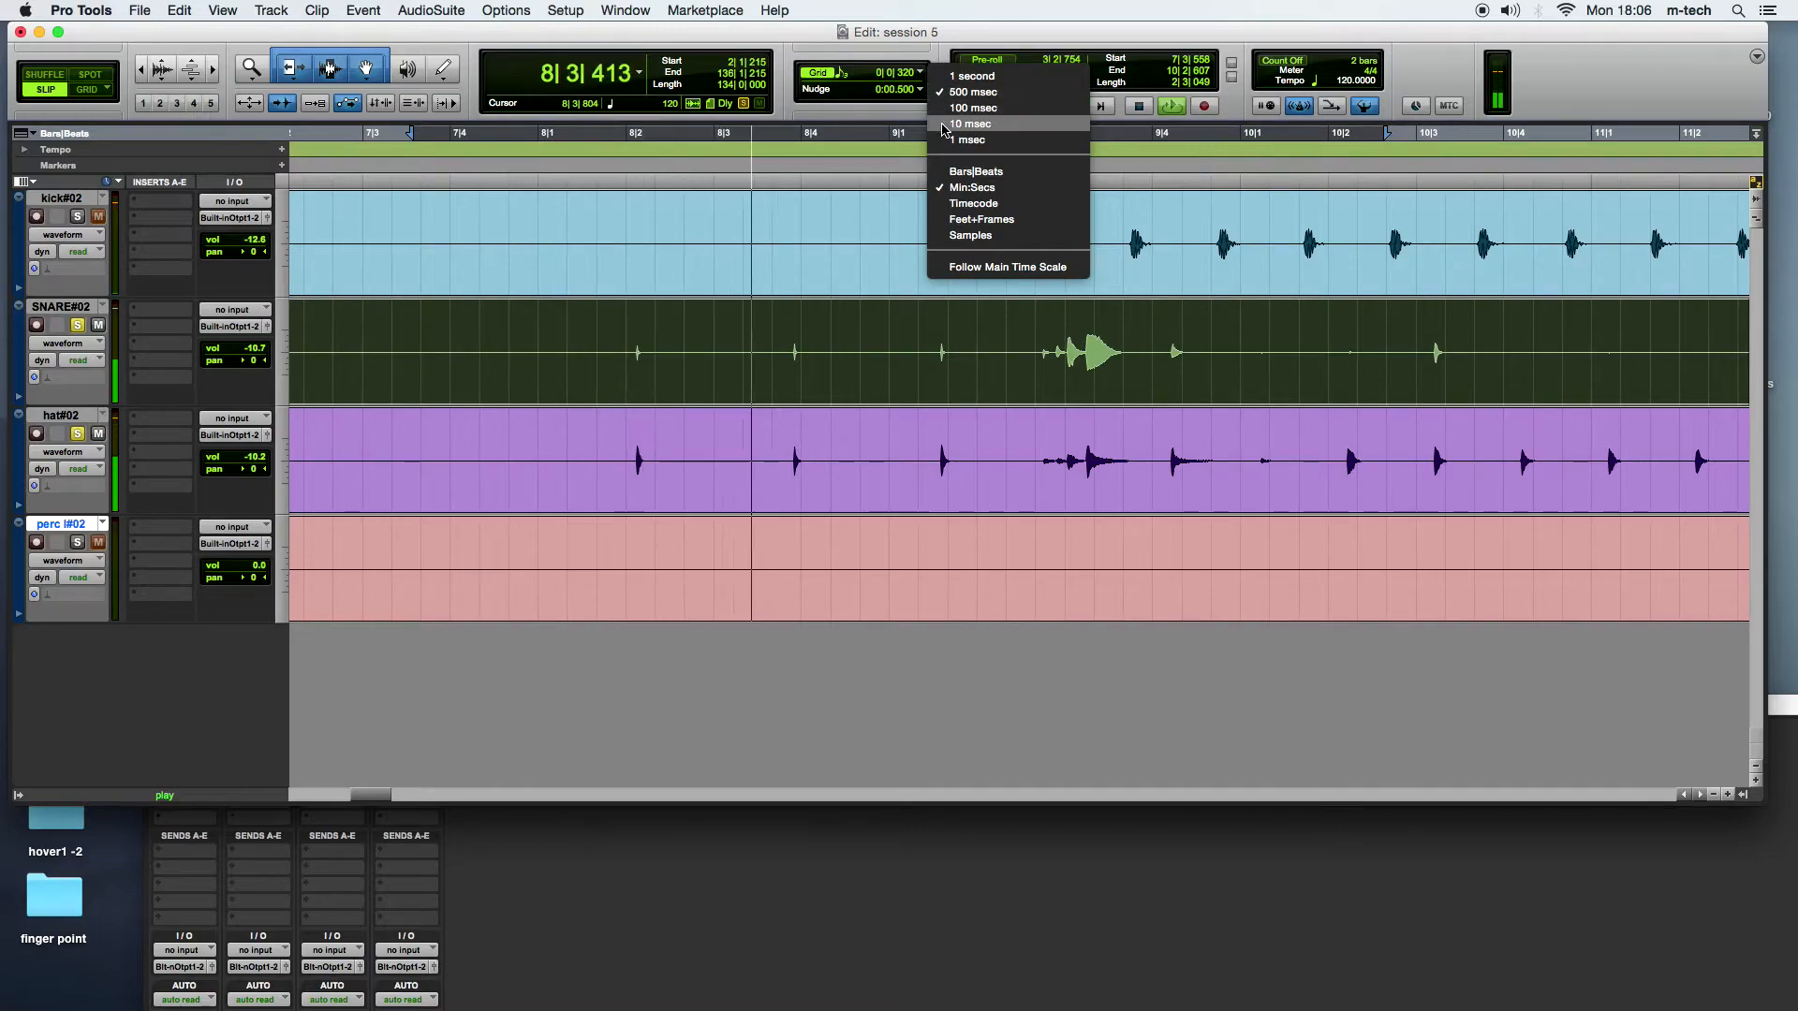
{"action": "left_click", "coordinate": [944, 124]}
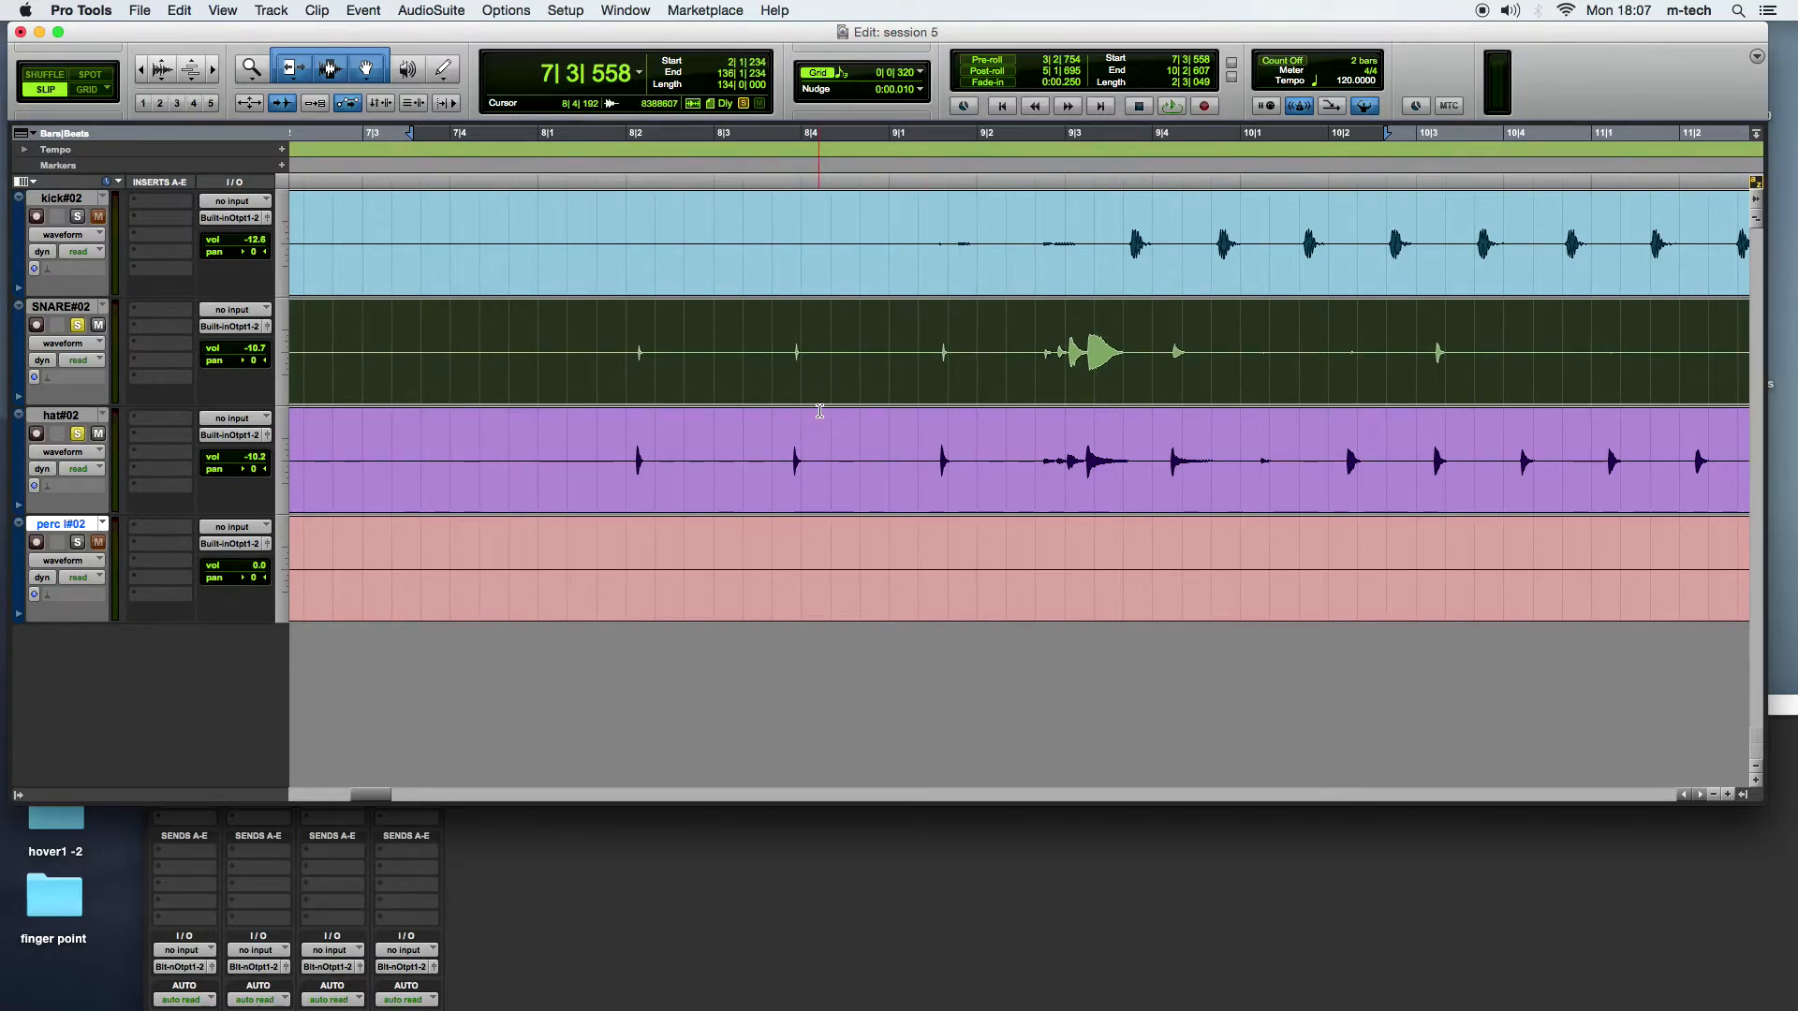
Step: Select a playback range from about 8|1|573 to 9|4|192 on the timeline and play it
{"action": "left_click_drag", "start_coordinate": [1080, 138], "coordinate": [591, 138]}
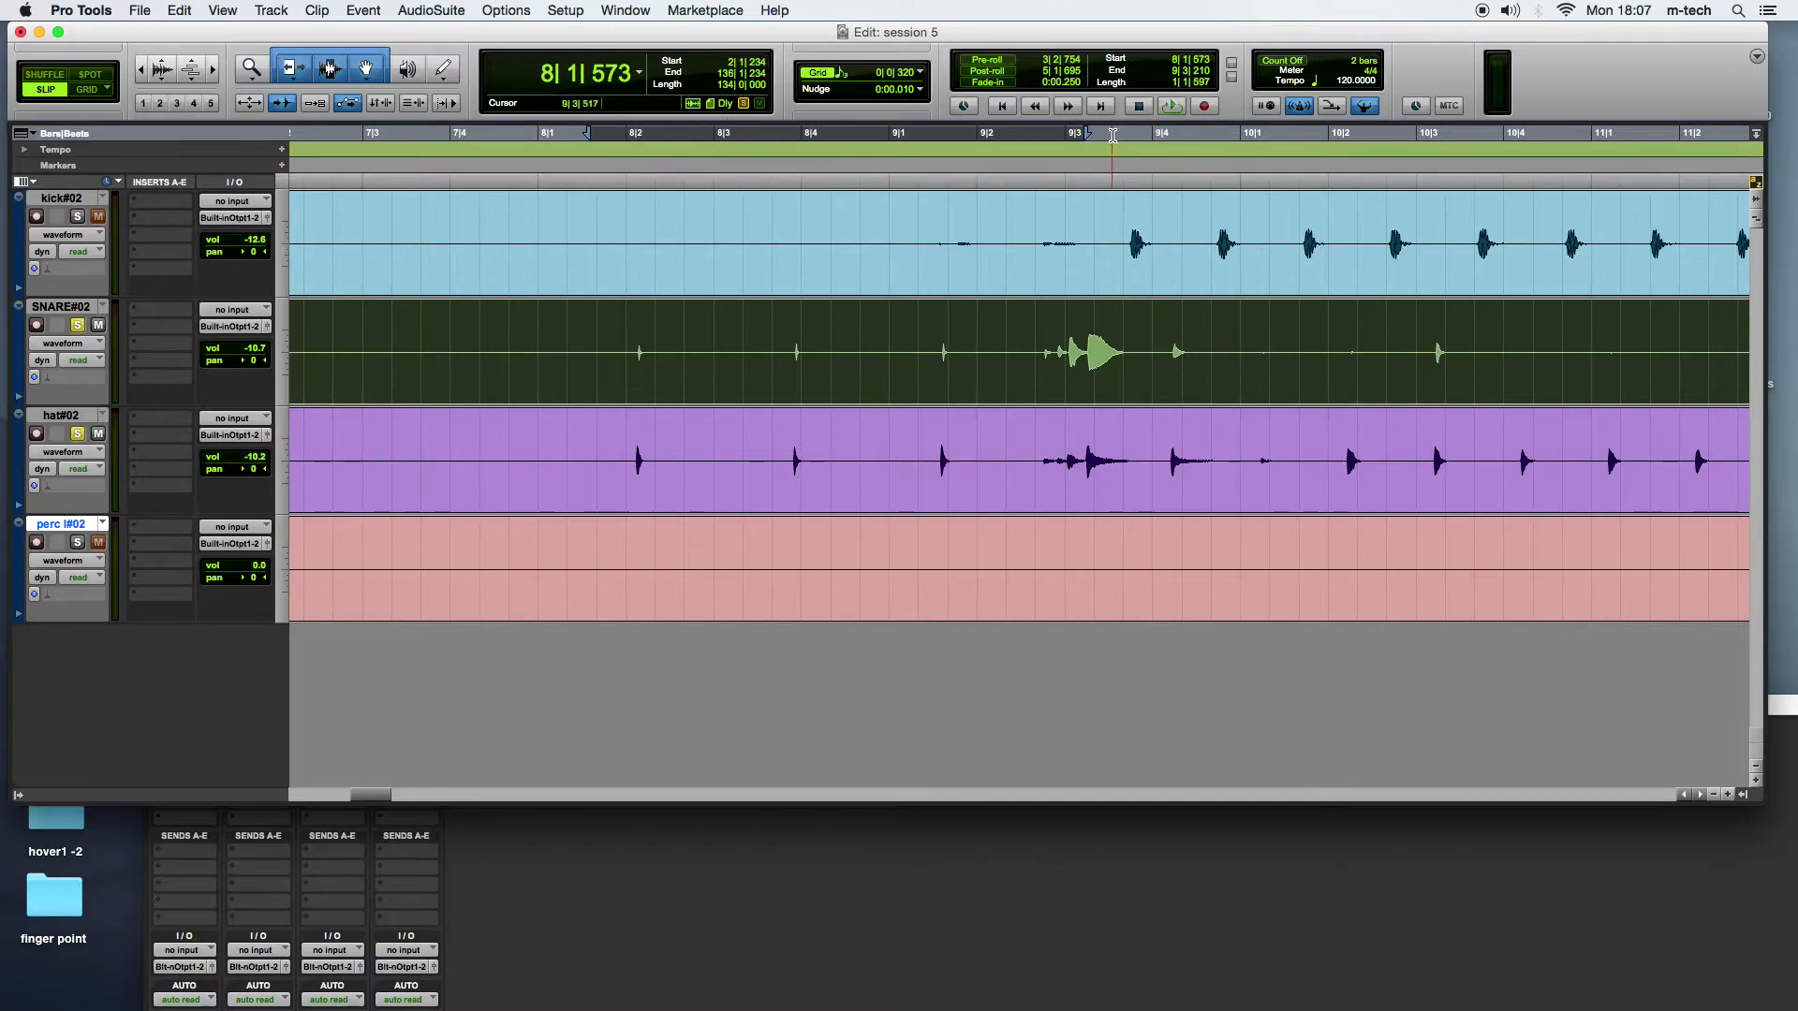
{"action": "left_click_drag", "start_coordinate": [1086, 138], "coordinate": [1170, 135]}
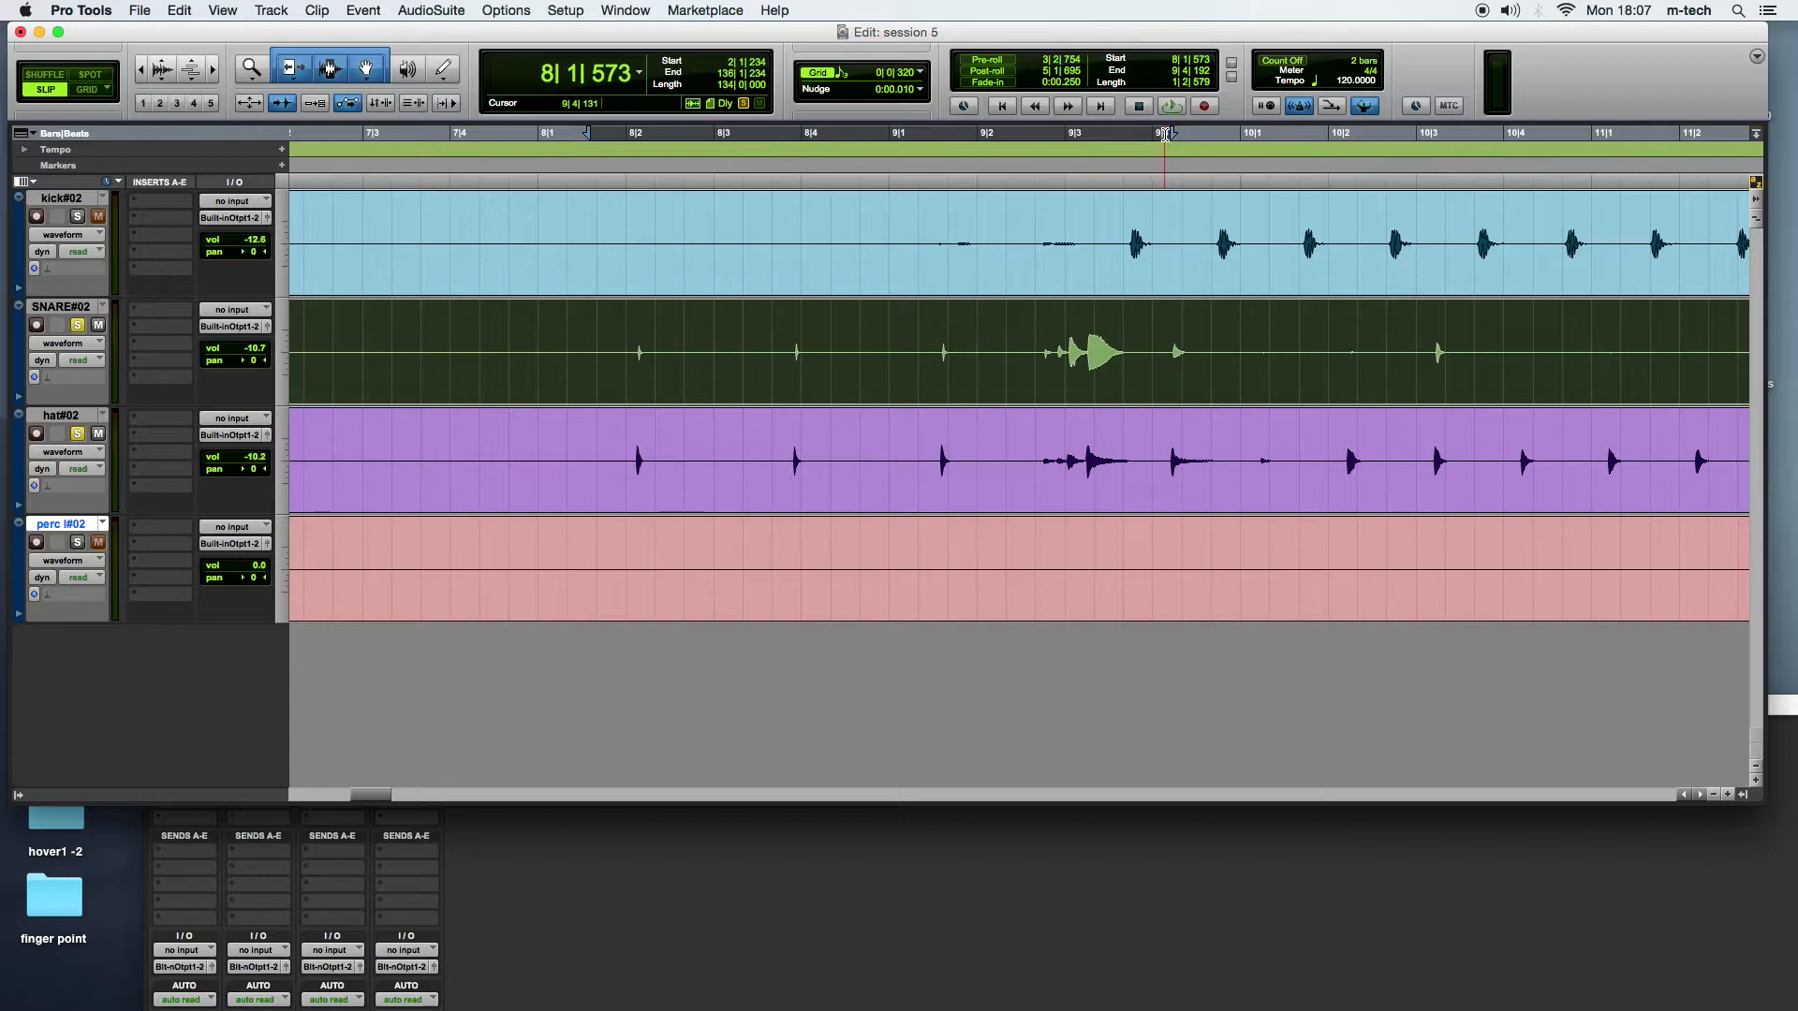
{"action": "key", "text": "space"}
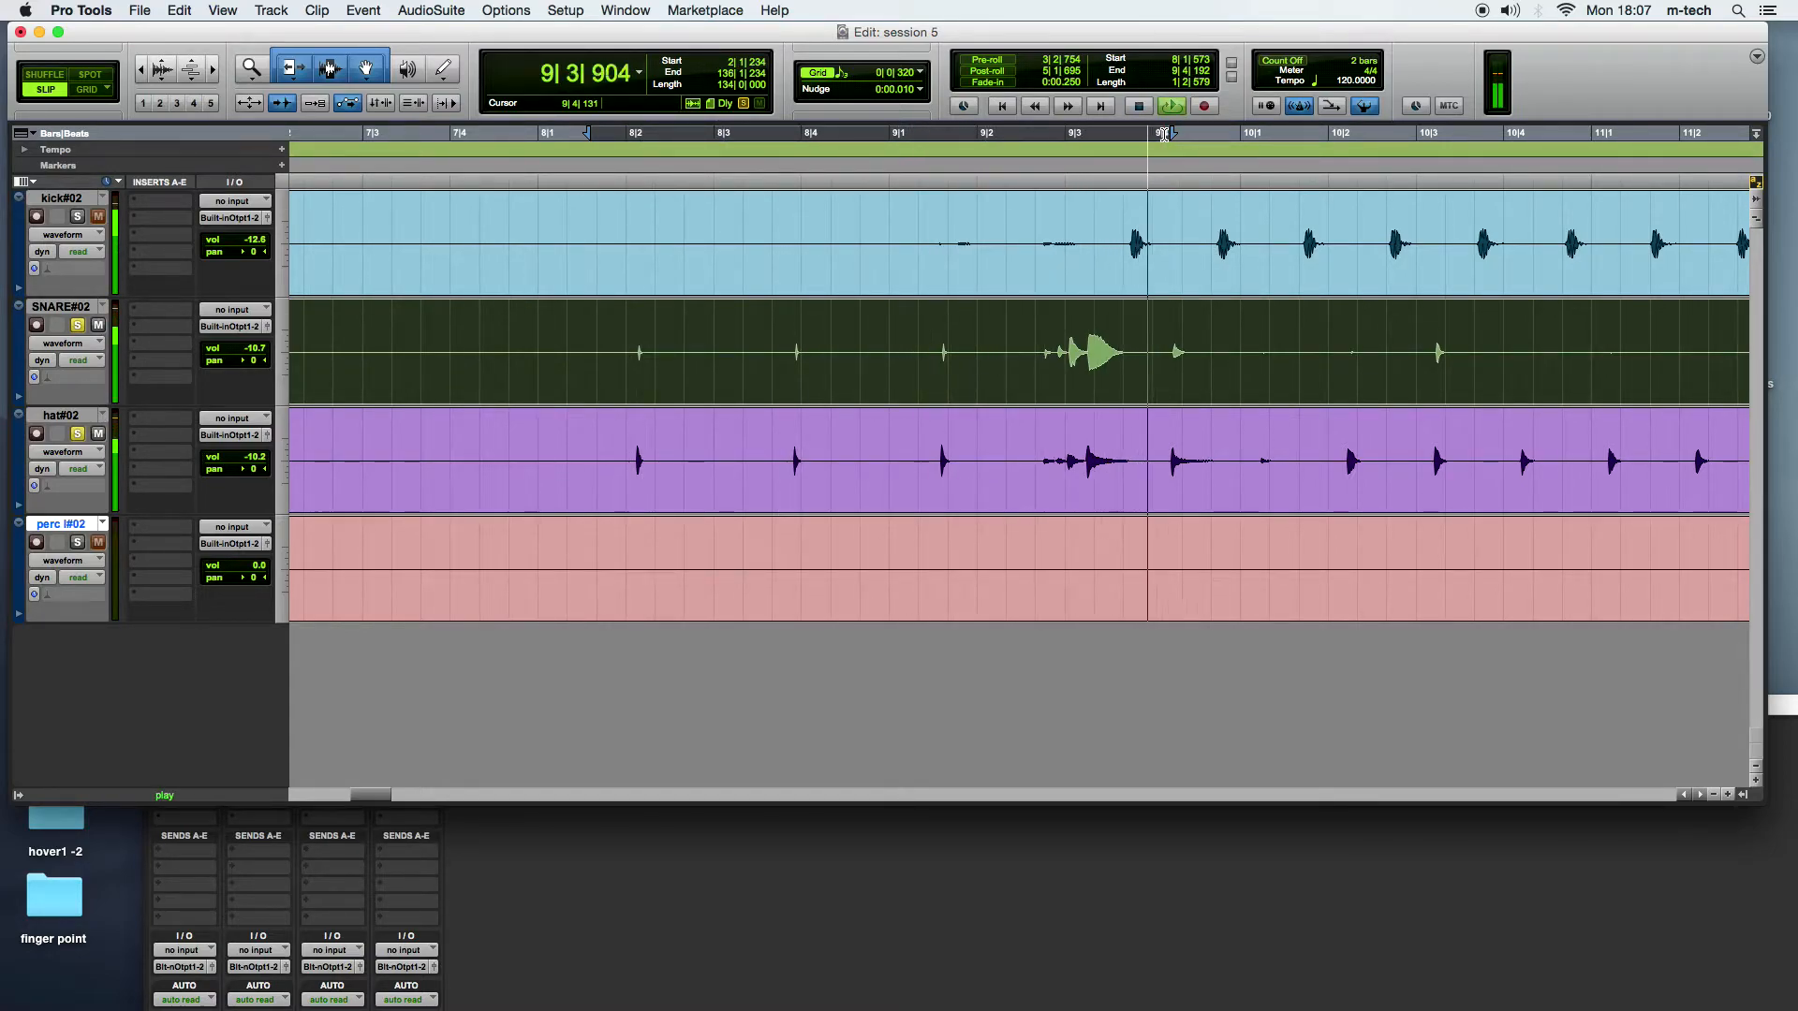
{"action": "left_click", "coordinate": [1163, 134]}
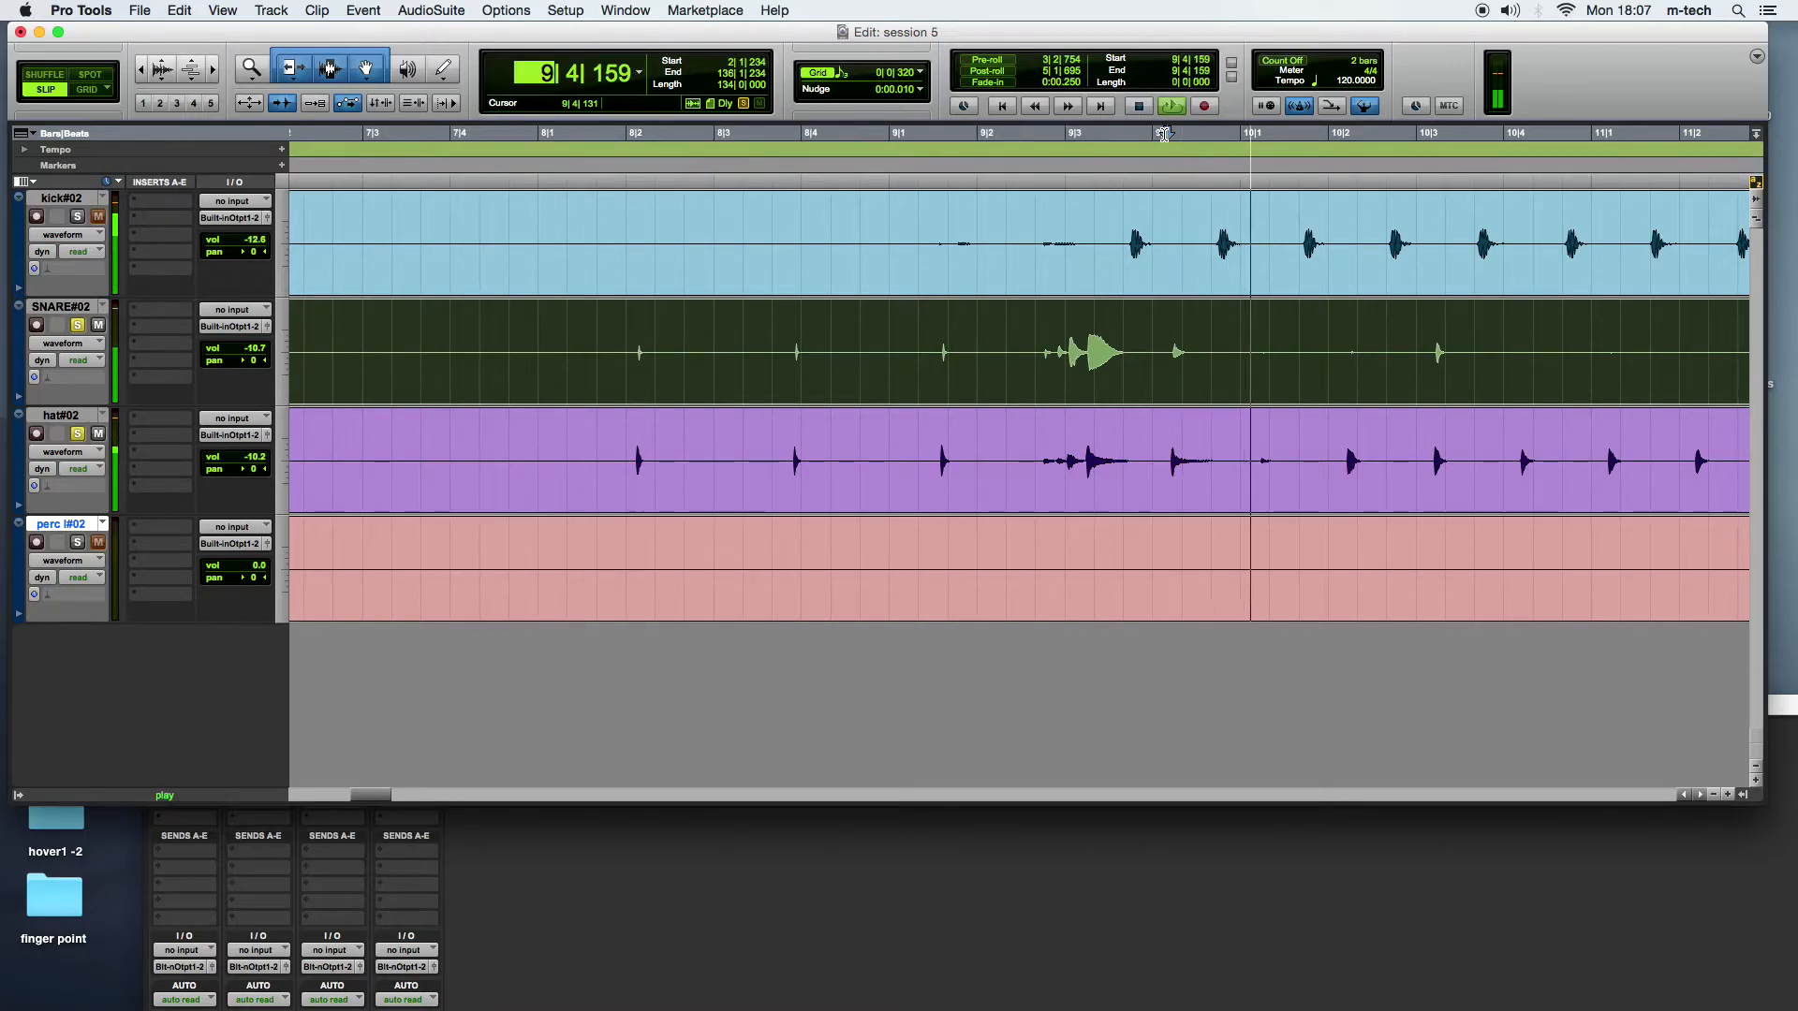
{"action": "type", "text": "+ 0| 0| 000"}
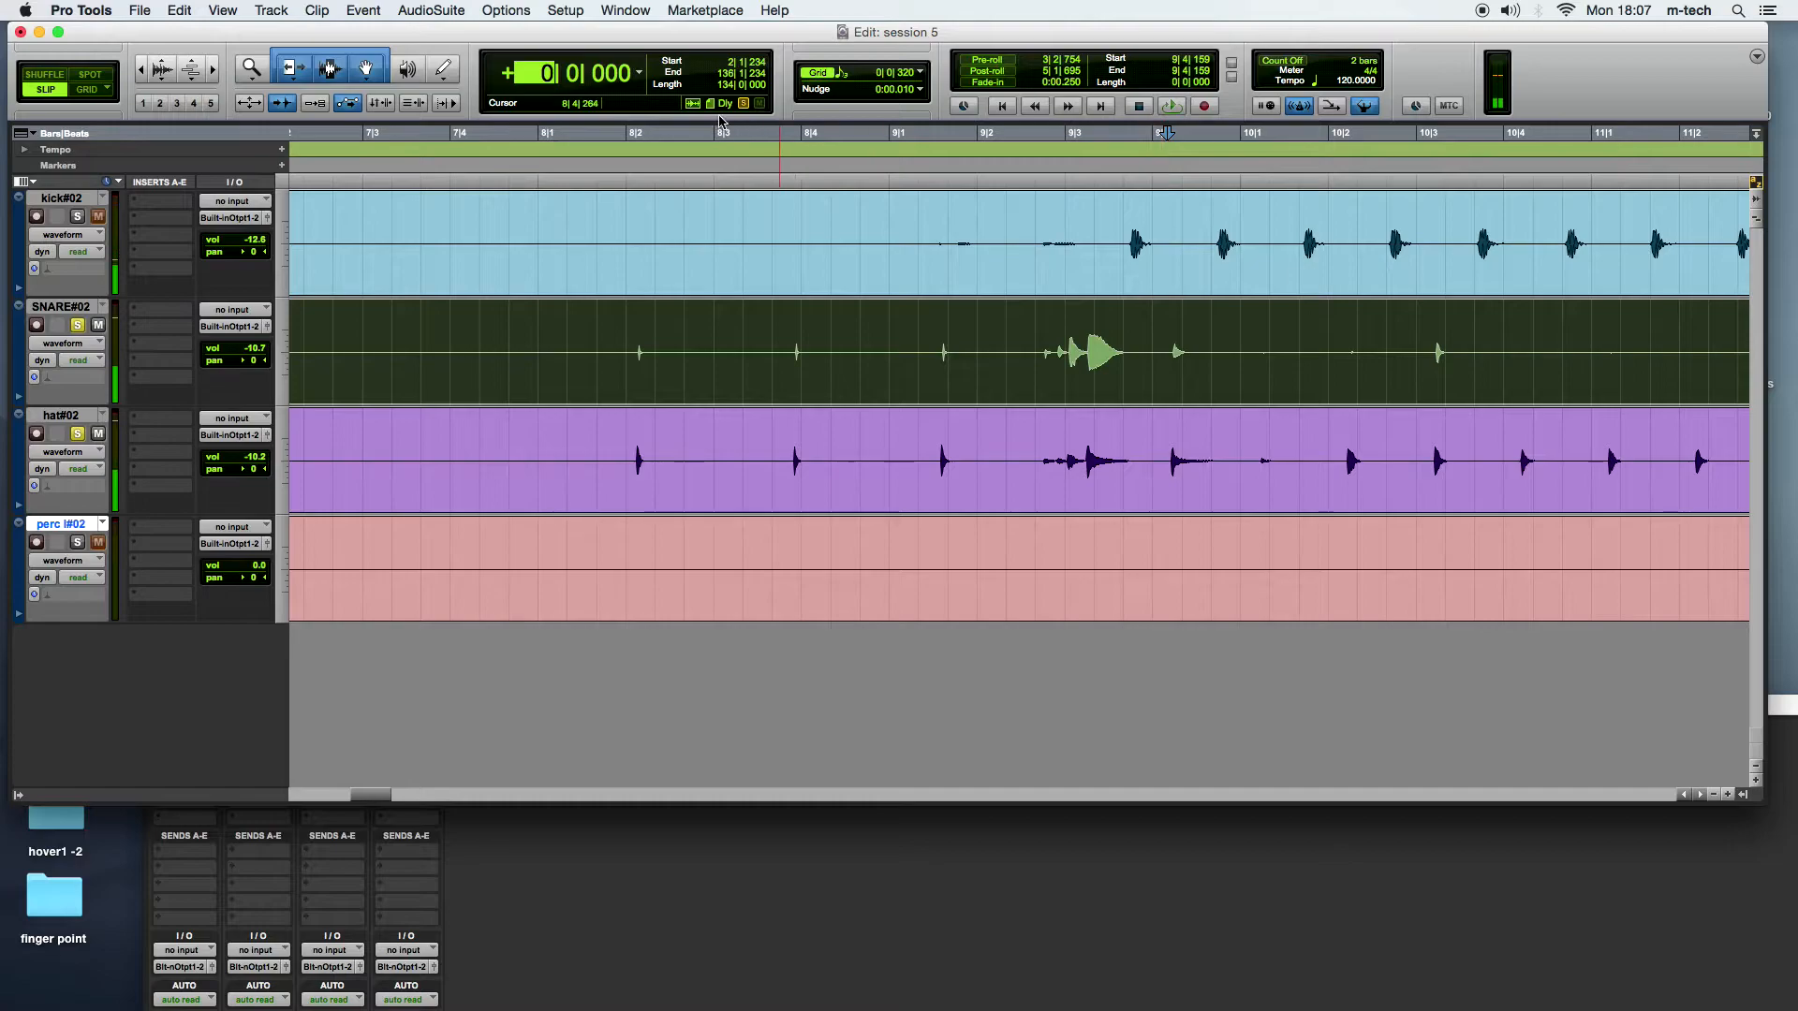
Step: Nudge the SNARE#02 clip back to 2|1|215 and loop playback over about 8|1|594 to 9|4|776
{"action": "left_click_drag", "start_coordinate": [636, 130], "coordinate": [1041, 126]}
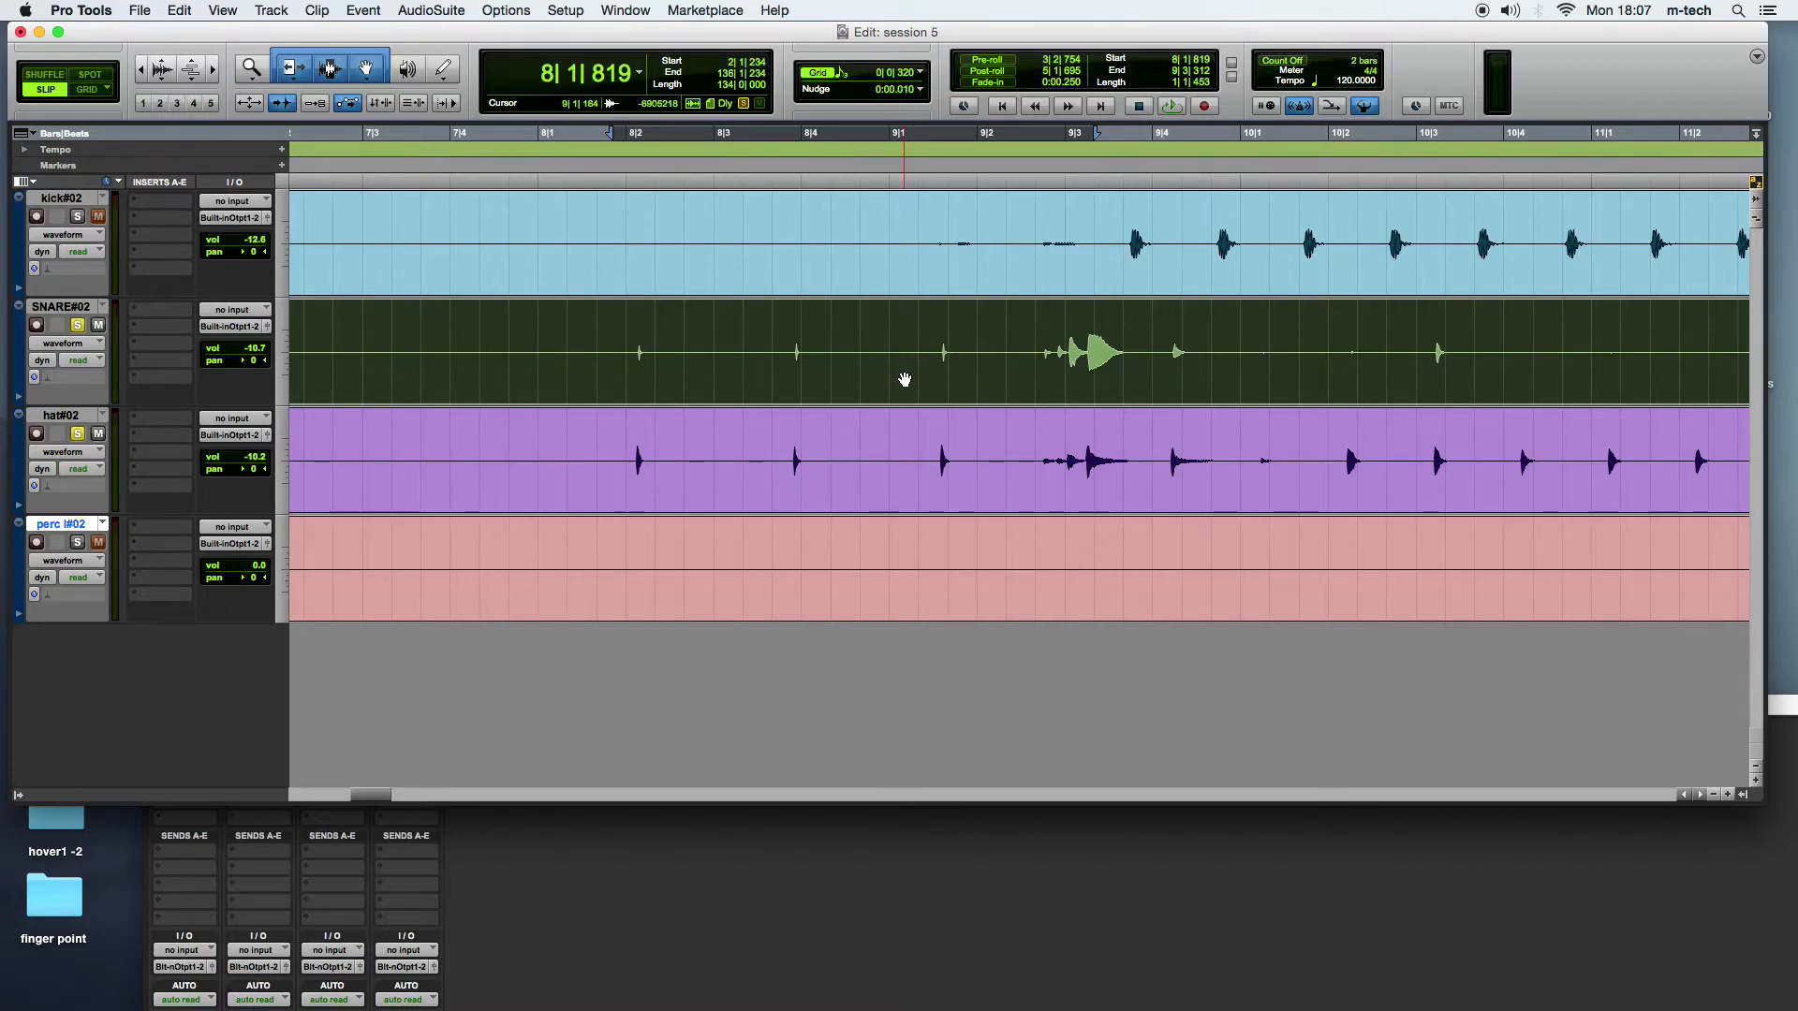
{"action": "key", "text": "space"}
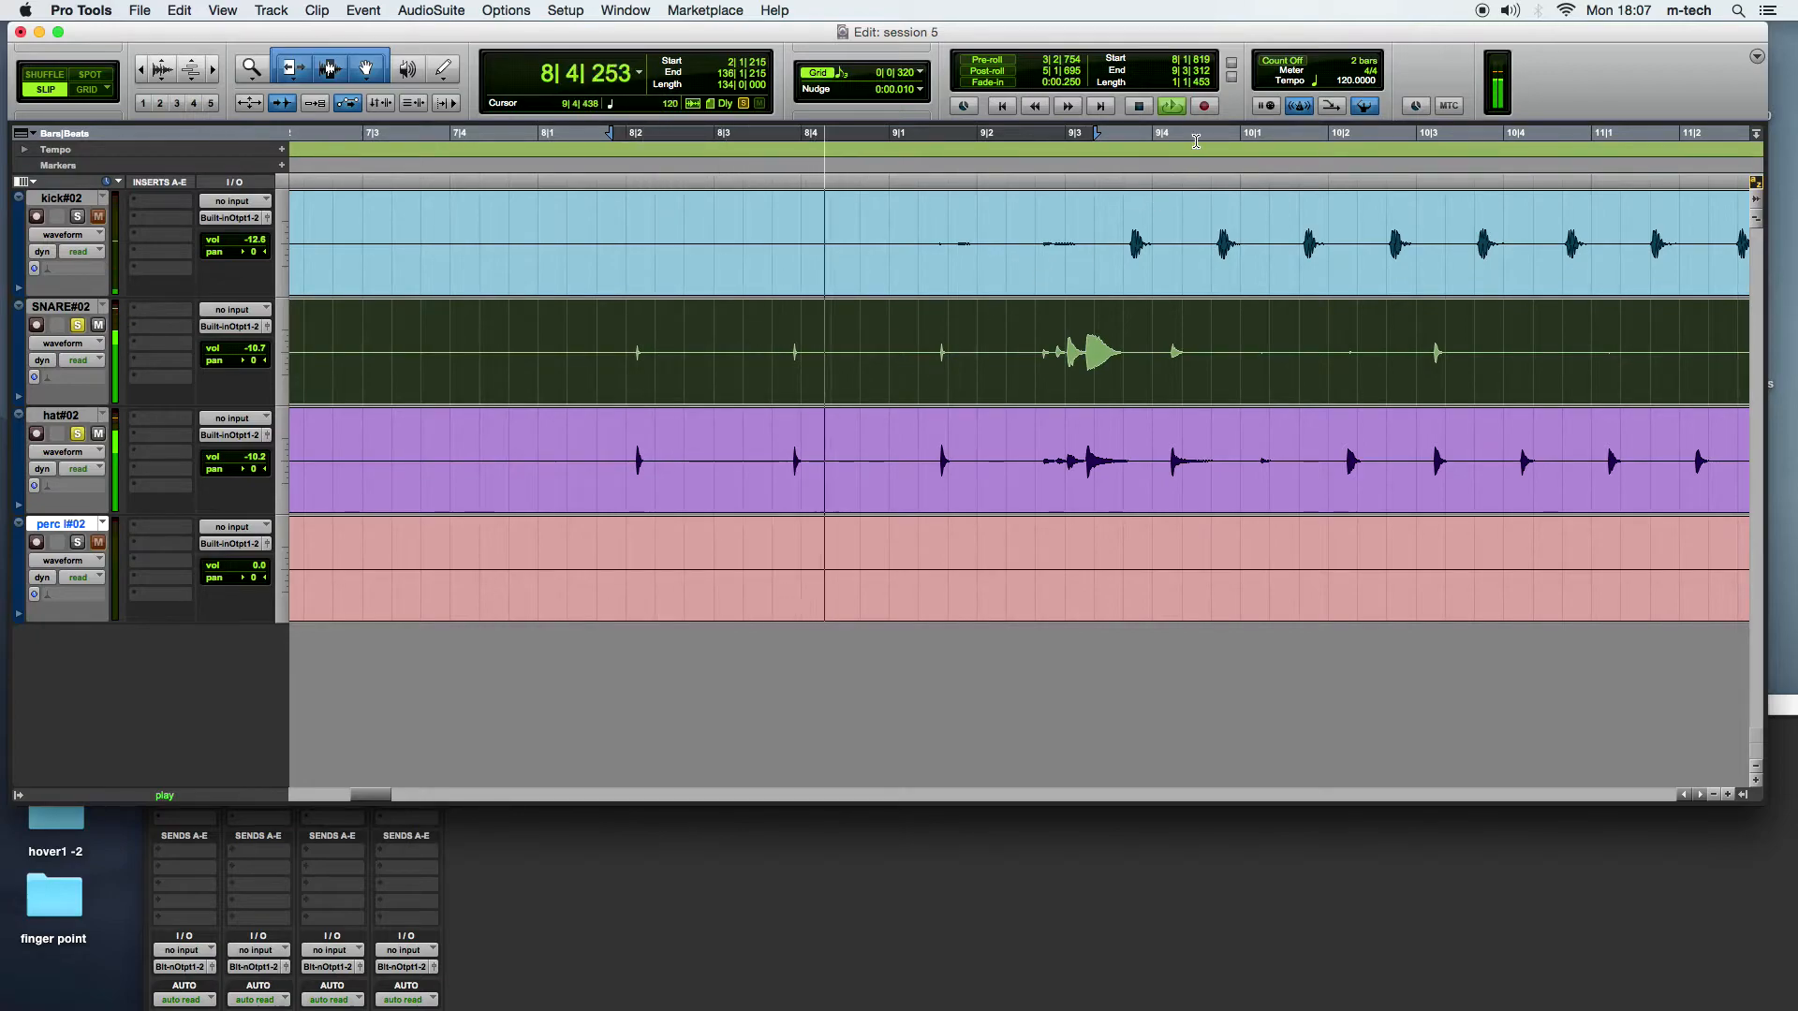
{"action": "left_click_drag", "start_coordinate": [1115, 141], "coordinate": [1194, 149]}
{"action": "key", "text": "space"}
{"action": "left_click_drag", "start_coordinate": [588, 154], "coordinate": [1226, 165]}
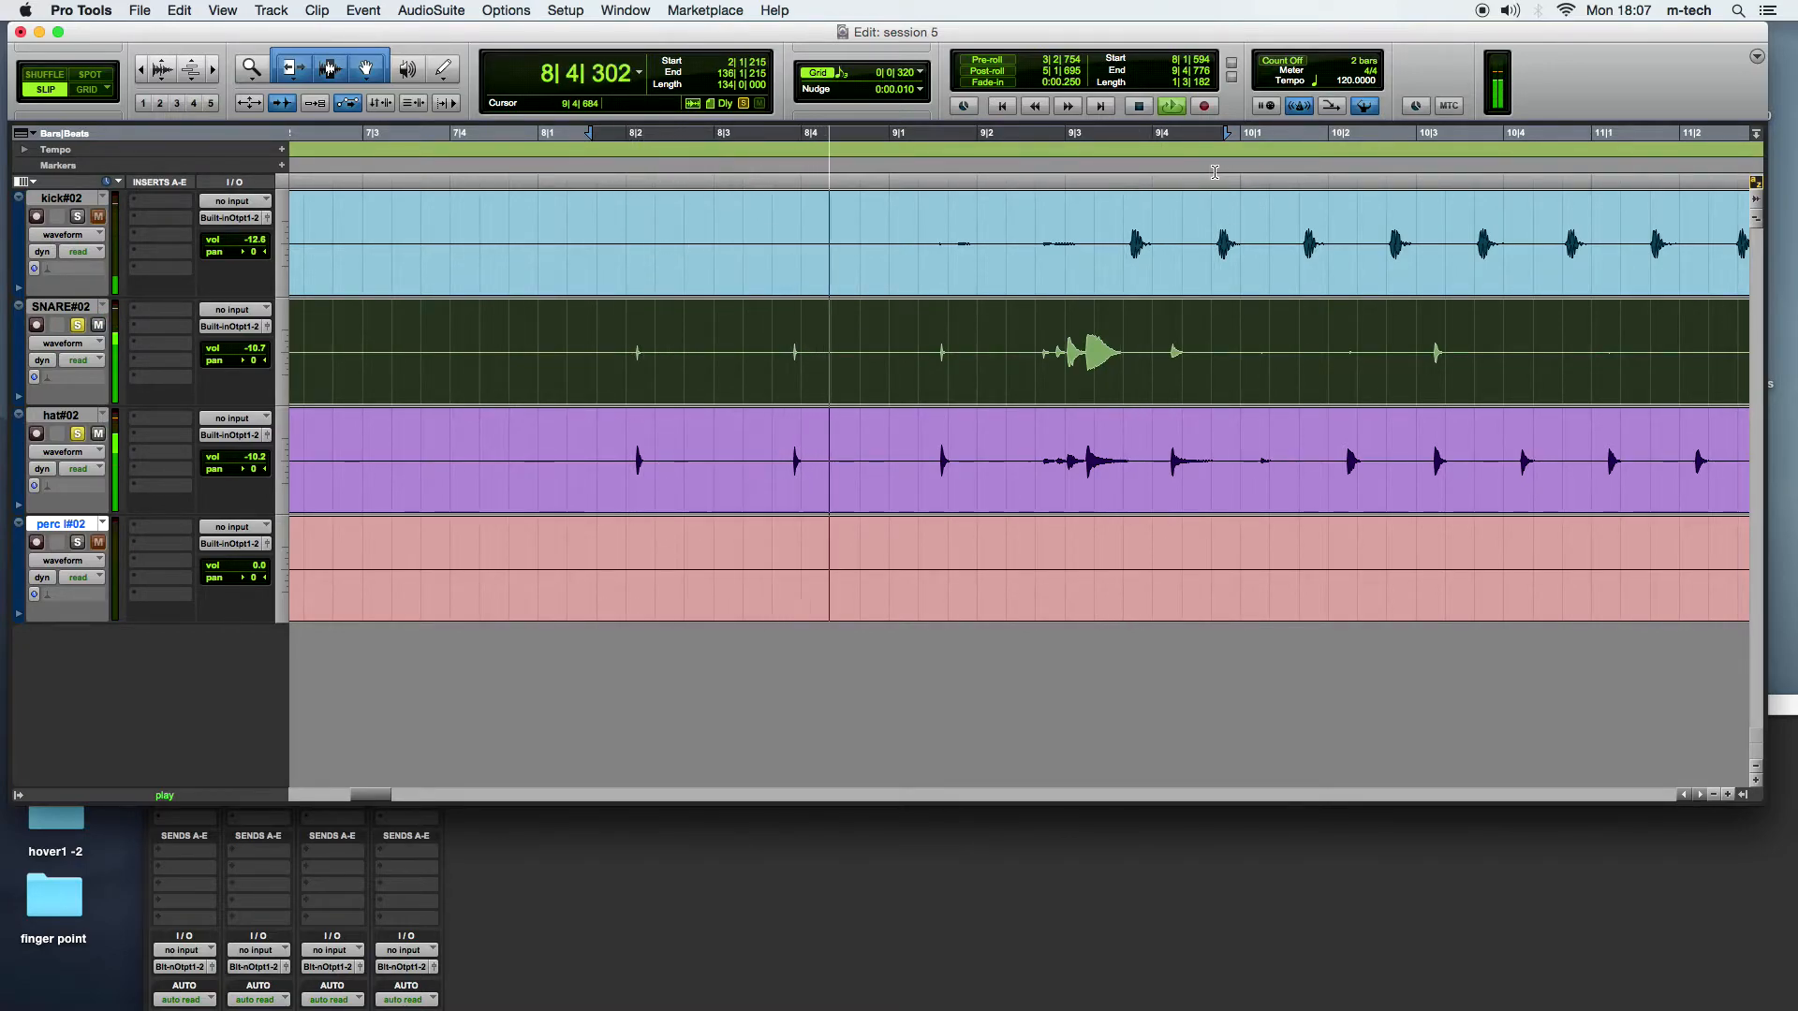
Step: Set the nudge value to 1 msec and nudge the SNARE#02 clip later to 2|1|225
{"action": "left_click", "coordinate": [1730, 795]}
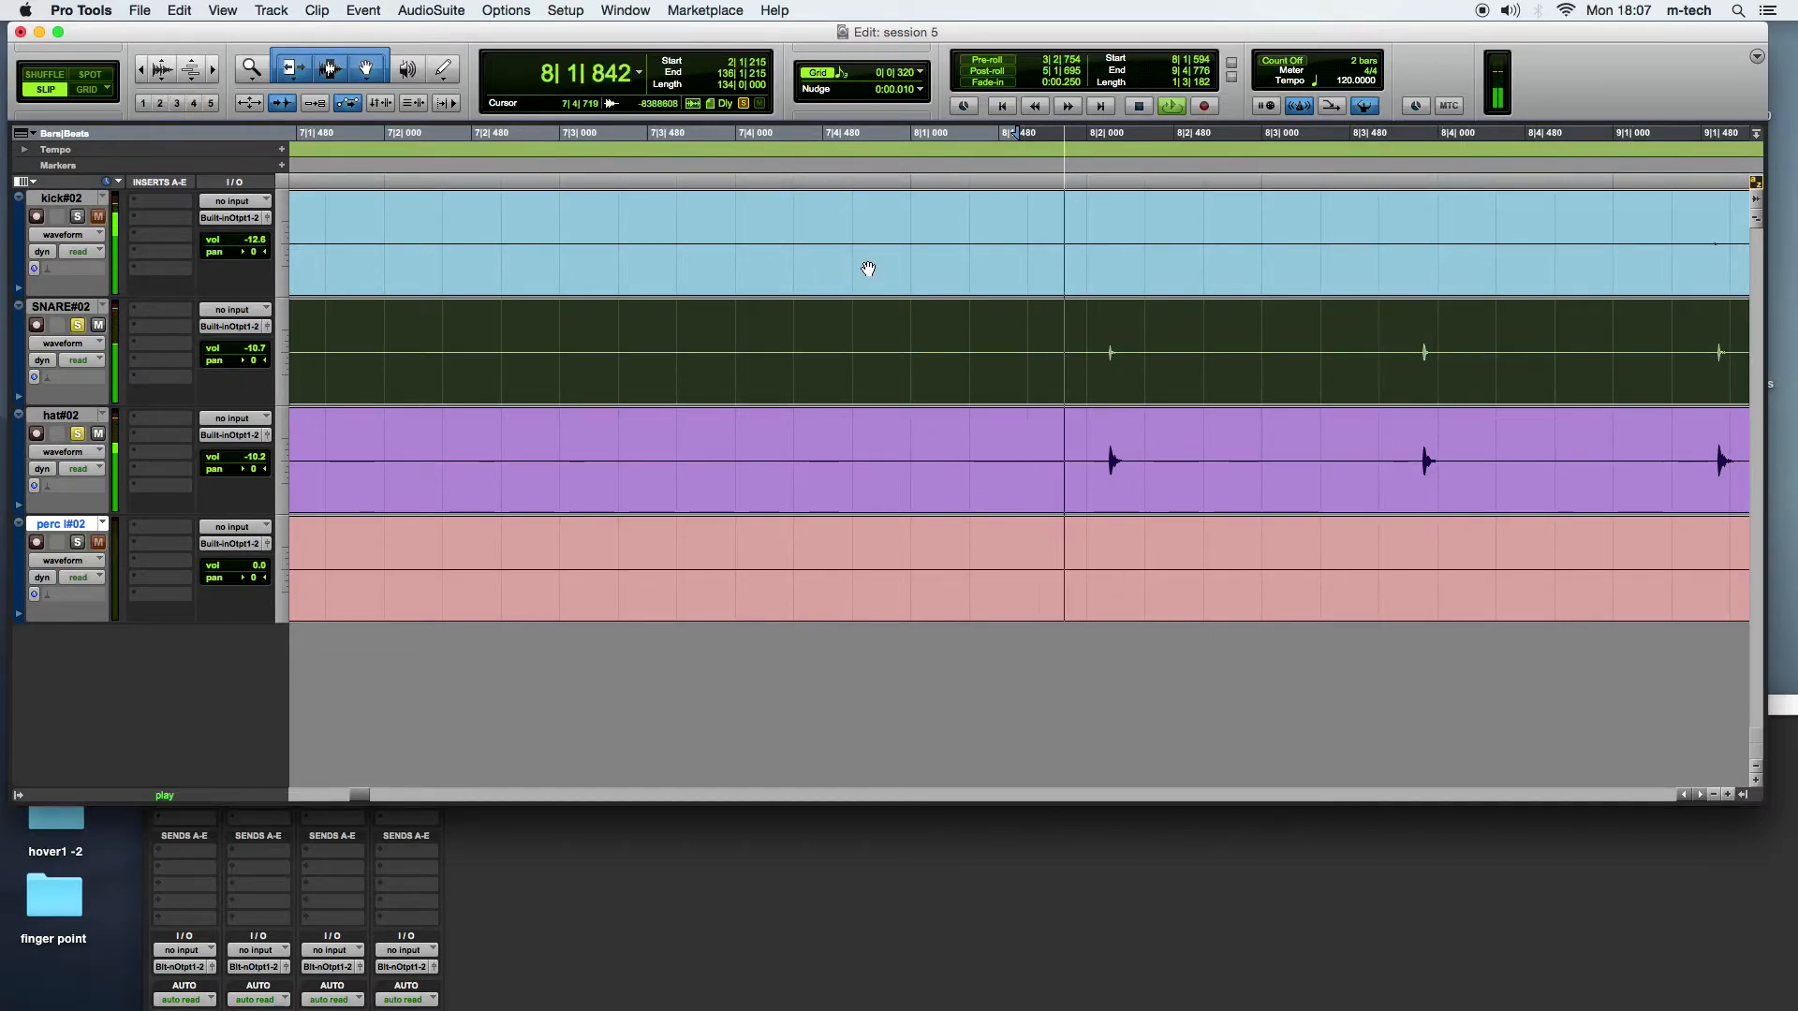
{"action": "left_click", "coordinate": [918, 90]}
{"action": "left_click", "coordinate": [934, 109]}
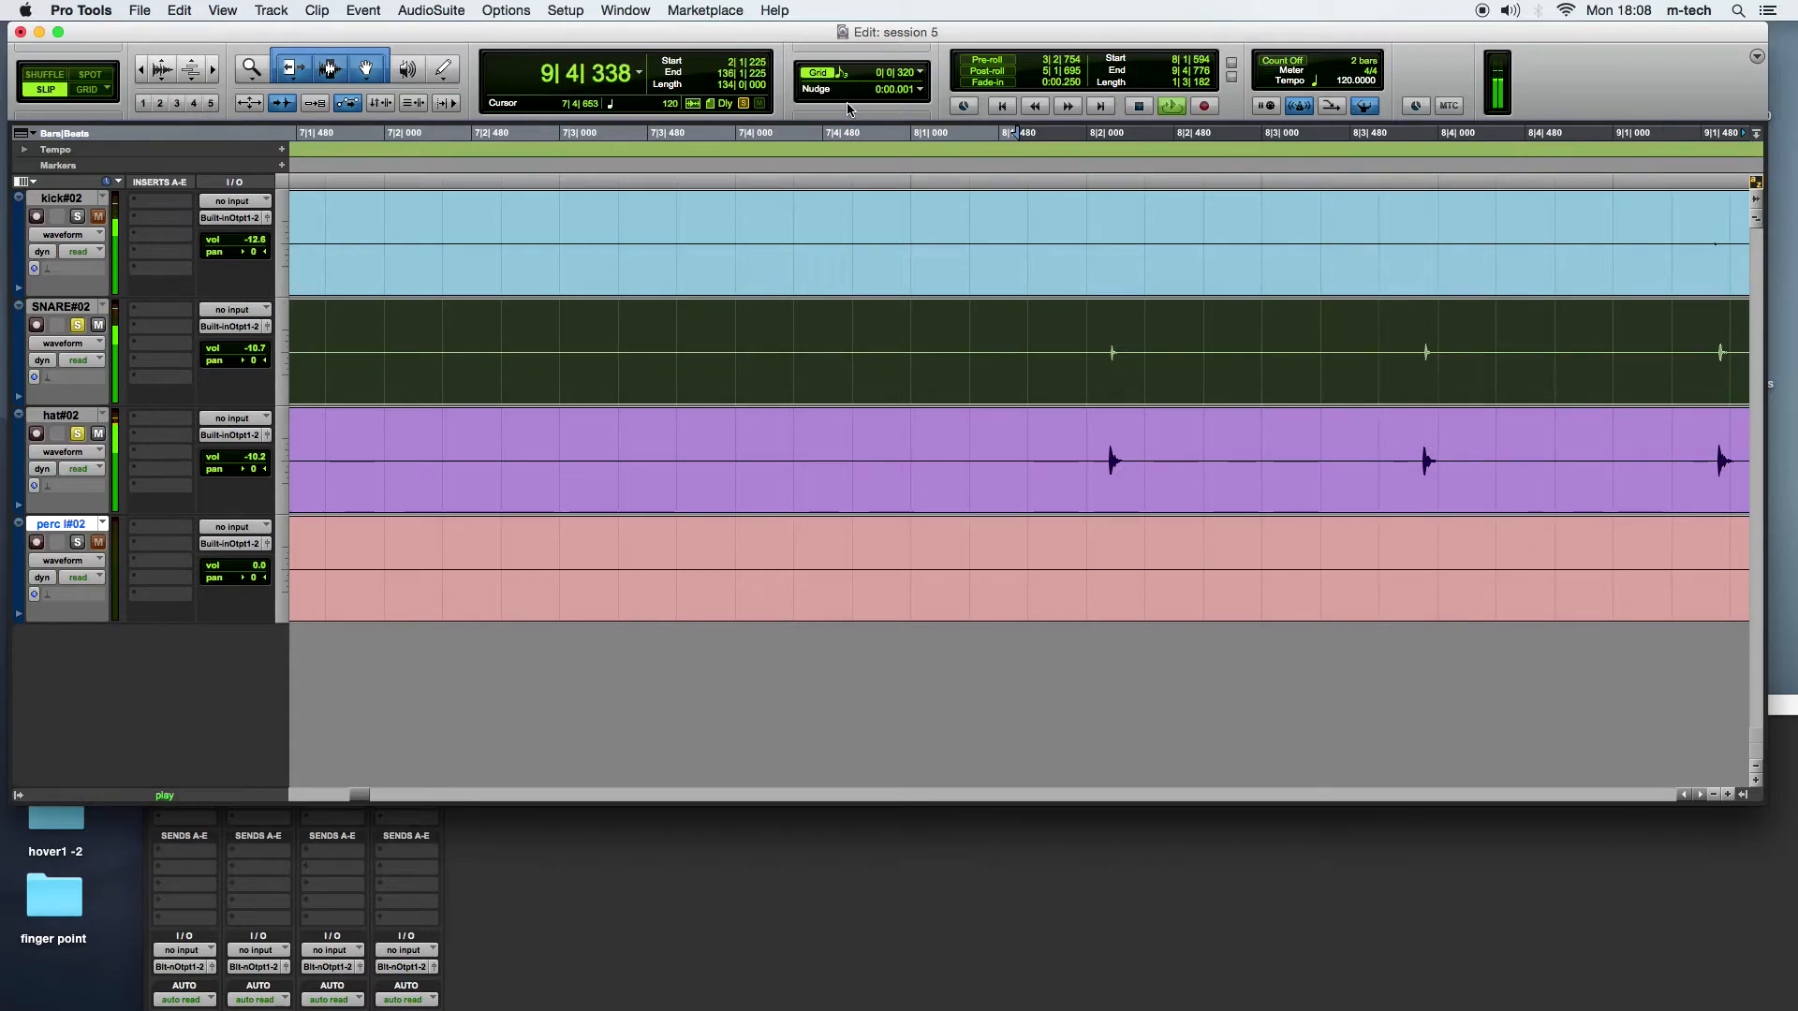
Step: Stop playback and shift the SNARE#02 clip slightly later, to start at 2|1|235
{"action": "key", "text": "space"}
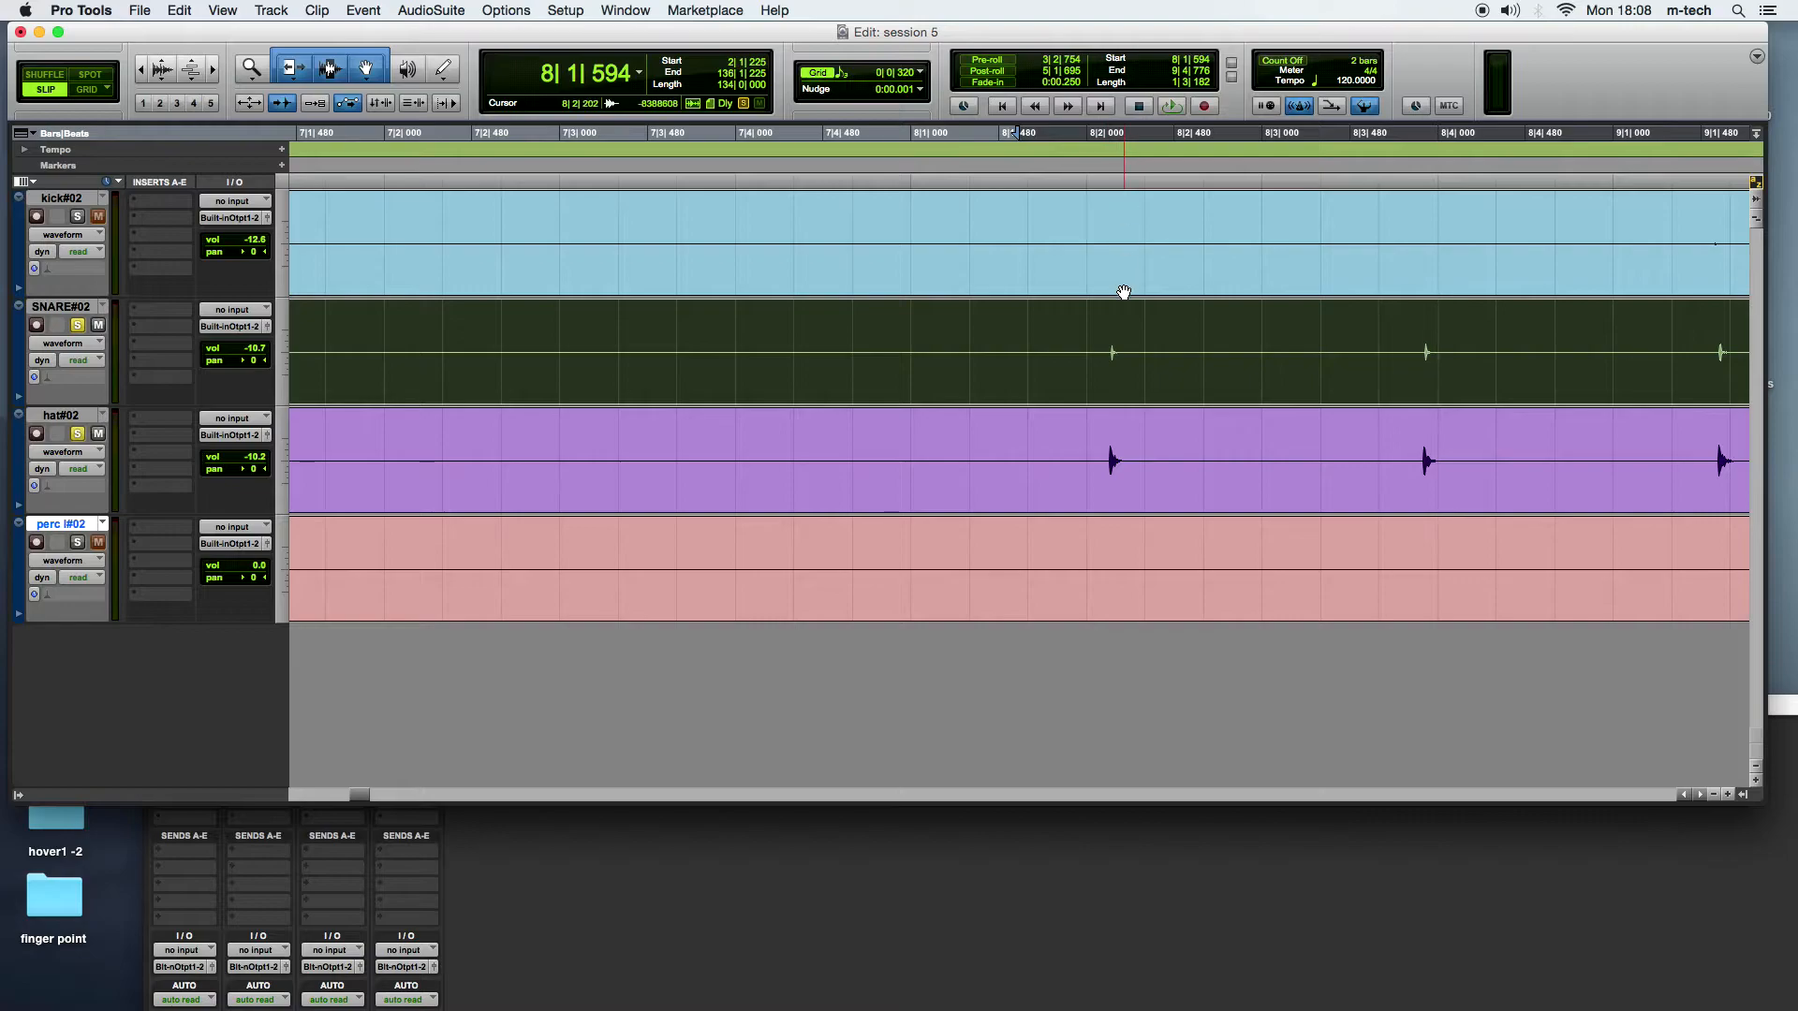
{"action": "left_click", "coordinate": [1112, 369]}
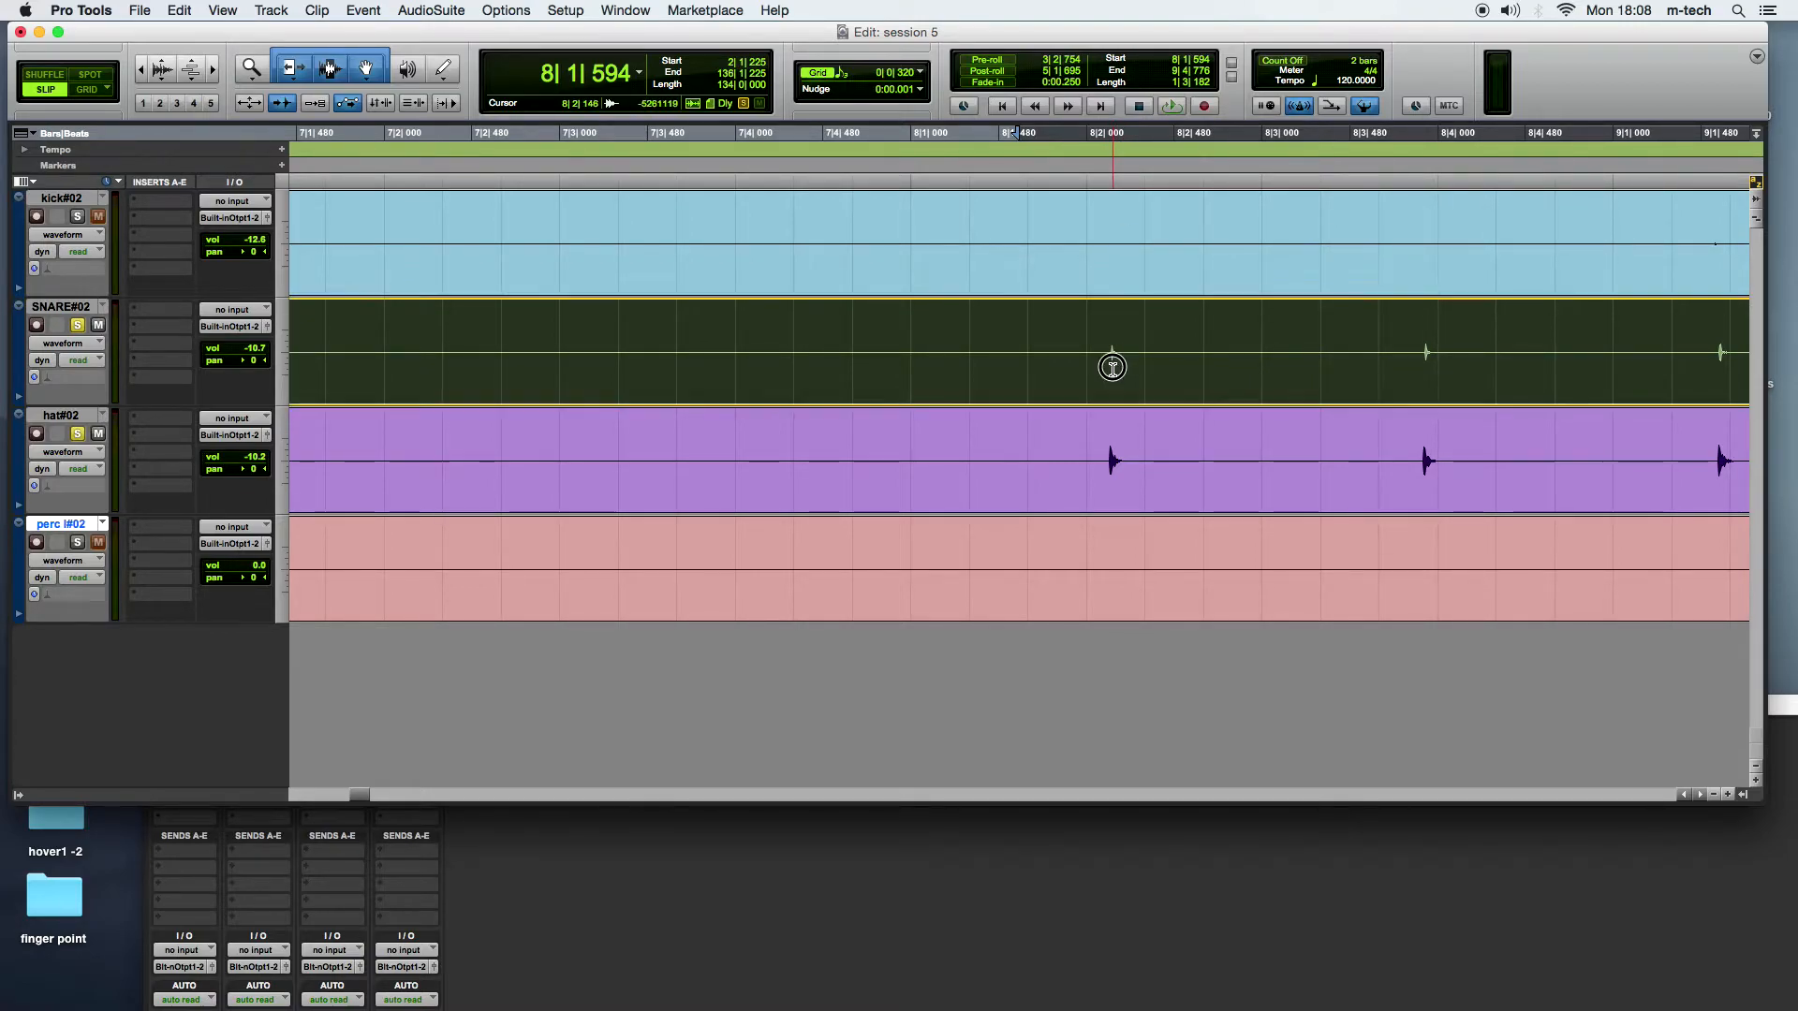
{"action": "mouse_move", "coordinate": [1112, 368]}
{"action": "left_mouse_down"}
{"action": "mouse_move", "coordinate": [1130, 368]}
{"action": "mouse_move", "coordinate": [1092, 361]}
{"action": "mouse_move", "coordinate": [1111, 365]}
{"action": "left_mouse_up"}
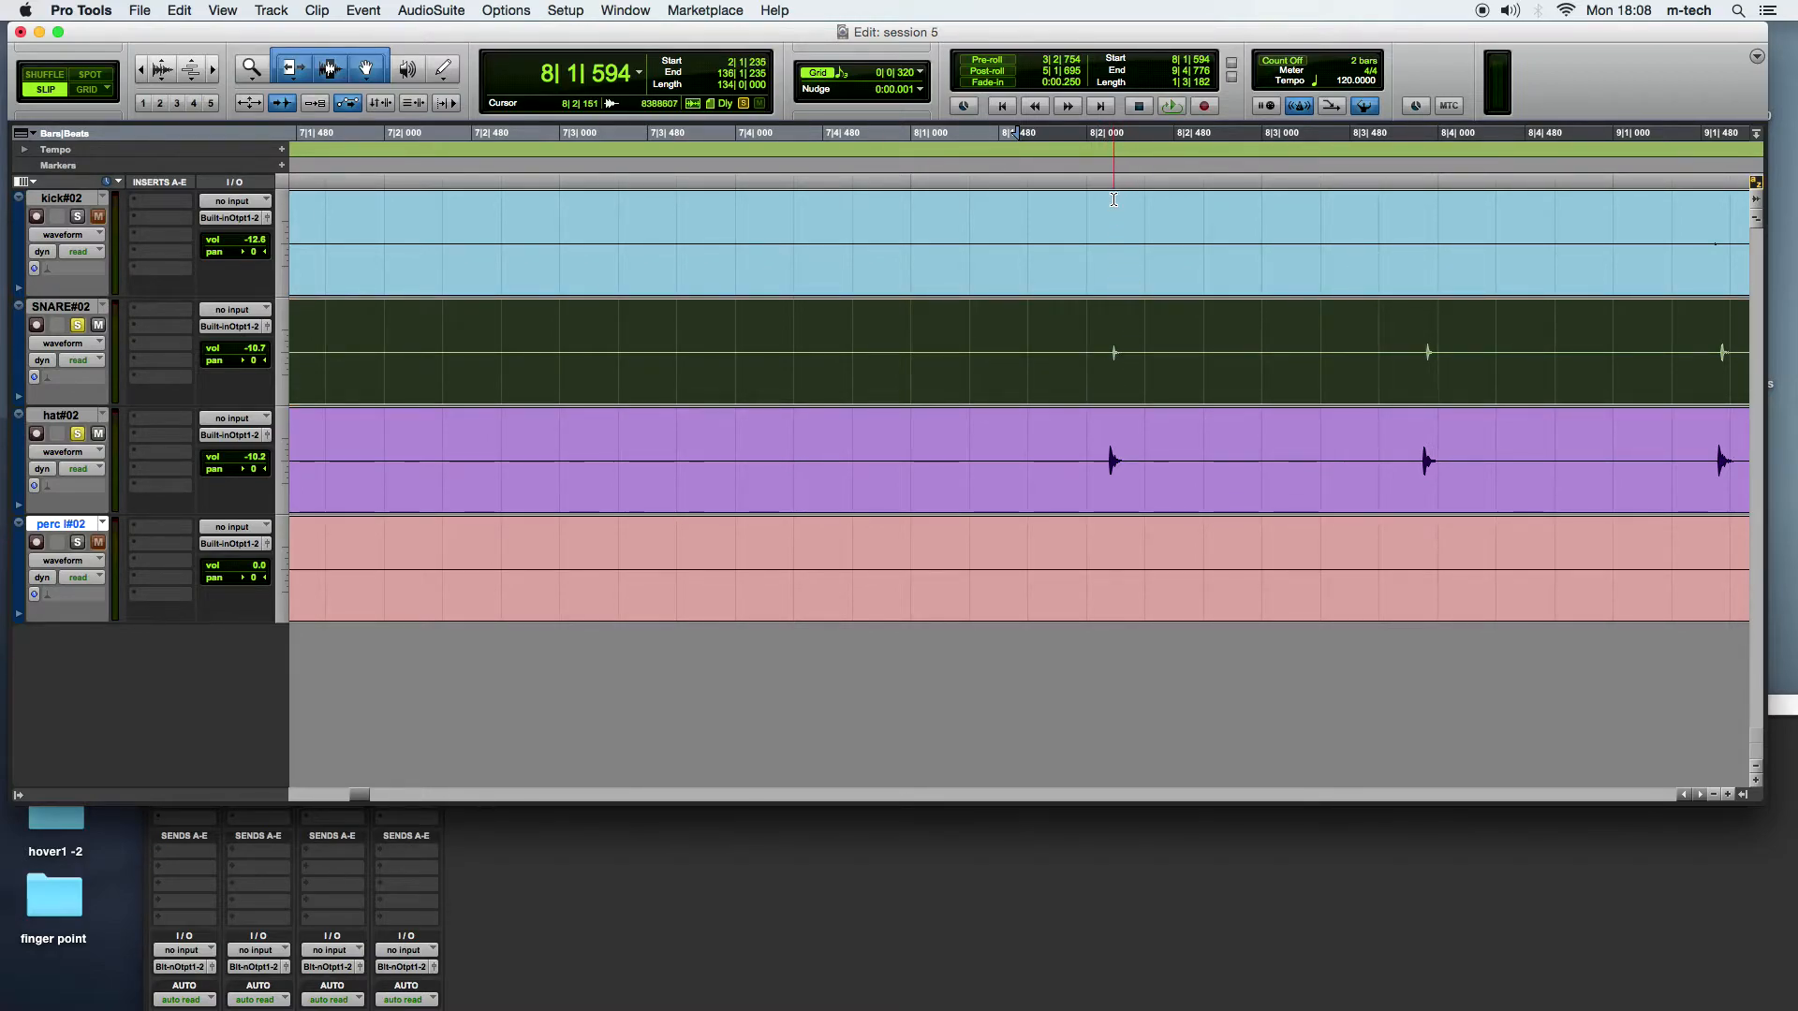
Step: Loop playback over about 8|1|594 to 9|4|776 and compare the SNARE#02 hits with the hat#02 hits
{"action": "key", "text": "space"}
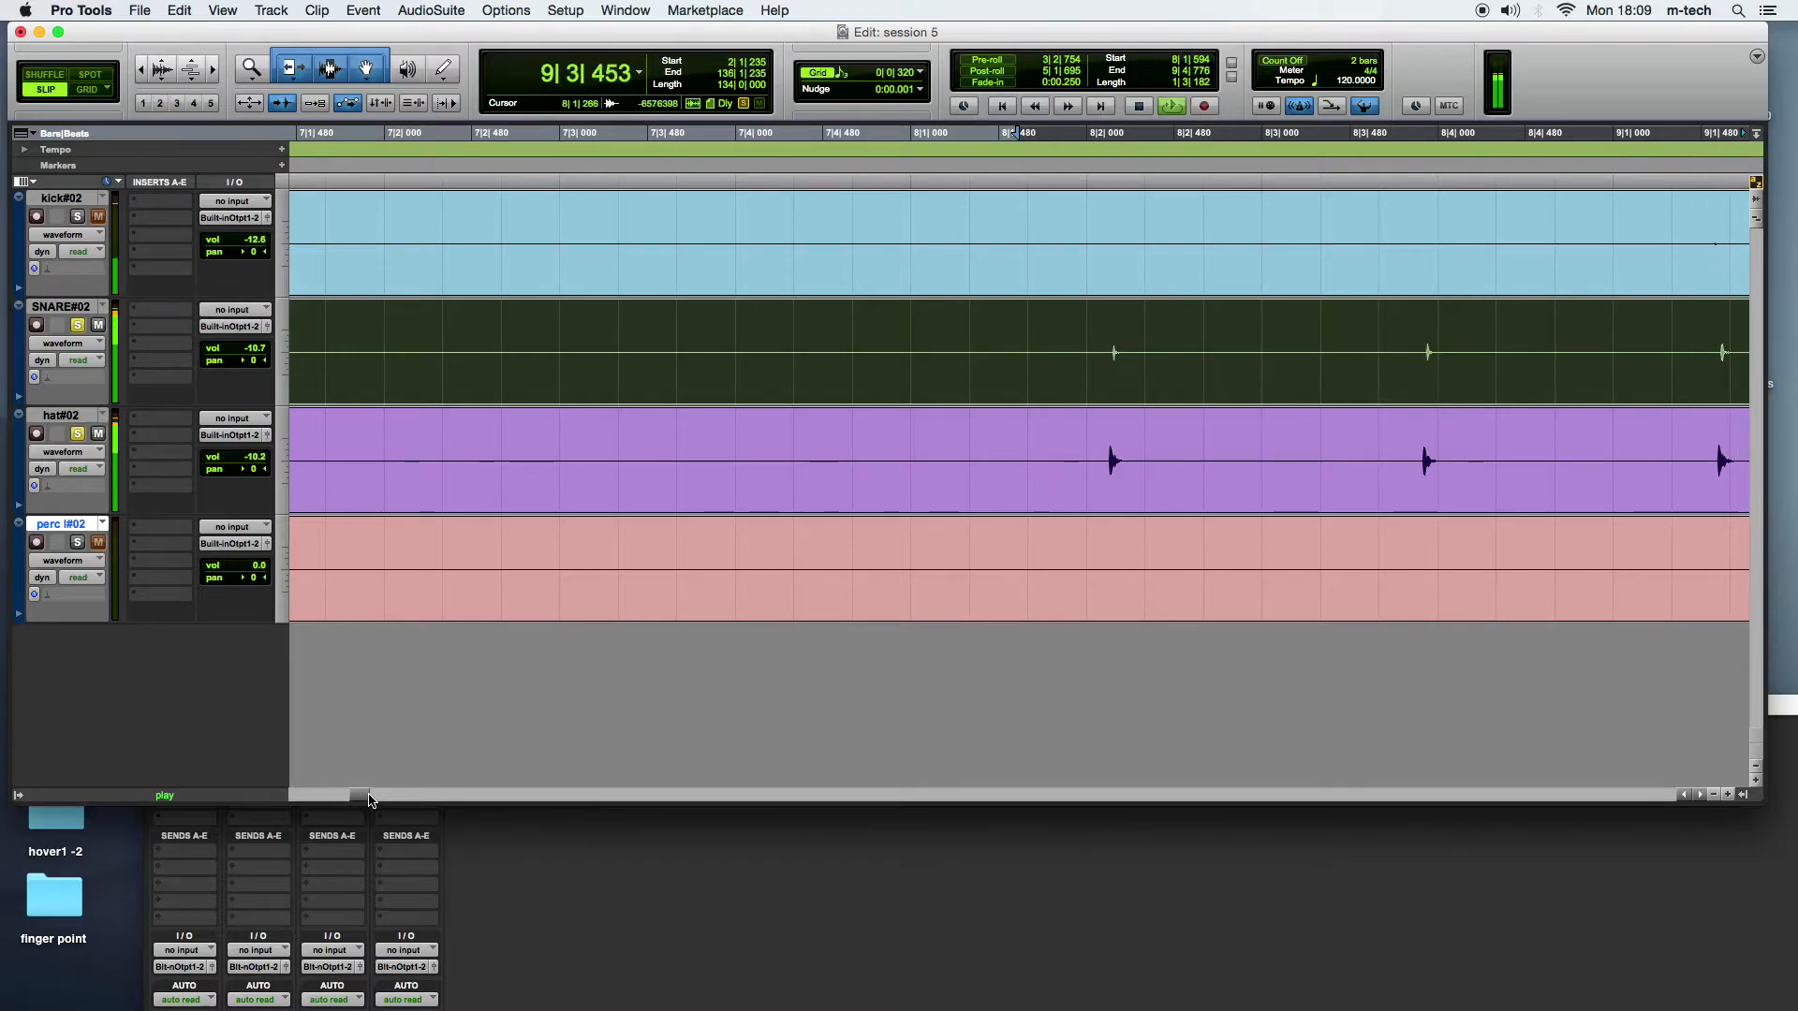
{"action": "left_click_drag", "start_coordinate": [361, 793], "coordinate": [375, 794]}
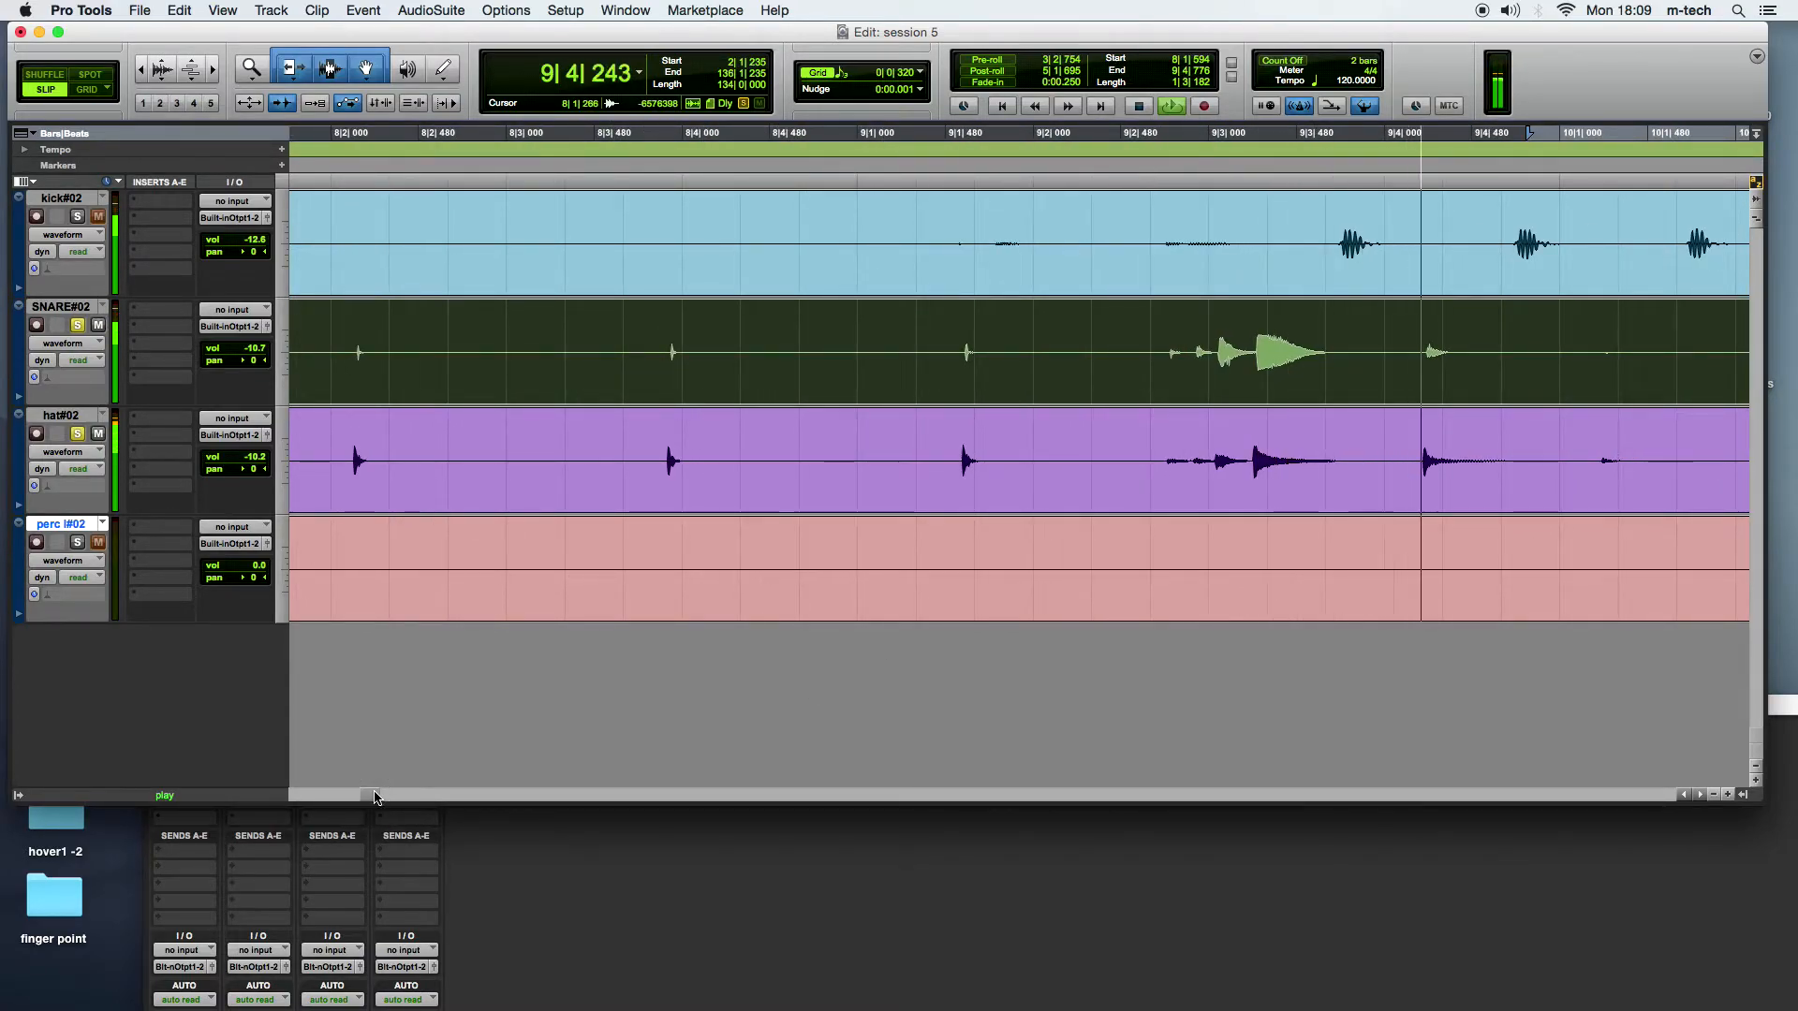
{"action": "key", "text": "space"}
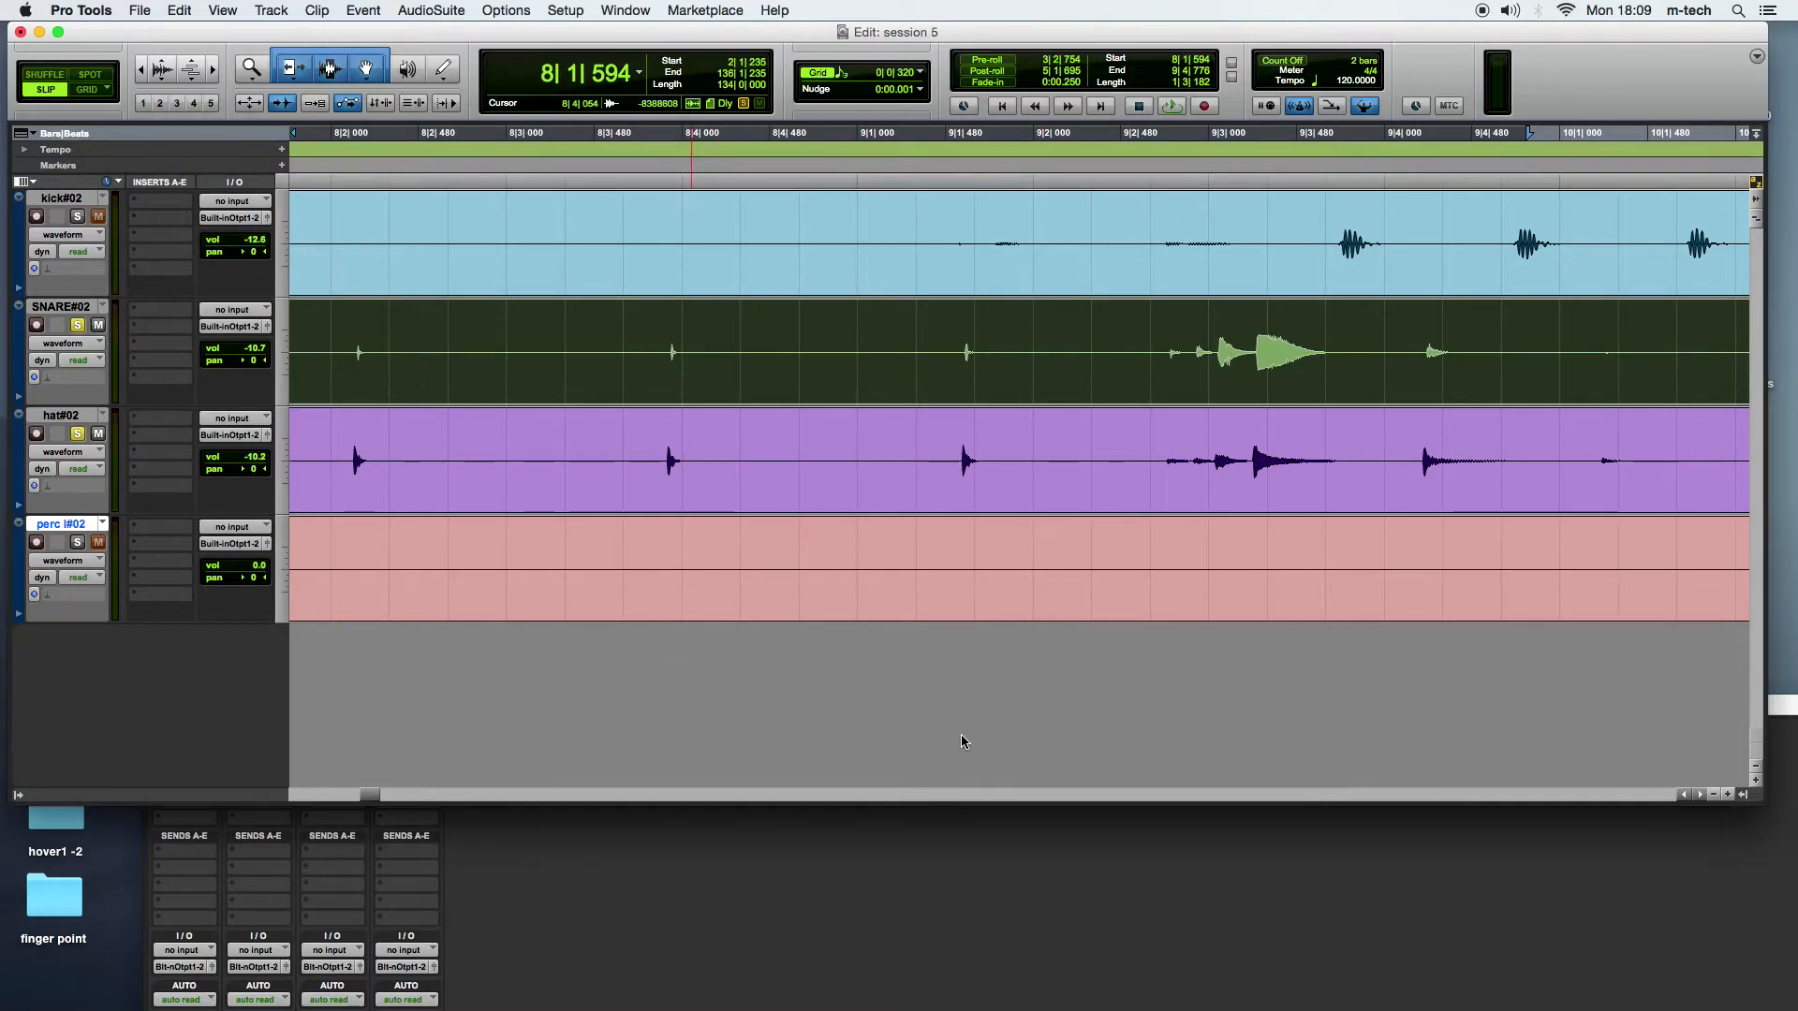
Step: Trim the beginning off the kick#02 clip and shift the clip so it starts at 5|1|573
{"action": "key", "text": "r"}
{"action": "key", "text": "r"}
{"action": "key", "text": "r"}
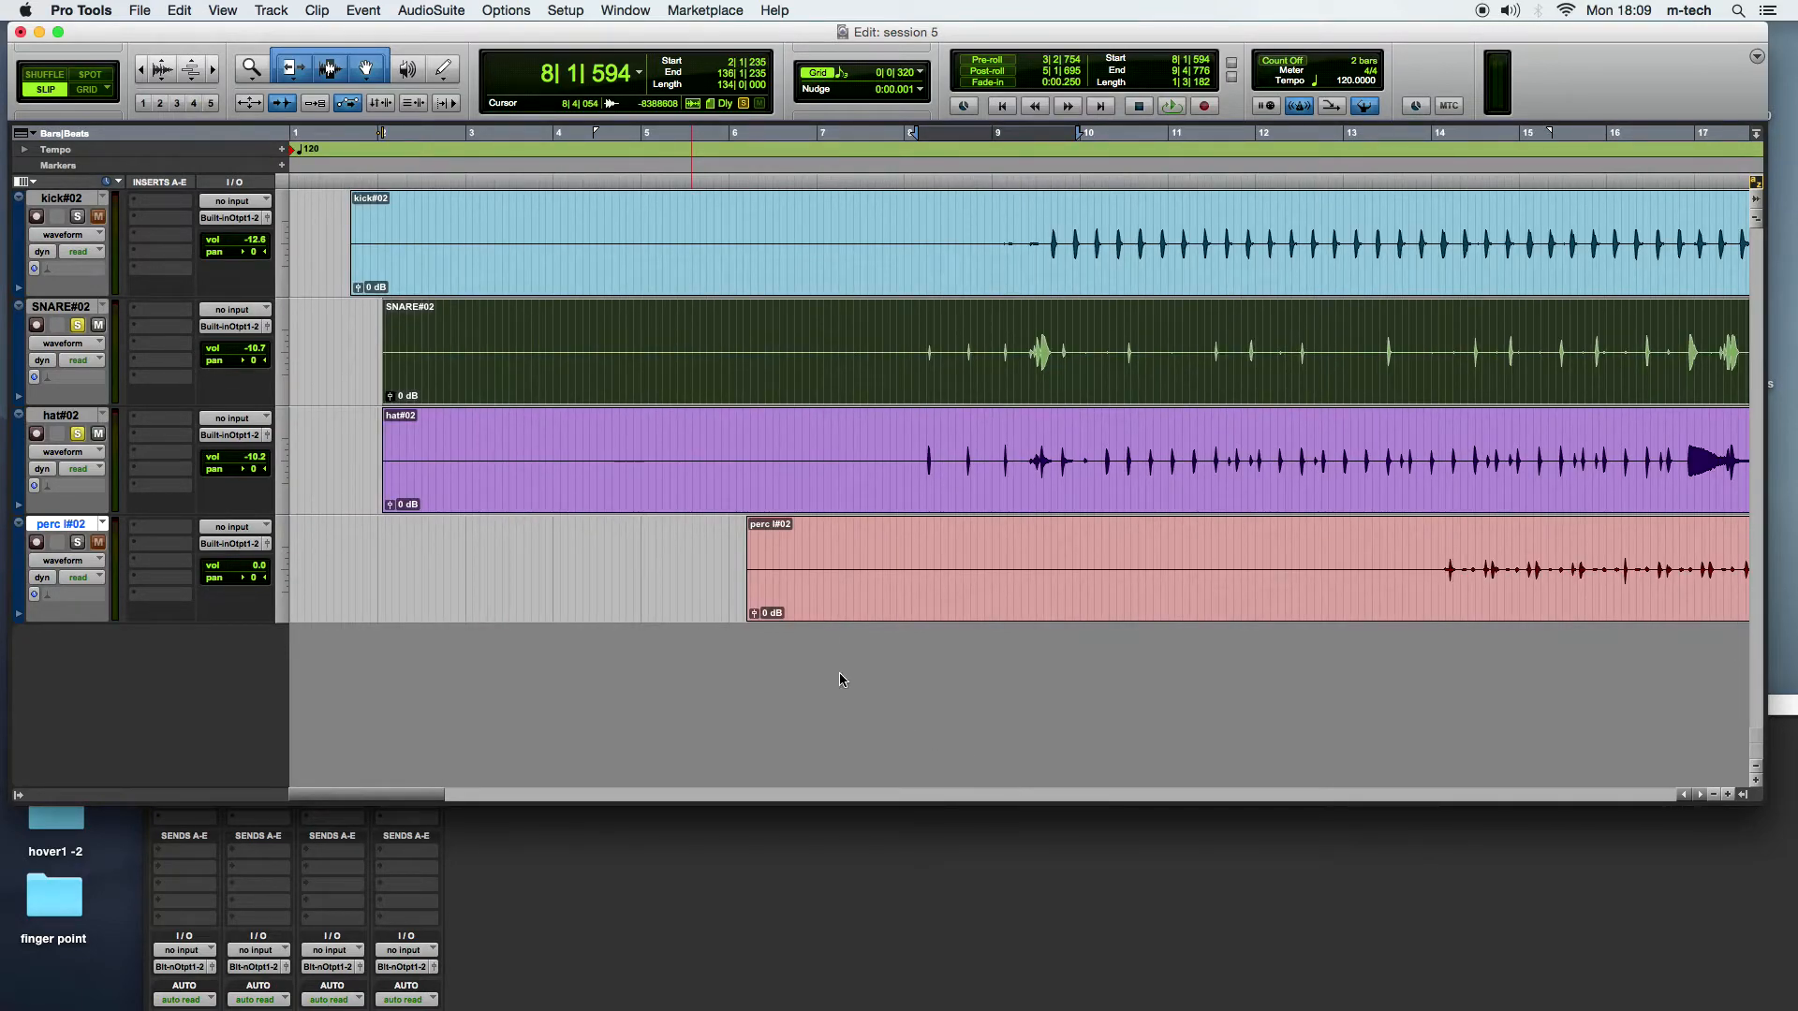
{"action": "left_click_drag", "start_coordinate": [356, 255], "coordinate": [646, 257]}
{"action": "left_click_drag", "start_coordinate": [922, 261], "coordinate": [856, 278]}
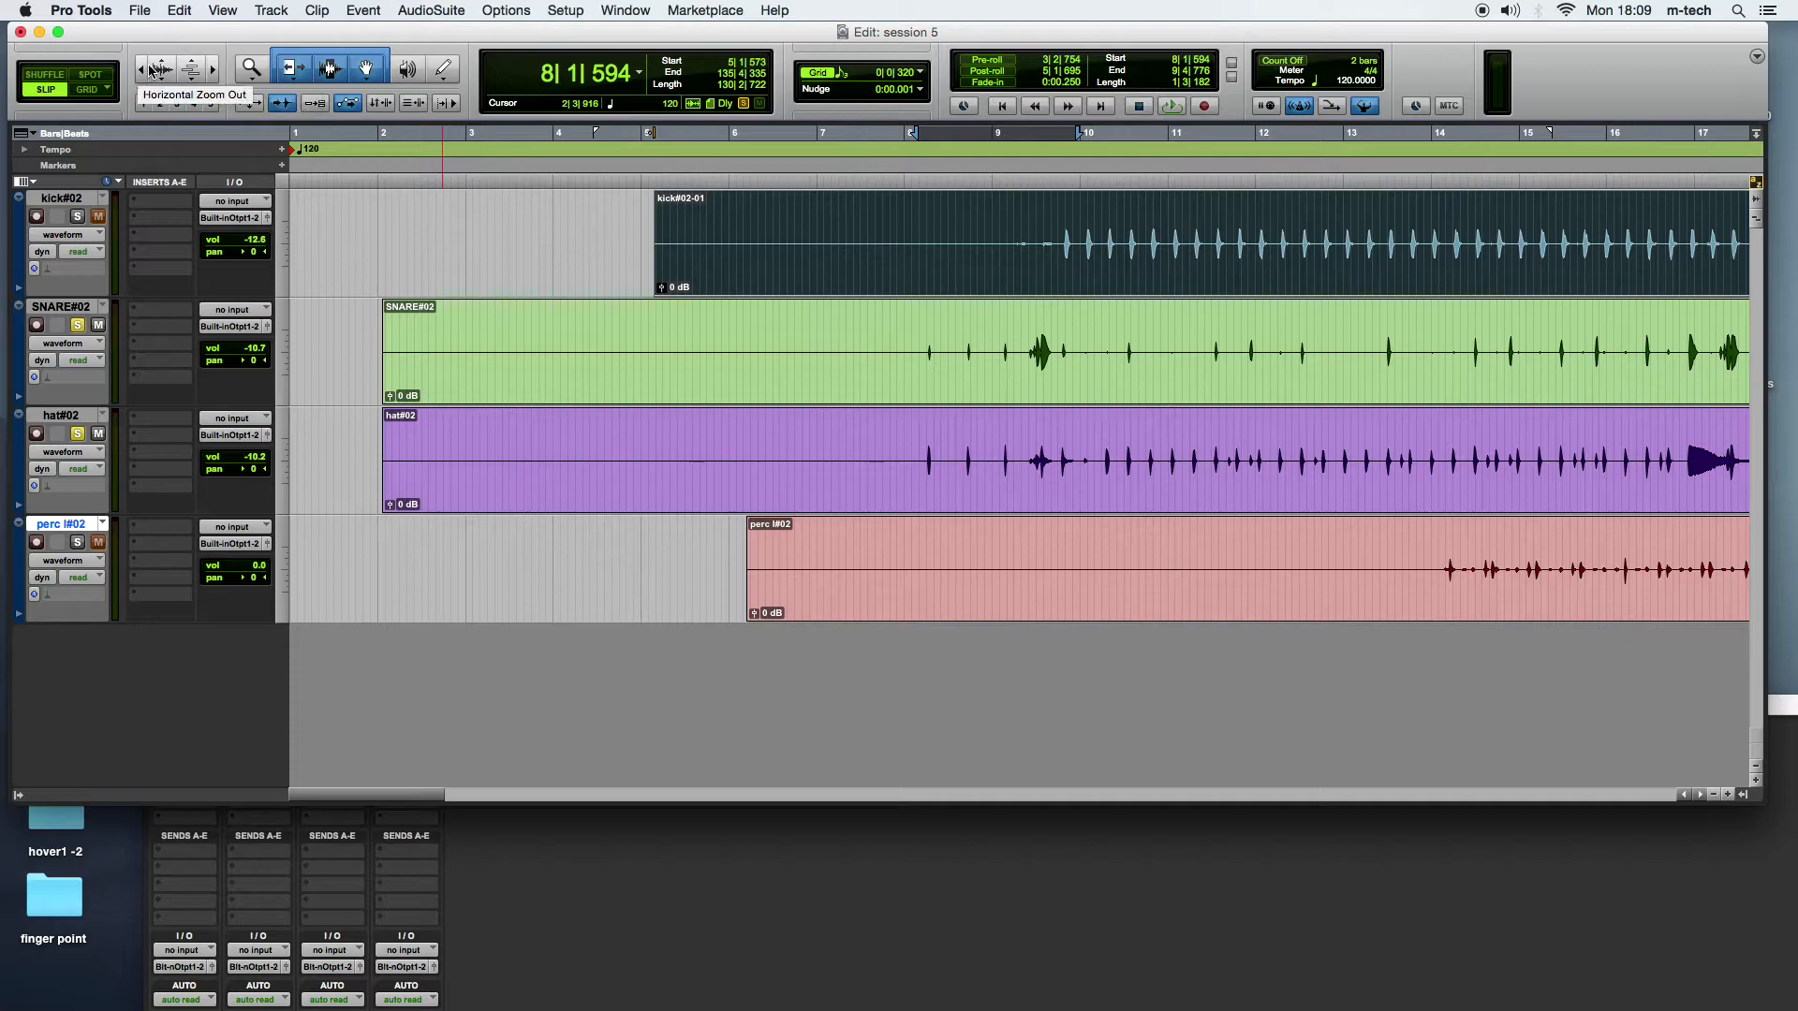
{"action": "left_click", "coordinate": [214, 74]}
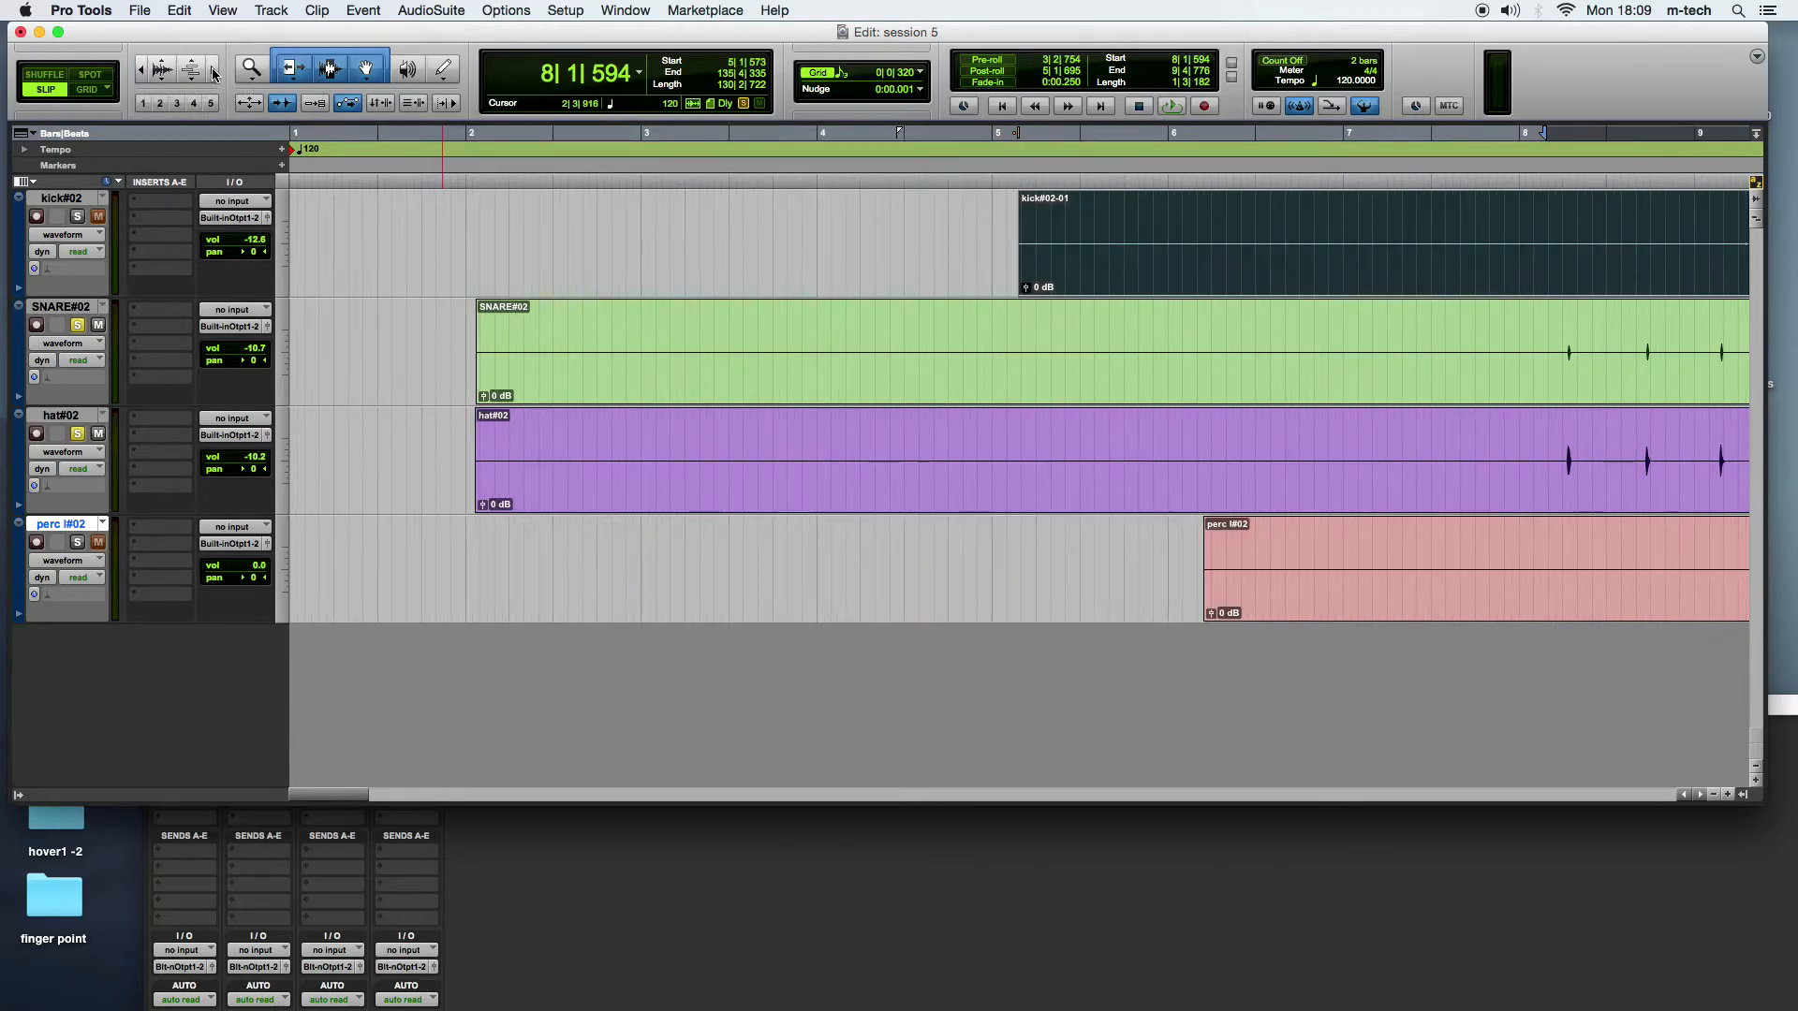
{"action": "left_click", "coordinate": [142, 74]}
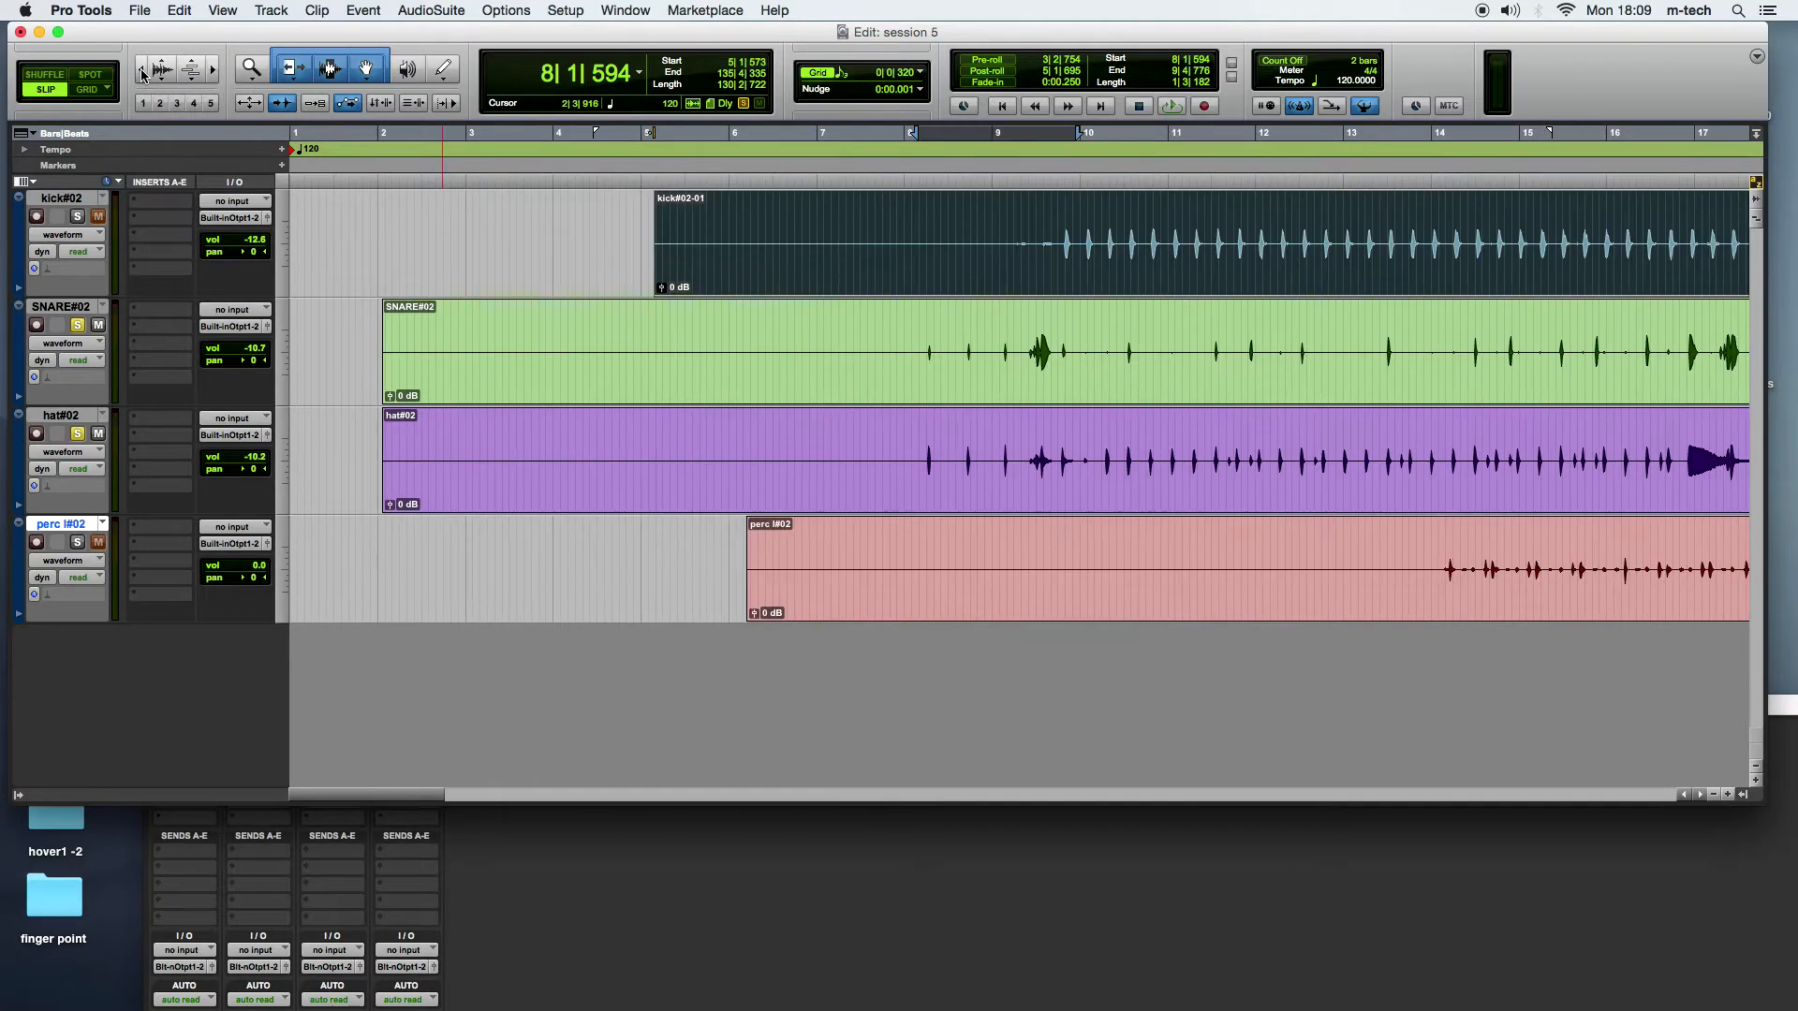
{"action": "left_click", "coordinate": [211, 72]}
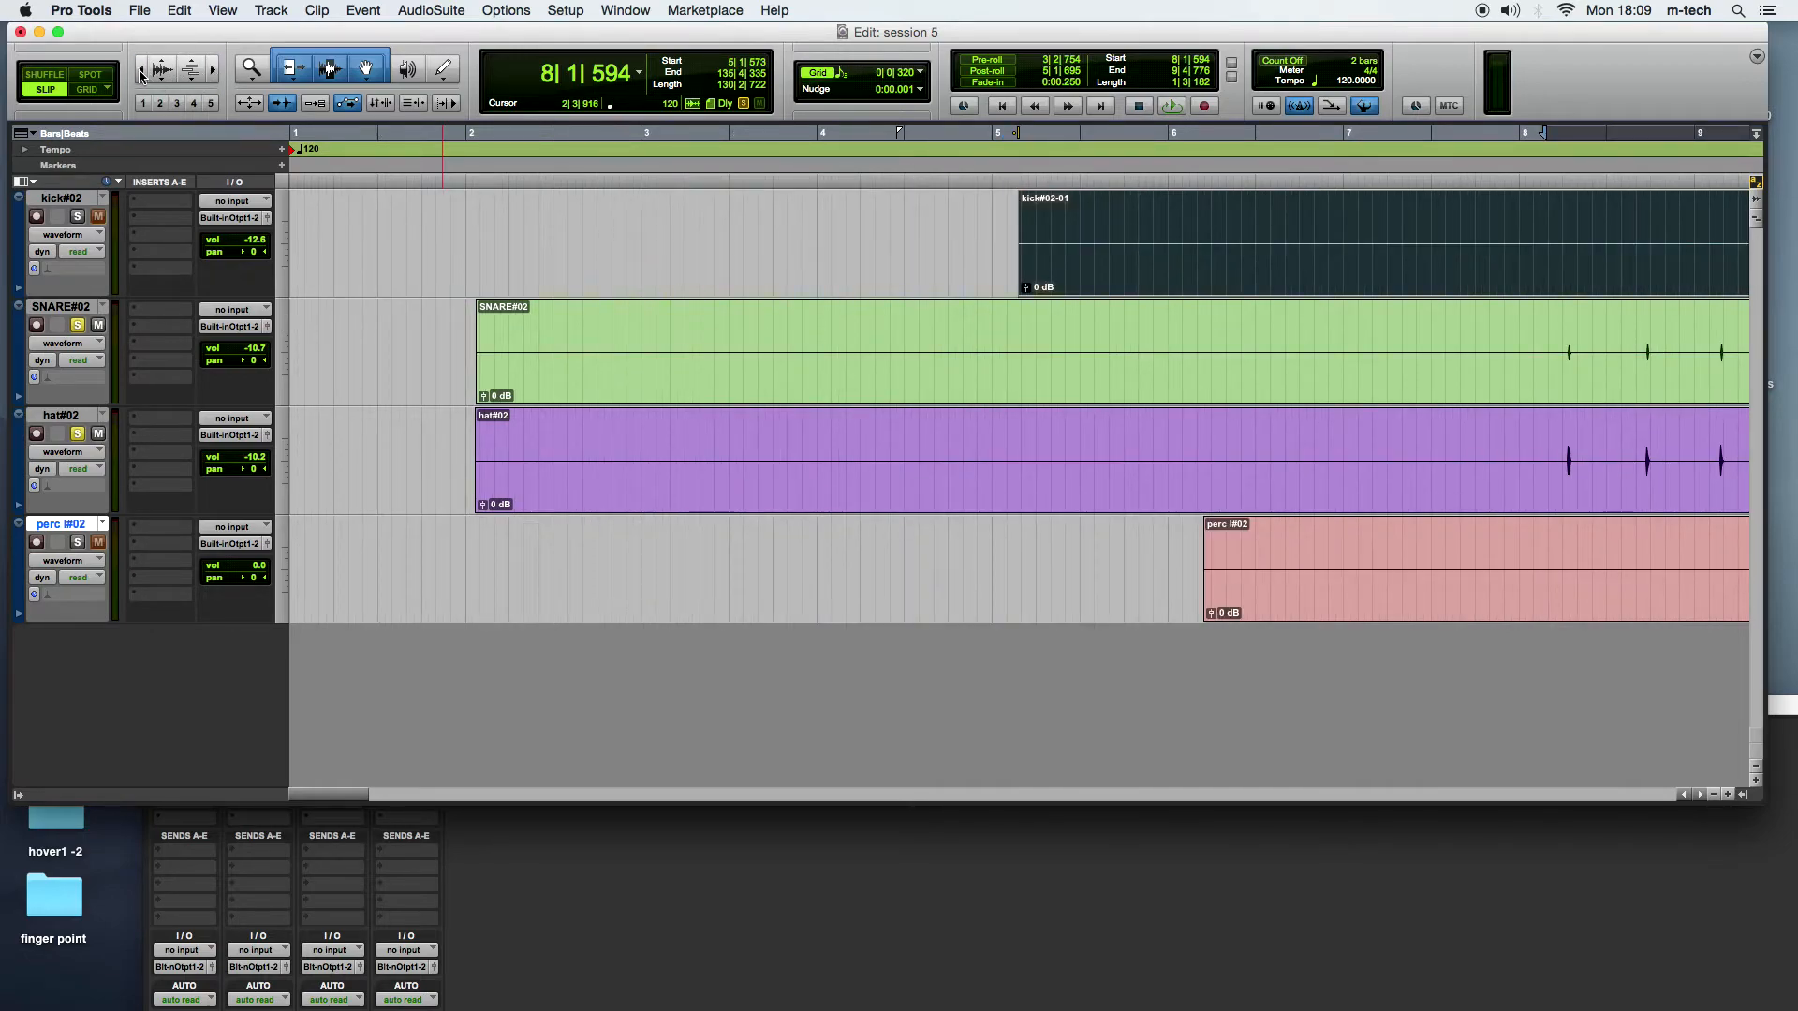
{"action": "left_click", "coordinate": [142, 74]}
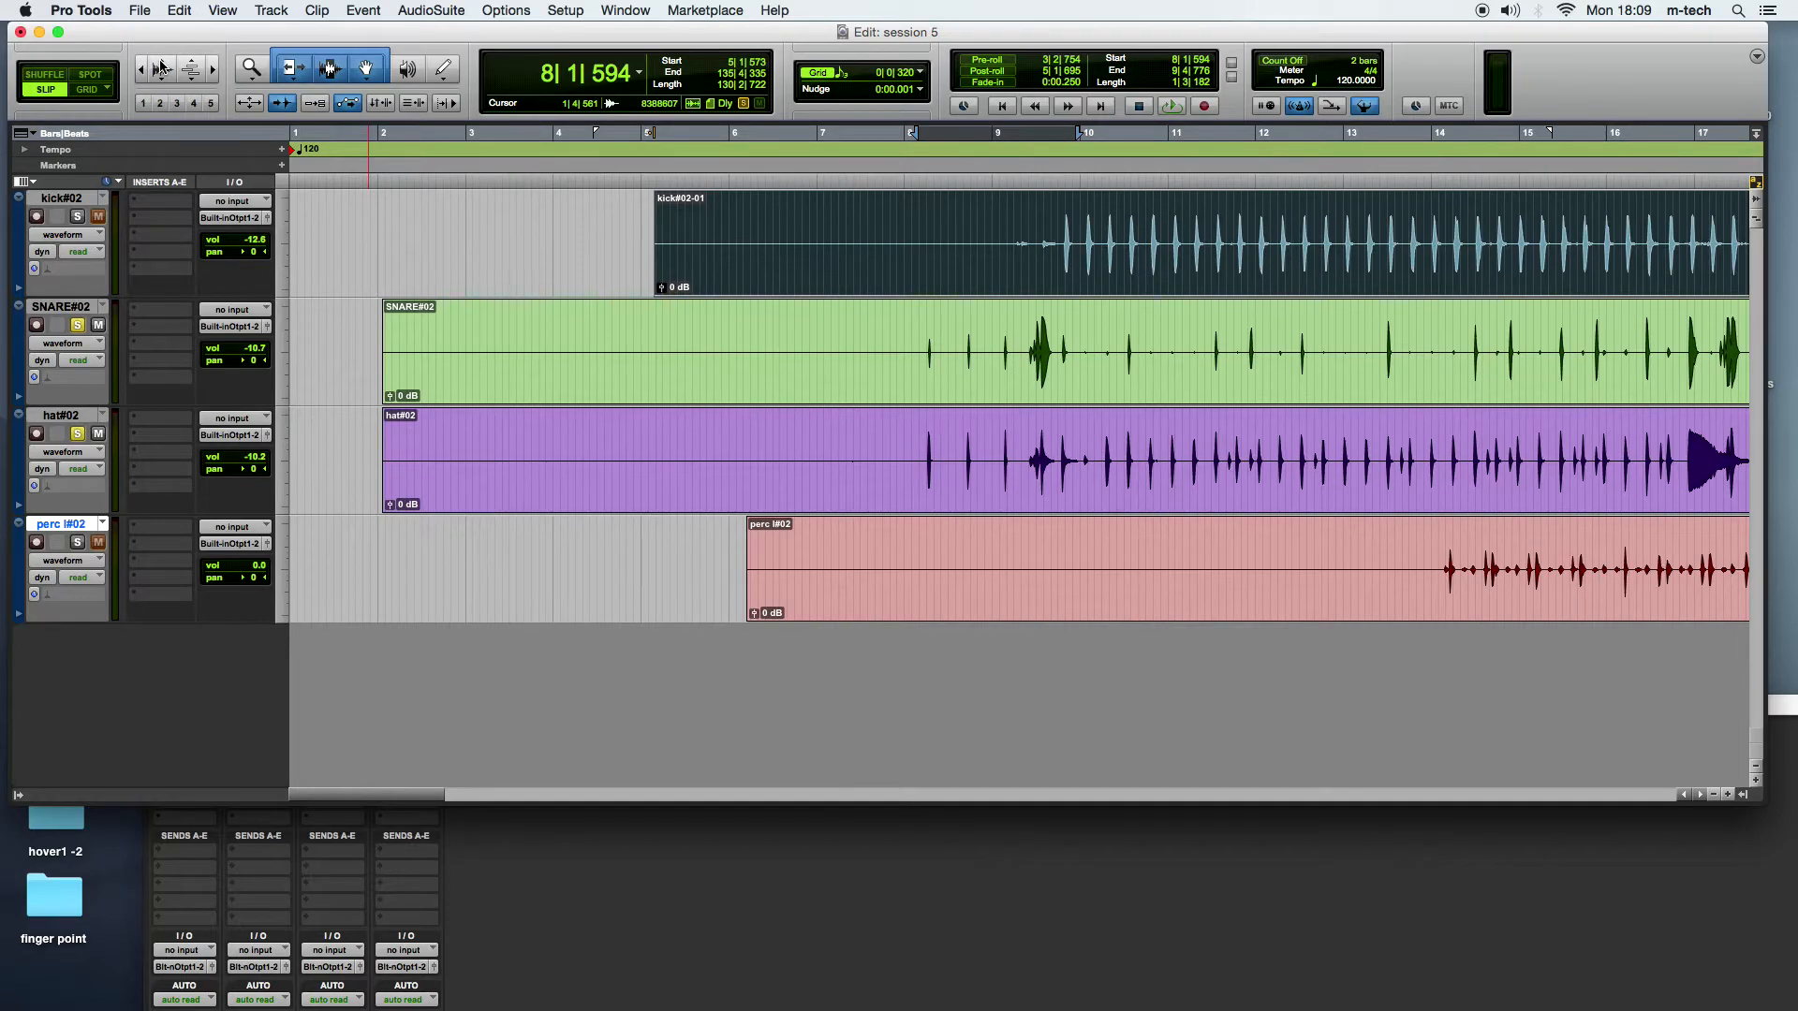
Step: Increase the vertical zoom of the audio waveforms on all tracks
{"action": "left_click", "coordinate": [160, 68]}
{"action": "left_click", "coordinate": [161, 81]}
{"action": "left_click", "coordinate": [162, 64]}
{"action": "left_click", "coordinate": [161, 82]}
{"action": "left_click", "coordinate": [159, 63]}
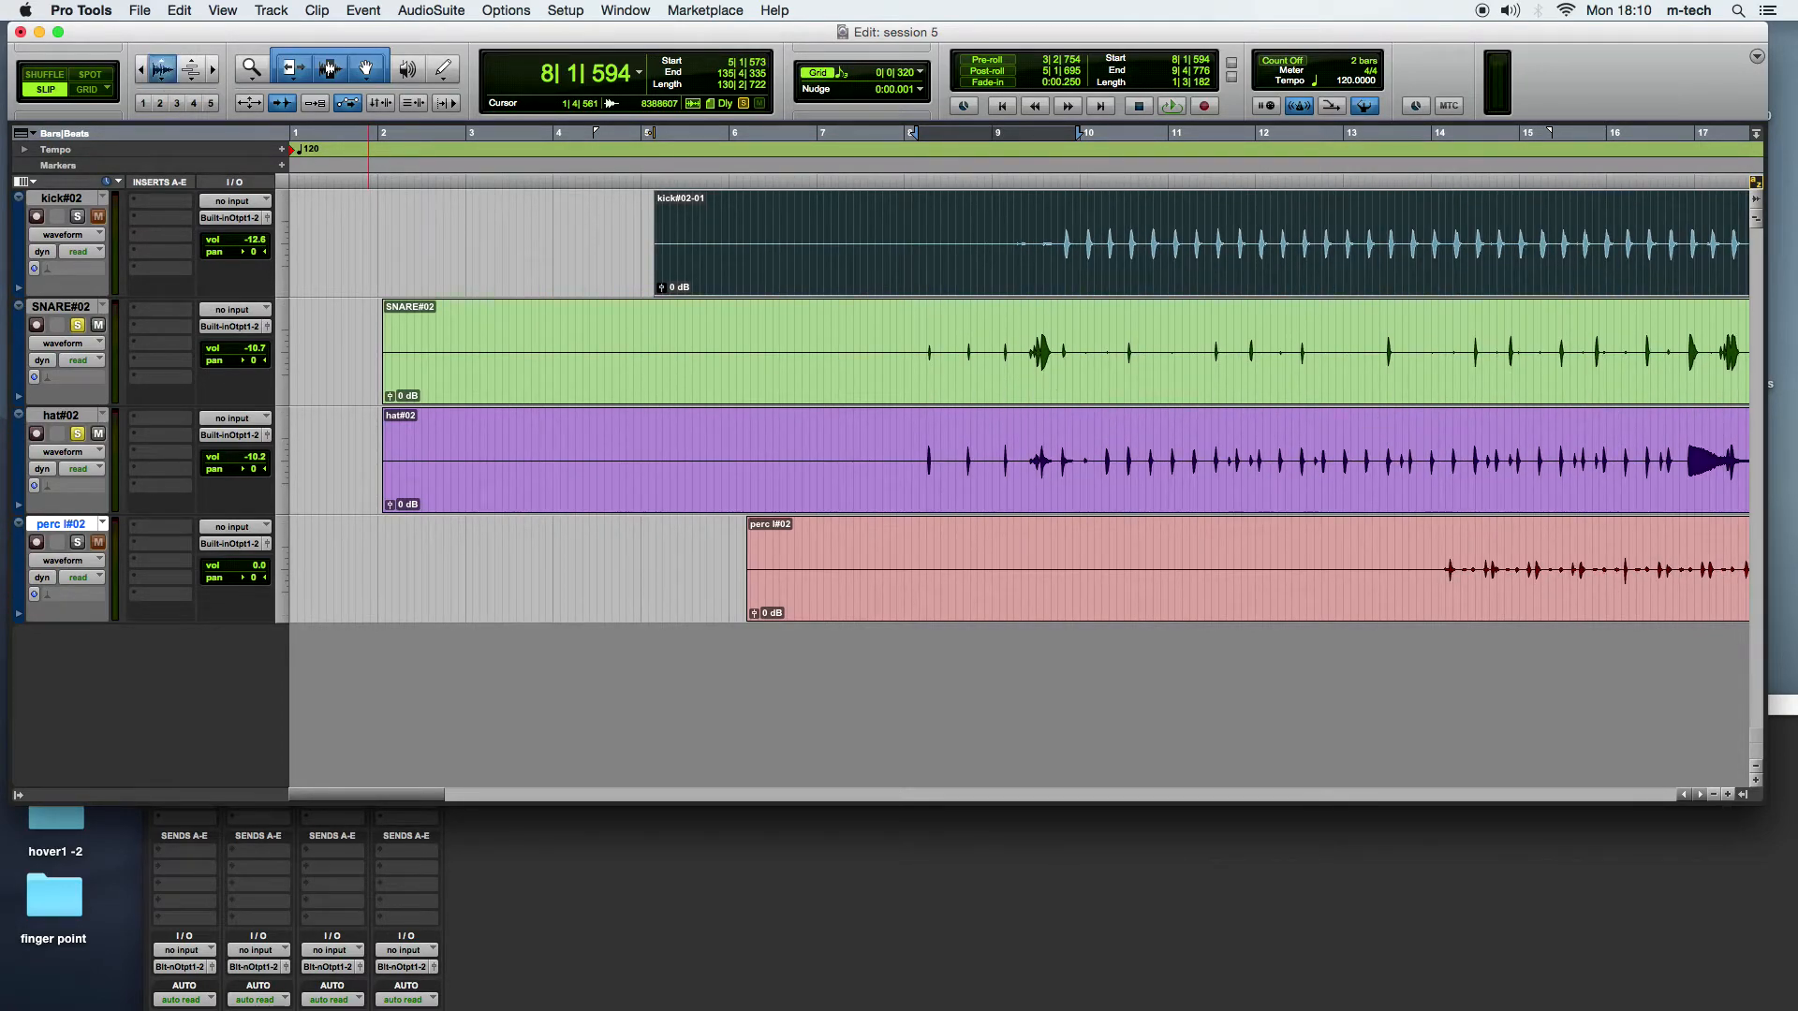
{"action": "left_click", "coordinate": [159, 64]}
{"action": "left_click", "coordinate": [165, 83]}
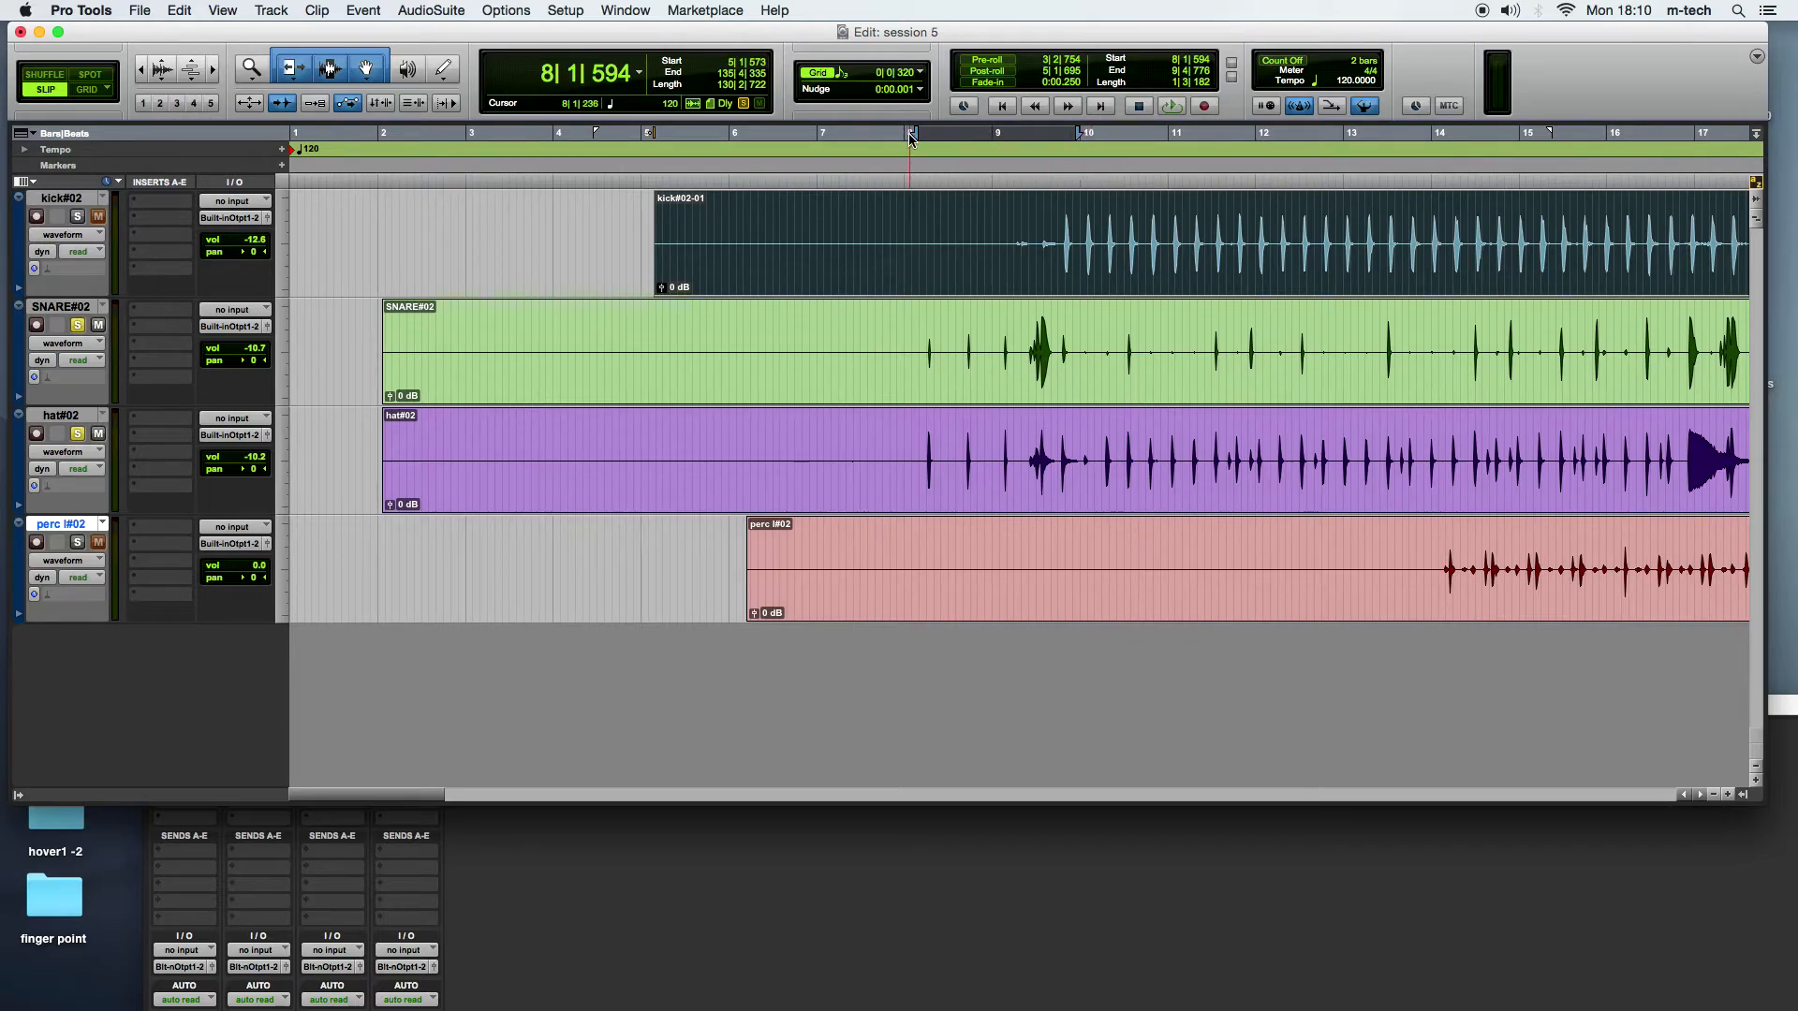
Step: Move the edit selection's start to 5|1|737 and set the timeline selection to 11|4|868 to 13|4|929
{"action": "left_click_drag", "start_coordinate": [892, 137], "coordinate": [1114, 134]}
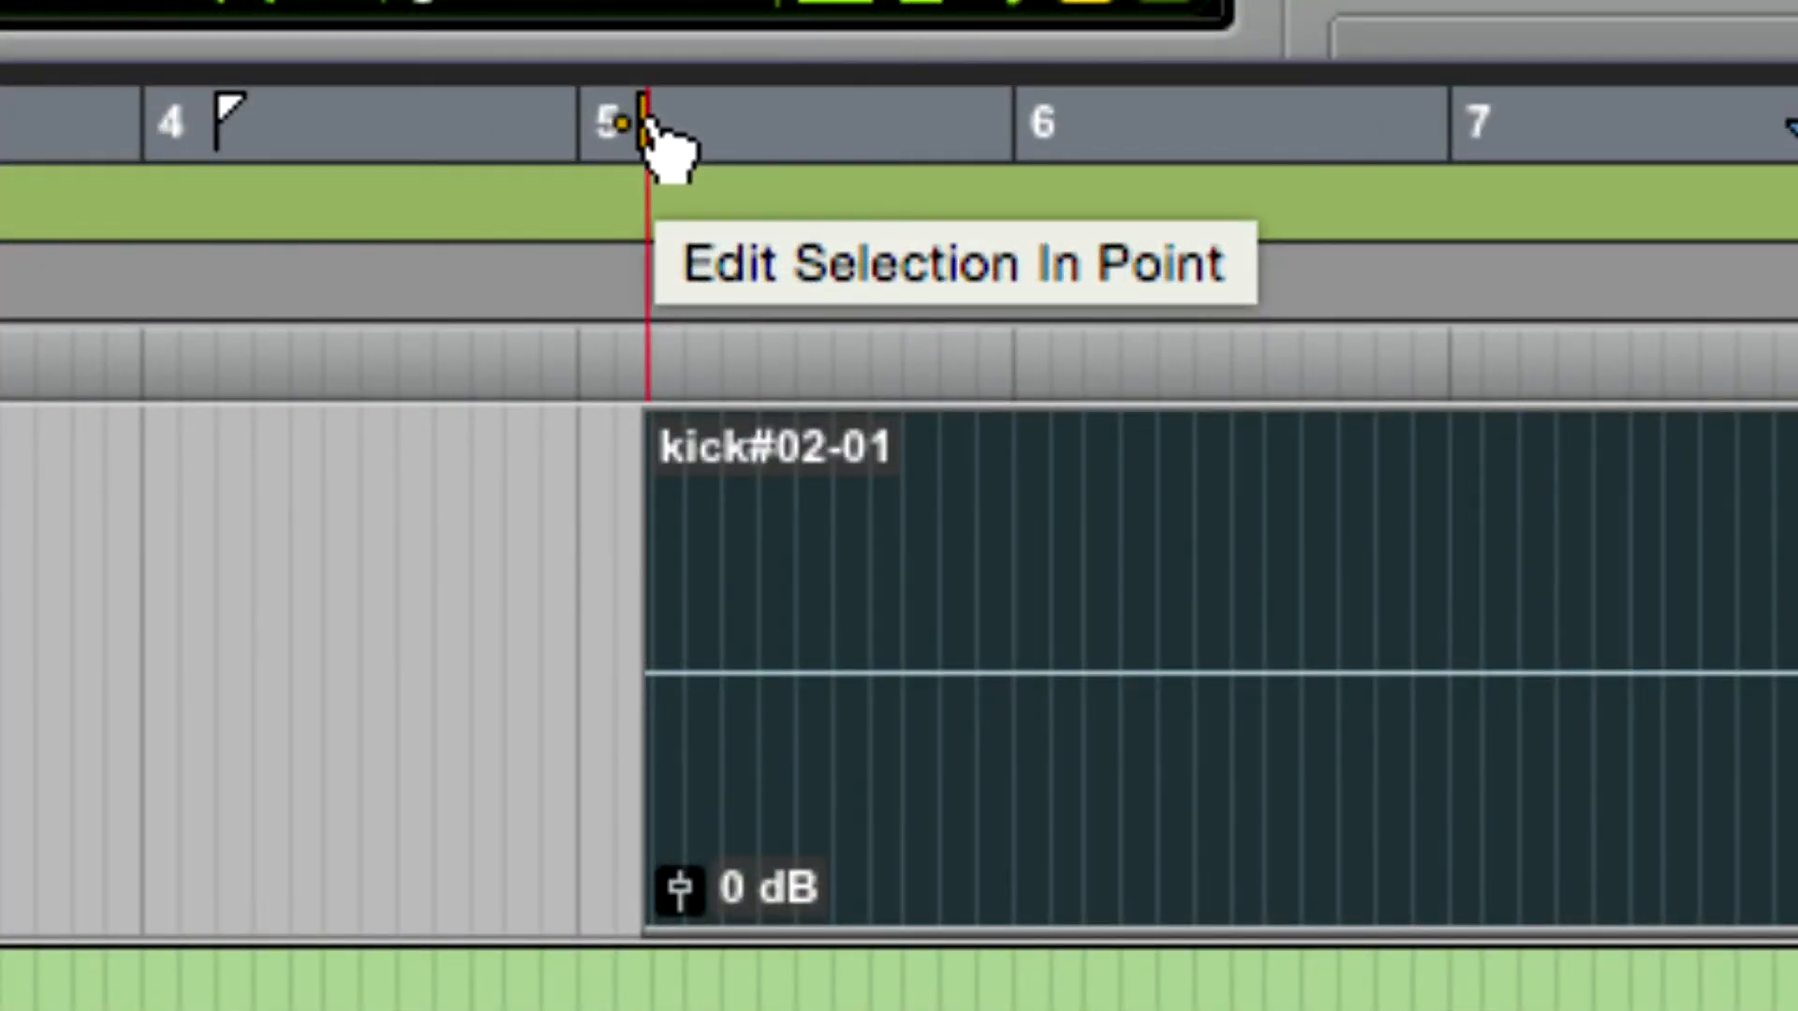
{"action": "mouse_move", "coordinate": [646, 112]}
{"action": "left_mouse_down"}
{"action": "mouse_move", "coordinate": [610, 112]}
{"action": "mouse_move", "coordinate": [662, 113]}
{"action": "left_mouse_up"}
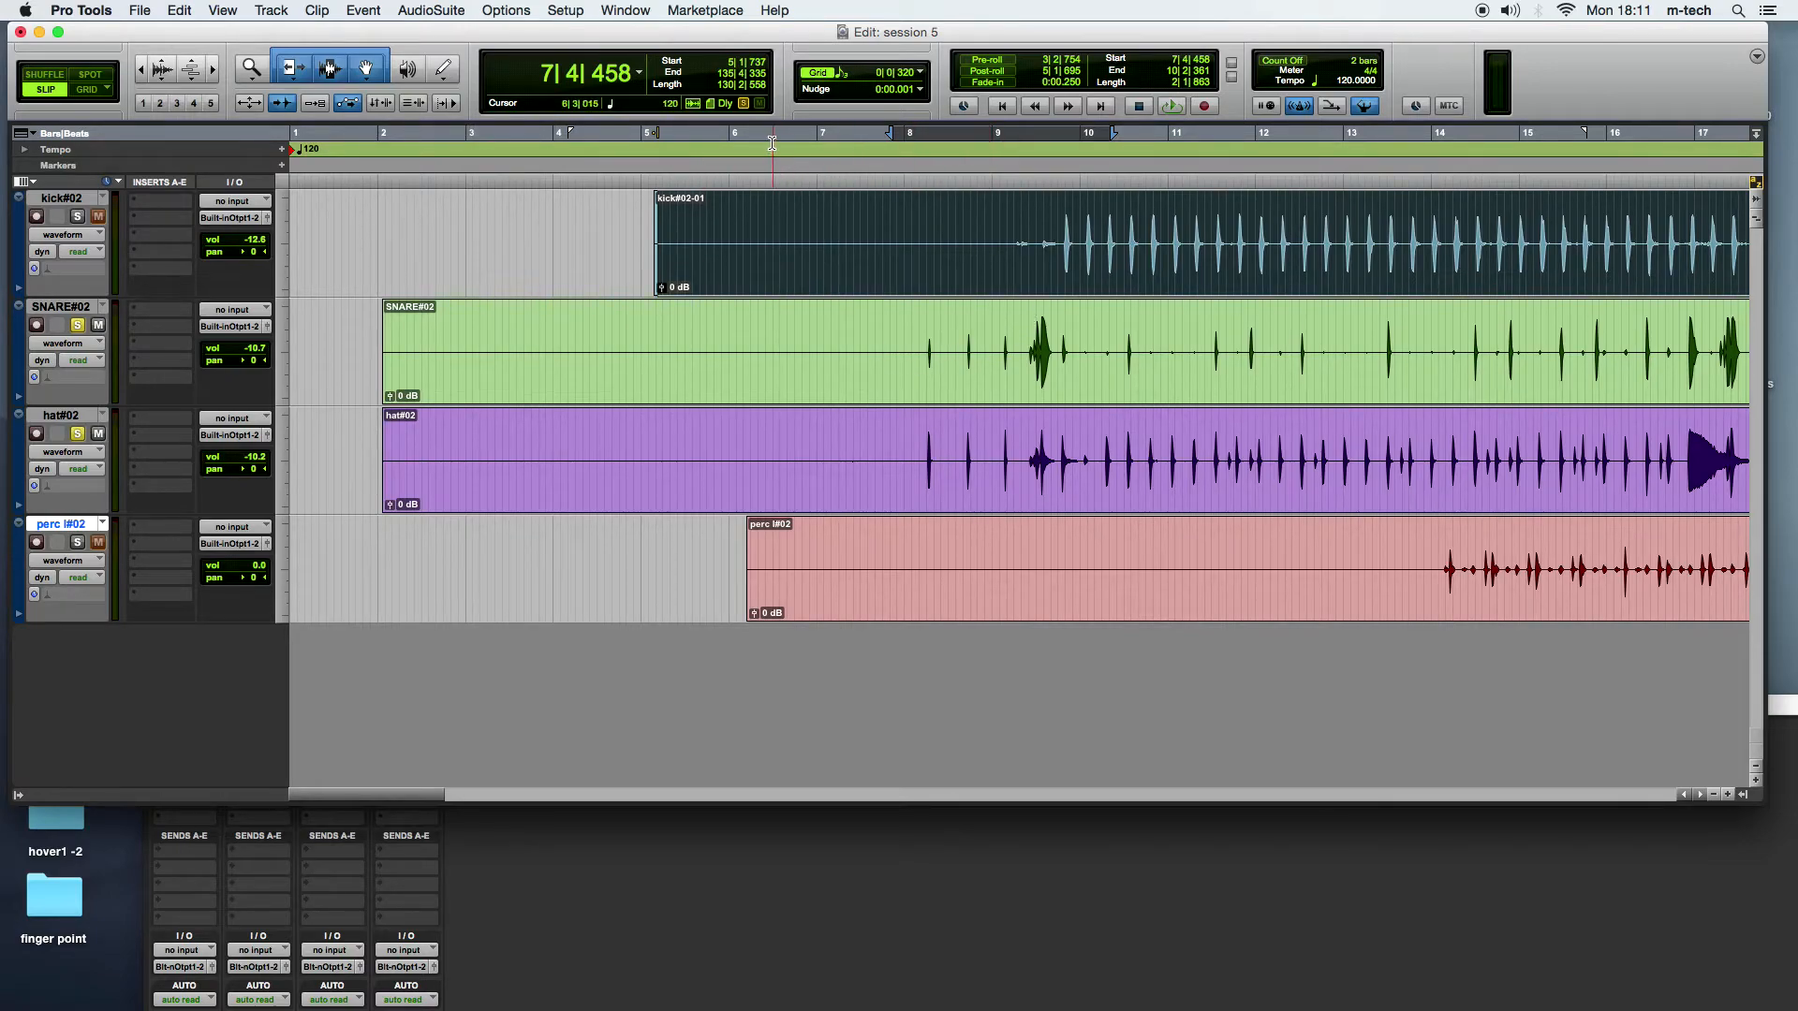
{"action": "left_click_drag", "start_coordinate": [1254, 134], "coordinate": [1429, 136]}
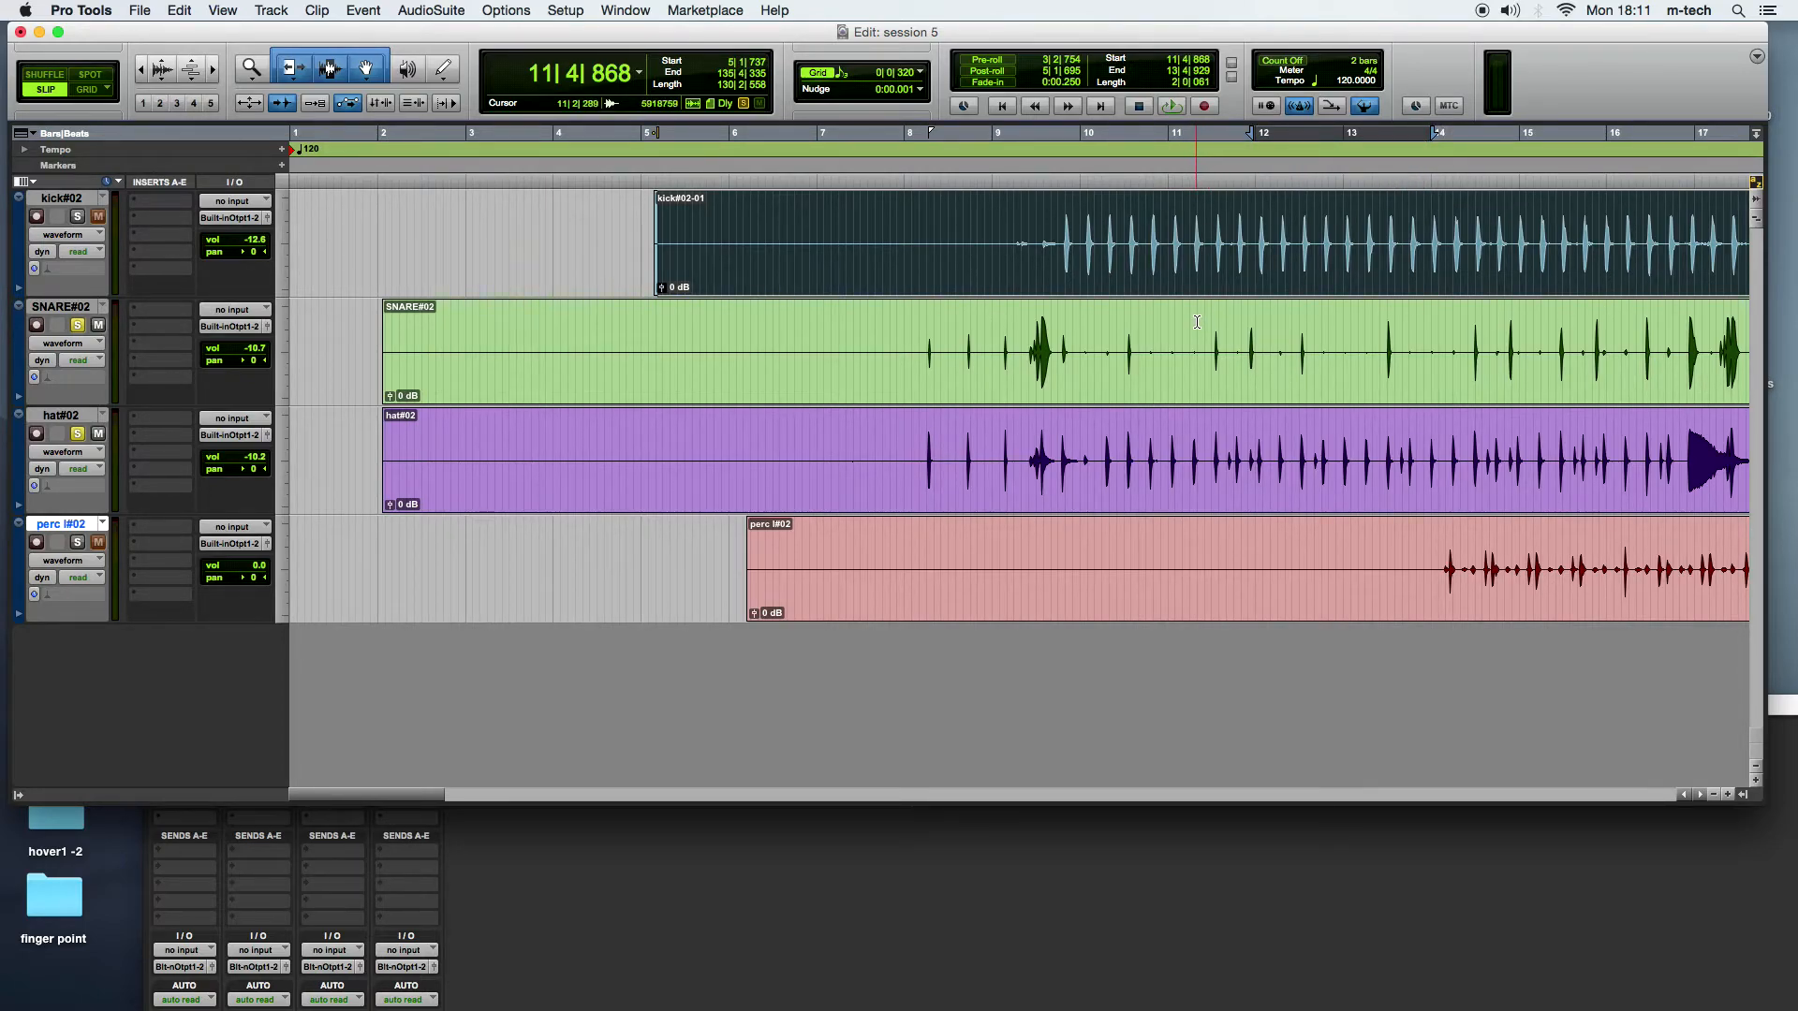
Step: Set the timeline selection to 5|3|906 to 8|1|604 and select separate edit ranges inside the hat#02 and kick#02-01 clips
{"action": "left_click_drag", "start_coordinate": [1197, 321], "coordinate": [995, 329]}
{"action": "left_click_drag", "start_coordinate": [995, 438], "coordinate": [1207, 451]}
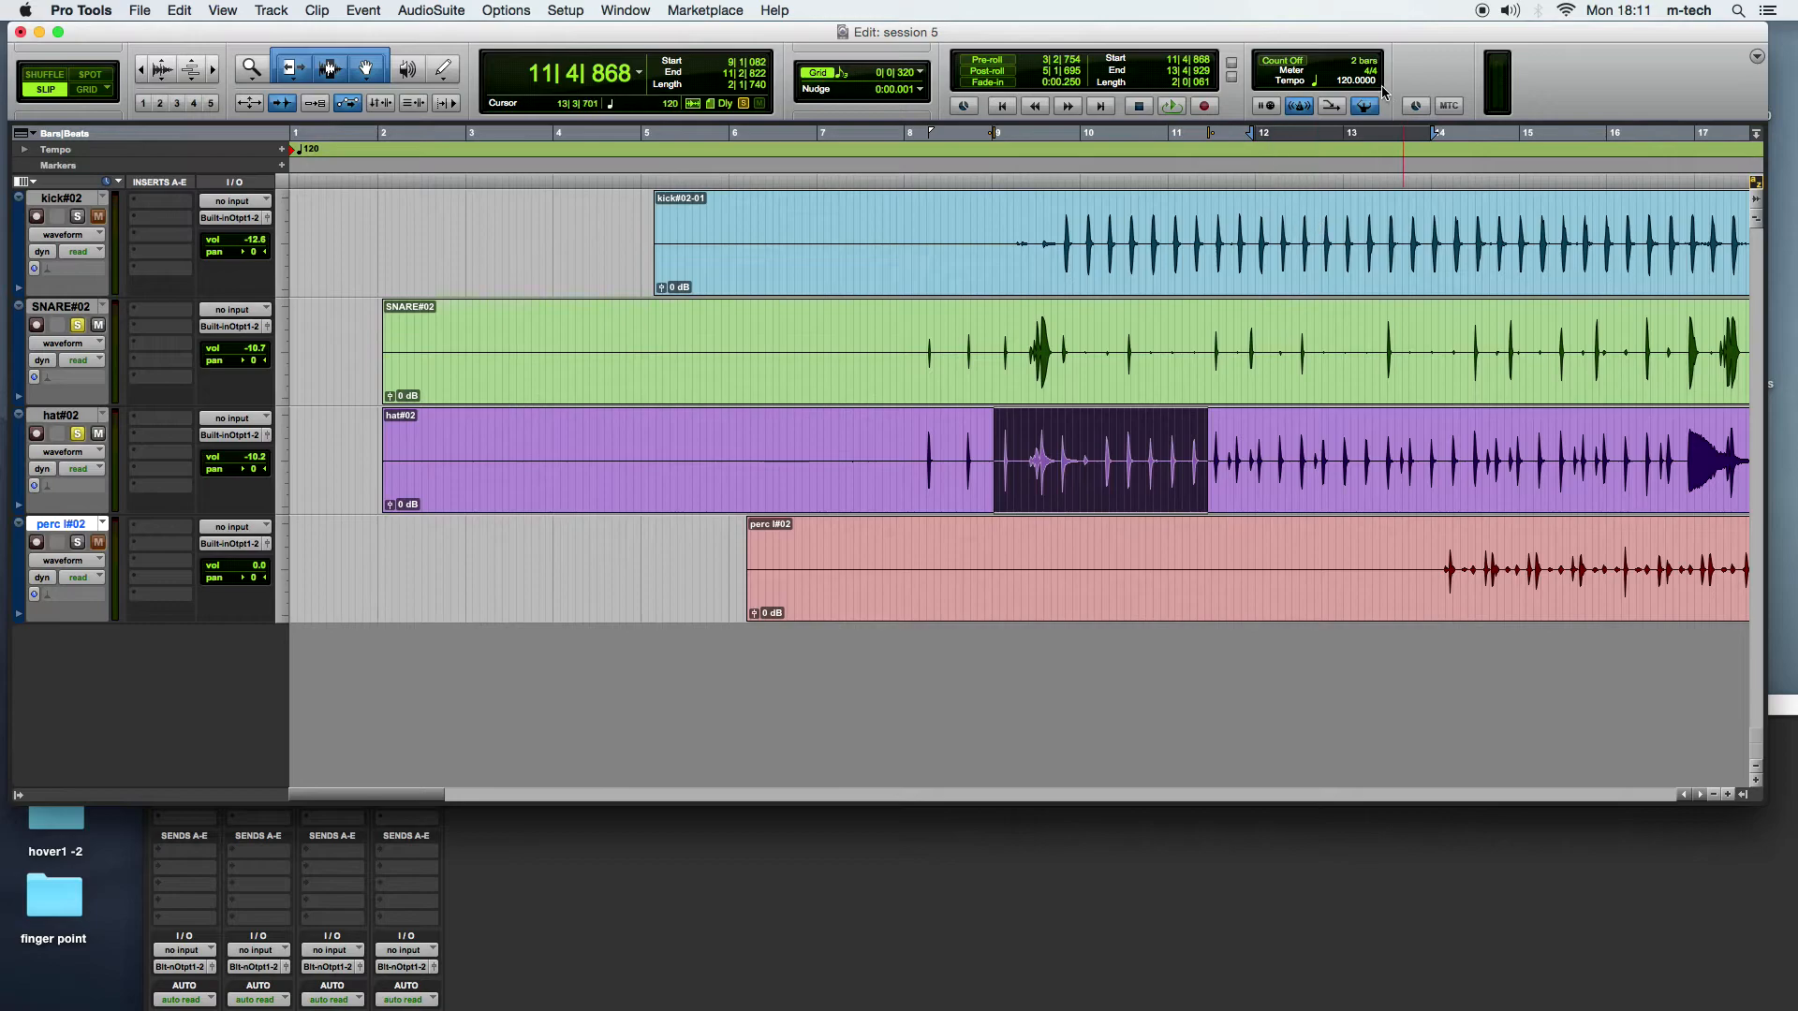
{"action": "left_click_drag", "start_coordinate": [1486, 130], "coordinate": [1328, 131]}
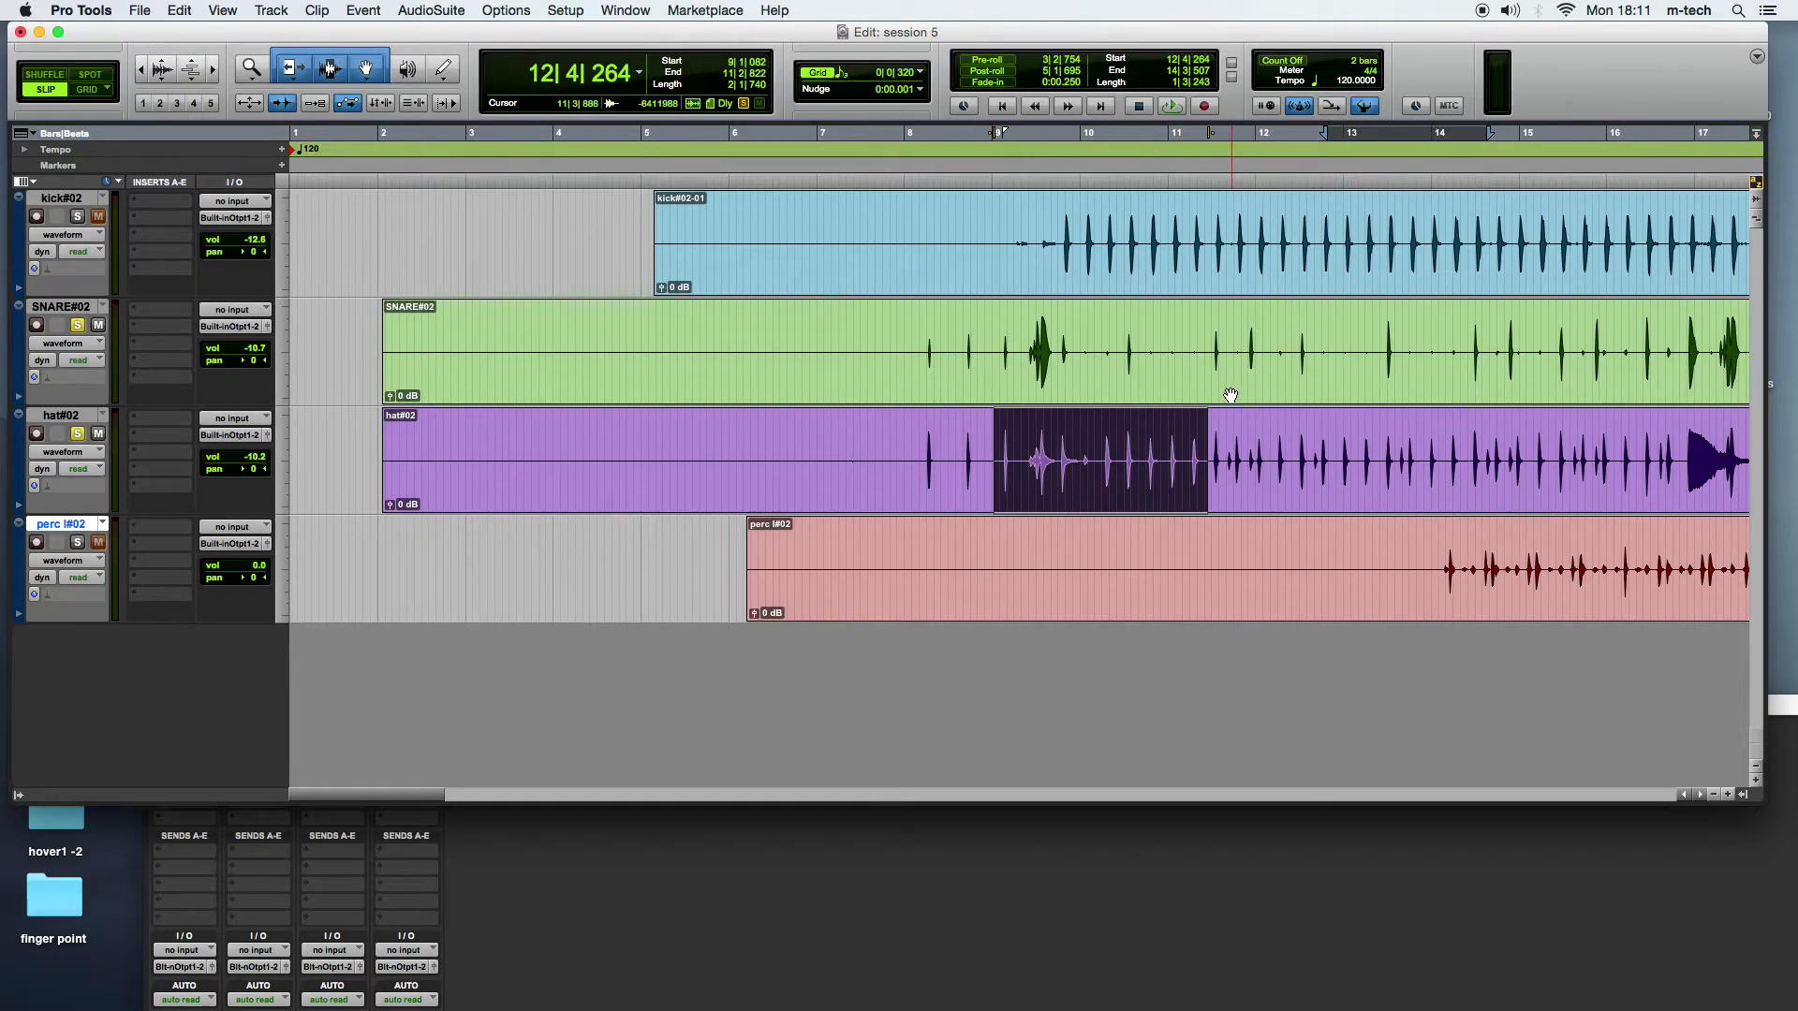
{"action": "left_click_drag", "start_coordinate": [705, 133], "coordinate": [923, 132]}
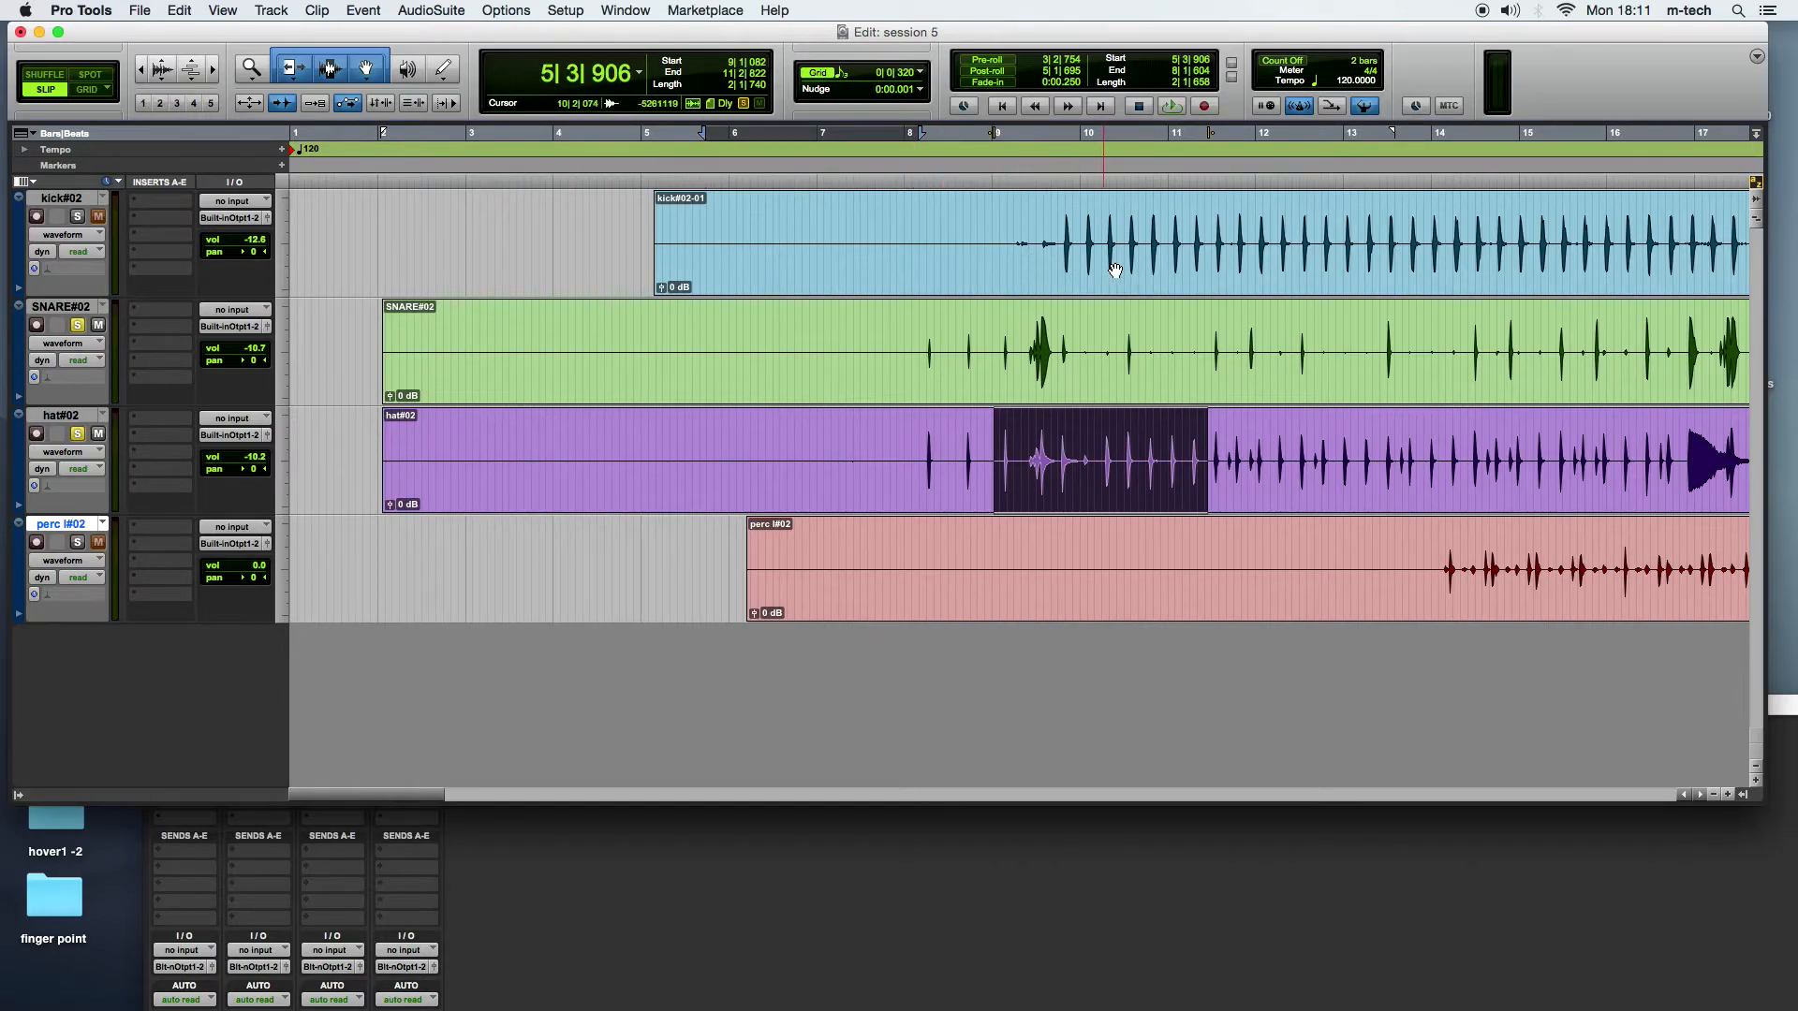
{"action": "left_click_drag", "start_coordinate": [1133, 262], "coordinate": [1365, 265]}
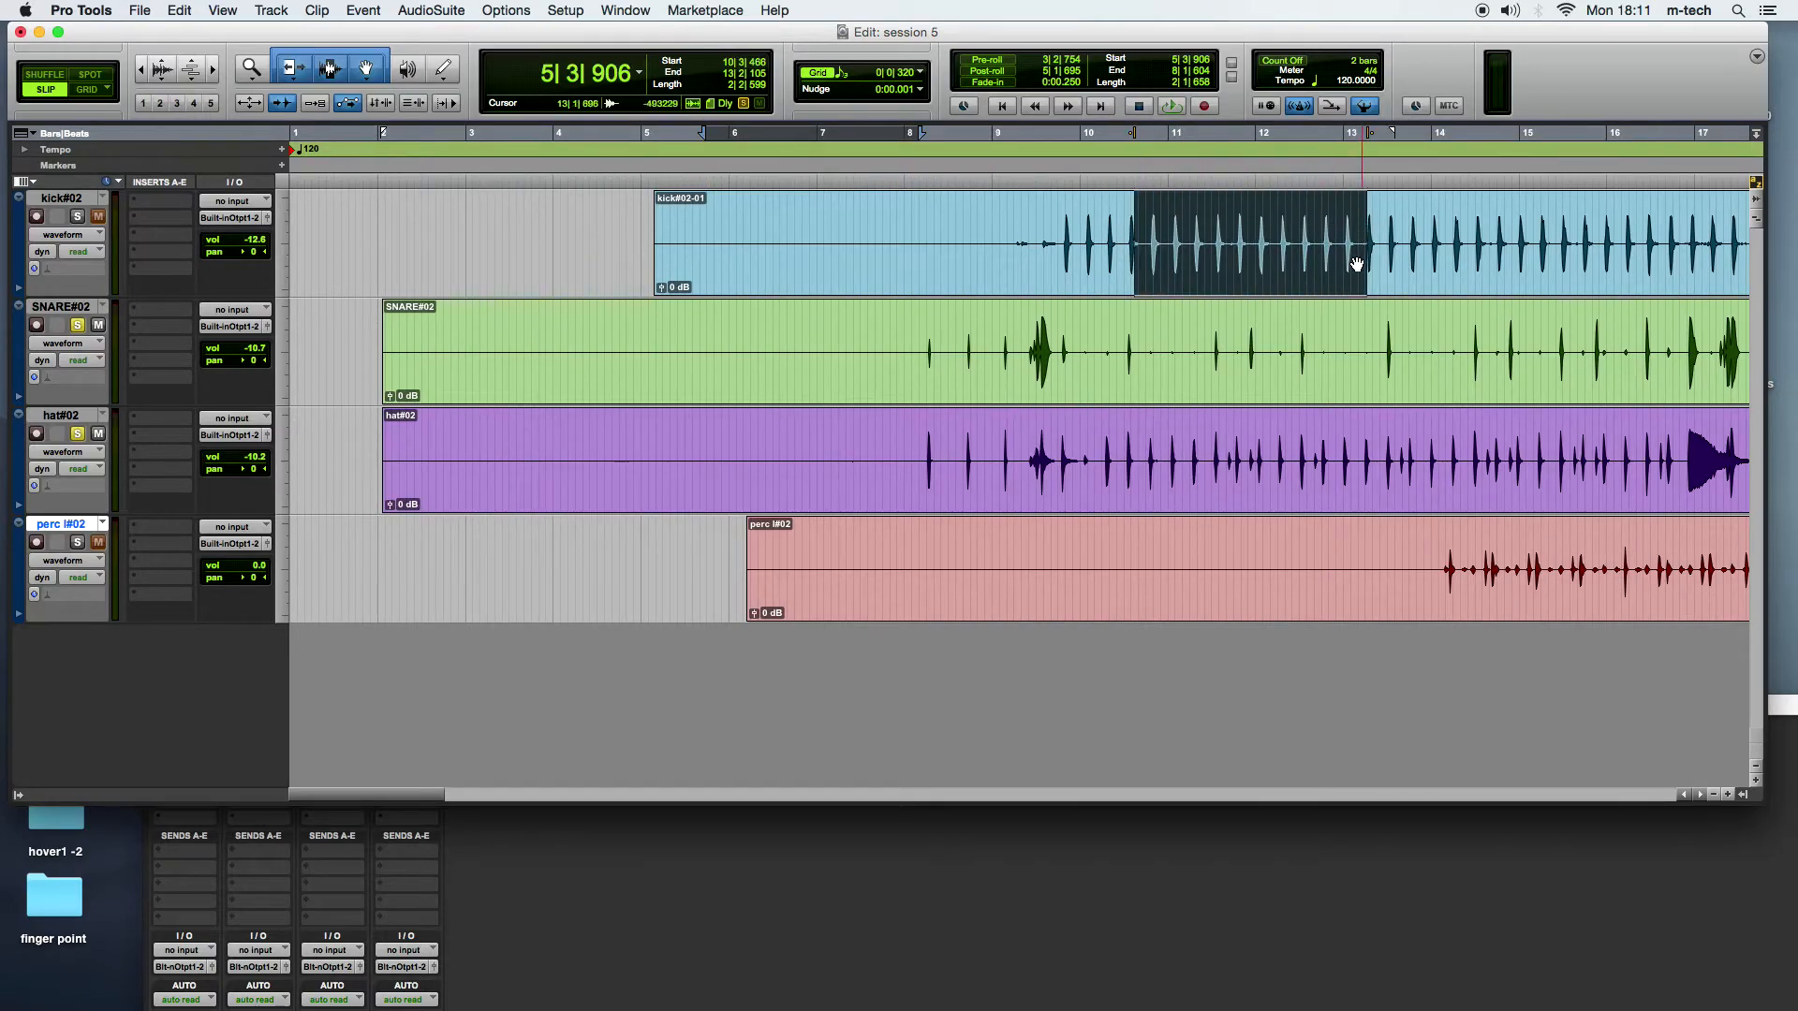
Step: Link the timeline and edit selections and select about 10|4|202 to 13|1|000 across all tracks
{"action": "left_click", "coordinate": [379, 103]}
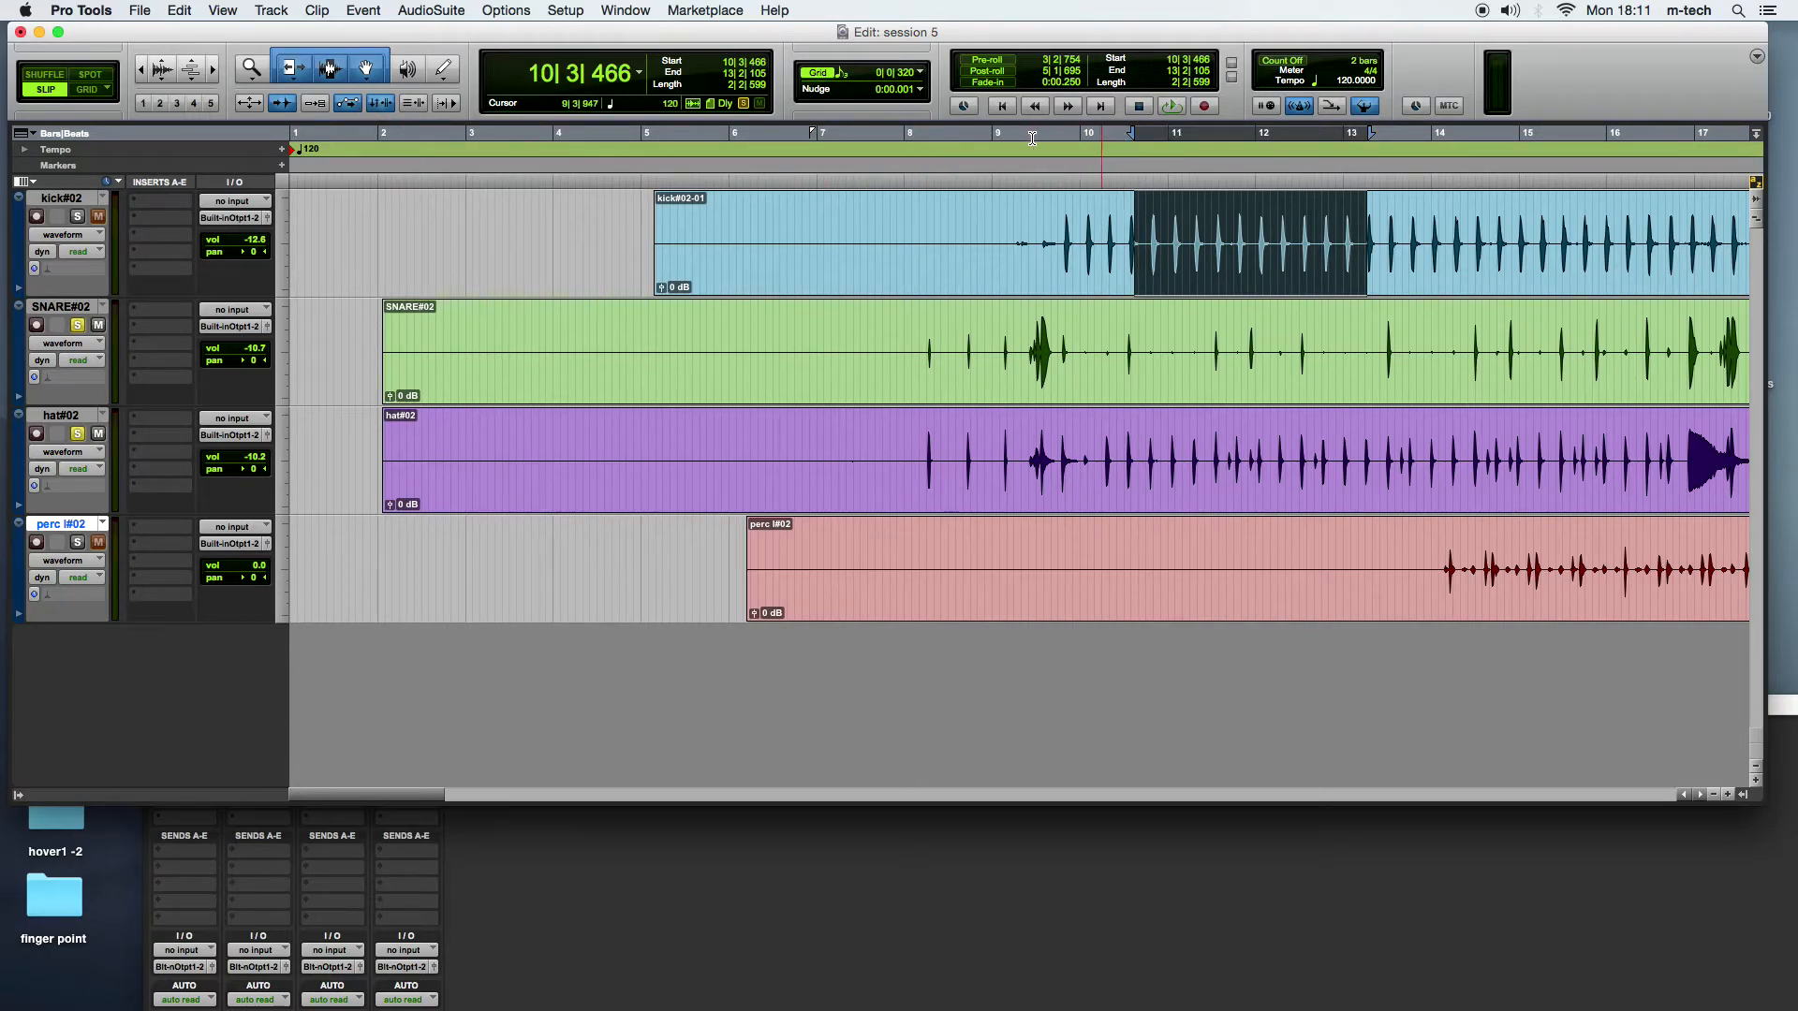
{"action": "left_click_drag", "start_coordinate": [817, 131], "coordinate": [1009, 127]}
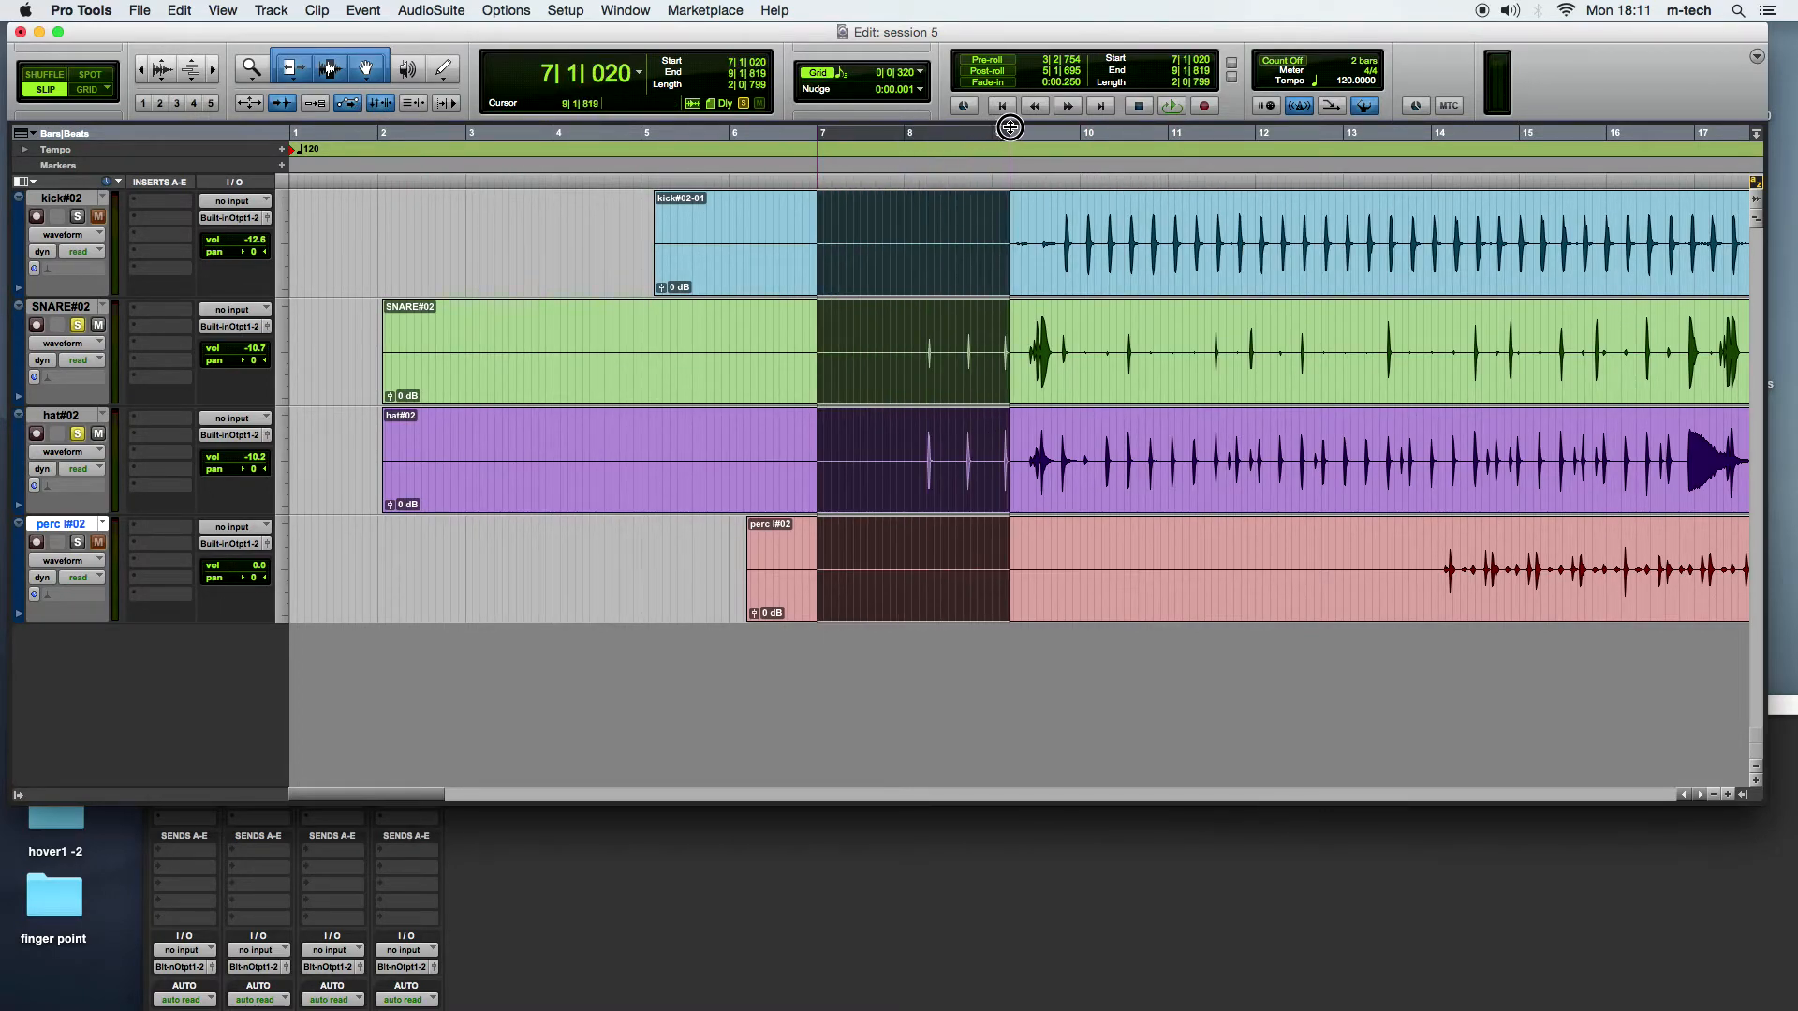
{"action": "left_click_drag", "start_coordinate": [1151, 131], "coordinate": [1343, 124]}
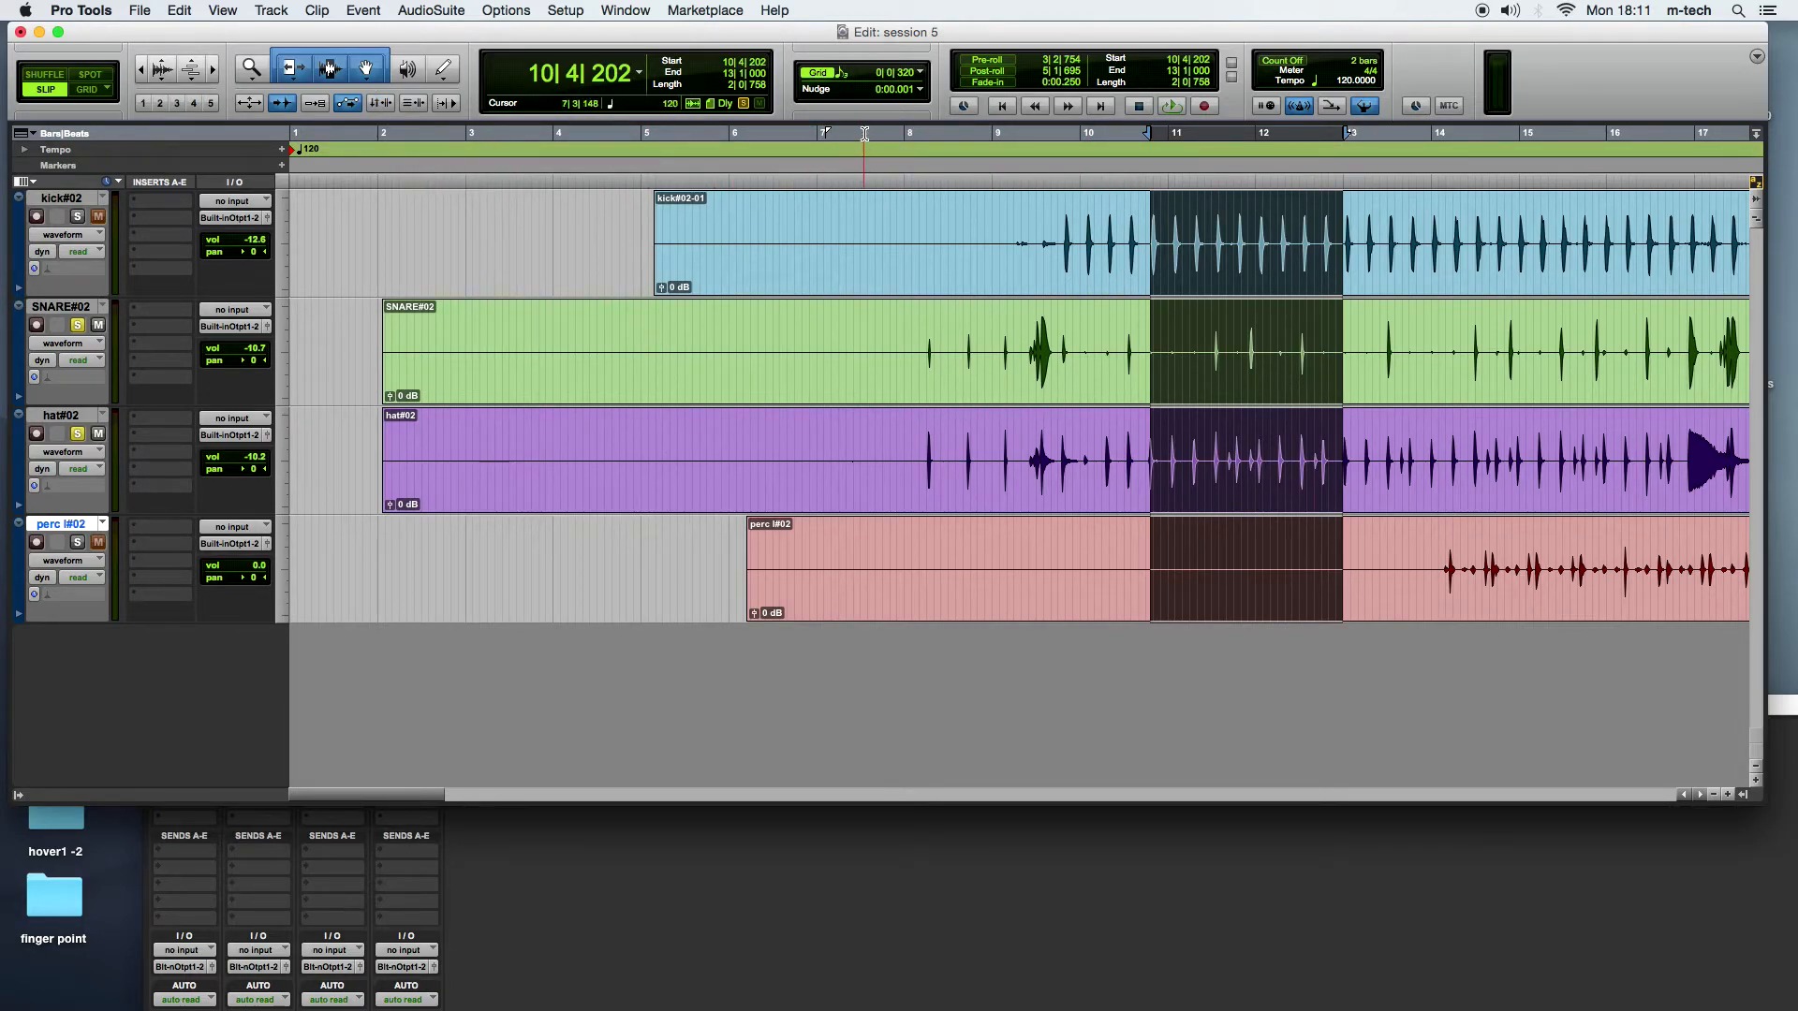
Step: Unlink the timeline and edit selections and select the whole kick#02-01 clip
{"action": "left_click", "coordinate": [863, 254]}
{"action": "left_click", "coordinate": [534, 250]}
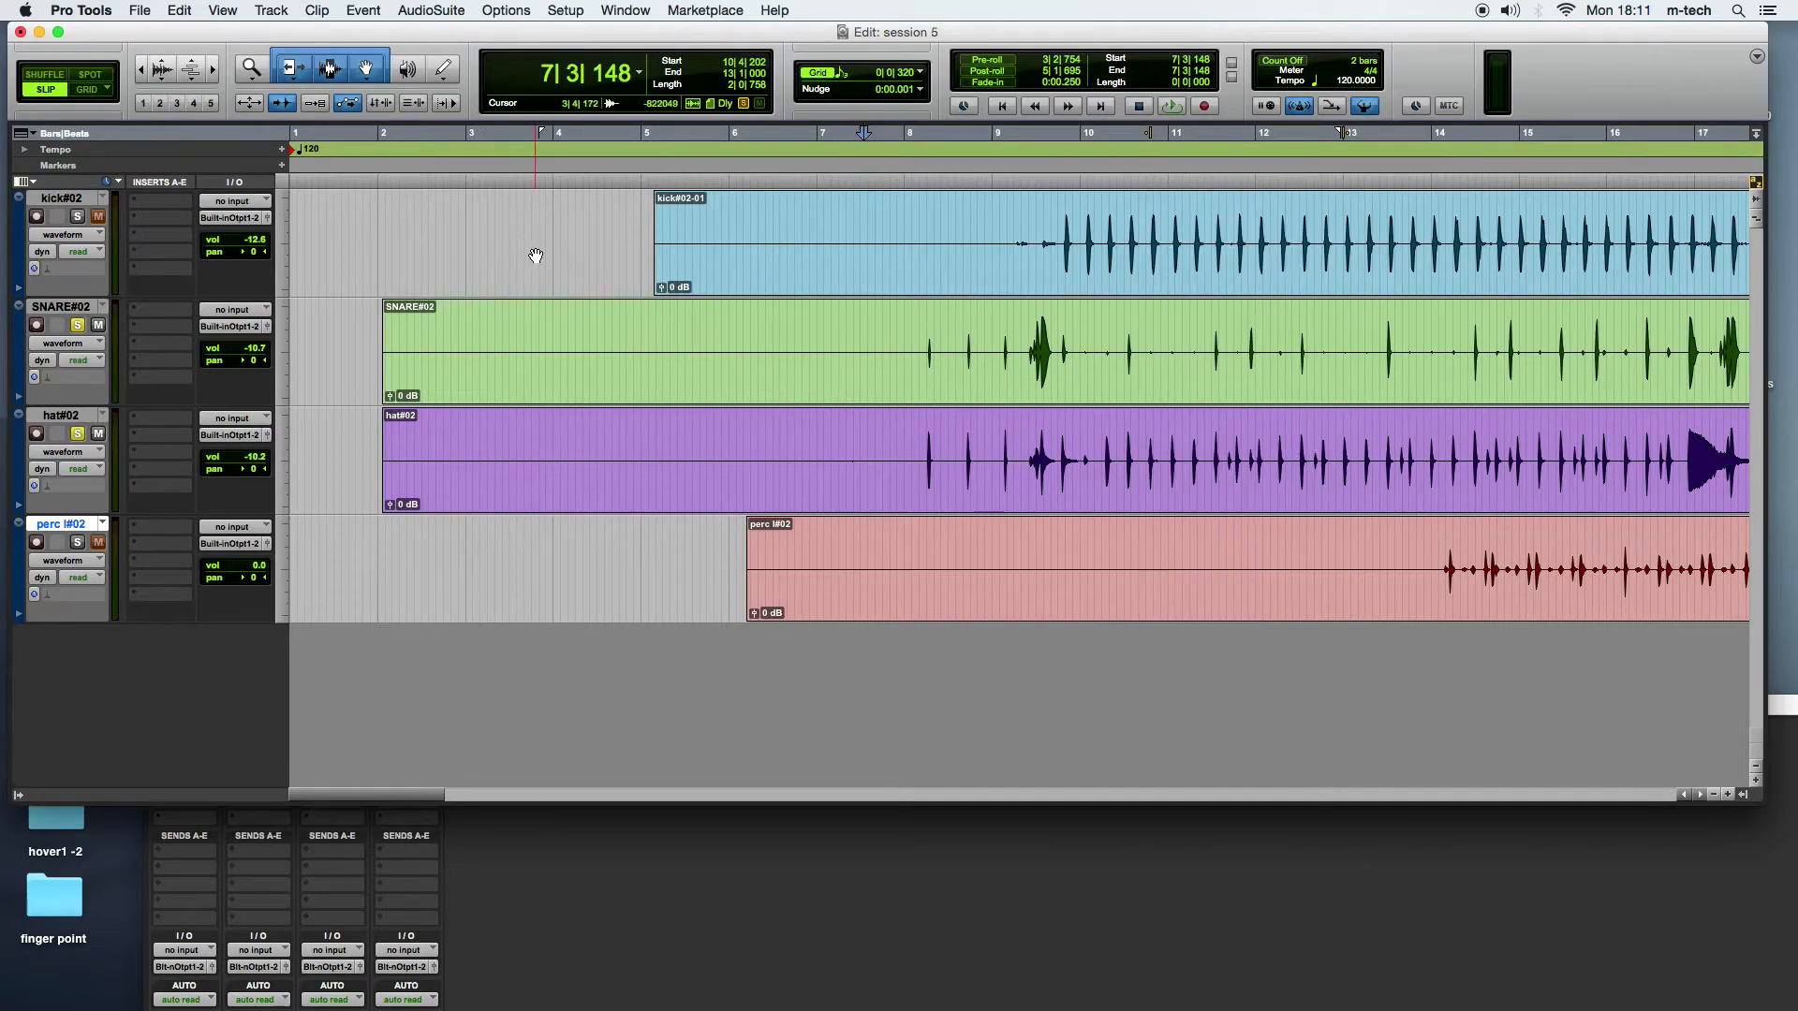
{"action": "left_click", "coordinate": [873, 277]}
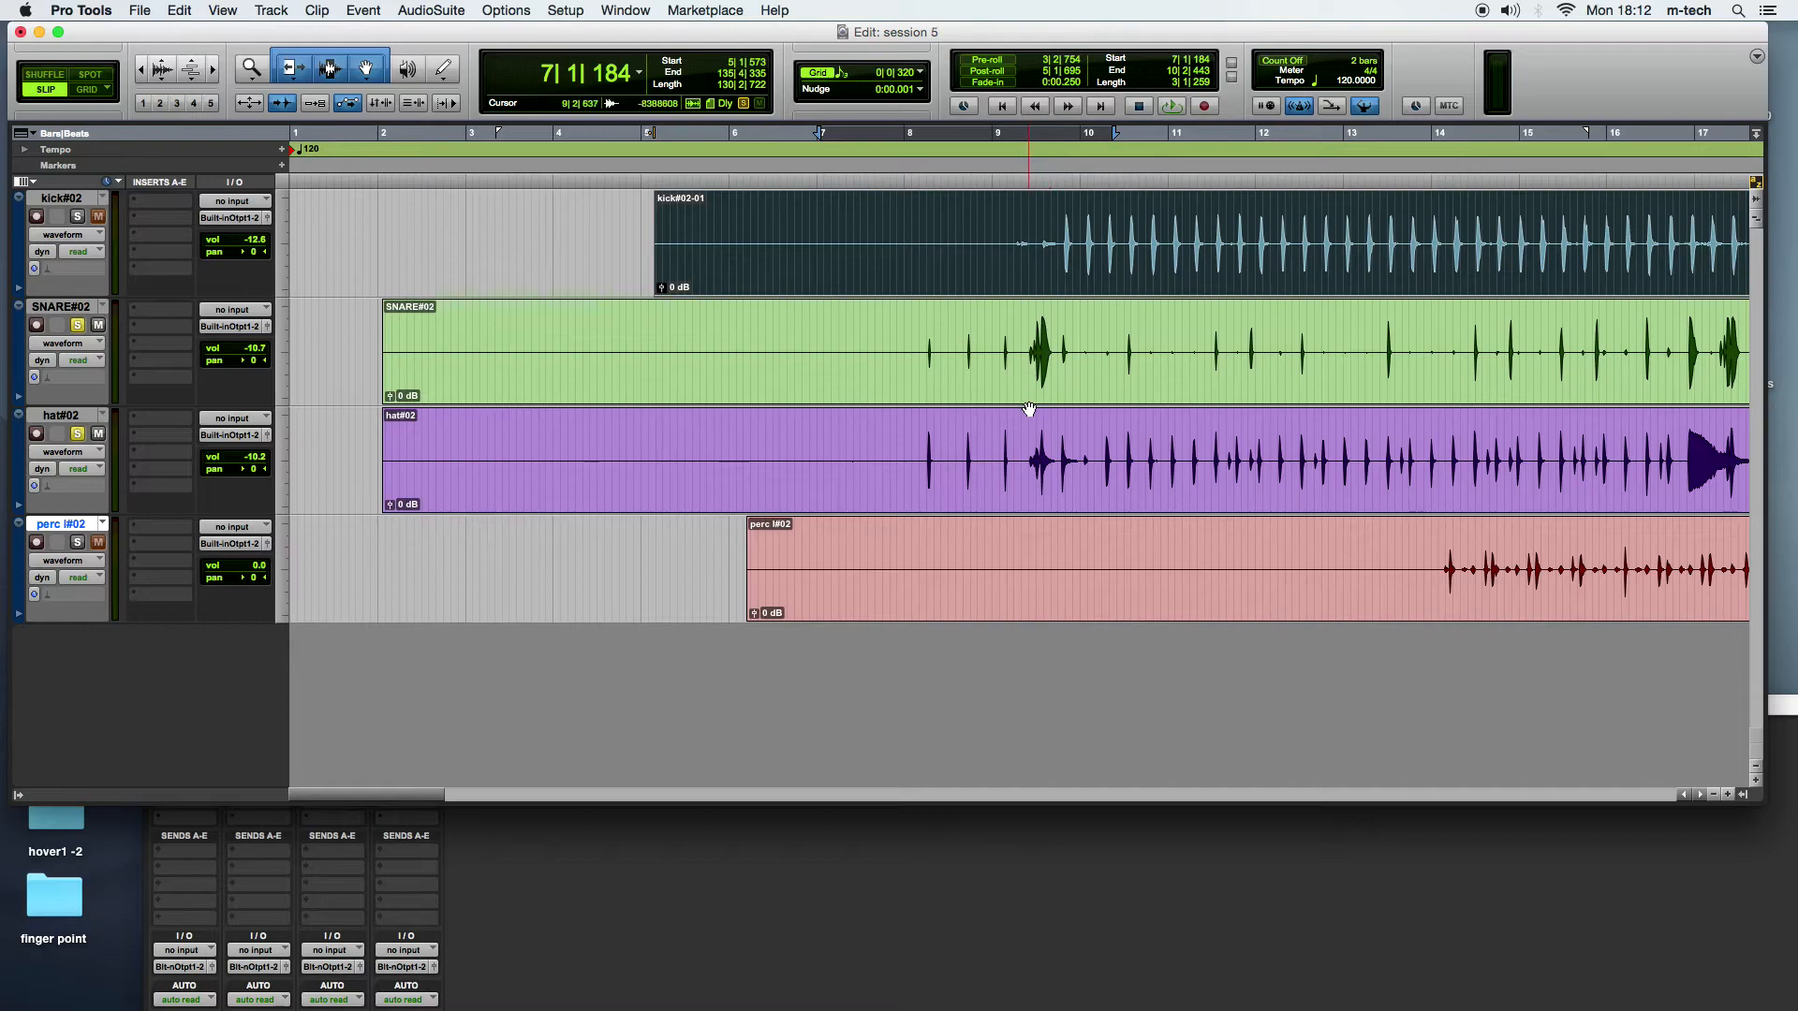
Step: Enlarge the waveforms further and restart loop playback with the timeline selection's start moved to 8|1|809
{"action": "left_click", "coordinate": [161, 65]}
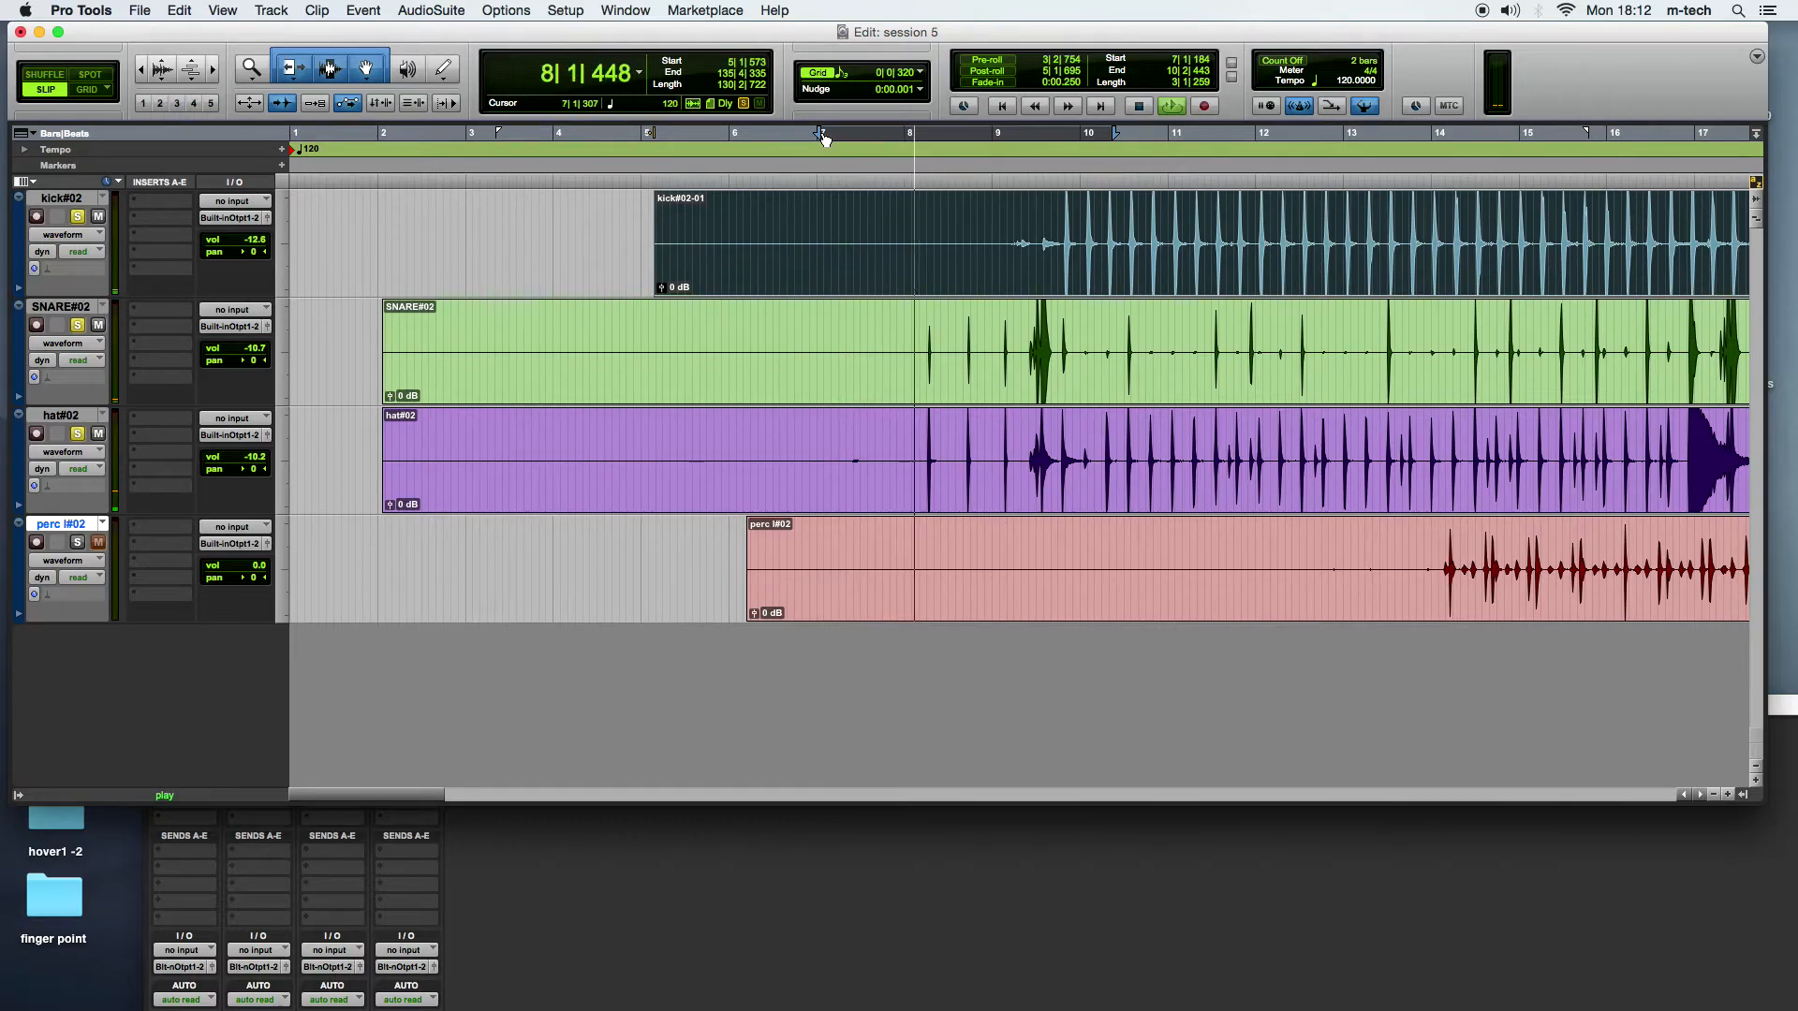
{"action": "left_click_drag", "start_coordinate": [820, 134], "coordinate": [910, 134]}
{"action": "key", "text": "space"}
{"action": "key", "text": "space"}
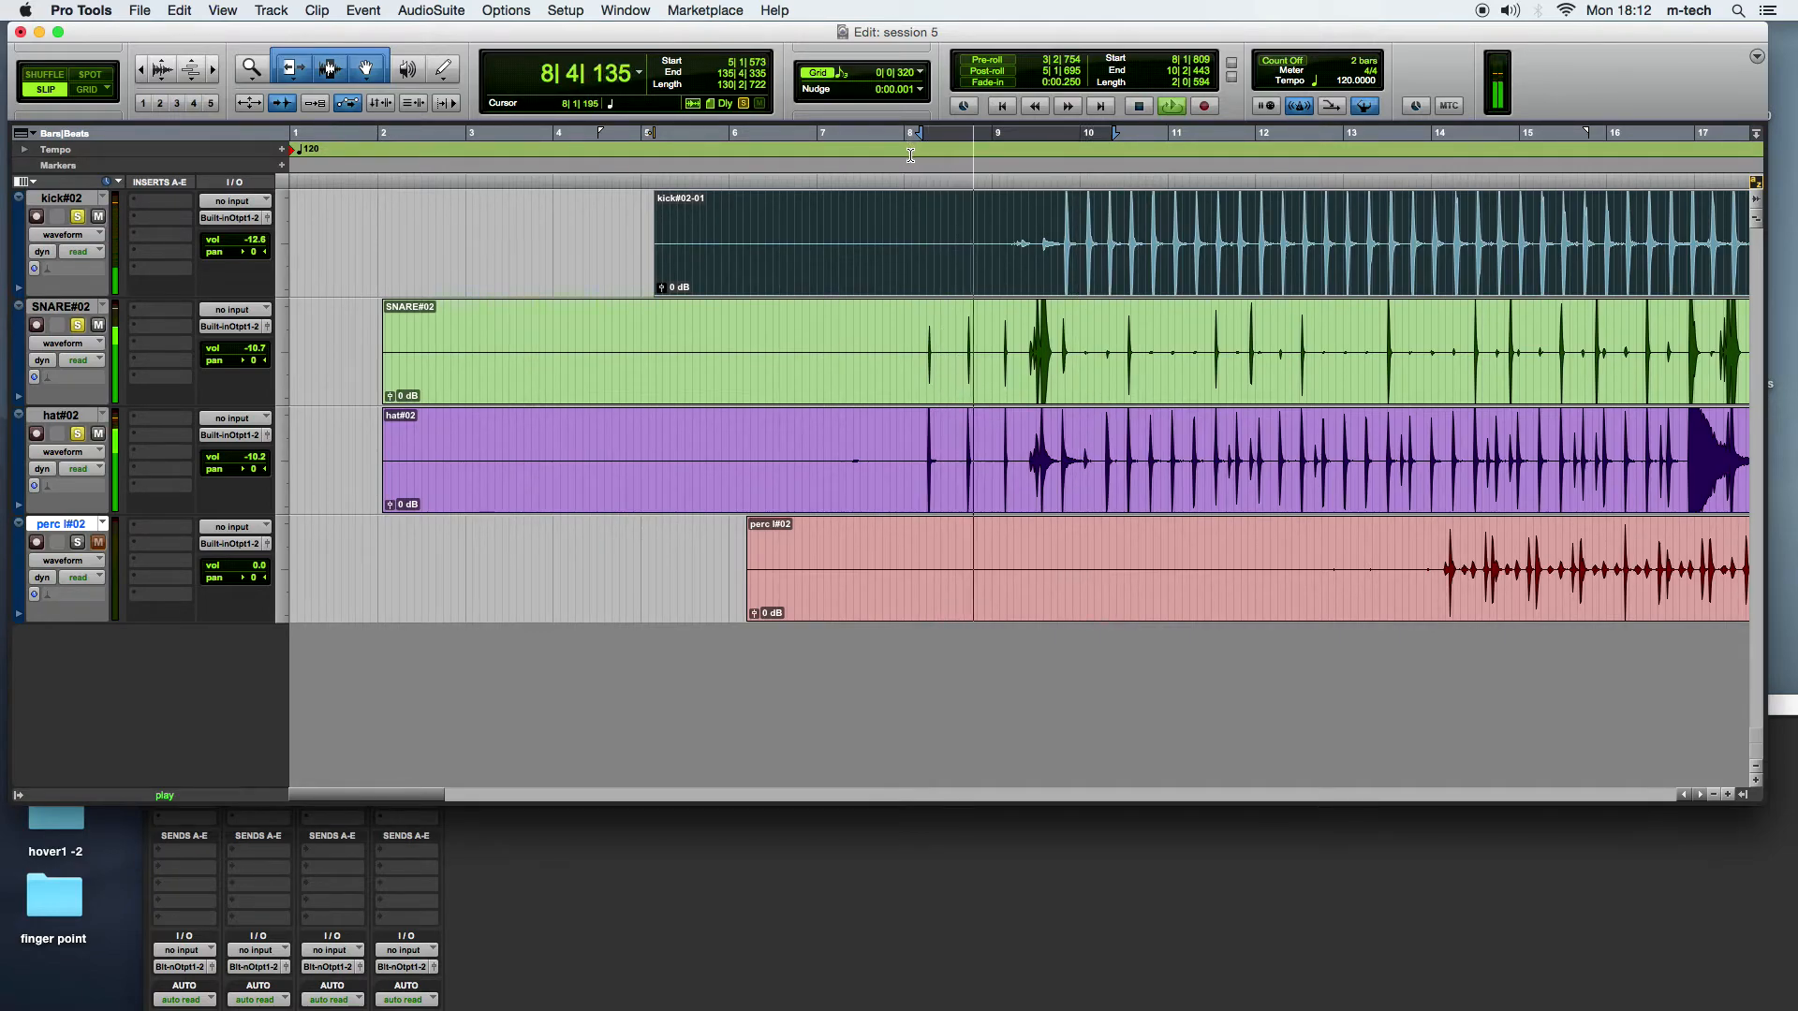
Step: In the mixer, set the kick volume to -11.5, the snare to -14.7 and the hat to -14.2, and return to the edit window
{"action": "left_click", "coordinate": [795, 925]}
{"action": "left_click_drag", "start_coordinate": [281, 705], "coordinate": [294, 442]}
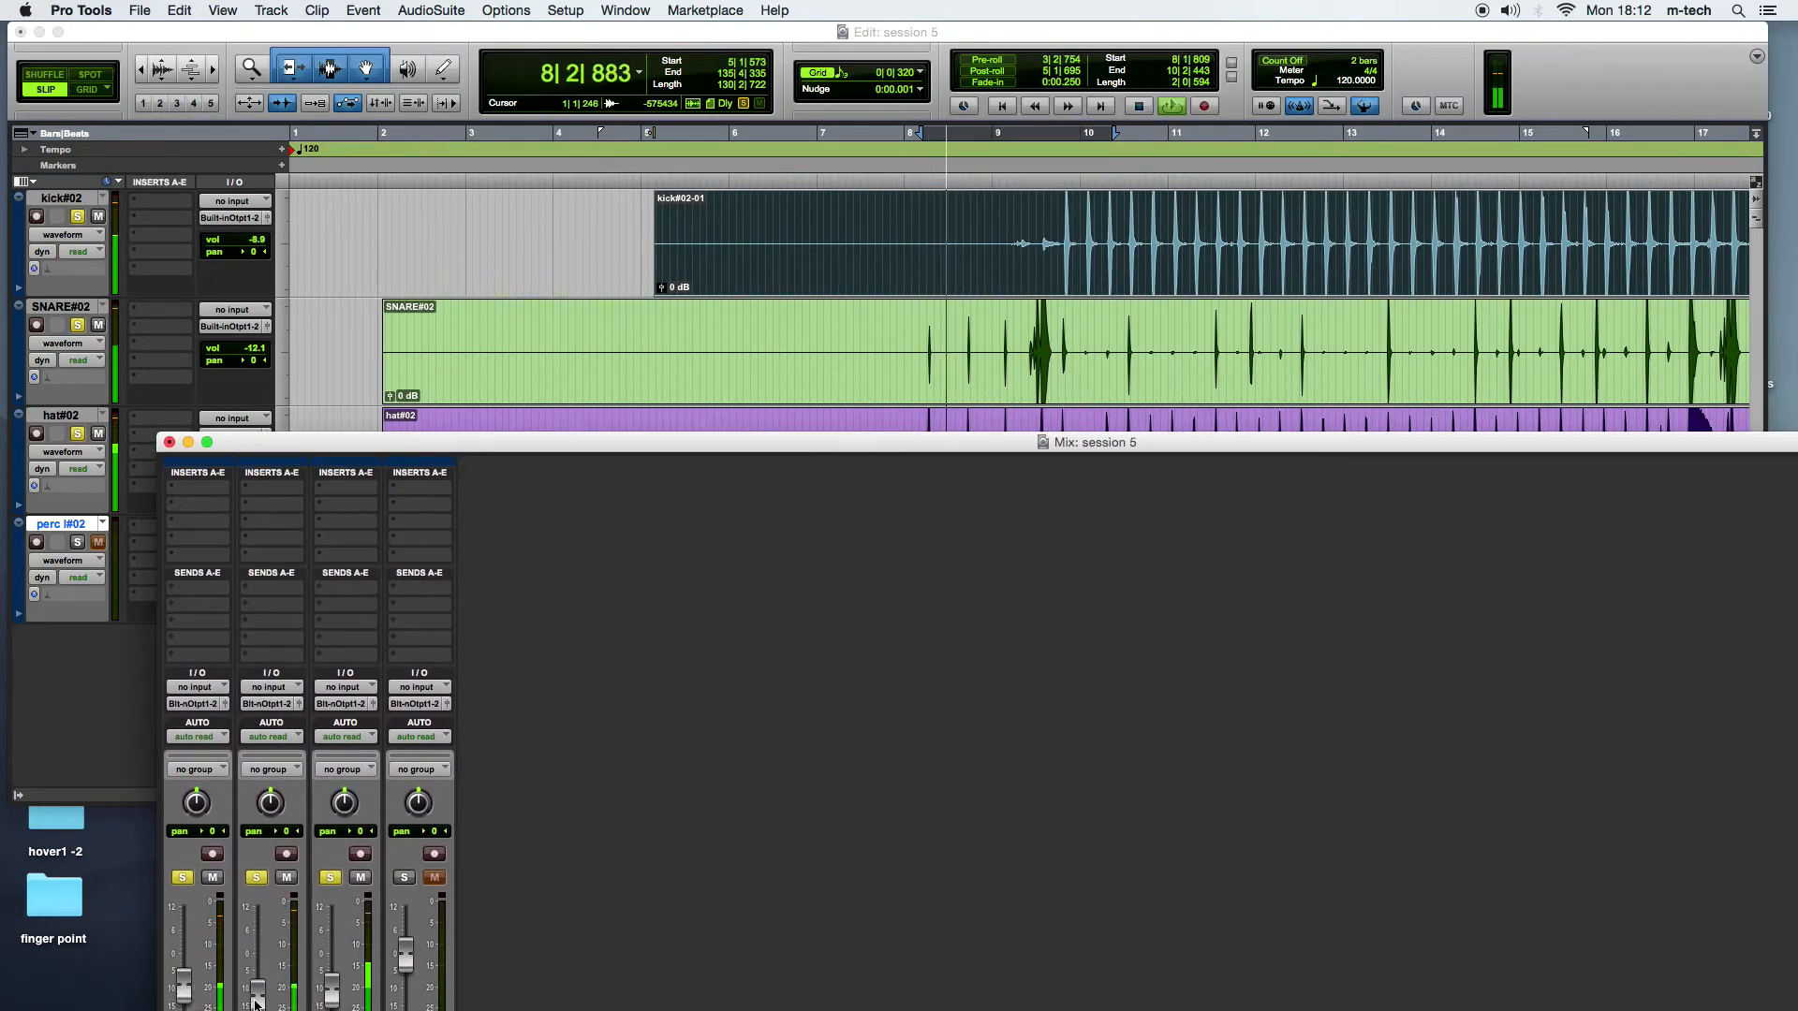
{"action": "left_click_drag", "start_coordinate": [257, 1000], "coordinate": [330, 1008]}
{"action": "left_click_drag", "start_coordinate": [179, 987], "coordinate": [179, 998]}
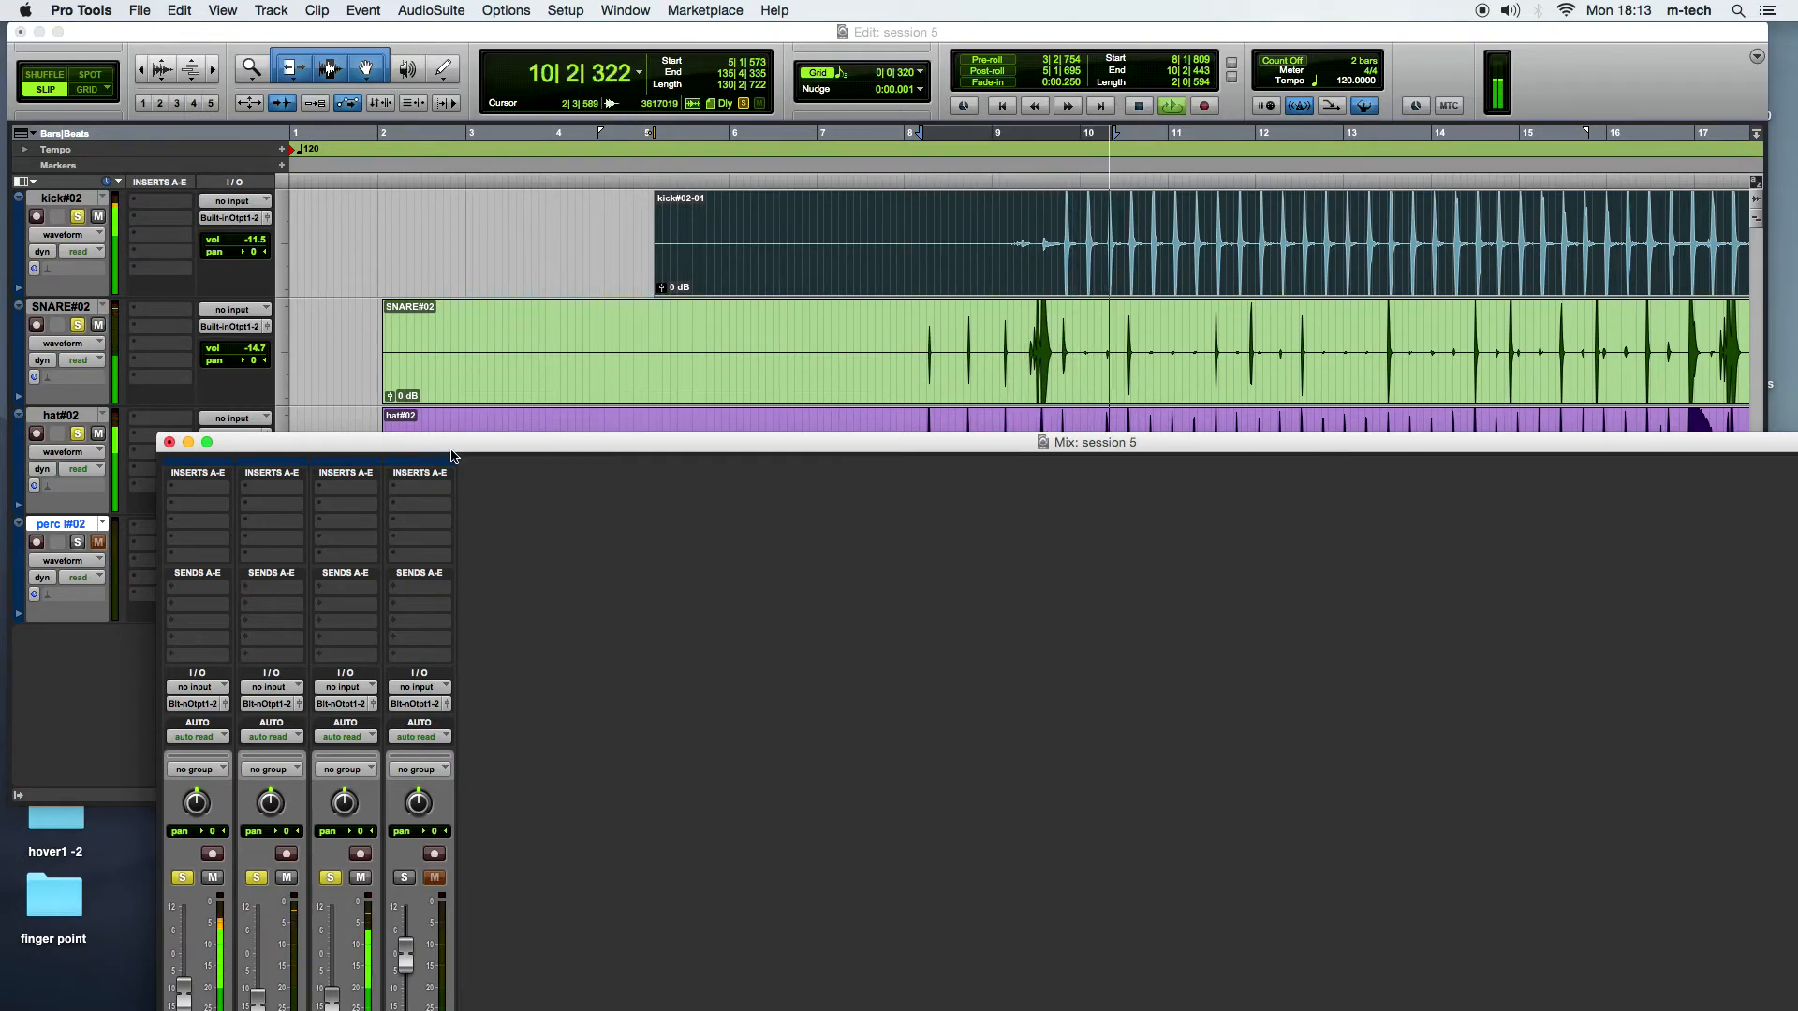
{"action": "left_click_drag", "start_coordinate": [456, 447], "coordinate": [435, 759]}
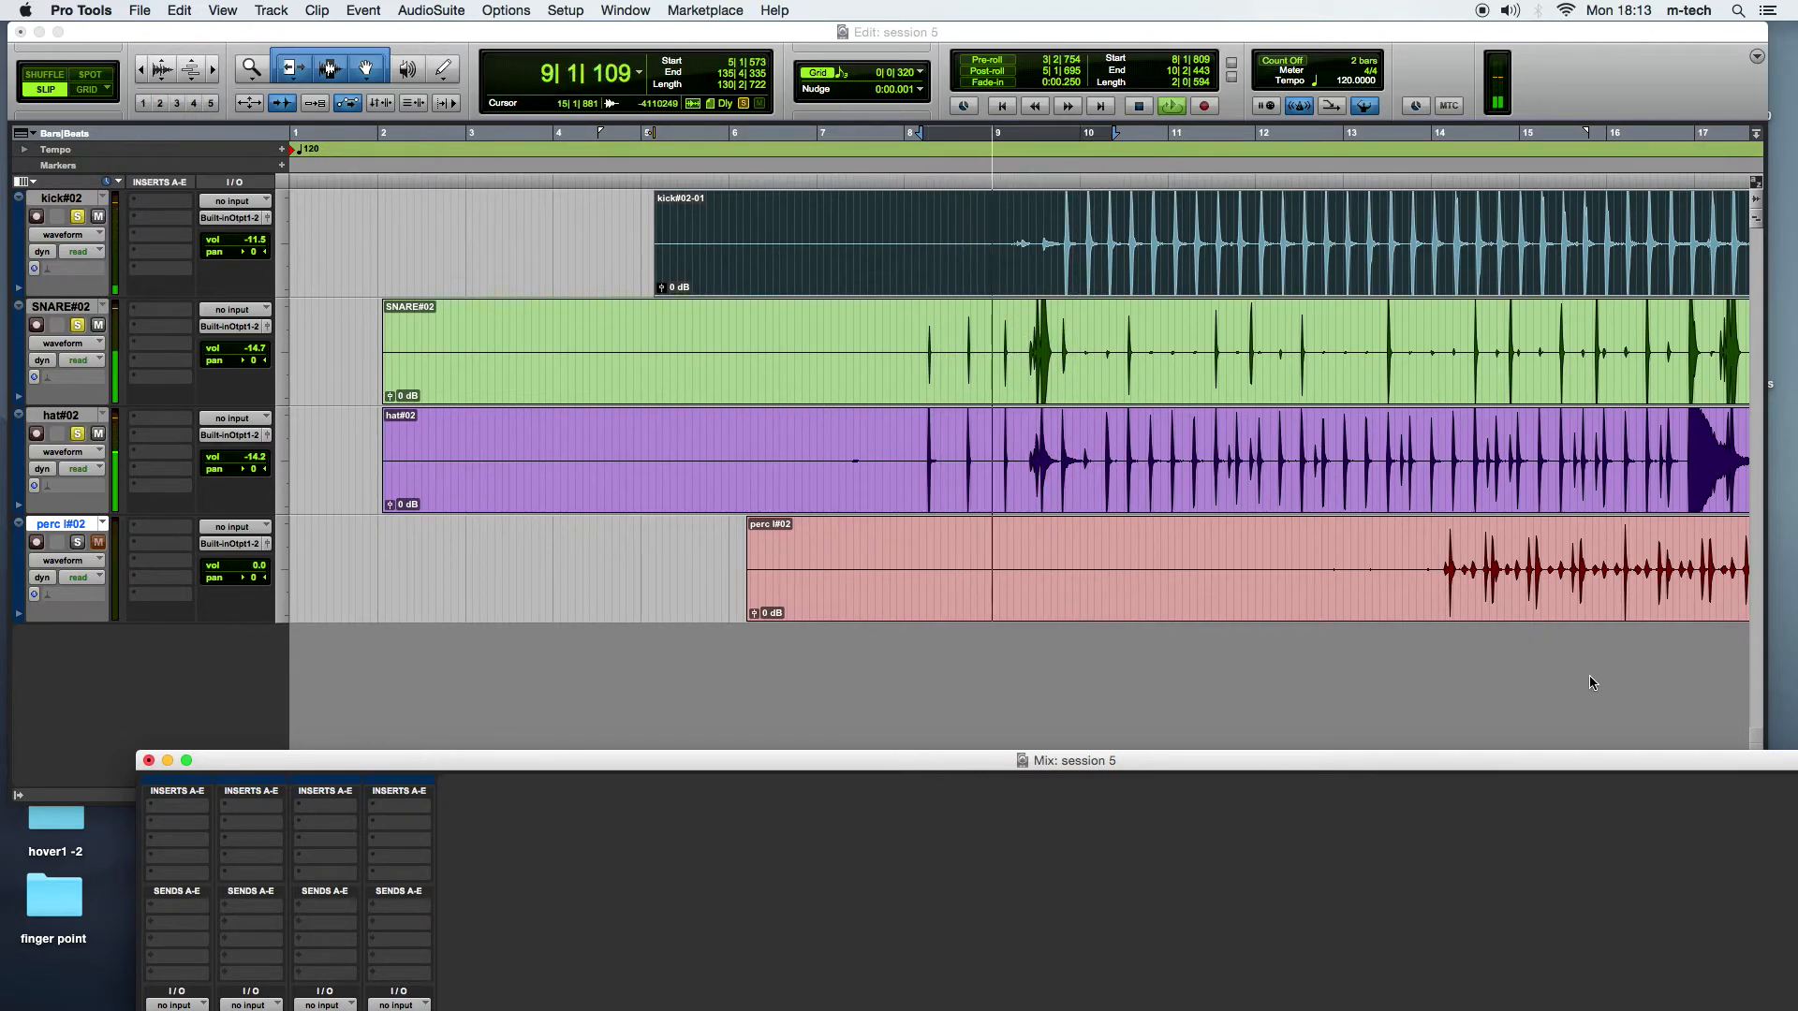
{"action": "left_click", "coordinate": [1398, 37]}
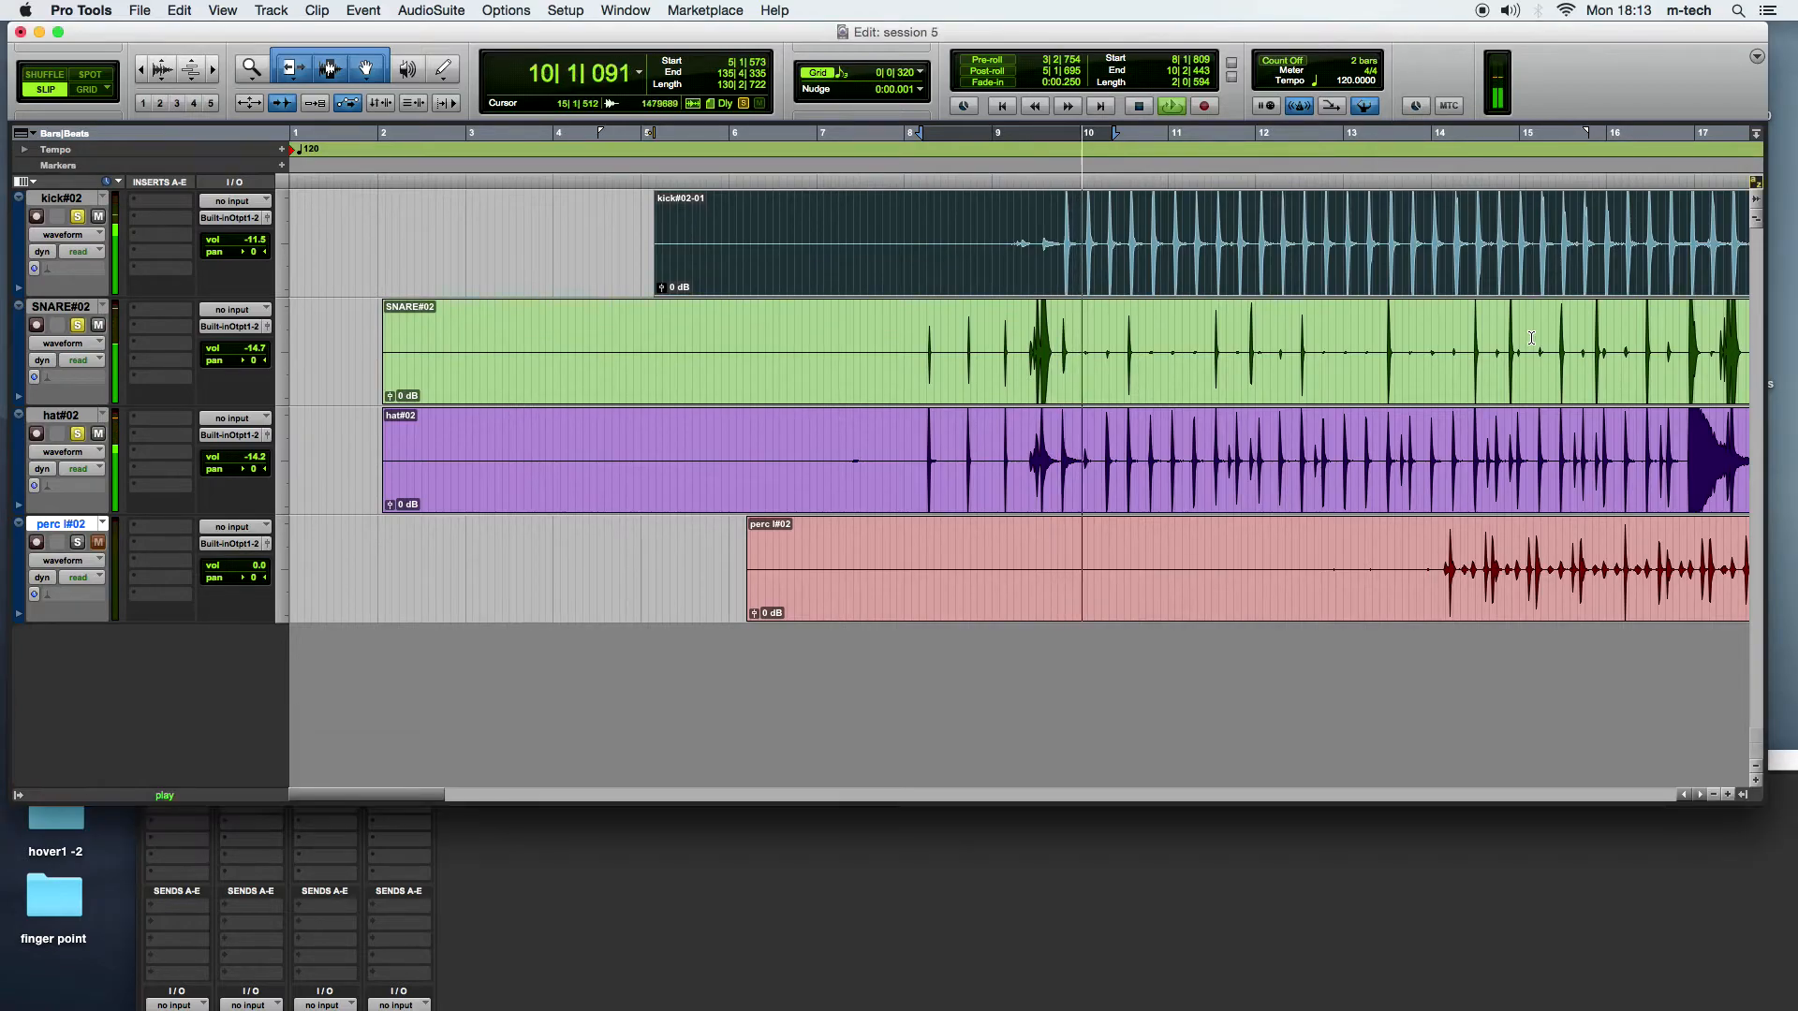
Step: Stop playback and shift the kick#02-01 clip slightly earlier, to start at 5|1|198
{"action": "left_click", "coordinate": [1728, 795]}
{"action": "left_click", "coordinate": [1728, 794]}
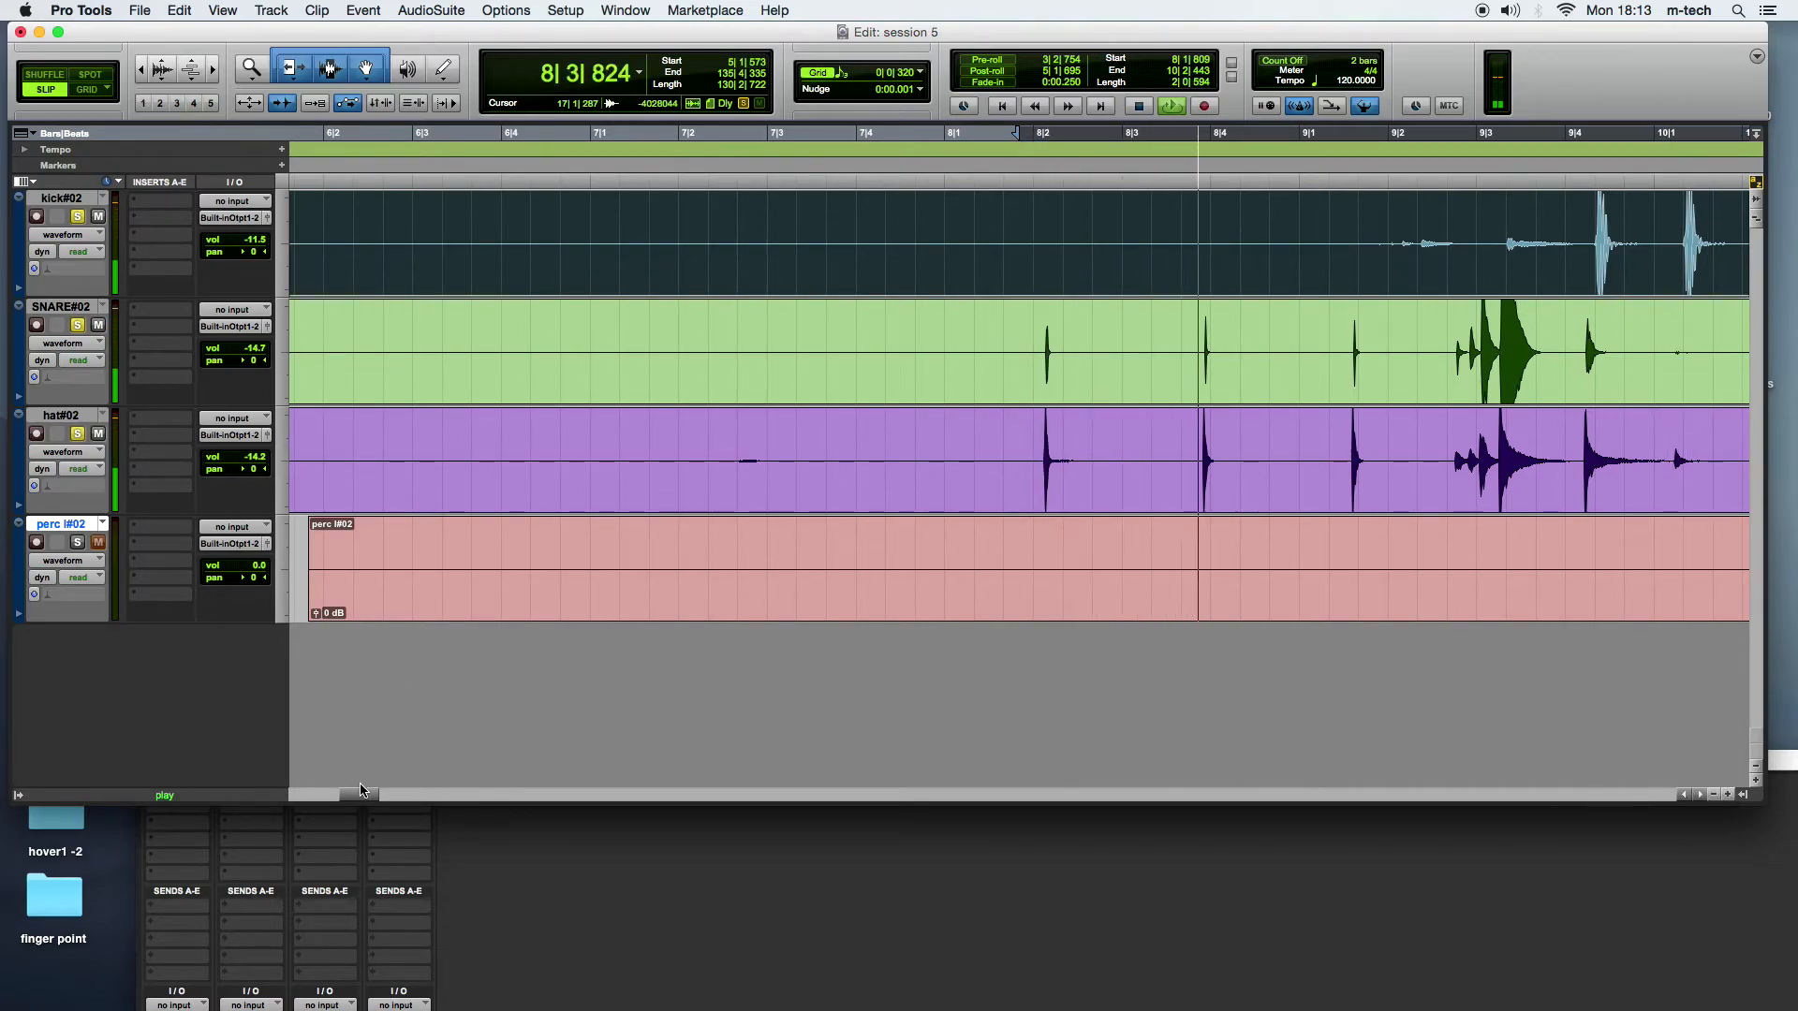
{"action": "mouse_move", "coordinate": [359, 795]}
{"action": "left_mouse_down"}
{"action": "mouse_move", "coordinate": [395, 798]}
{"action": "mouse_move", "coordinate": [376, 792]}
{"action": "left_mouse_up"}
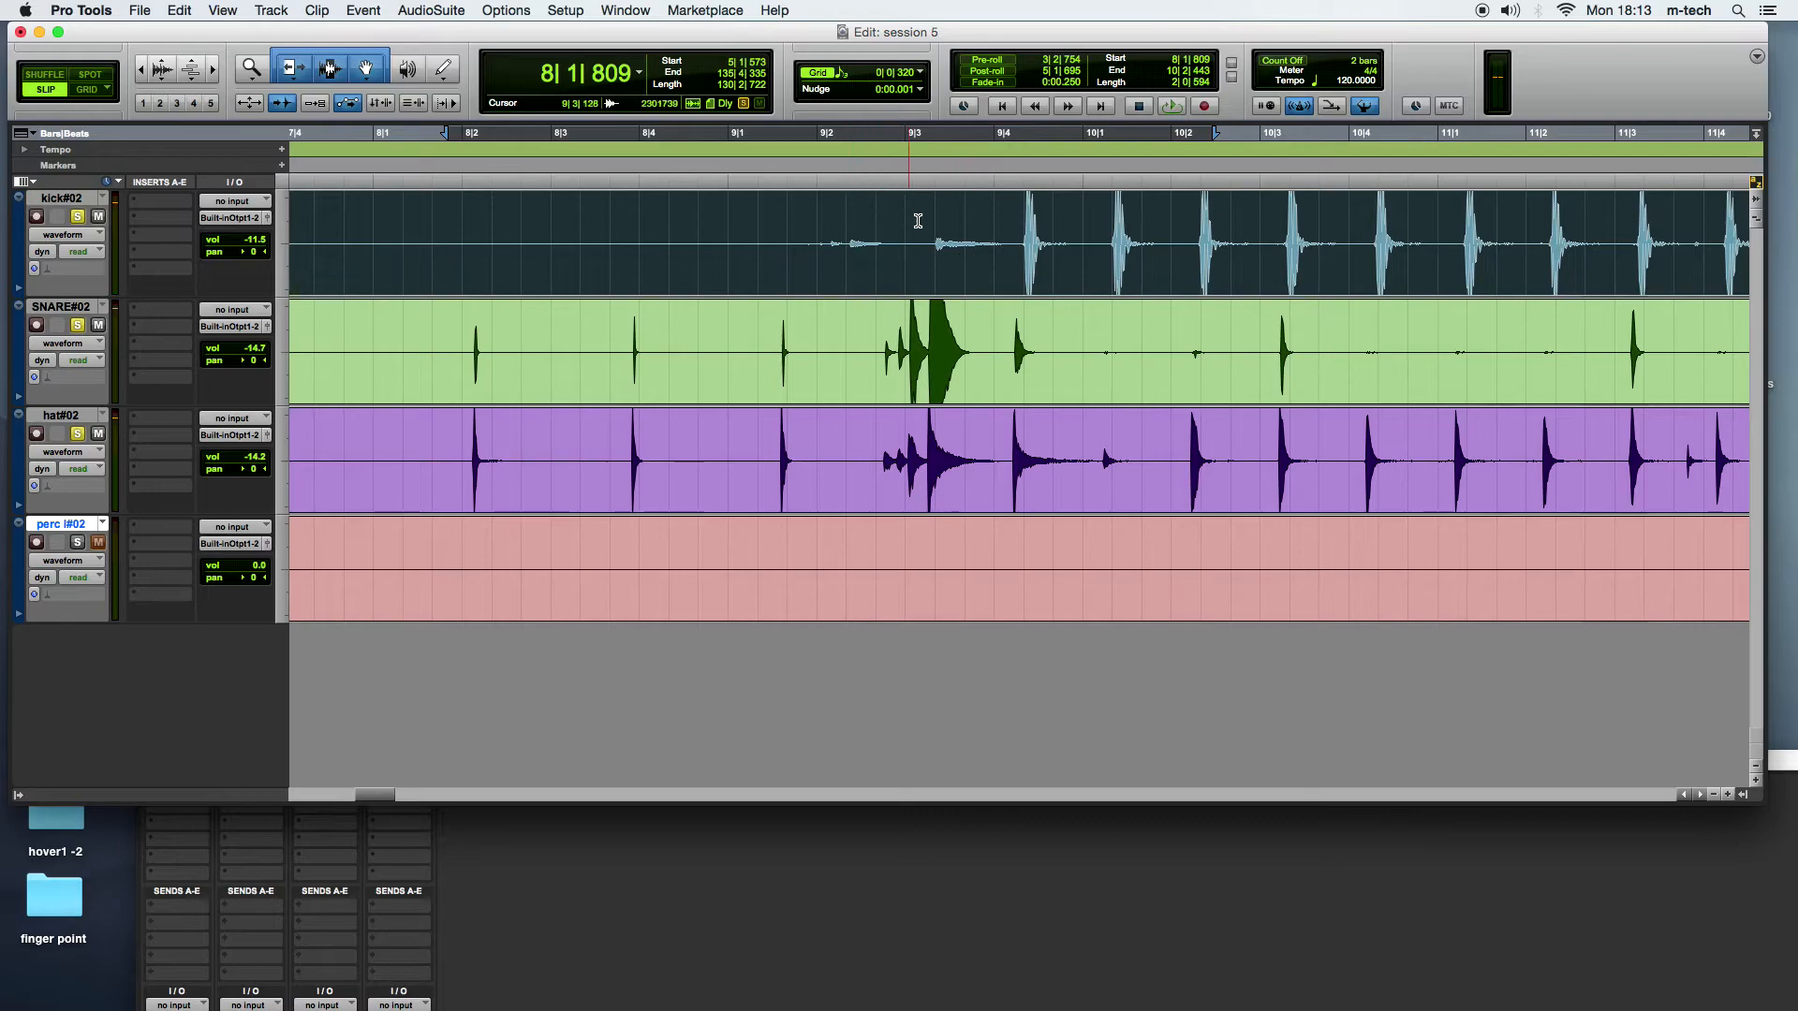
{"action": "left_click", "coordinate": [950, 271]}
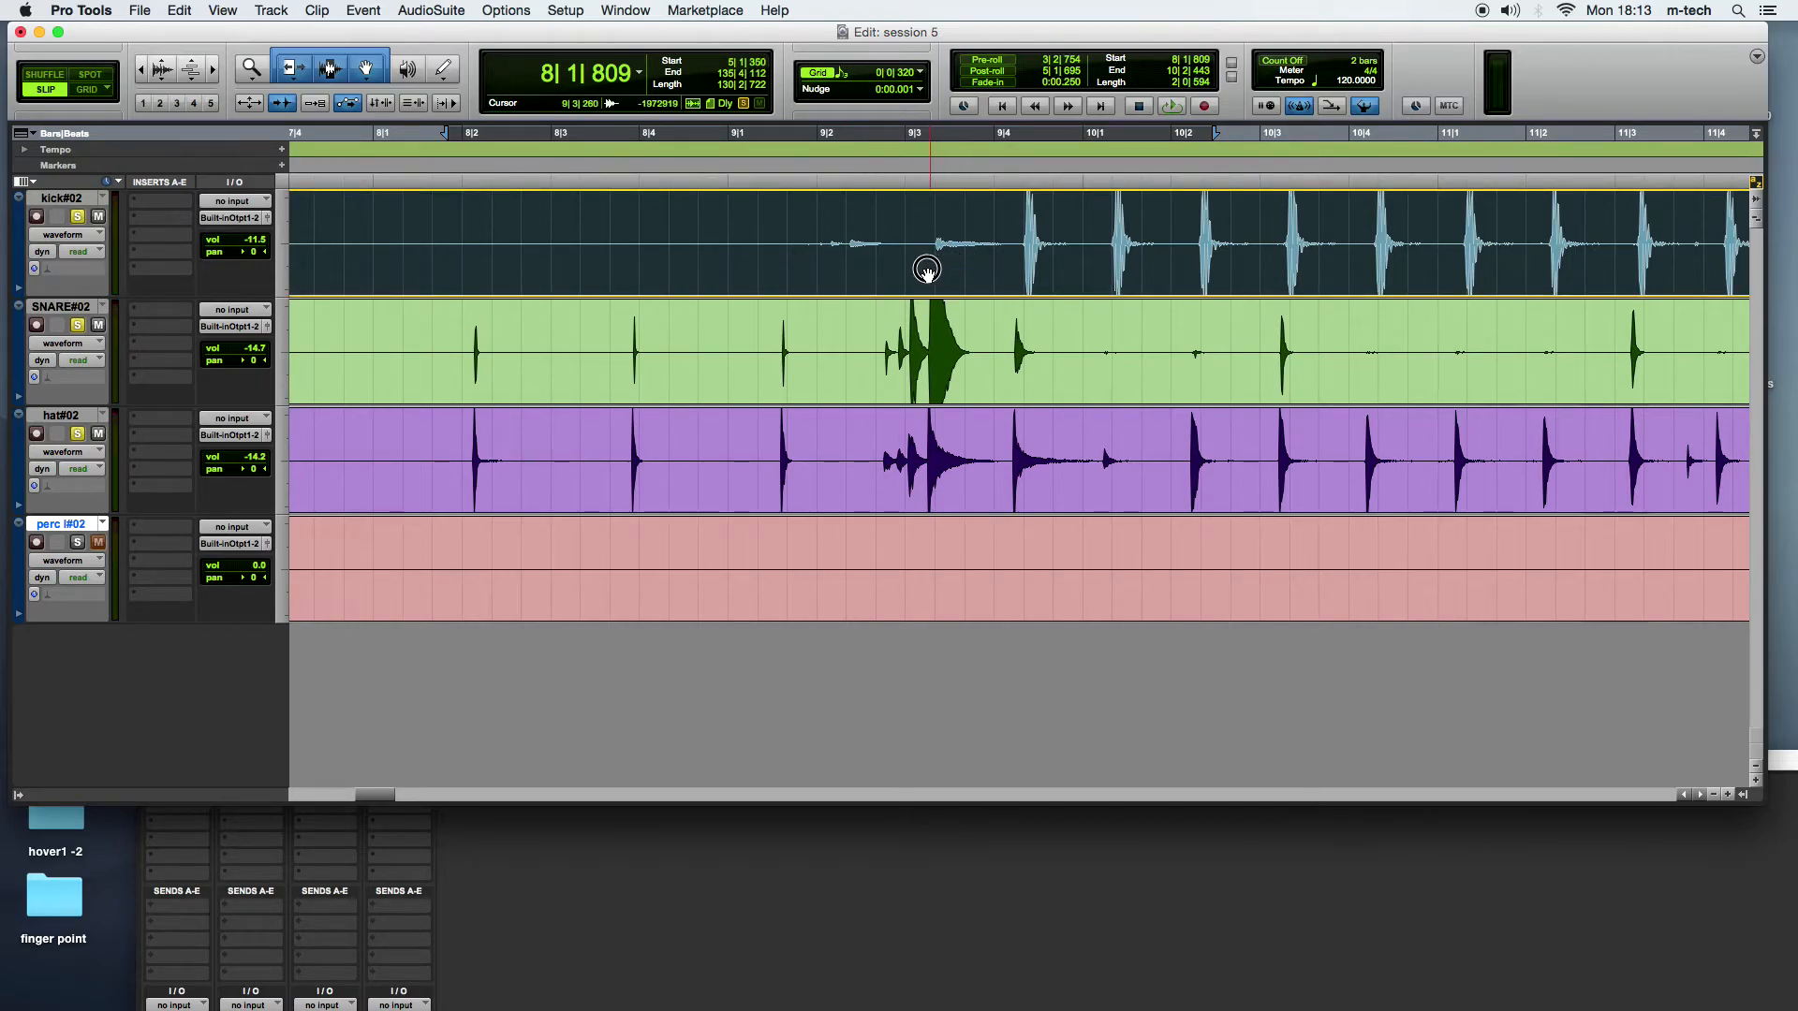
{"action": "left_click_drag", "start_coordinate": [878, 273], "coordinate": [878, 279]}
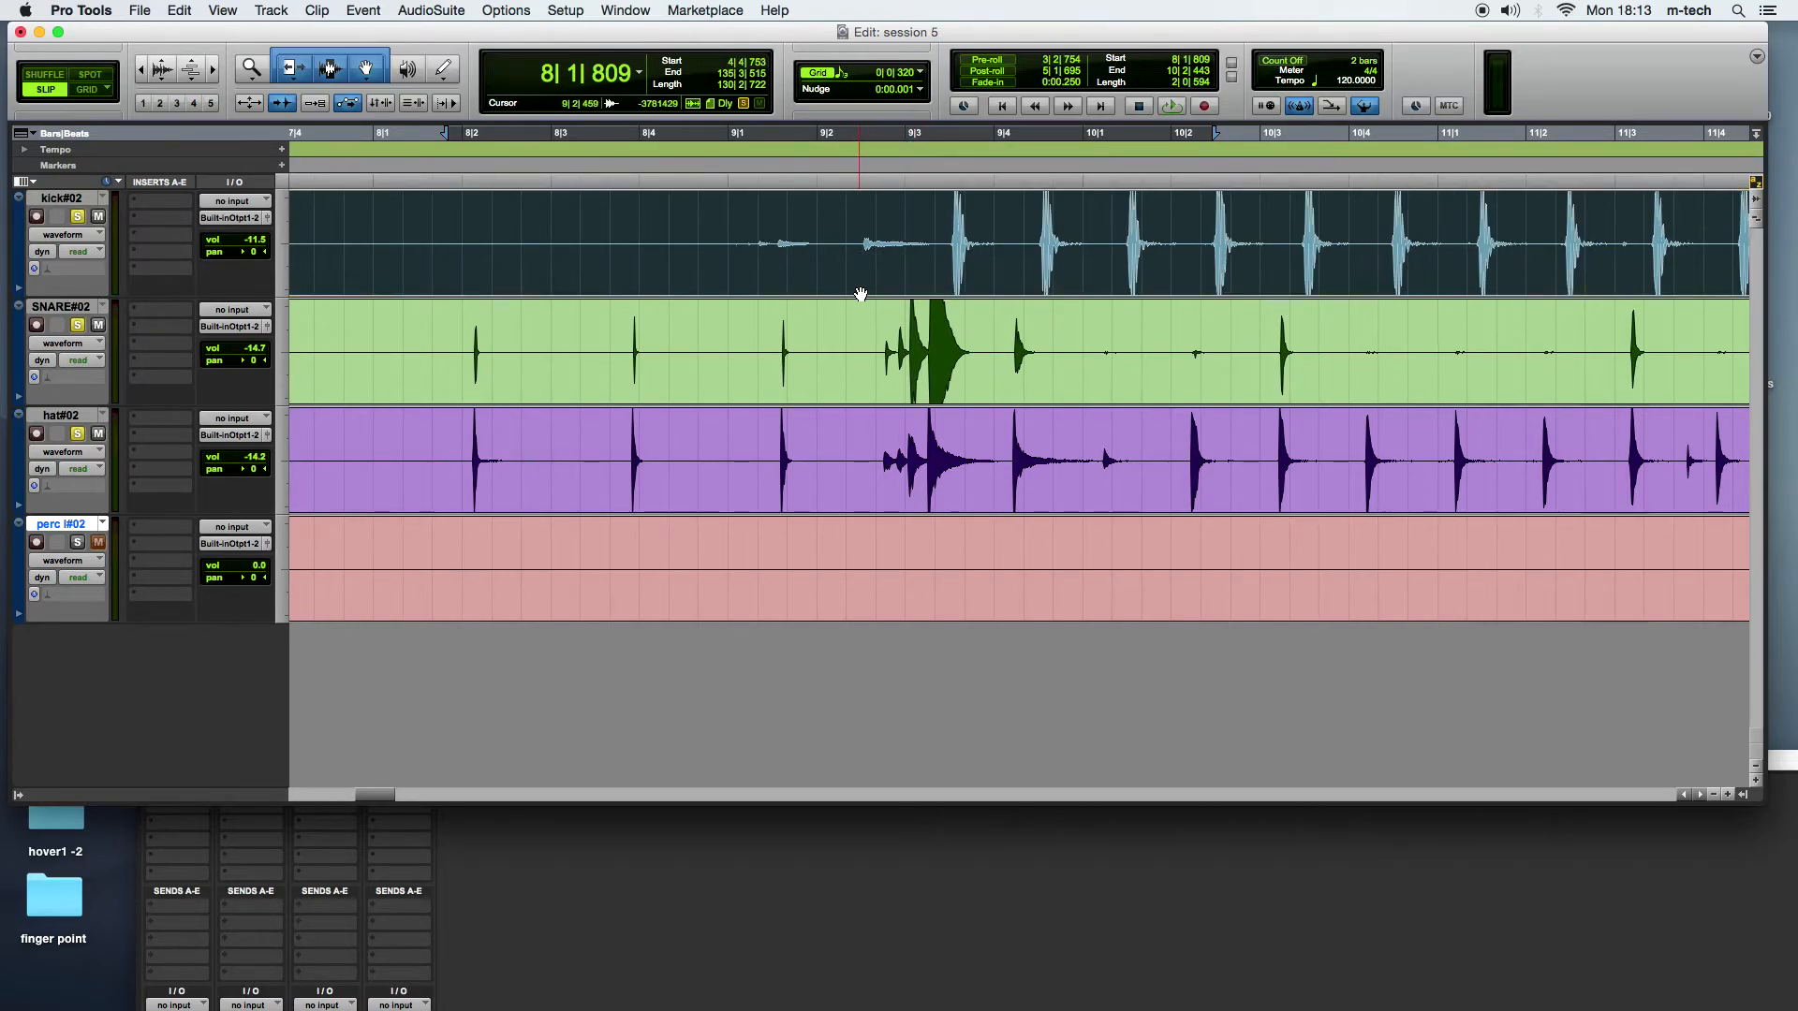
{"action": "left_click", "coordinate": [908, 271]}
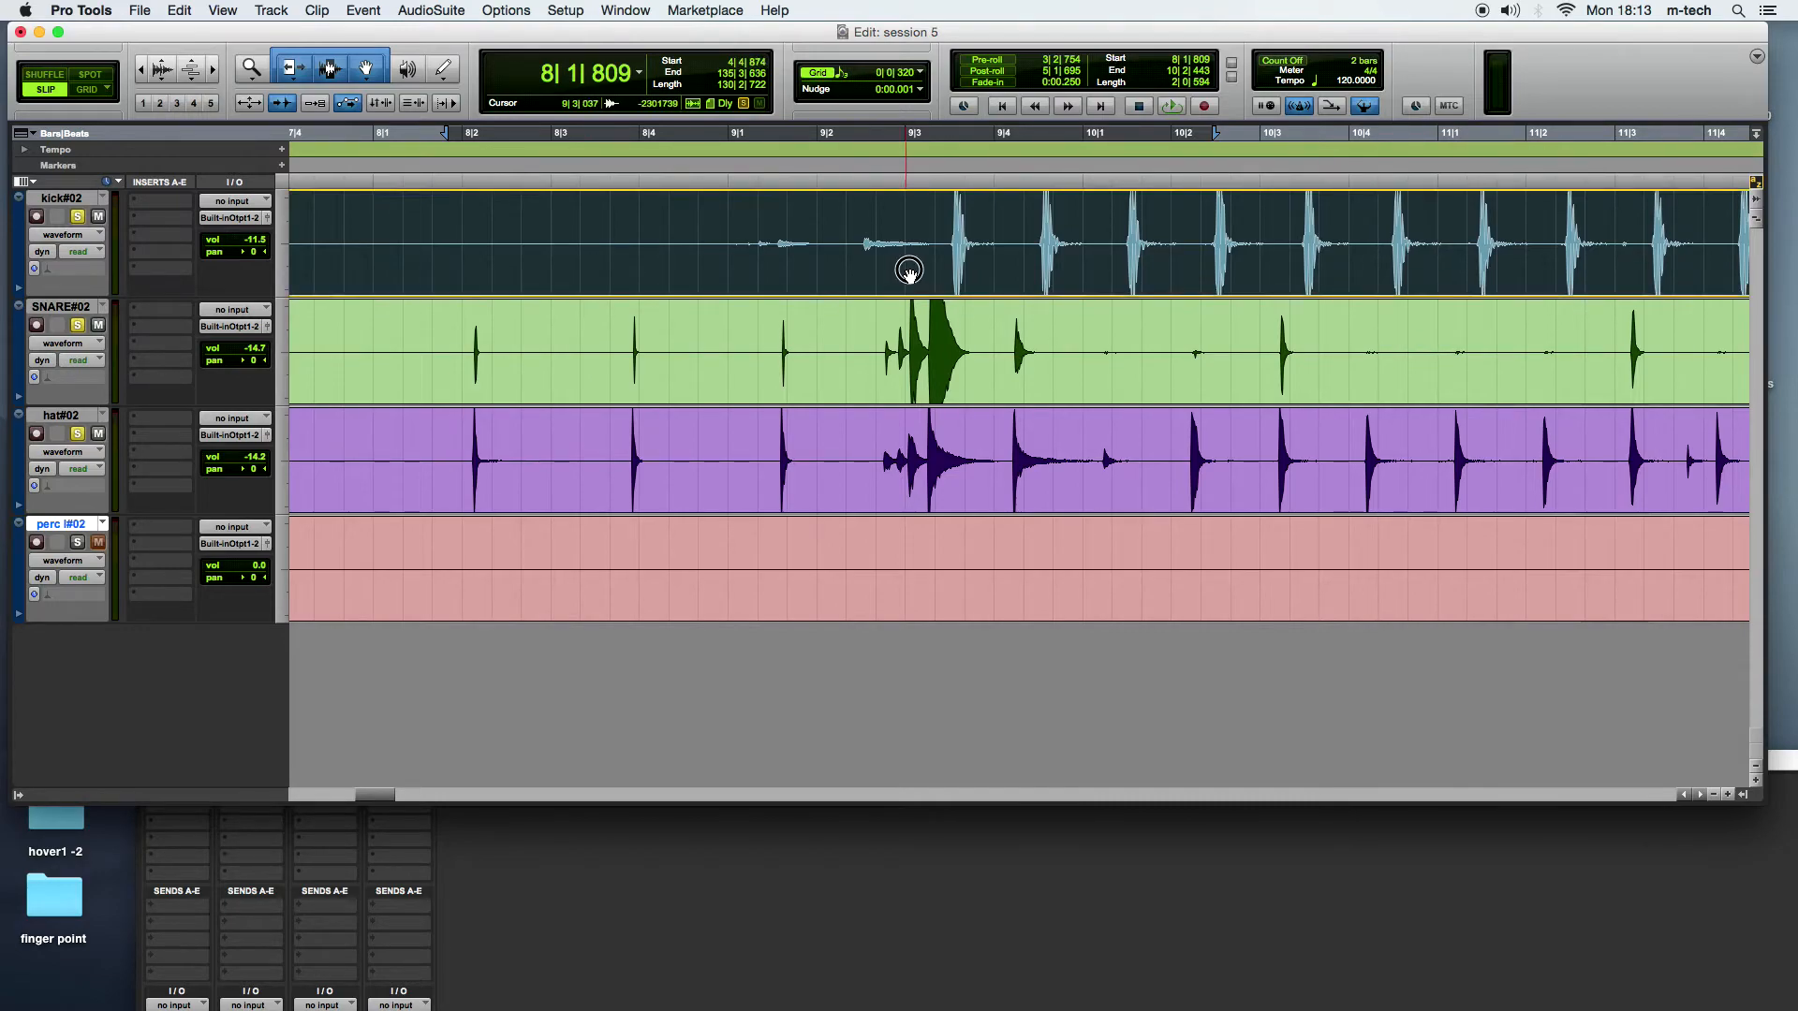
{"action": "left_click_drag", "start_coordinate": [934, 270], "coordinate": [936, 276]}
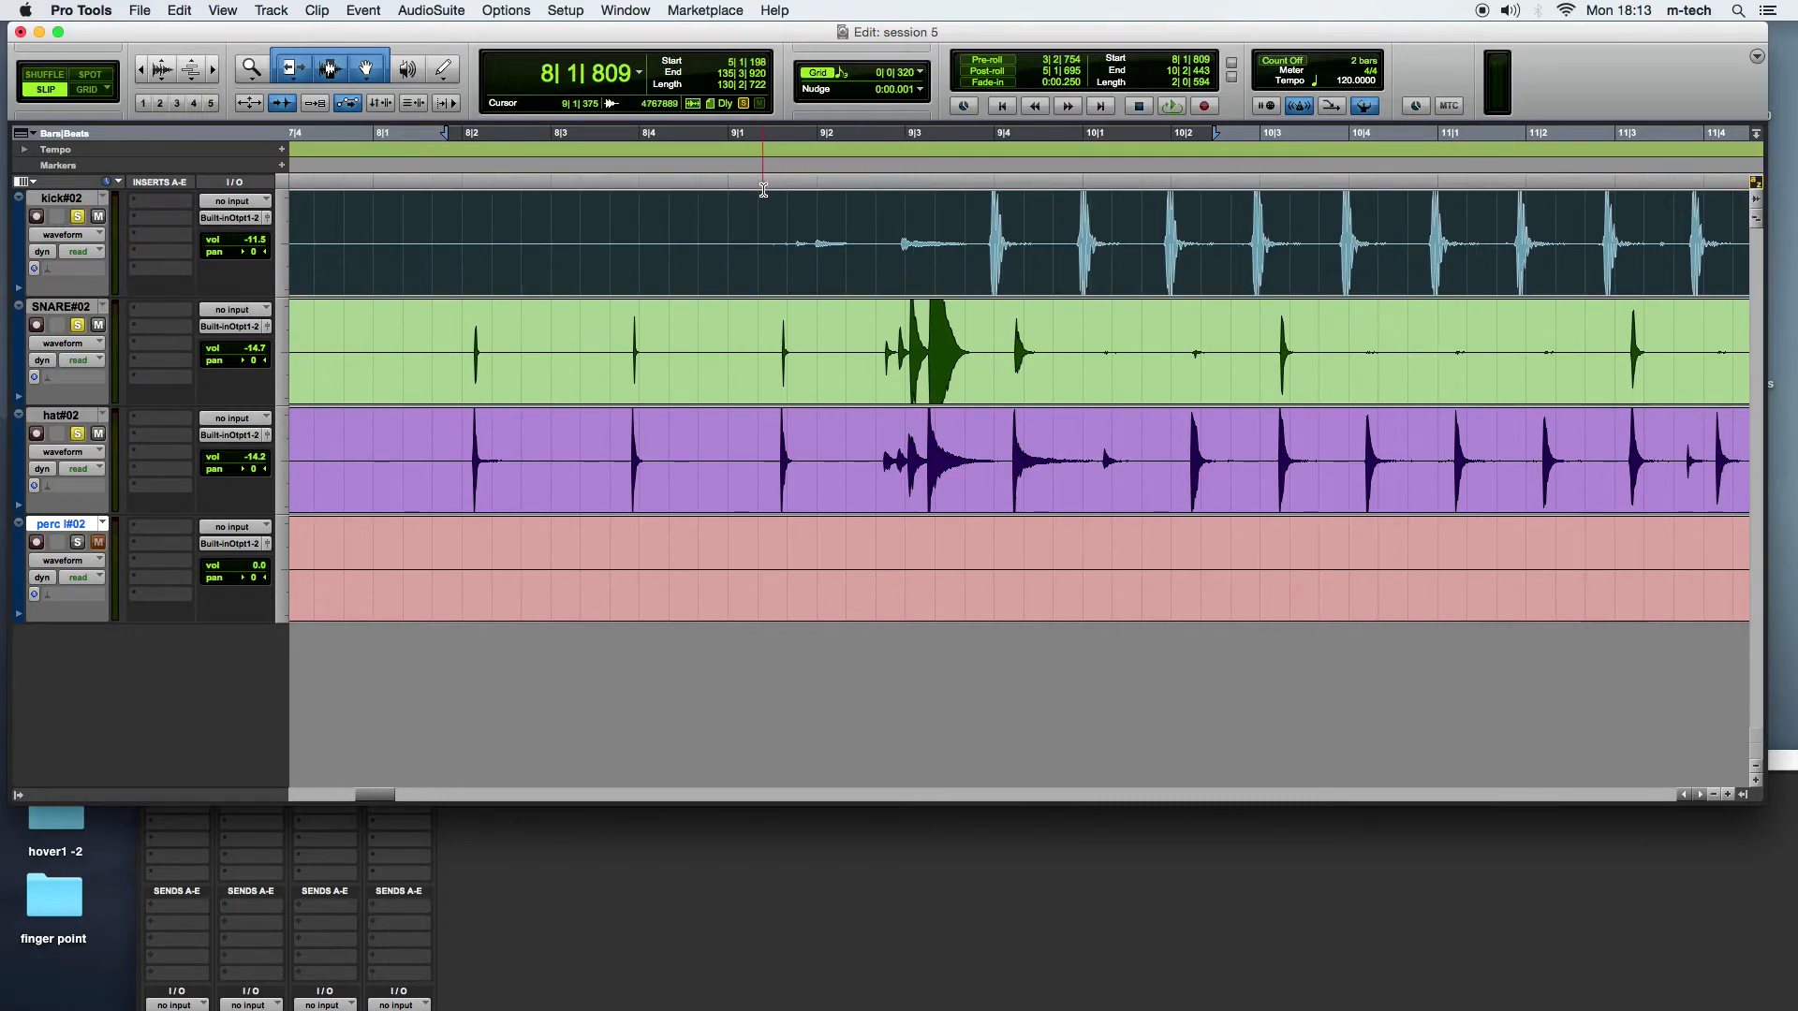
Step: During loop playback, set the nudge value to 100 msec and nudge the kick#02-01 clip later until it starts at 5|2|584
{"action": "key", "text": "space"}
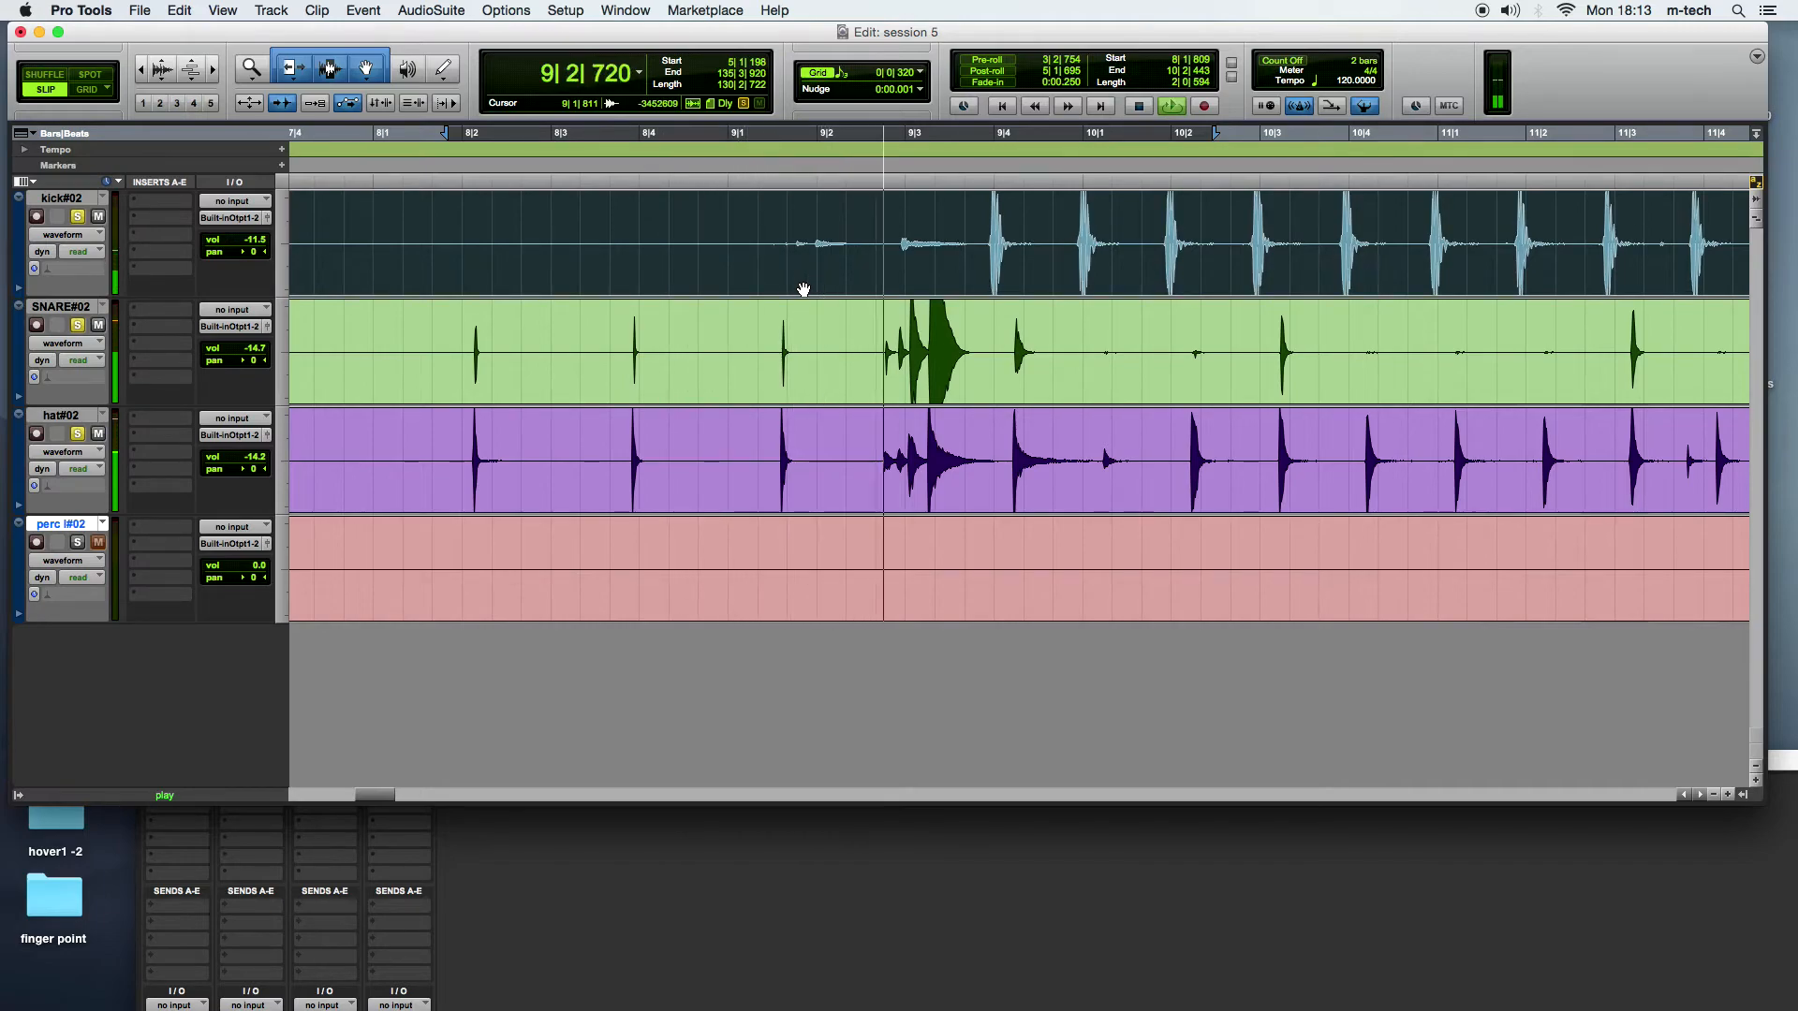
{"action": "left_click", "coordinate": [920, 89]}
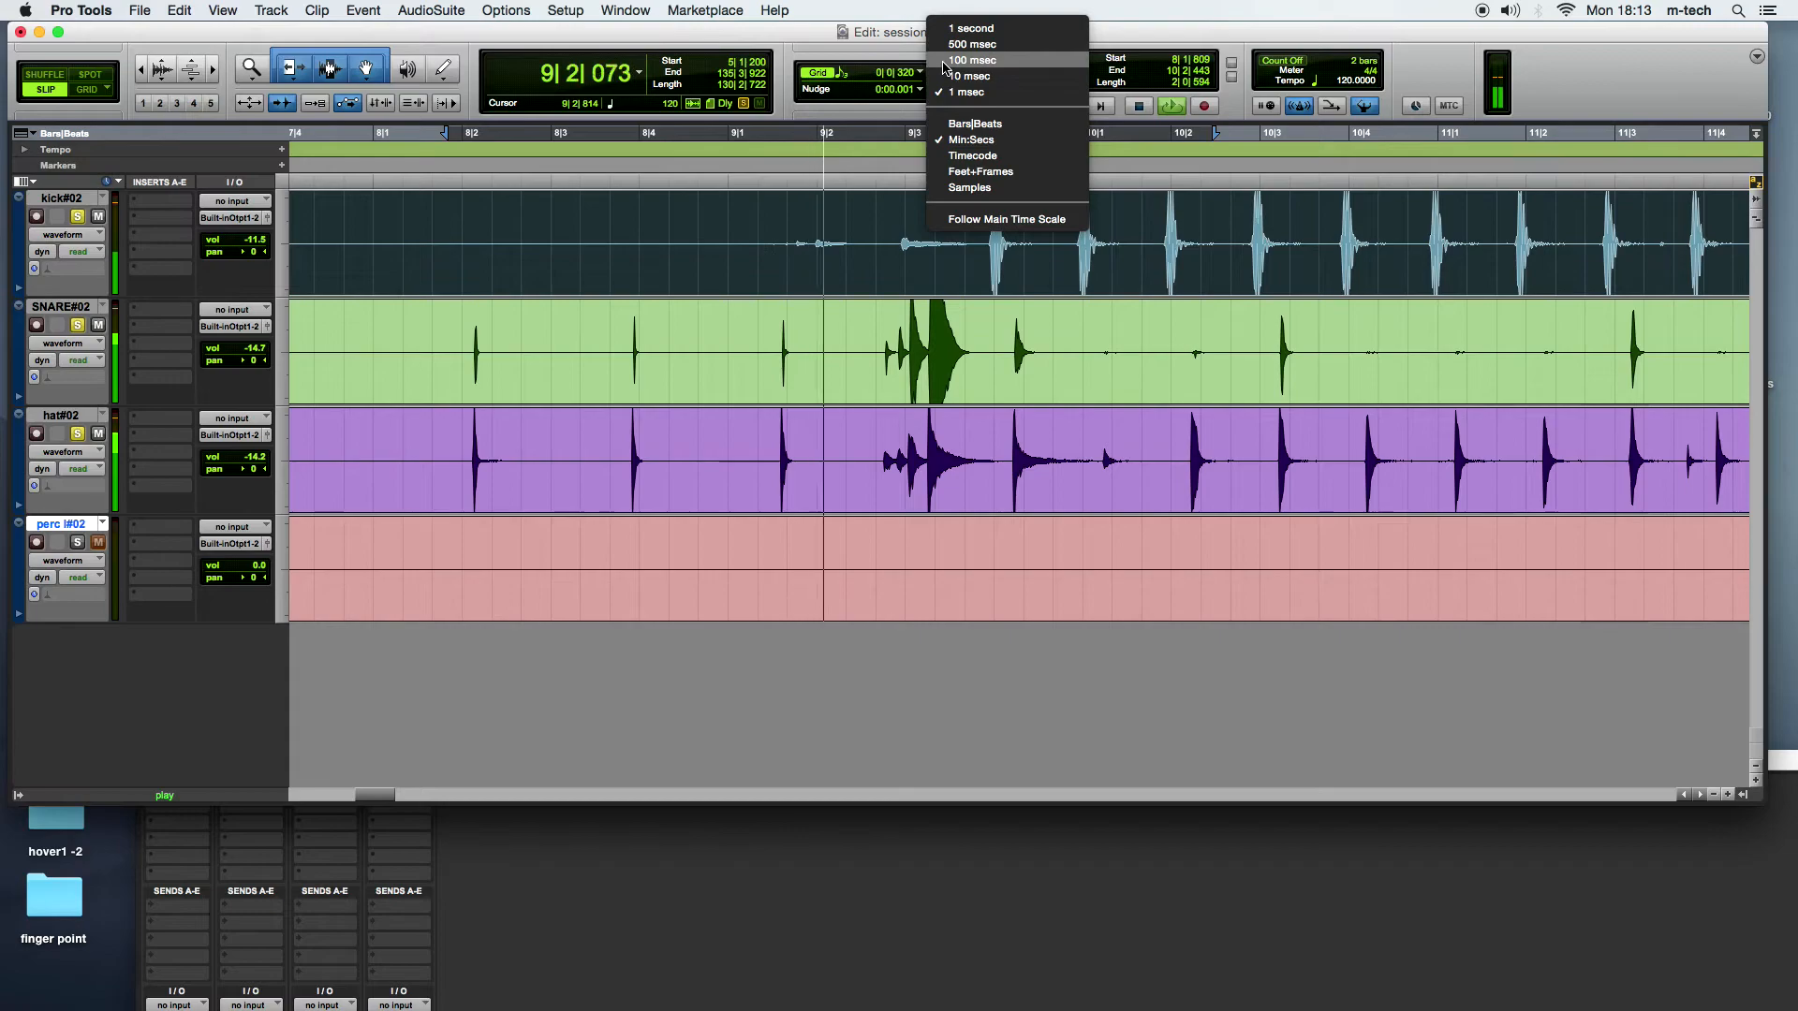
{"action": "left_click", "coordinate": [946, 62]}
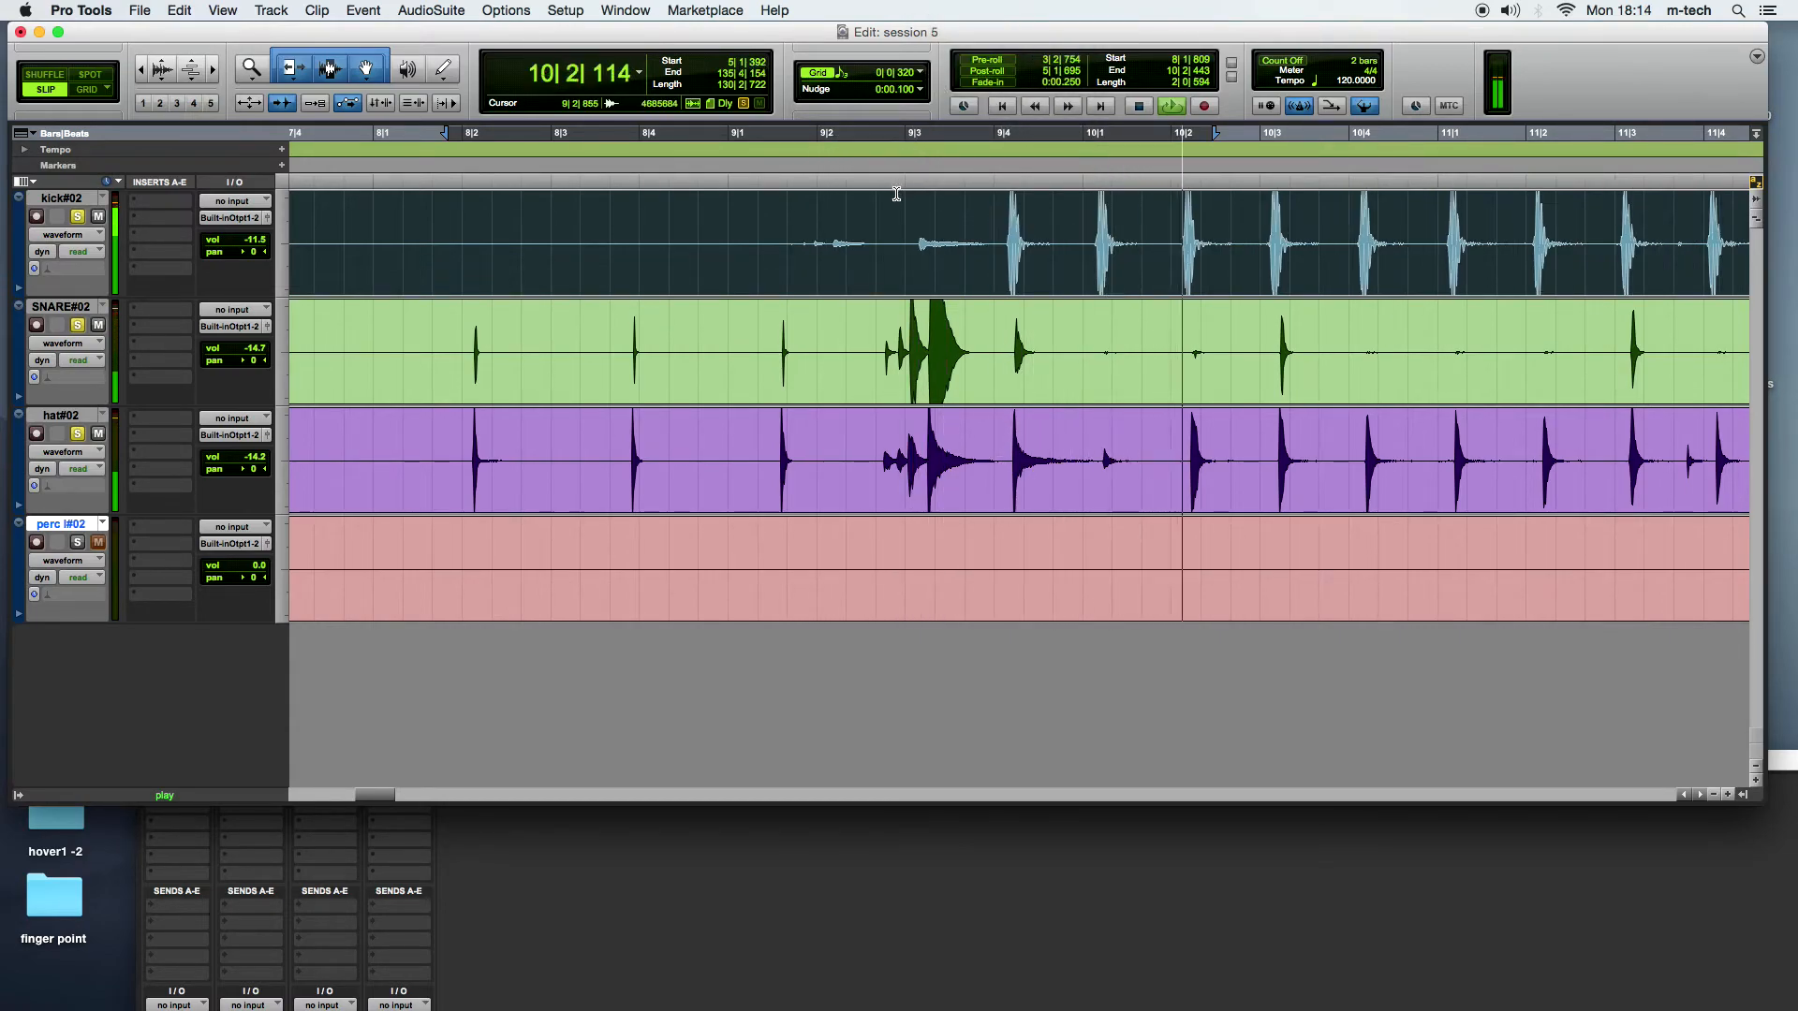
{"action": "key", "text": "KP_Add"}
{"action": "key", "text": "KP_Add"}
{"action": "key", "text": "KP_Add"}
{"action": "key", "text": "KP_Add"}
{"action": "key", "text": "KP_Subtract"}
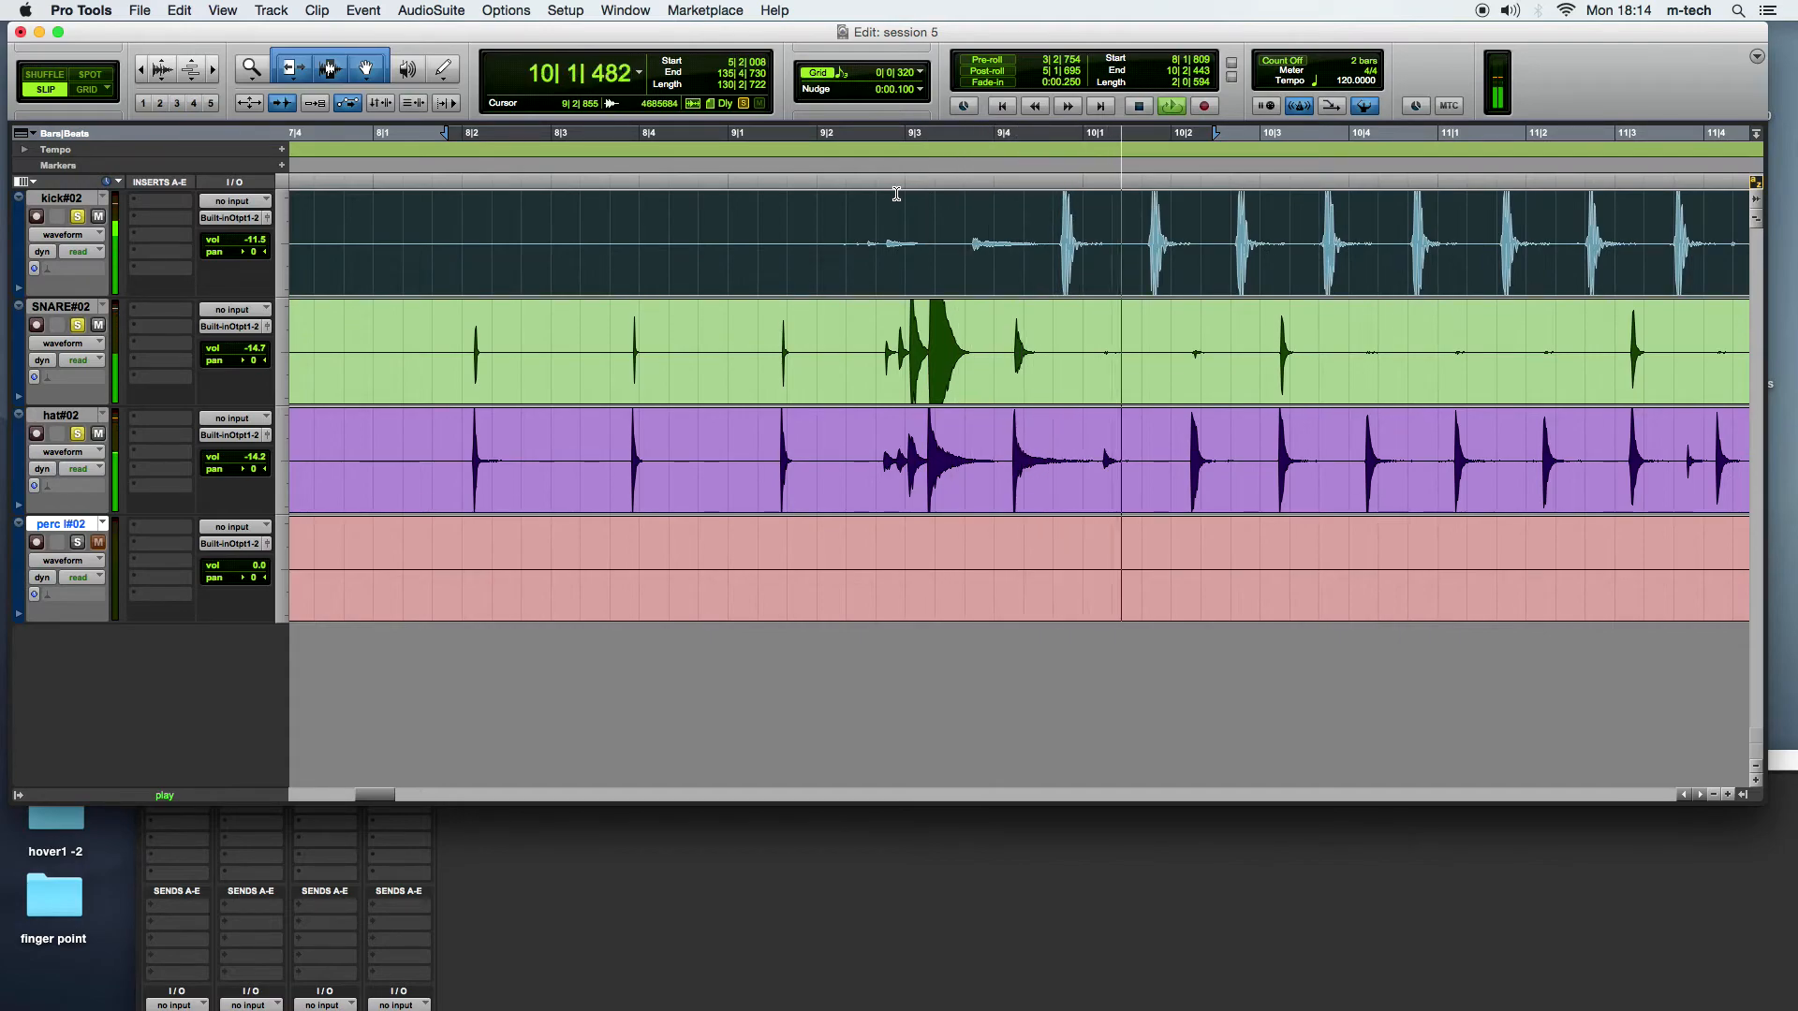
{"action": "key", "text": "KP_Add"}
{"action": "key", "text": "KP_Add"}
{"action": "key", "text": "KP_Add"}
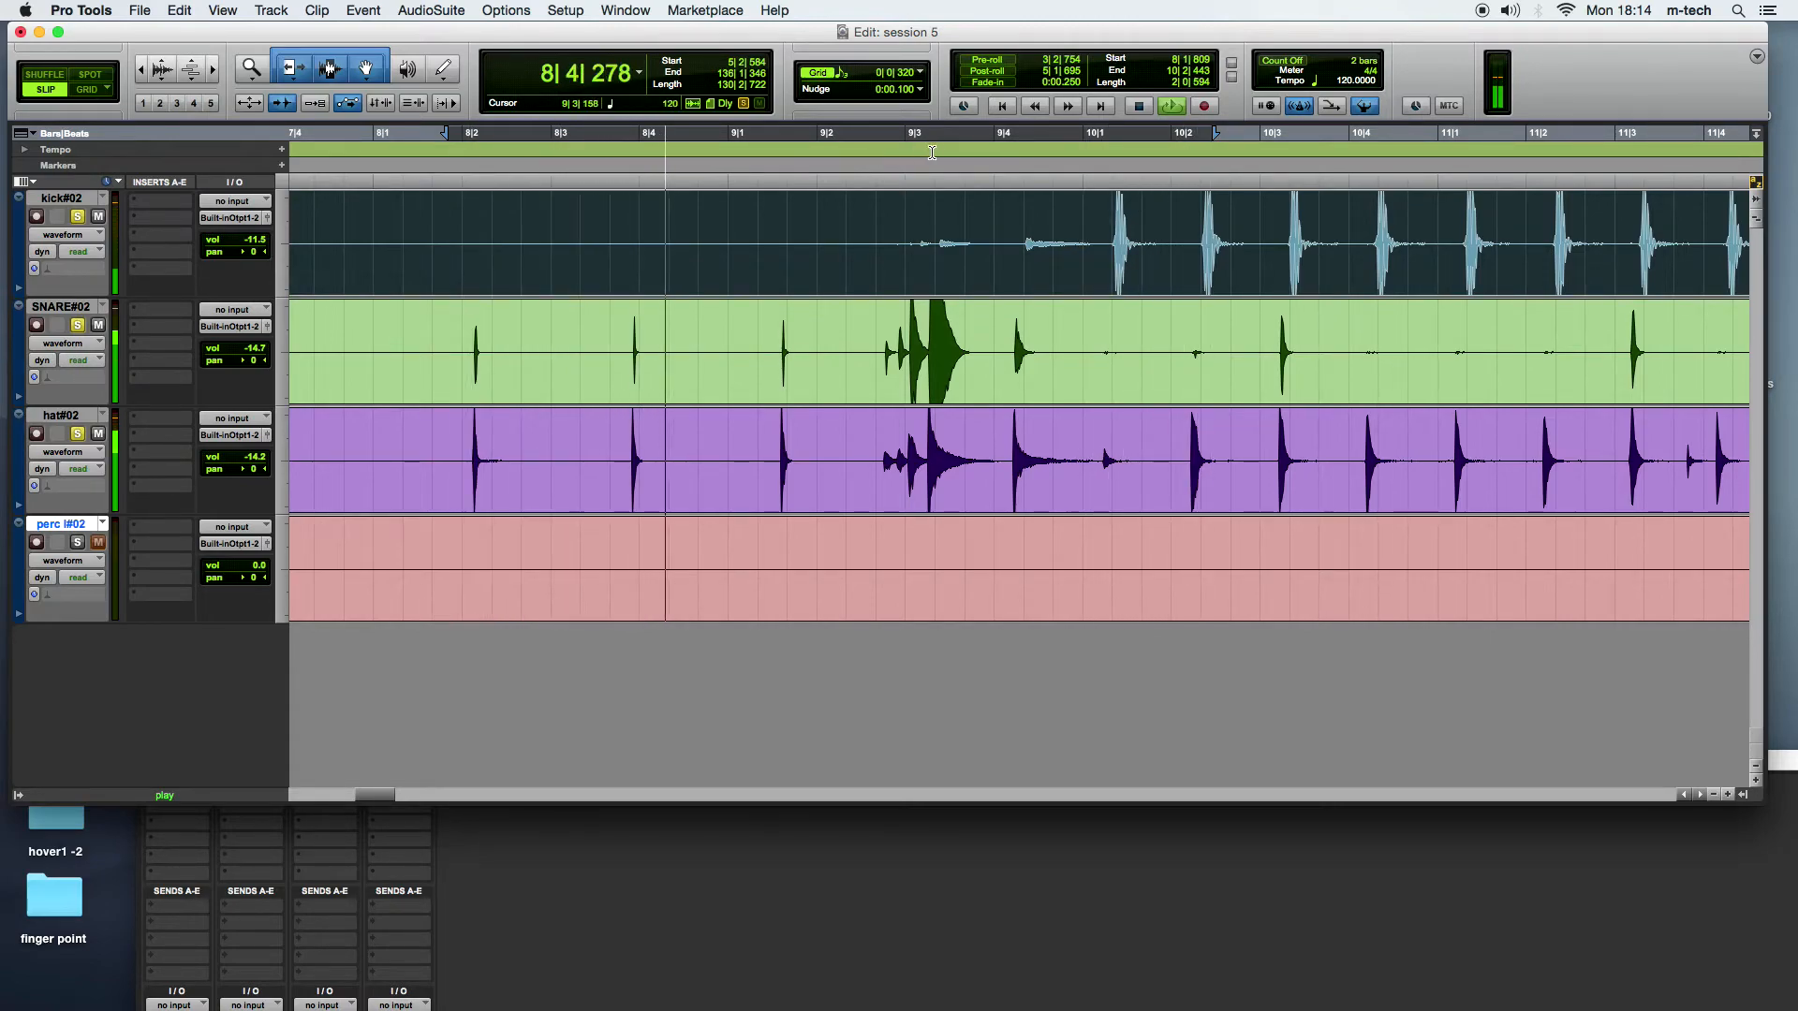
Step: Set the nudge value to 10 msec and nudge the kick#02-01 clip earlier until it starts at 5|2|527
{"action": "left_click", "coordinate": [918, 89]}
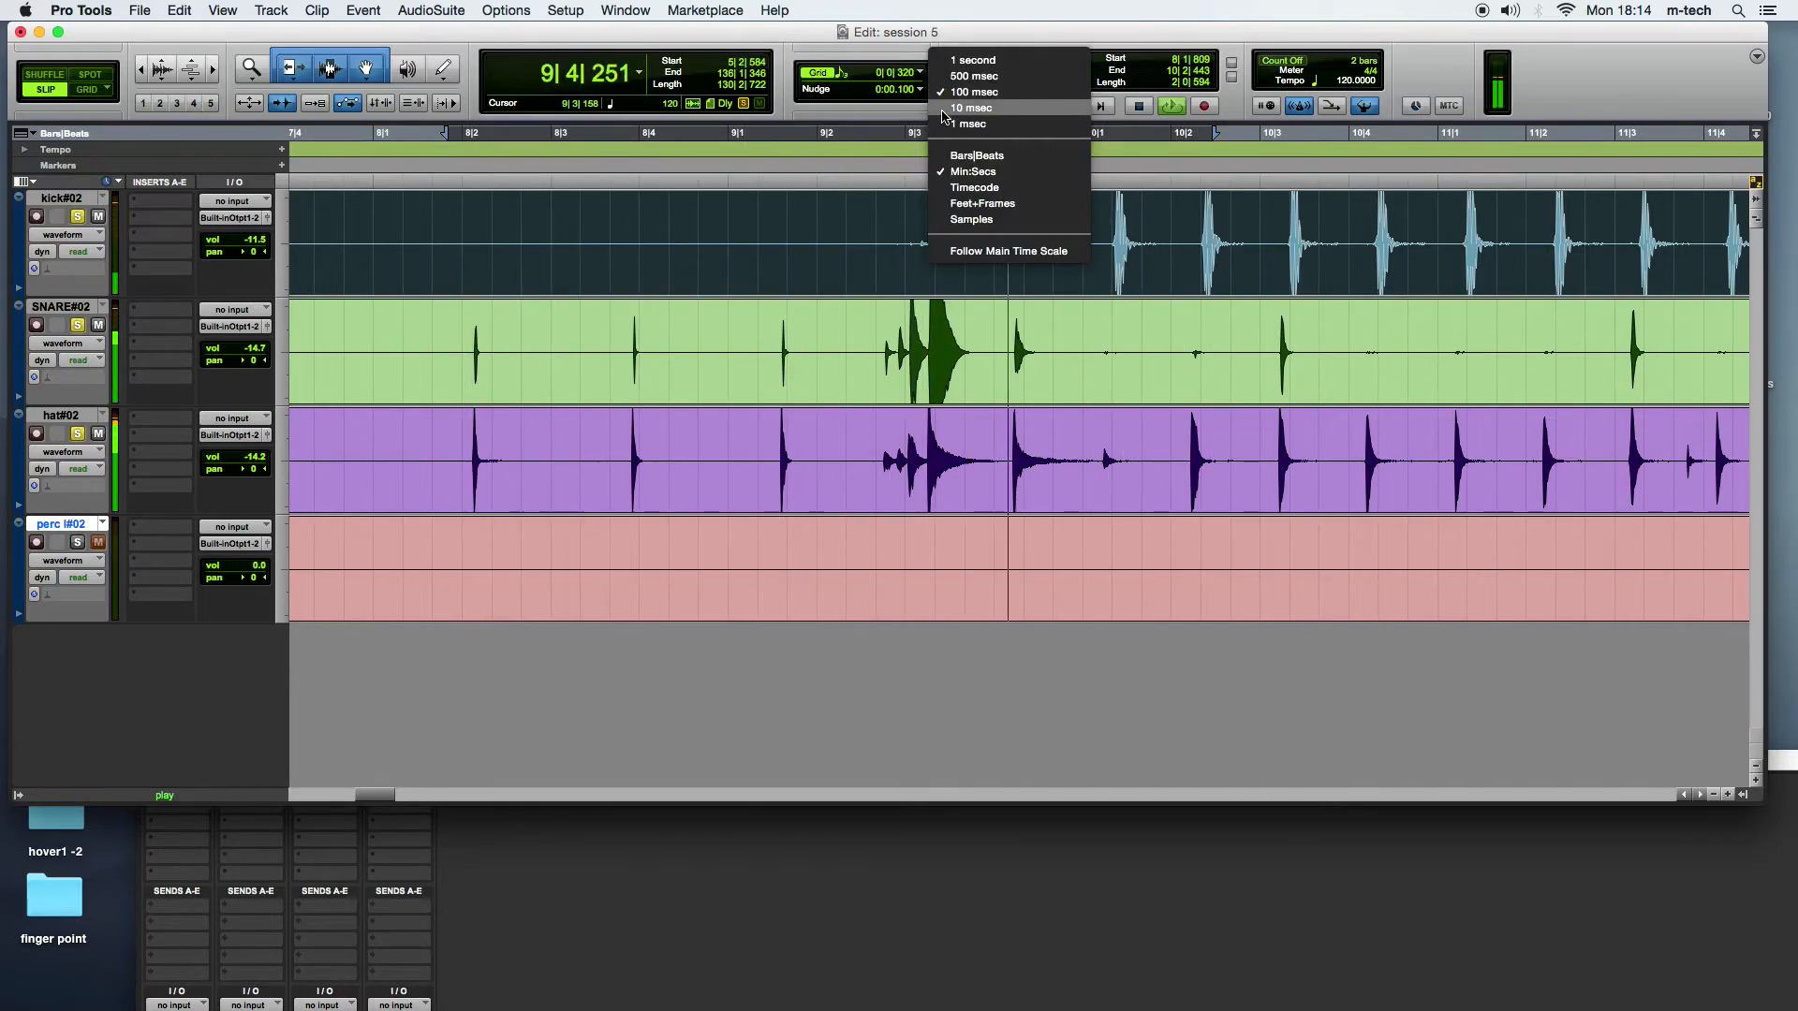
{"action": "left_click", "coordinate": [943, 109]}
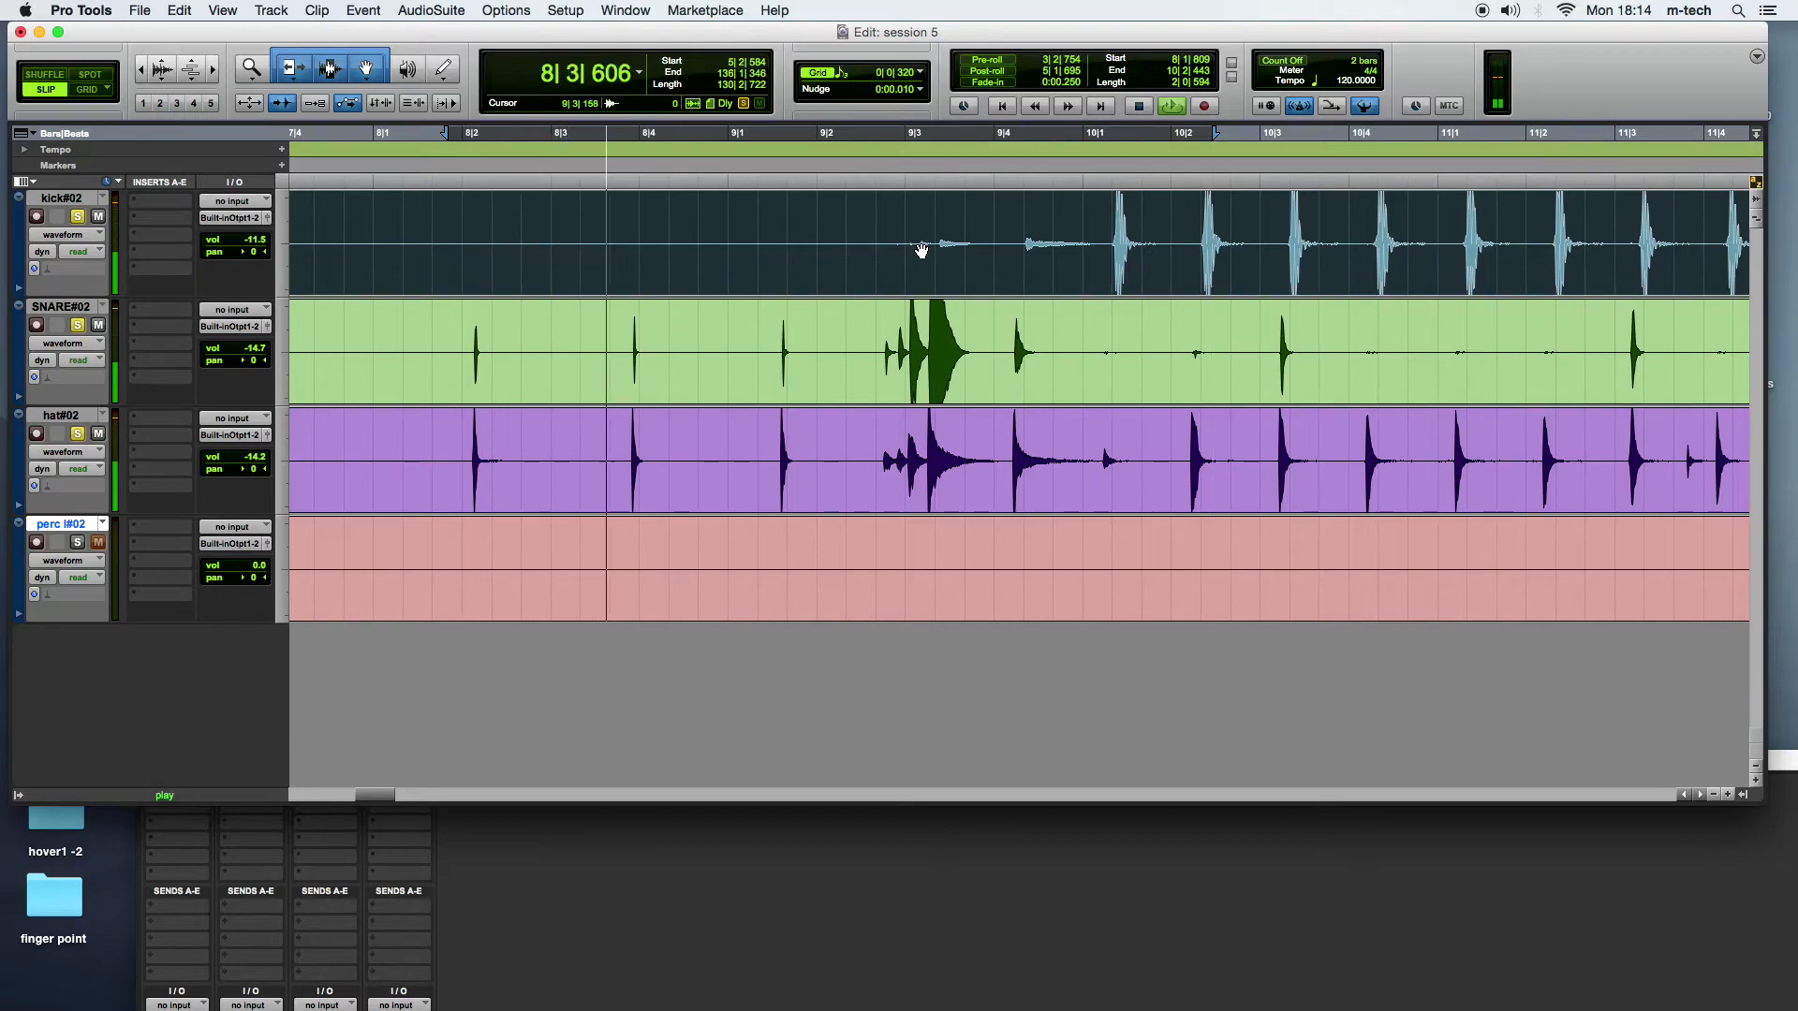
{"action": "key", "text": "minus"}
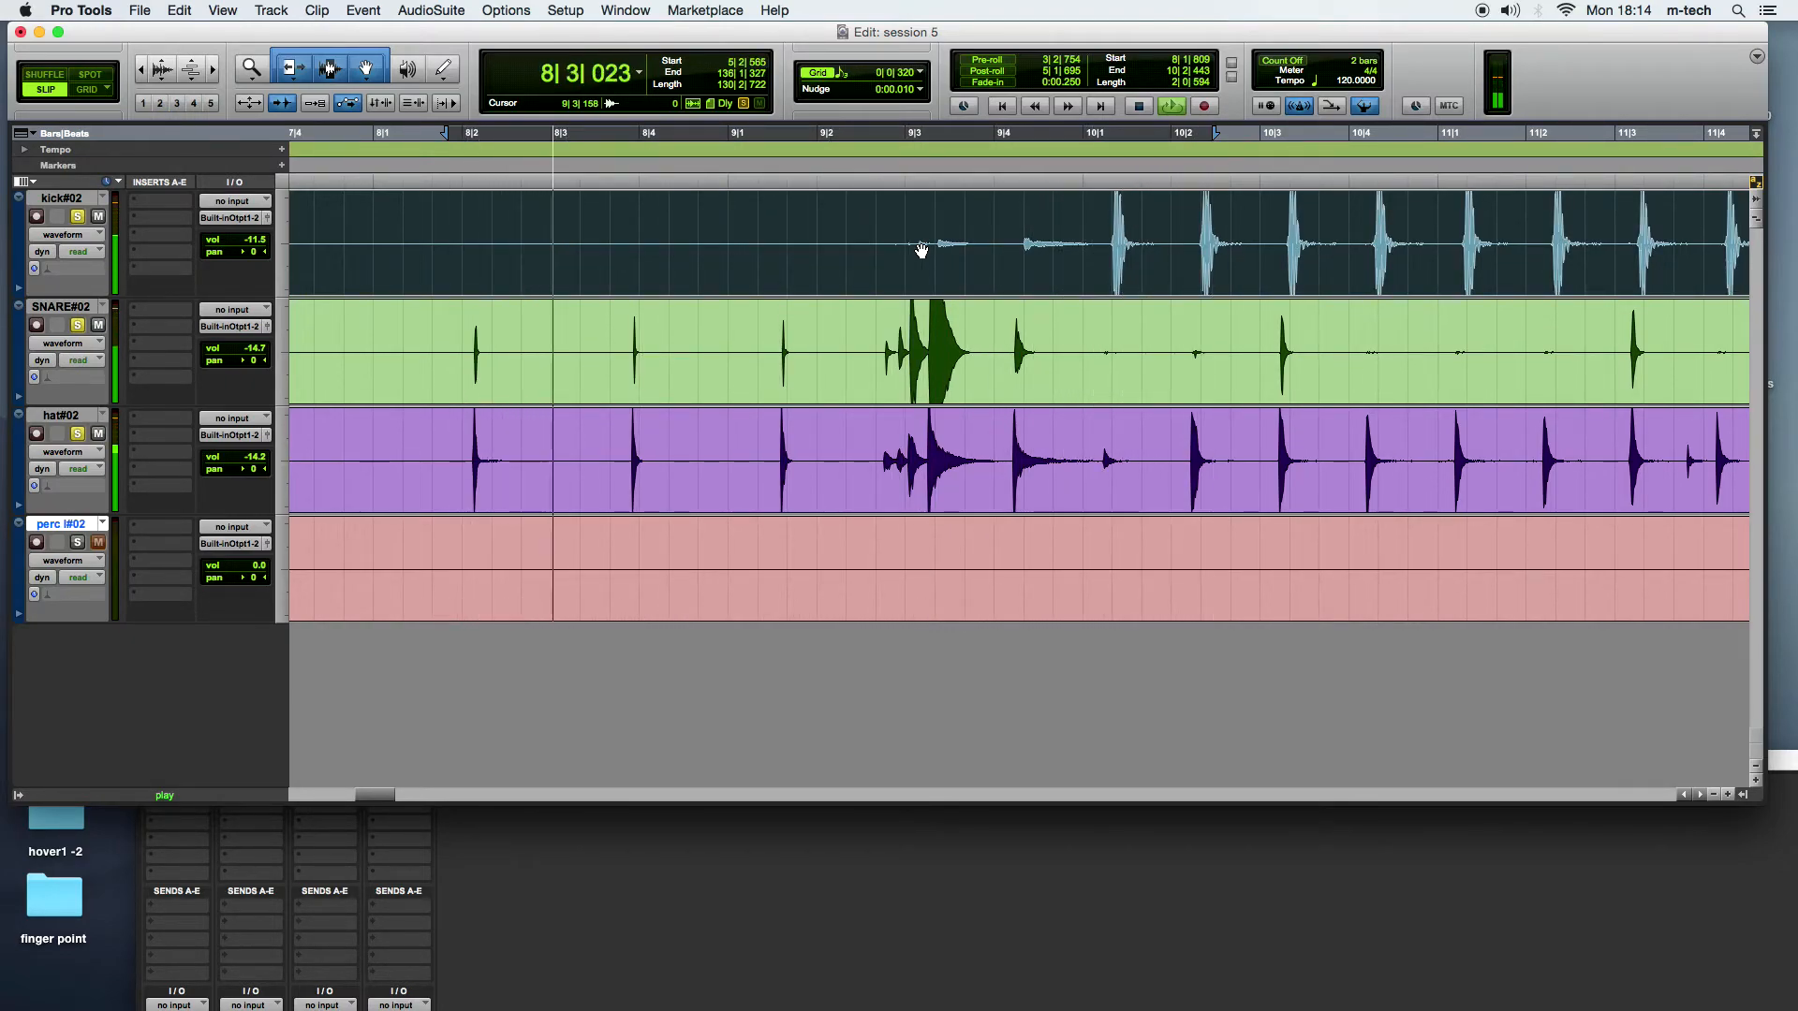
{"action": "key", "text": "minus"}
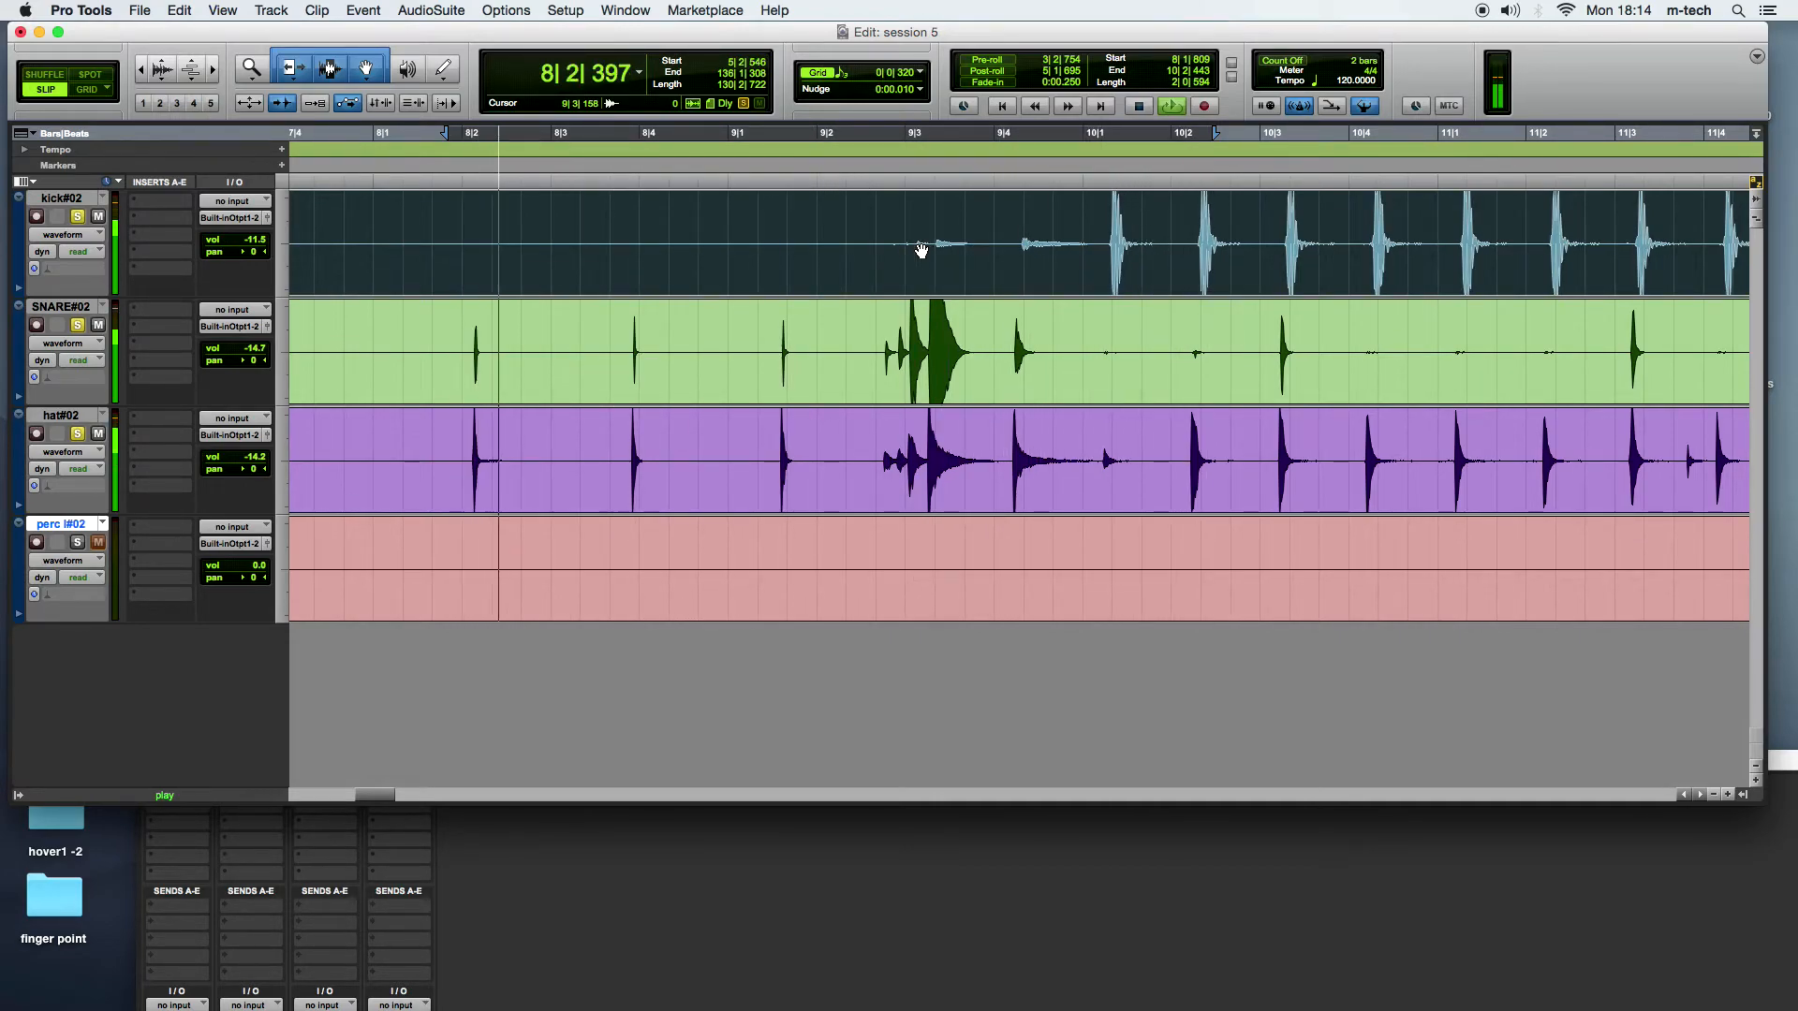
{"action": "key", "text": "minus"}
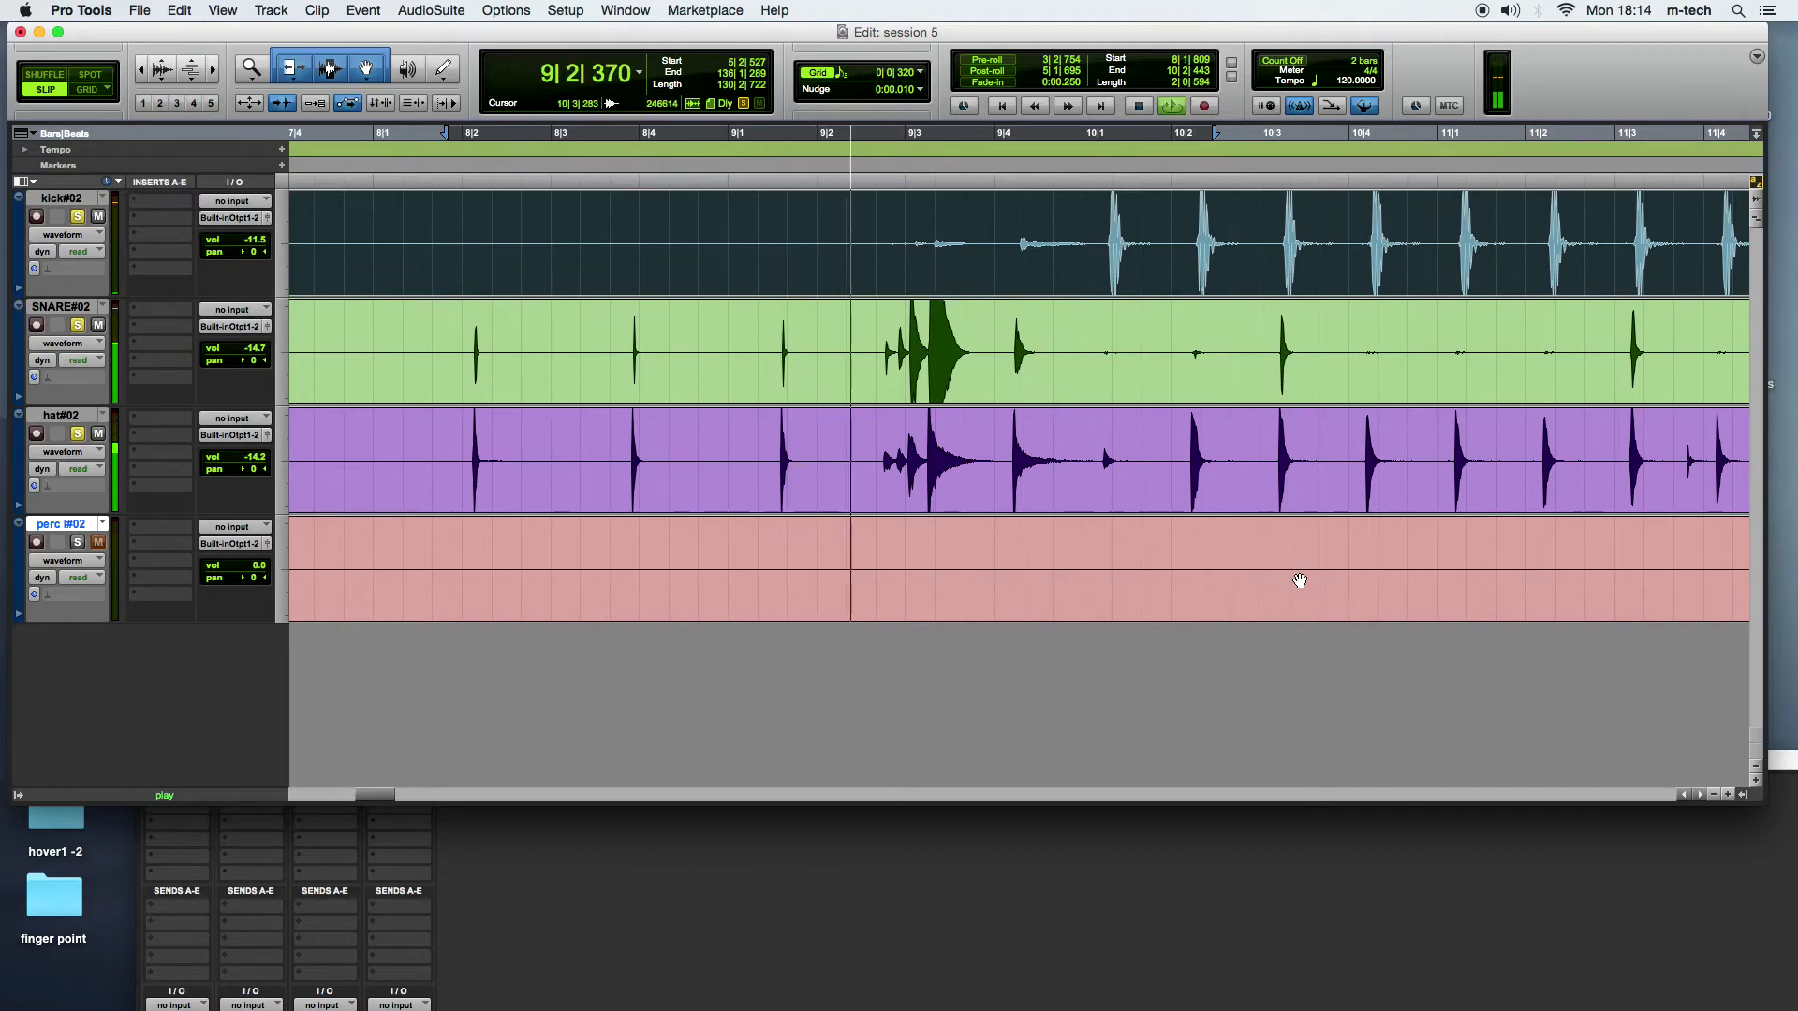
Step: Stop playback, shift the kick#02-01 clip so it starts at 5|2|488 with its first sound near 9|3, and restart the loop
{"action": "left_click", "coordinate": [1729, 794]}
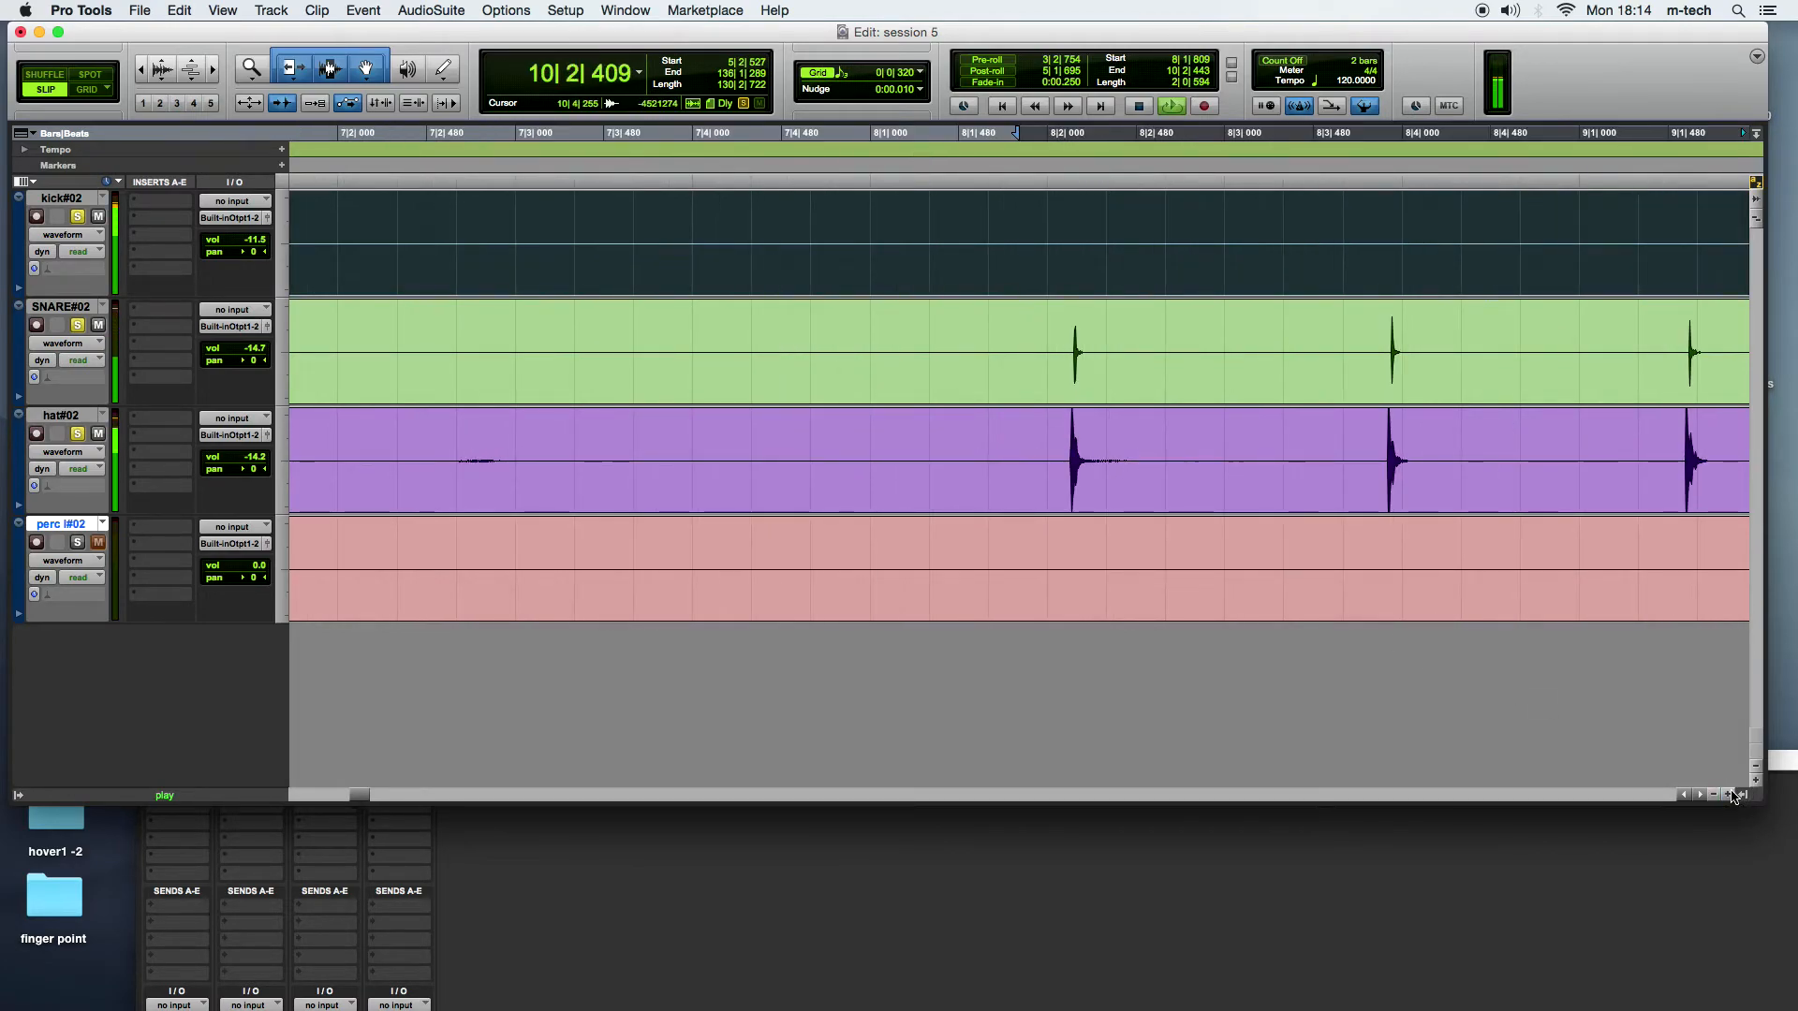
{"action": "left_click", "coordinate": [357, 797]}
{"action": "left_click_drag", "start_coordinate": [357, 801], "coordinate": [368, 803]}
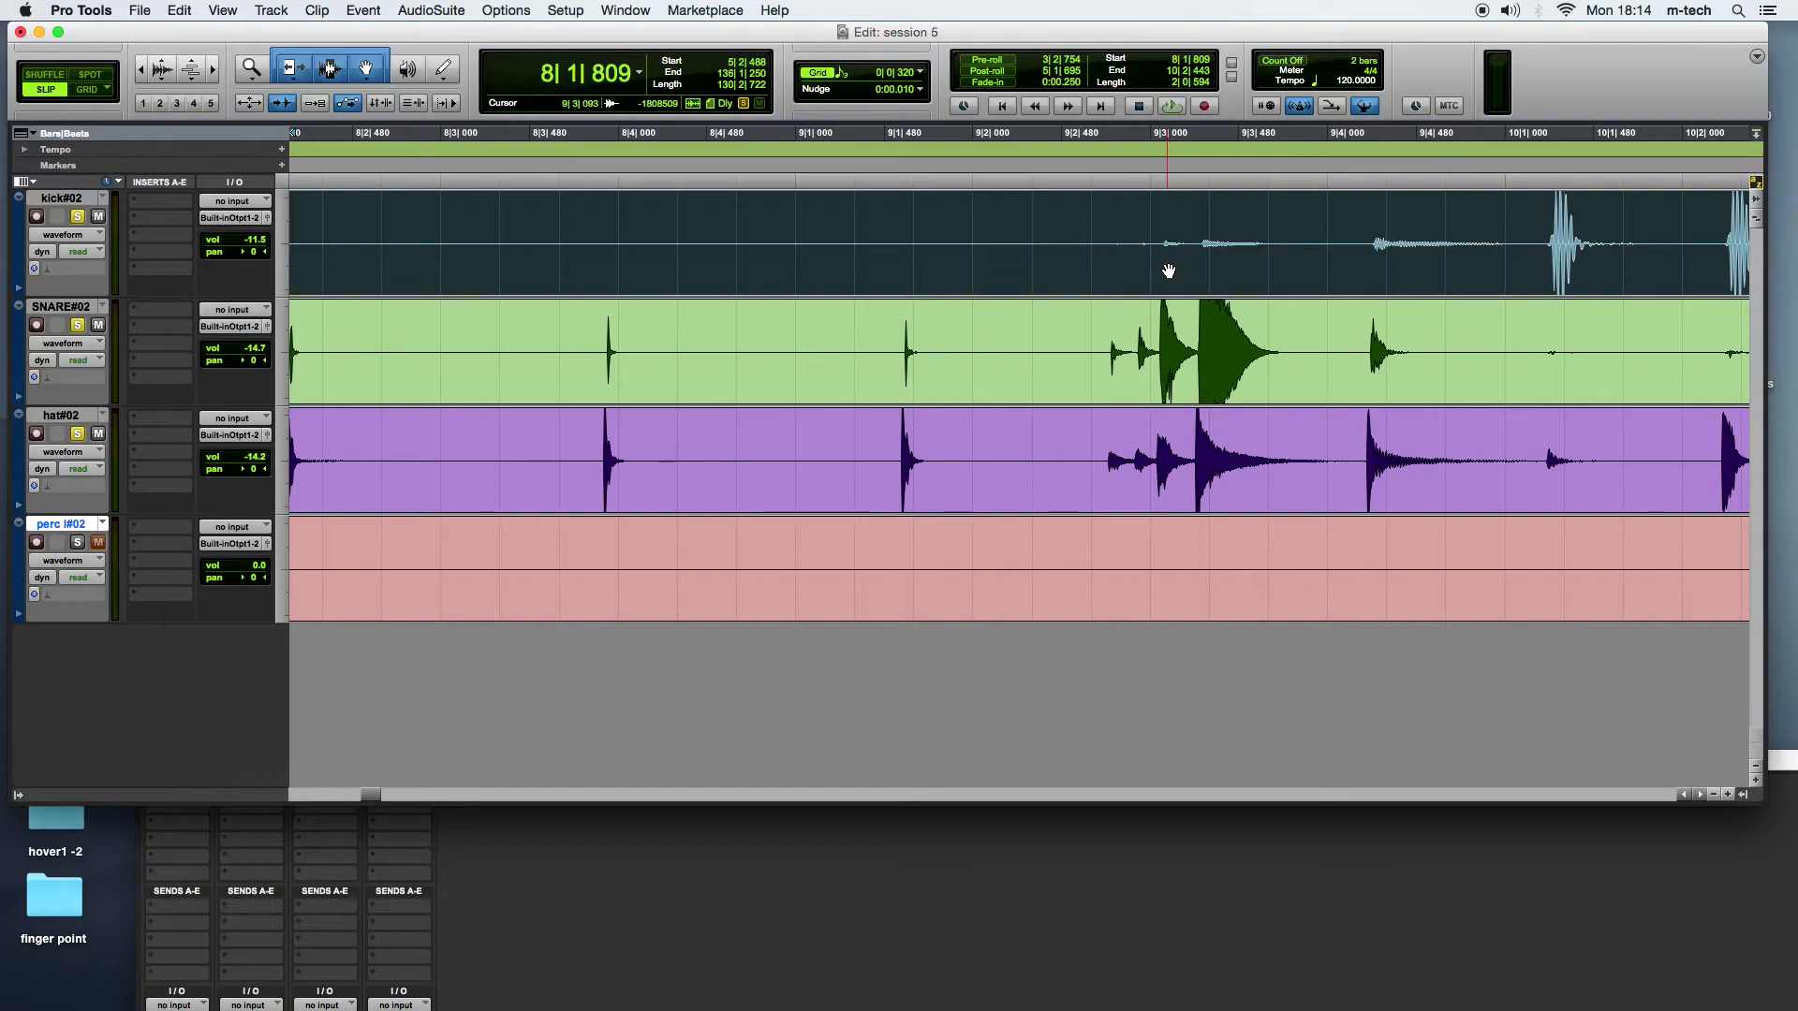
{"action": "left_click", "coordinate": [1167, 266]}
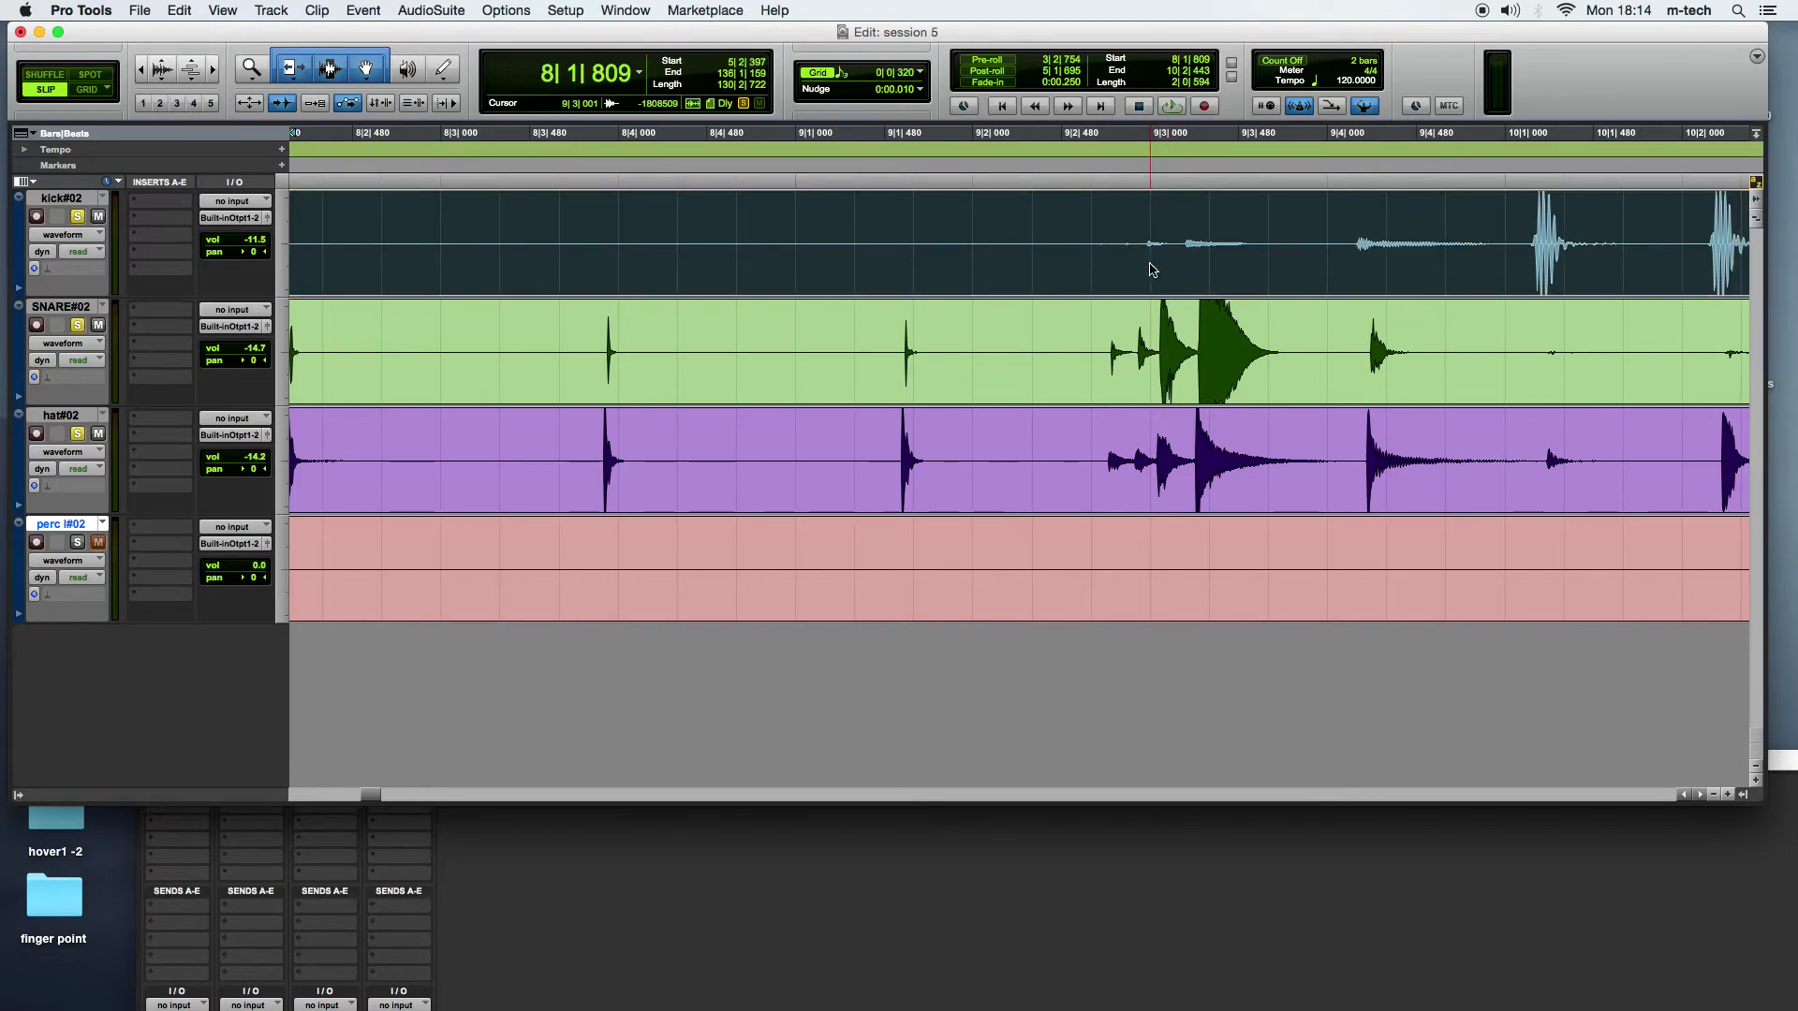
{"action": "left_click_drag", "start_coordinate": [1152, 270], "coordinate": [1165, 271]}
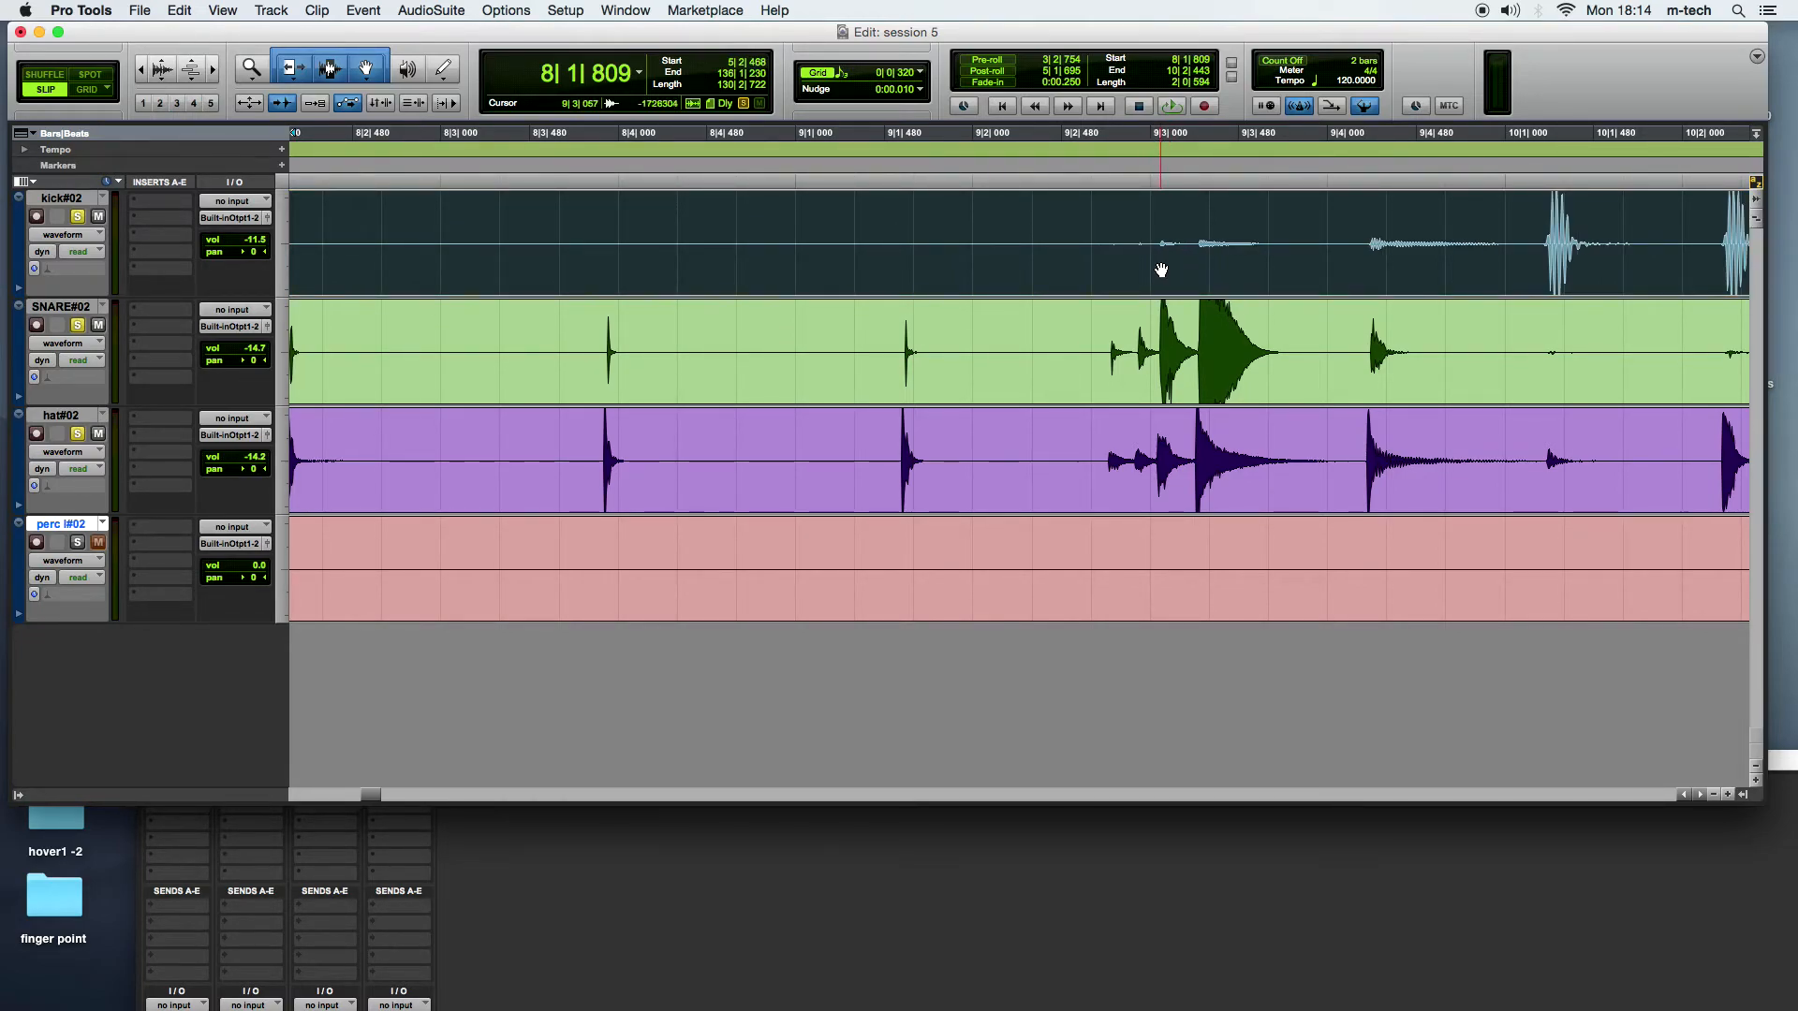
{"action": "key", "text": "space"}
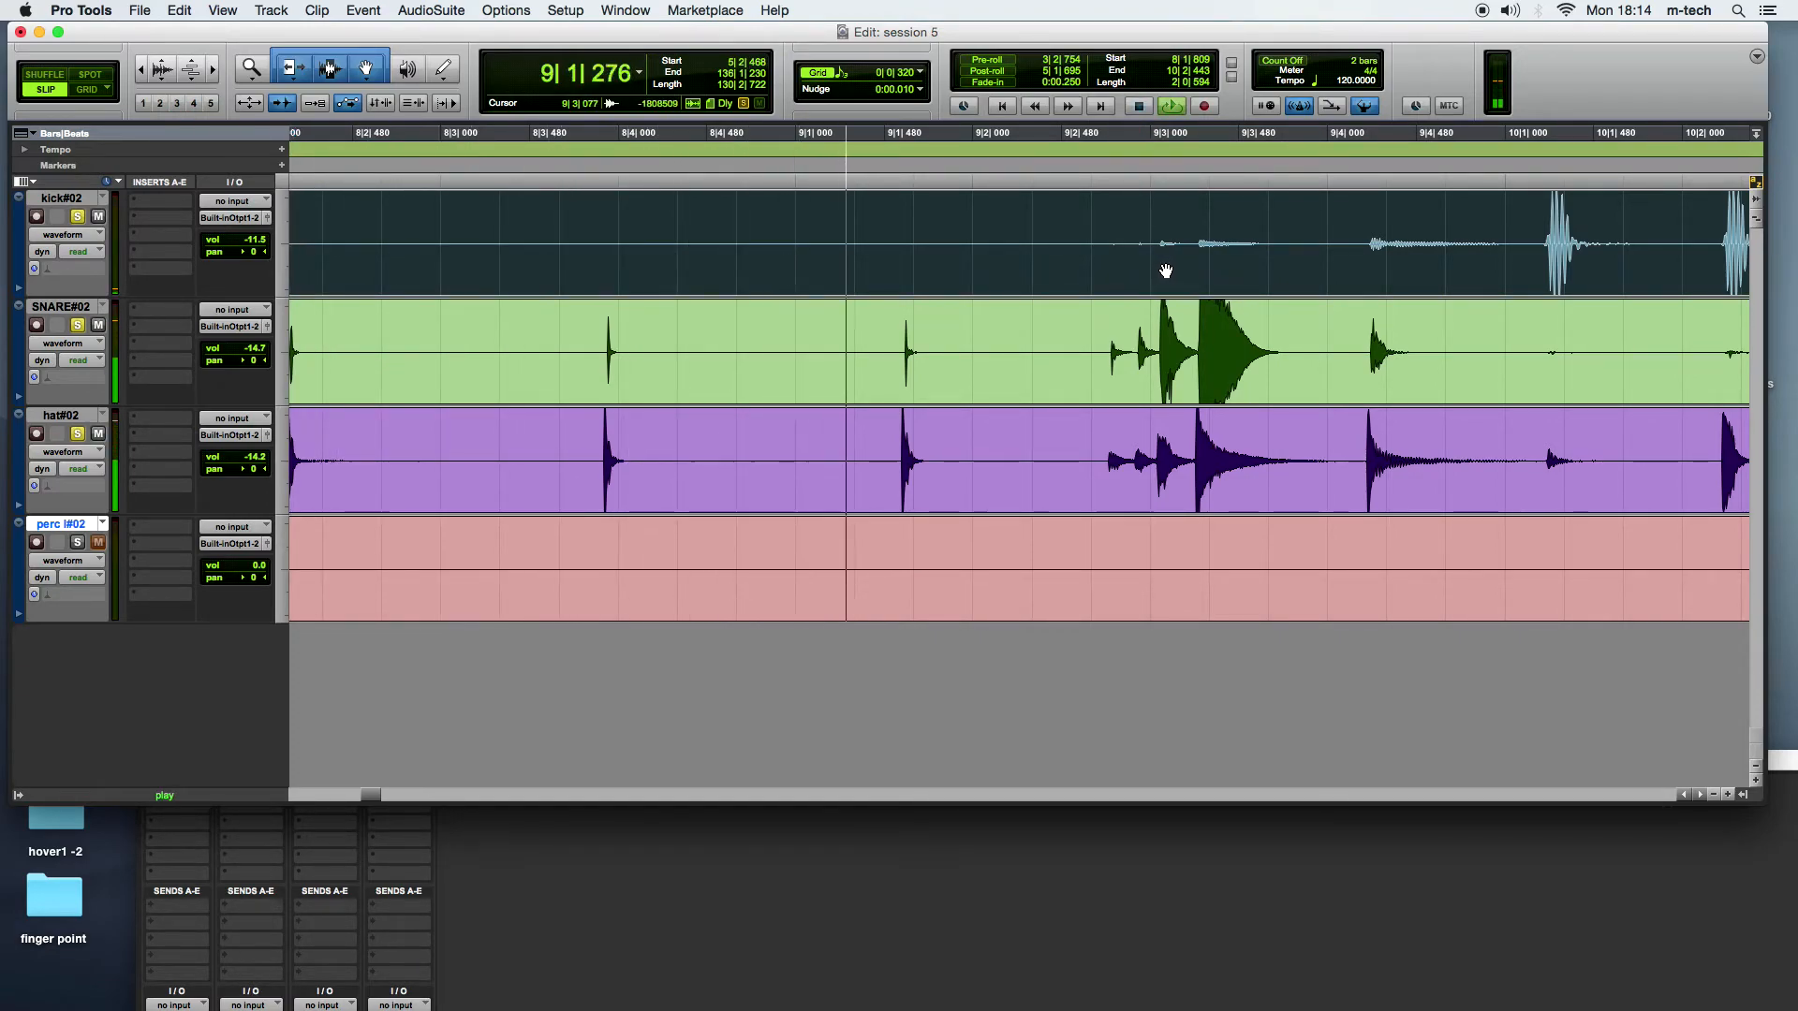
{"action": "left_click", "coordinate": [1167, 264]}
{"action": "left_click_drag", "start_coordinate": [1166, 264], "coordinate": [1154, 268]}
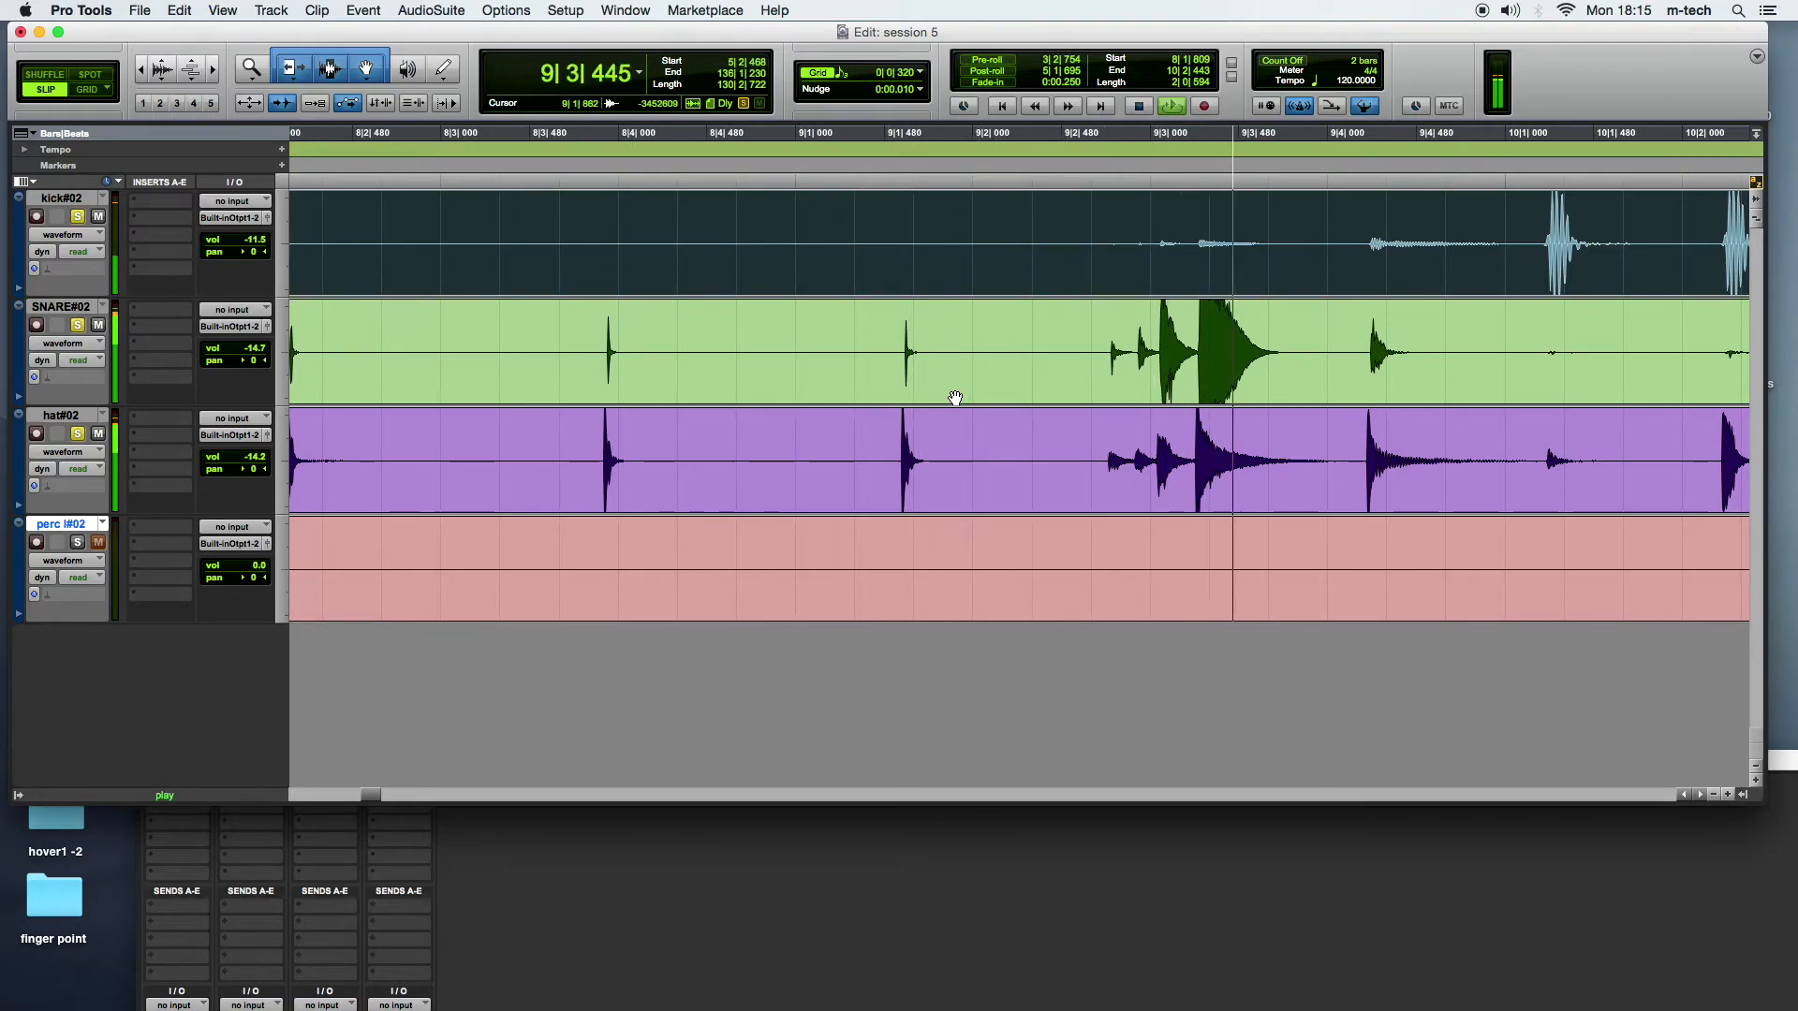
Step: Try nudging the kick#02-01 clip later in 10 msec steps to 5|2|564, return it to 5|2|488, and stop playback
{"action": "key", "text": "KP_Add"}
{"action": "key", "text": "KP_Add"}
{"action": "key", "text": "KP_Add"}
{"action": "key", "text": "KP_Add"}
{"action": "key", "text": "KP_Add"}
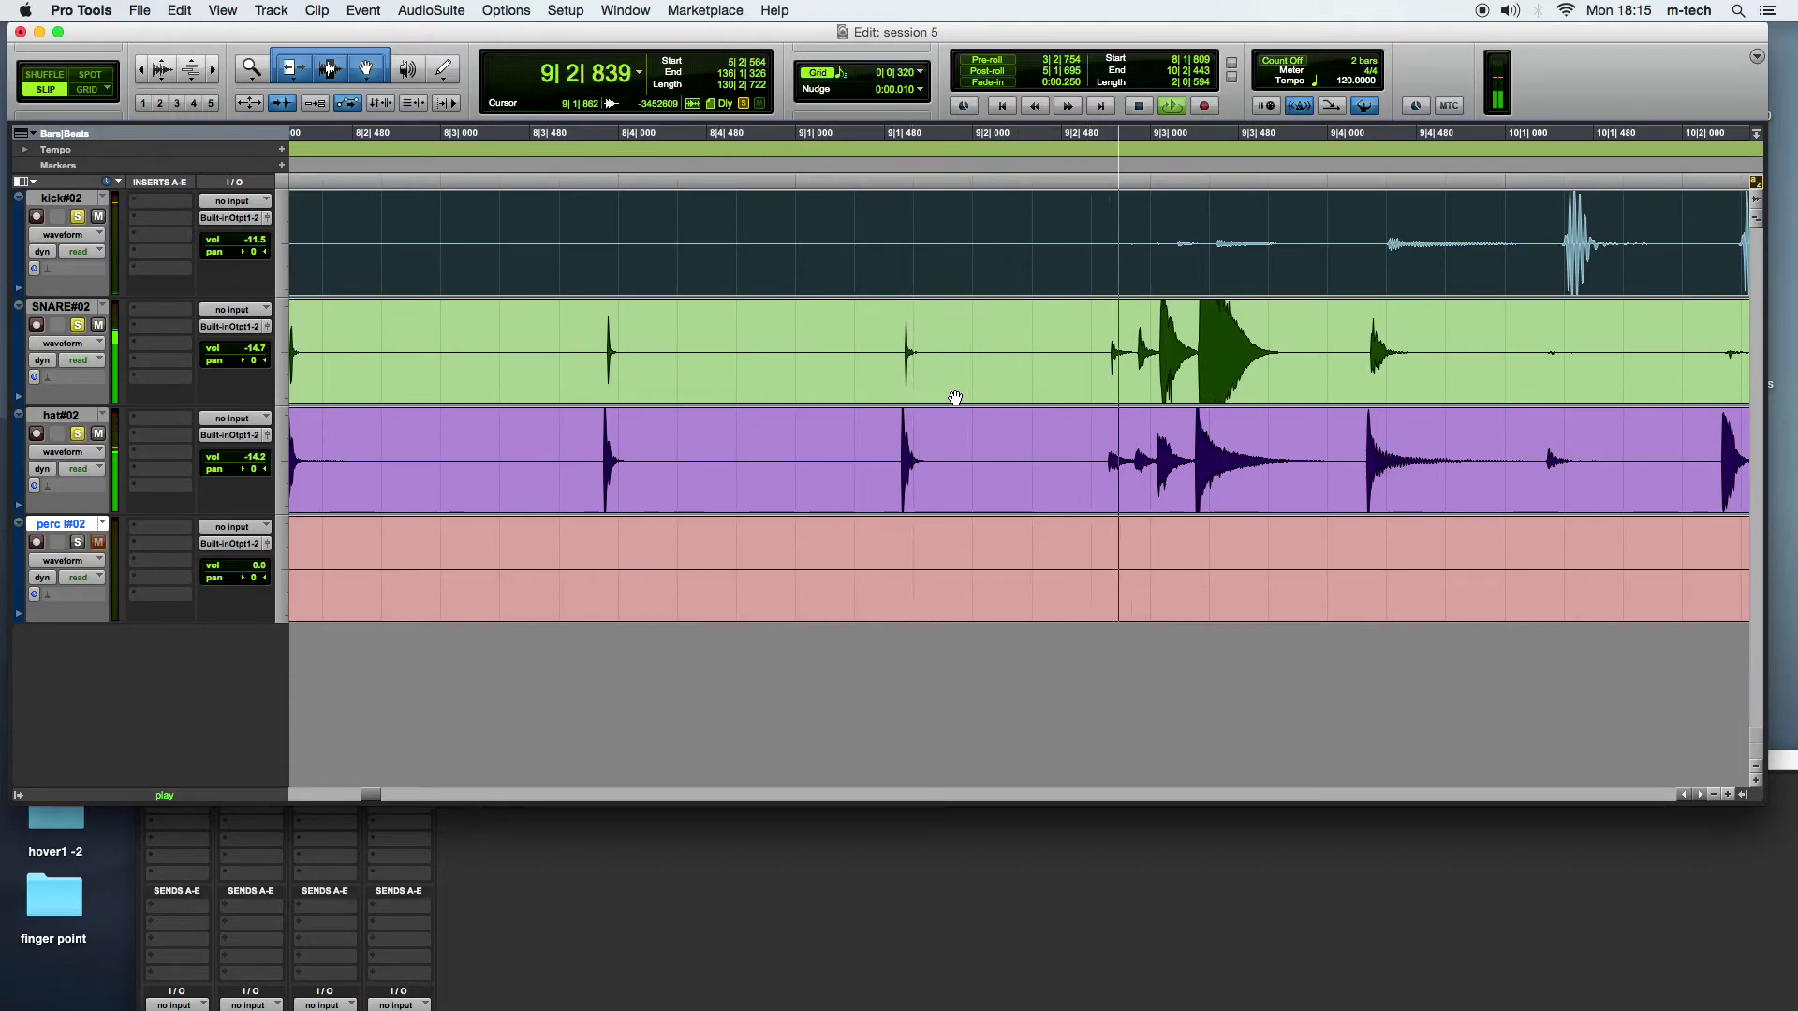
{"action": "key", "text": "KP_Add"}
{"action": "key", "text": "KP_Add"}
{"action": "key", "text": "KP_Add"}
{"action": "key", "text": "KP_Add"}
{"action": "key", "text": "KP_Add"}
{"action": "key", "text": "KP_Add"}
{"action": "key", "text": "KP_Add"}
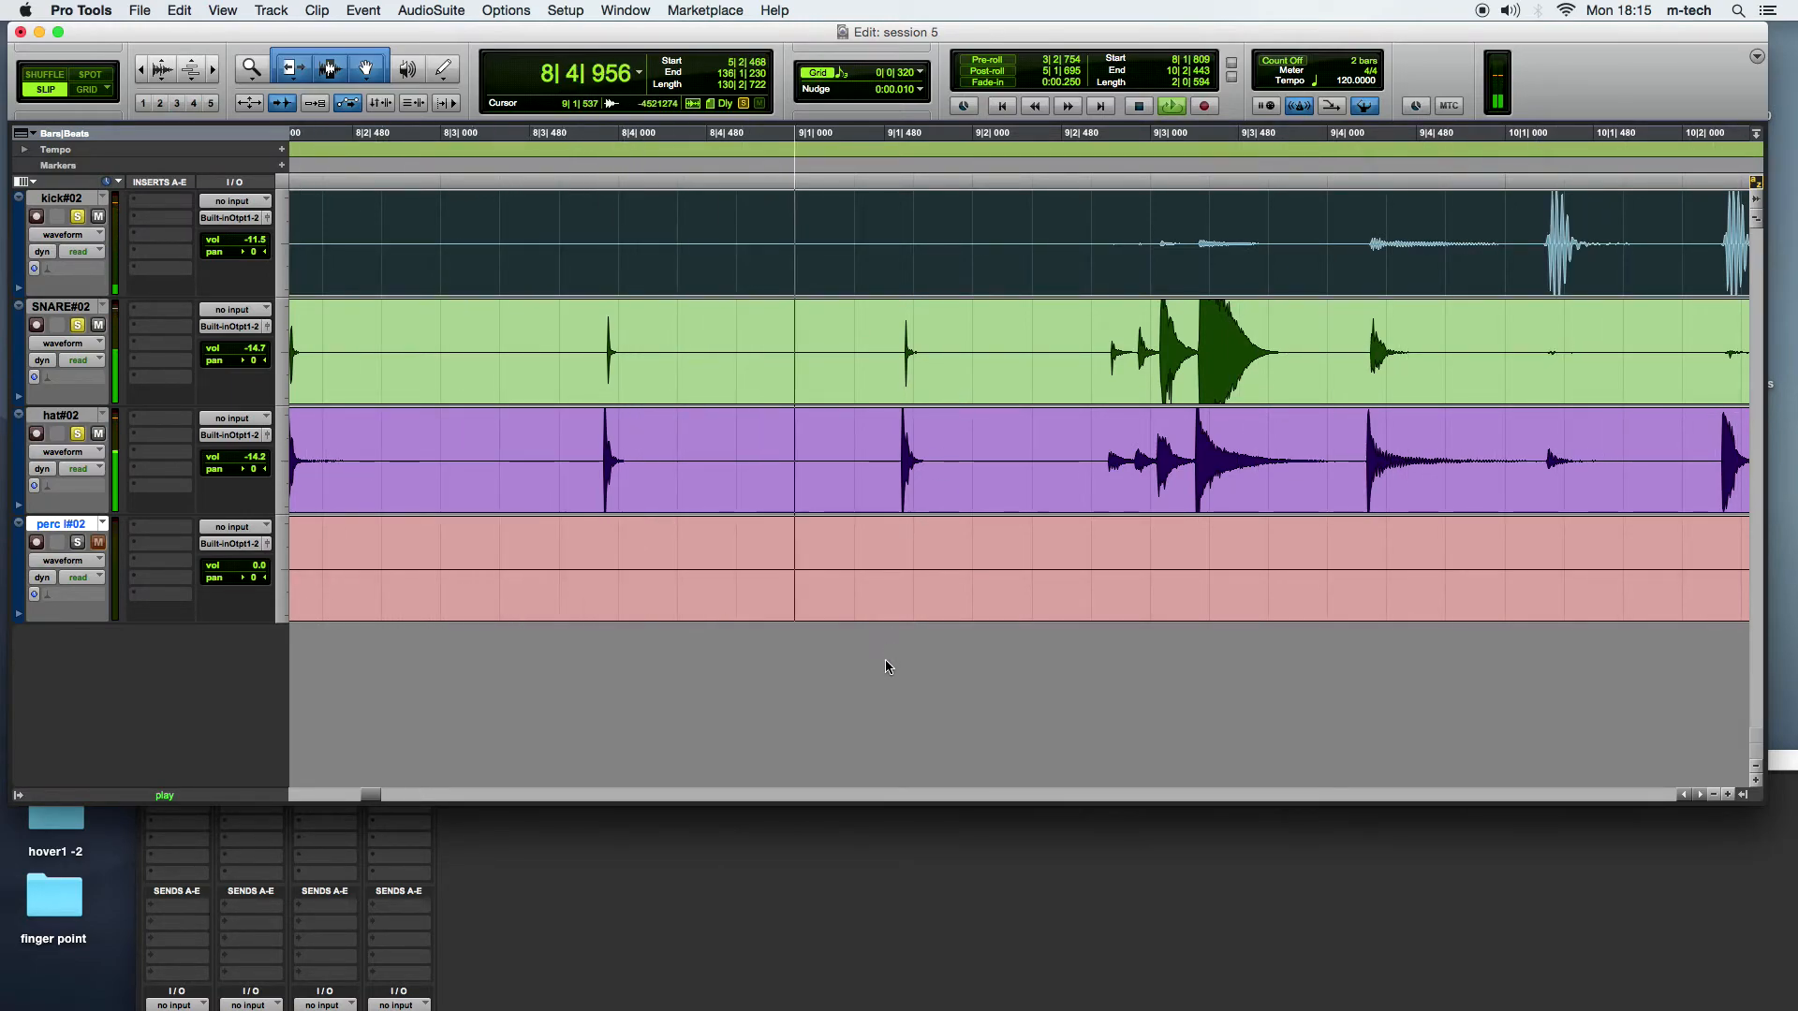
{"action": "key", "text": "space"}
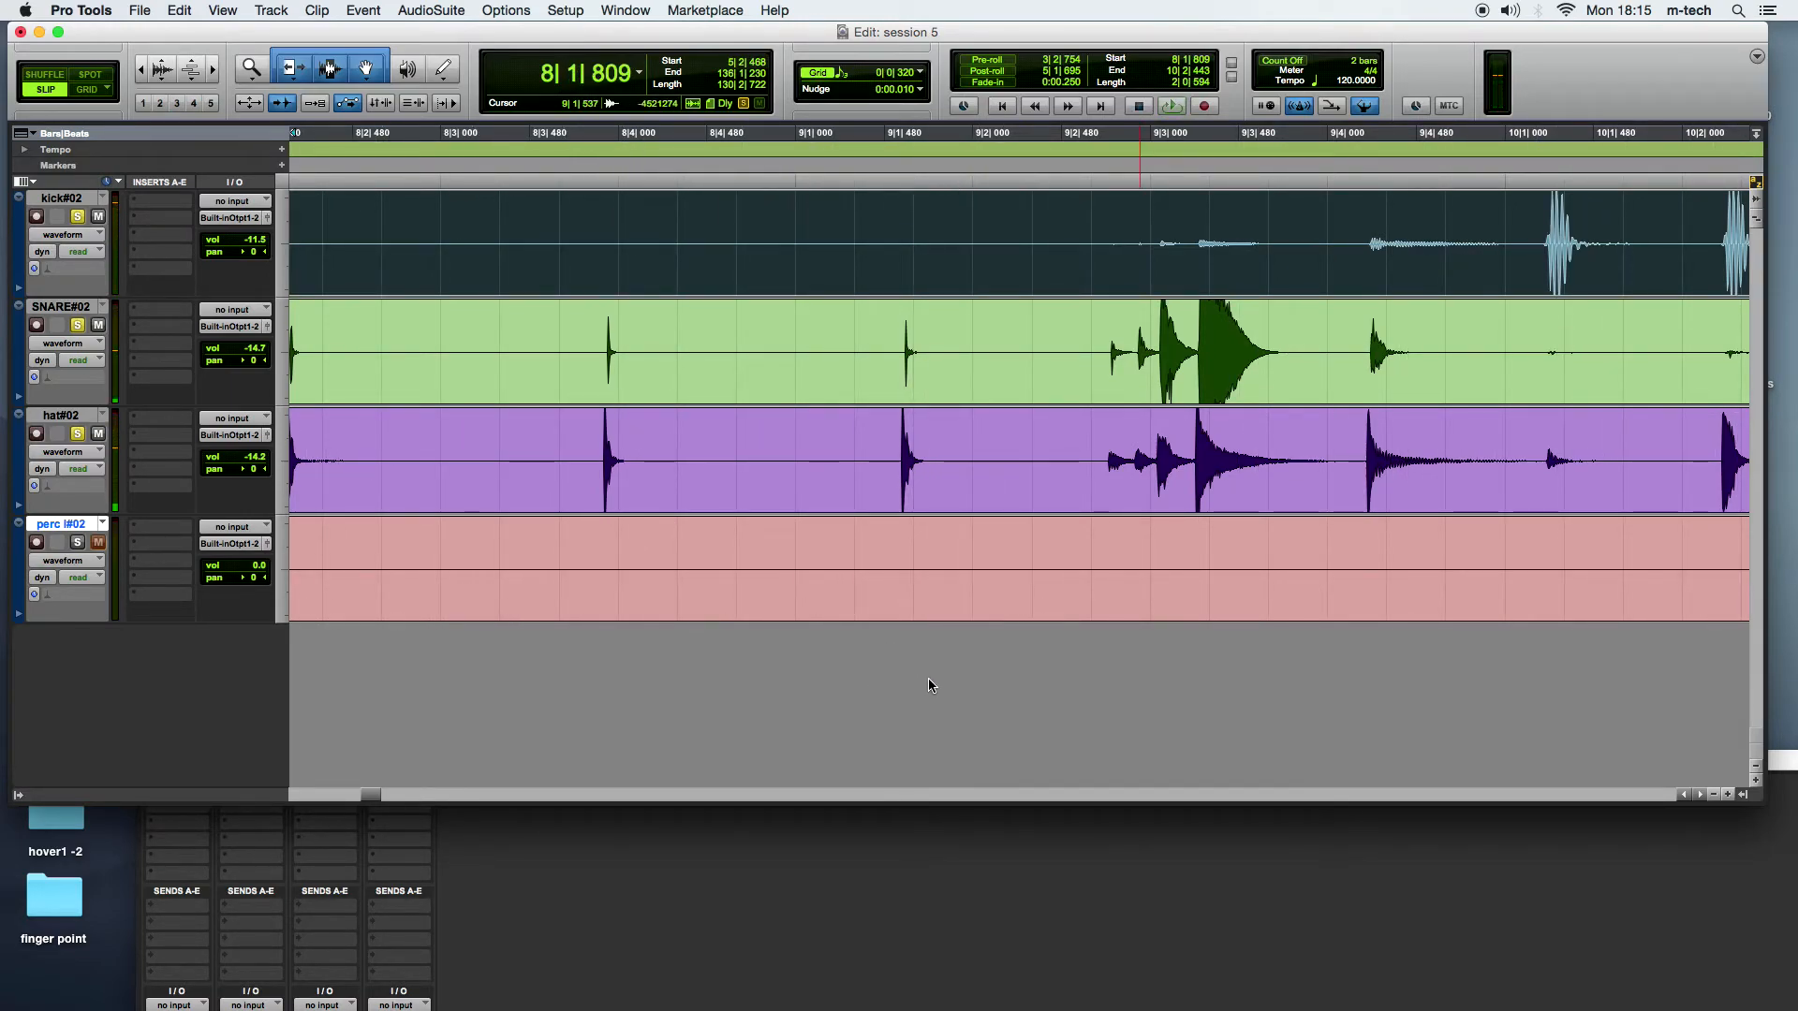
Step: Extend the start of the kick clip back to 2|1|230, level with the snare and hat clips
{"action": "left_click", "coordinate": [1715, 795]}
{"action": "left_click", "coordinate": [1715, 795]}
{"action": "left_click", "coordinate": [1717, 796]}
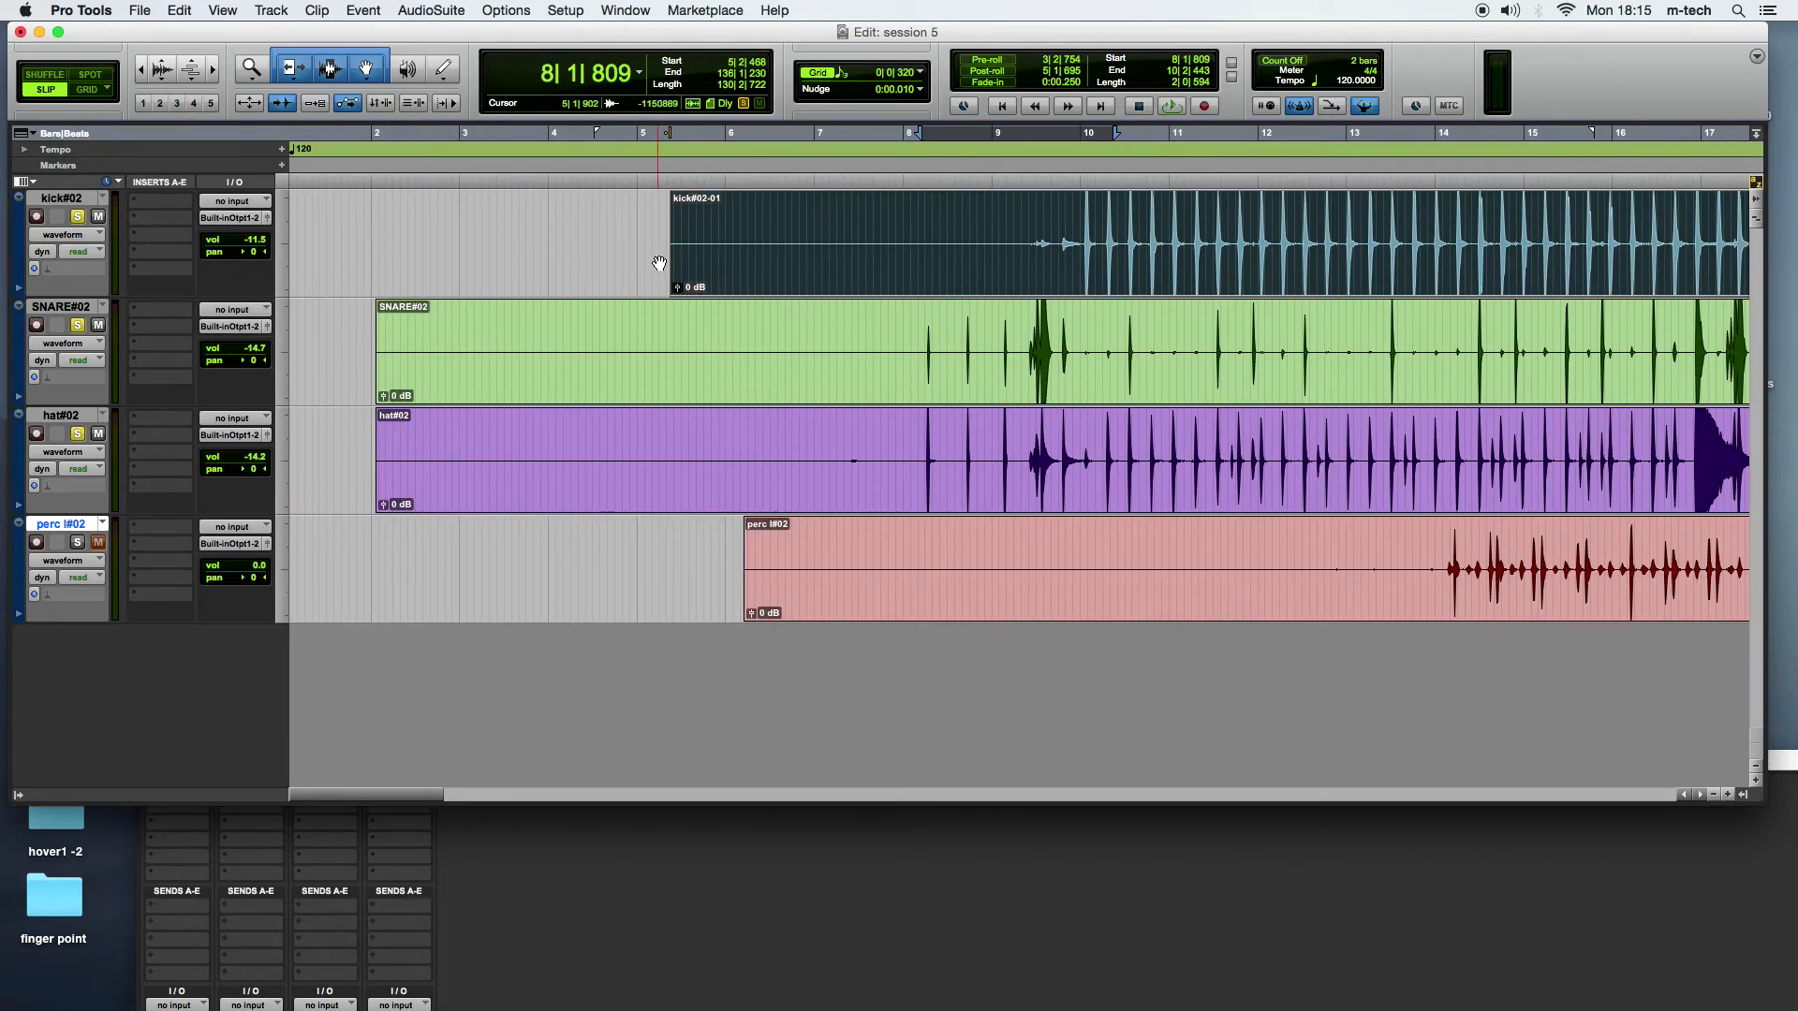
{"action": "left_click_drag", "start_coordinate": [675, 256], "coordinate": [376, 277]}
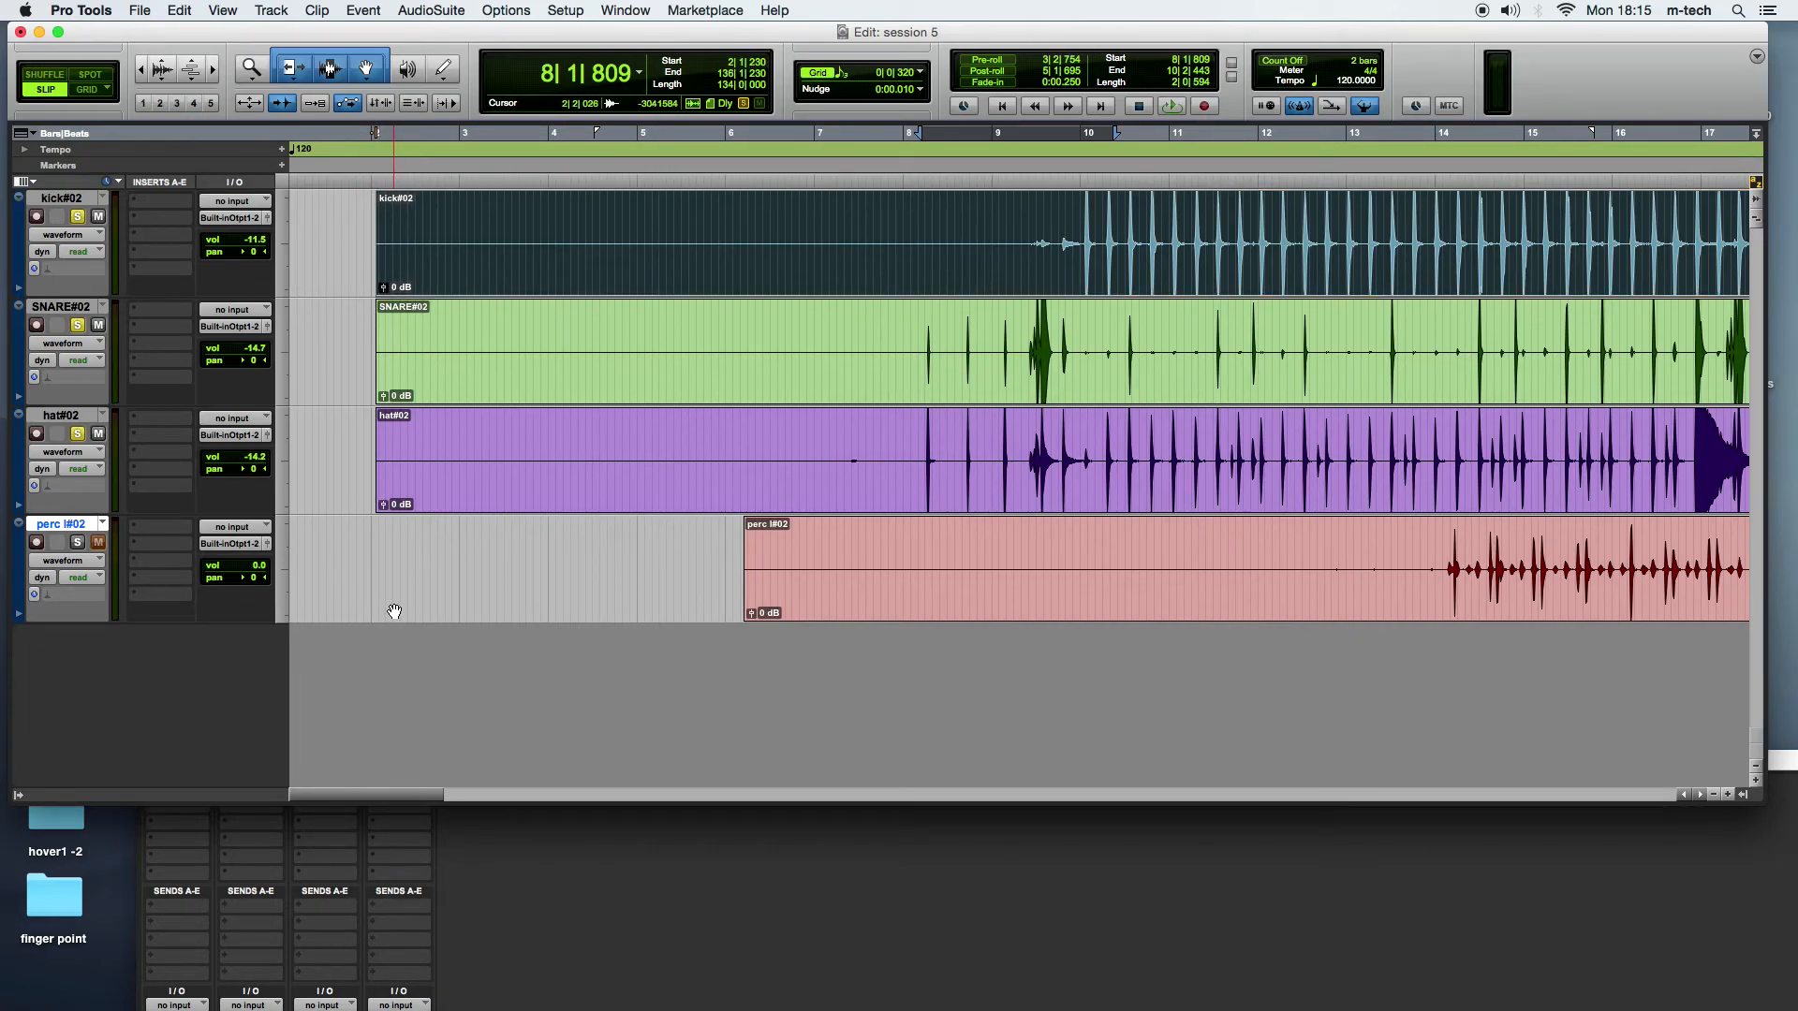
Step: Move the whole perc l#02 clip earlier so it starts at 4|2|254
{"action": "left_click", "coordinate": [1117, 606]}
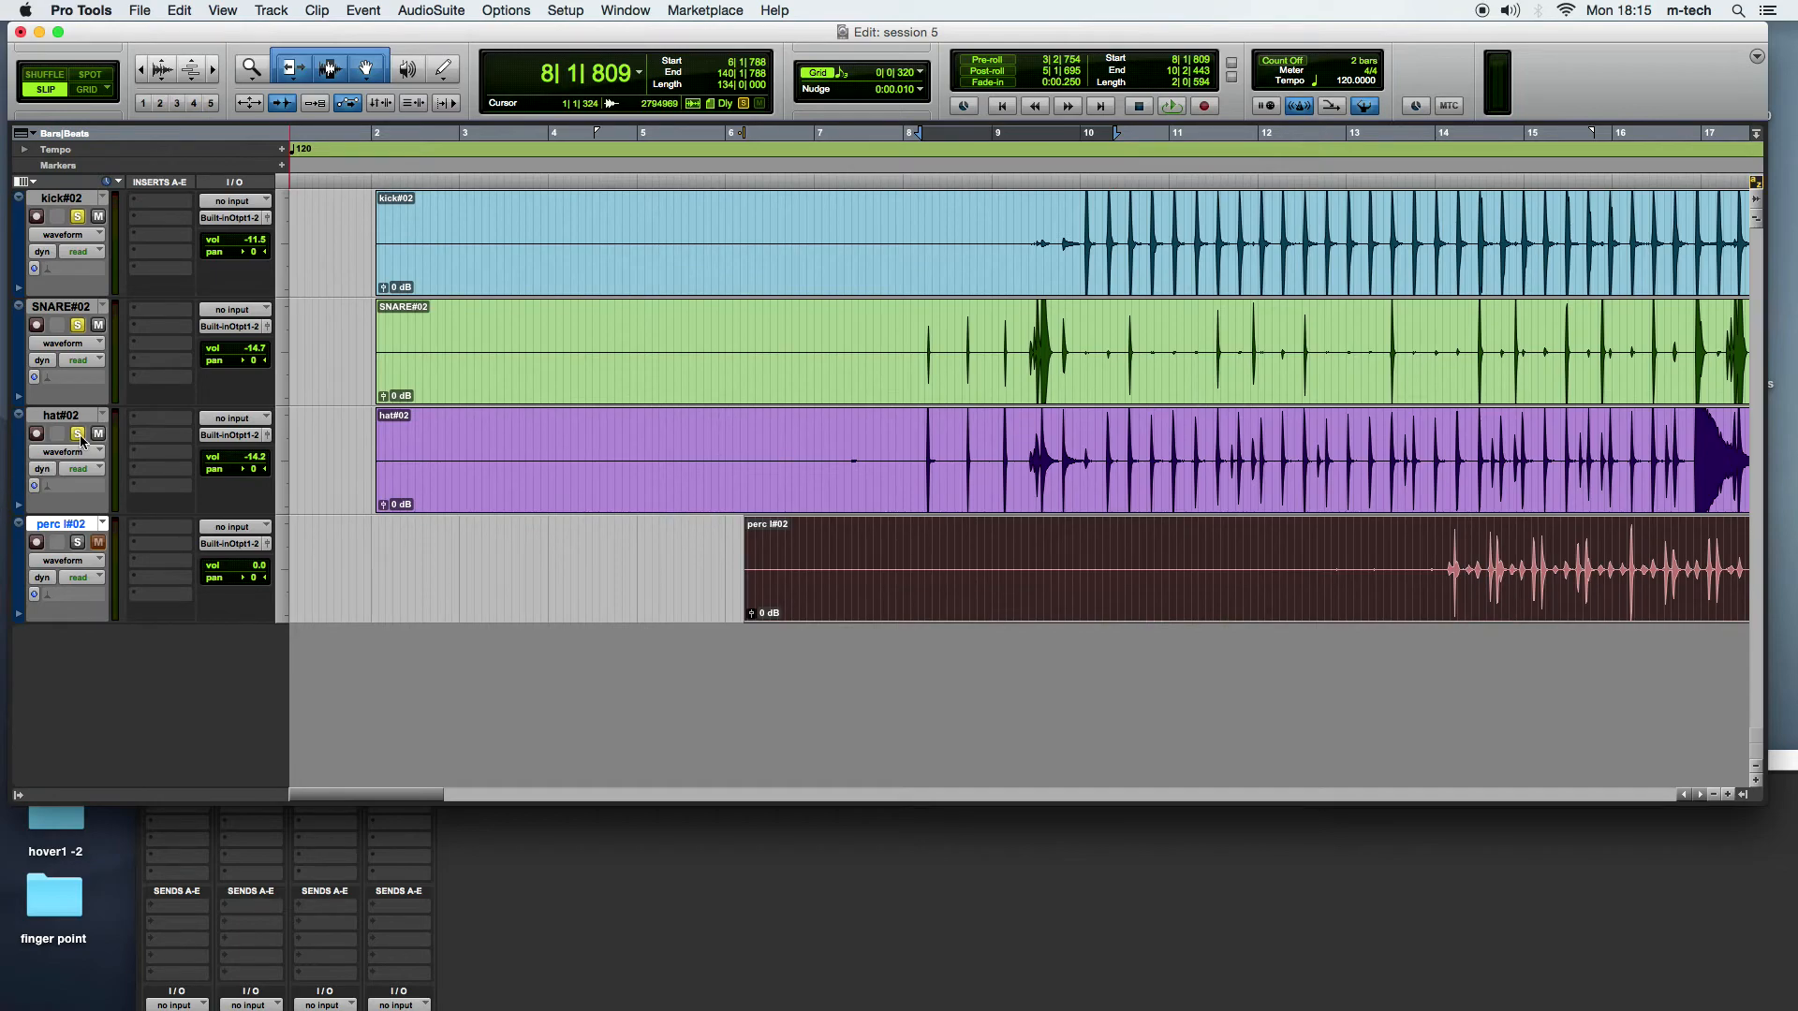
{"action": "left_click_drag", "start_coordinate": [1374, 590], "coordinate": [980, 594]}
{"action": "left_click", "coordinate": [843, 581]}
{"action": "left_click_drag", "start_coordinate": [843, 581], "coordinate": [1106, 572]}
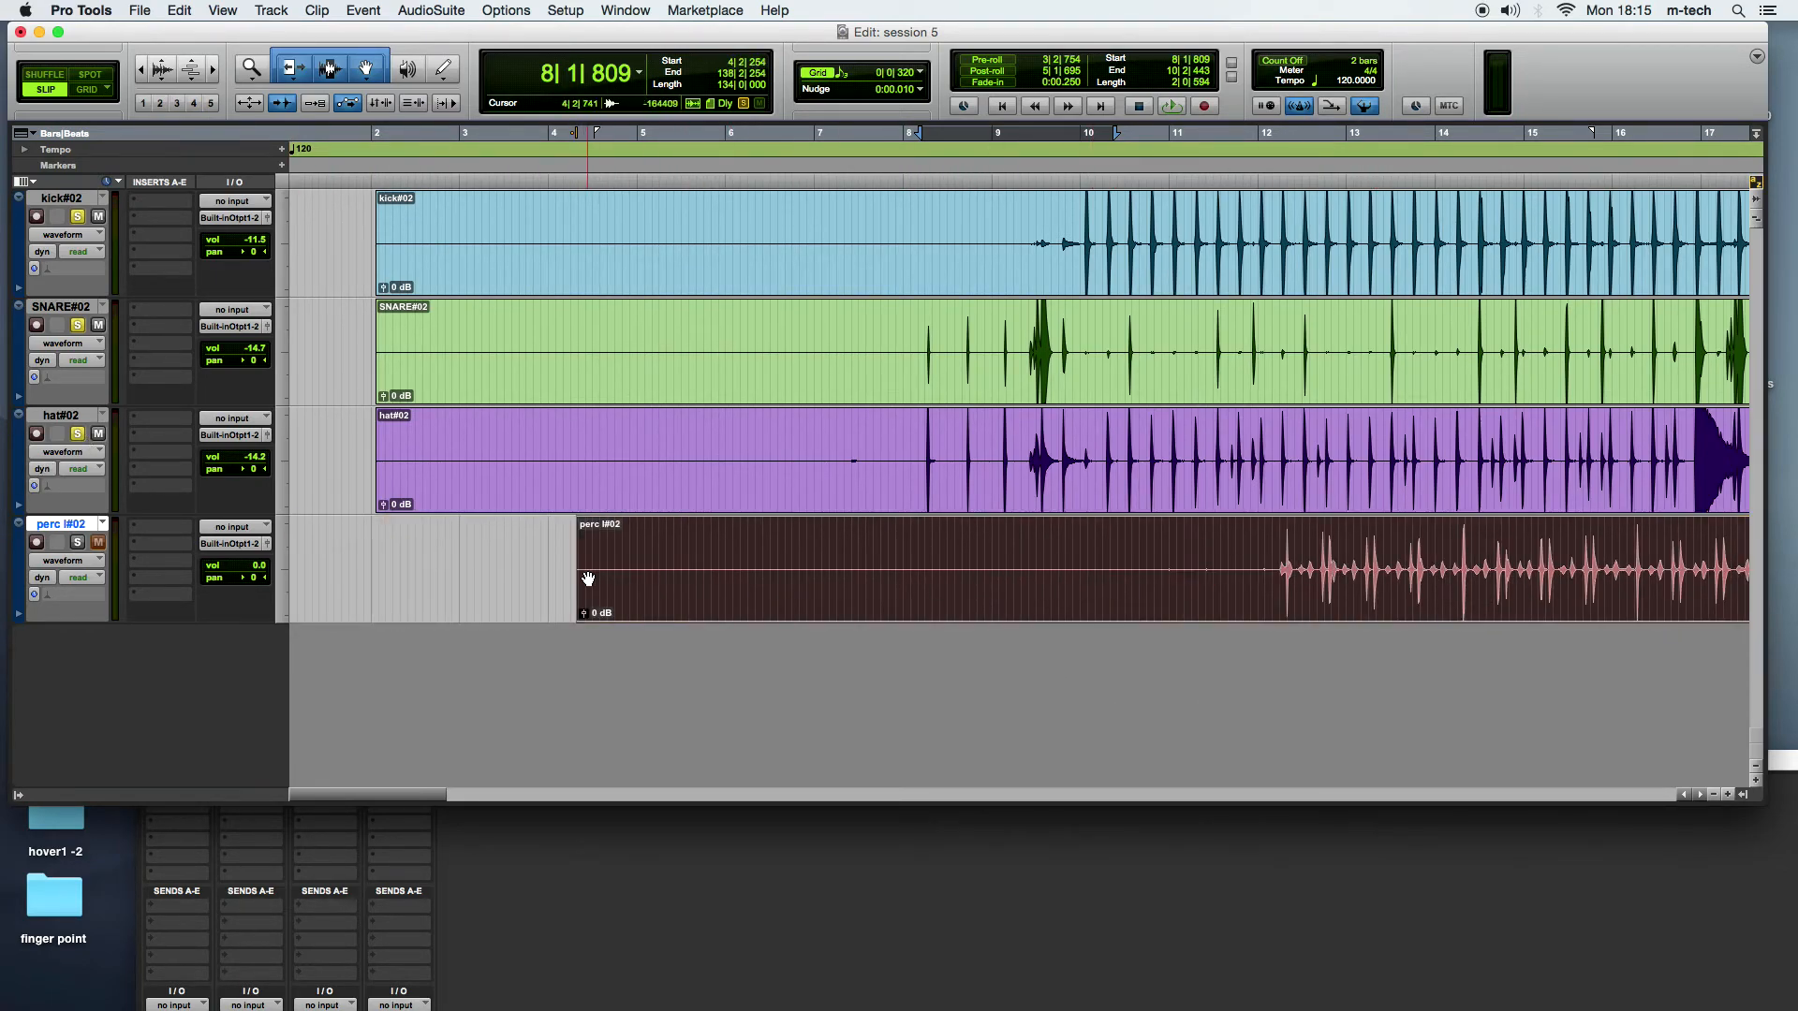
Step: Trim the silent start of the perc l#02 clip and move the trimmed clip earlier to start at 2|2|756
{"action": "left_click_drag", "start_coordinate": [582, 569], "coordinate": [635, 573]}
{"action": "left_click_drag", "start_coordinate": [943, 588], "coordinate": [779, 590]}
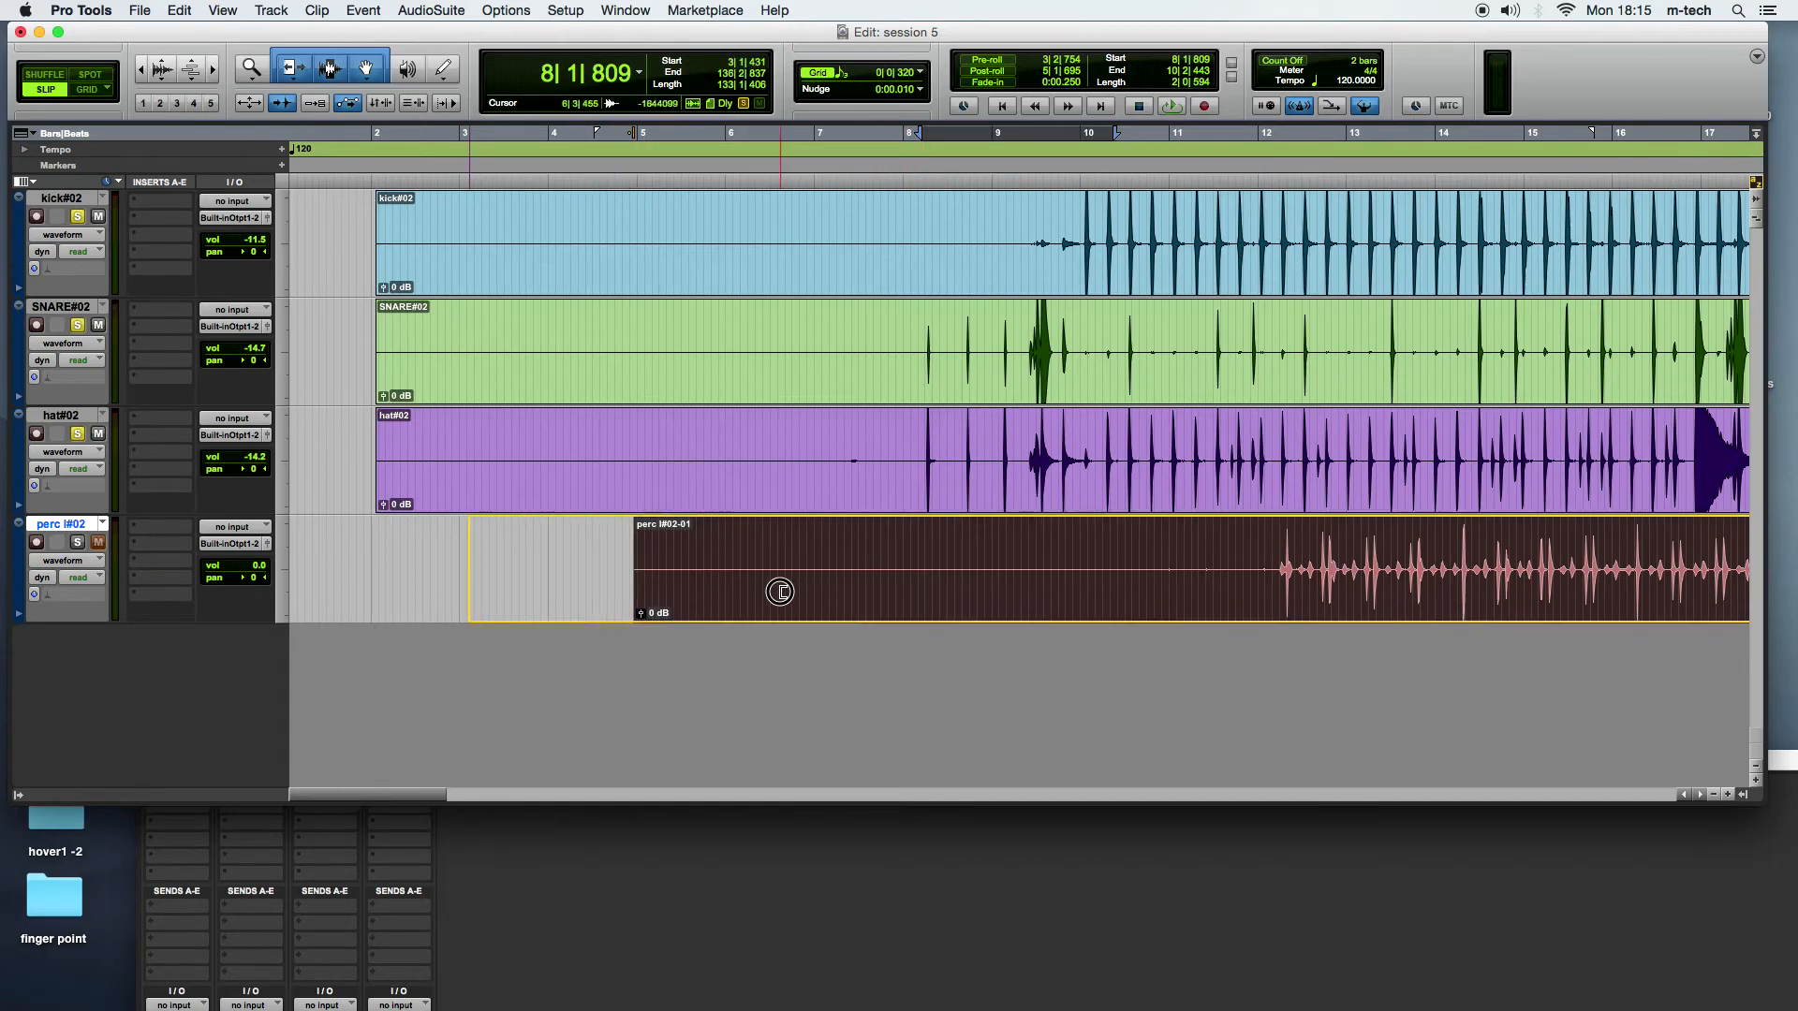
{"action": "left_click_drag", "start_coordinate": [1071, 593], "coordinate": [1017, 591]}
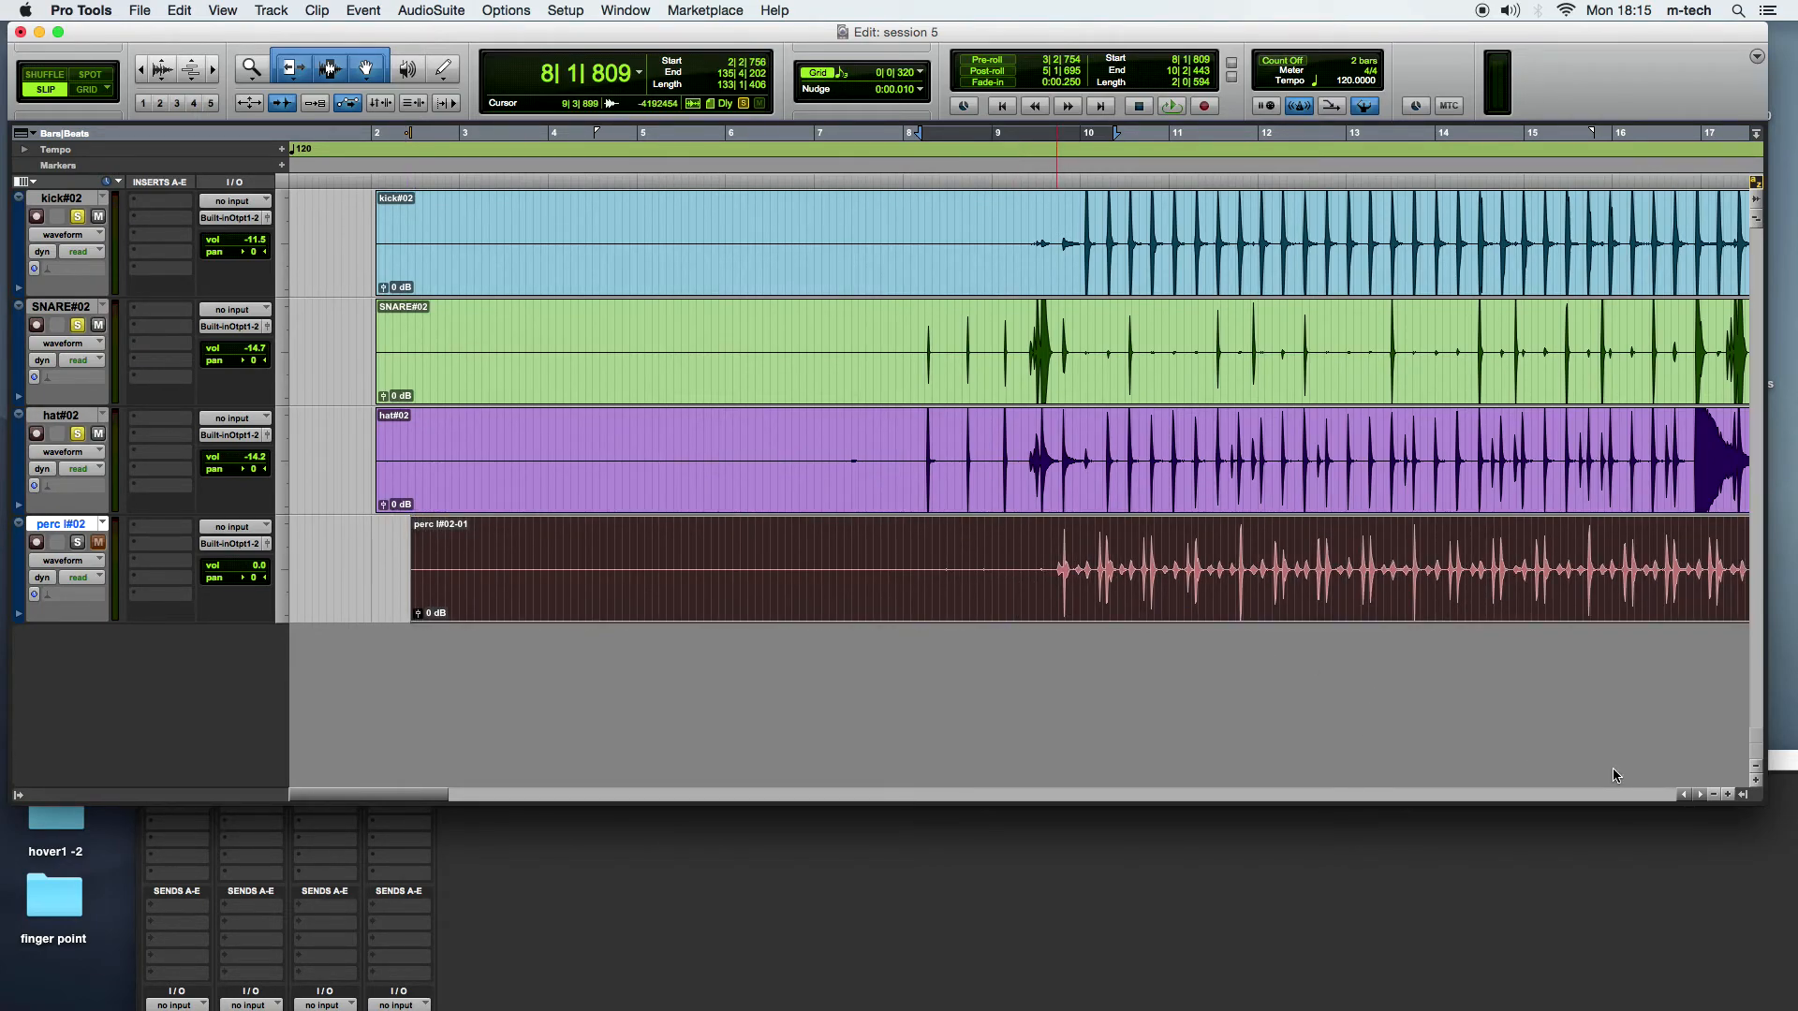
Step: Shift the percussion clip slightly earlier to 2|2|726, aligning its first loud hit with the snare and hat hits near 9|4
{"action": "left_click", "coordinate": [1731, 794]}
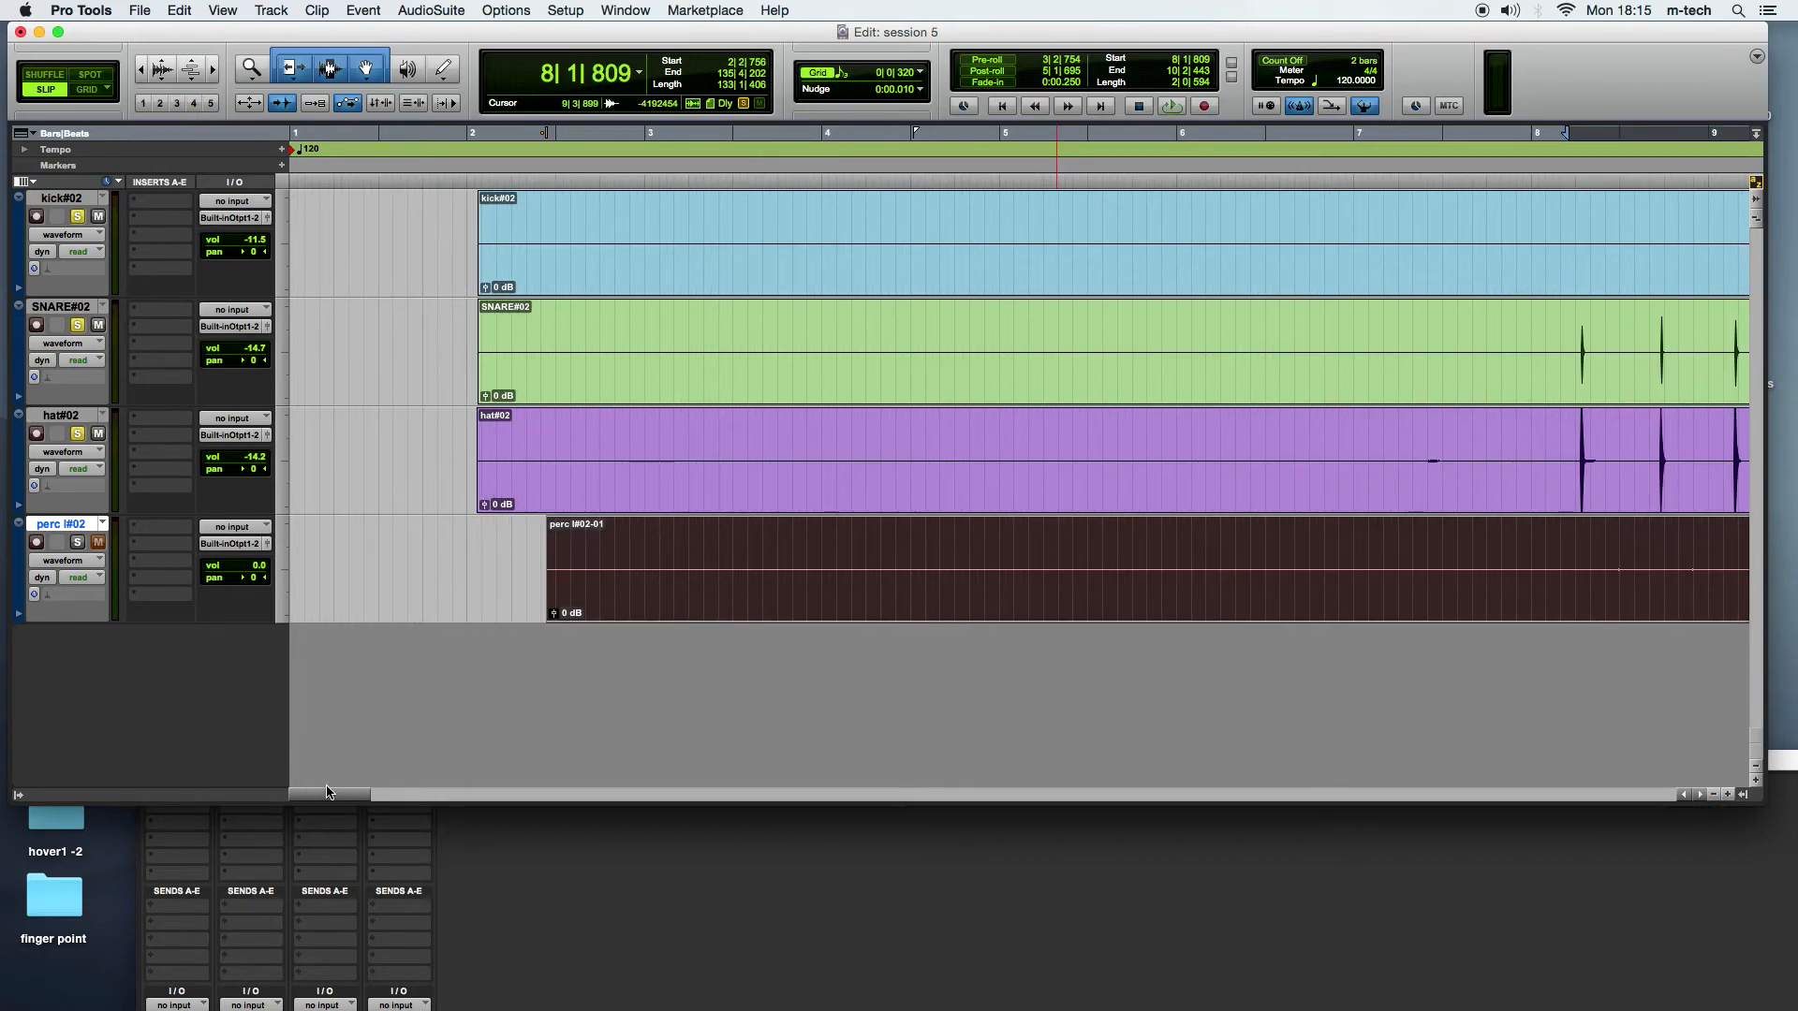
{"action": "left_click_drag", "start_coordinate": [339, 799], "coordinate": [368, 797]}
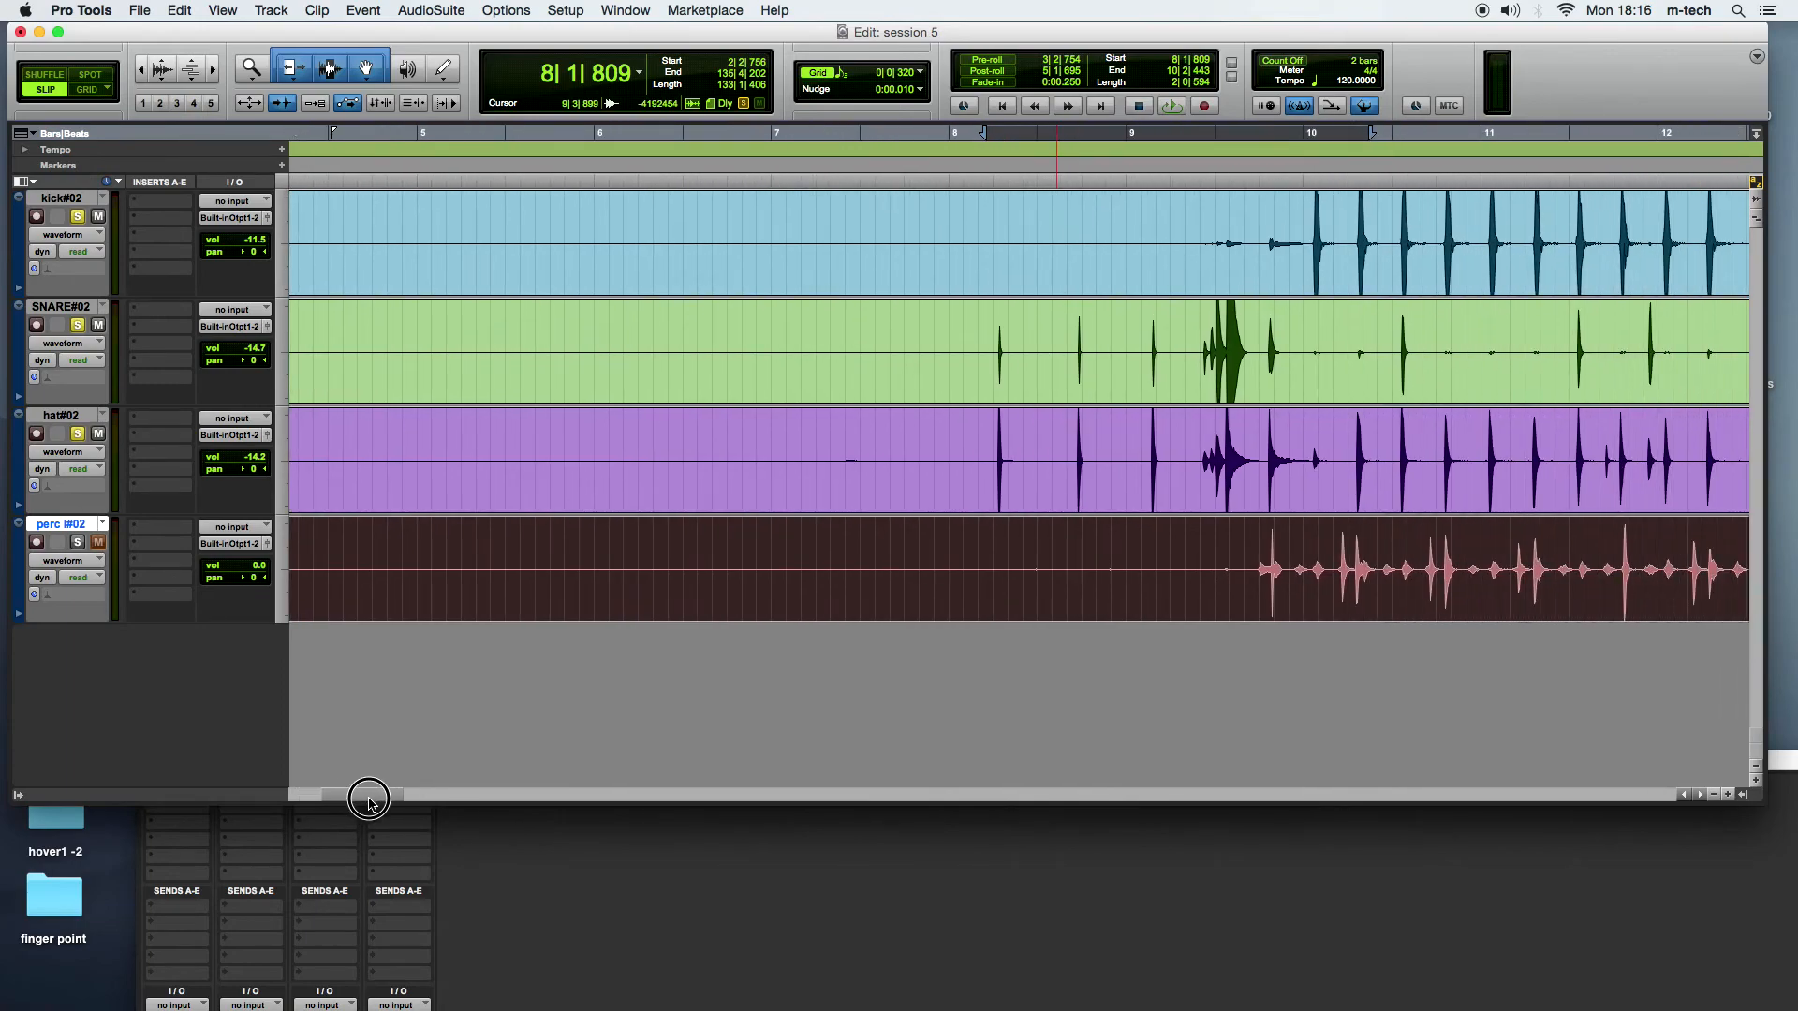
{"action": "left_click", "coordinate": [1728, 794]}
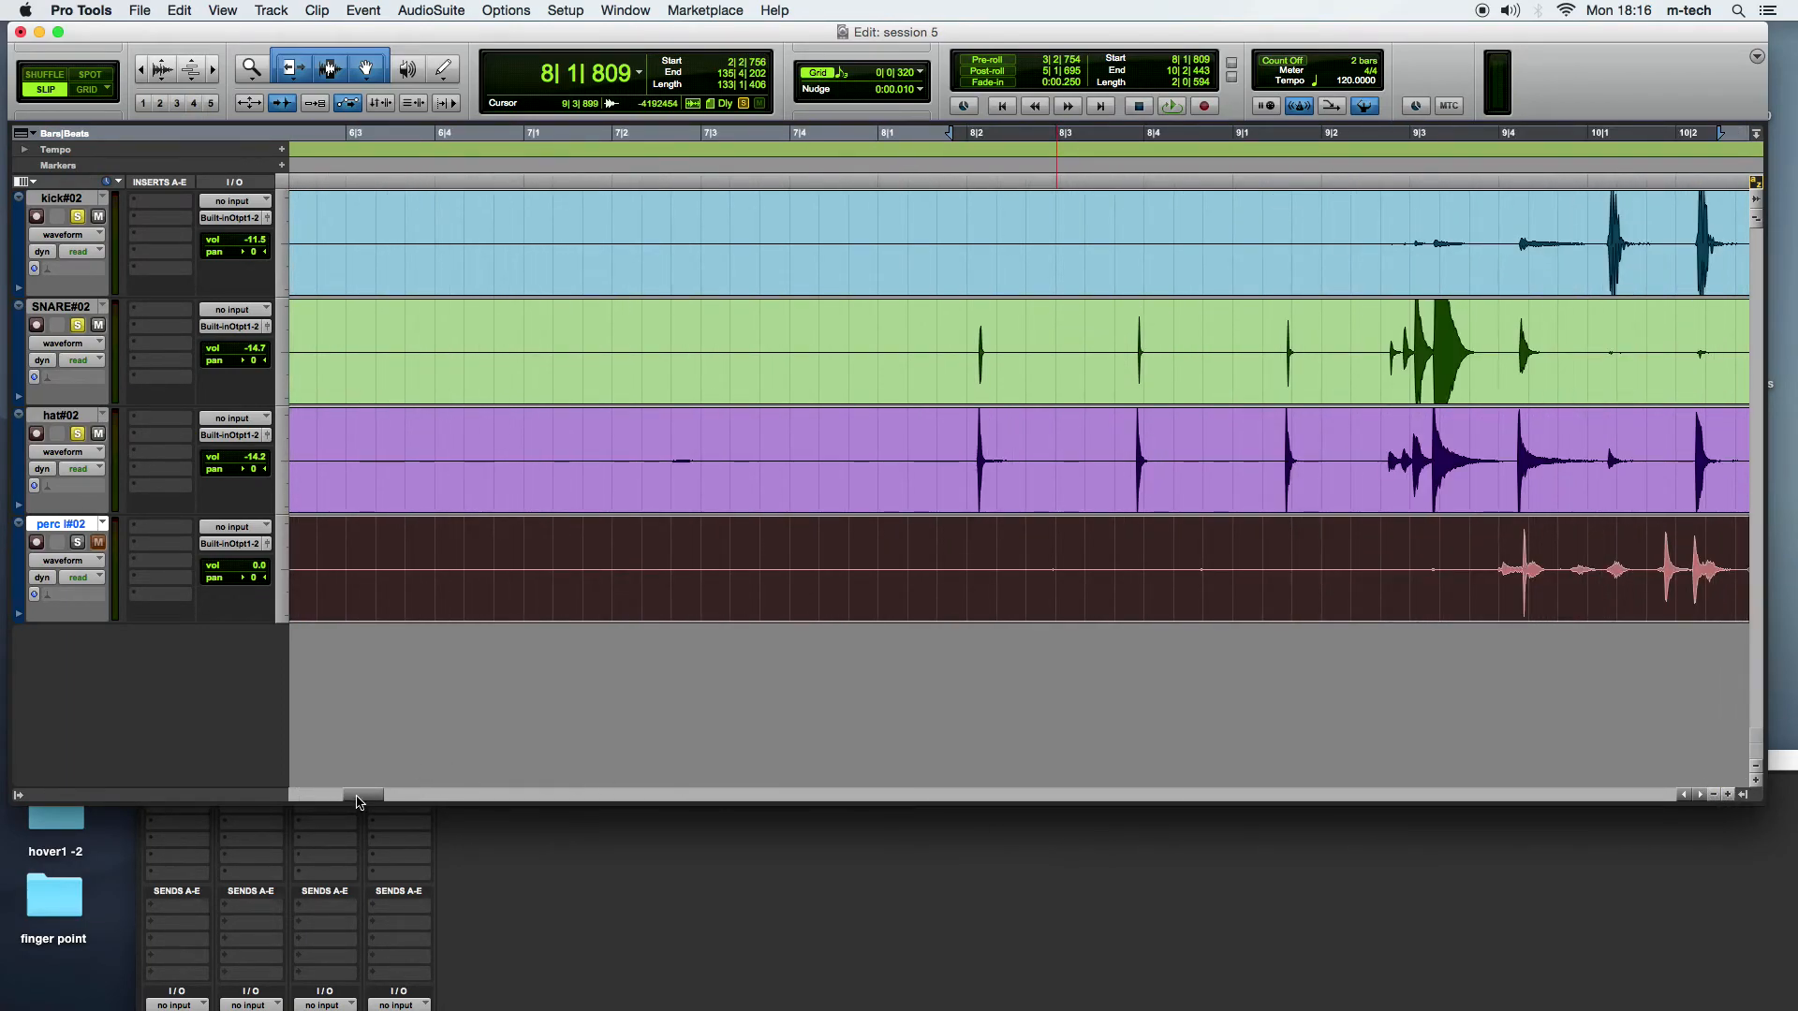
{"action": "left_click_drag", "start_coordinate": [364, 797], "coordinate": [371, 799]}
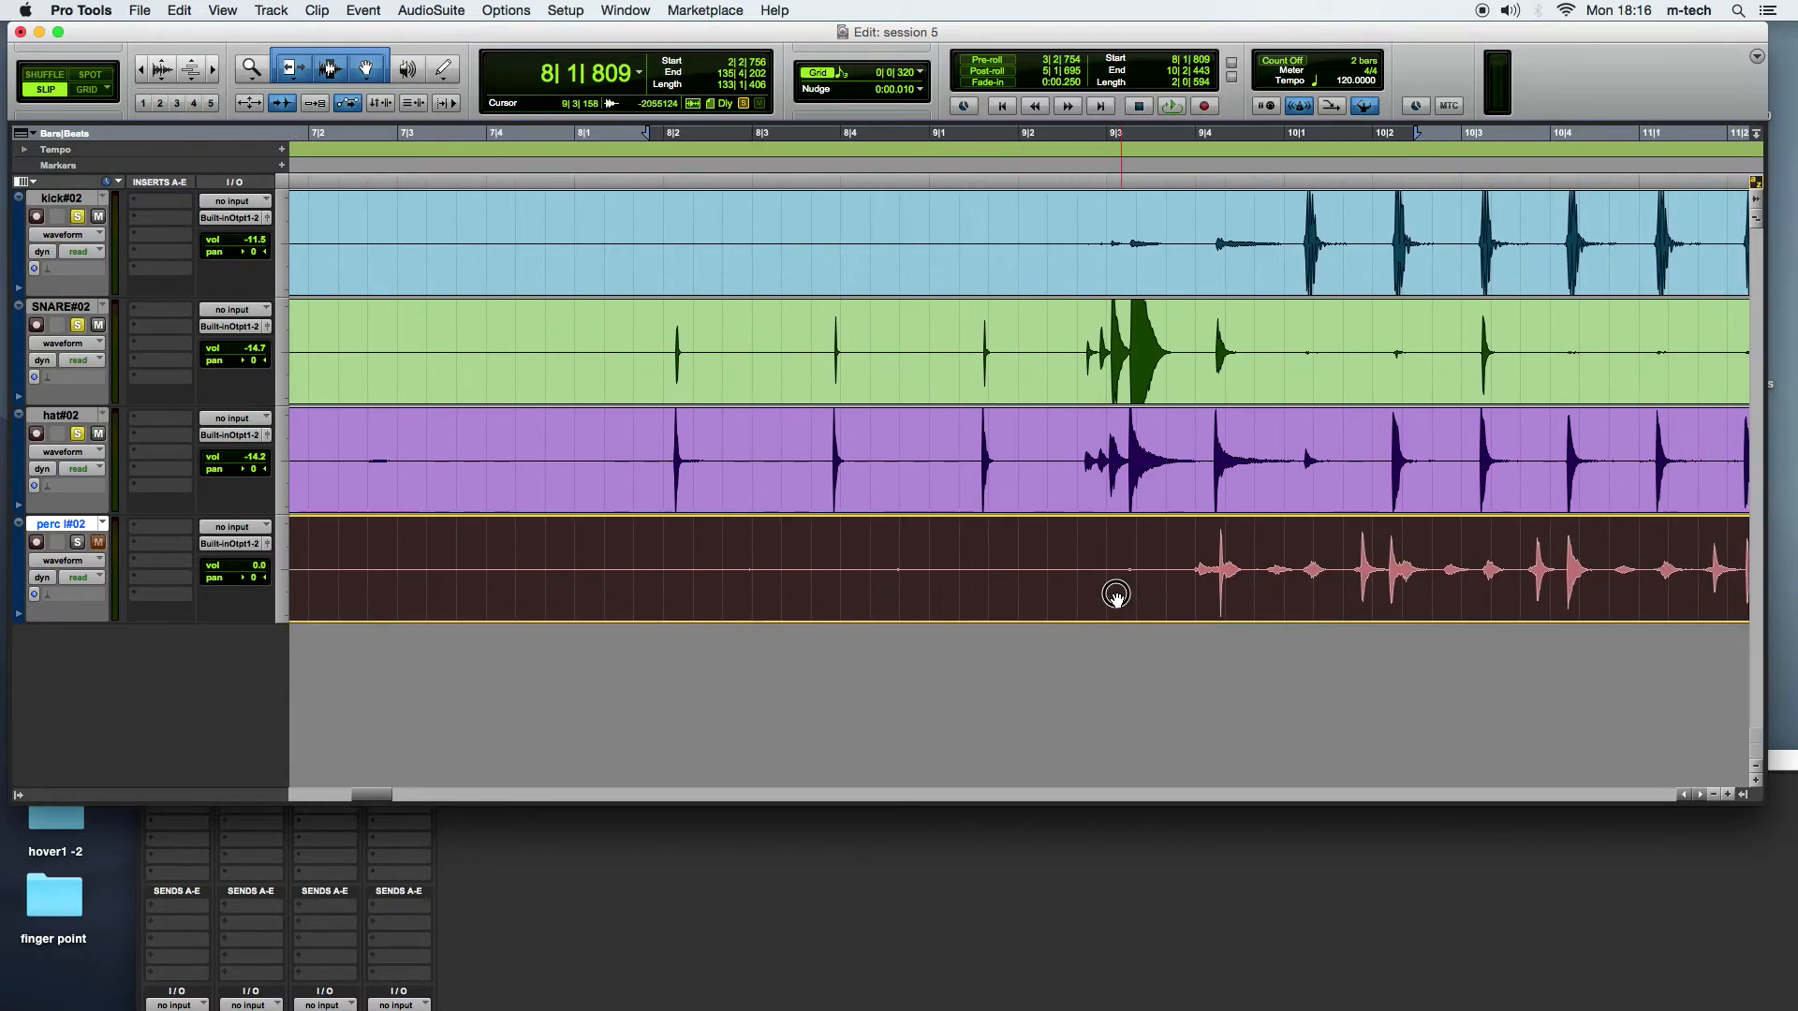
{"action": "left_click_drag", "start_coordinate": [1118, 595], "coordinate": [1122, 604]}
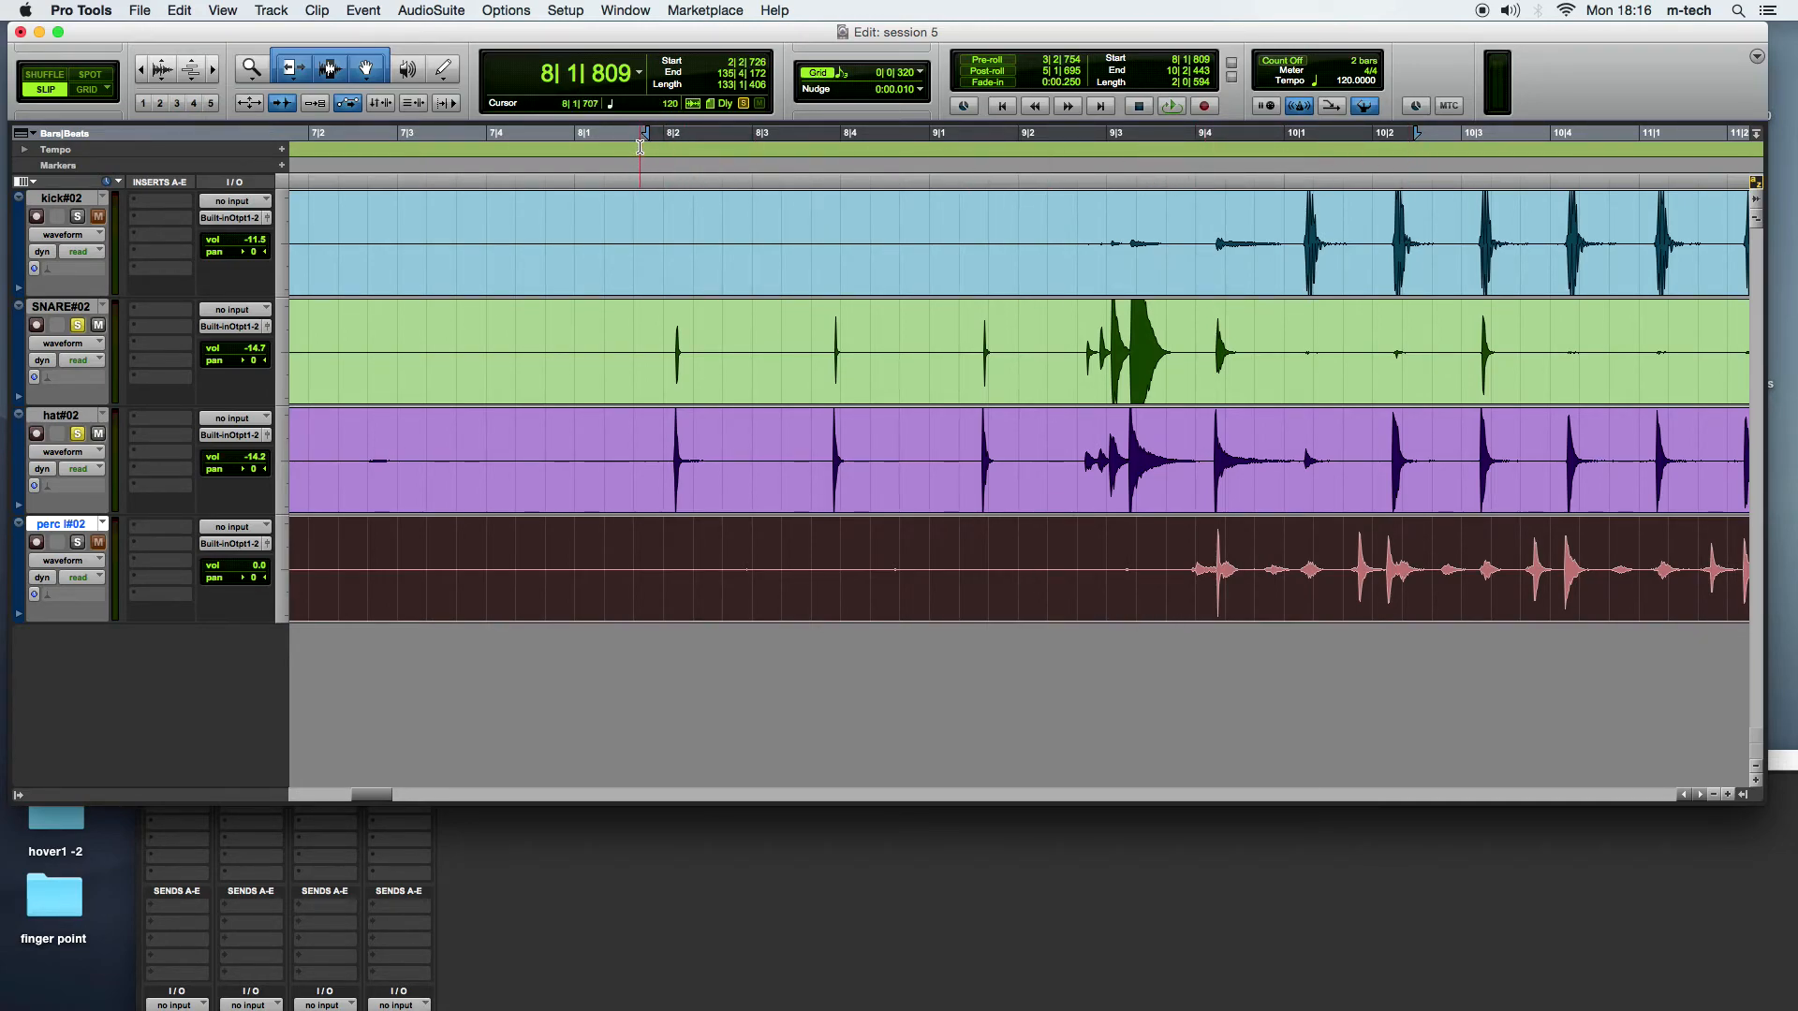
Step: Set the timeline selection from 8|2|102 to 10|3|475 and start loop playback
{"action": "left_click_drag", "start_coordinate": [649, 139], "coordinate": [673, 137]}
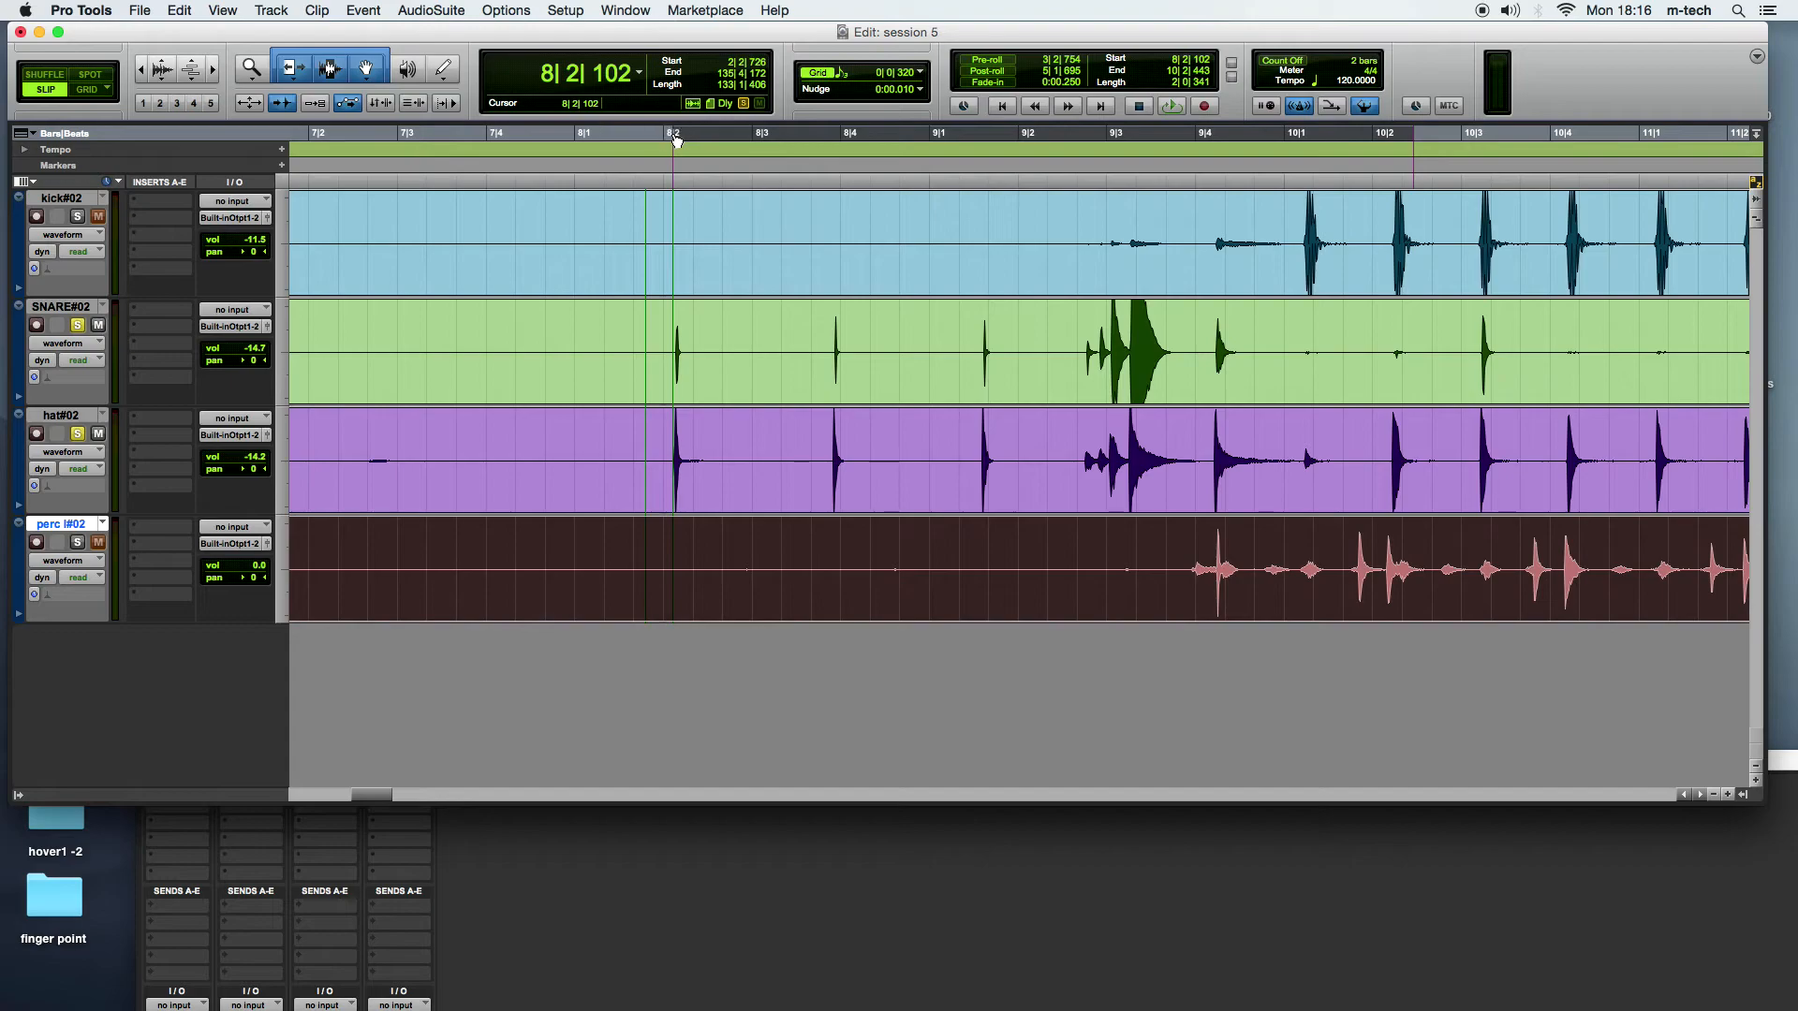
{"action": "left_click_drag", "start_coordinate": [1420, 138], "coordinate": [1508, 139]}
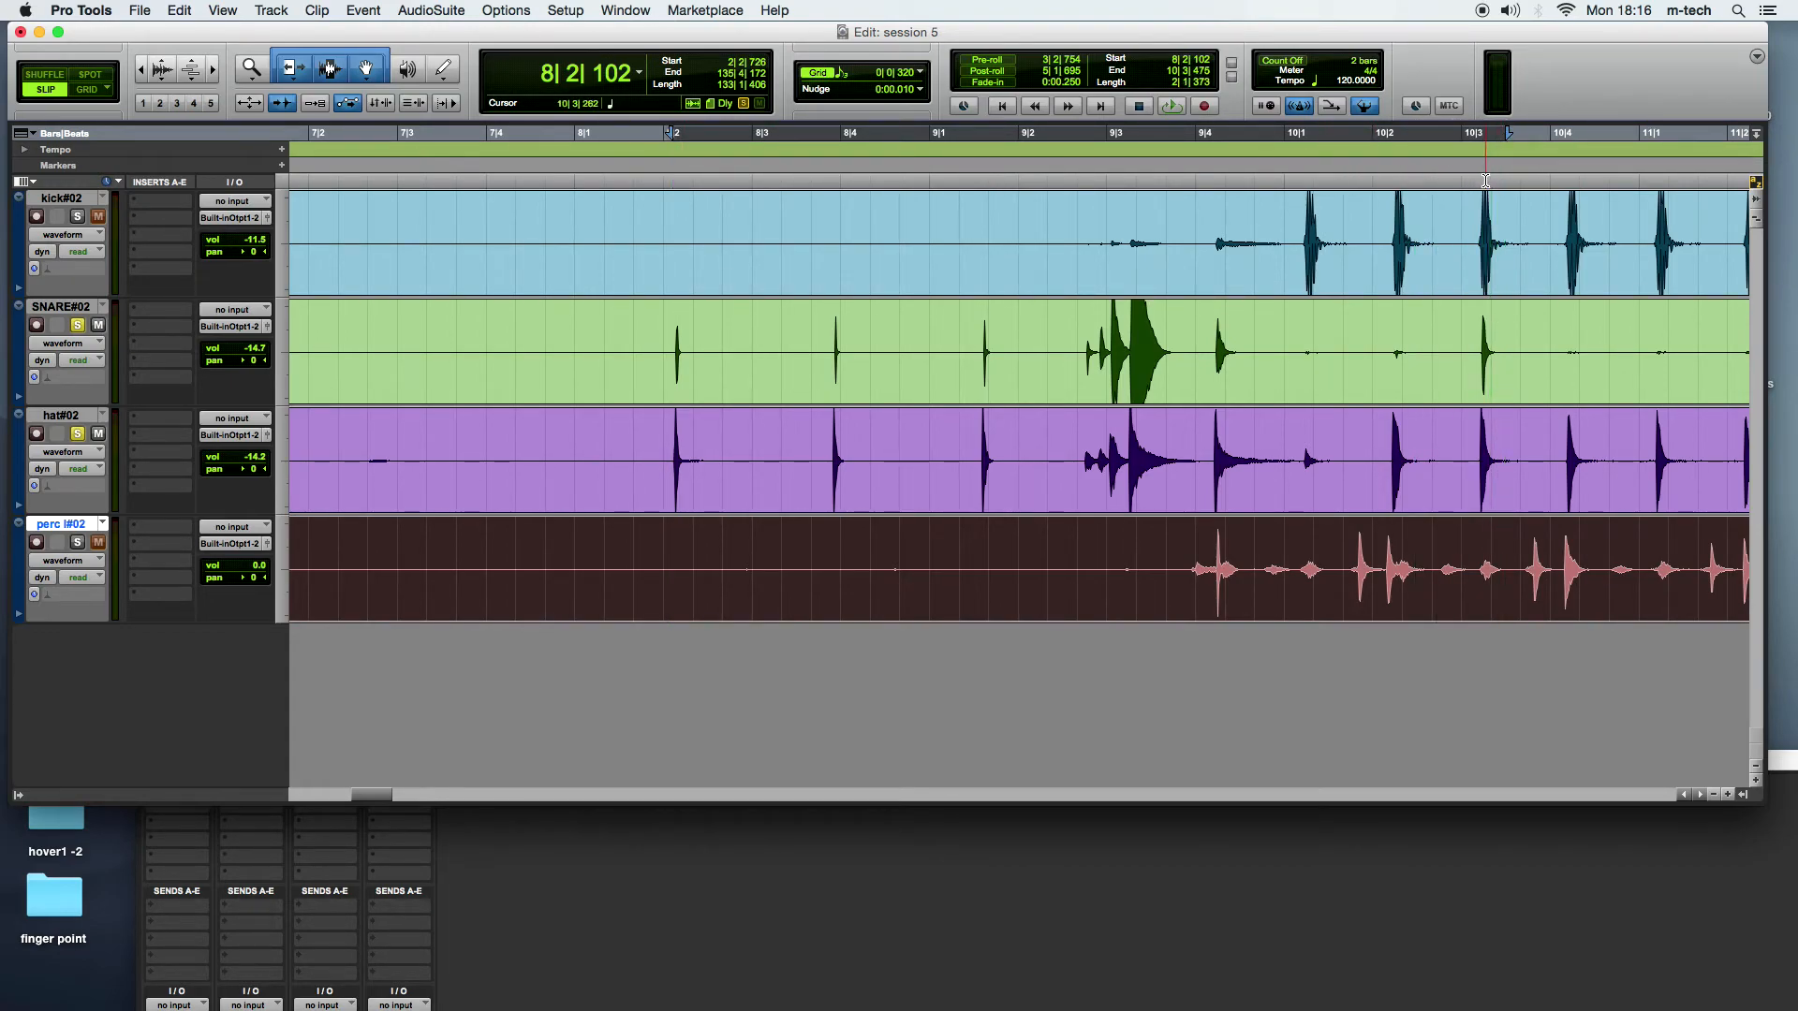
{"action": "key", "text": "space"}
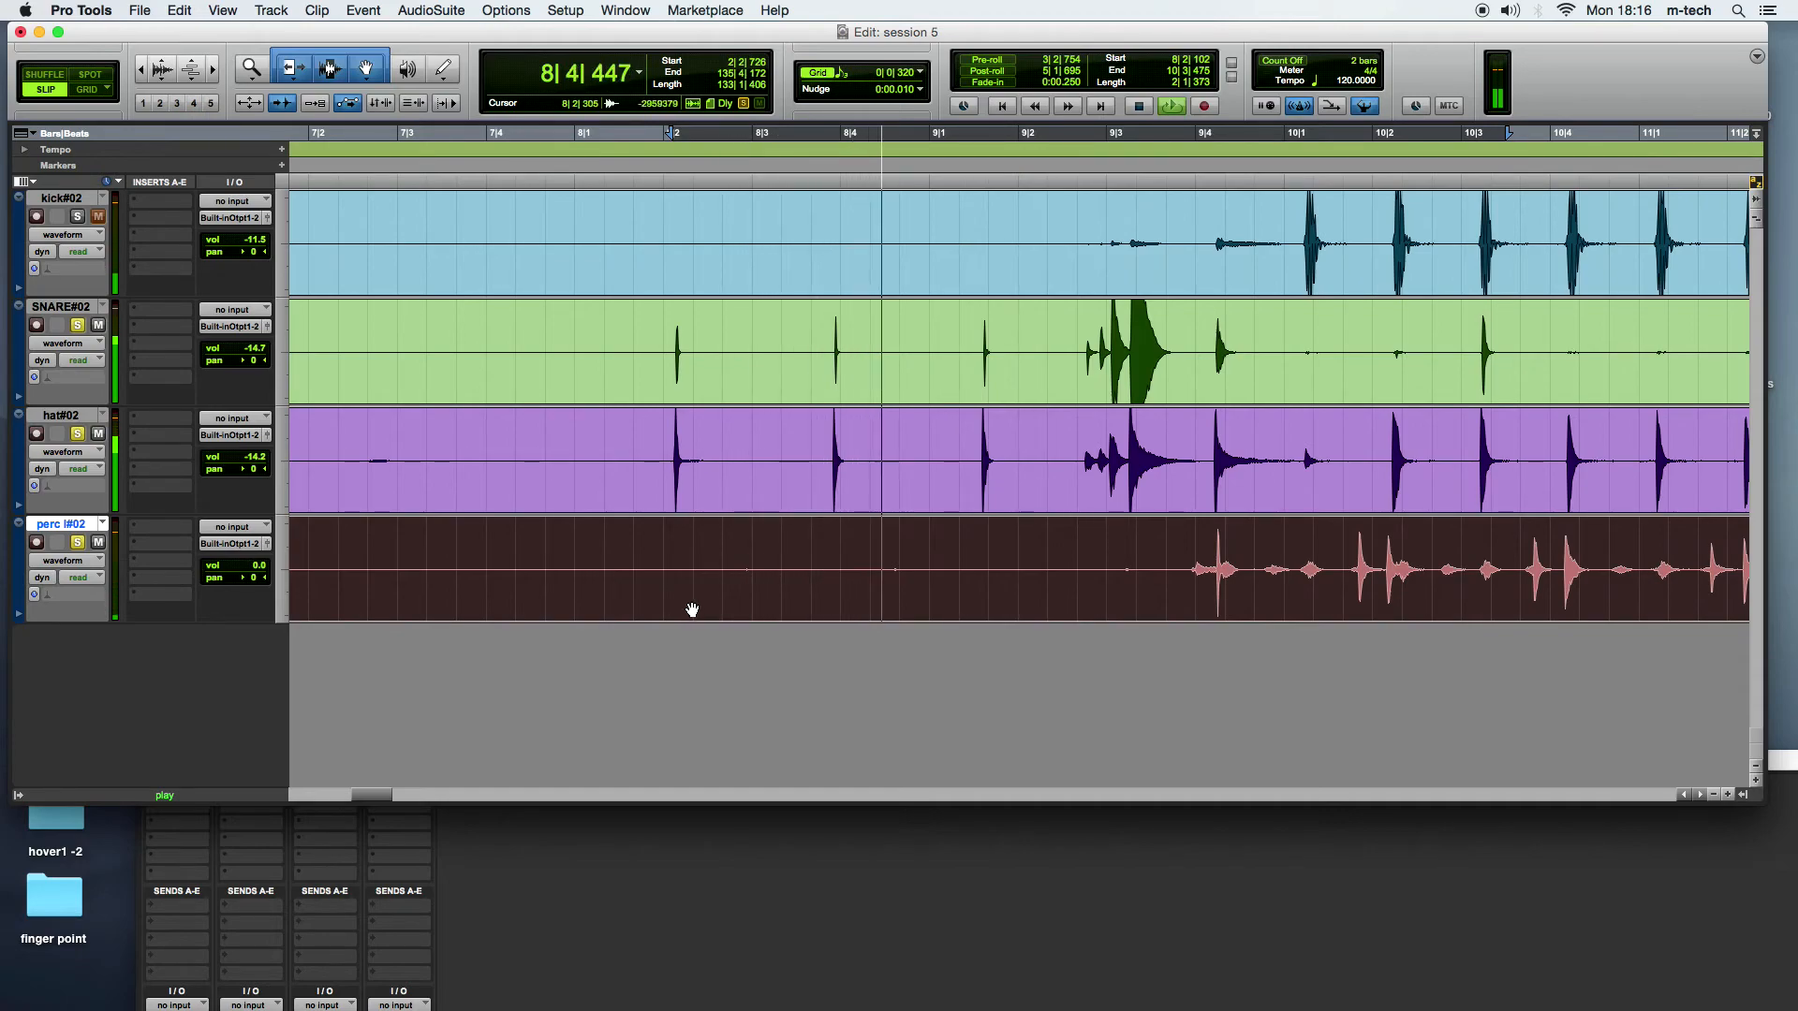
Step: Stop playback and shift the percussion clip slightly earlier so it starts at 2|2|705
{"action": "key", "text": "space"}
{"action": "left_click", "coordinate": [716, 594]}
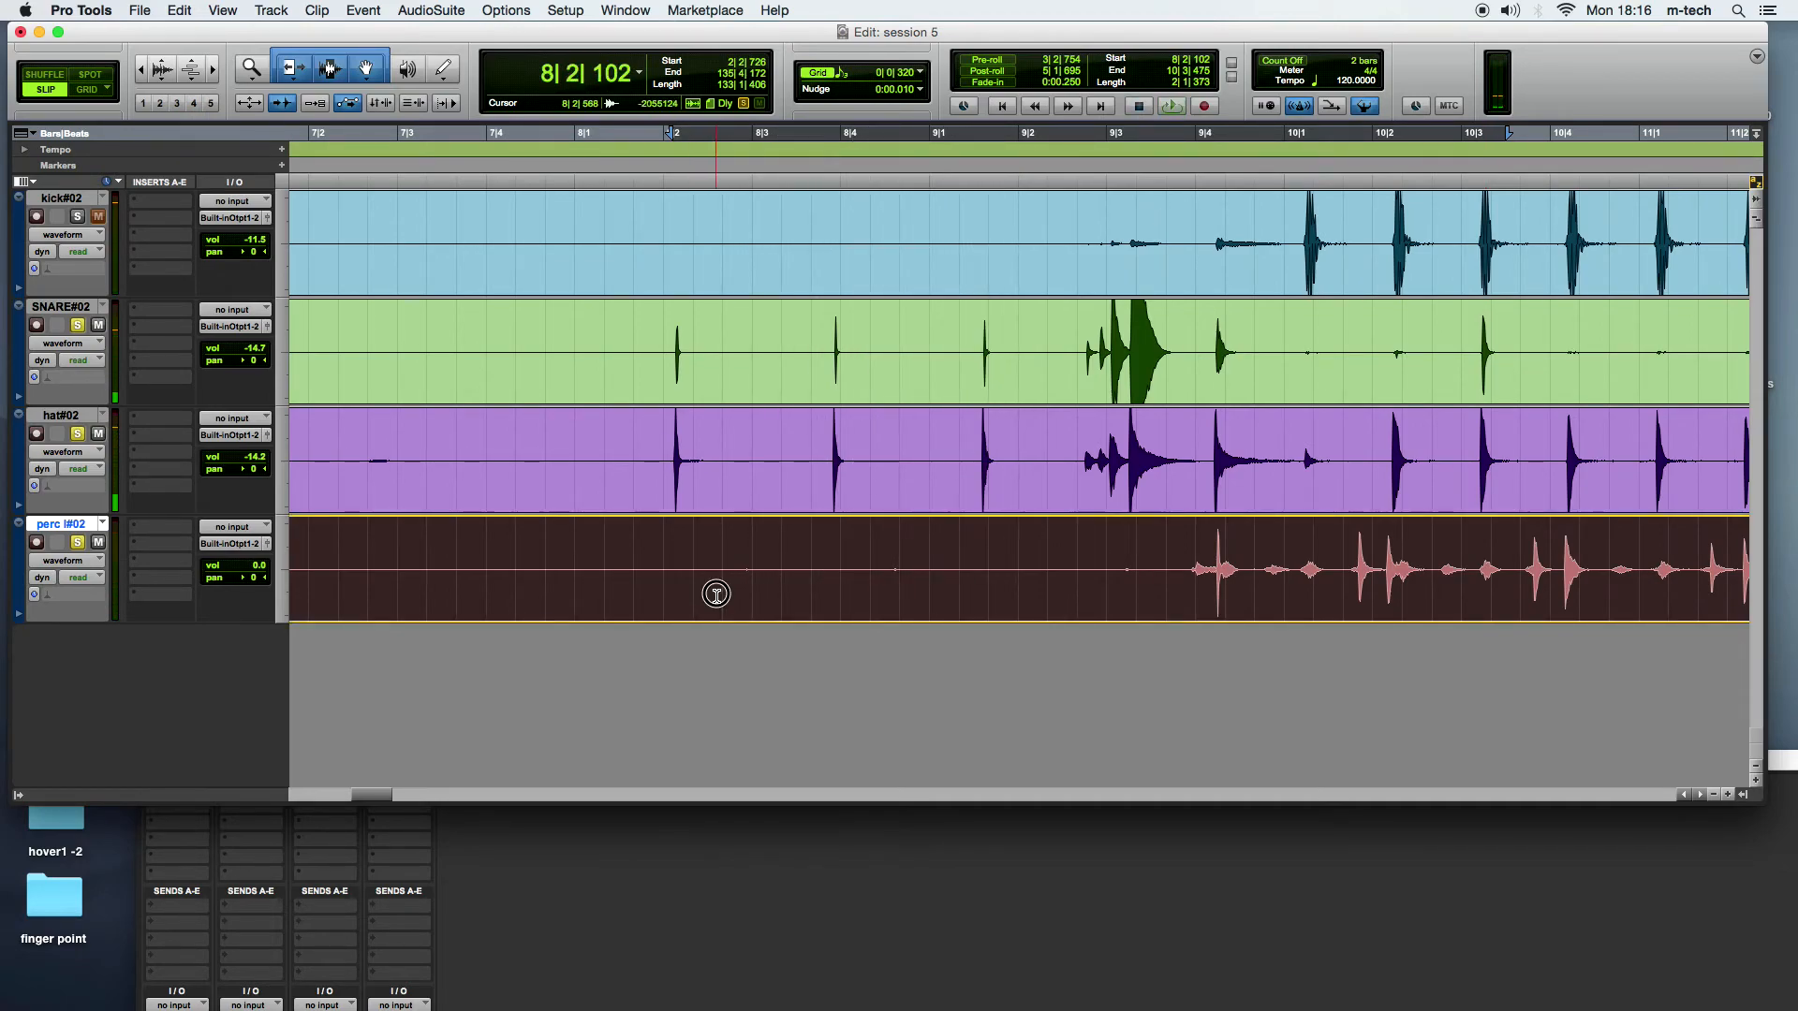
{"action": "mouse_move", "coordinate": [722, 594]}
{"action": "left_mouse_down"}
{"action": "mouse_move", "coordinate": [750, 601]}
{"action": "mouse_move", "coordinate": [715, 596]}
{"action": "left_mouse_up"}
{"action": "left_click", "coordinate": [722, 597]}
{"action": "left_click", "coordinate": [736, 597]}
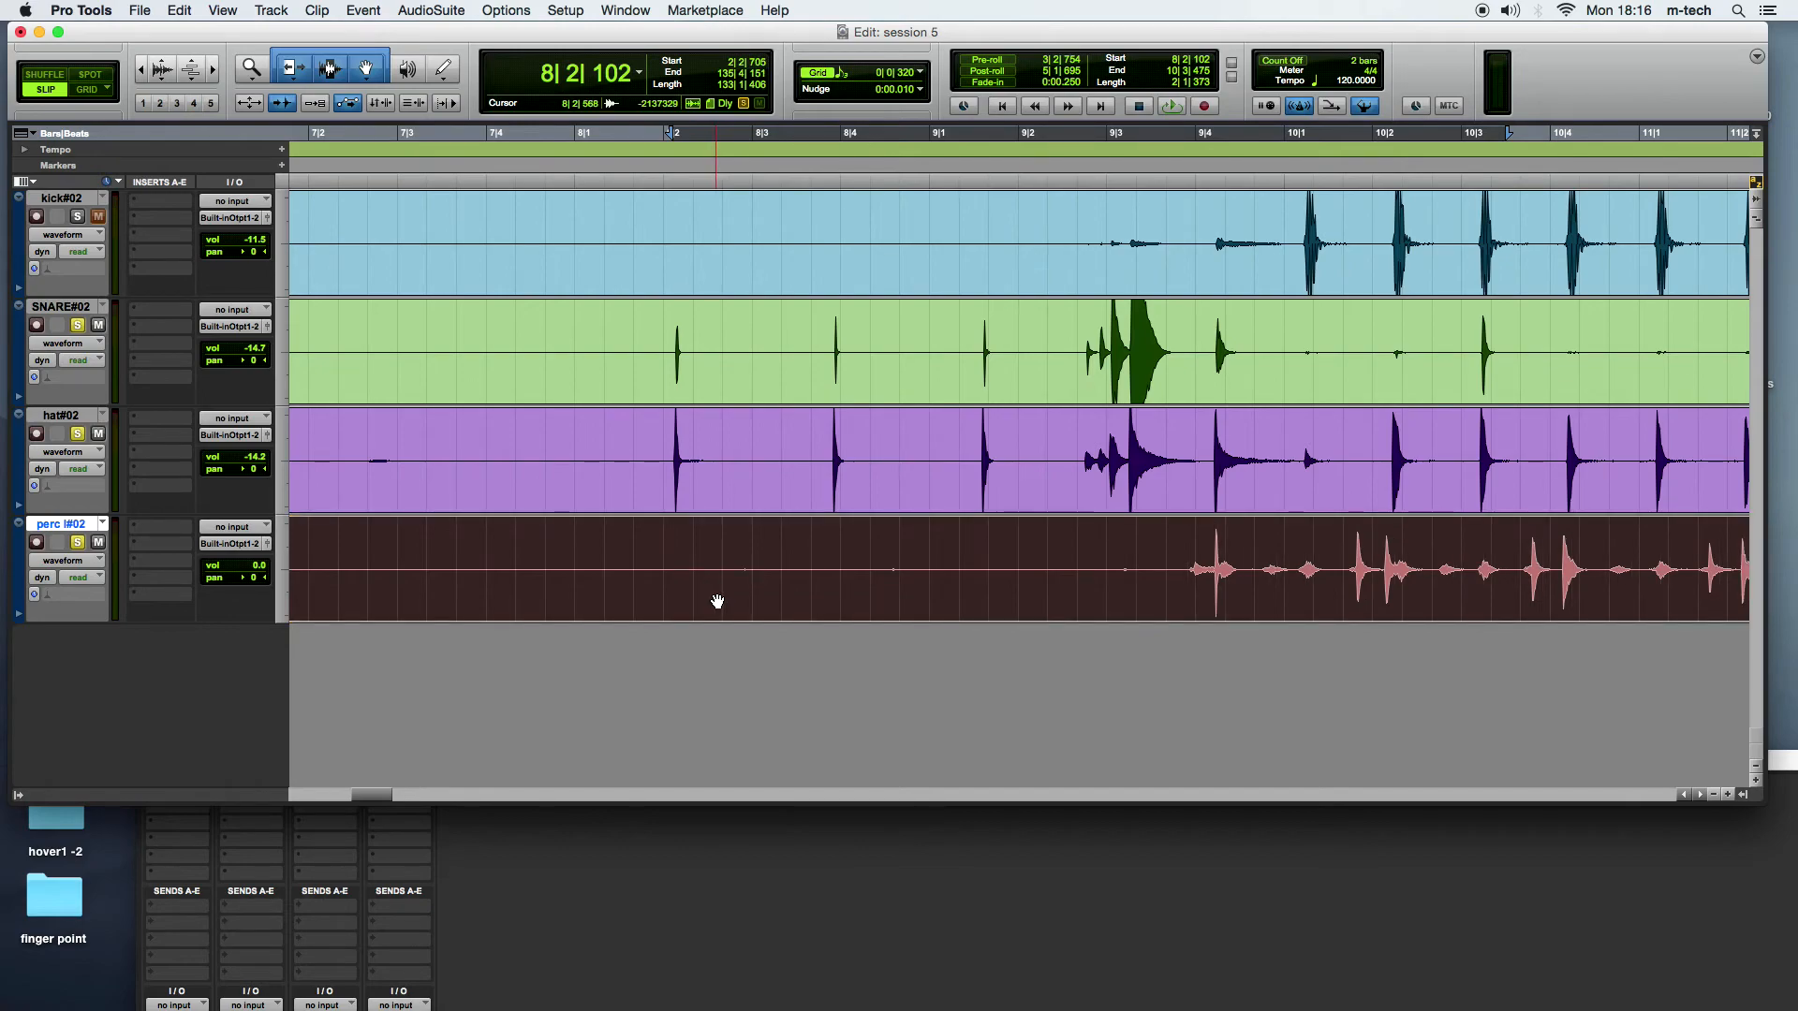
Step: Audition the current alignment, stop playback, and move the percussion clip about one beat later to start at 2|3|698
{"action": "key", "text": "space"}
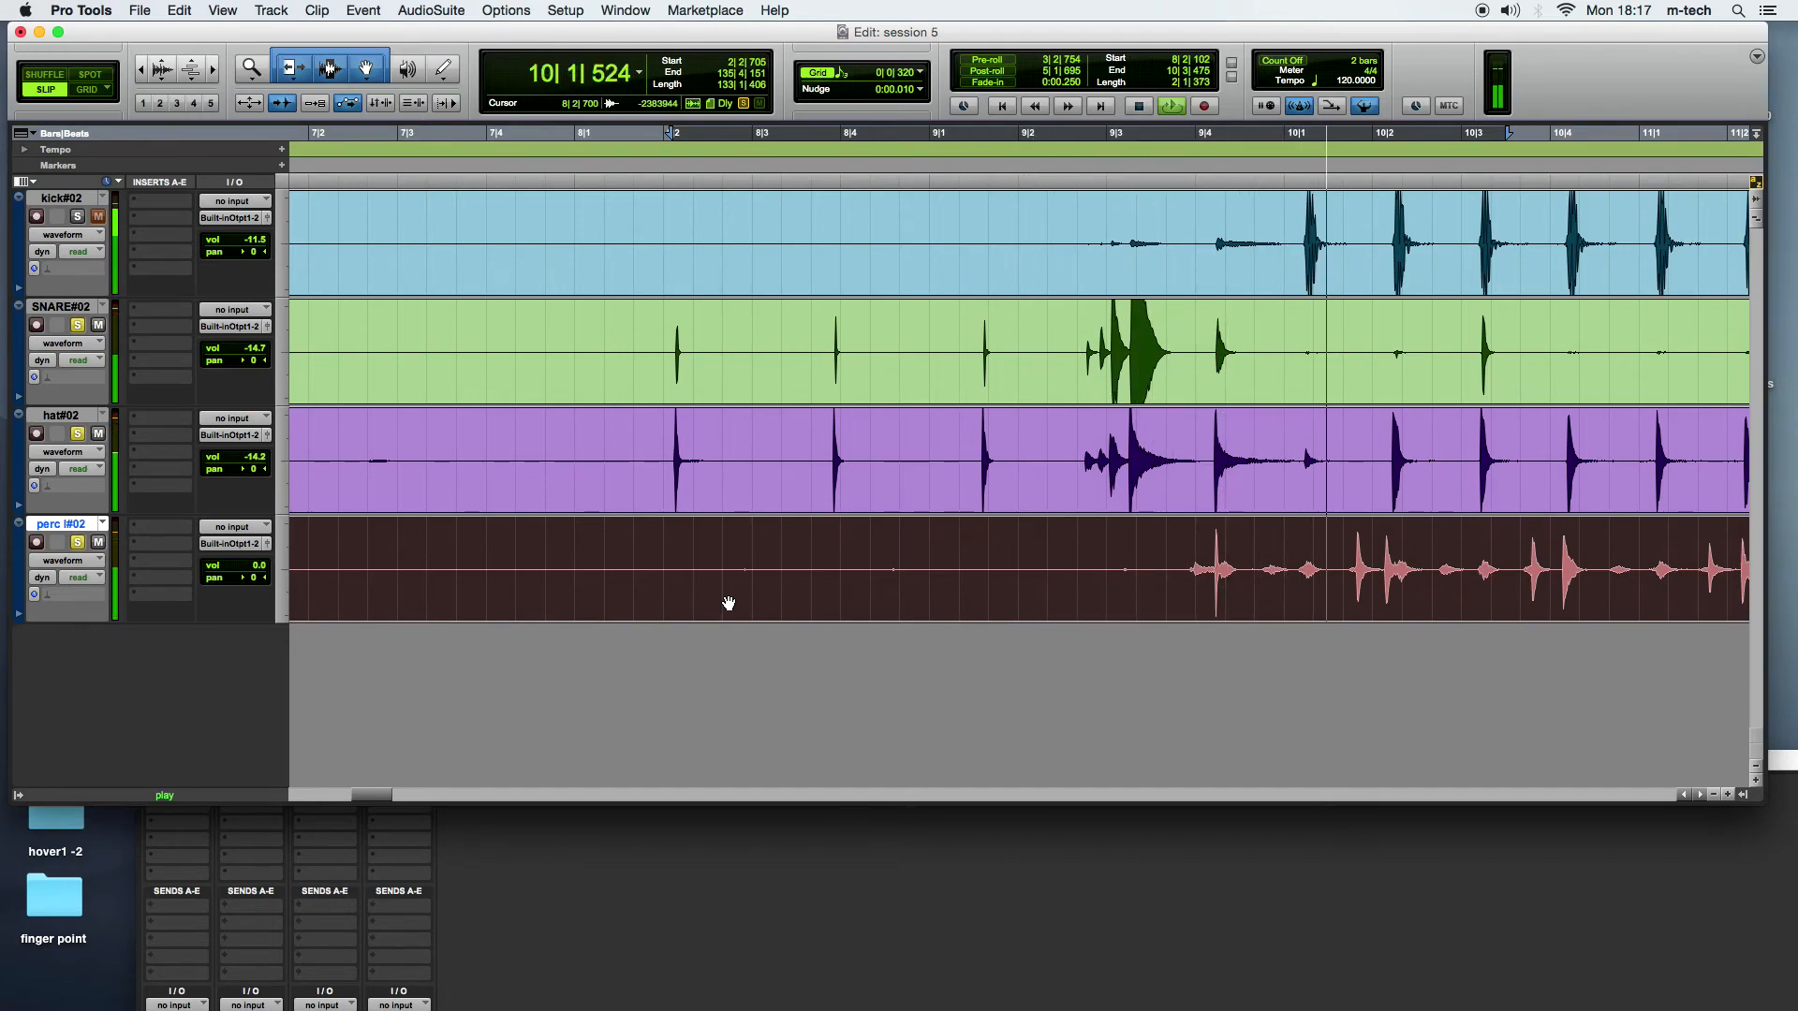
{"action": "key", "text": "space"}
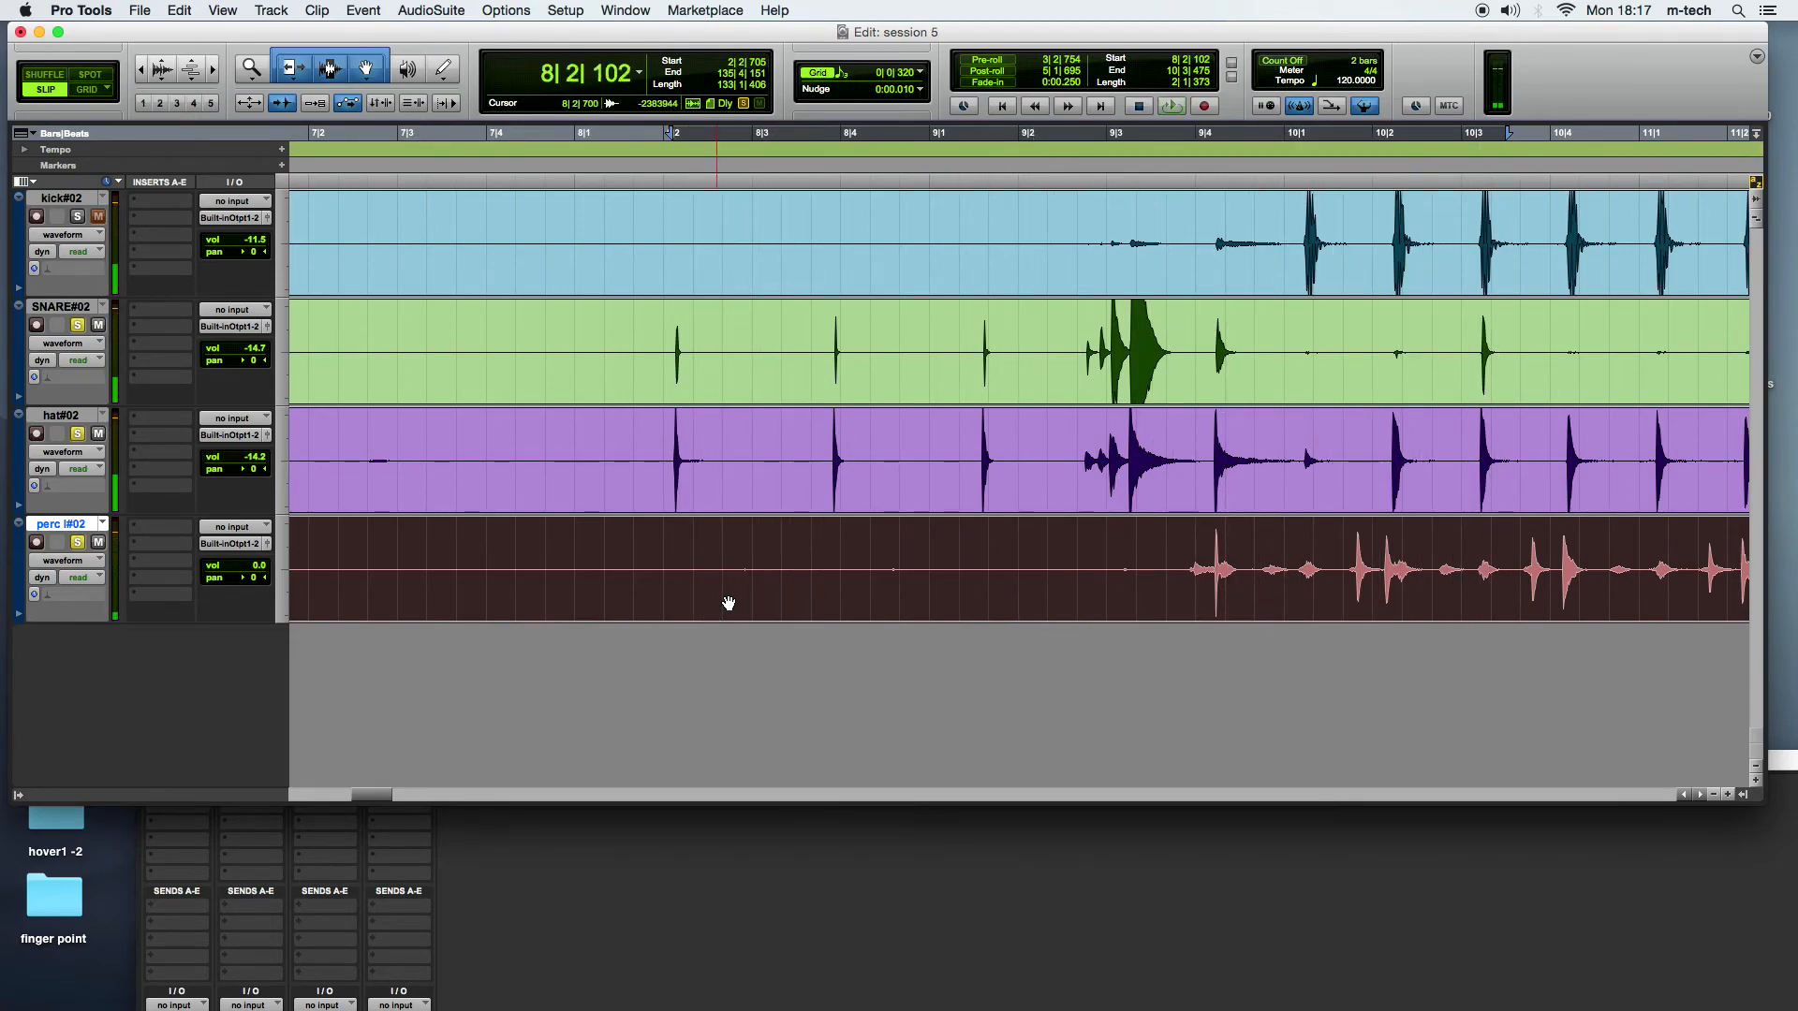
{"action": "left_click_drag", "start_coordinate": [728, 603], "coordinate": [822, 609]}
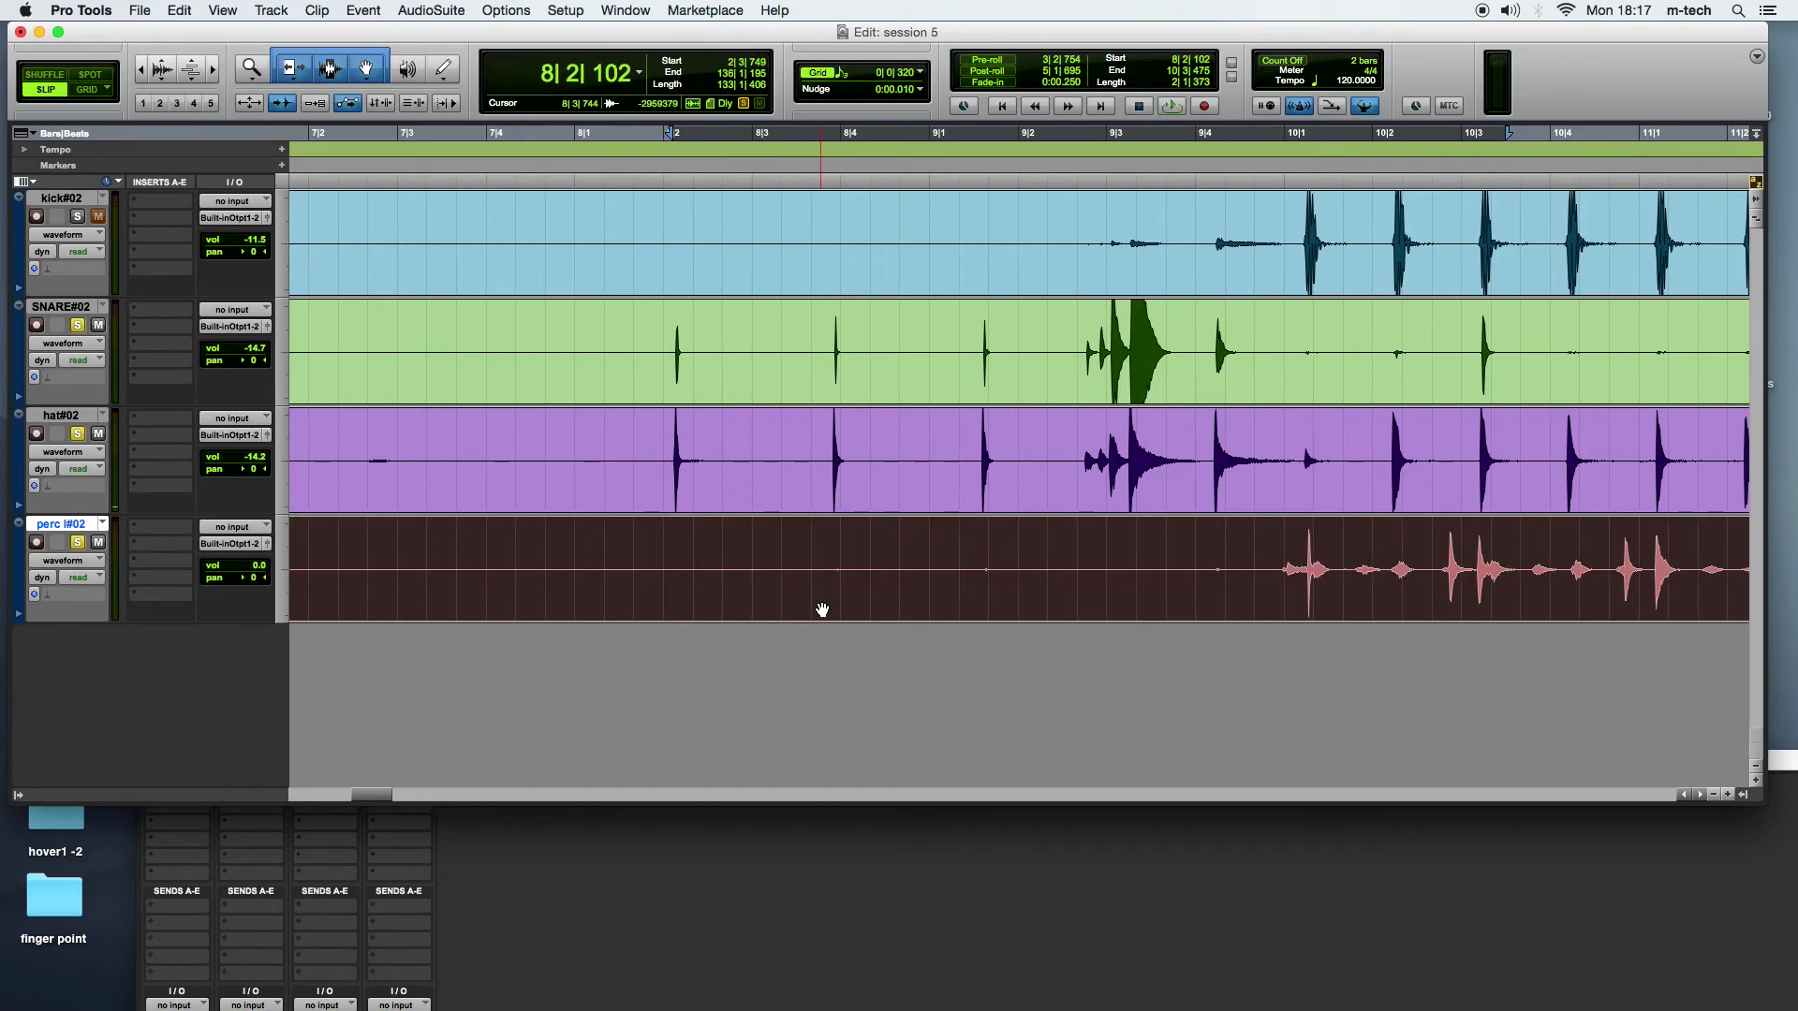
{"action": "left_click", "coordinate": [822, 609]}
{"action": "left_click", "coordinate": [818, 606]}
{"action": "left_click_drag", "start_coordinate": [807, 606], "coordinate": [815, 607]}
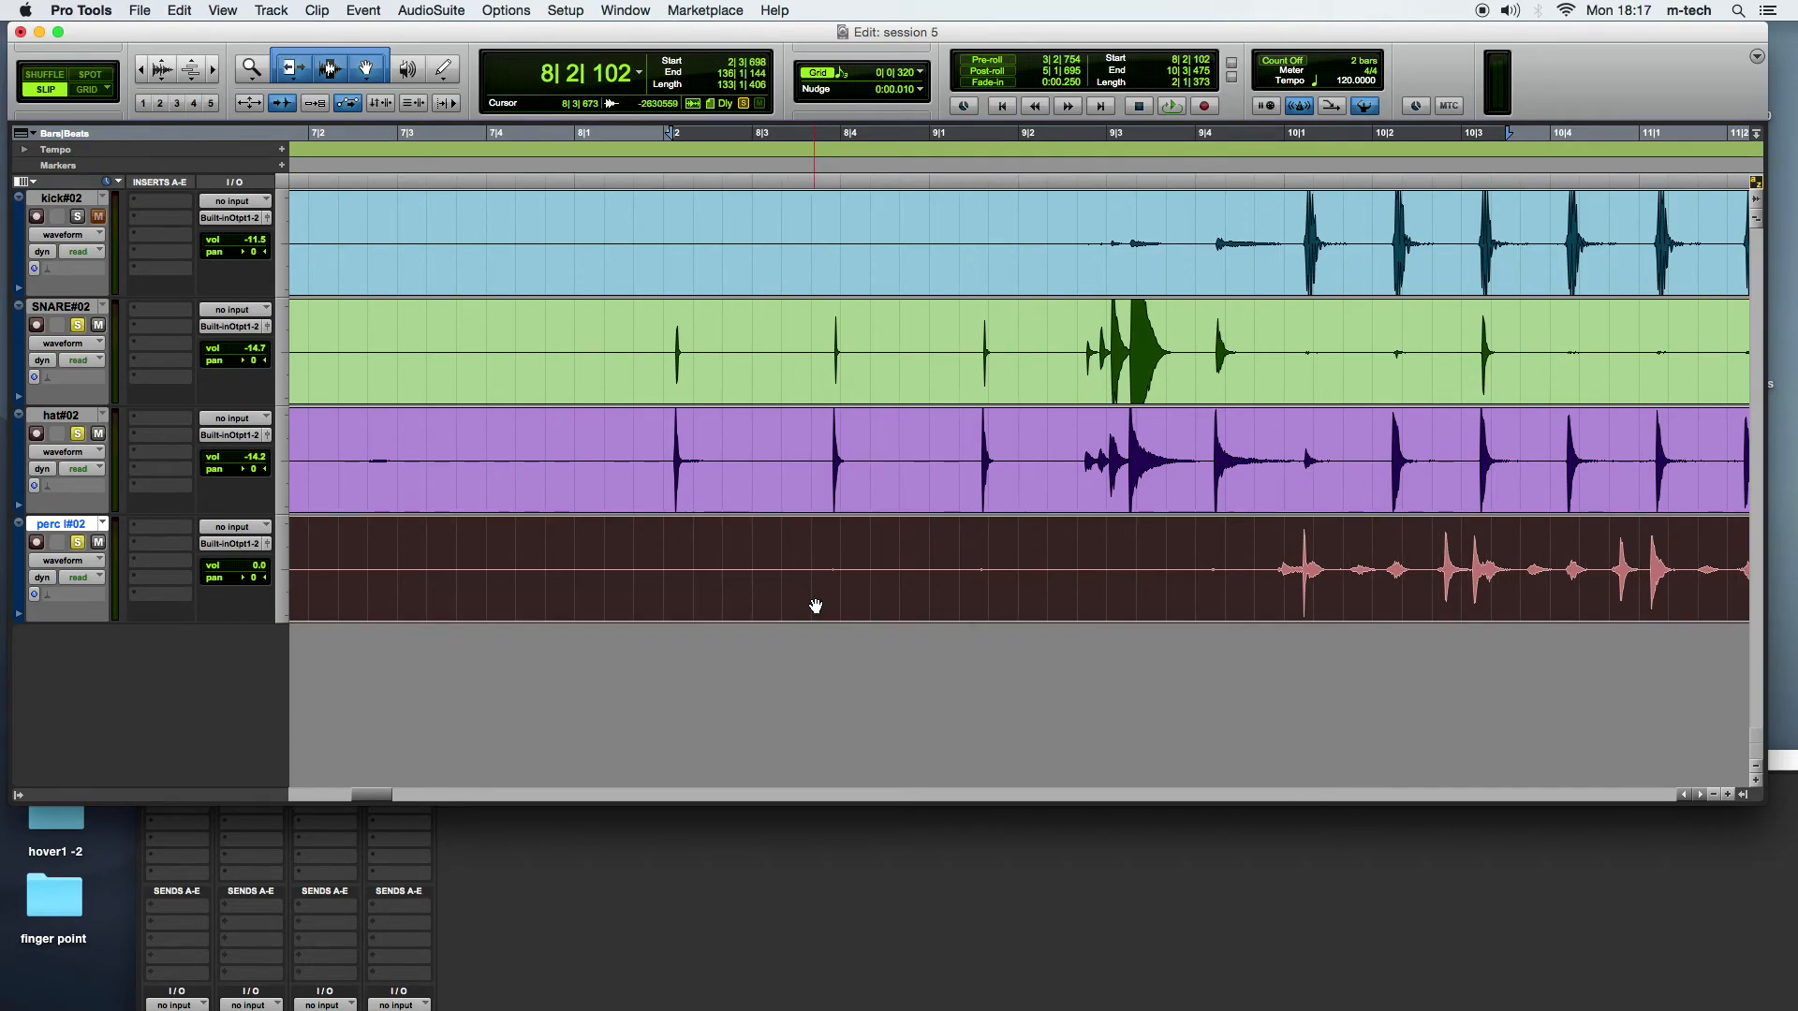
Step: Play the loop, extend its end to 11|1|390 to hear more of the kick pattern, and stop playback
{"action": "key", "text": "space"}
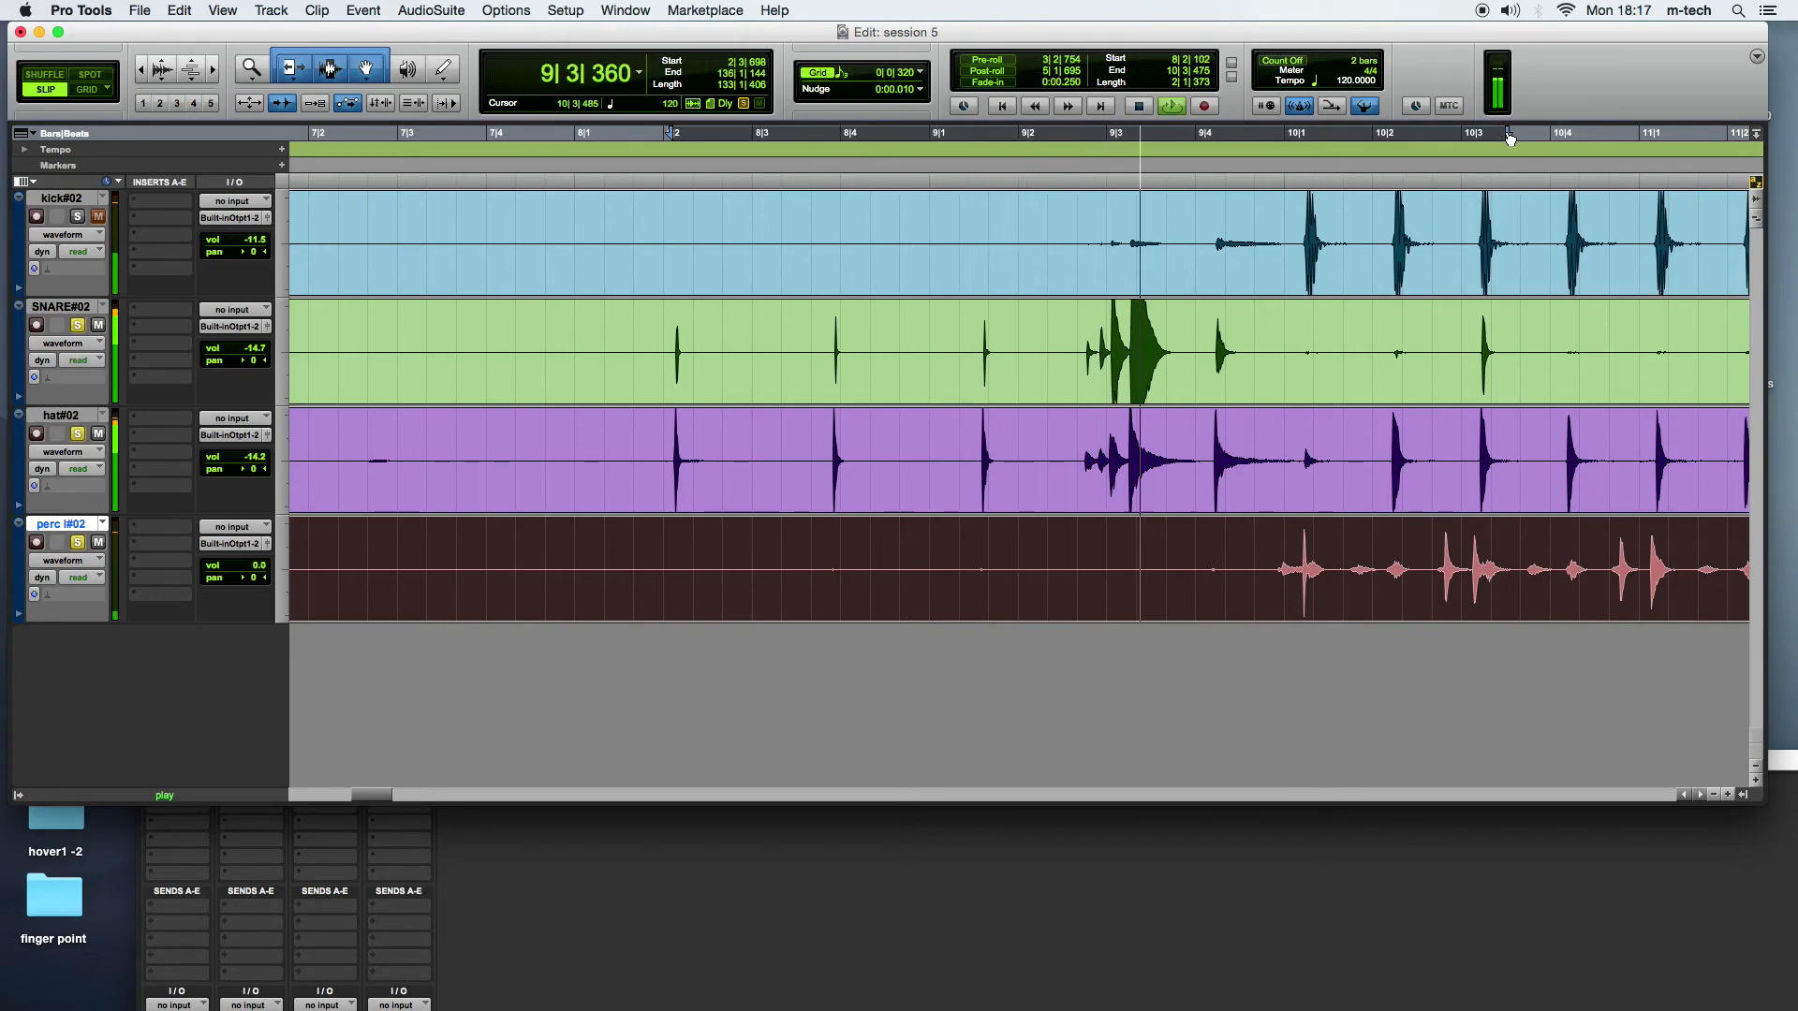
{"action": "left_click_drag", "start_coordinate": [1507, 136], "coordinate": [1676, 136]}
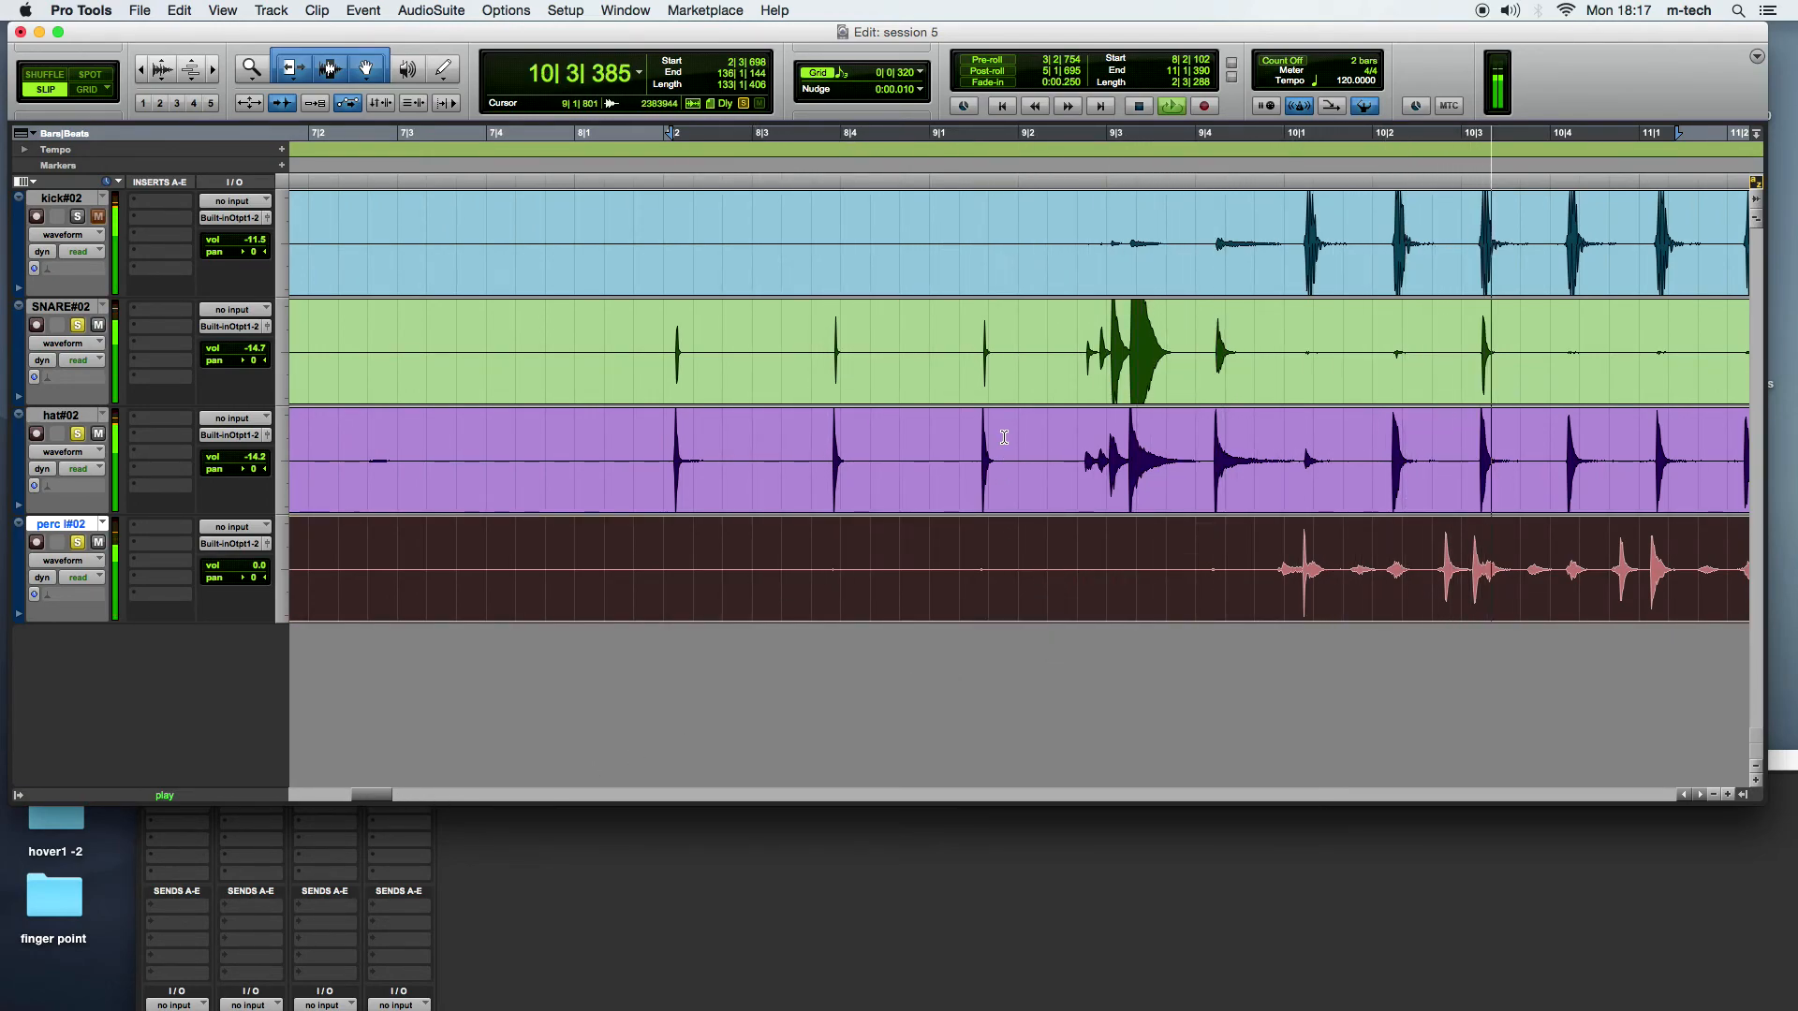
{"action": "key", "text": "space"}
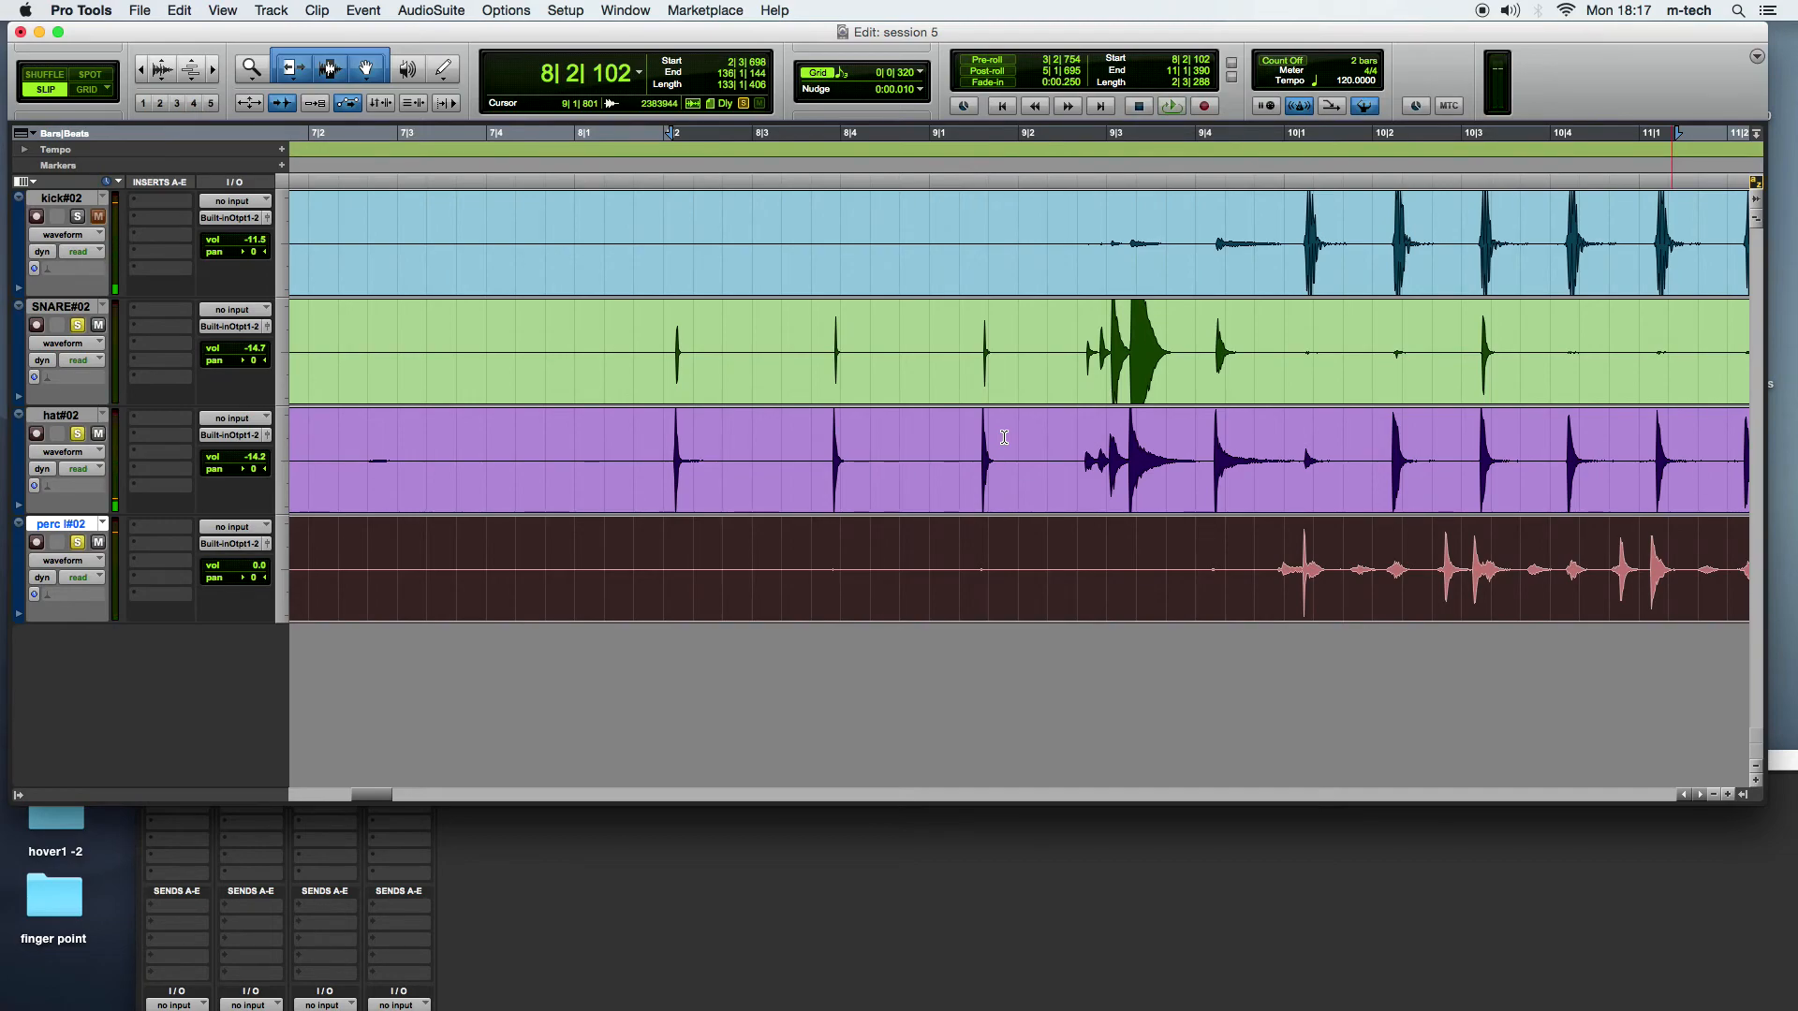
Step: Nudge the percussion clip later by two 10 ms increments to start at 2|3|737
{"action": "left_click", "coordinate": [922, 91]}
{"action": "left_click", "coordinate": [865, 95]}
{"action": "key", "text": "KP_Add"}
{"action": "key", "text": "KP_Add"}
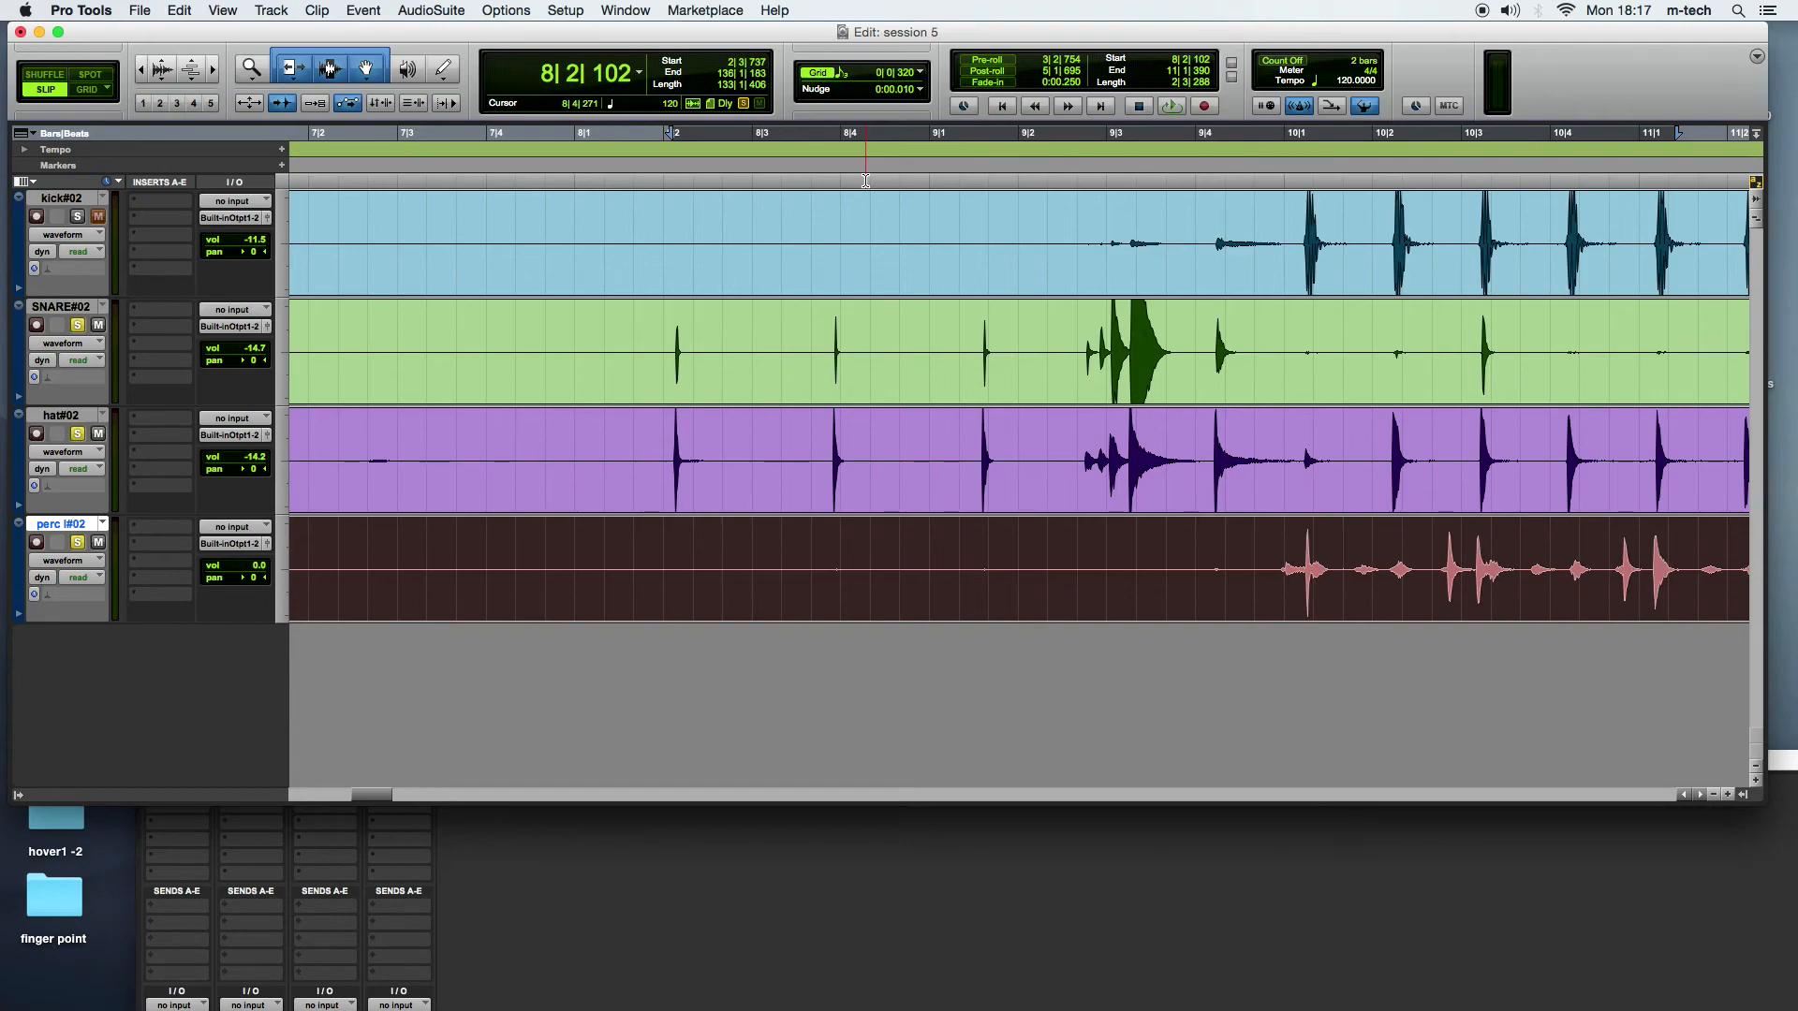
Step: Set the timeline selection from 9|3|270 to 11|1|218 and start loop playback
{"action": "left_click", "coordinate": [1080, 138]}
{"action": "left_click_drag", "start_coordinate": [1118, 134], "coordinate": [1634, 145]}
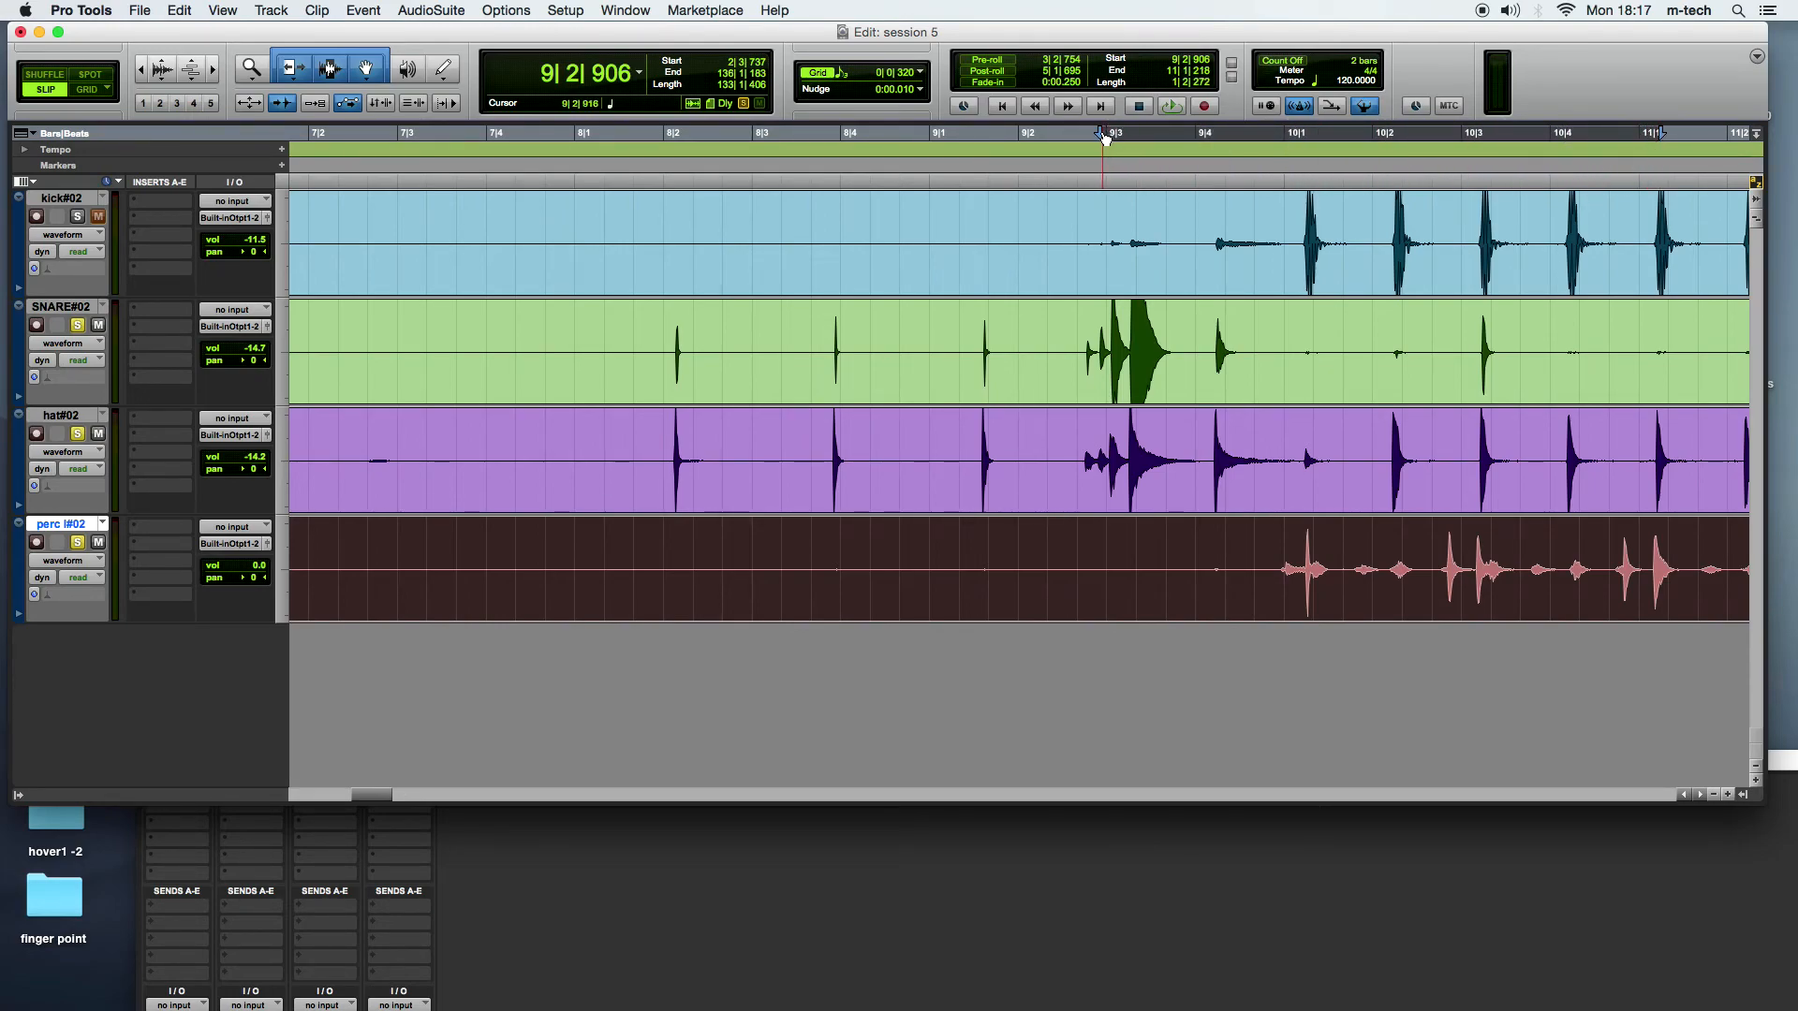
{"action": "left_click_drag", "start_coordinate": [1103, 138], "coordinate": [1132, 136]}
{"action": "key", "text": "space"}
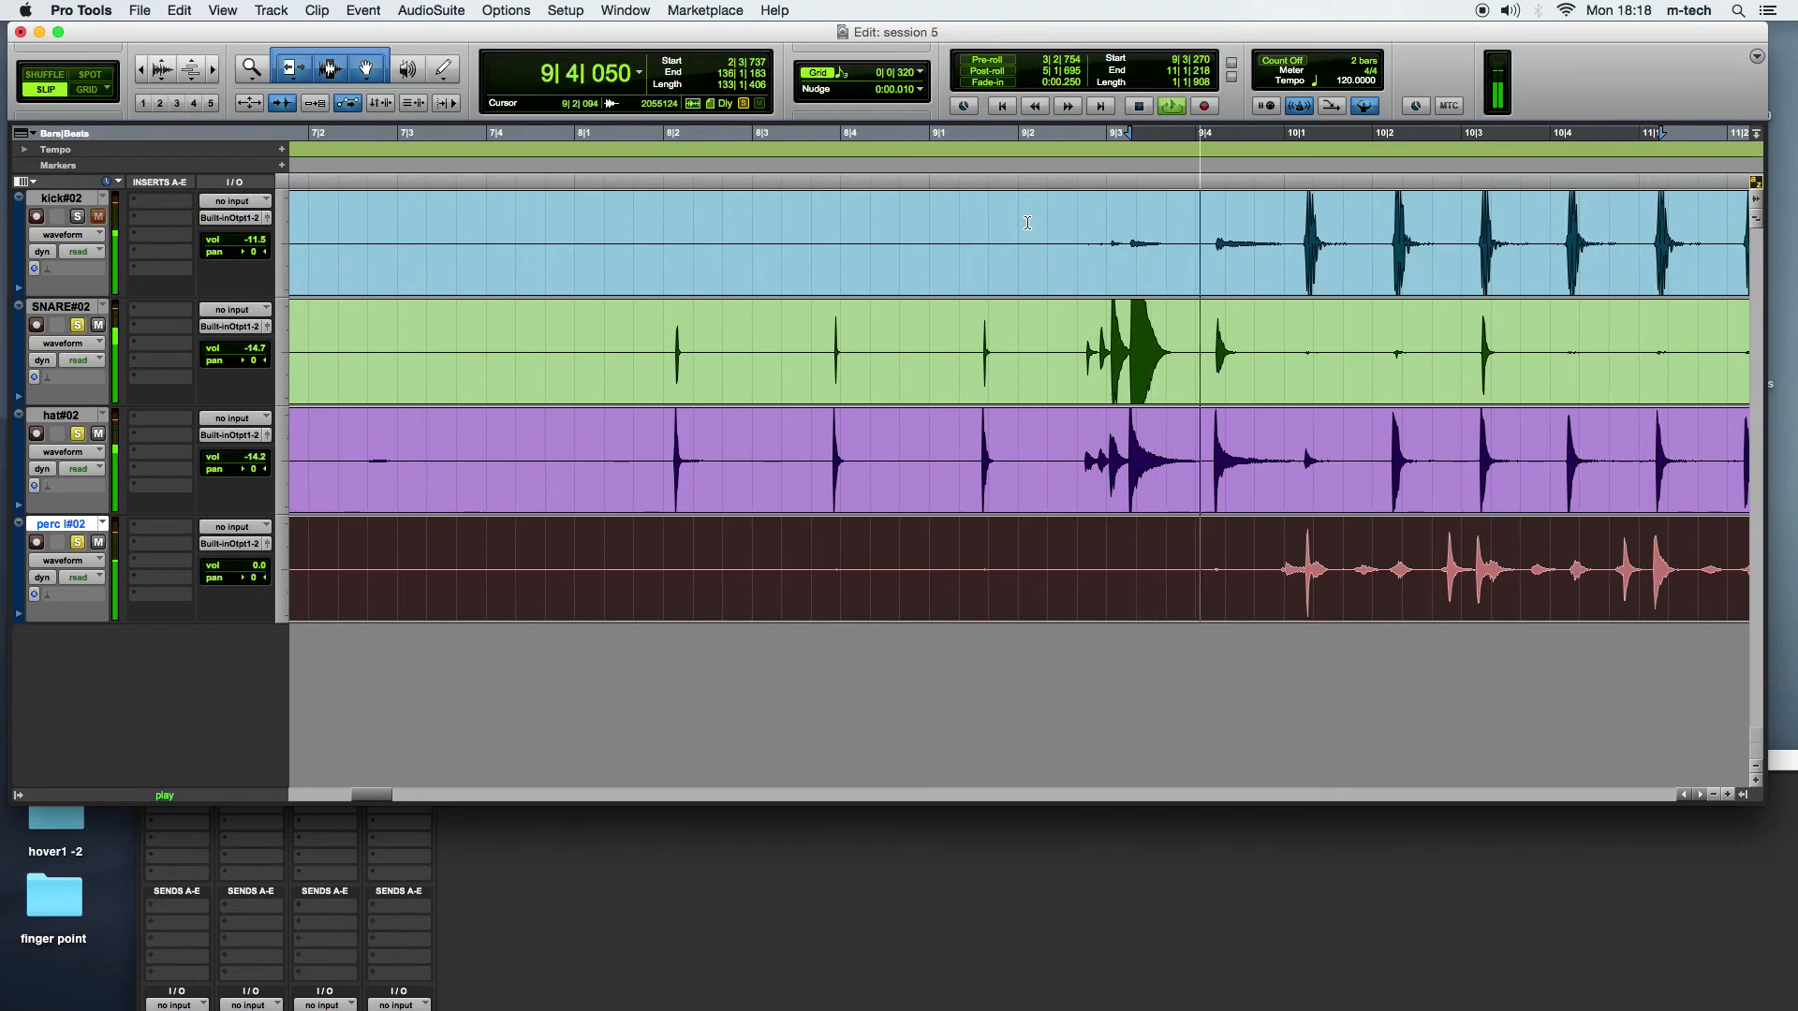
Step: Lower the perc l#02 volume to -7.5 in the Mix window, nudge its clip to 2|3|756 during playback, and stop
{"action": "left_click", "coordinate": [582, 939]}
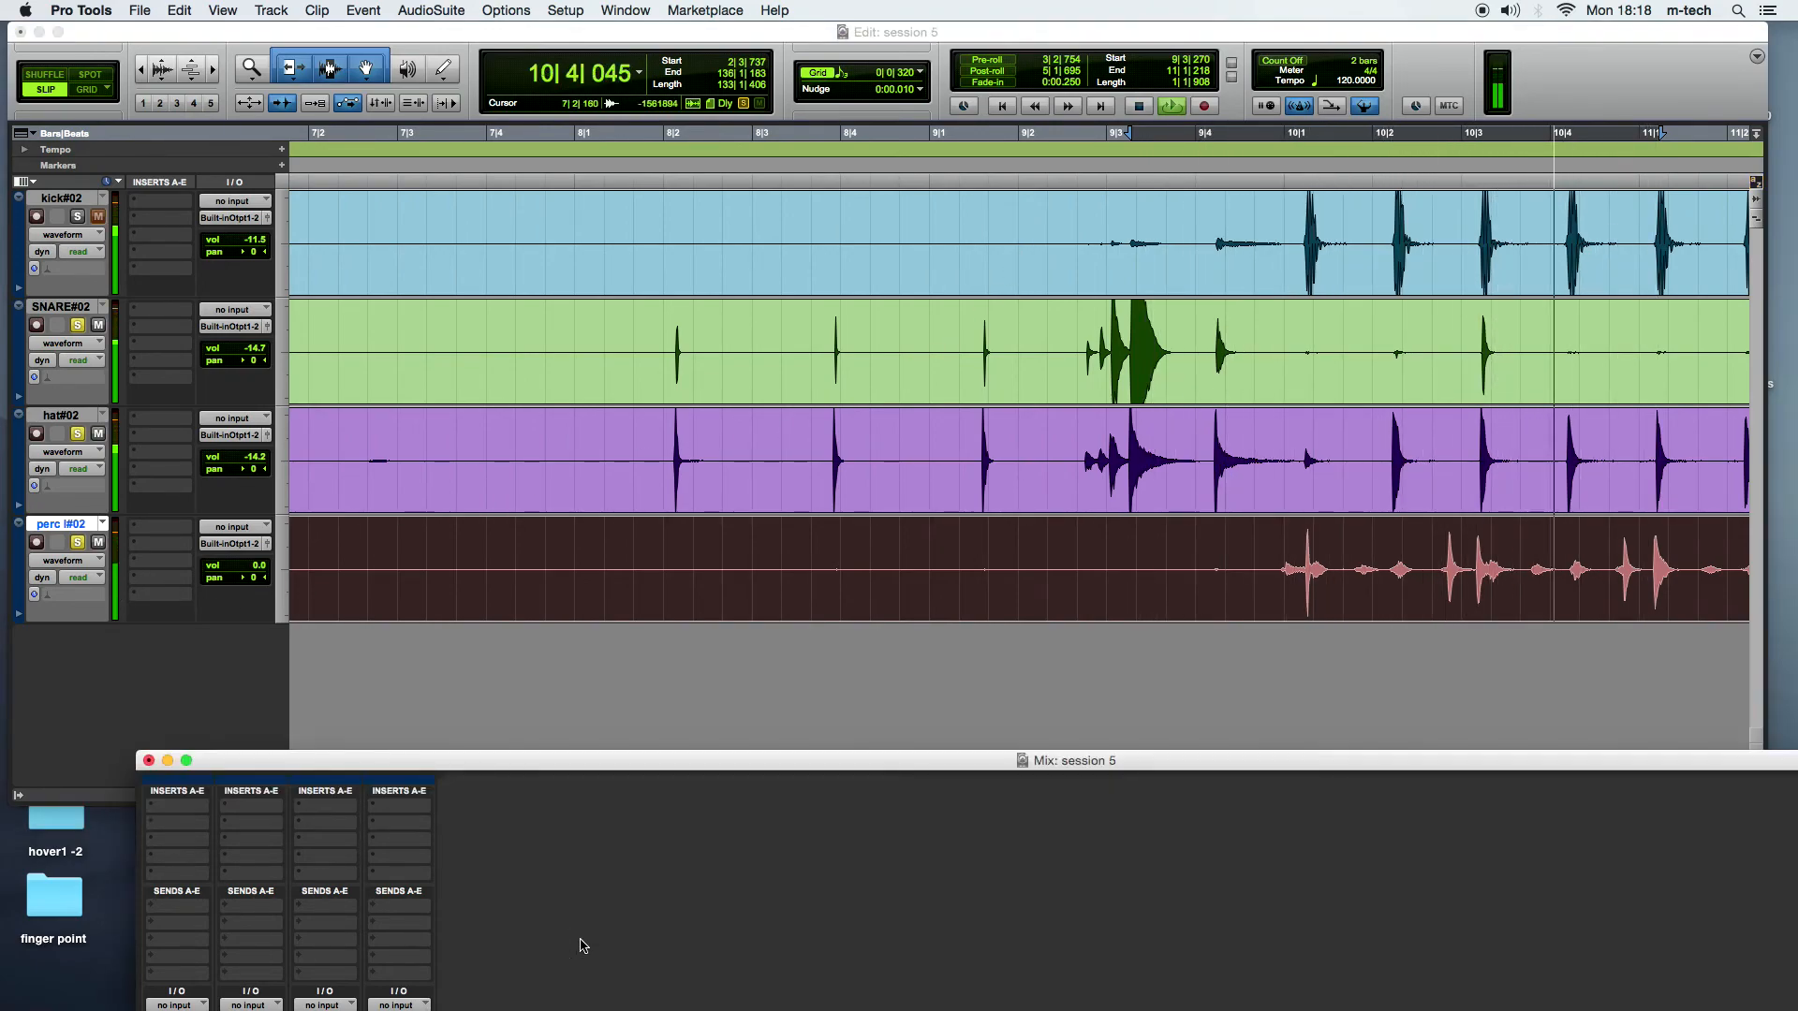
{"action": "left_click_drag", "start_coordinate": [330, 760], "coordinate": [332, 368]}
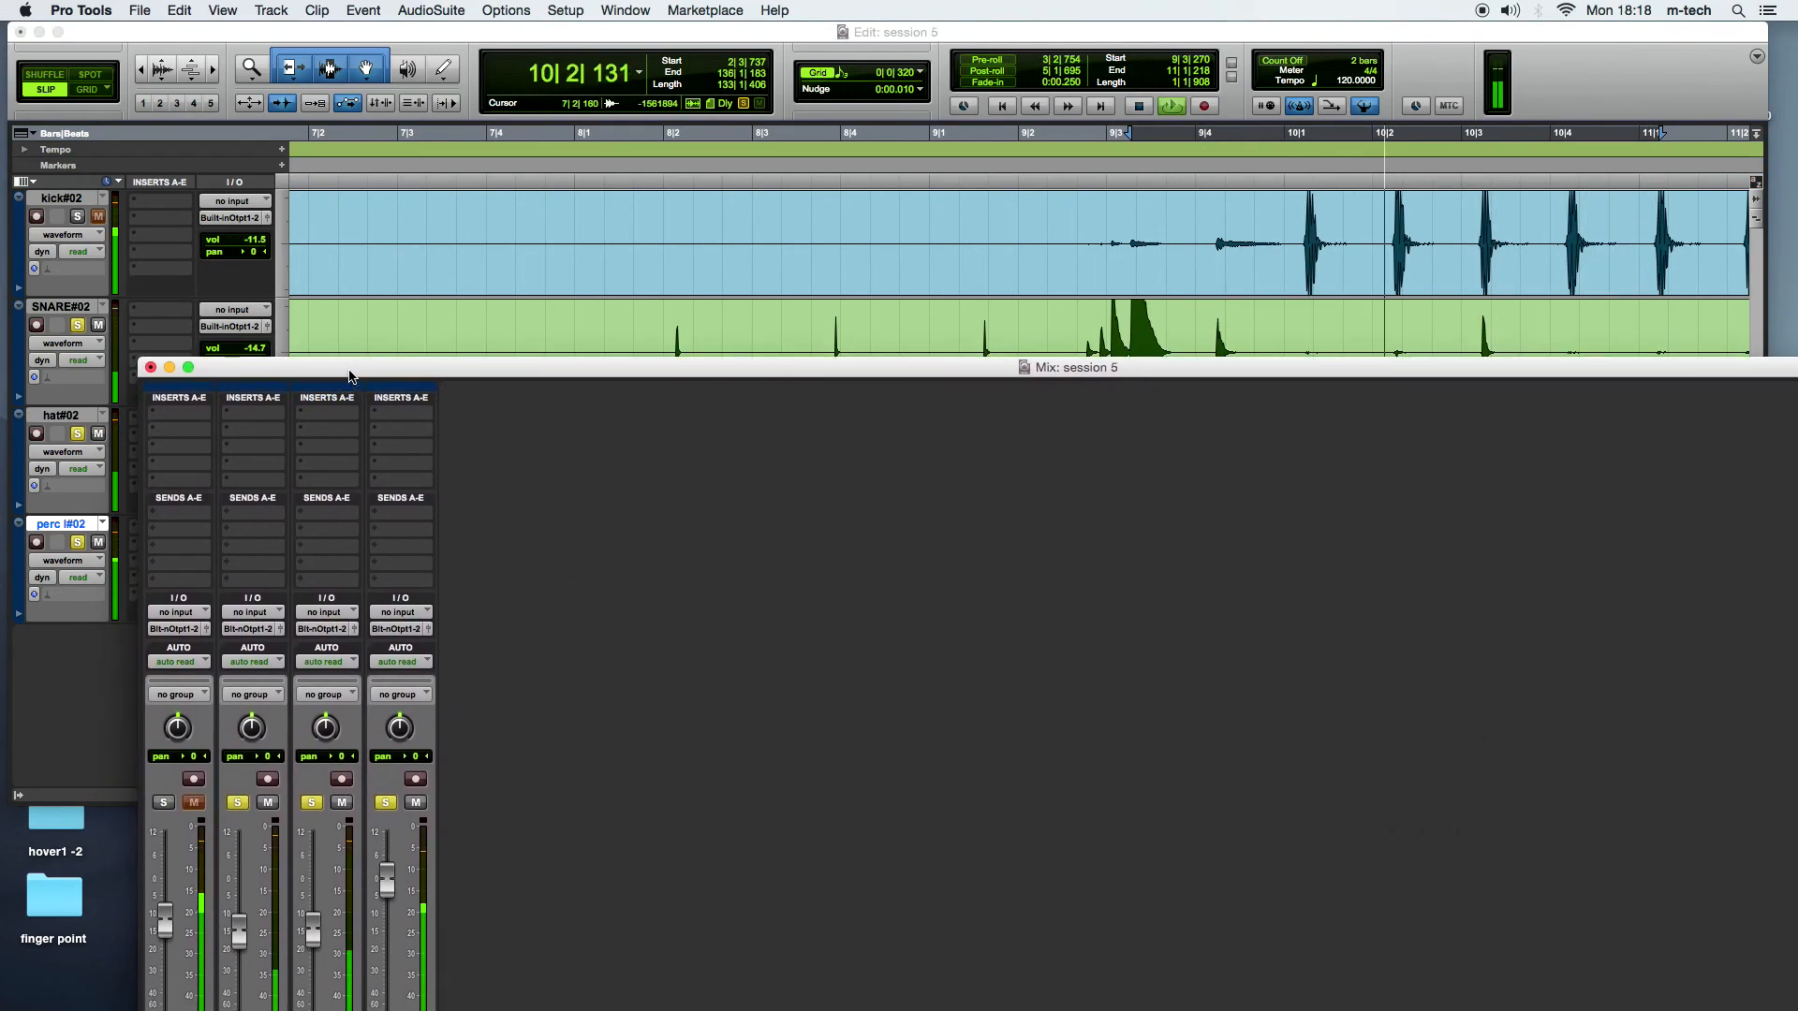
{"action": "left_click_drag", "start_coordinate": [386, 880], "coordinate": [391, 908]}
{"action": "left_click_drag", "start_coordinate": [543, 368], "coordinate": [444, 789]}
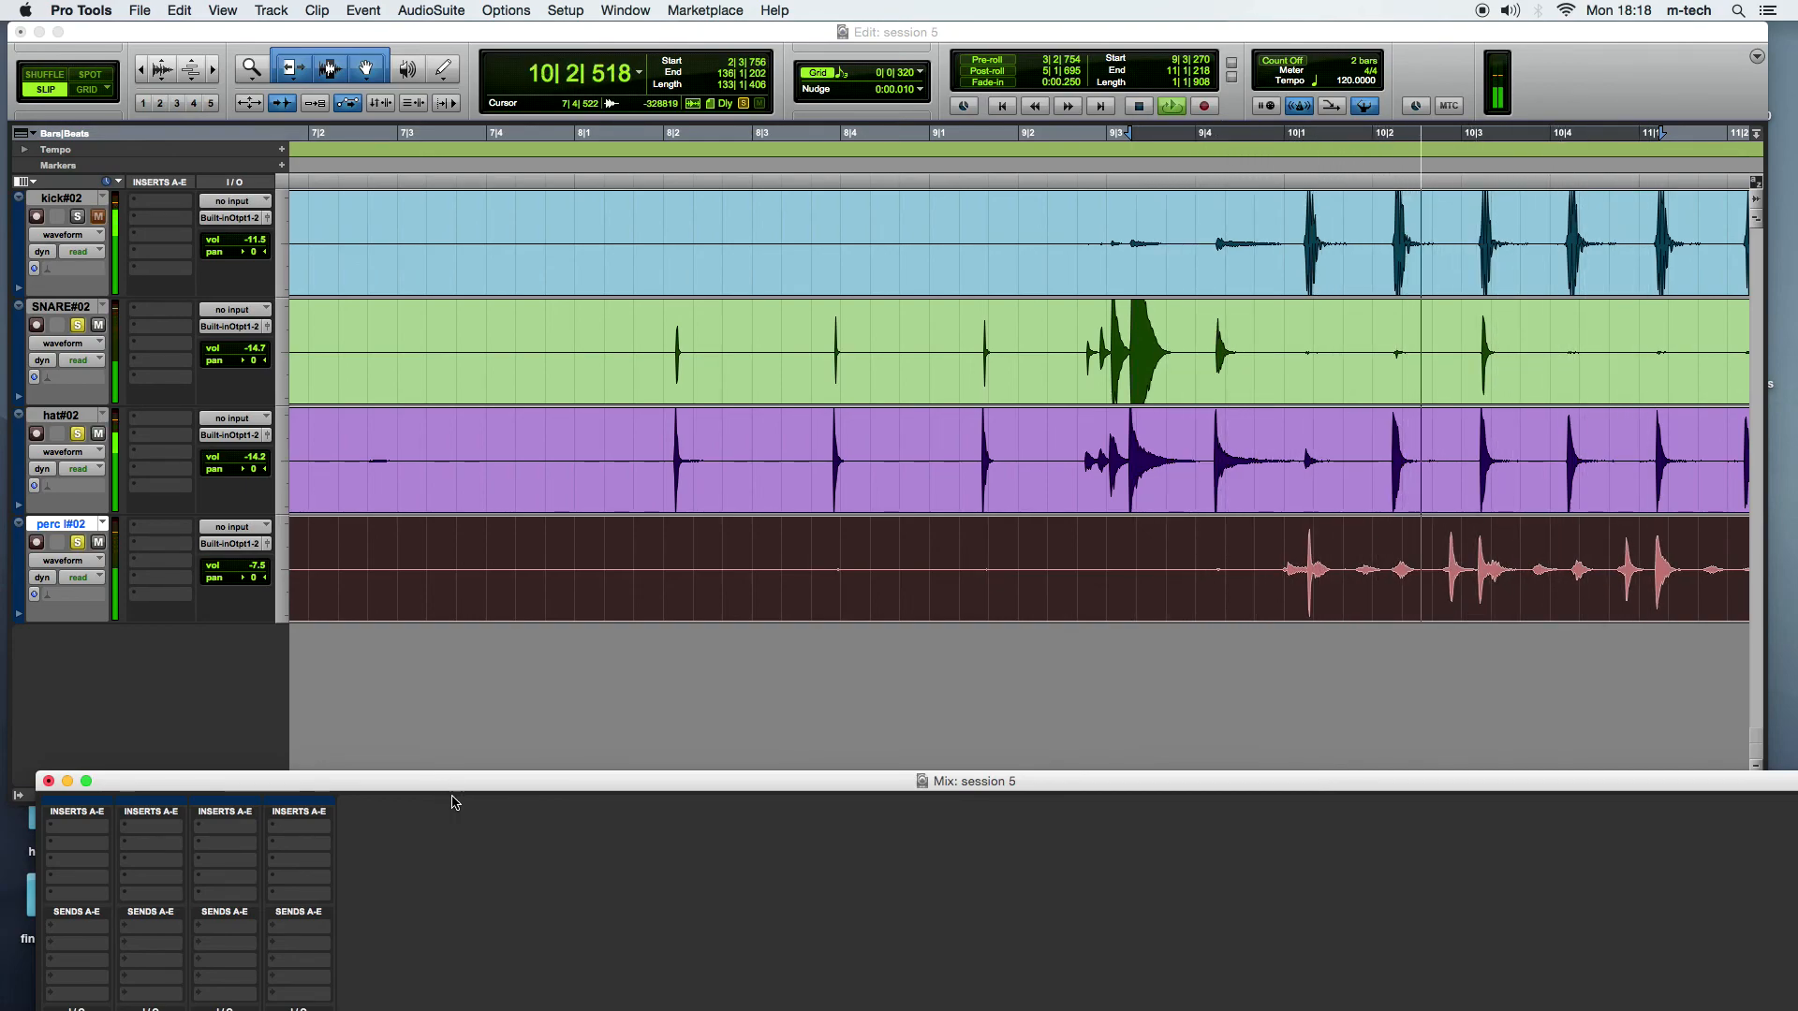
{"action": "left_click", "coordinate": [549, 717]}
{"action": "key", "text": "space"}
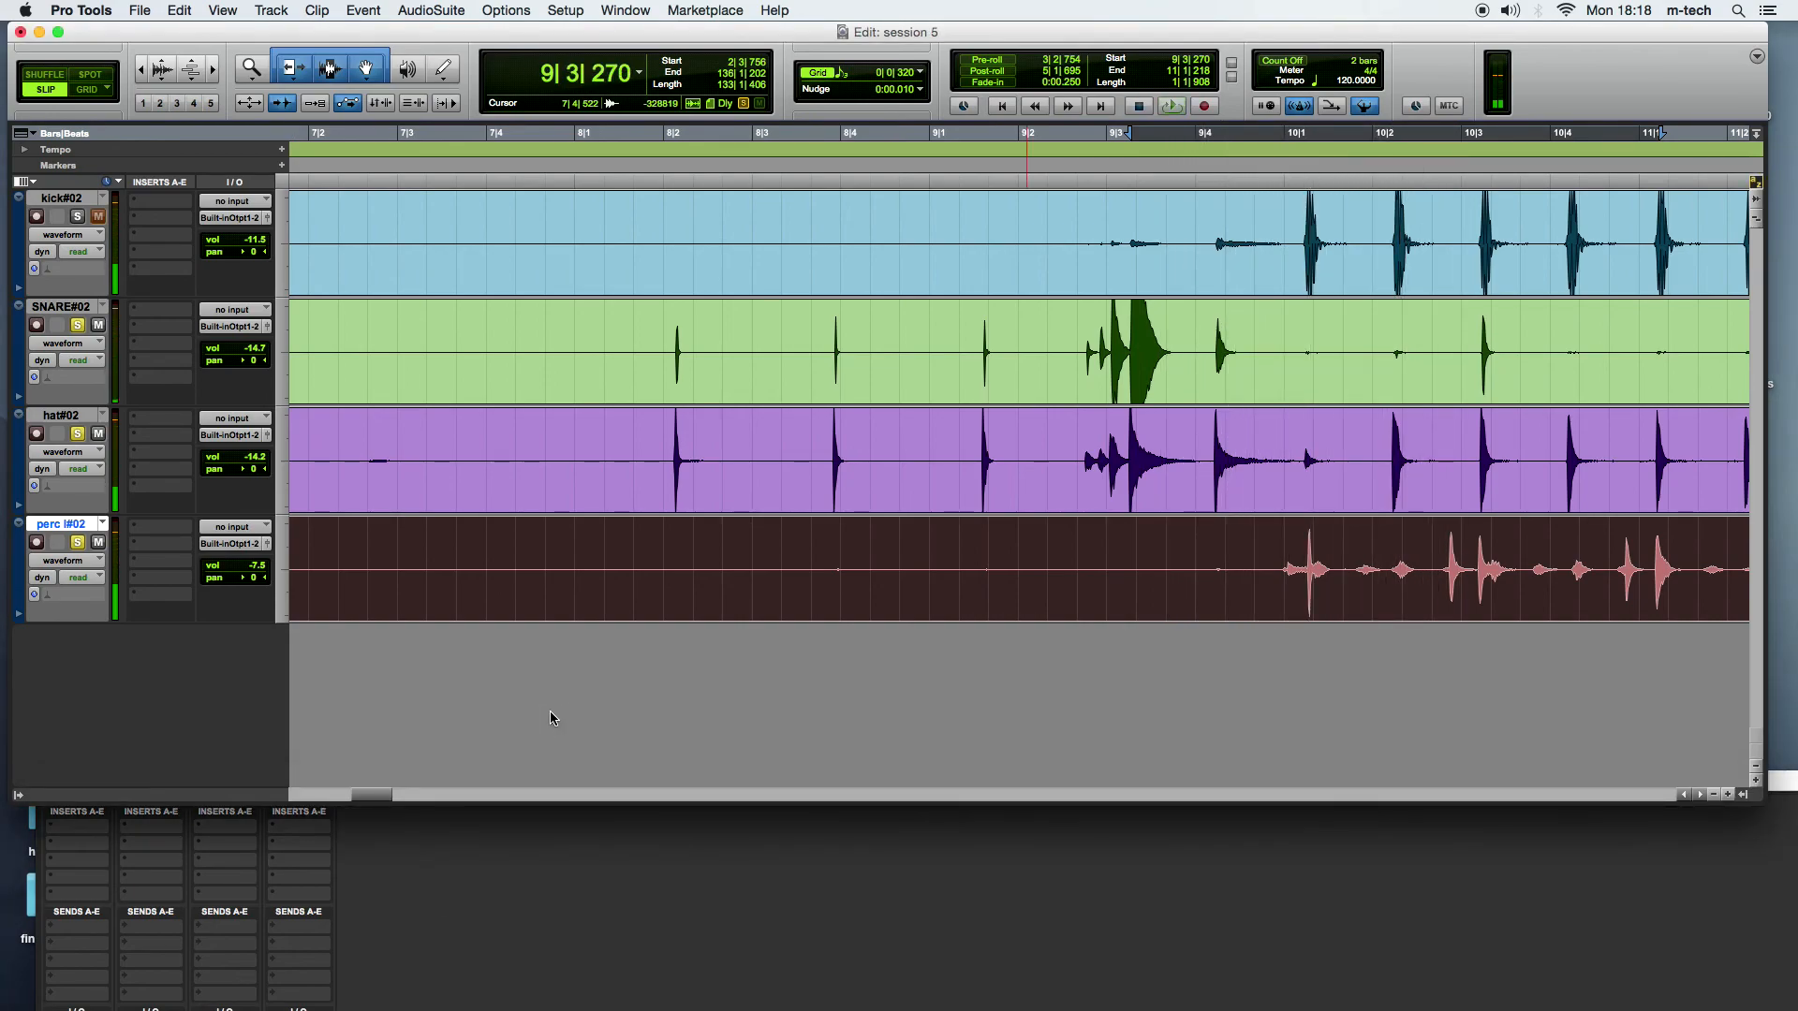
Step: Extend the start of the percussion clip back to 2|1|202 and place the timeline cursor at 2|1|327
{"action": "left_click", "coordinate": [374, 794]}
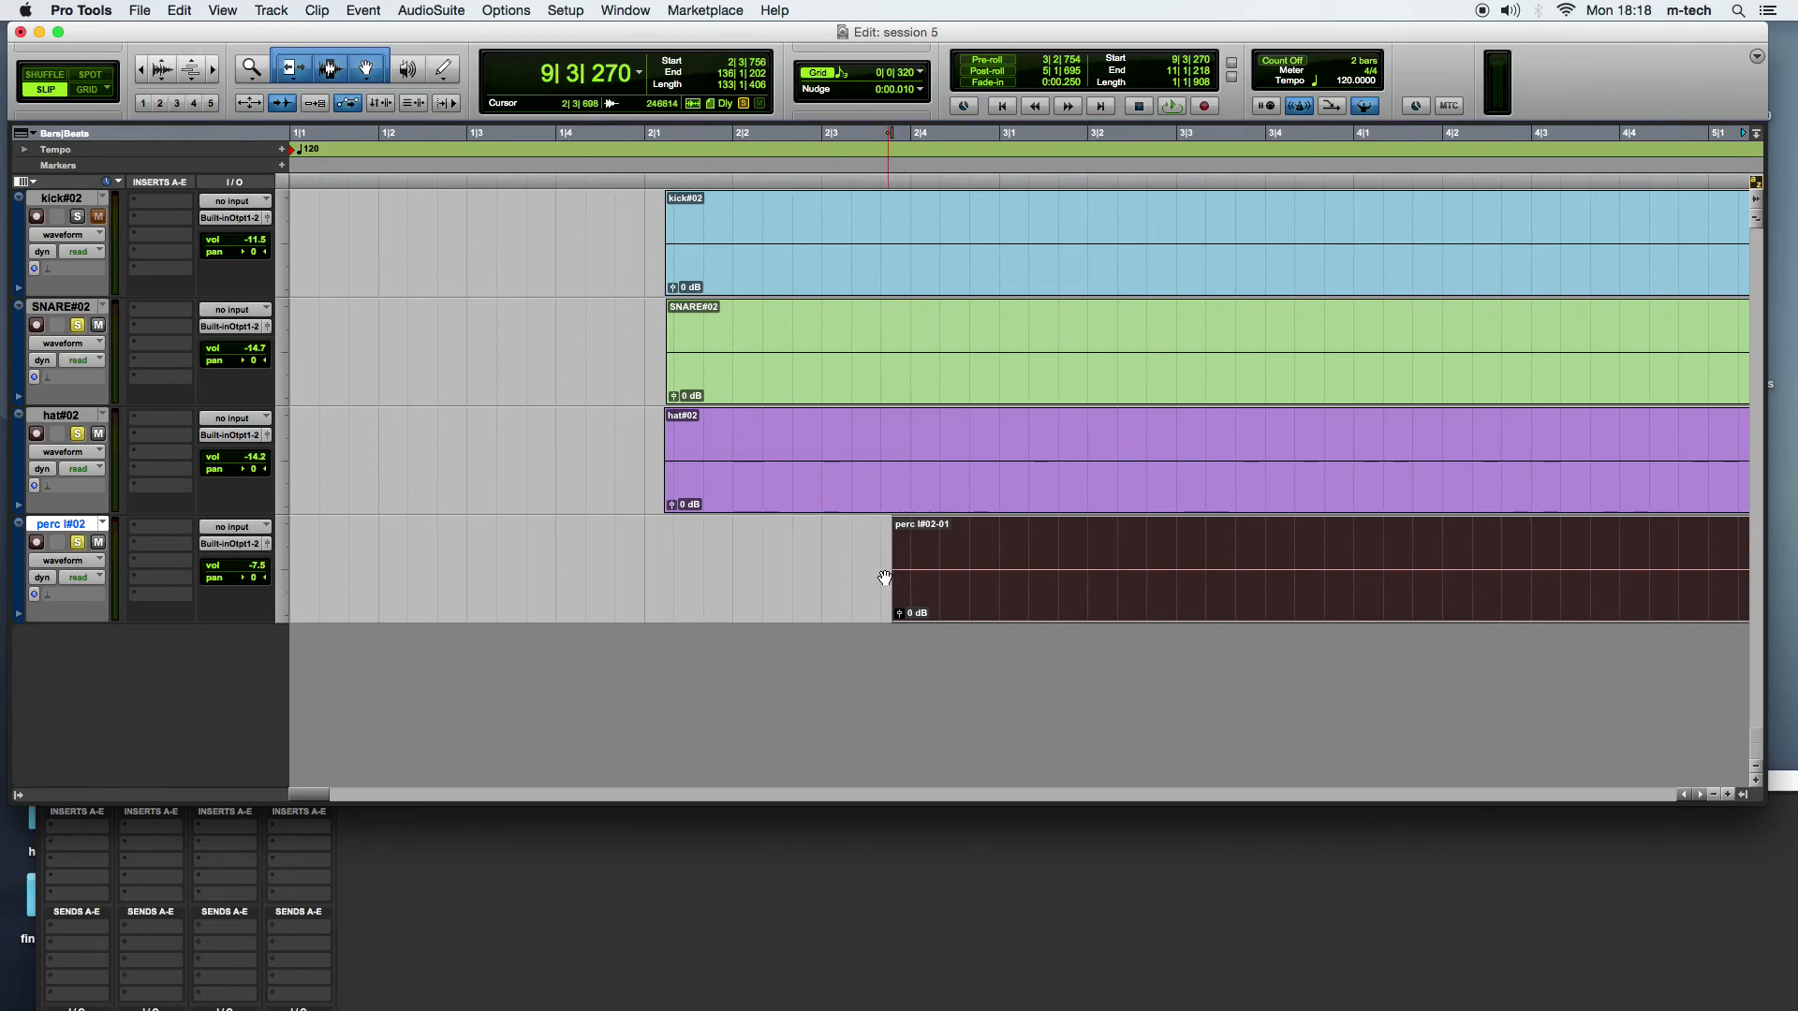
{"action": "left_click_drag", "start_coordinate": [888, 583], "coordinate": [574, 562]}
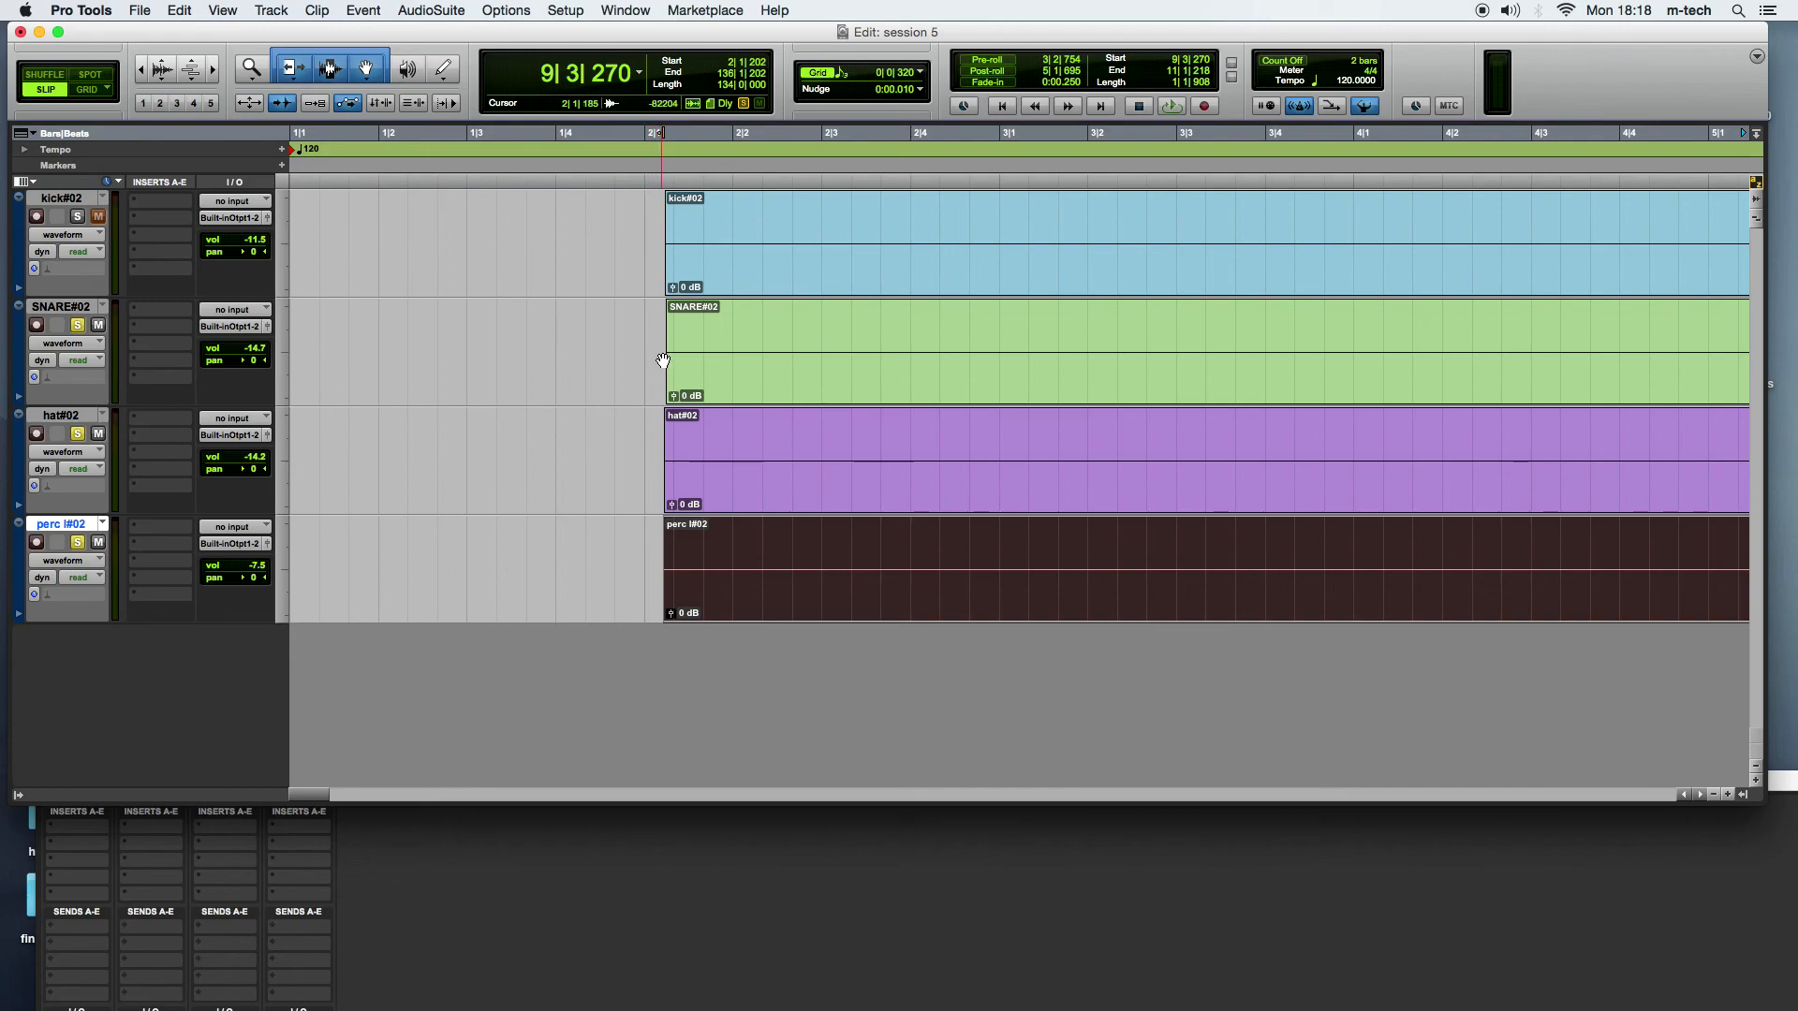
{"action": "left_click", "coordinate": [672, 145]}
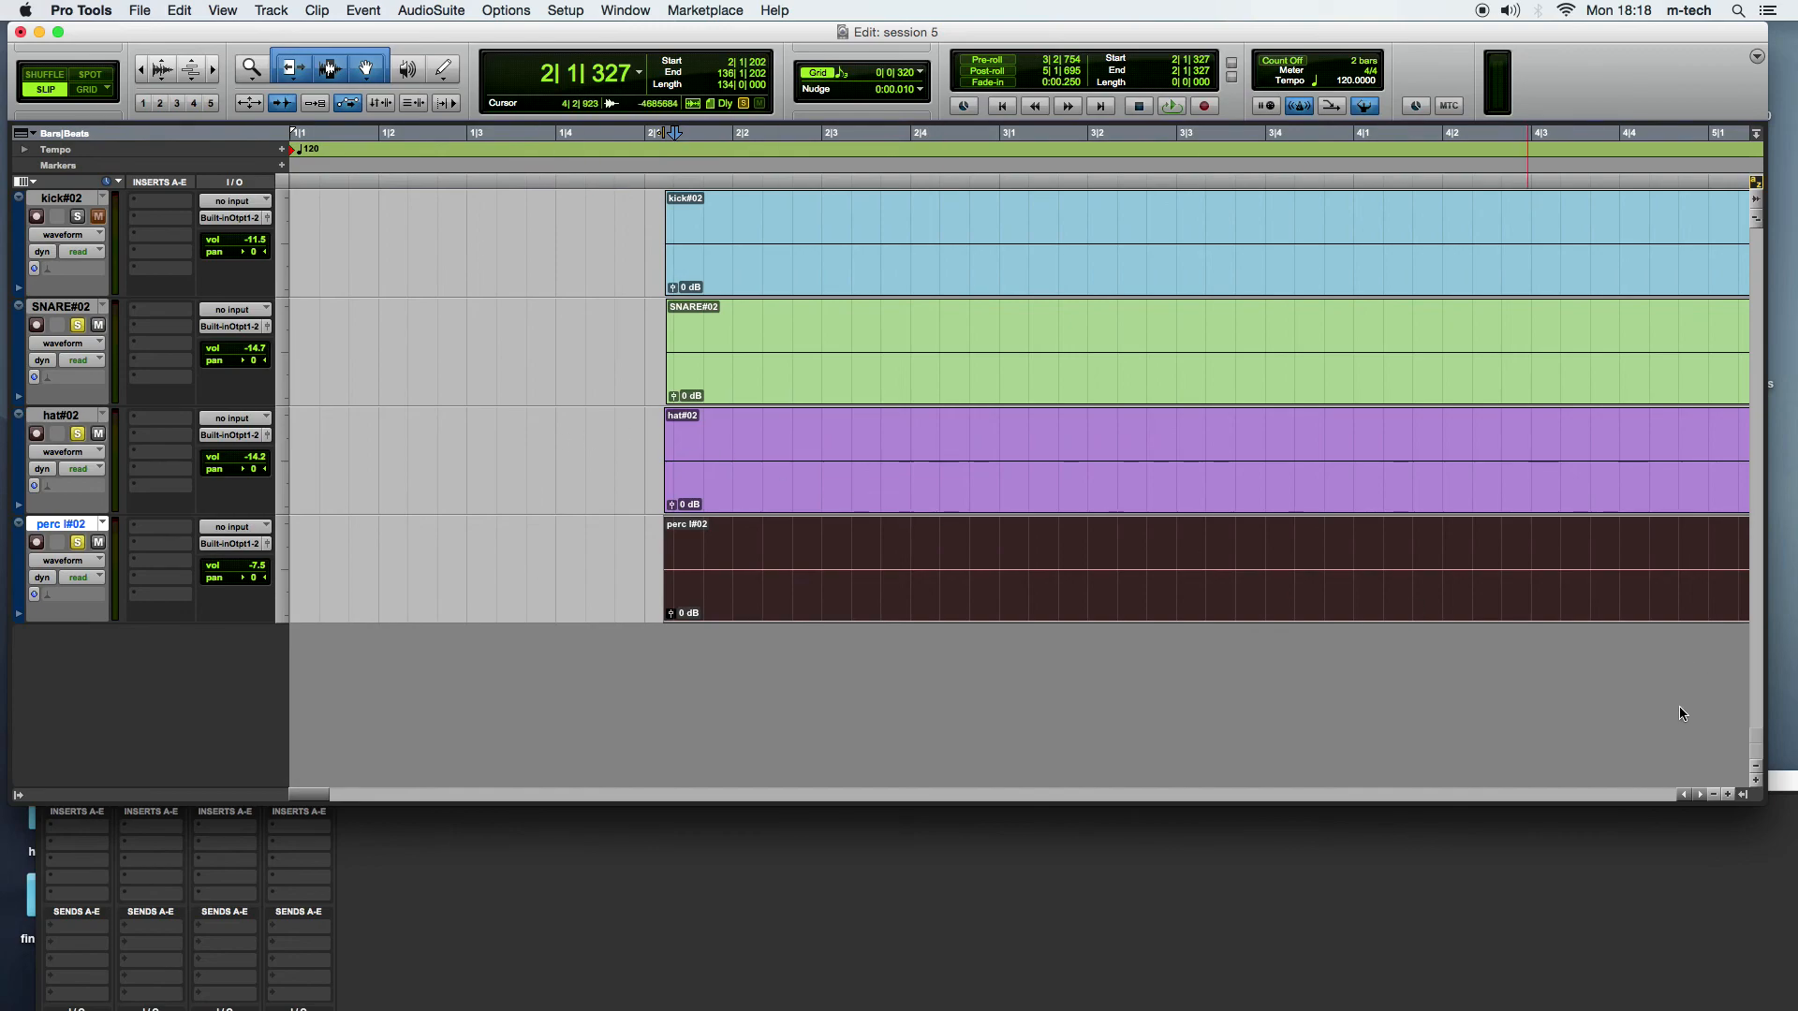
Step: Move the SNARE#02 clip slightly earlier to 2|1|231, lining its start up with the kick clip
{"action": "left_click", "coordinate": [1739, 798]}
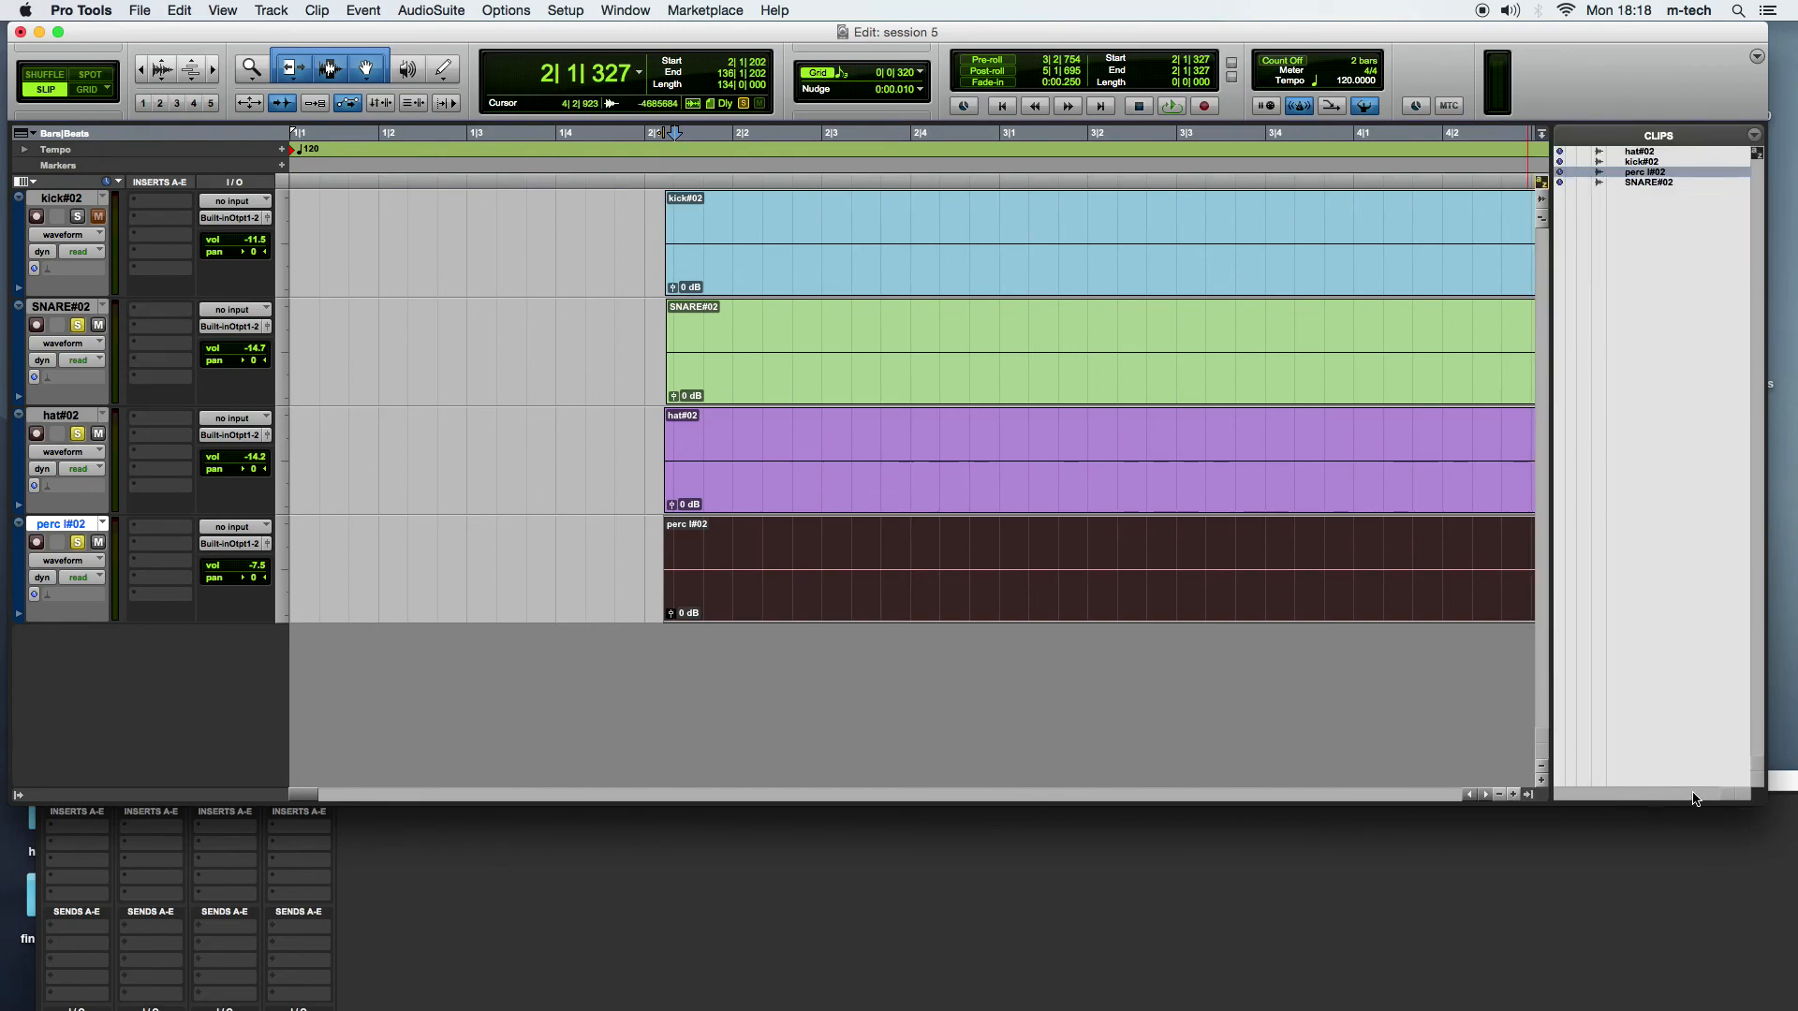
{"action": "left_click", "coordinate": [1530, 794]}
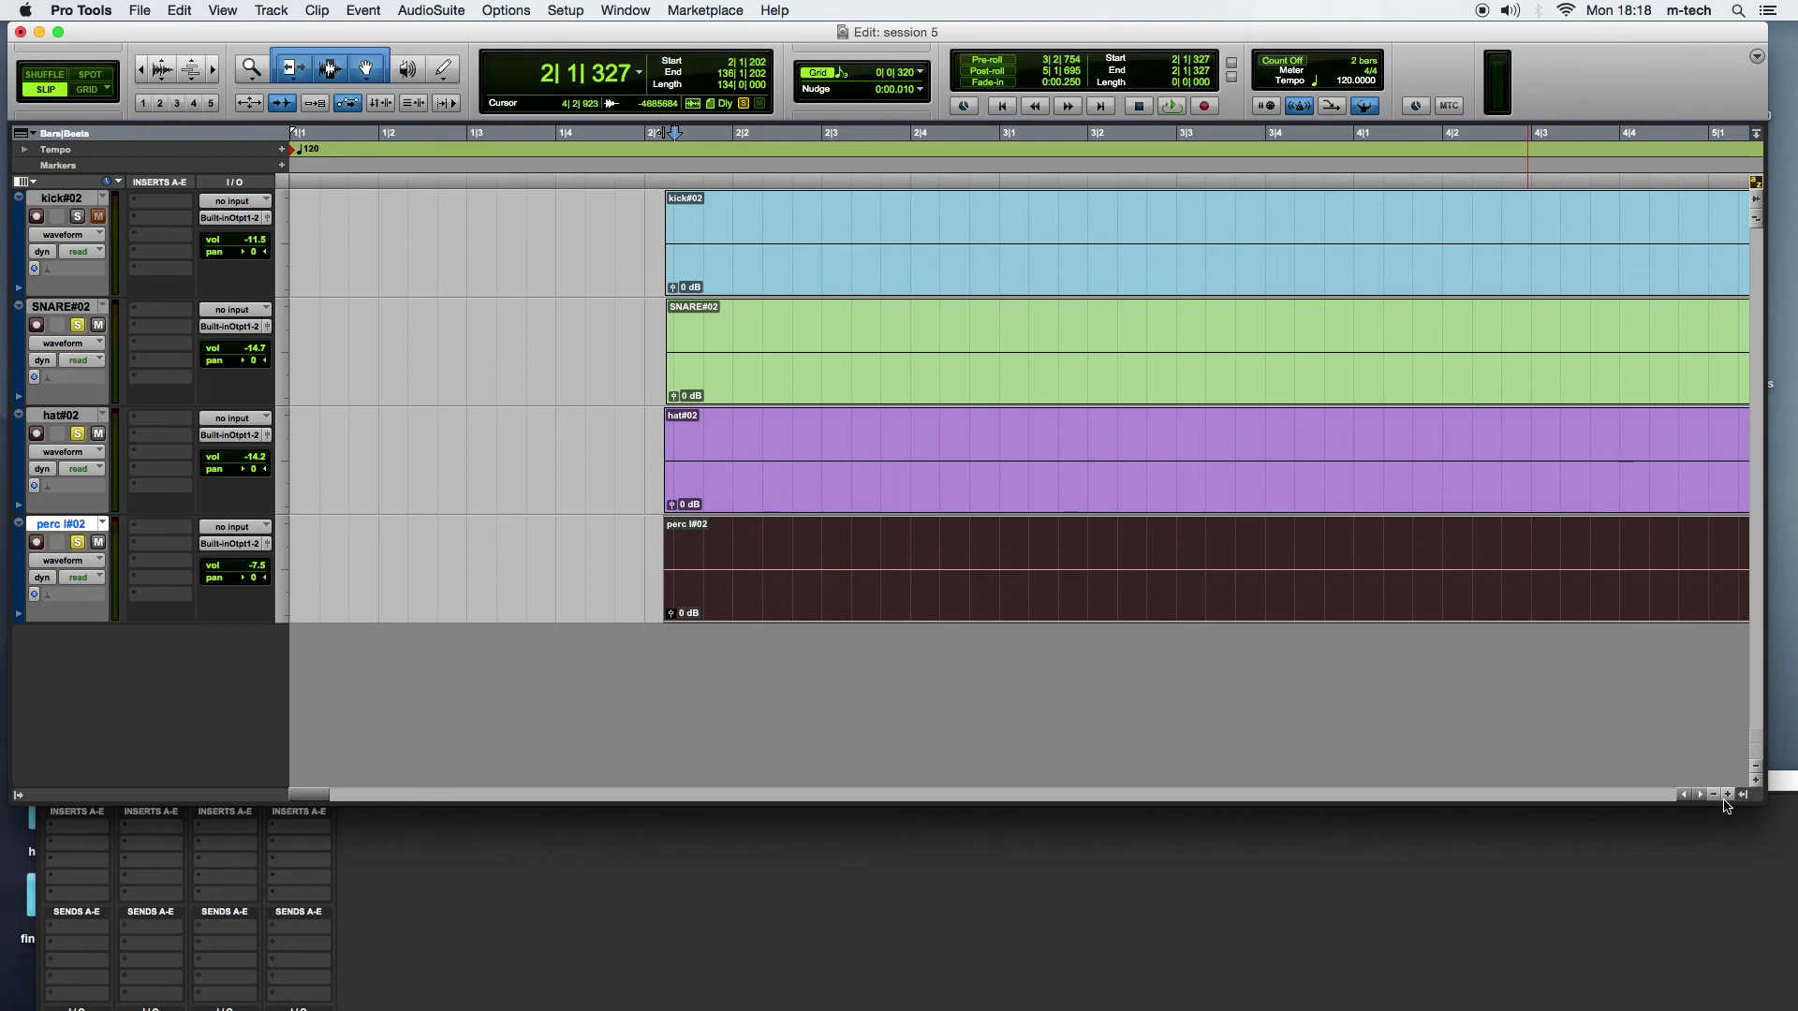
{"action": "left_click", "coordinate": [1729, 795]}
{"action": "left_click", "coordinate": [1729, 795]}
{"action": "left_click", "coordinate": [1729, 795]}
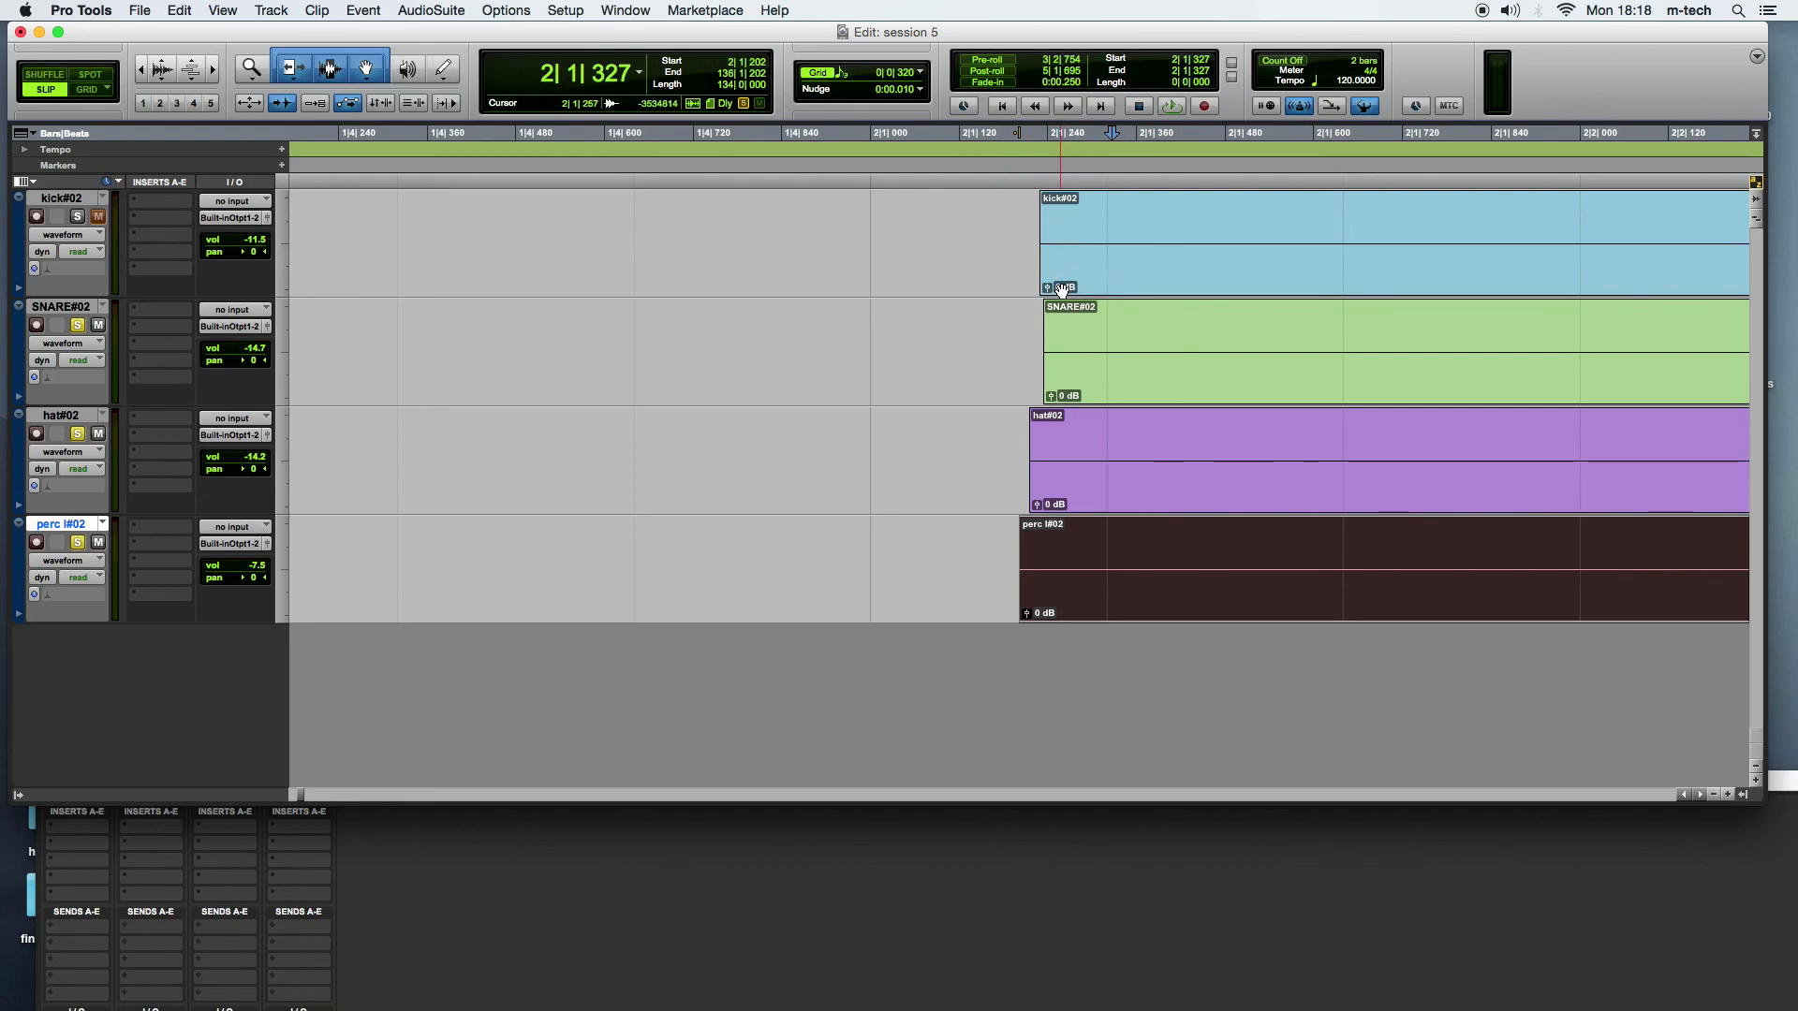
{"action": "left_click", "coordinate": [1079, 364]}
{"action": "left_click_drag", "start_coordinate": [1079, 364], "coordinate": [1075, 365]}
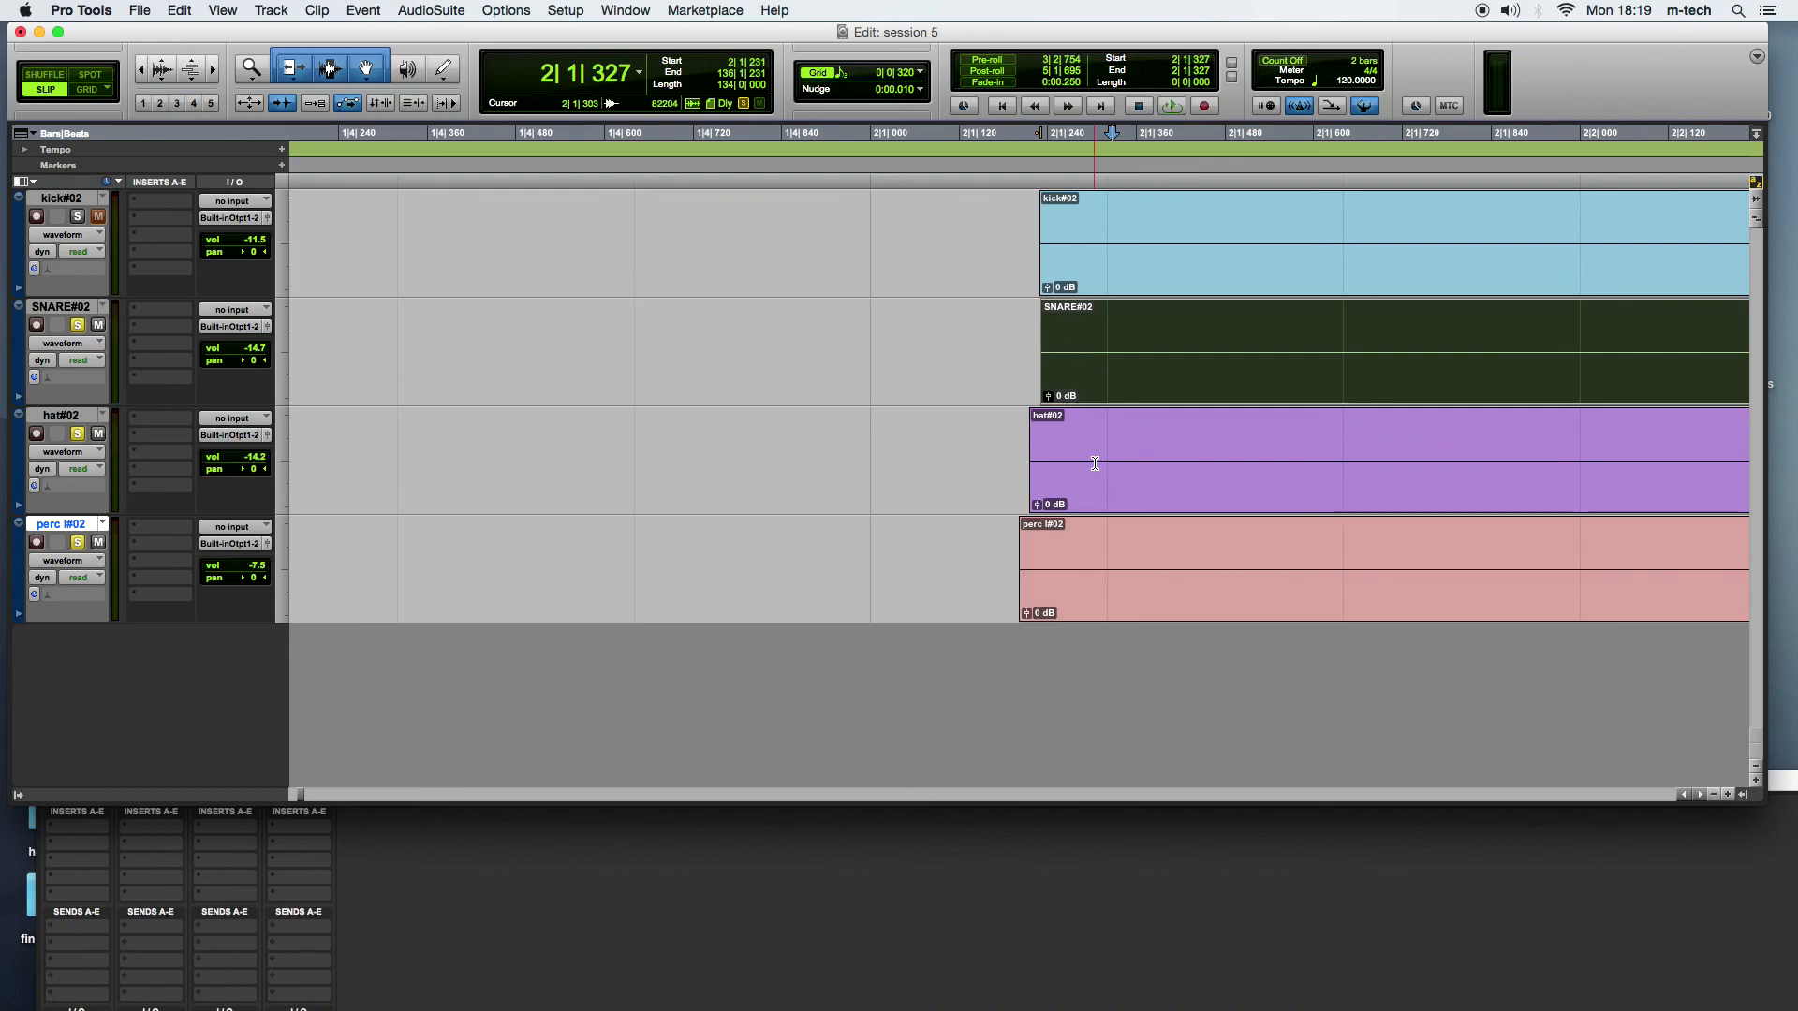
Step: Move the hat#02 clip slightly later to 2|1|233, lining its start up with the snare clip
{"action": "left_click", "coordinate": [1095, 463]}
{"action": "left_click", "coordinate": [1081, 479]}
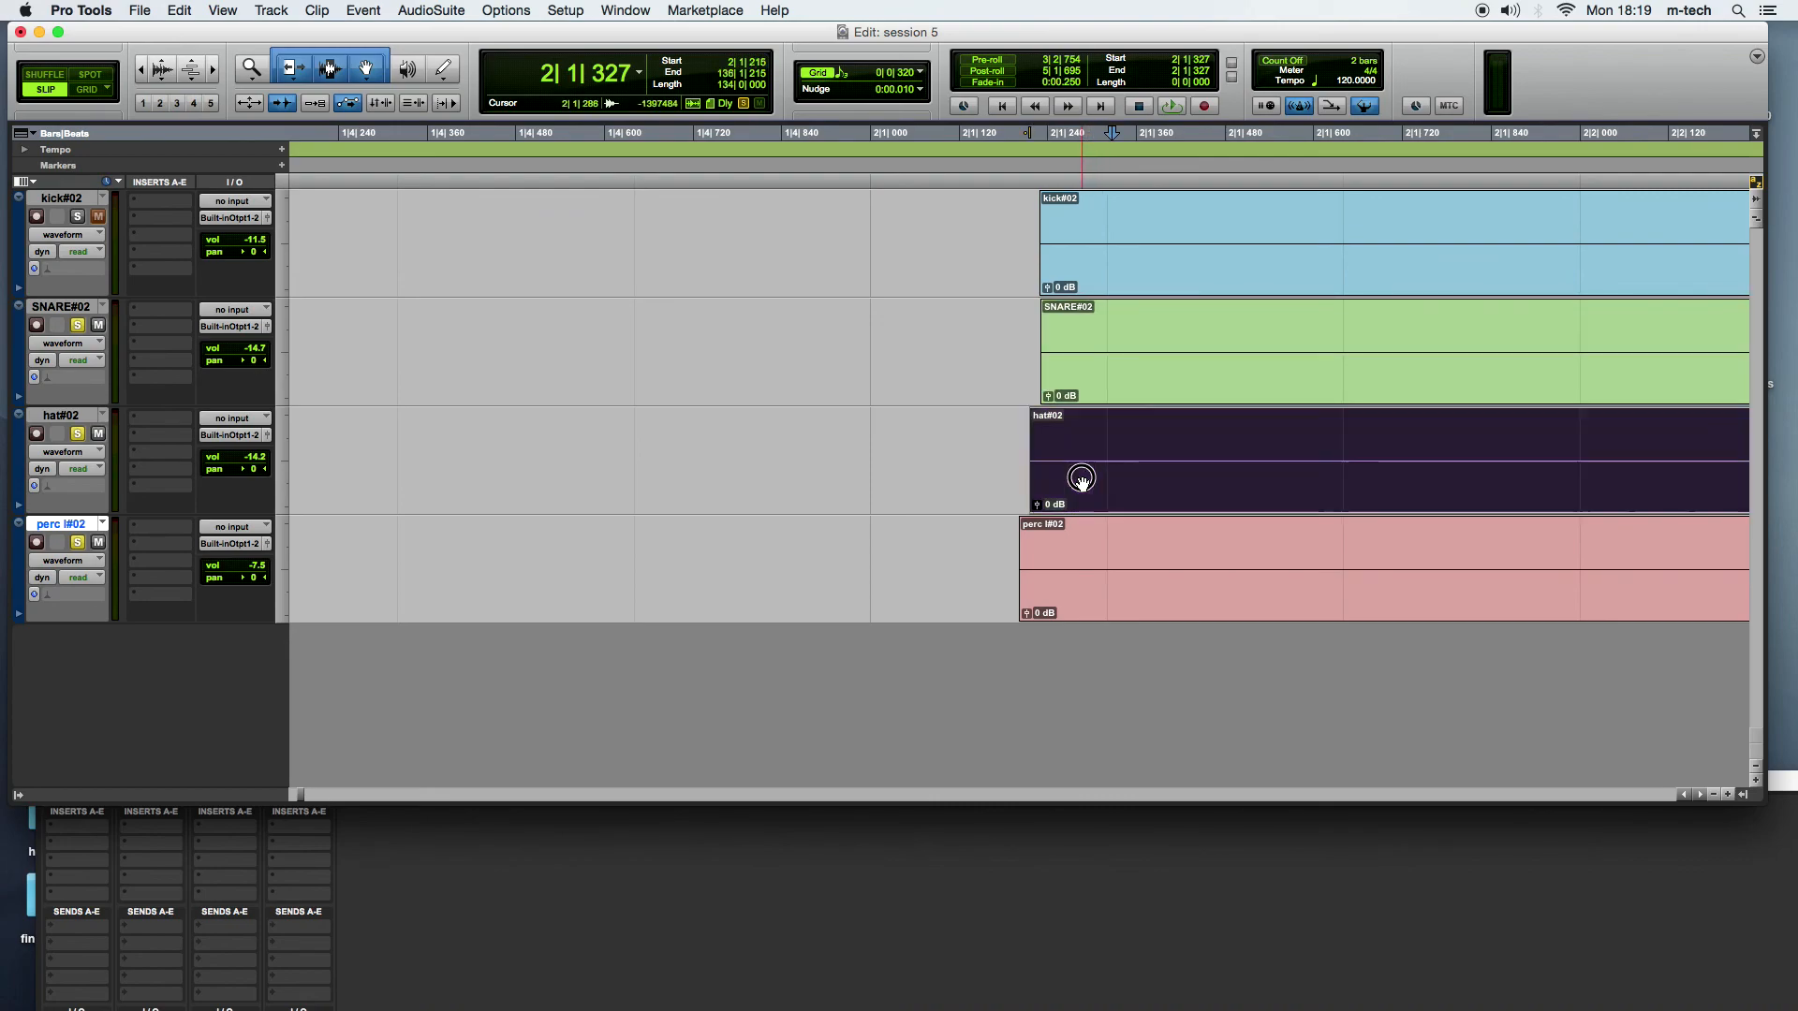
{"action": "double_click", "coordinate": [1082, 480]}
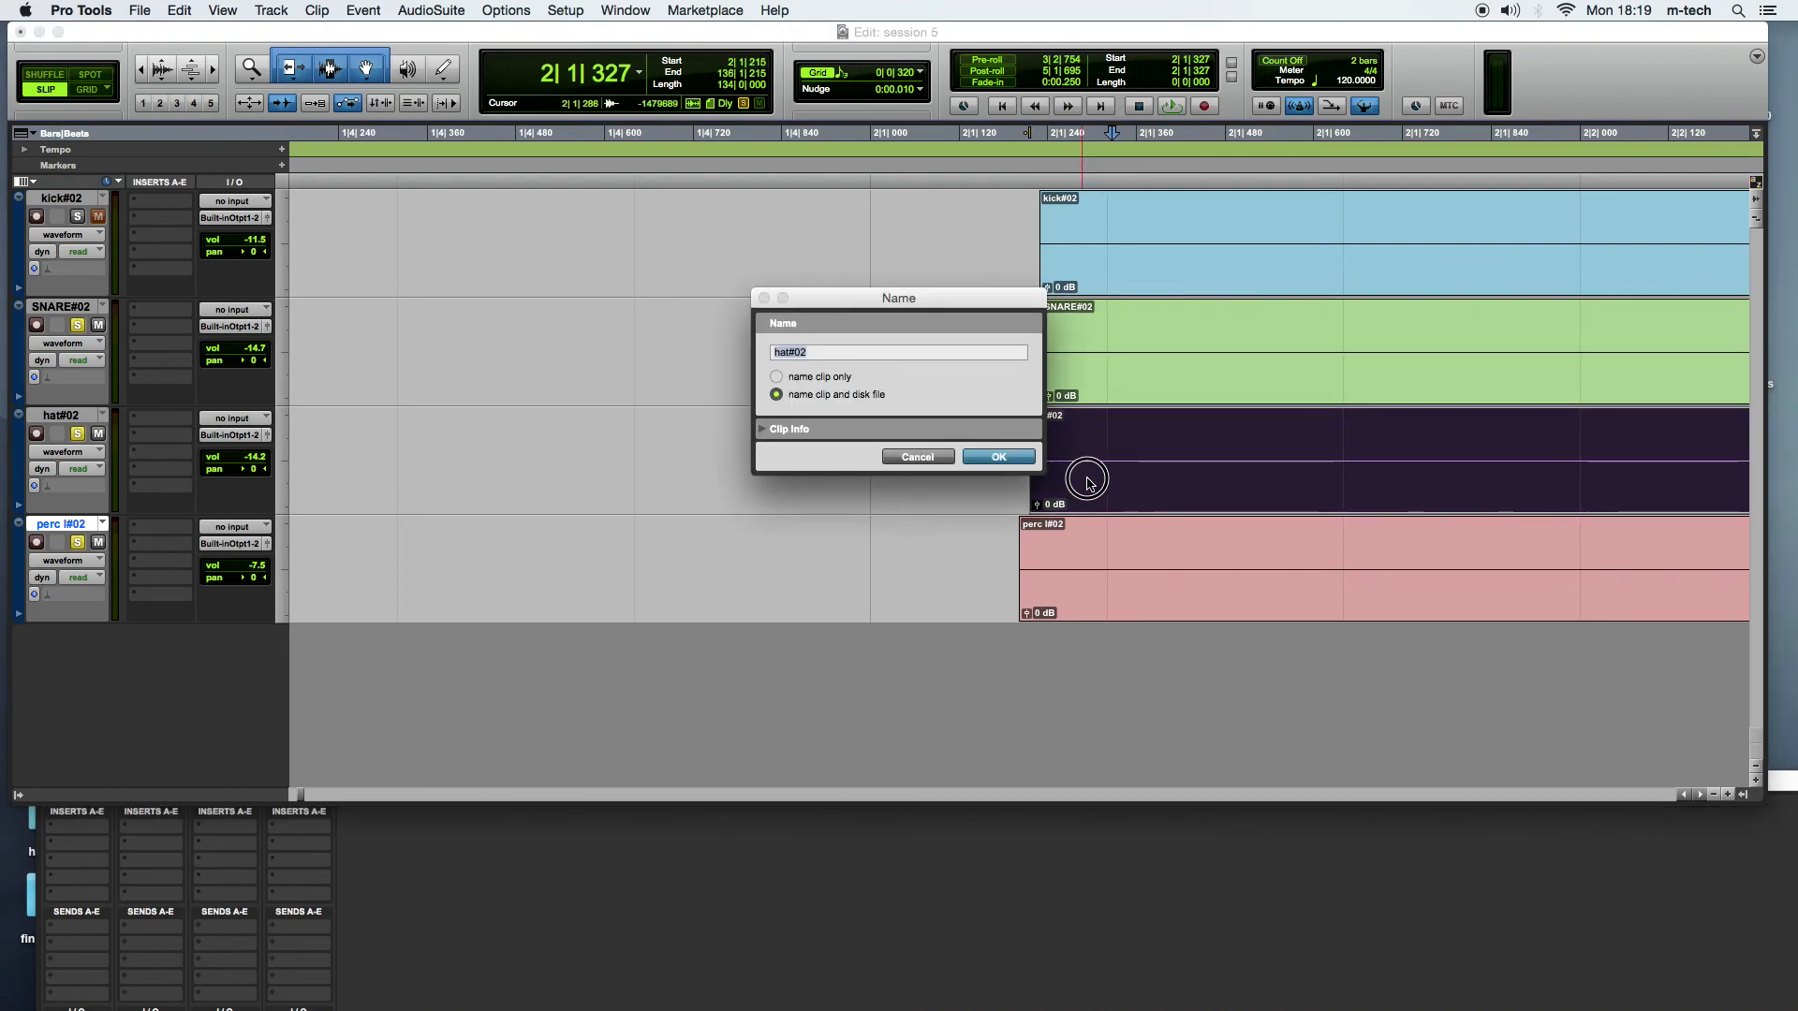
{"action": "left_click", "coordinate": [952, 456]}
{"action": "left_click", "coordinate": [1148, 483]}
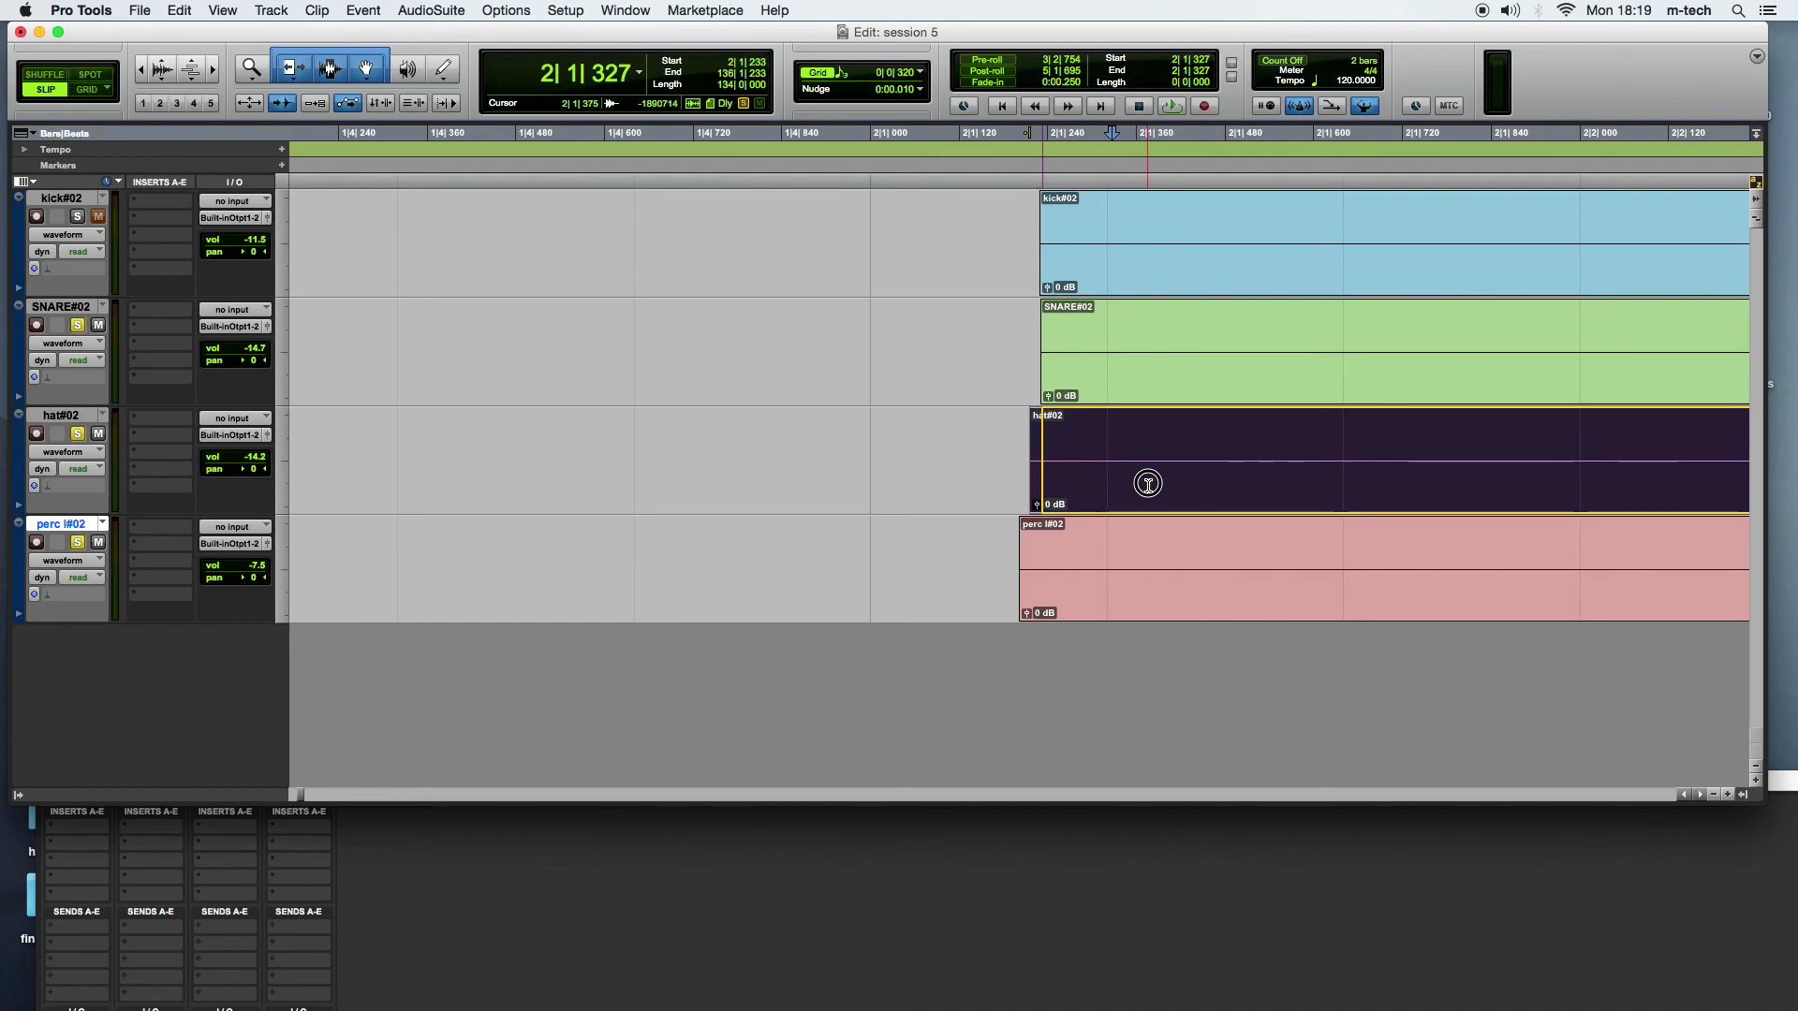
Step: Move the perc l#02 clip later to 2|1|231 to match the other clip starts, and select the kick clip
{"action": "left_click", "coordinate": [1129, 586]}
{"action": "left_click_drag", "start_coordinate": [1142, 581], "coordinate": [1147, 584]}
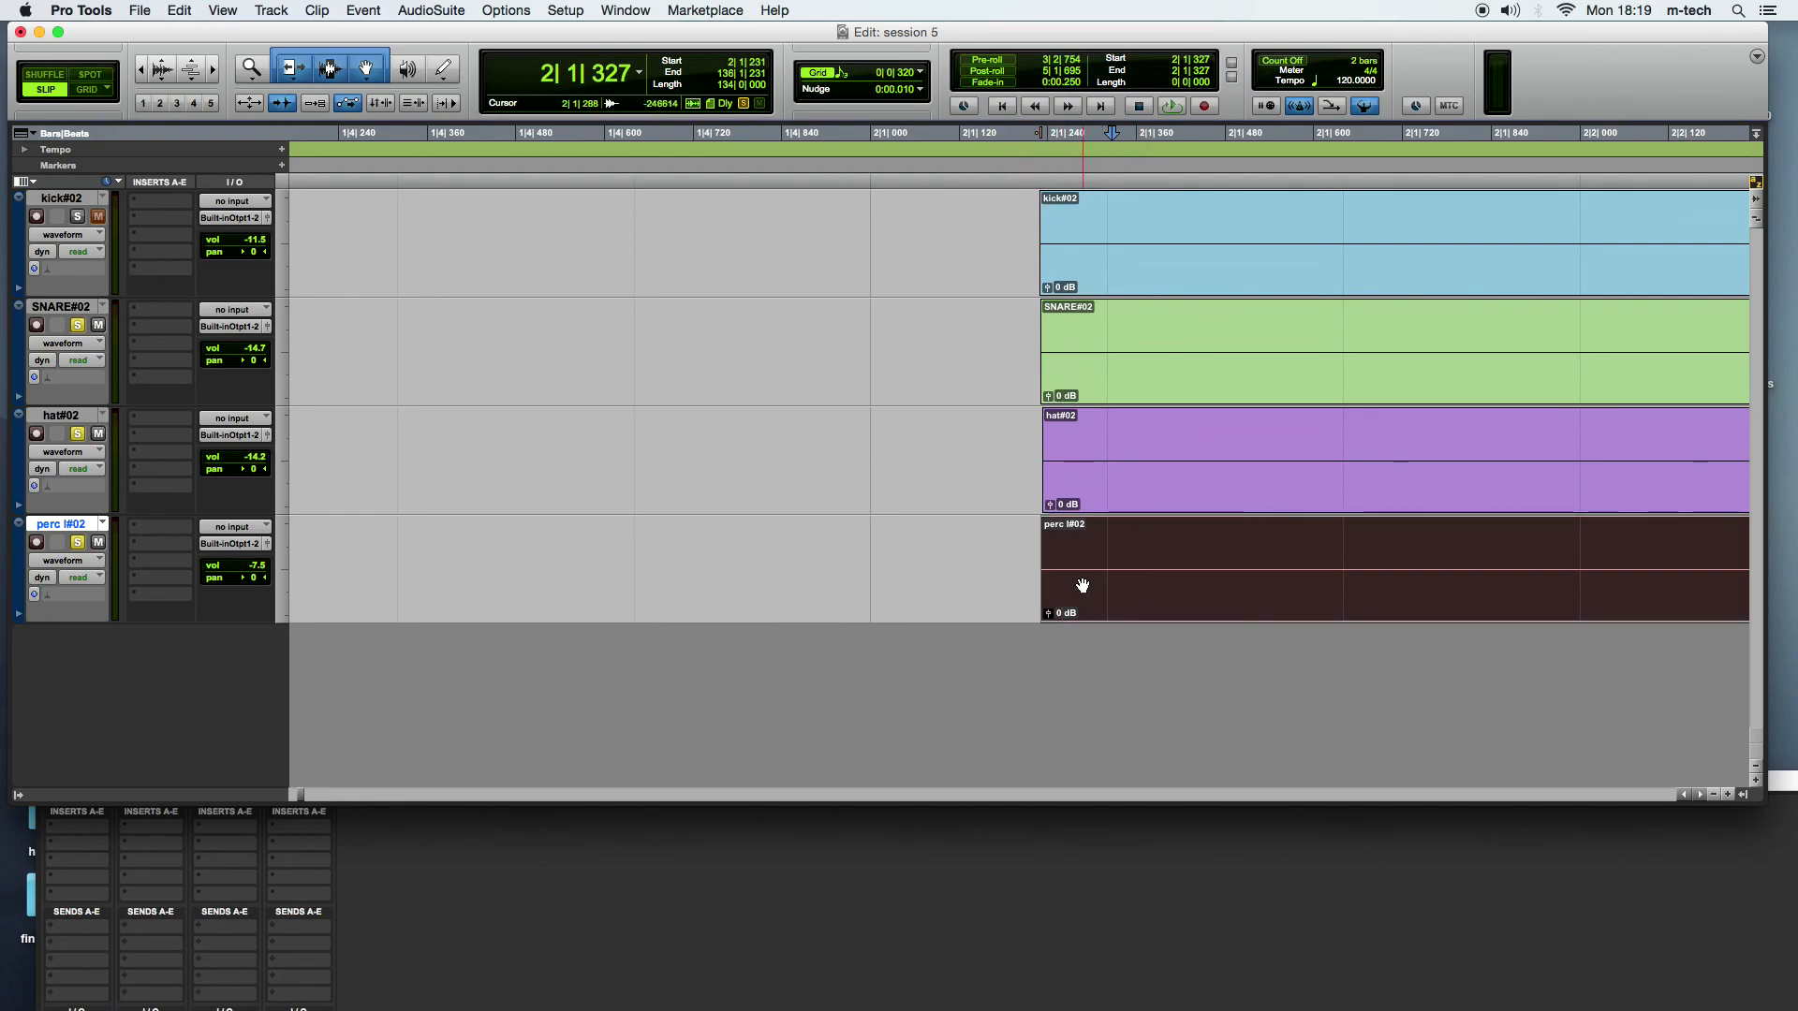
{"action": "left_click", "coordinate": [1064, 236]}
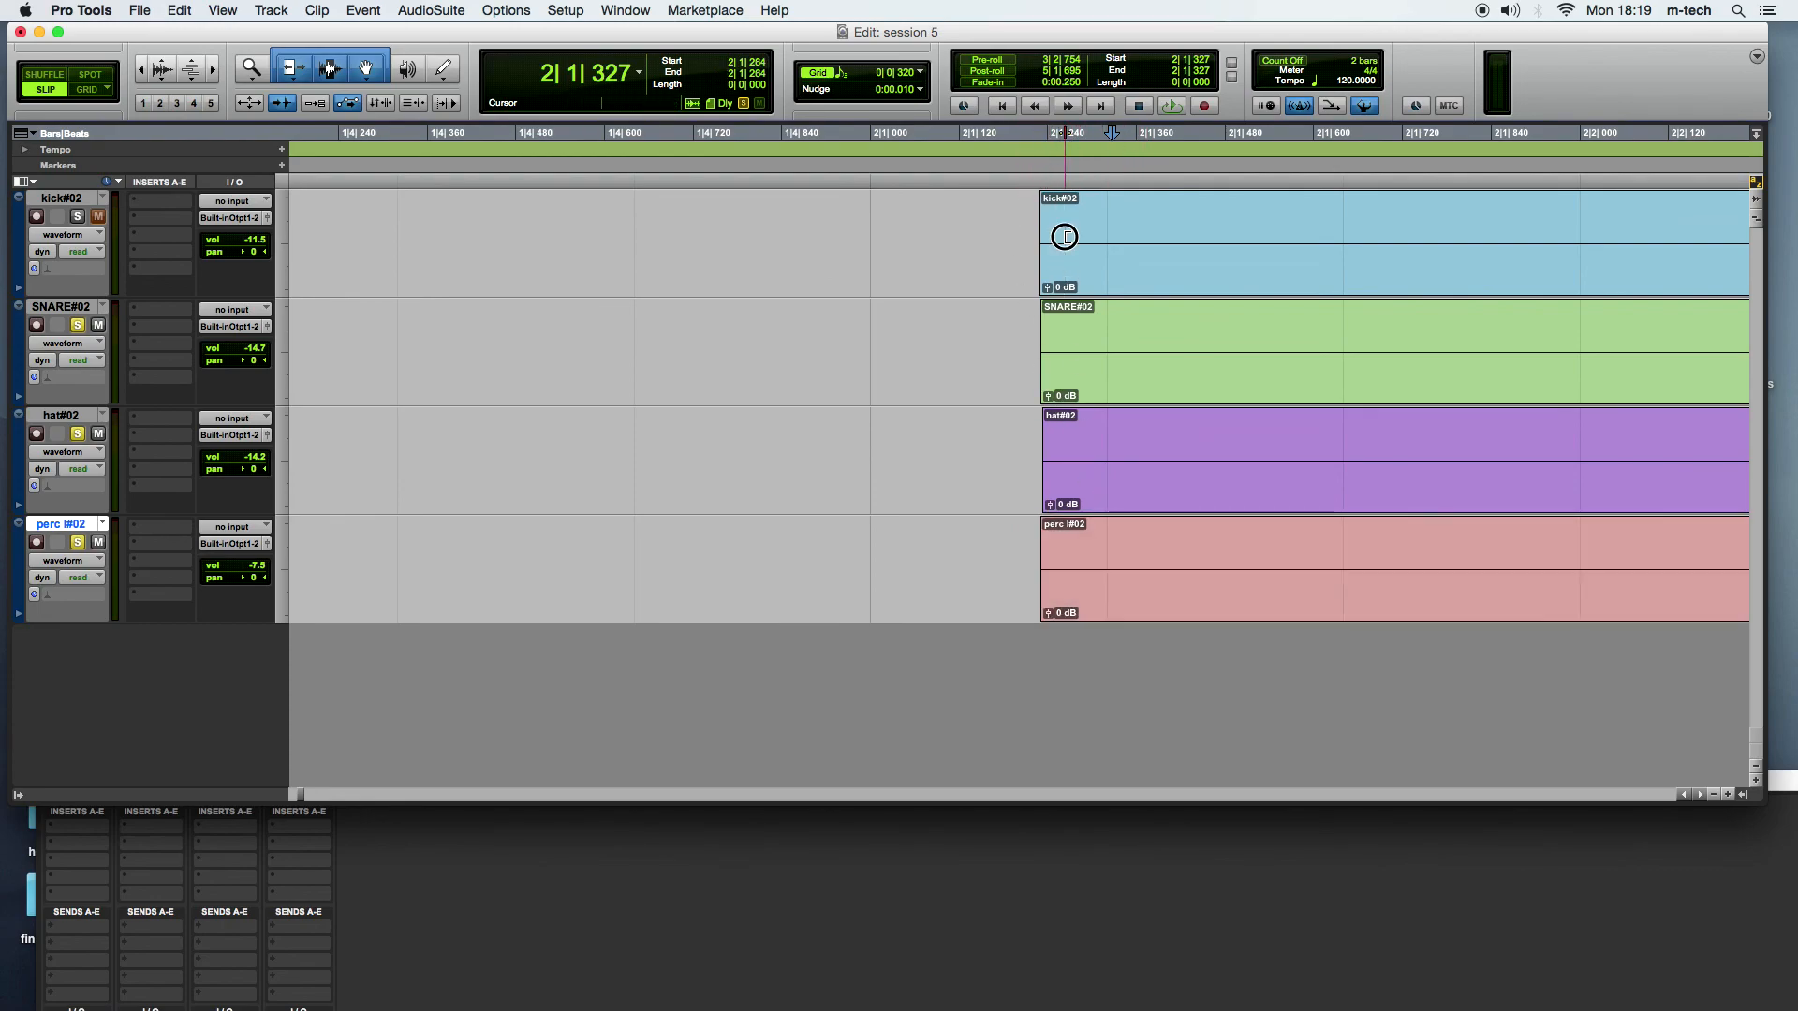
{"action": "left_click", "coordinate": [1056, 273]}
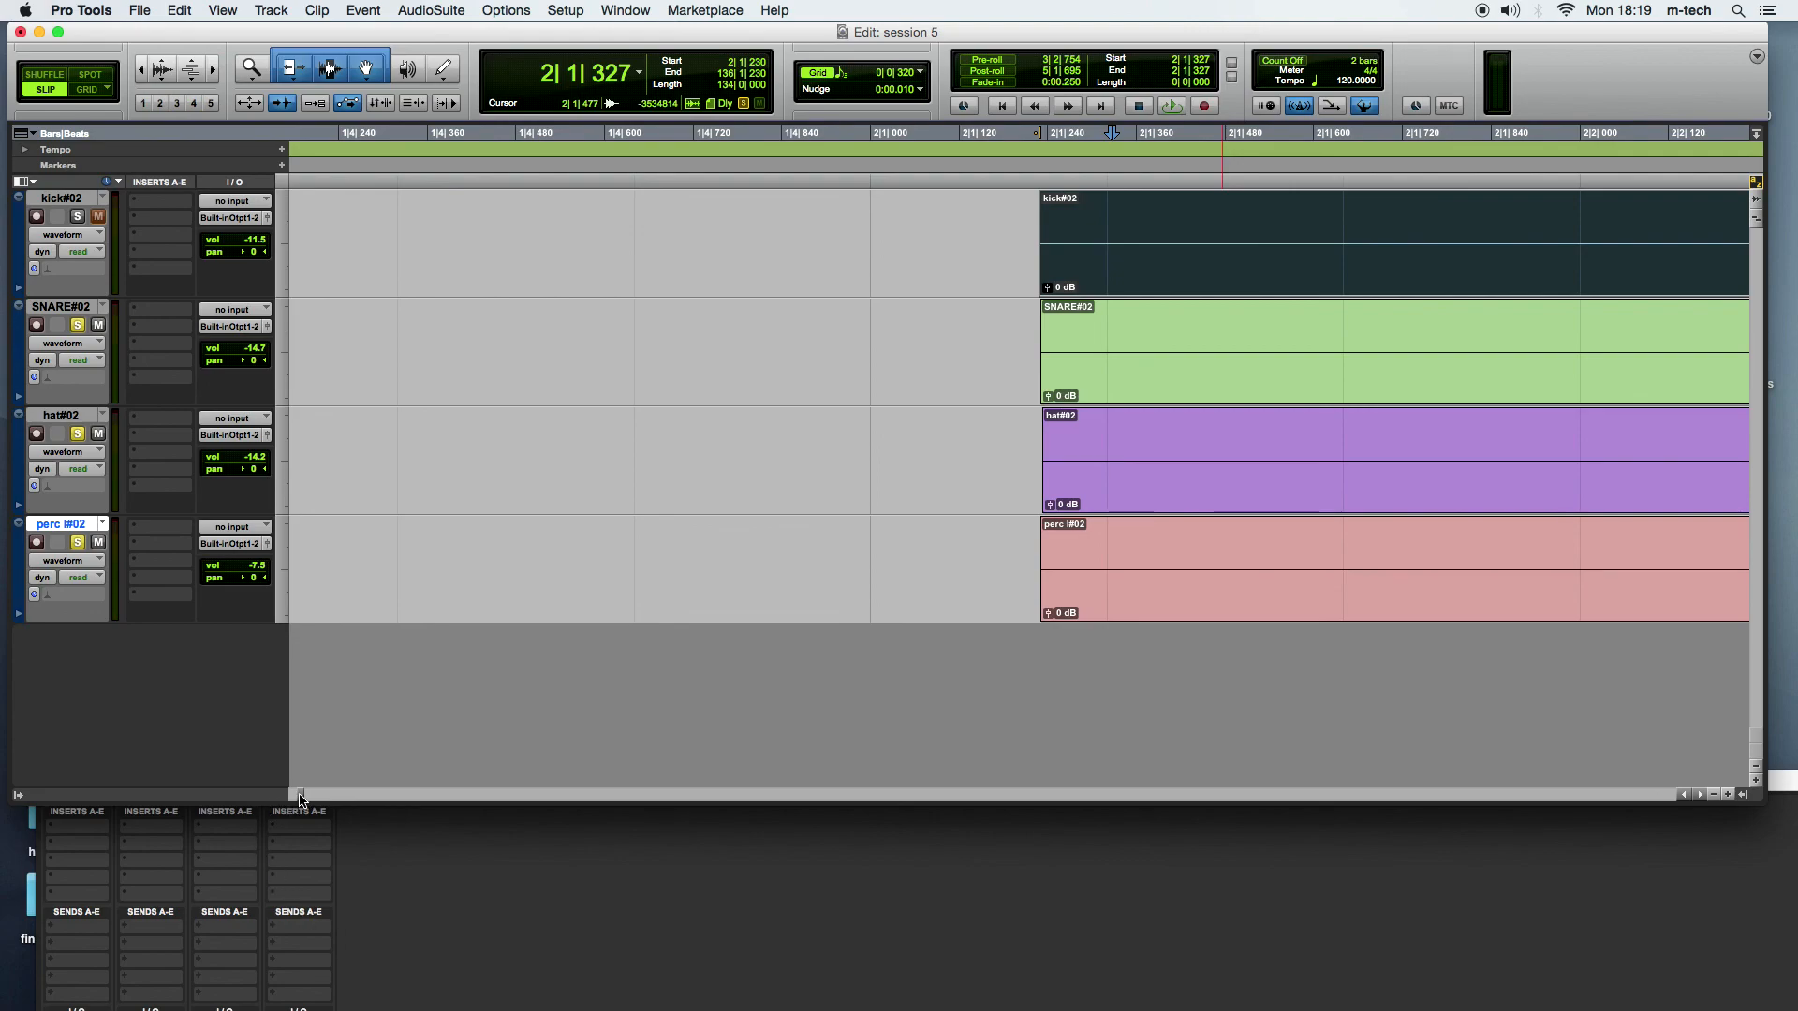
Step: Rename the kick clip and its disk file as kickt1
{"action": "left_click", "coordinate": [1713, 795]}
{"action": "left_click", "coordinate": [1713, 795]}
{"action": "left_click", "coordinate": [1713, 794]}
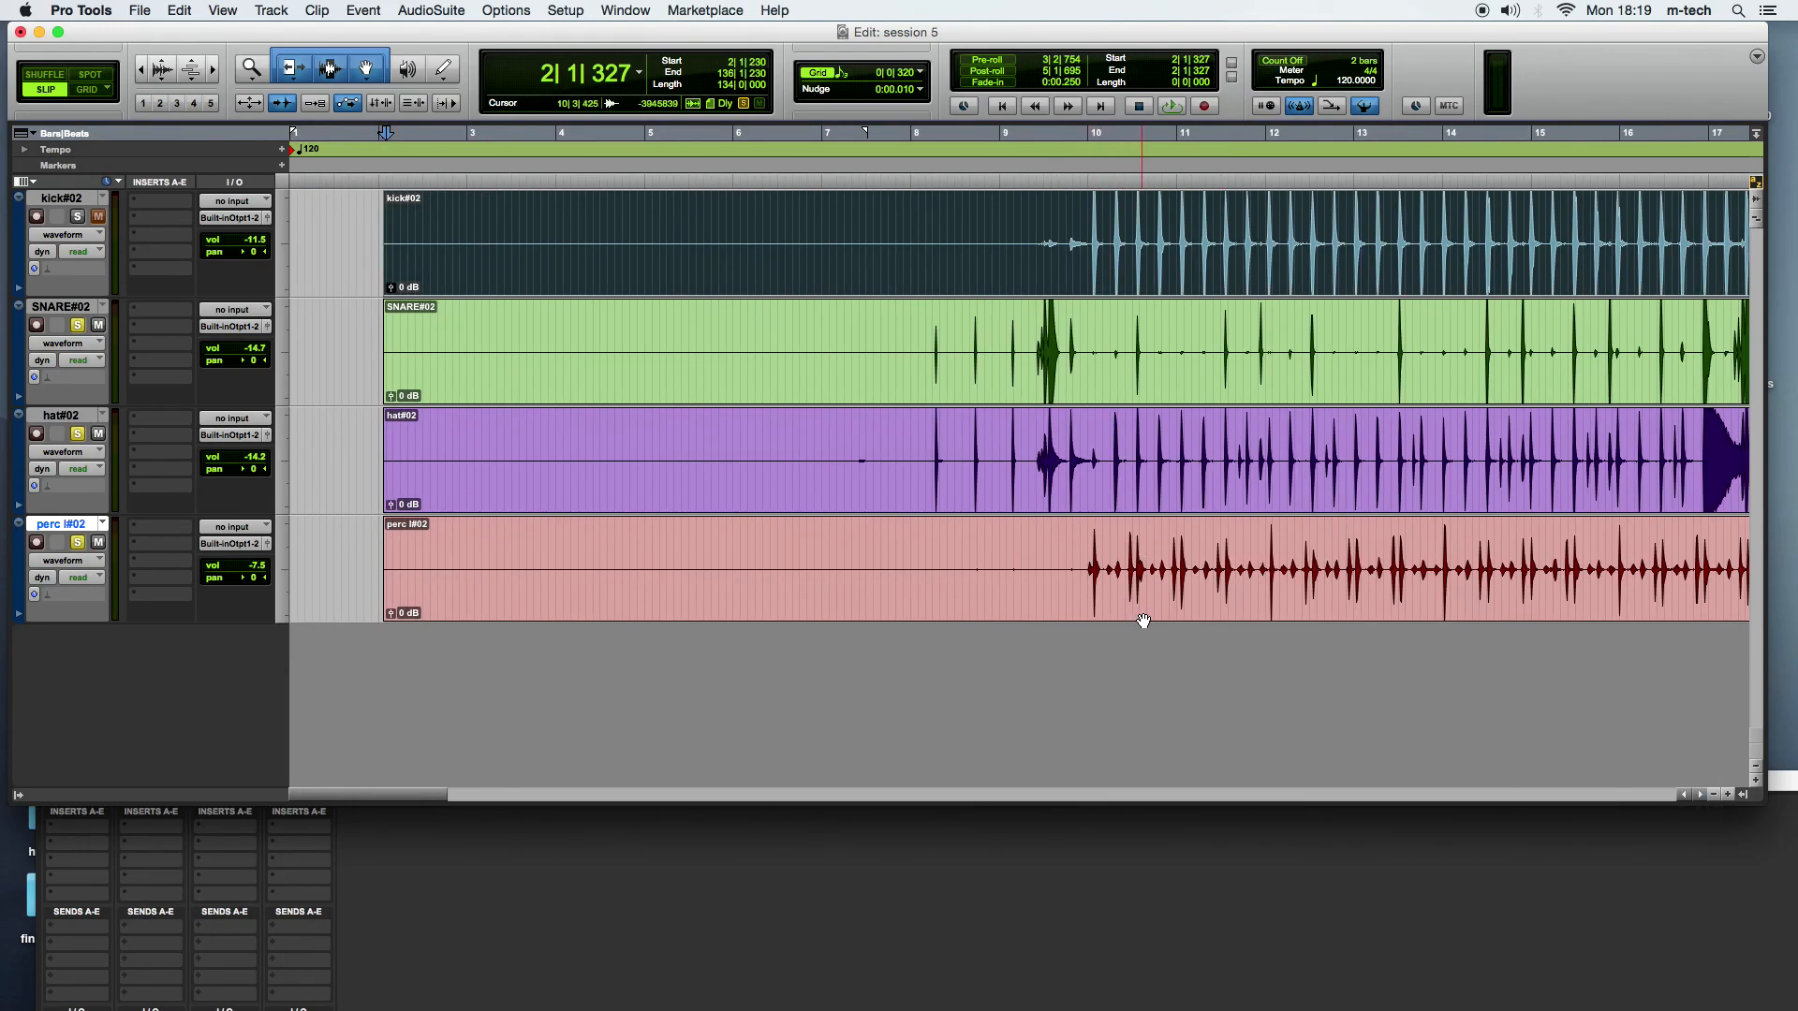
{"action": "left_click", "coordinate": [318, 364]}
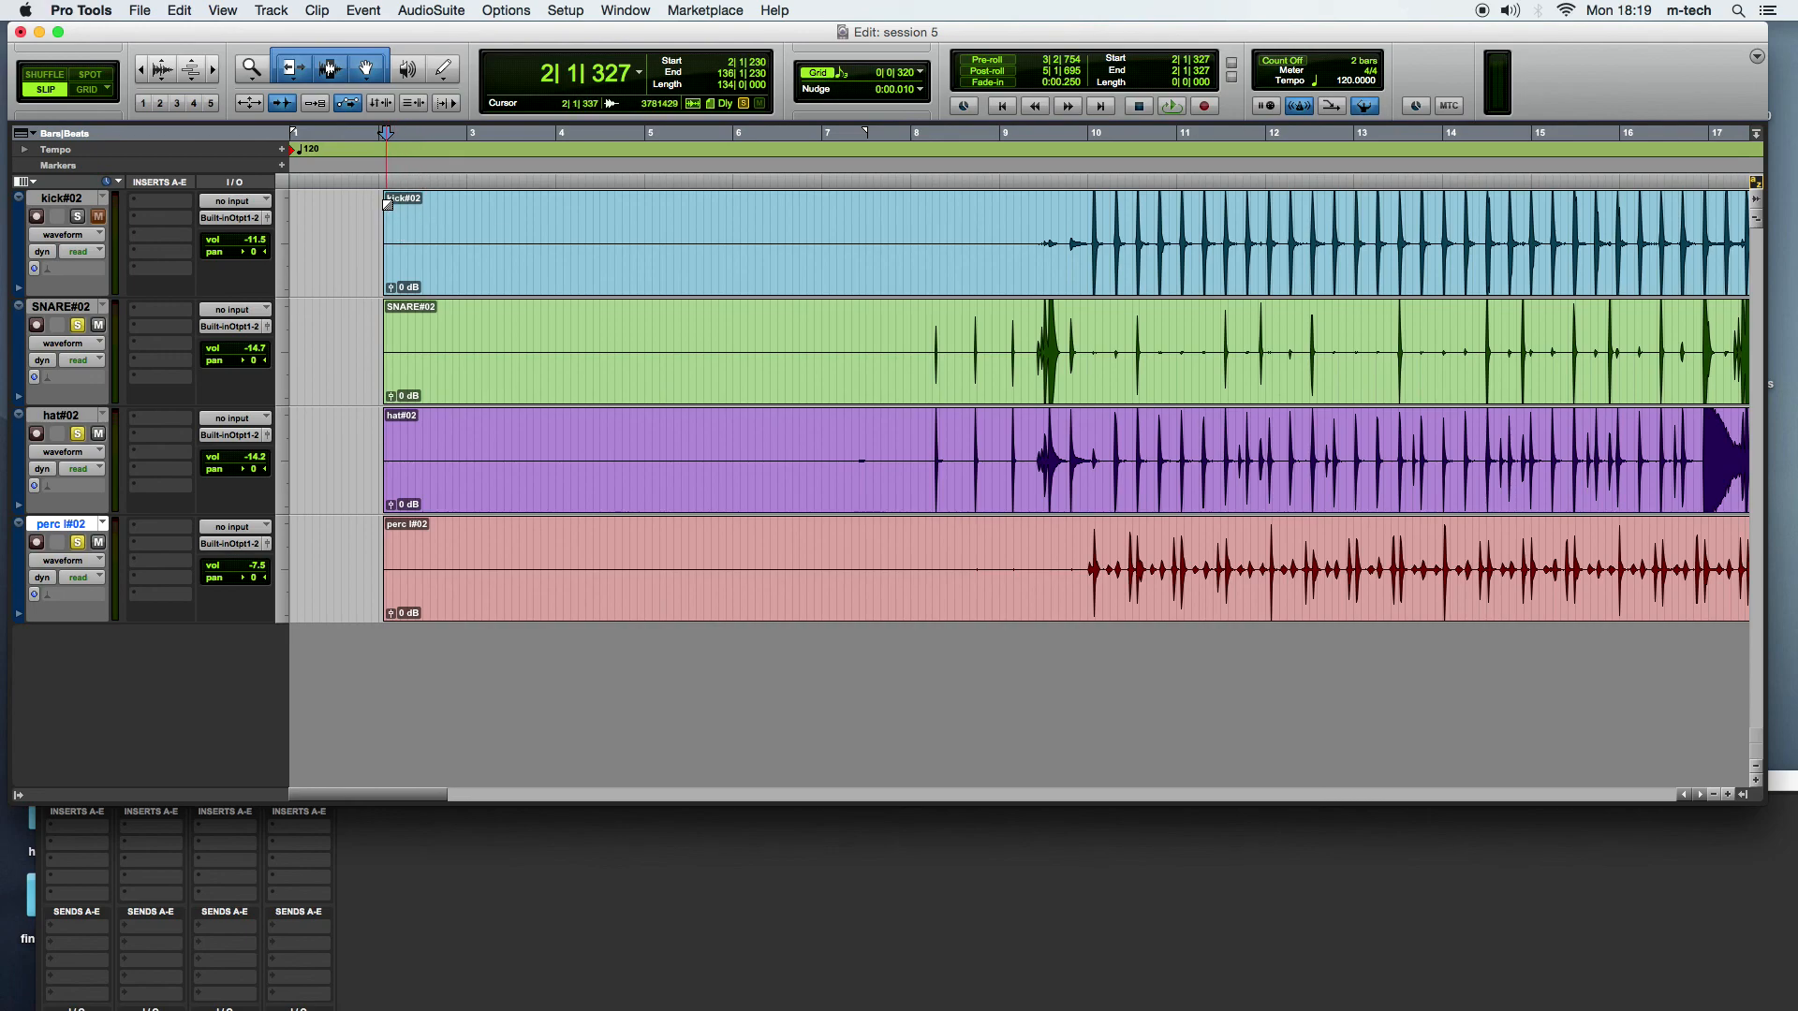
{"action": "double_click", "coordinate": [485, 270]}
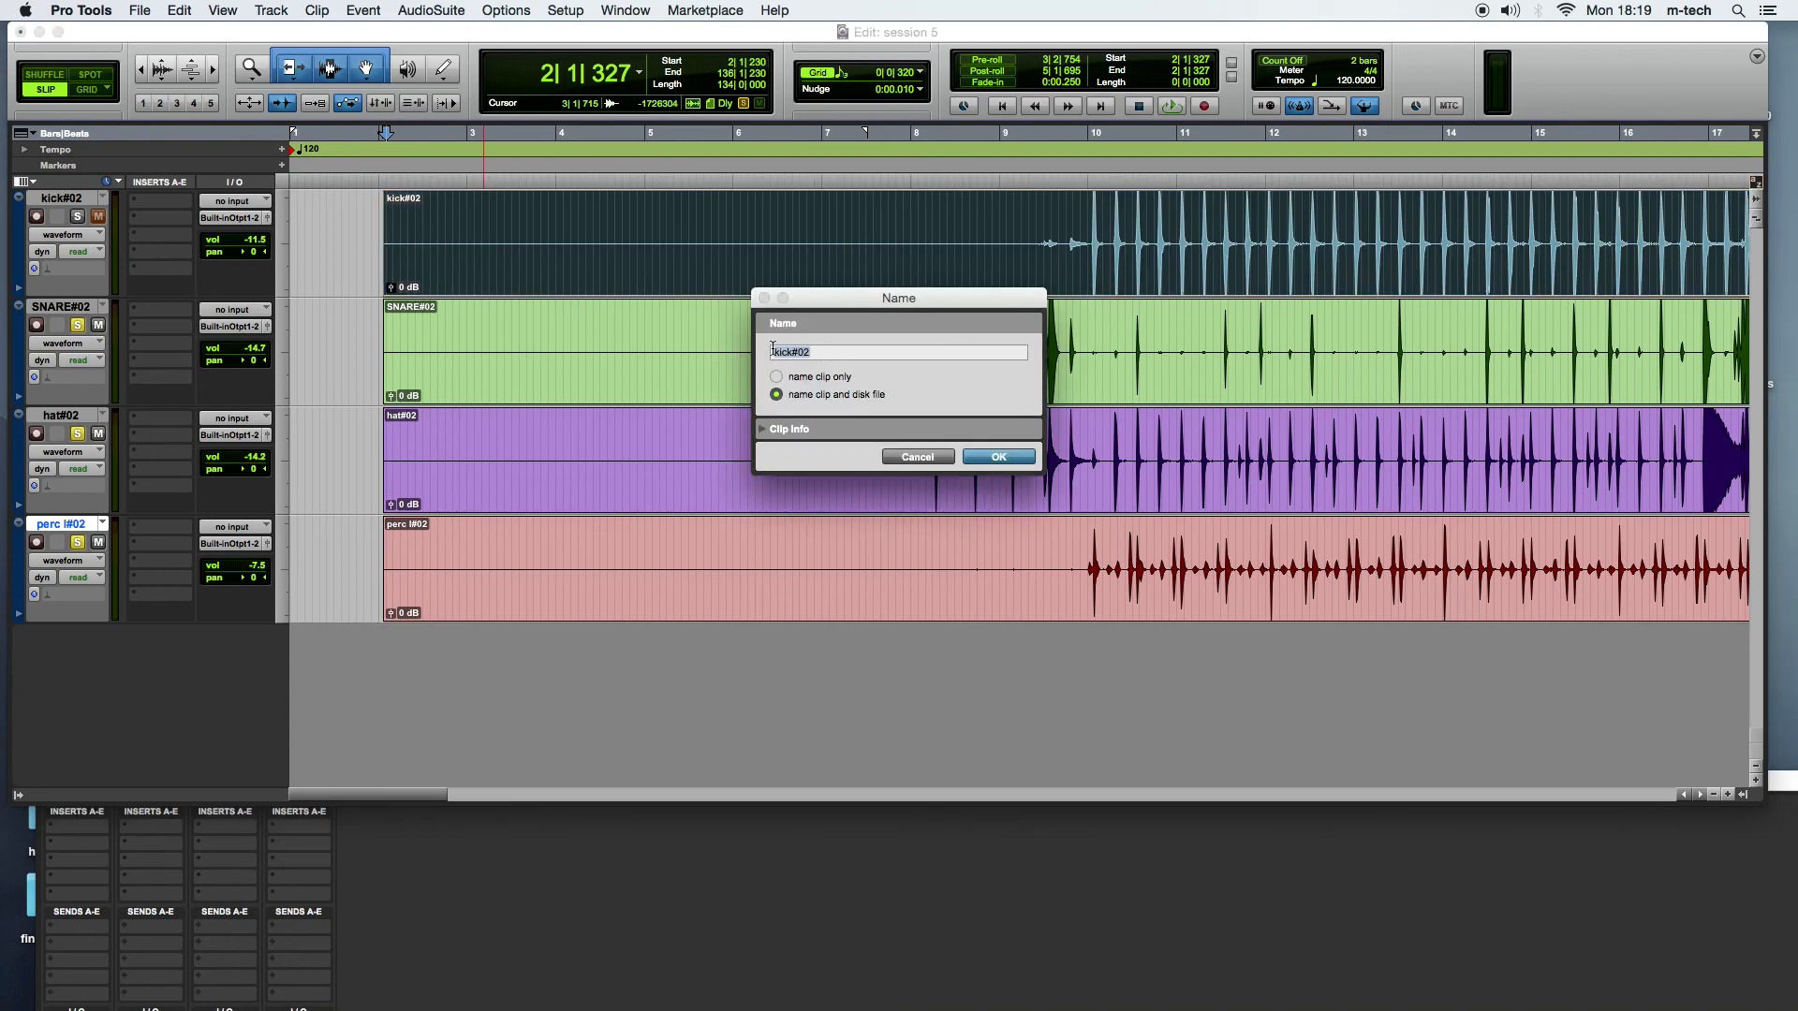
{"action": "left_click", "coordinate": [811, 353]}
{"action": "key", "text": "Return"}
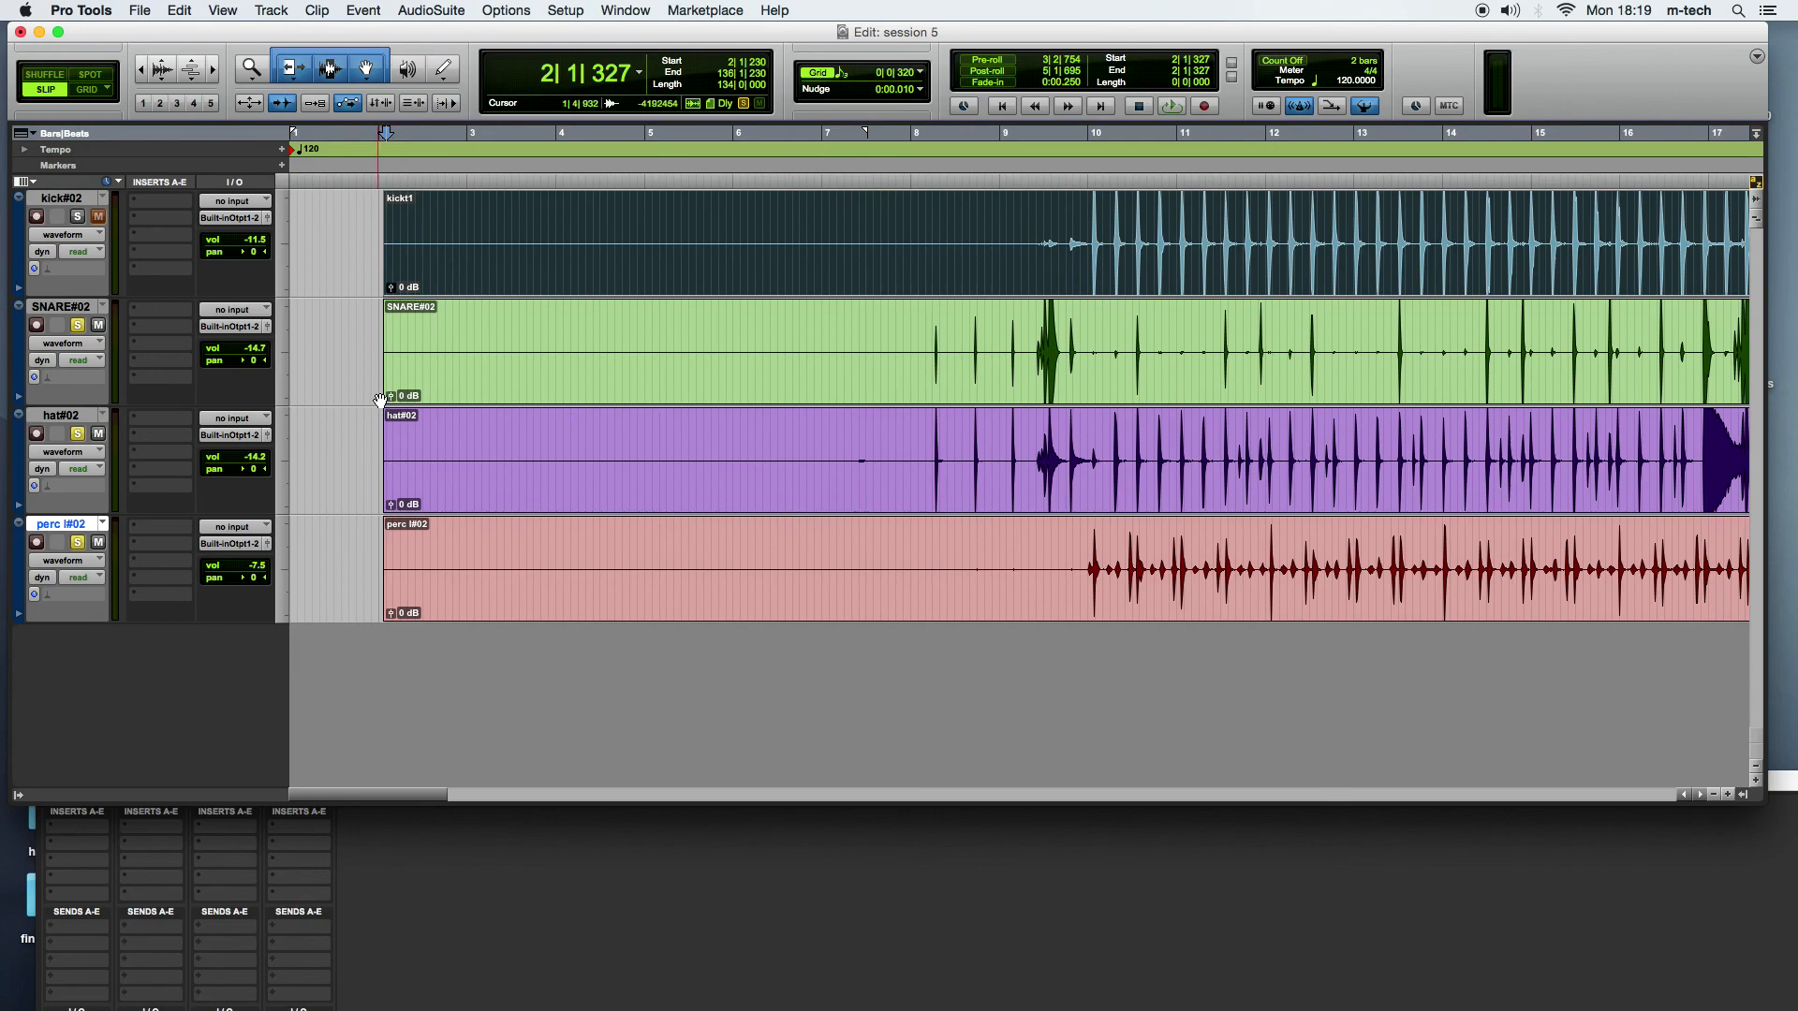
Step: Rename the snare clip and its disk file as SNARE t2
{"action": "double_click", "coordinate": [444, 371]}
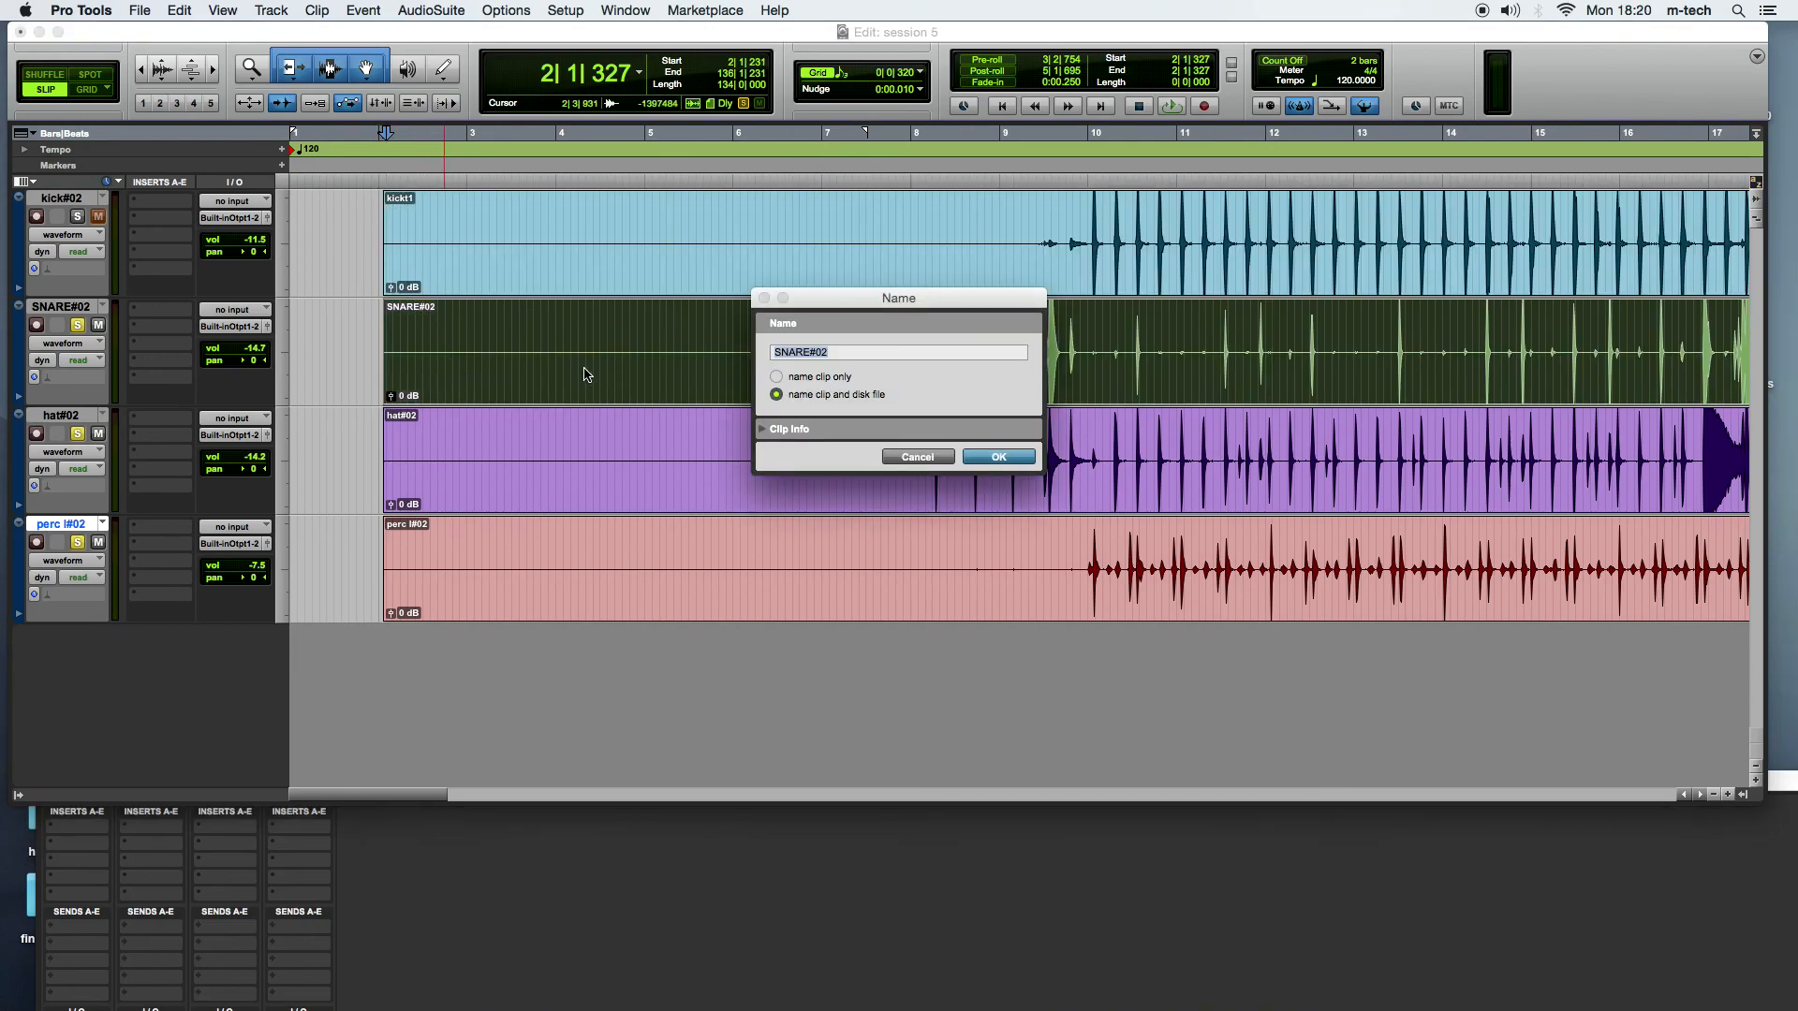
{"action": "left_click", "coordinate": [844, 357]}
{"action": "key", "text": "Return"}
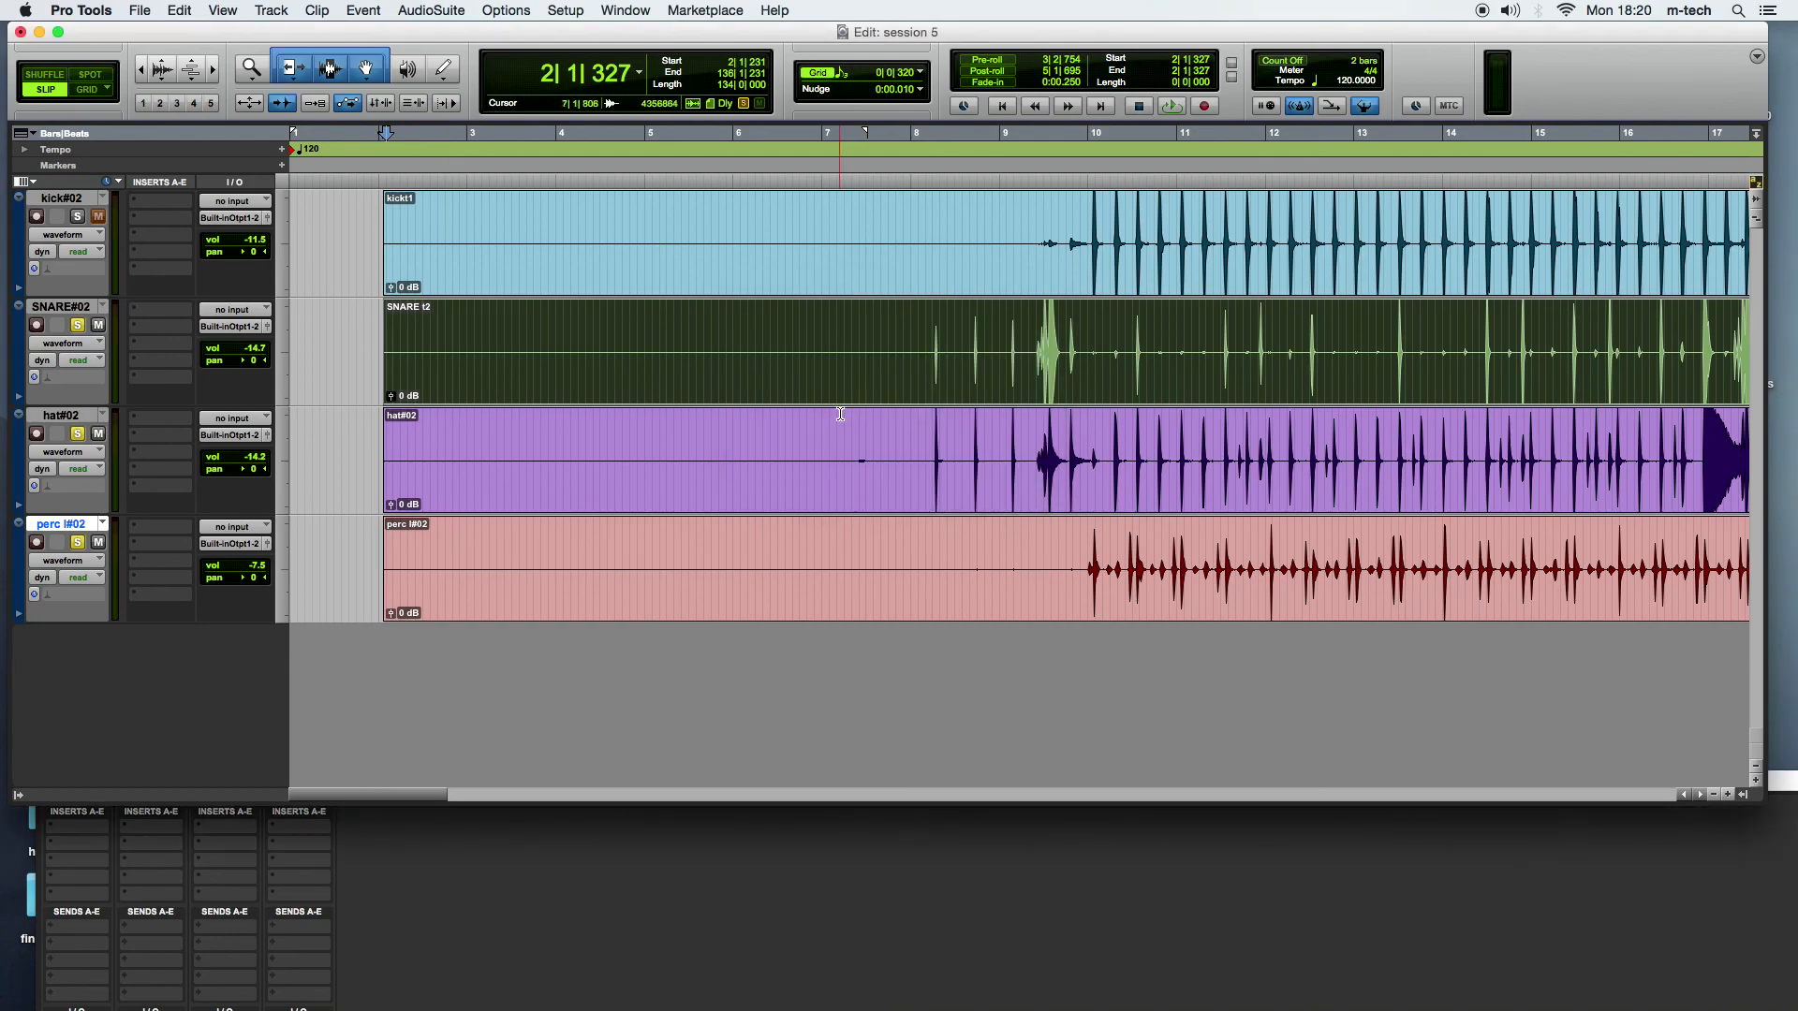
Step: Rename the hat clip and its disk file as hat t2, and deselect the clip
{"action": "left_click", "coordinate": [476, 487]}
{"action": "double_click", "coordinate": [475, 488]}
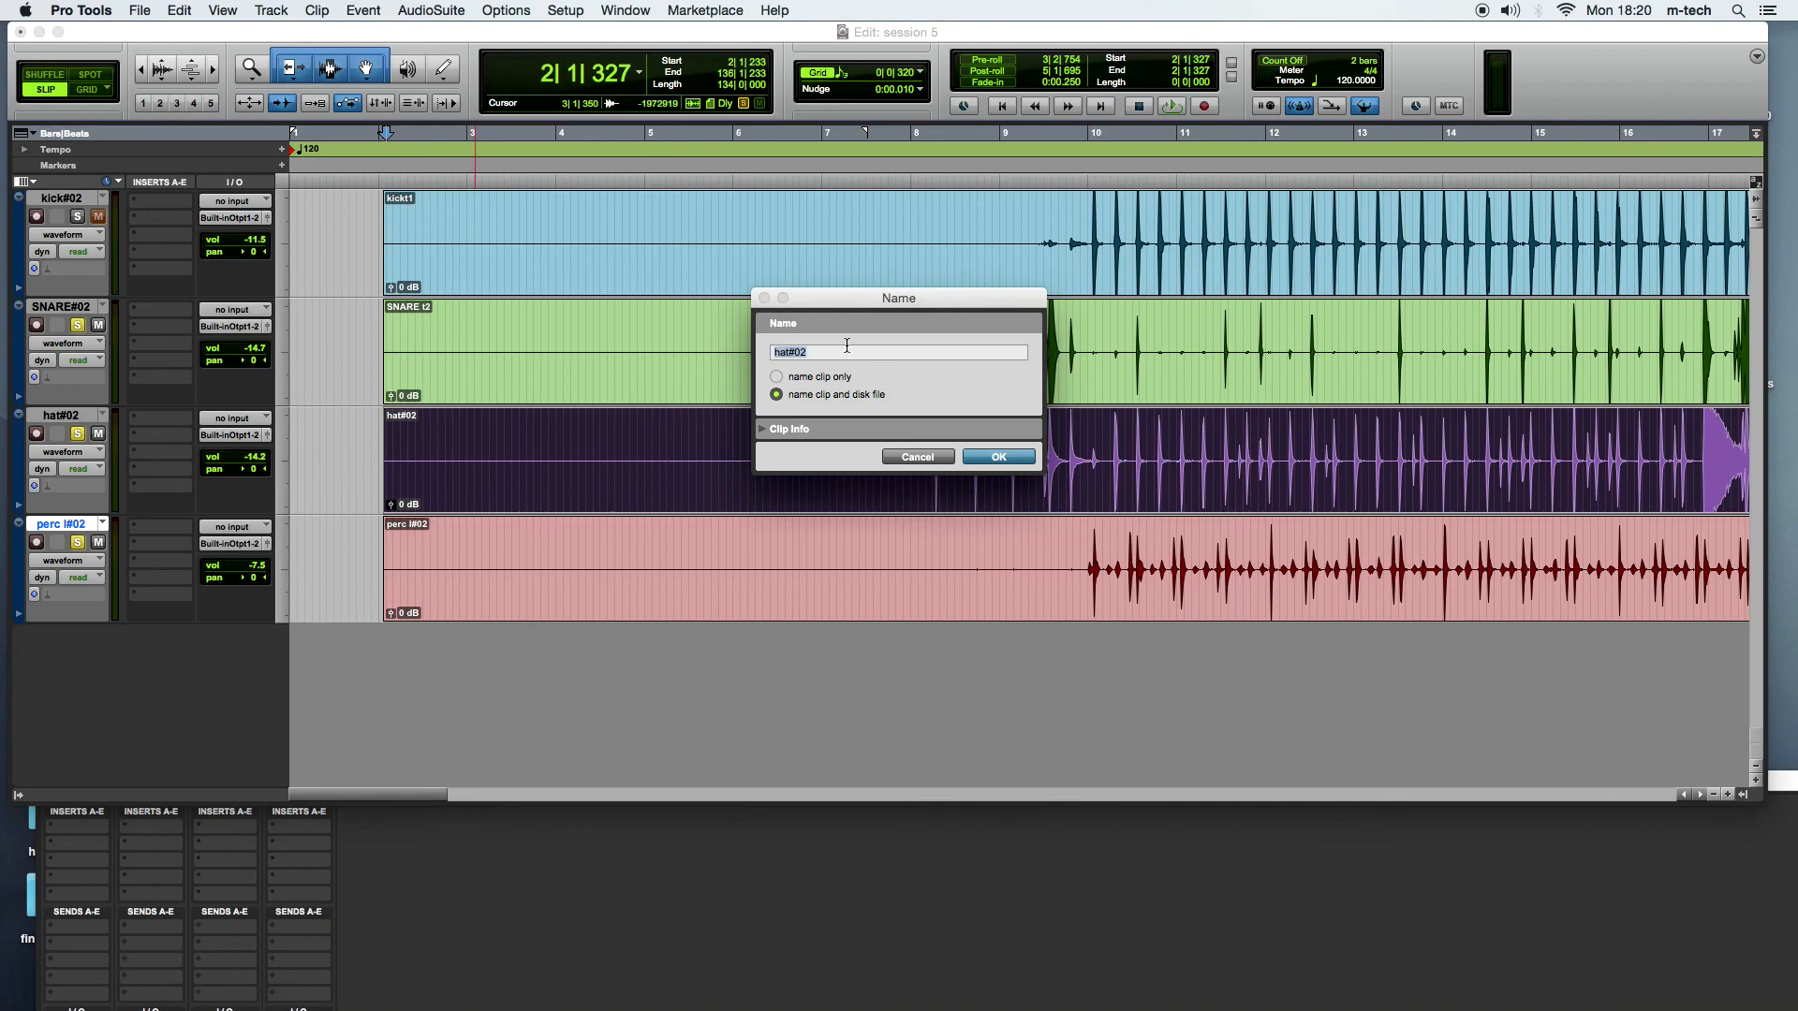
{"action": "left_click", "coordinate": [859, 352]}
{"action": "key", "text": "Return"}
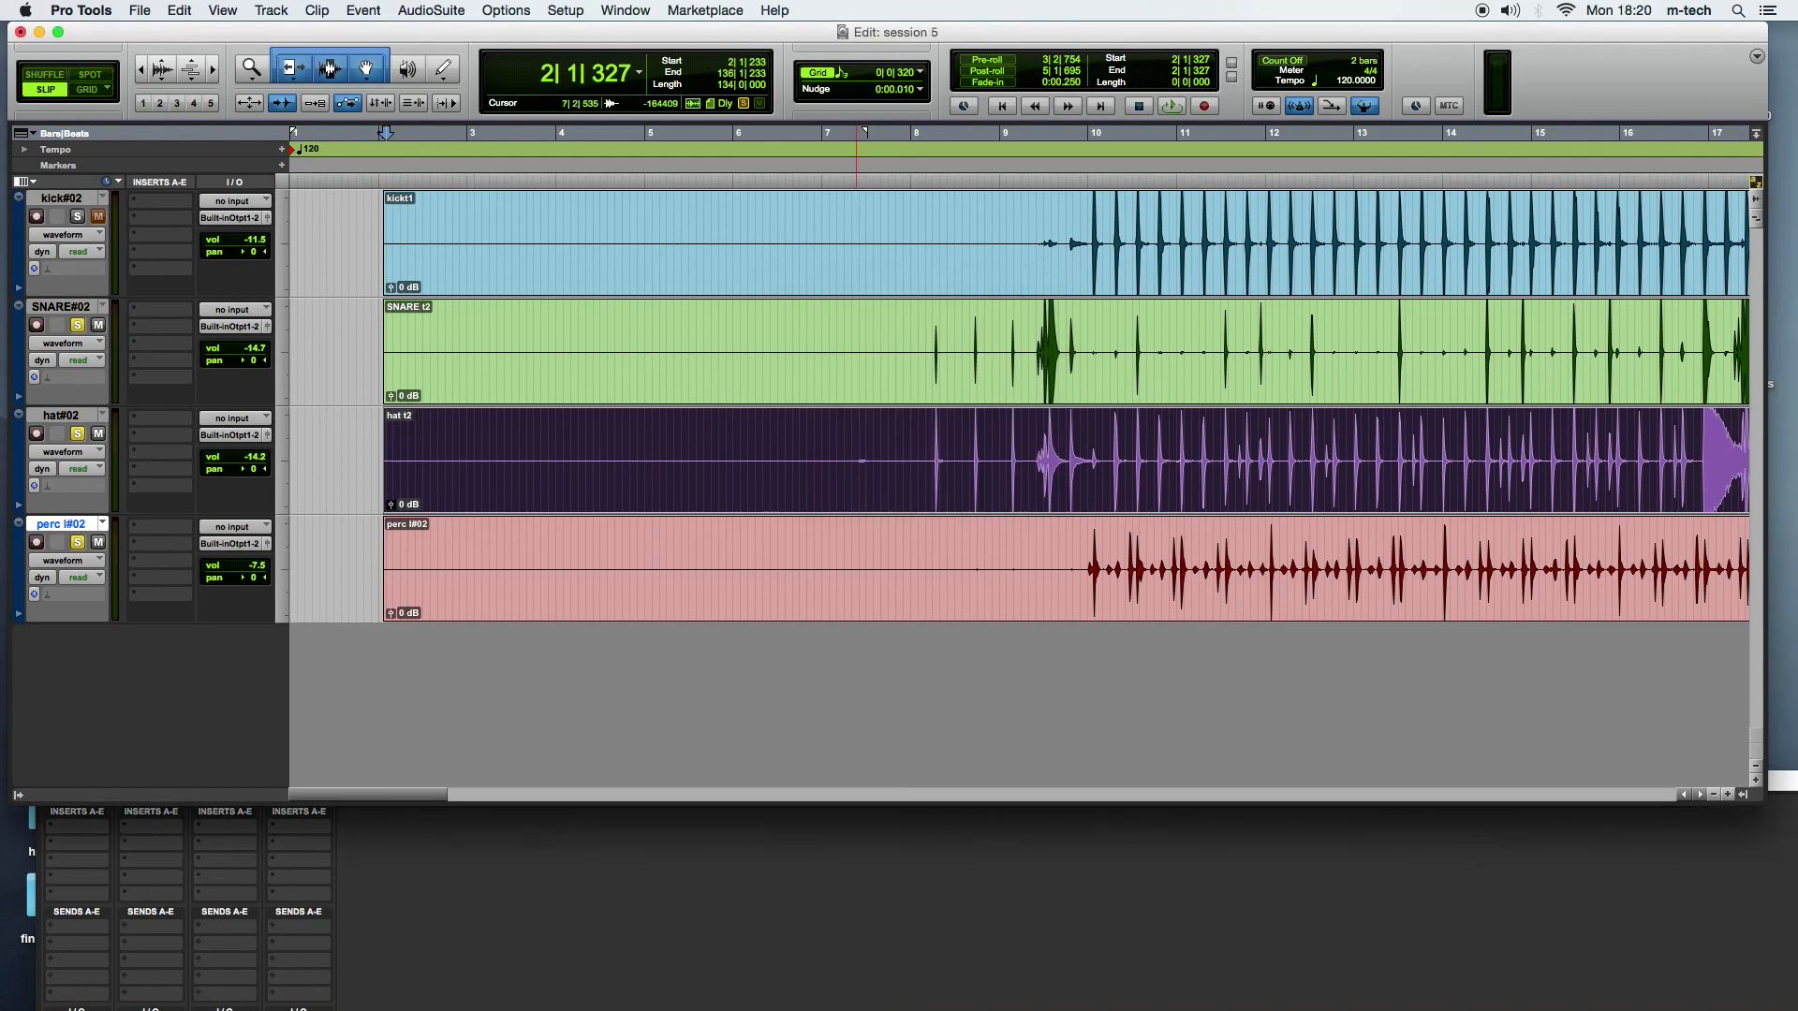
{"action": "left_click", "coordinate": [365, 427]}
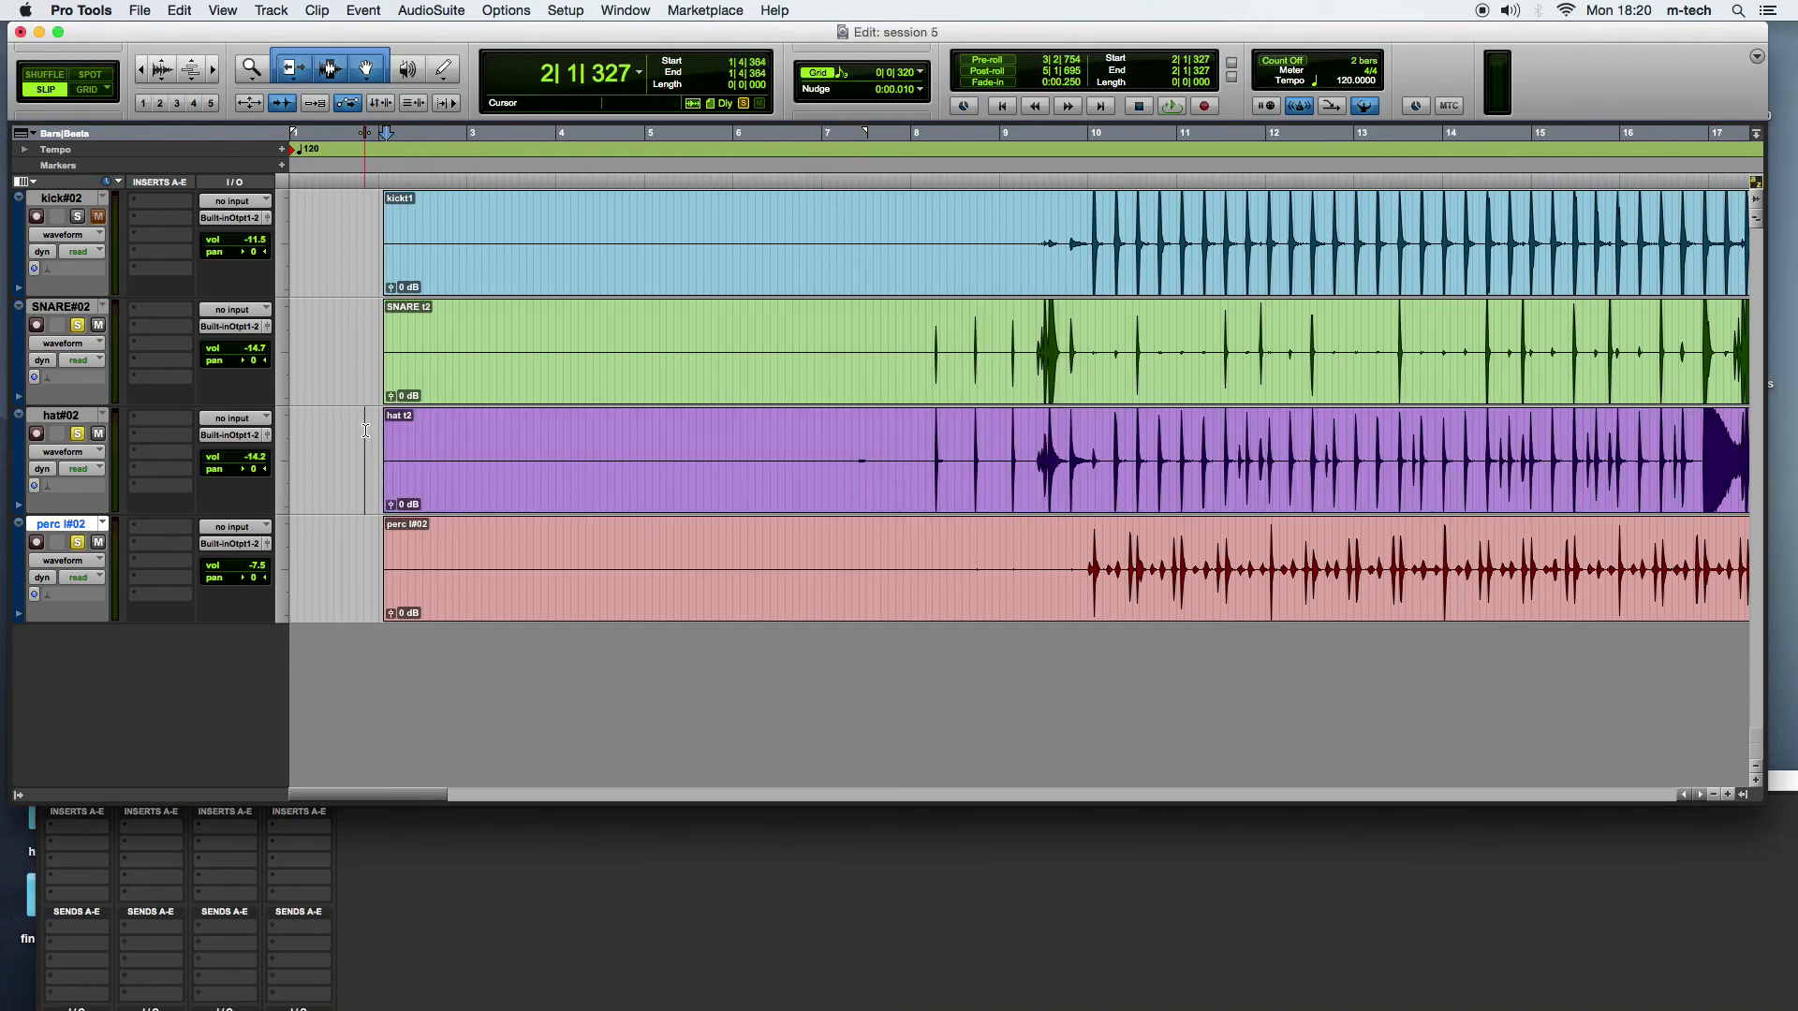